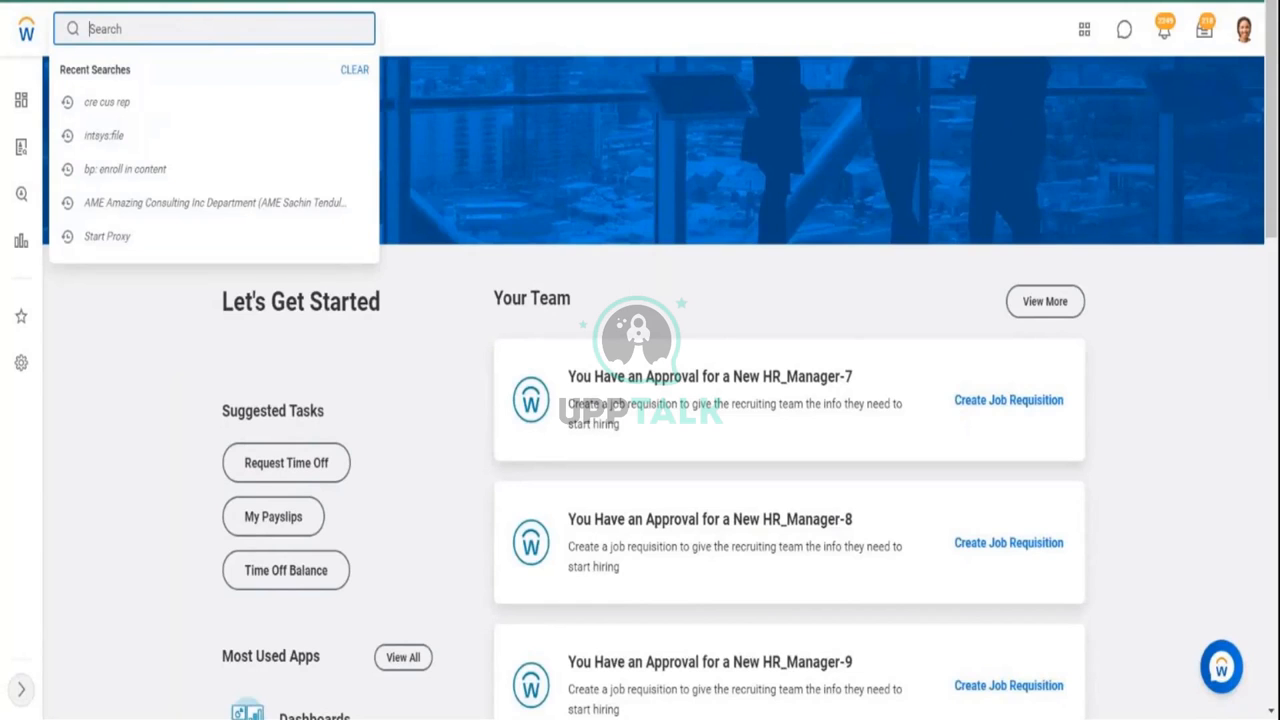
Step: Search for the Create Custom Report task and open it
{"action": "type", "text": "create custom report"}
{"action": "key", "text": "Down"}
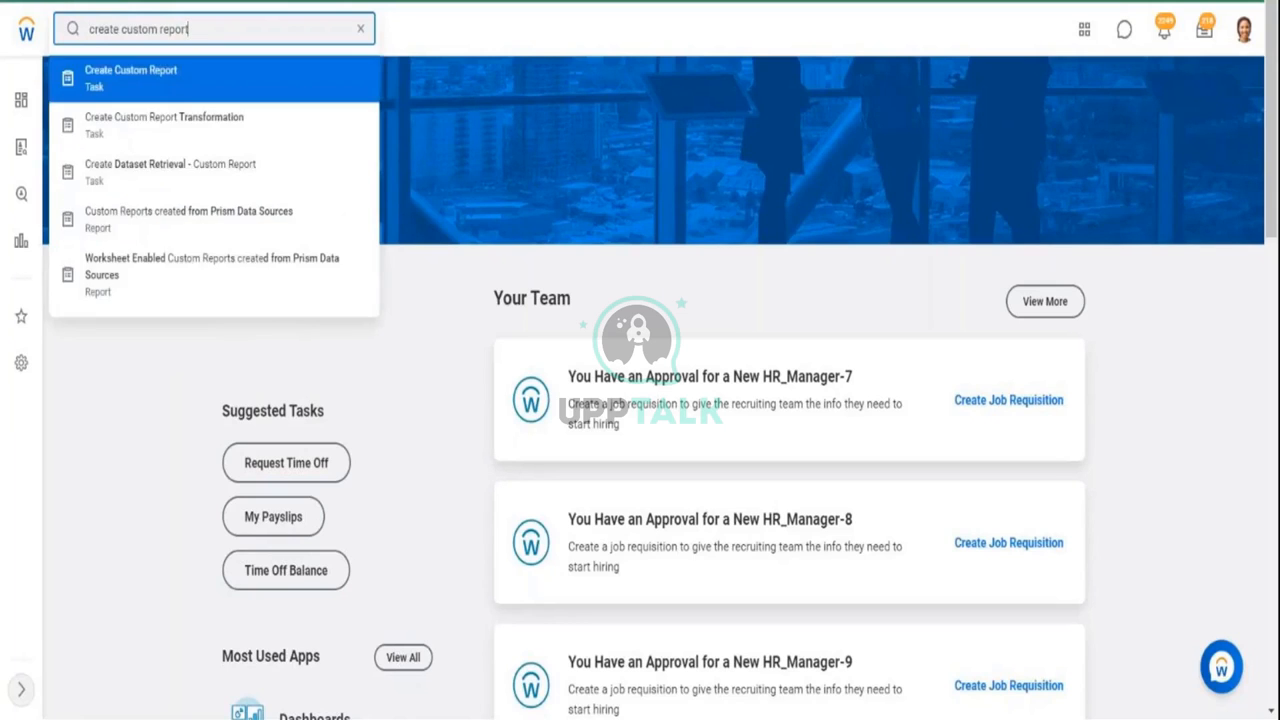
{"action": "key", "text": "Return"}
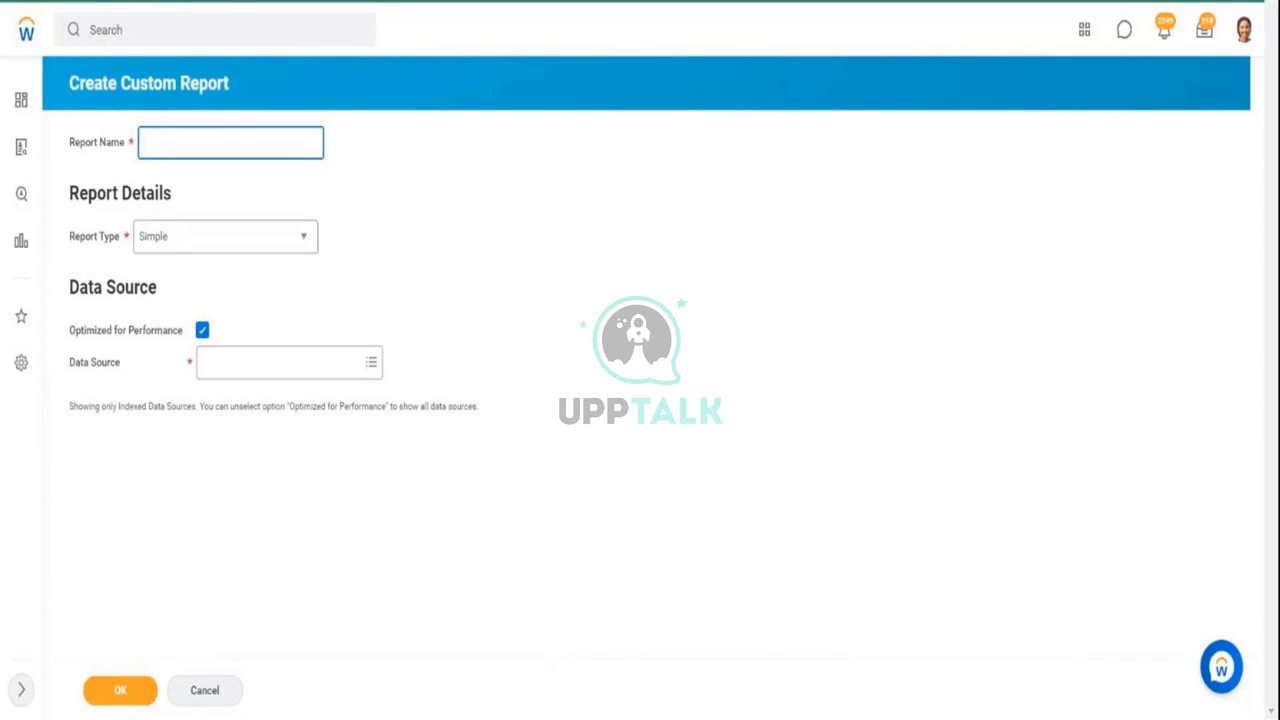
{"action": "type", "text": "Zf - SR1 -"}
{"action": "key", "text": "BackSpace"}
{"action": "key", "text": "BackSpace"}
{"action": "key", "text": "BackSpace"}
{"action": "key", "text": "BackSpace"}
{"action": "key", "text": "BackSpace"}
{"action": "key", "text": "BackSpace"}
{"action": "key", "text": "BackSpace"}
{"action": "key", "text": "BackSpace"}
{"action": "key", "text": "BackSpace"}
{"action": "key", "text": "BackSpace"}
{"action": "key", "text": "BackSpace"}
Step: Search for "zf" reports and run ZF - SubRep2 - All Custom Reports
{"action": "left_click", "coordinate": [131, 20]}
{"action": "type", "text": "zf"}
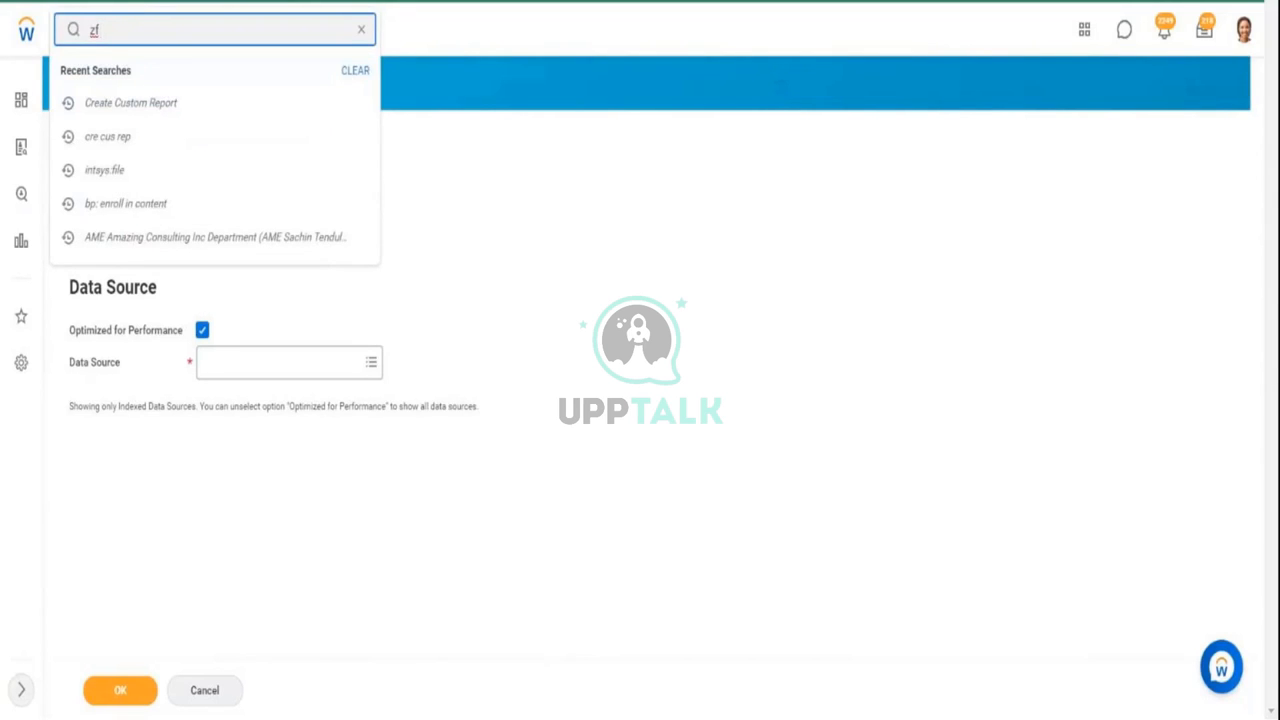
{"action": "key", "text": "Down"}
{"action": "key", "text": "Down"}
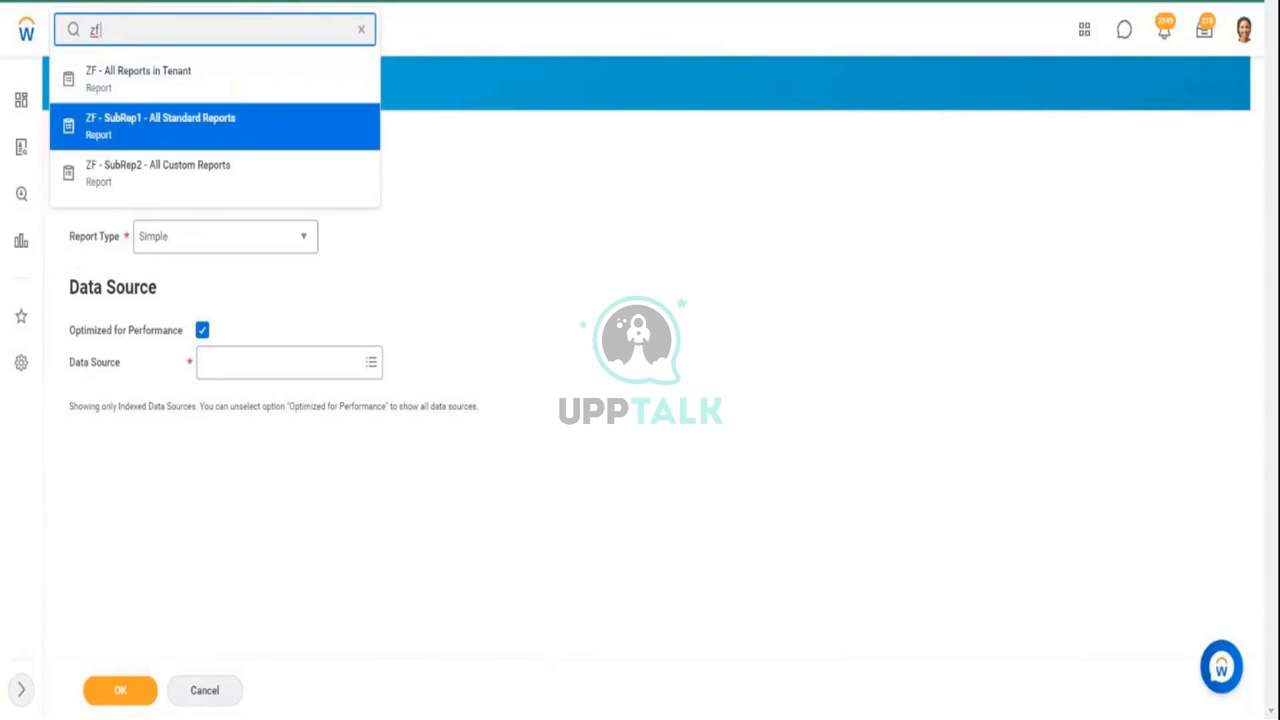
{"action": "left_click", "coordinate": [205, 129]}
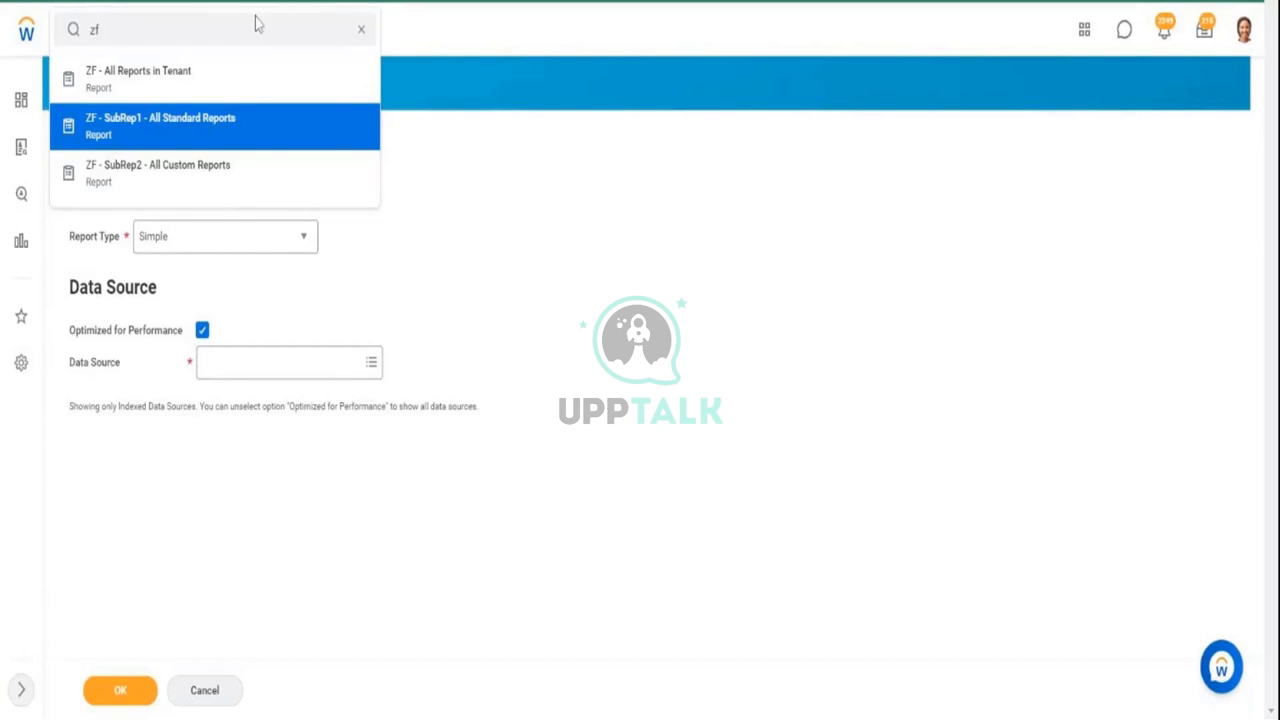
{"action": "left_click", "coordinate": [178, 178]}
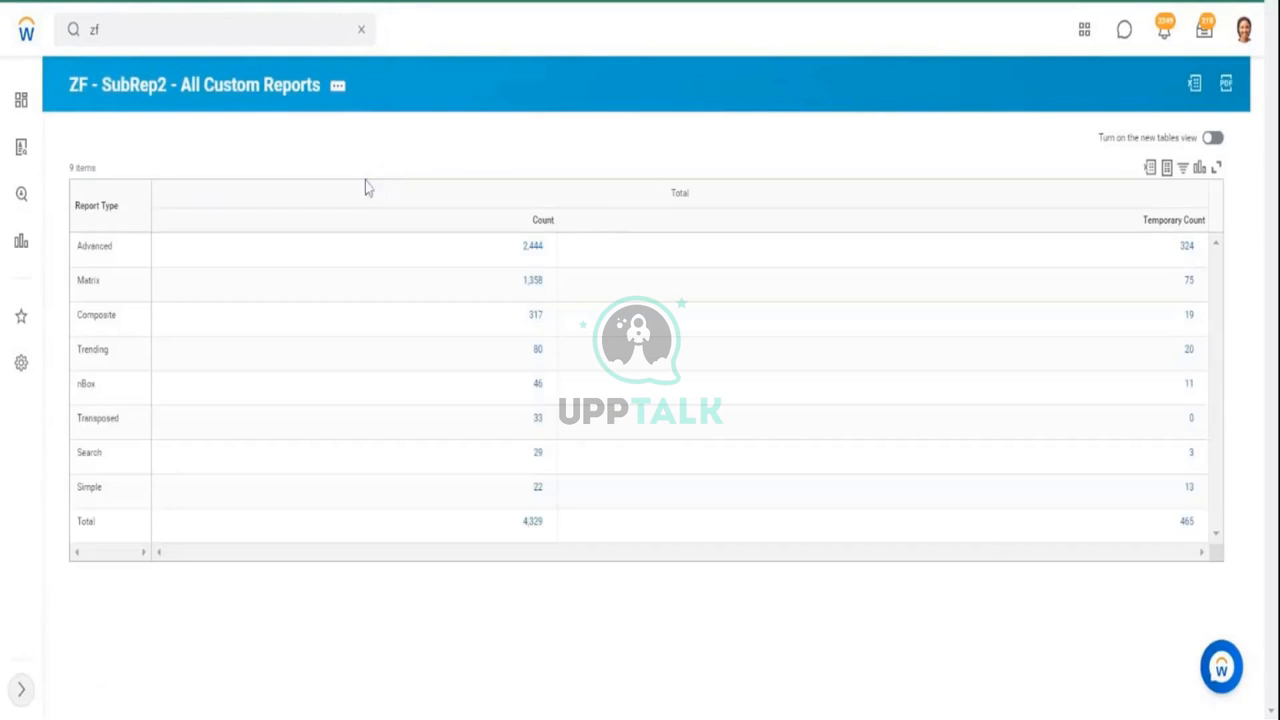
Step: Drill into the count of Advanced custom reports, then close the detail list
{"action": "left_click_drag", "start_coordinate": [83, 246], "coordinate": [97, 315]}
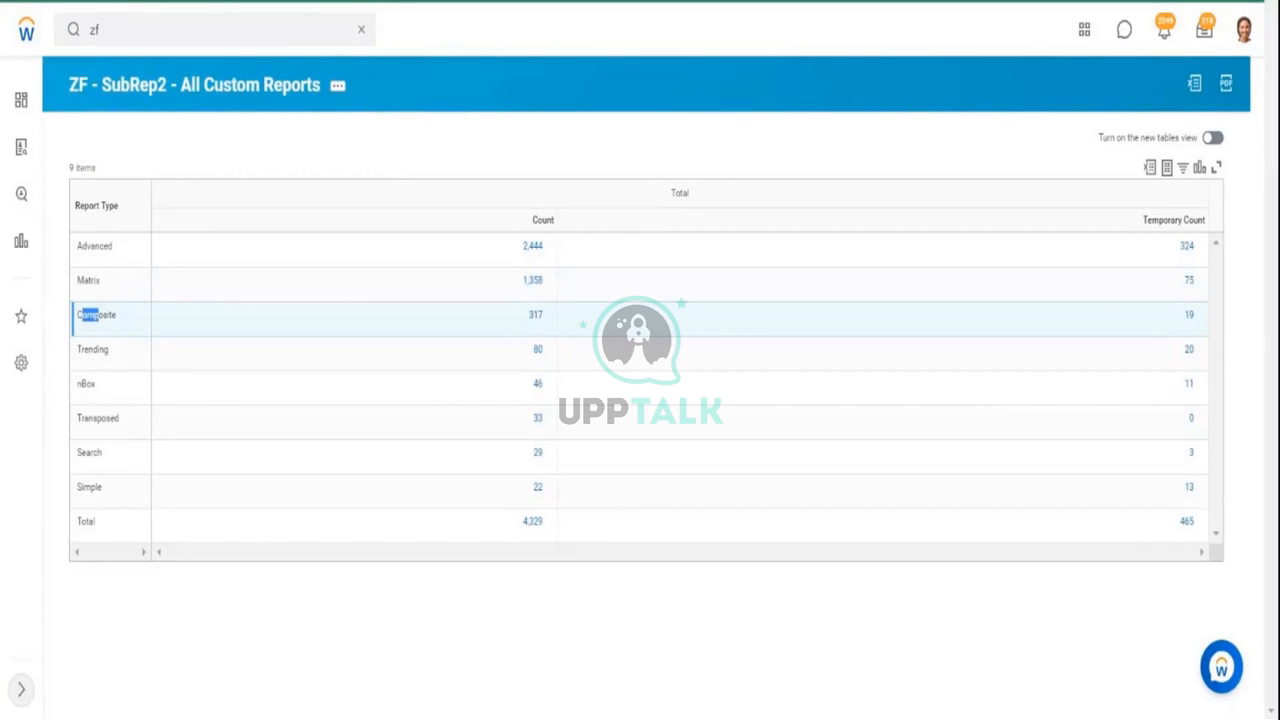
{"action": "left_click_drag", "start_coordinate": [90, 246], "coordinate": [140, 263]}
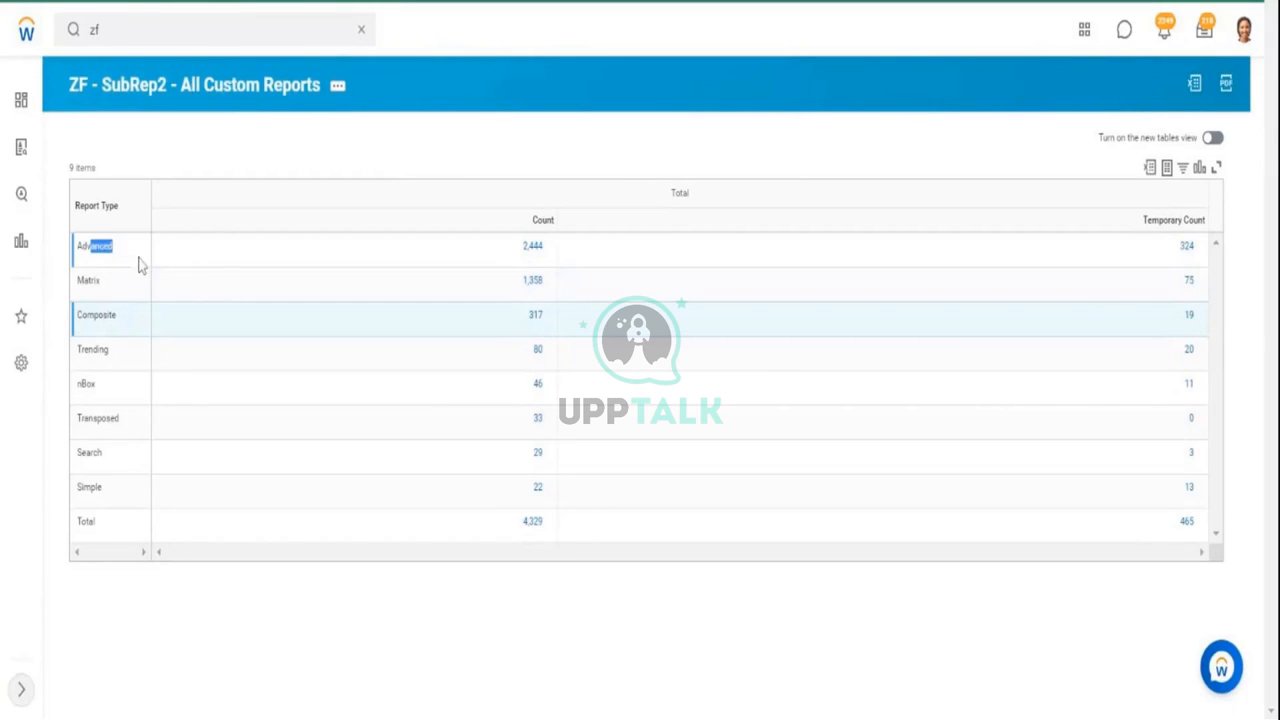
{"action": "left_click_drag", "start_coordinate": [517, 265], "coordinate": [540, 262]}
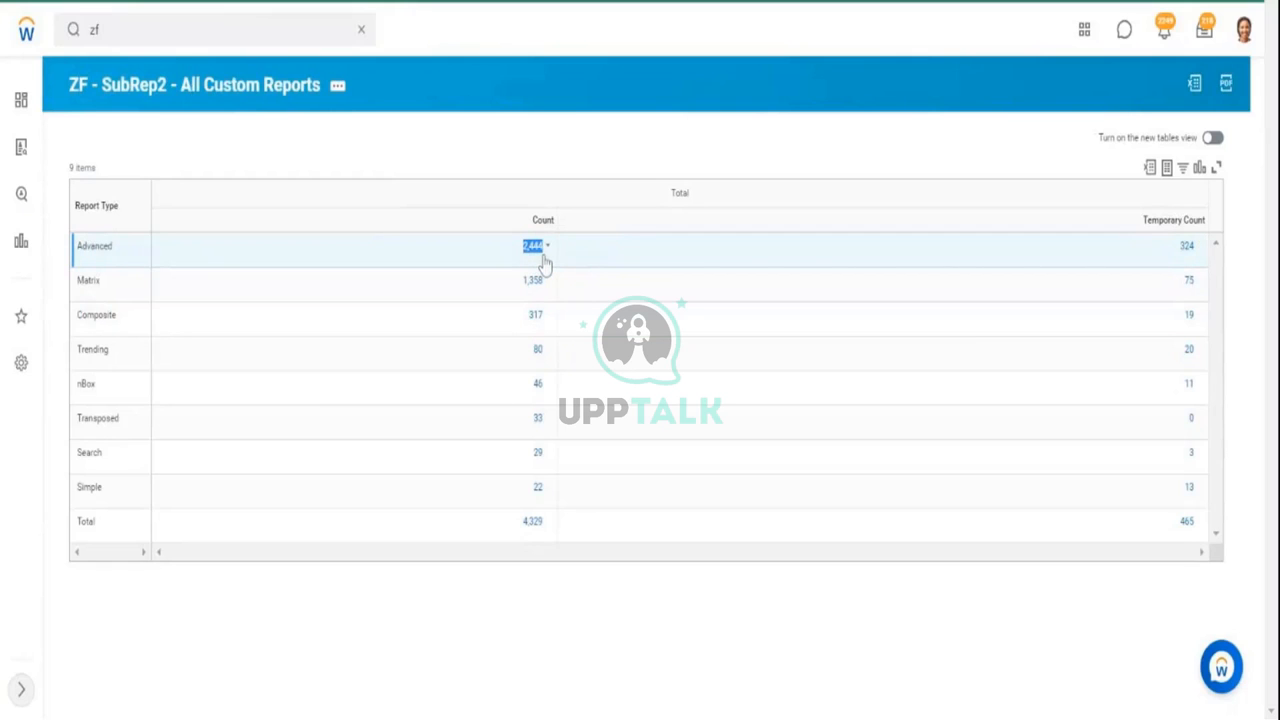
{"action": "left_click", "coordinate": [543, 256]}
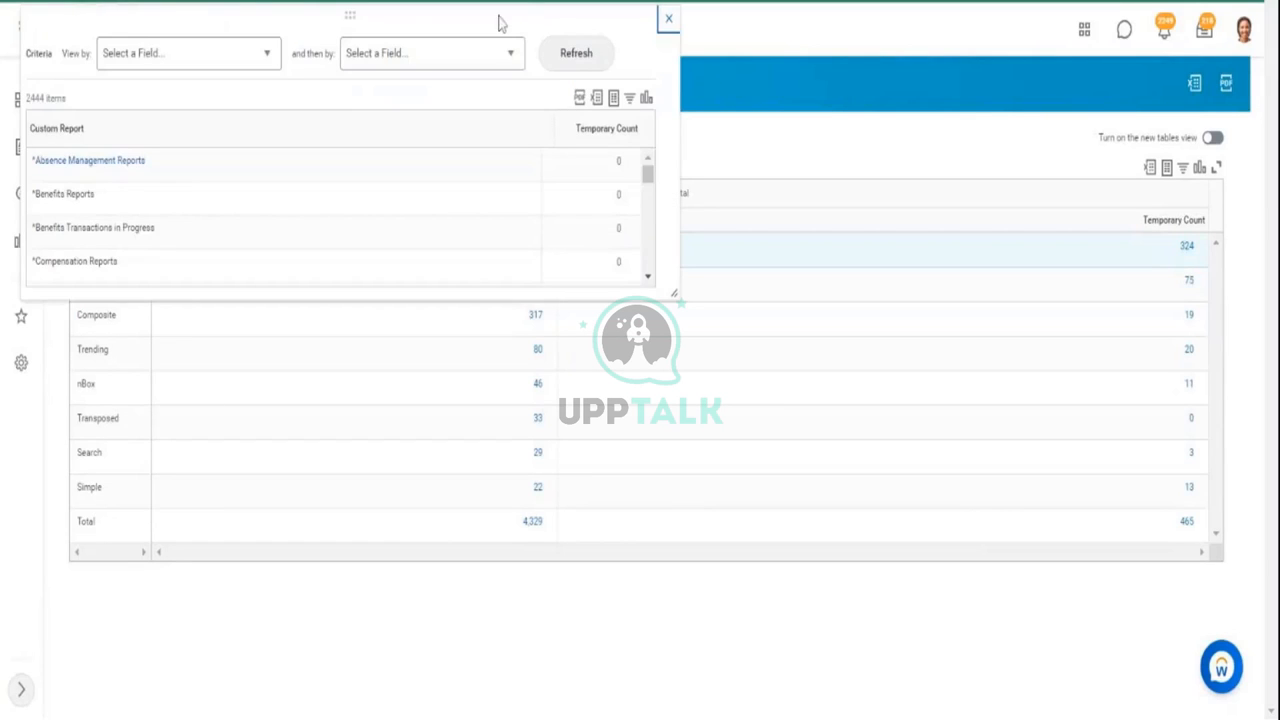
{"action": "left_click", "coordinate": [669, 19]}
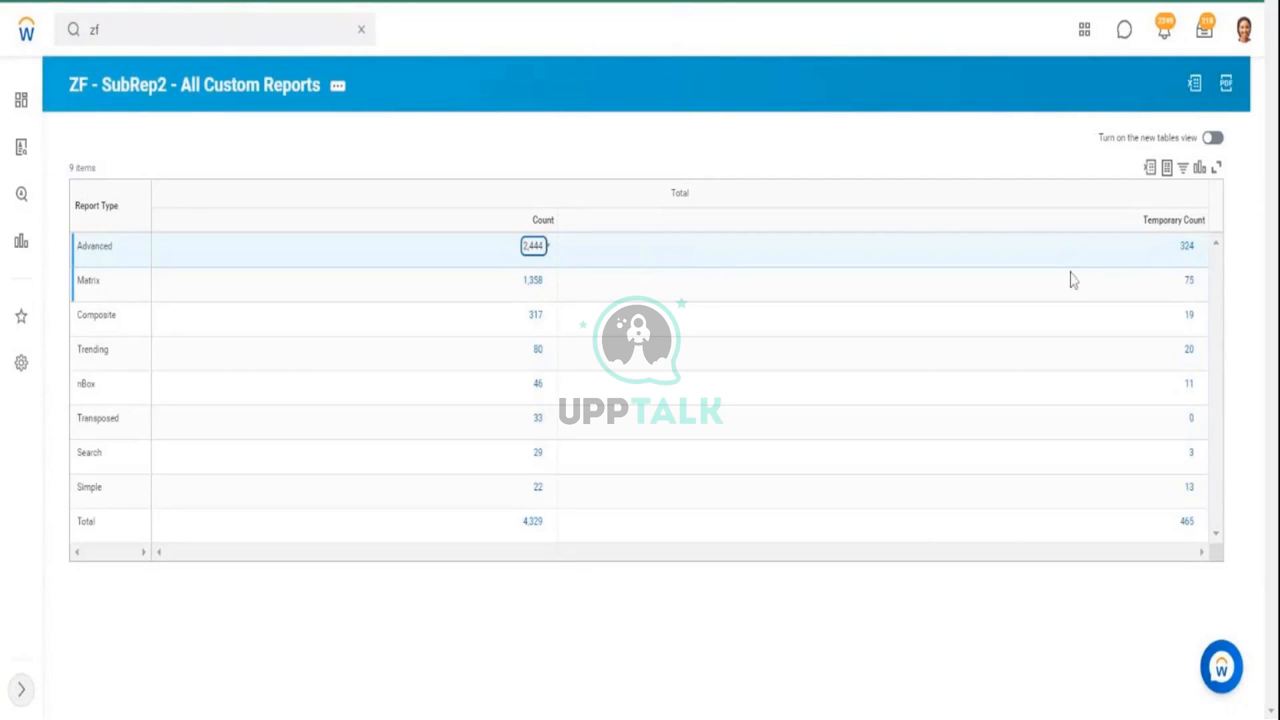
Step: Check the Temporary Count column and open the definition of ZF - SubRep2 - All Custom Reports
{"action": "left_click_drag", "start_coordinate": [348, 87], "coordinate": [70, 93]}
{"action": "left_click", "coordinate": [70, 93]}
{"action": "left_click_drag", "start_coordinate": [1147, 233], "coordinate": [1208, 233]}
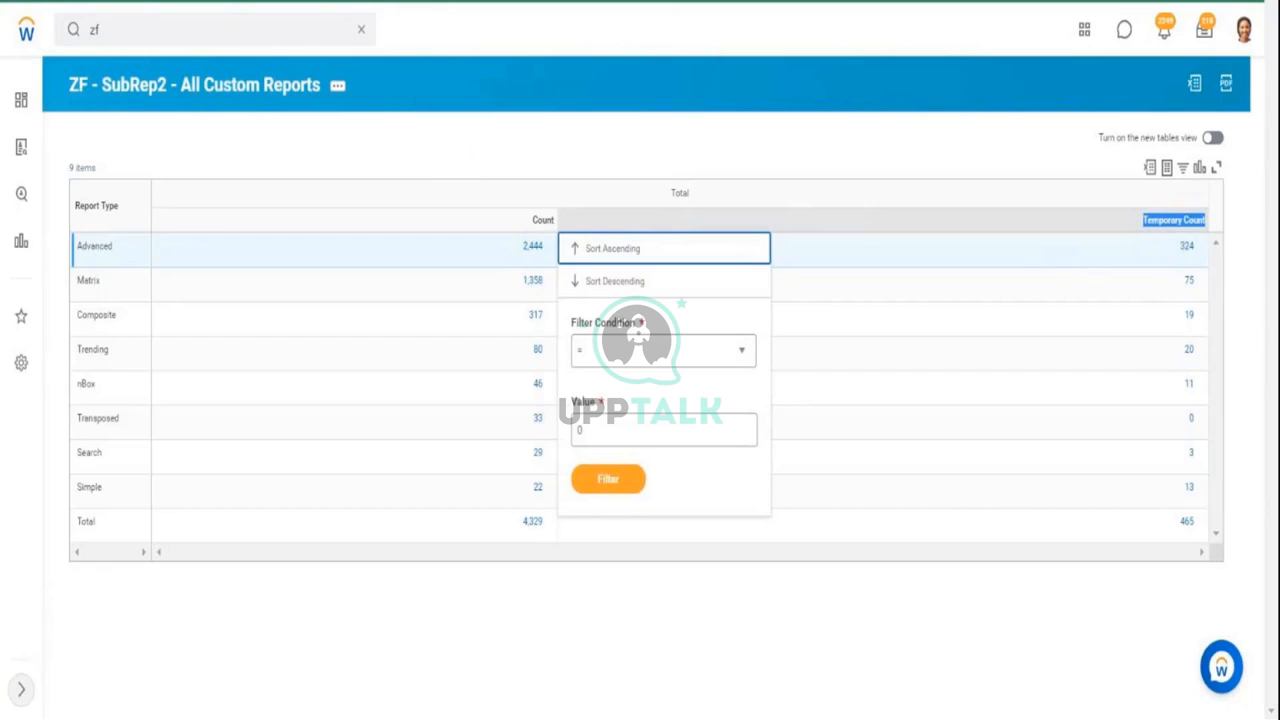
{"action": "left_click", "coordinate": [229, 88]}
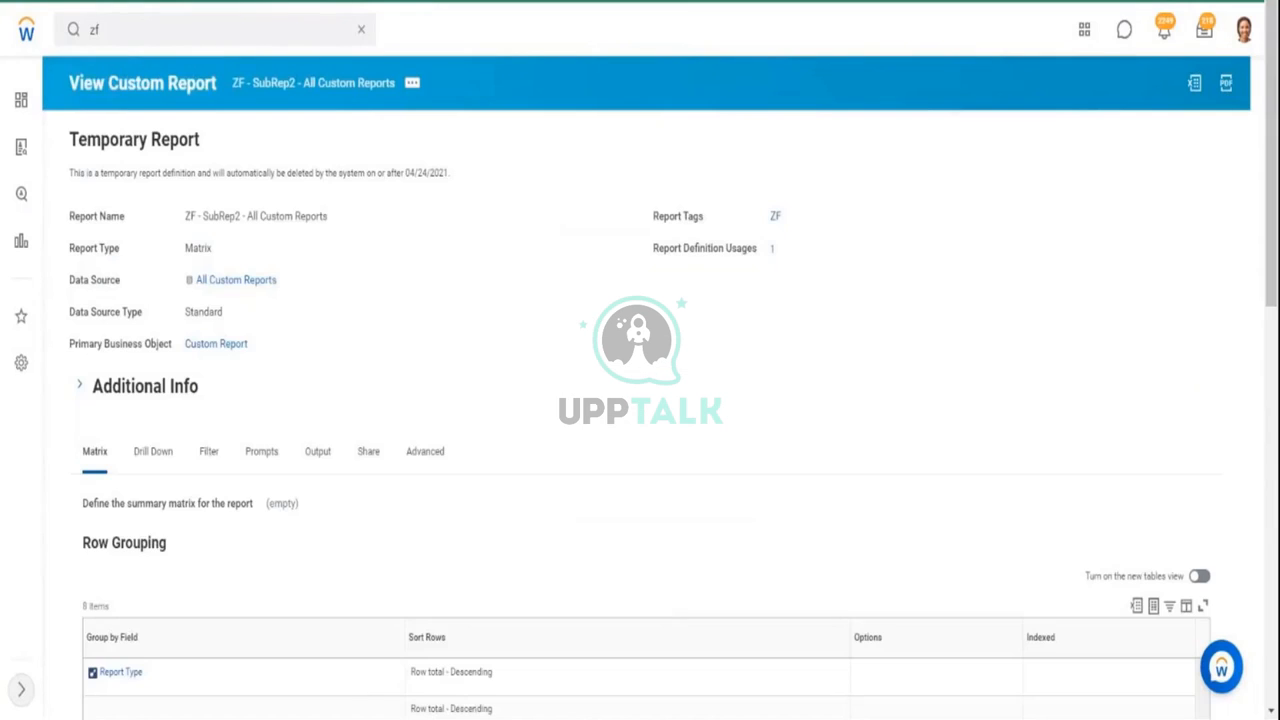
Step: Inspect the Is Temporary calculated field behind the report's Sum summarization, then close its details
{"action": "left_click_drag", "start_coordinate": [1272, 241], "coordinate": [1272, 632]}
{"action": "mouse_move", "coordinate": [345, 630]}
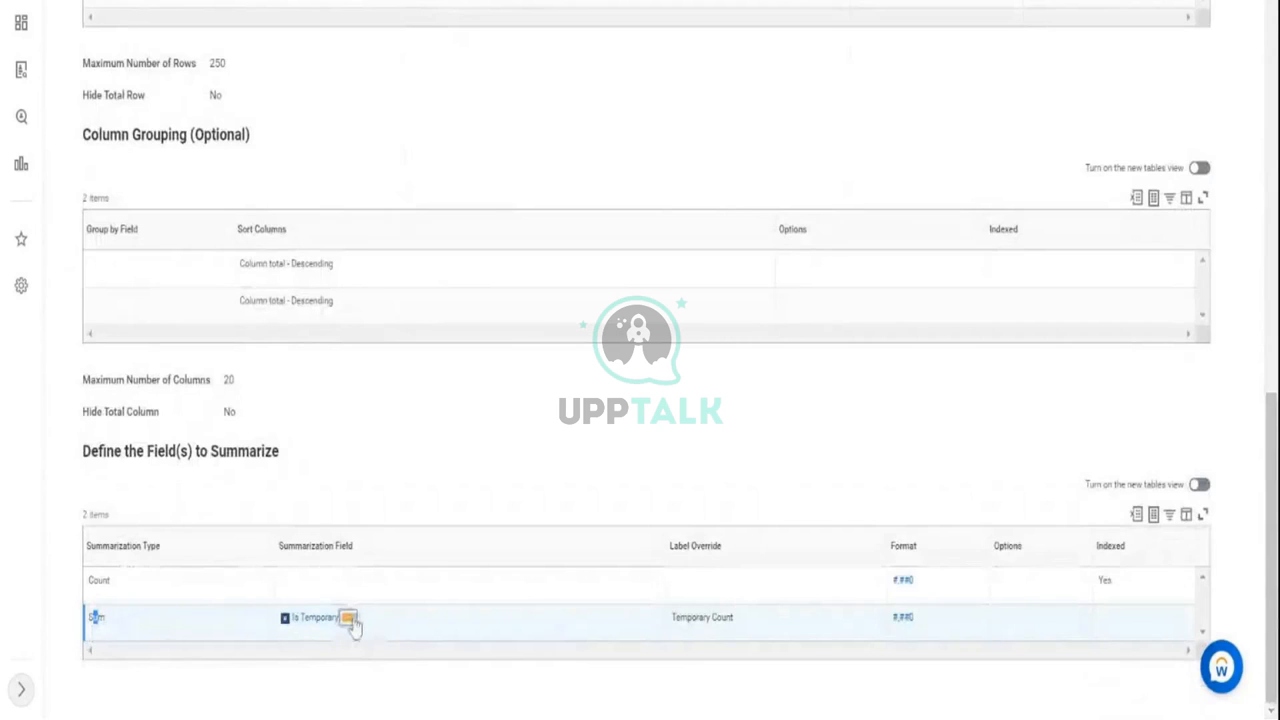
{"action": "left_click", "coordinate": [349, 619]}
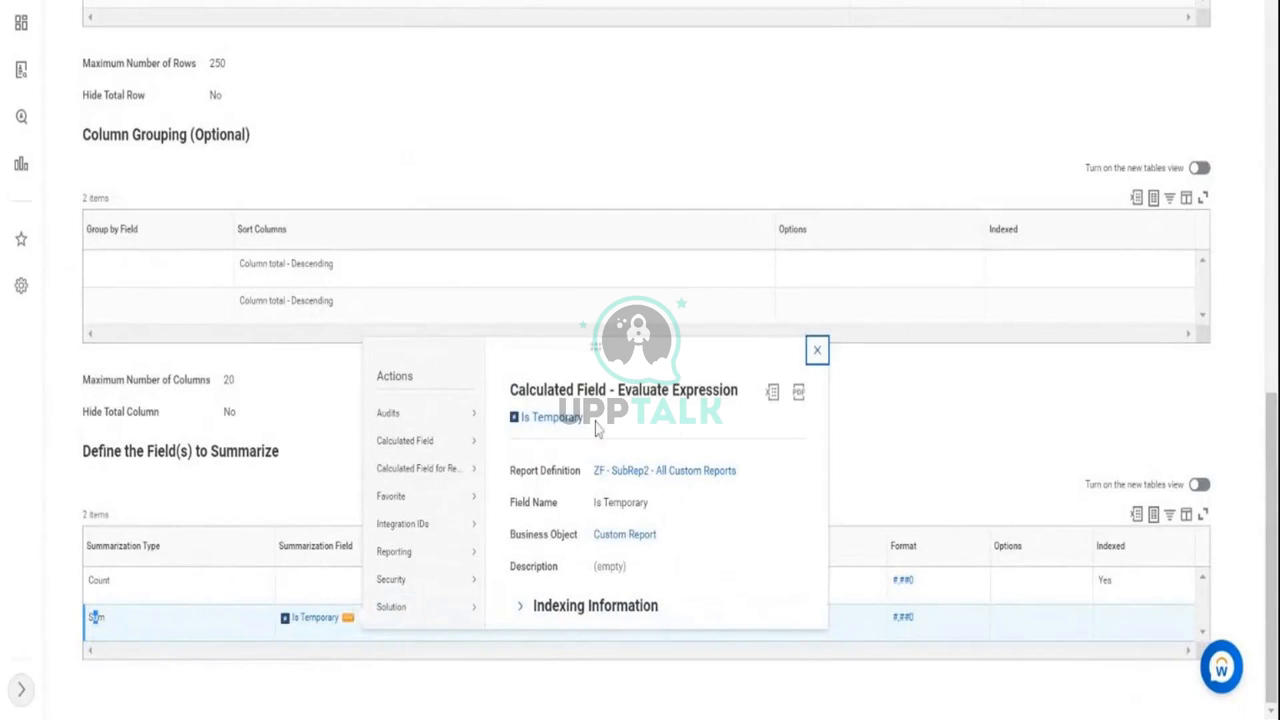
{"action": "left_click_drag", "start_coordinate": [594, 430], "coordinate": [527, 431]}
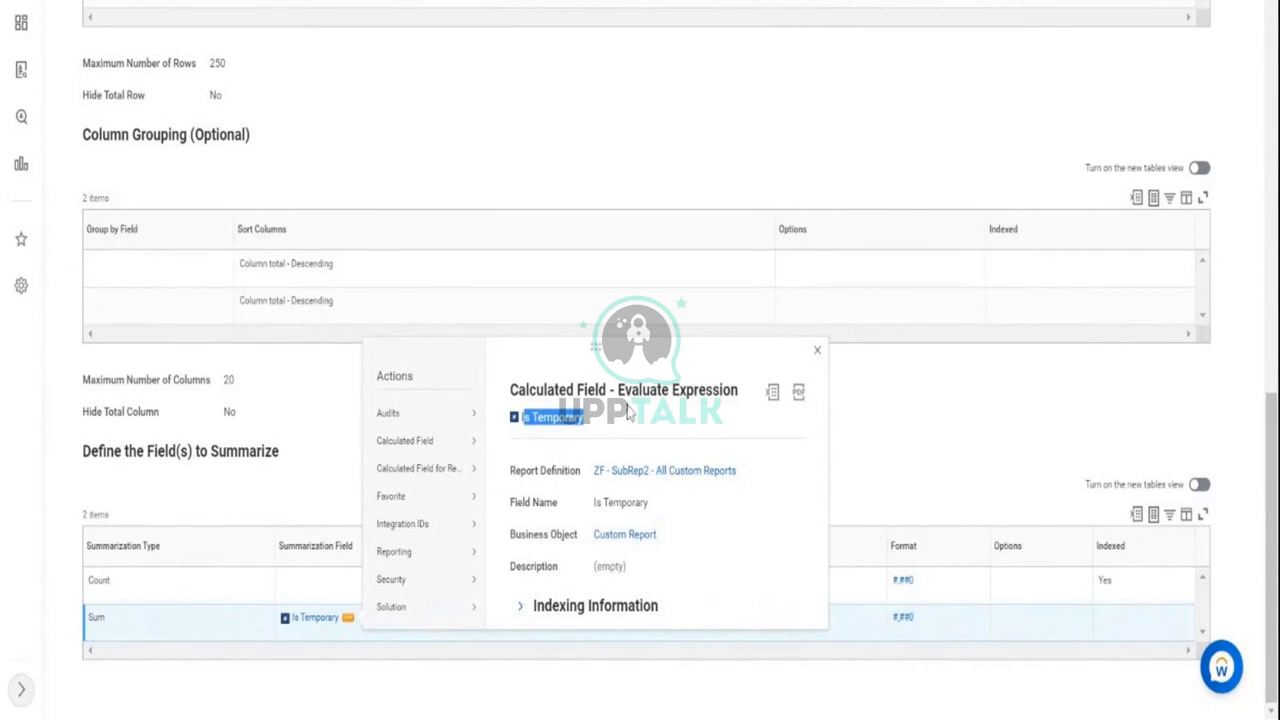
{"action": "left_click_drag", "start_coordinate": [624, 390], "coordinate": [706, 391]}
{"action": "mouse_move", "coordinate": [372, 560]}
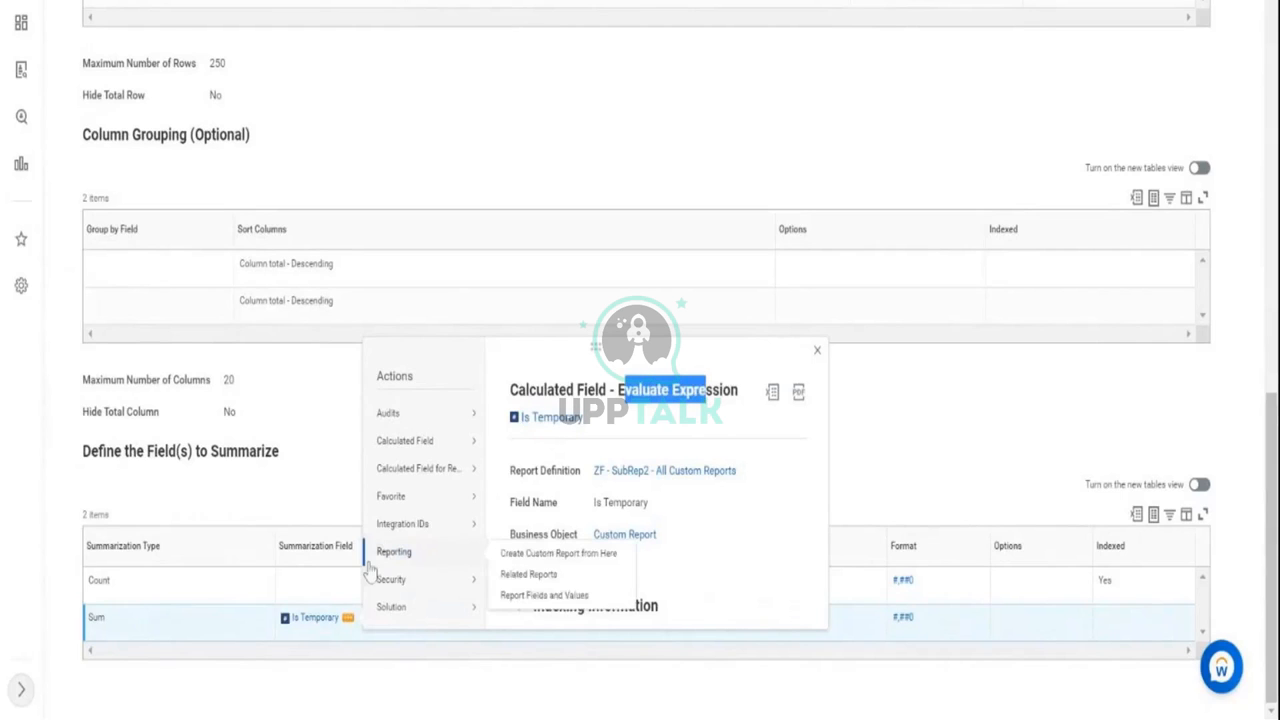
{"action": "left_click", "coordinate": [315, 624]}
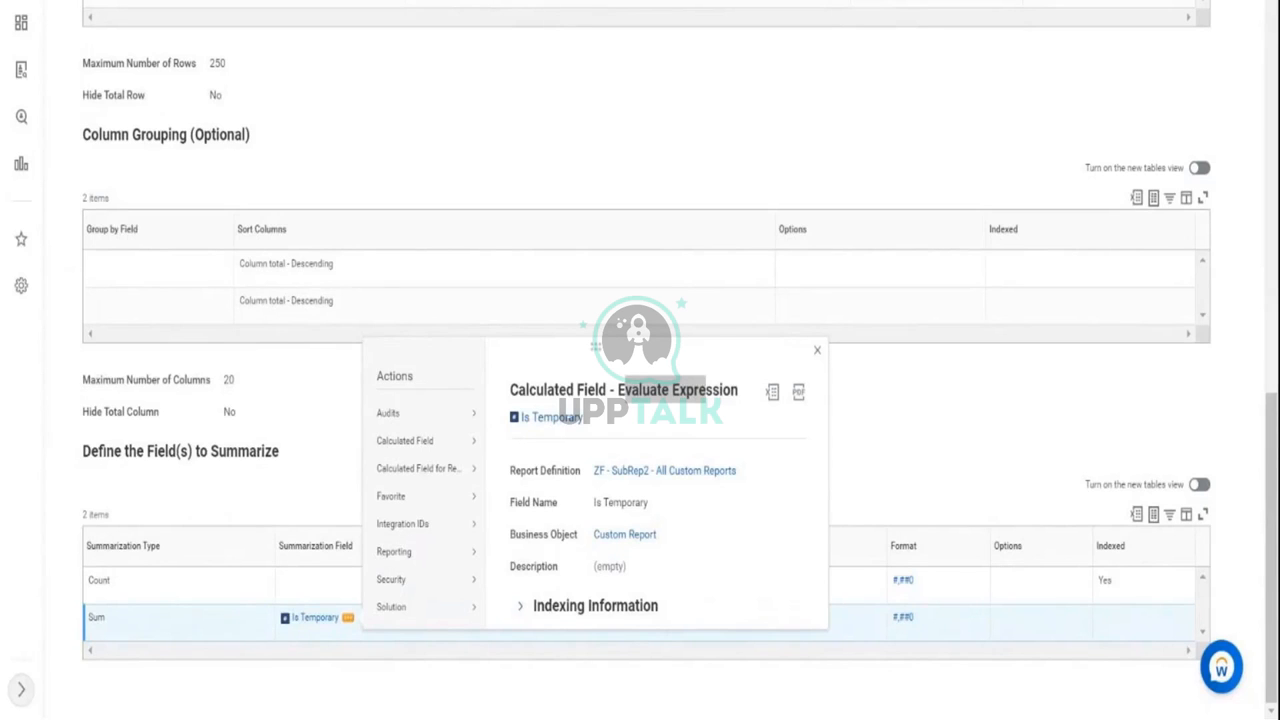
{"action": "left_click", "coordinate": [688, 124]}
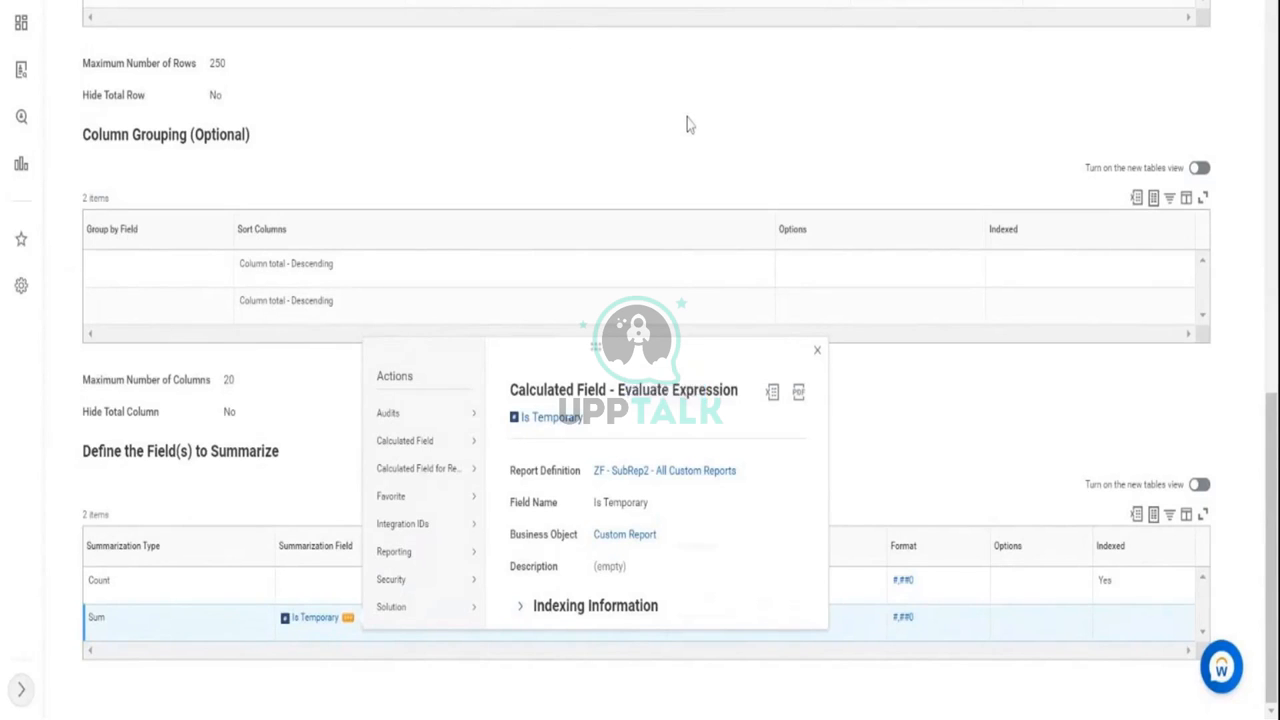
Step: Review the report's row grouping and its Count and Sum summarization fields
{"action": "scroll", "coordinate": [688, 124], "scroll_direction": "up", "scroll_amount": 5}
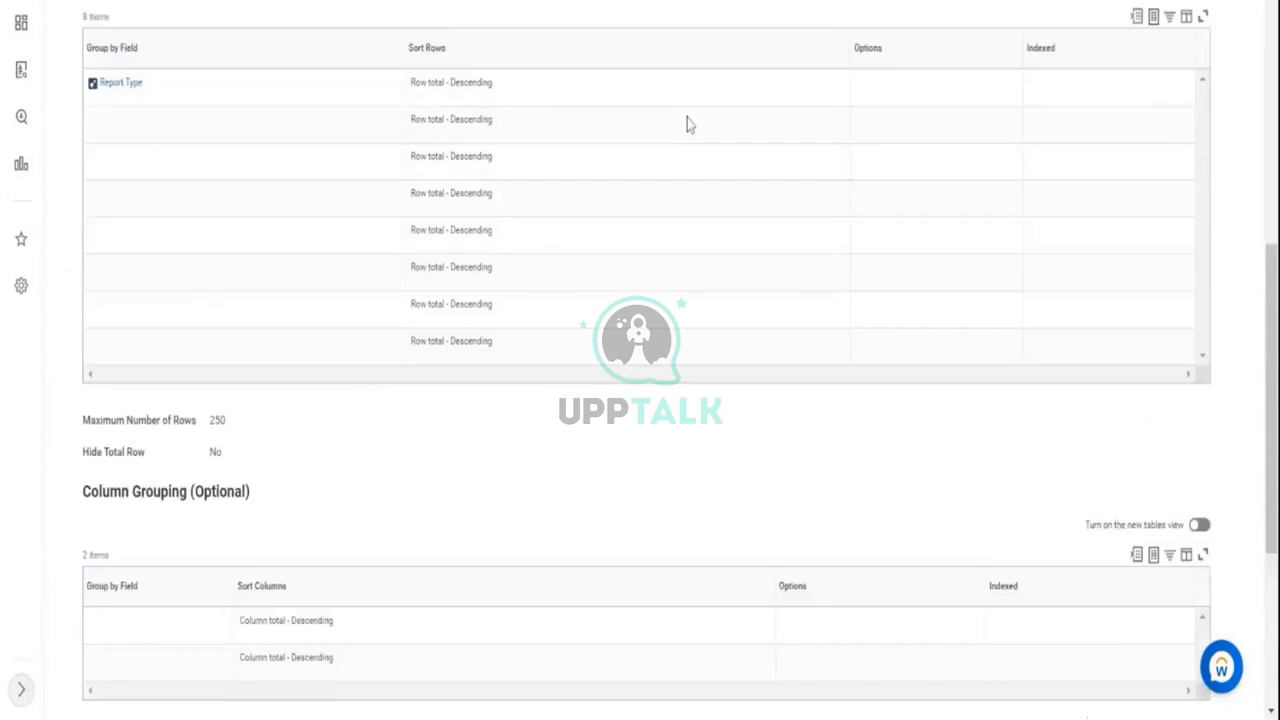
{"action": "scroll", "coordinate": [687, 118], "scroll_direction": "up", "scroll_amount": 8}
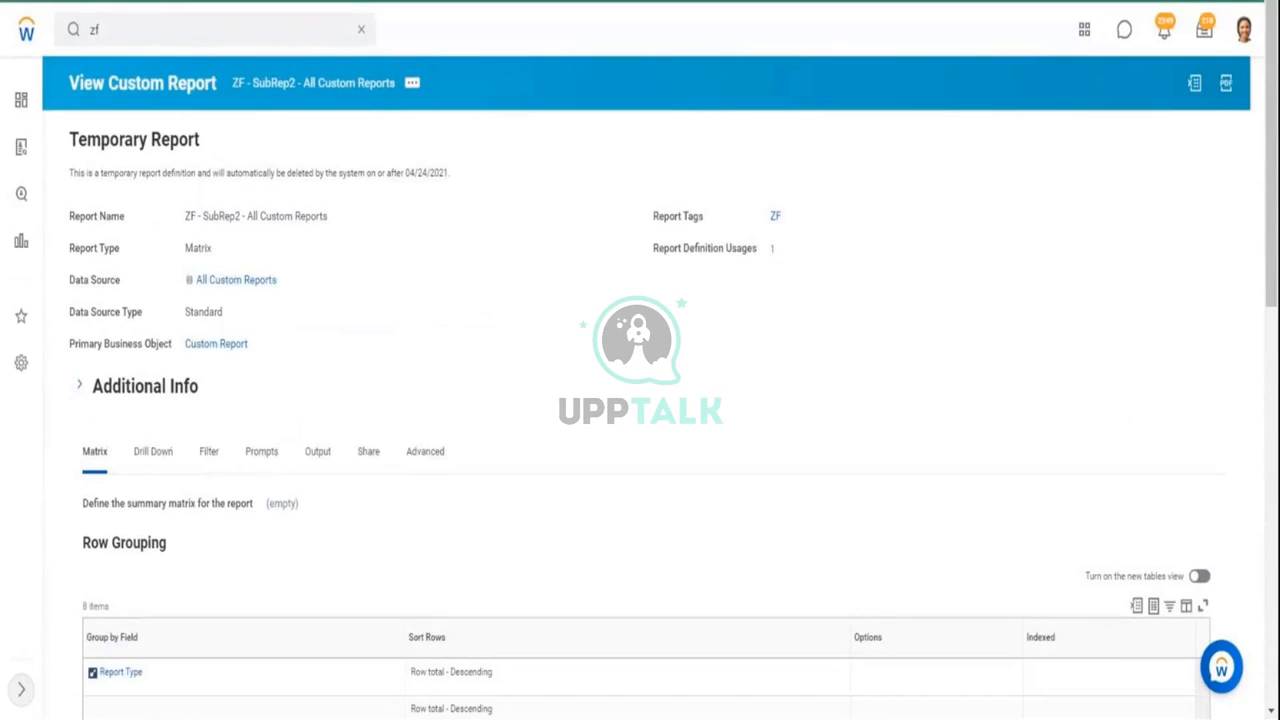
{"action": "left_click_drag", "start_coordinate": [1273, 236], "coordinate": [1273, 635]}
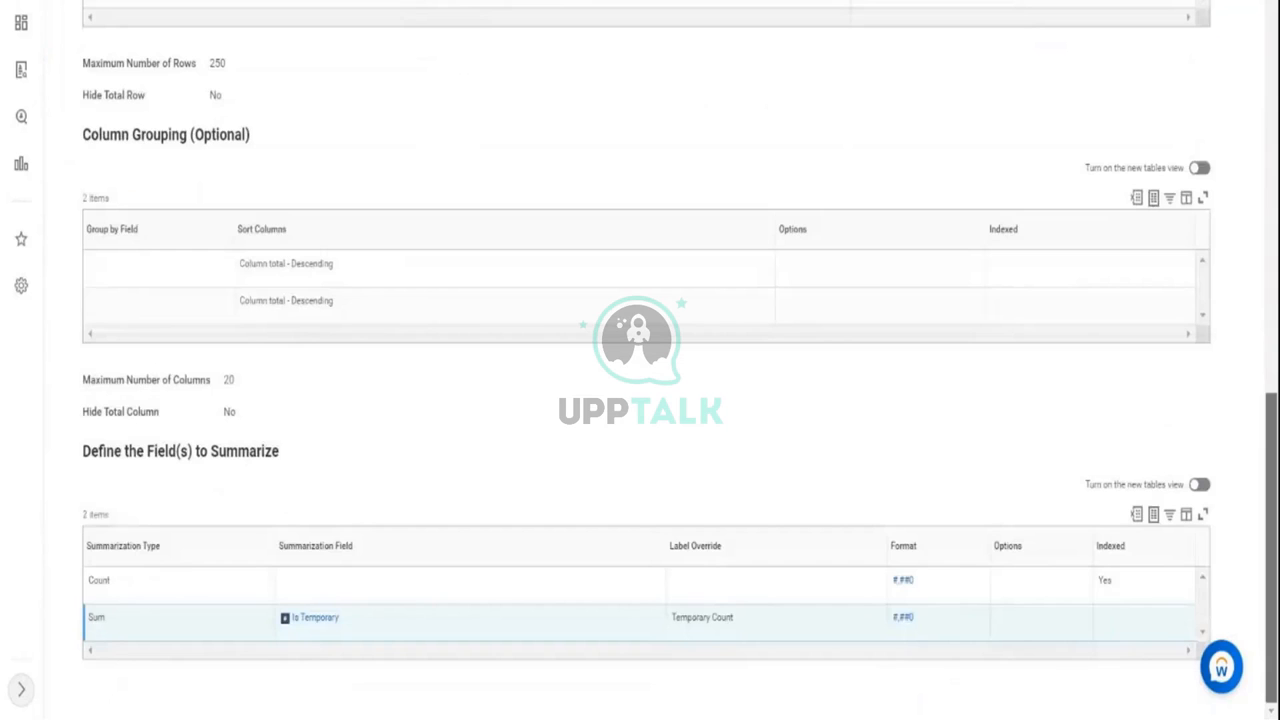
{"action": "left_click_drag", "start_coordinate": [94, 617], "coordinate": [89, 577]}
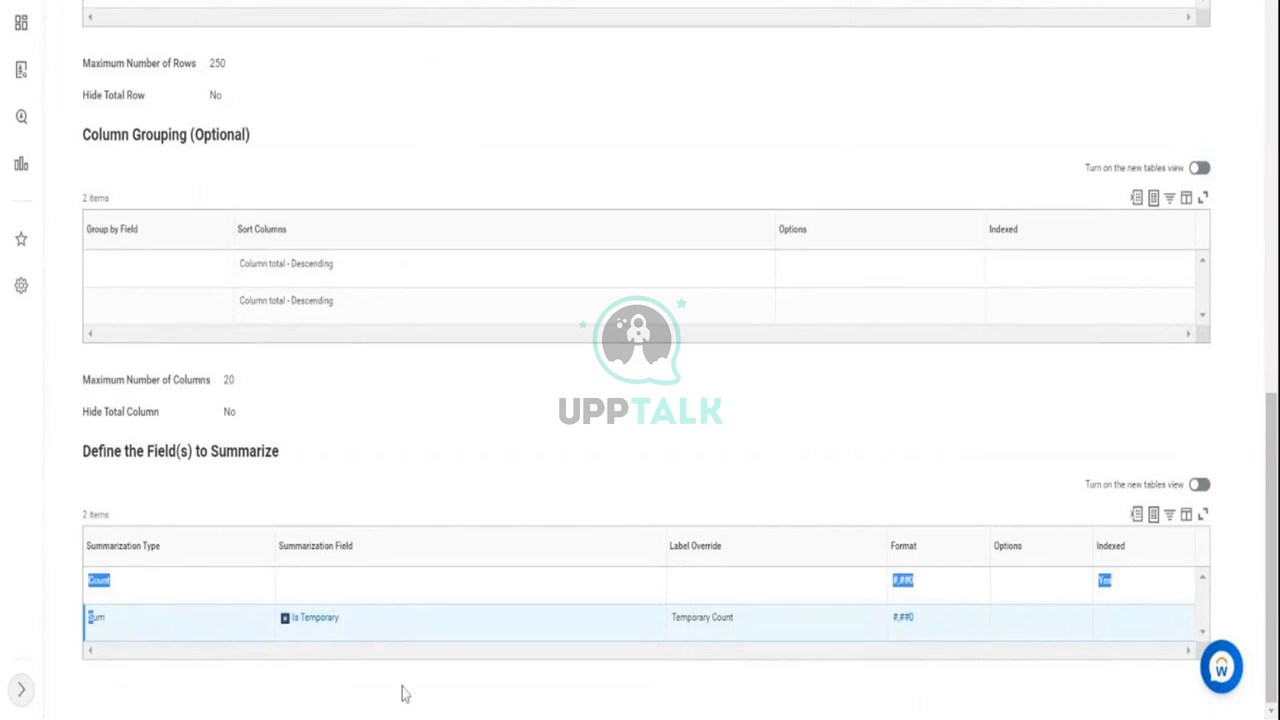
{"action": "left_click_drag", "start_coordinate": [402, 686], "coordinate": [410, 617]}
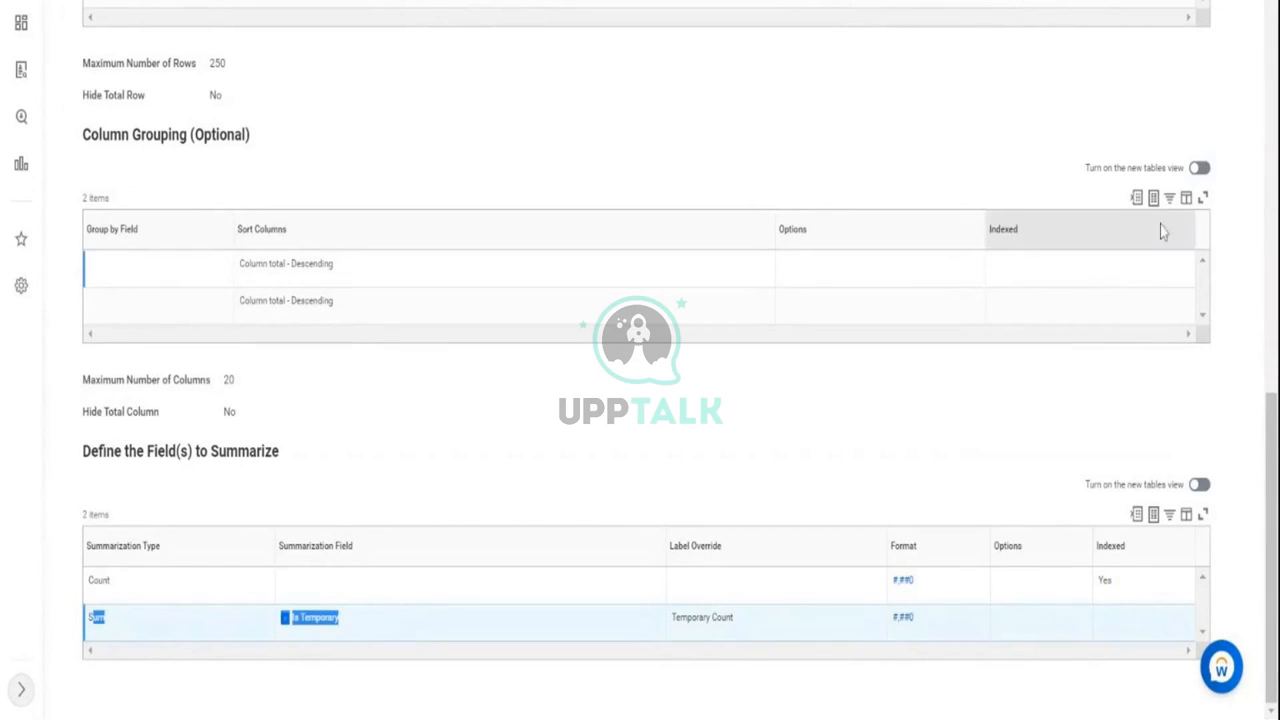
{"action": "left_click", "coordinate": [1270, 44]}
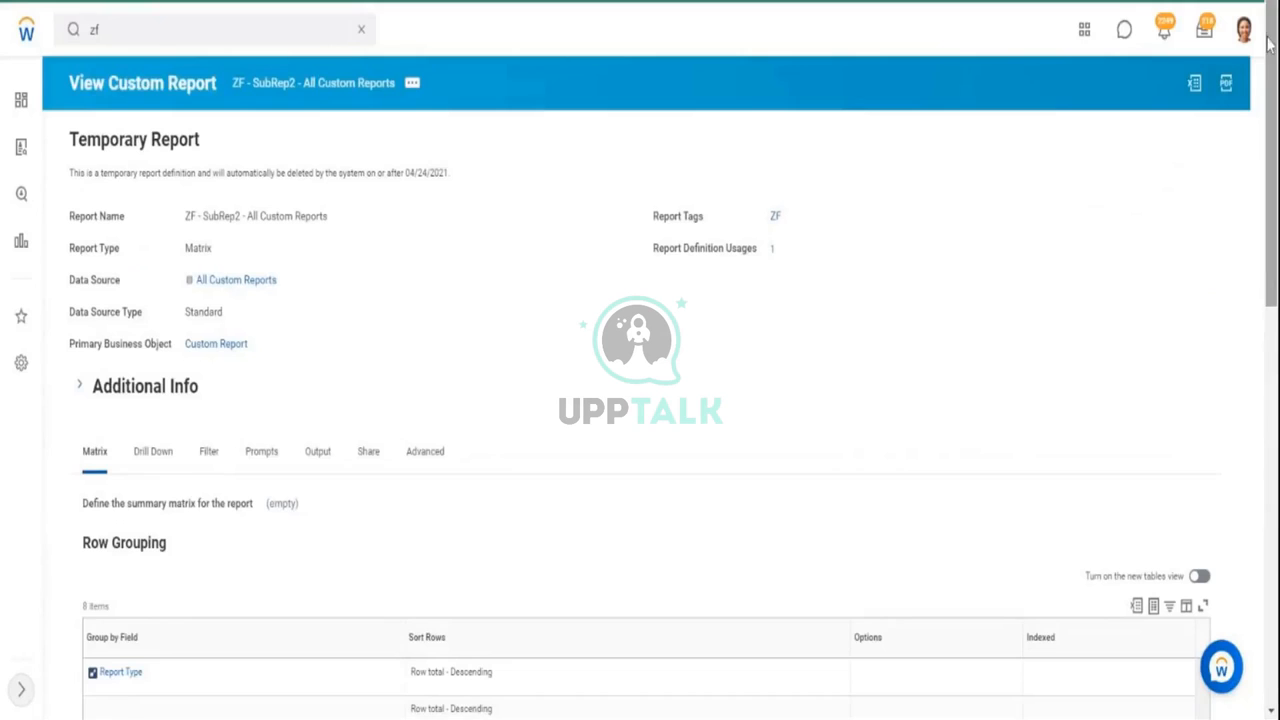
Step: Open the Create Custom Report task and name the report "ZF - View All Reports in Tenant"
{"action": "left_click", "coordinate": [361, 30]}
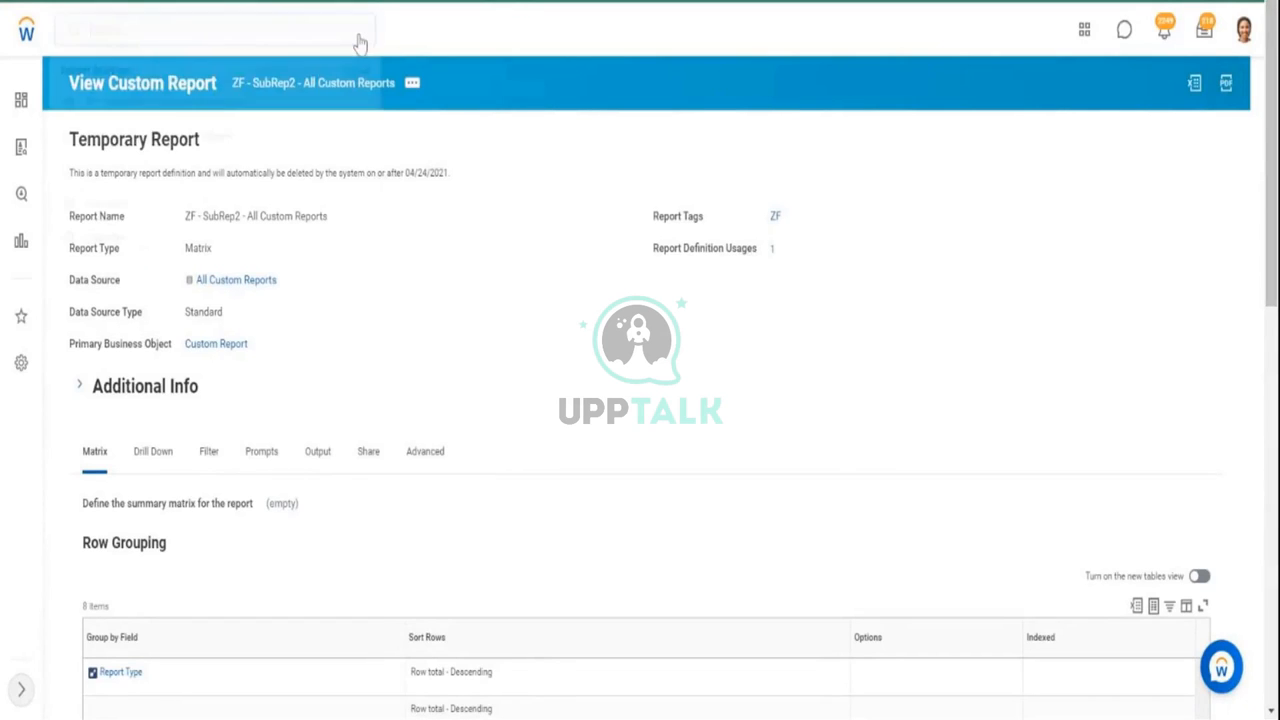
{"action": "type", "text": "create custom report"}
{"action": "left_click", "coordinate": [185, 97]}
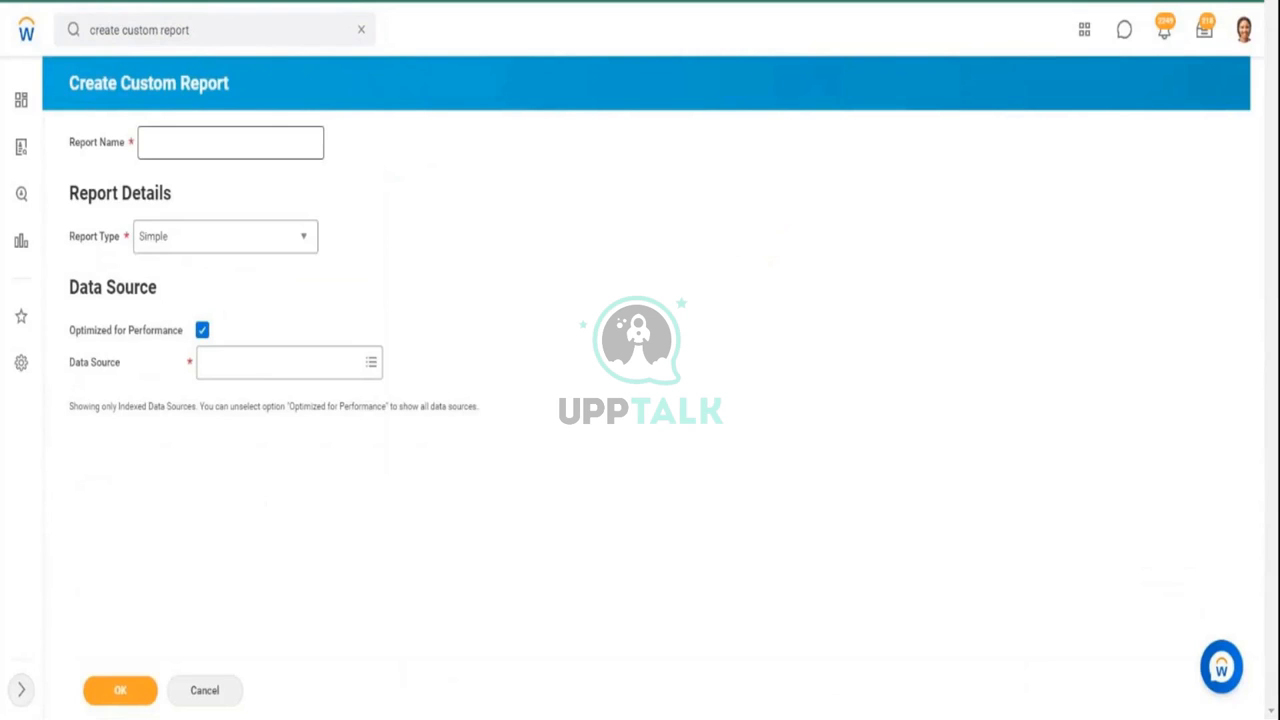
{"action": "type", "text": "ZF"}
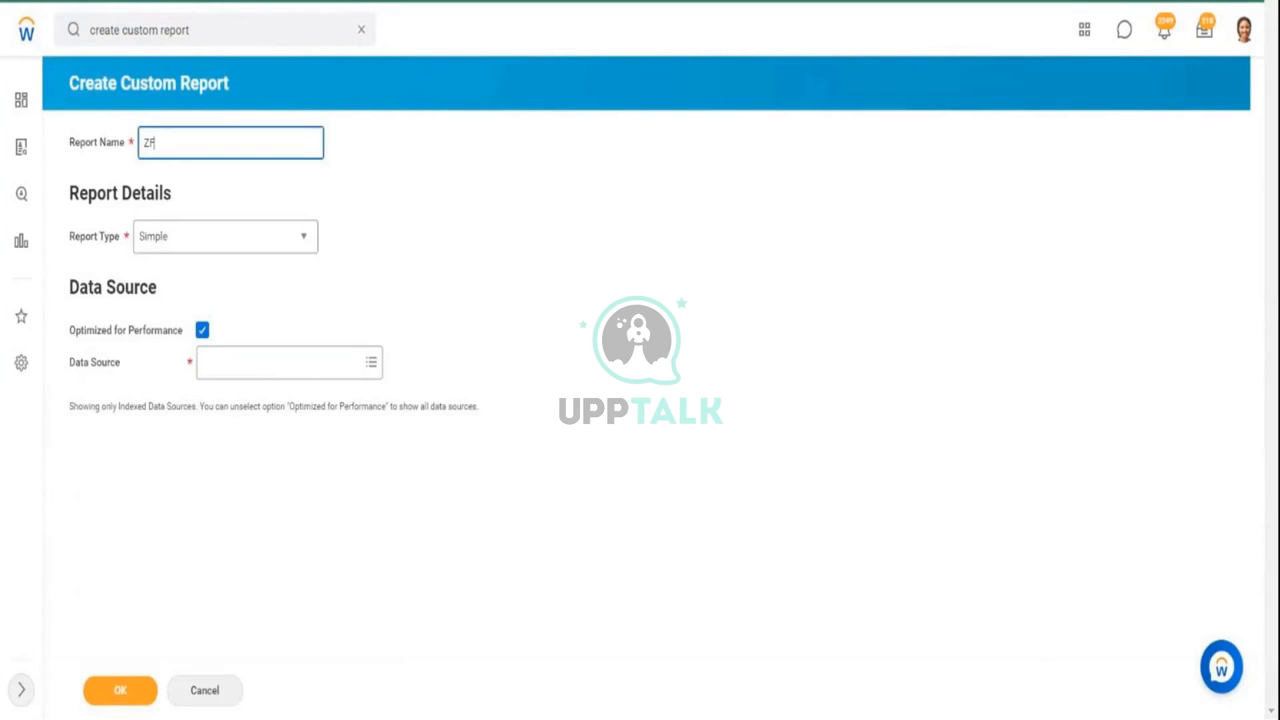
{"action": "type", "text": " - View All Reports in Tennant"}
Step: Set the report type to Composite and add a row for a business object enabled for filtering and grouping
{"action": "left_click", "coordinate": [296, 245]}
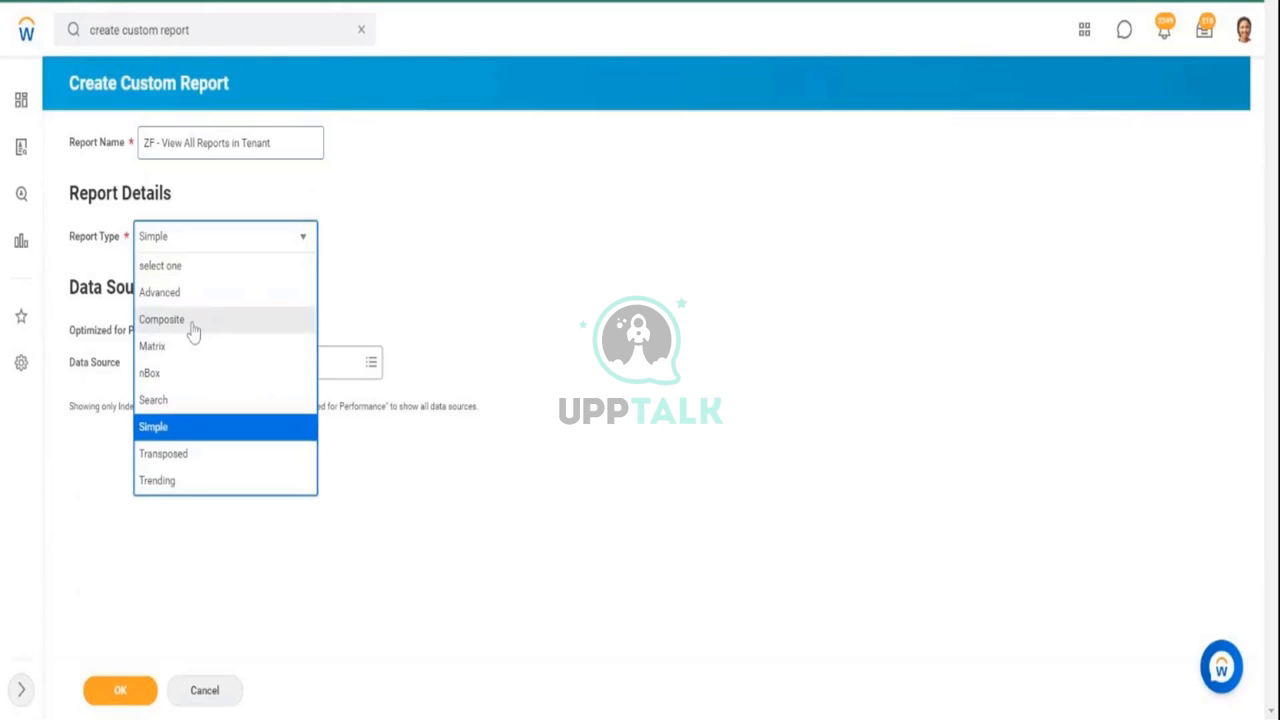
{"action": "left_click", "coordinate": [193, 331]}
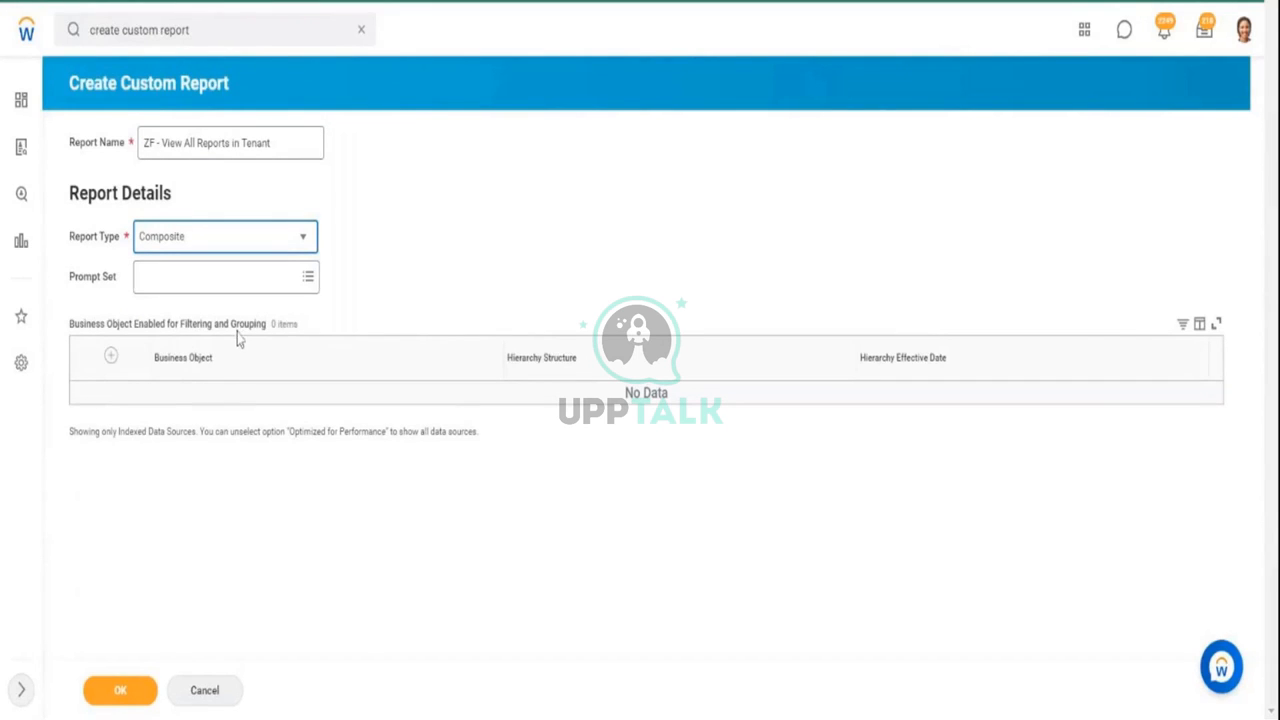
{"action": "left_click", "coordinate": [111, 357]}
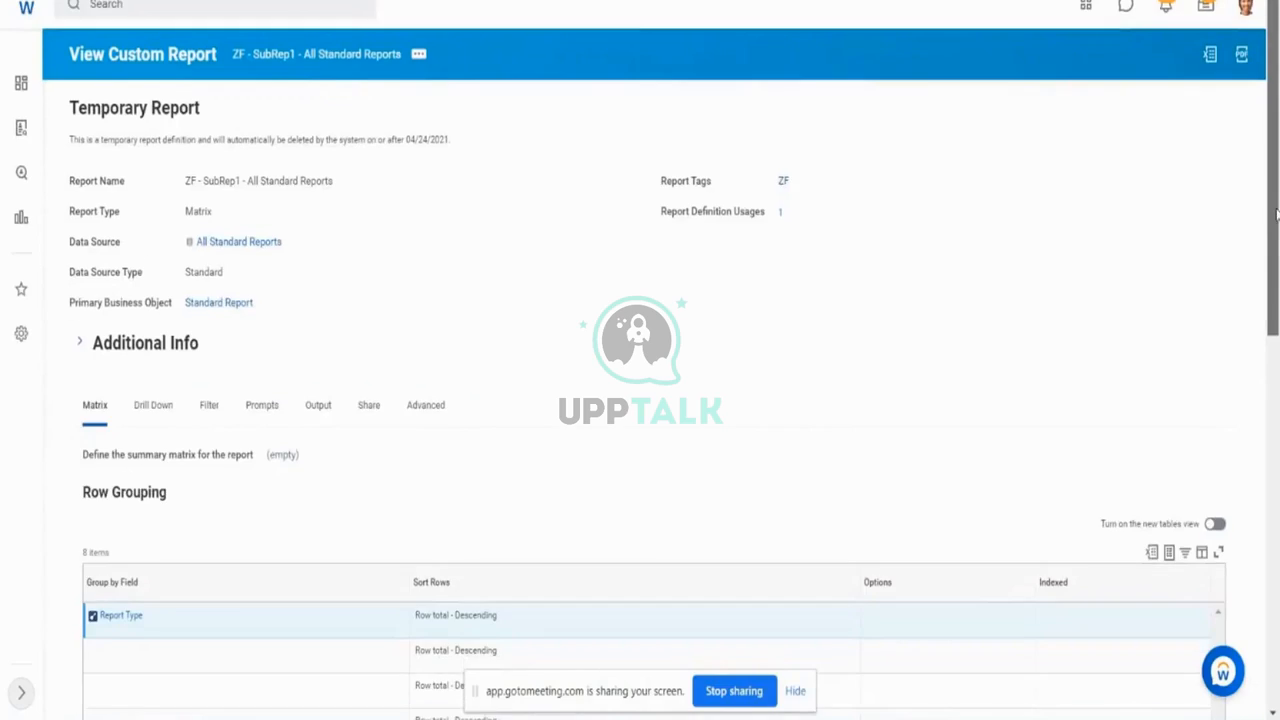
Step: Examine the primary business object and row grouping in the definition of ZF - SubRep1 - All Standard Reports
{"action": "scroll", "coordinate": [1277, 222], "scroll_direction": "down", "scroll_amount": 1}
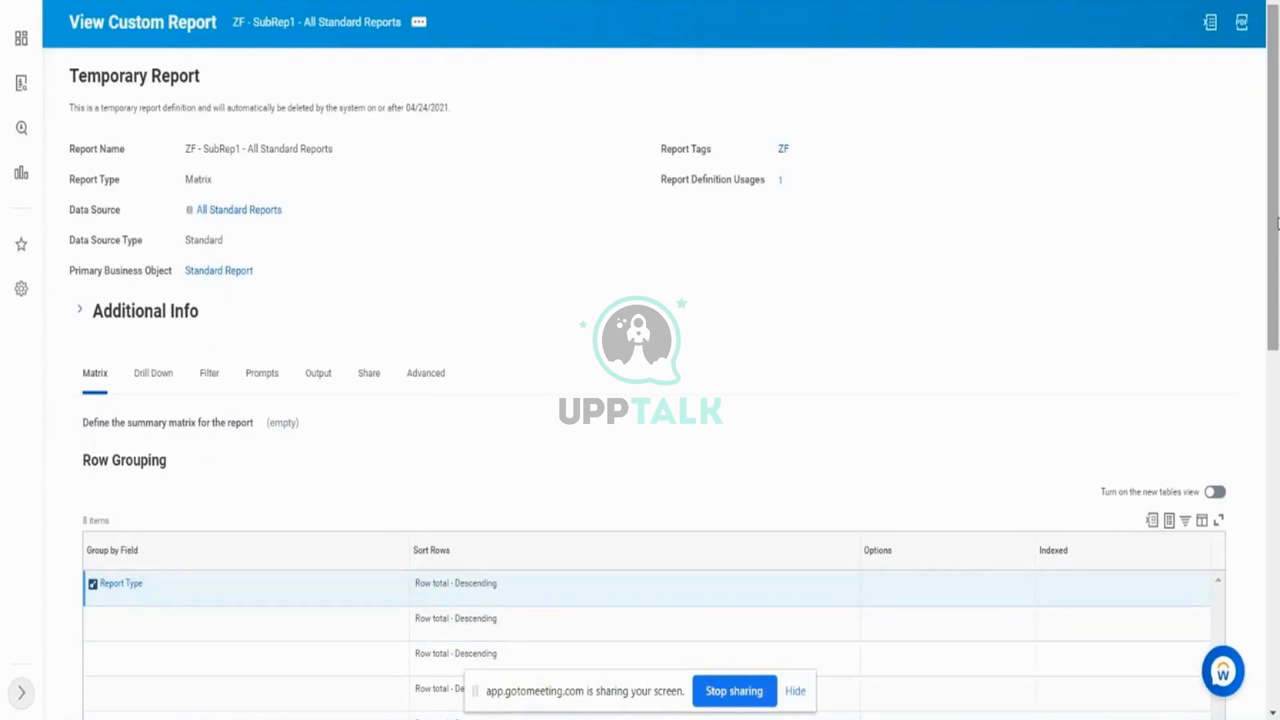
{"action": "left_click_drag", "start_coordinate": [1277, 222], "coordinate": [1277, 277]}
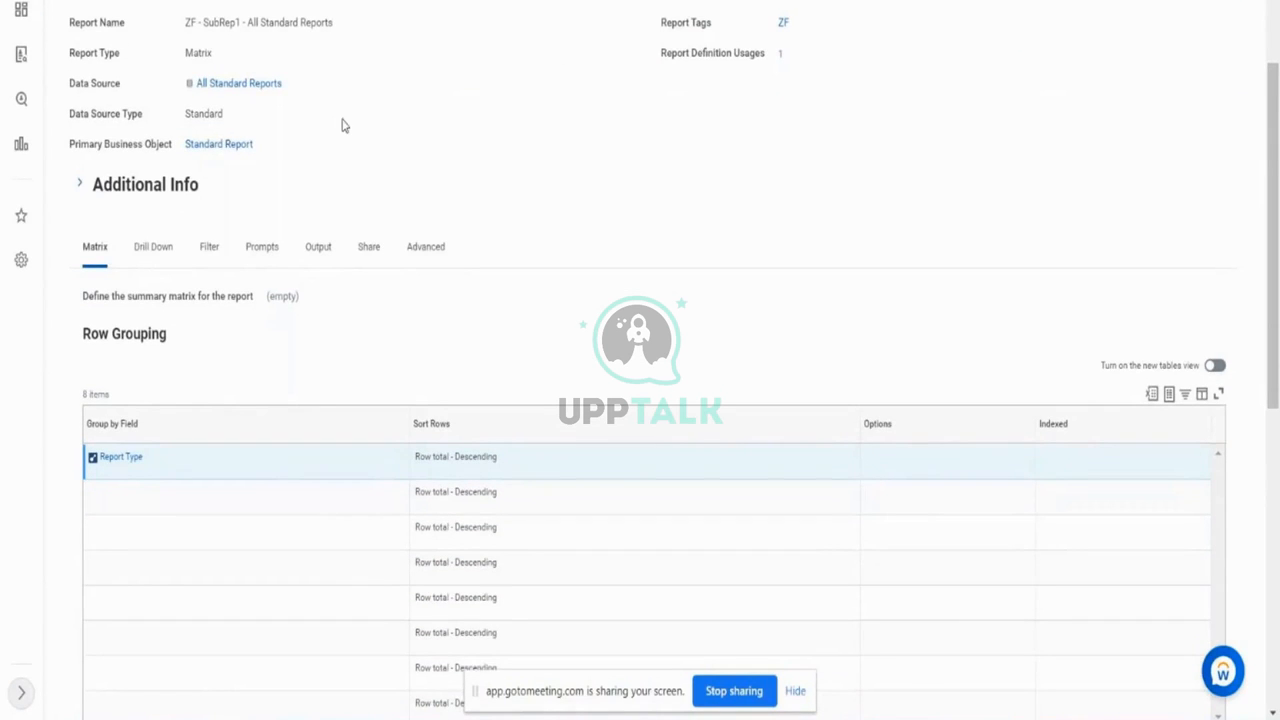
{"action": "double_click", "coordinate": [196, 146]}
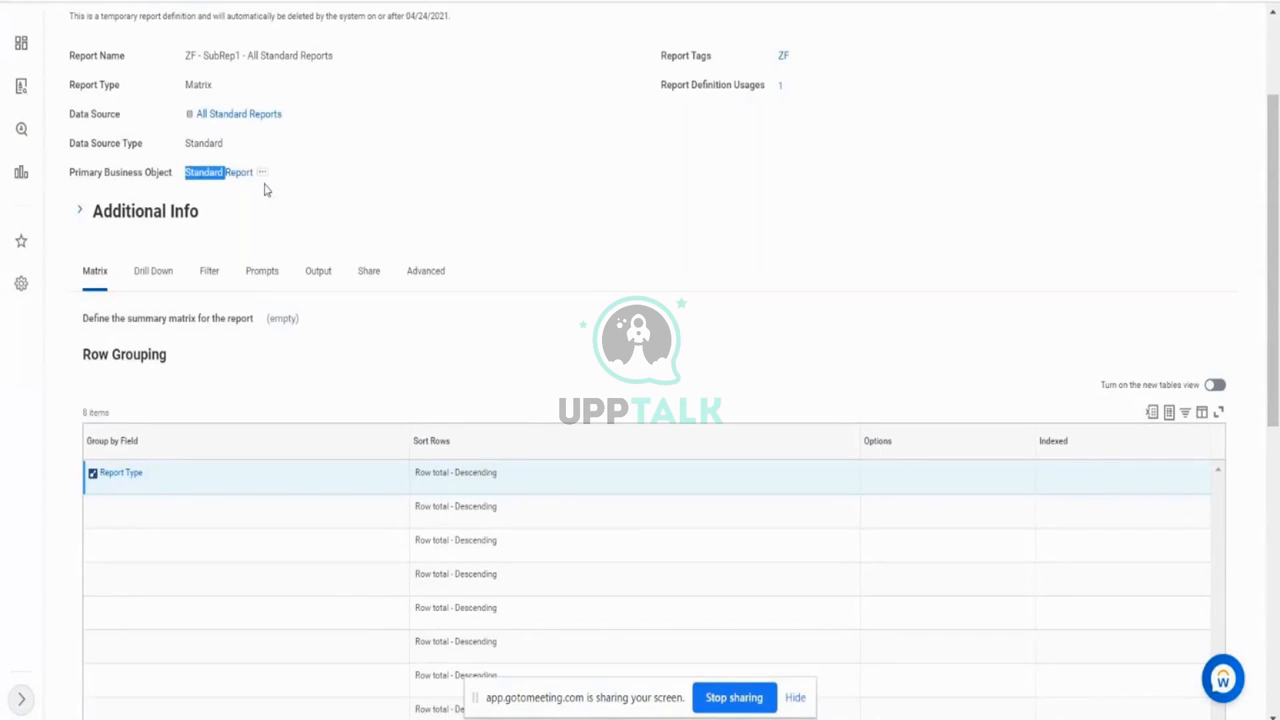
{"action": "left_click_drag", "start_coordinate": [277, 183], "coordinate": [184, 184]}
{"action": "scroll", "coordinate": [584, 100], "scroll_direction": "down", "scroll_amount": 2}
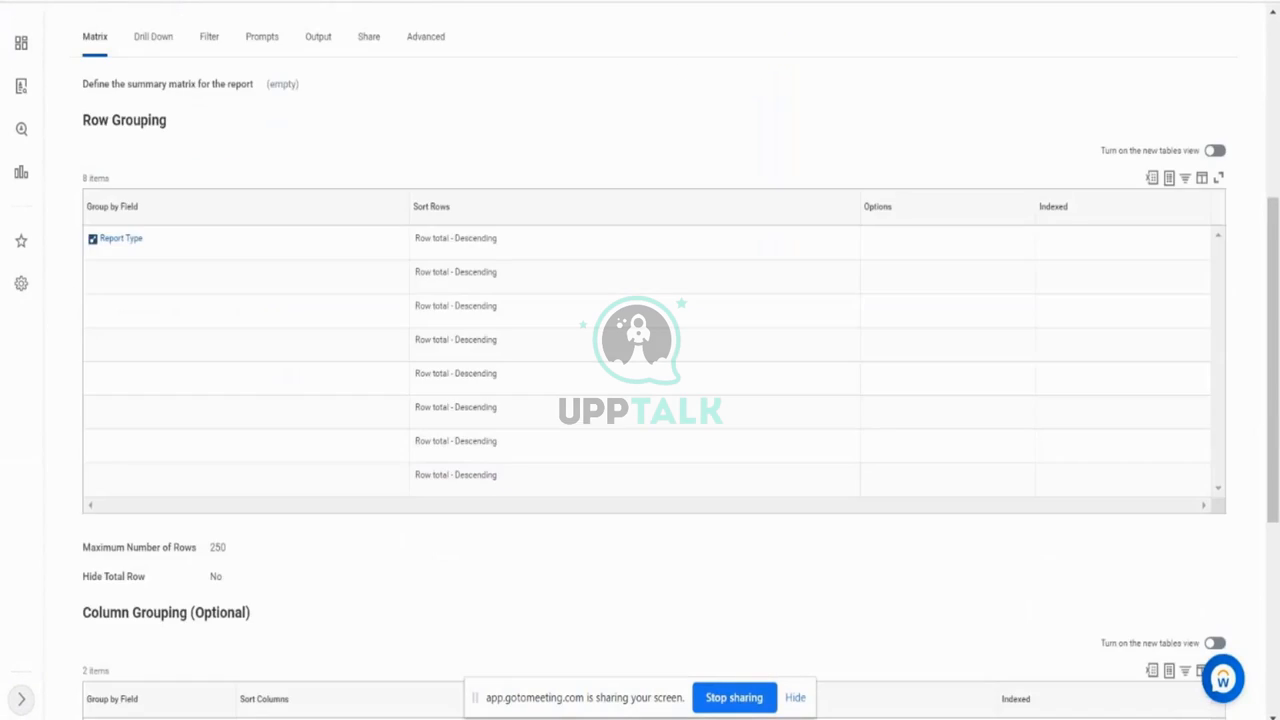
Step: Examine the primary business object in the definition of ZF - SubRep2 - All Custom Reports
{"action": "scroll", "coordinate": [584, 100], "scroll_direction": "up", "scroll_amount": 1}
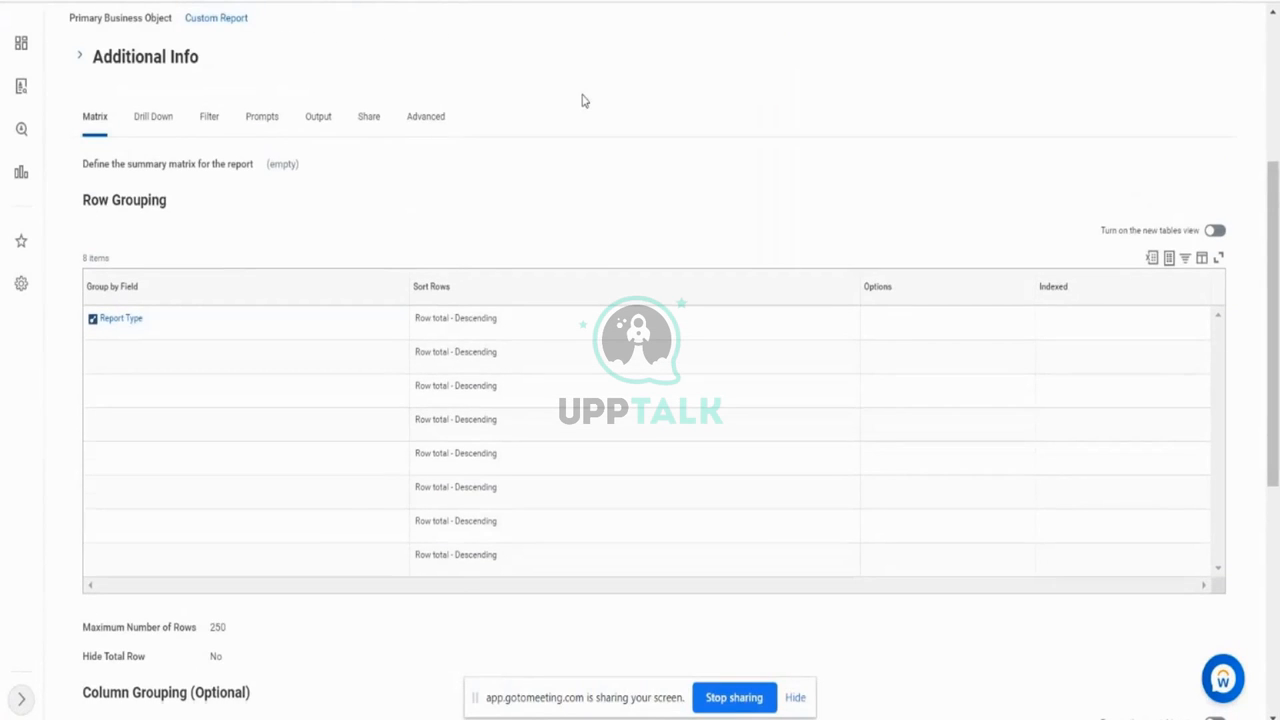
{"action": "scroll", "coordinate": [584, 100], "scroll_direction": "up", "scroll_amount": 1}
{"action": "scroll", "coordinate": [584, 100], "scroll_direction": "up", "scroll_amount": 1}
{"action": "triple_click", "coordinate": [205, 131]}
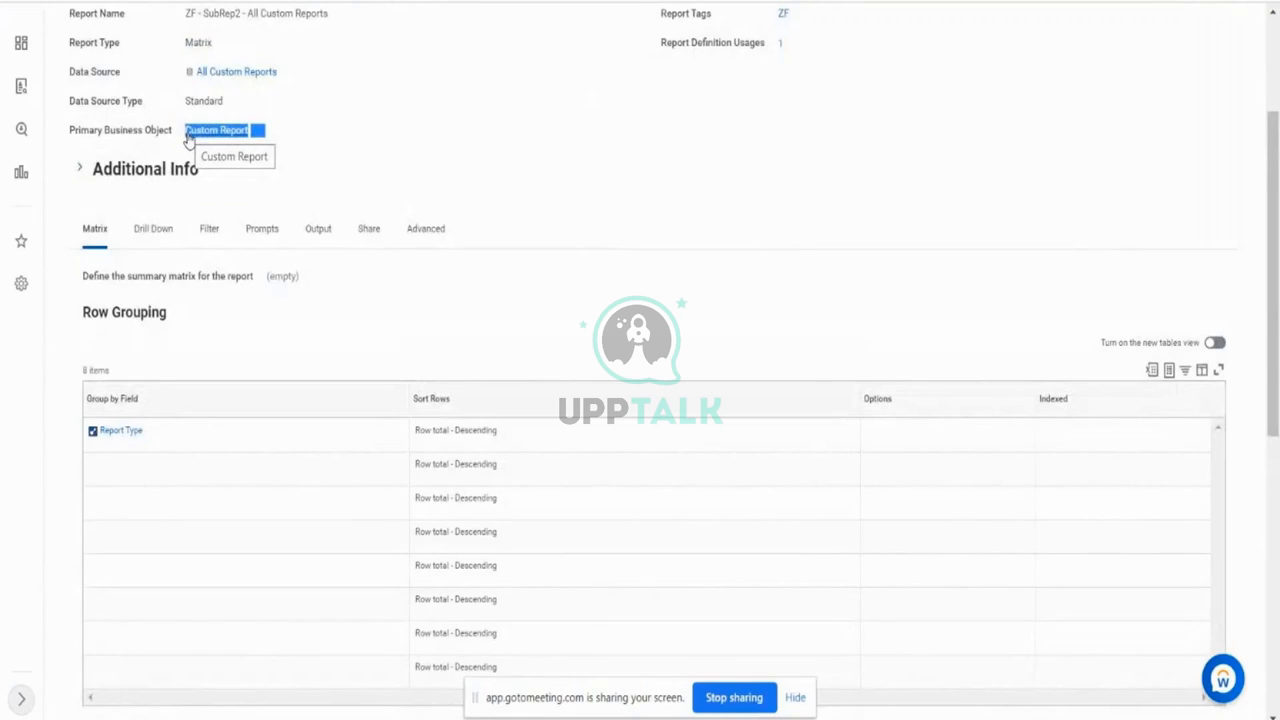
{"action": "left_click", "coordinate": [336, 165]}
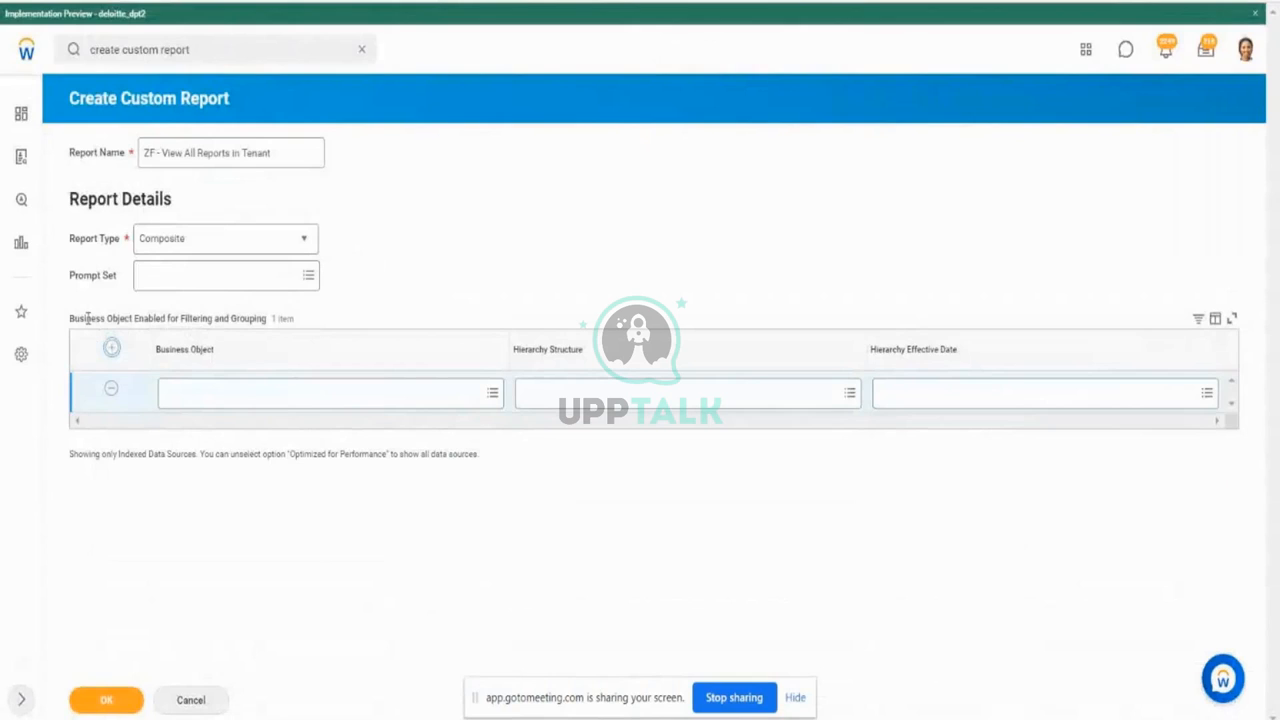
Step: Compare the row grouping fields of the standard-report and custom-report sub-reports to find the business object they share
{"action": "left_click_drag", "start_coordinate": [88, 318], "coordinate": [128, 318]}
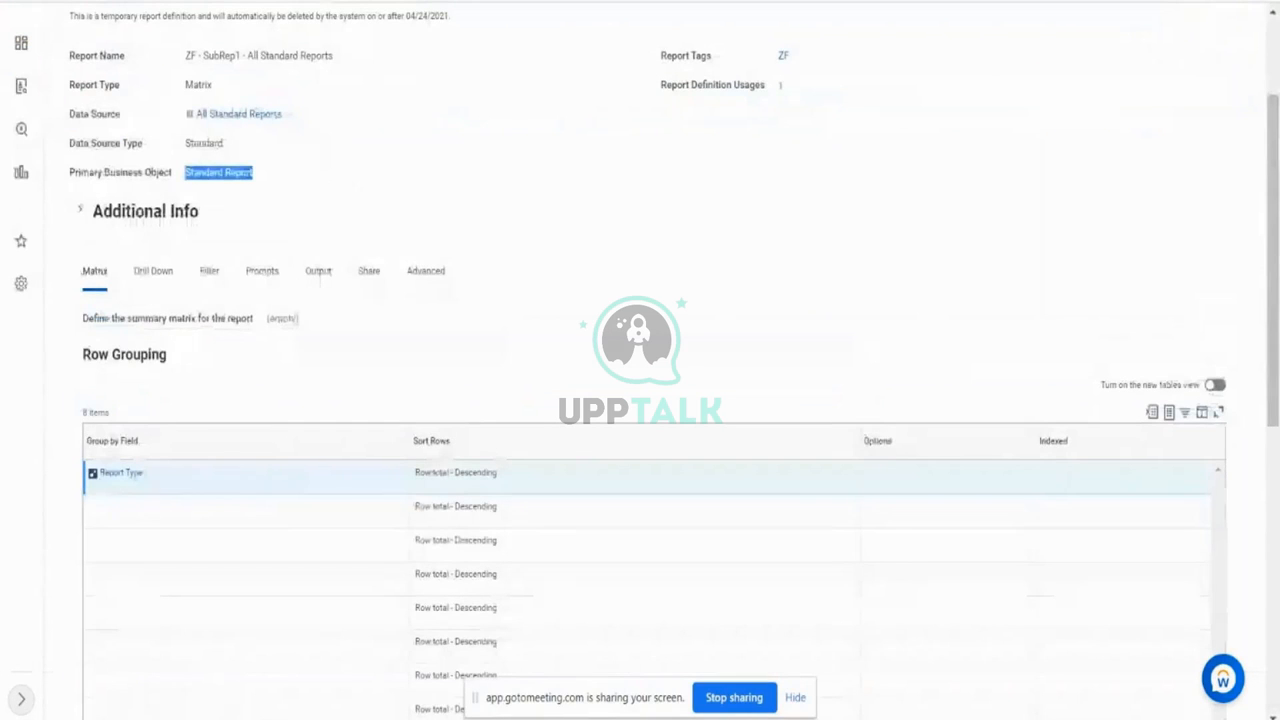
{"action": "left_click_drag", "start_coordinate": [167, 478], "coordinate": [103, 489]}
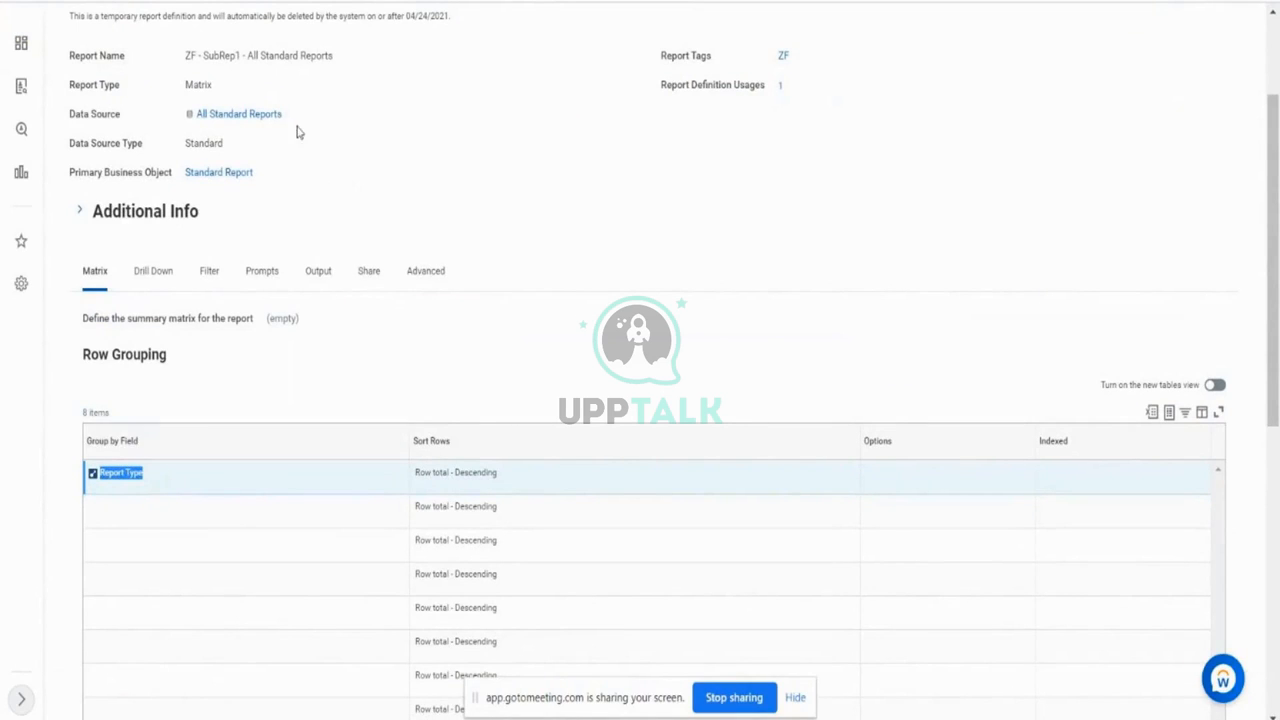
{"action": "left_click_drag", "start_coordinate": [260, 55], "coordinate": [311, 58]}
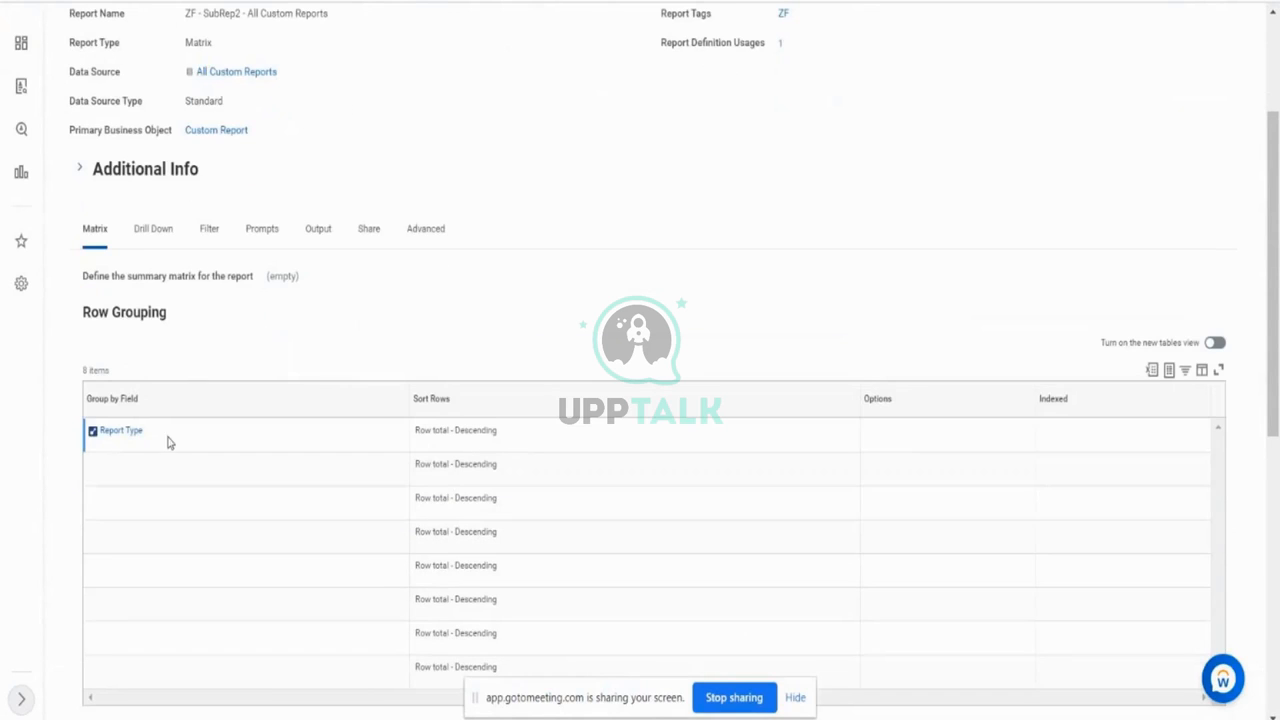
{"action": "left_click_drag", "start_coordinate": [171, 434], "coordinate": [91, 447]}
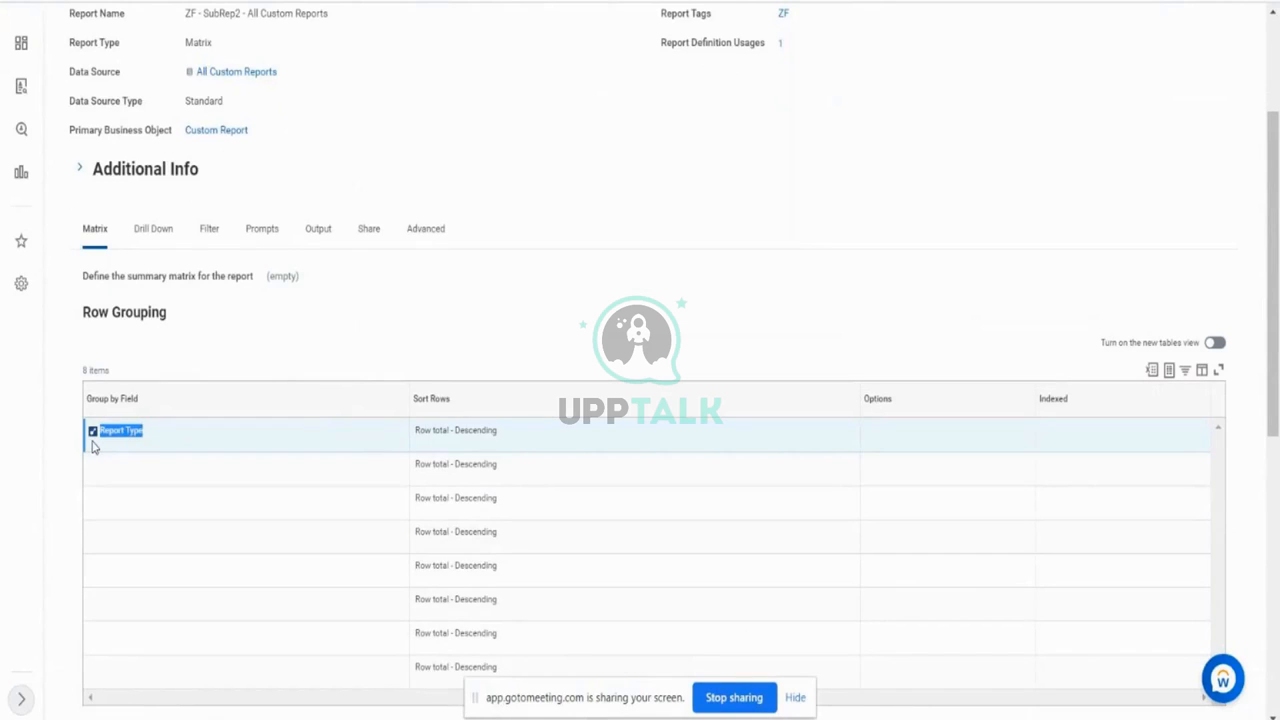
{"action": "left_click_drag", "start_coordinate": [252, 131], "coordinate": [205, 132]}
{"action": "left_click", "coordinate": [152, 435]}
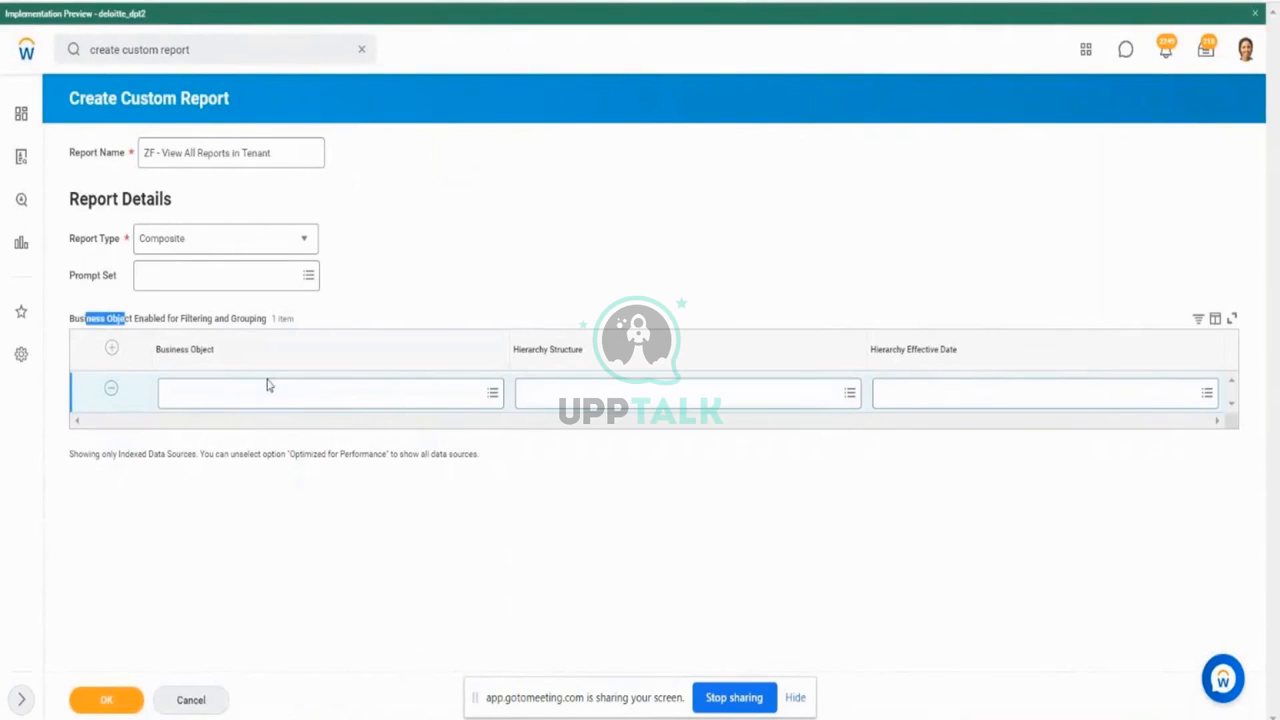
Step: Set Report Type as the business object enabled for filtering and grouping in the new composite report
{"action": "left_click", "coordinate": [257, 389]}
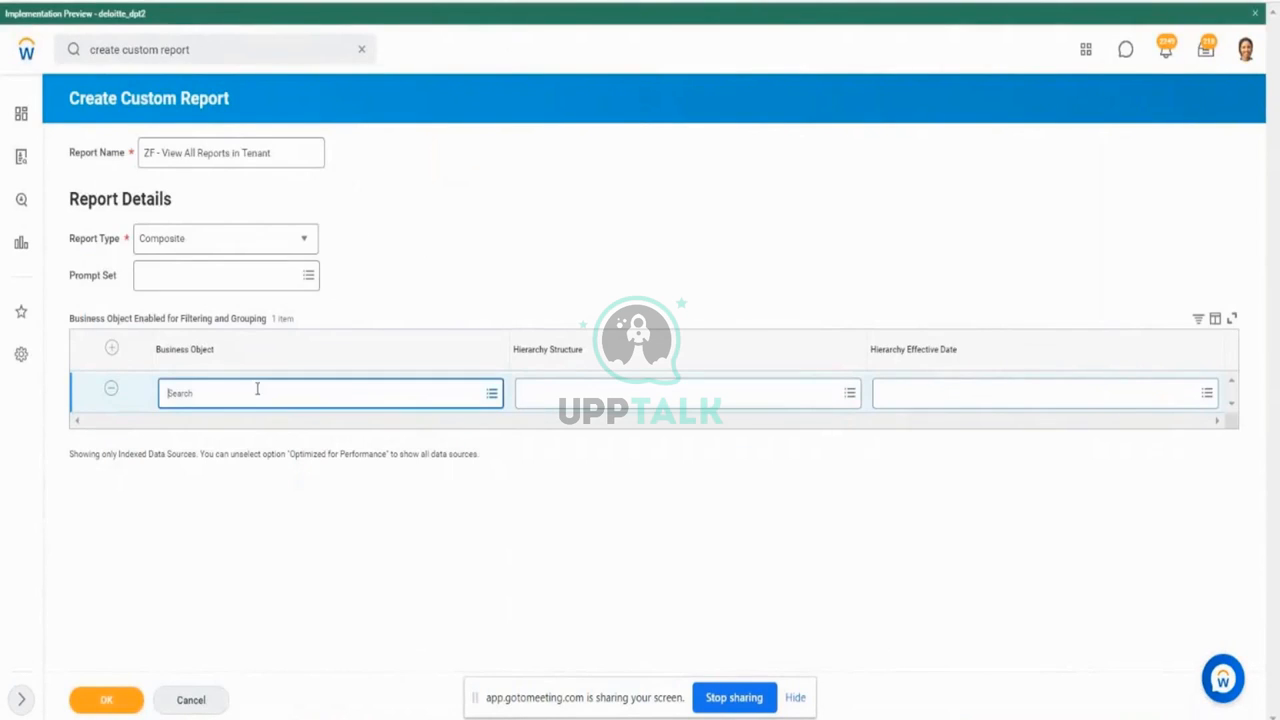
{"action": "type", "text": "report type"}
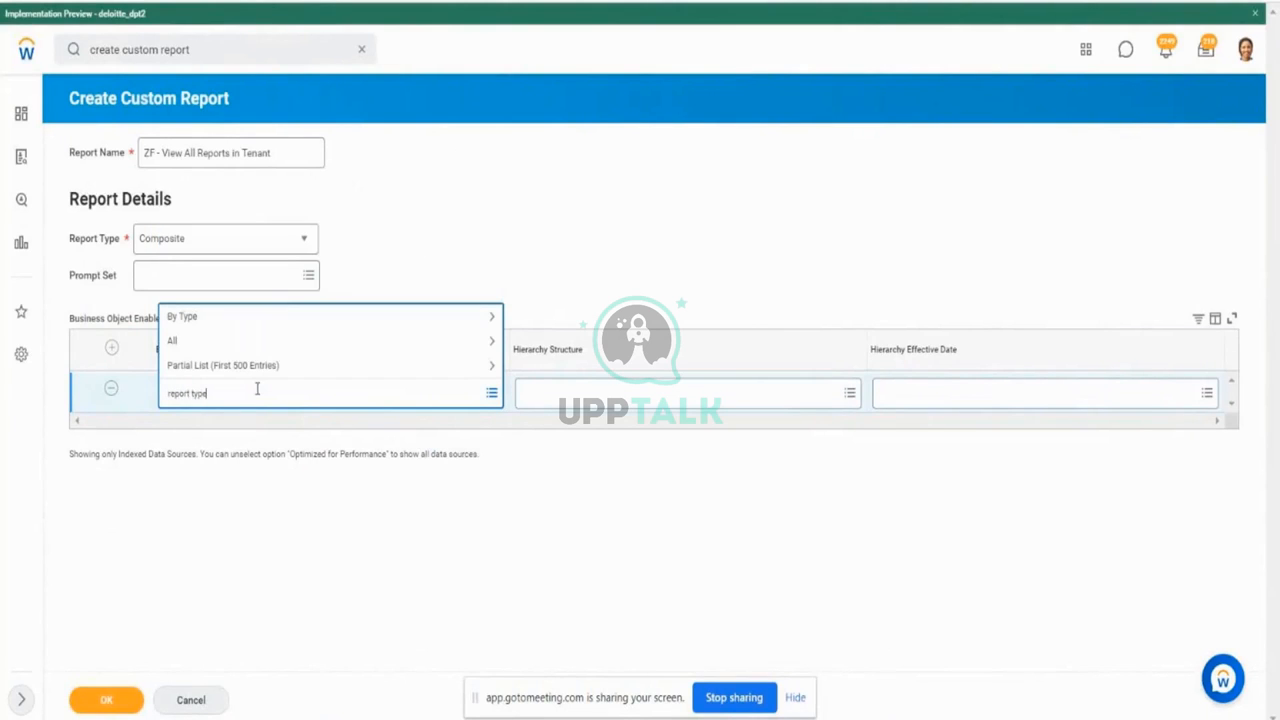
{"action": "key", "text": "Return"}
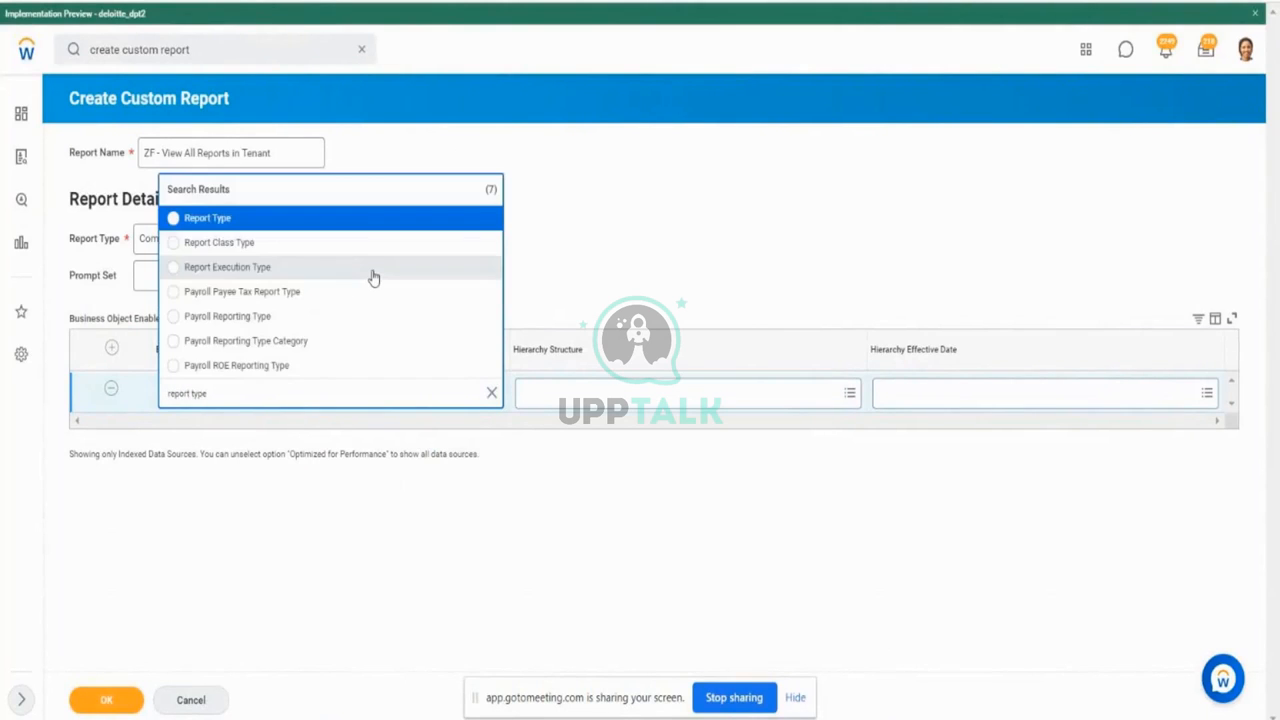
{"action": "left_click", "coordinate": [205, 218]}
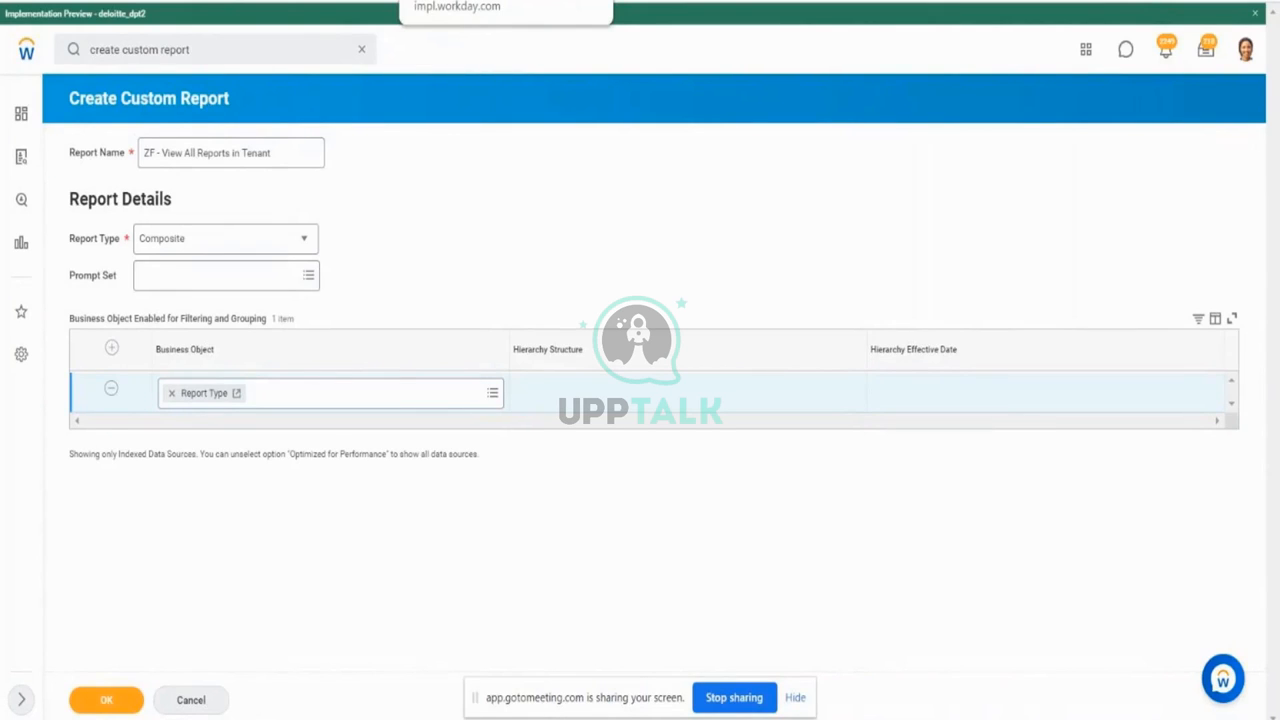
{"action": "left_click", "coordinate": [143, 349]}
{"action": "left_click", "coordinate": [214, 393]}
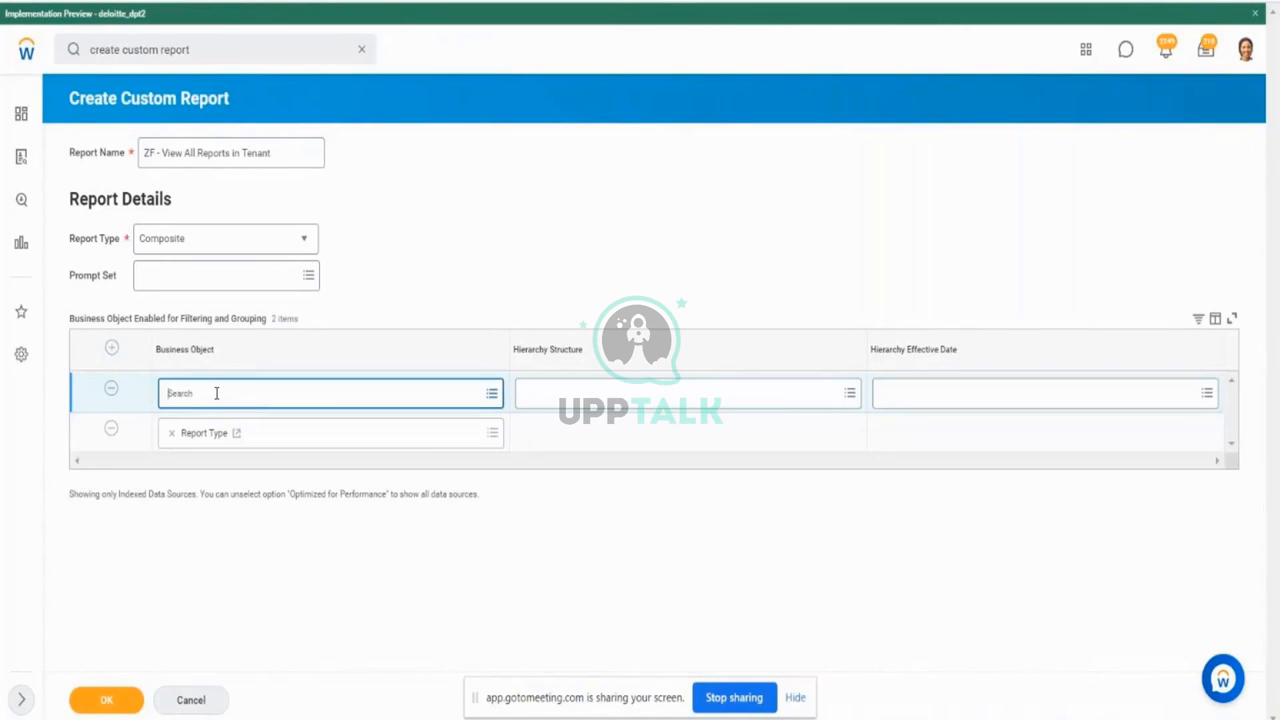
{"action": "type", "text": "company"}
{"action": "key", "text": "Return"}
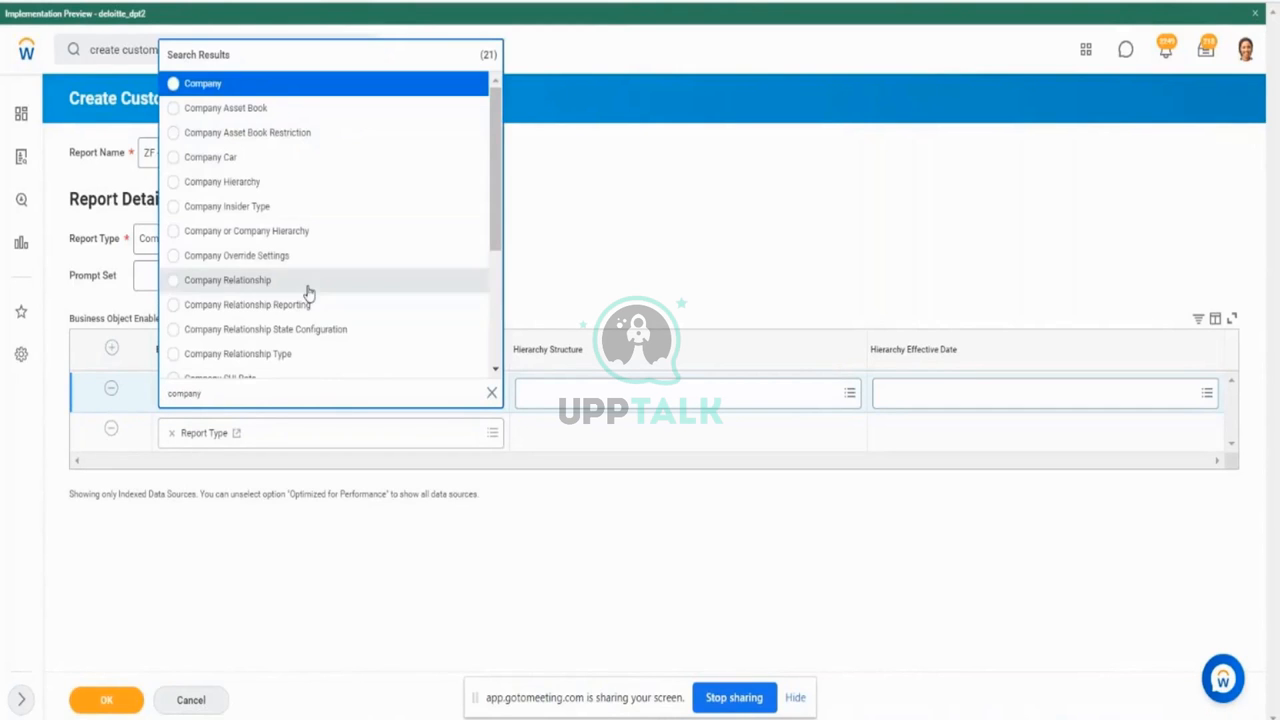
{"action": "left_click", "coordinate": [375, 96]}
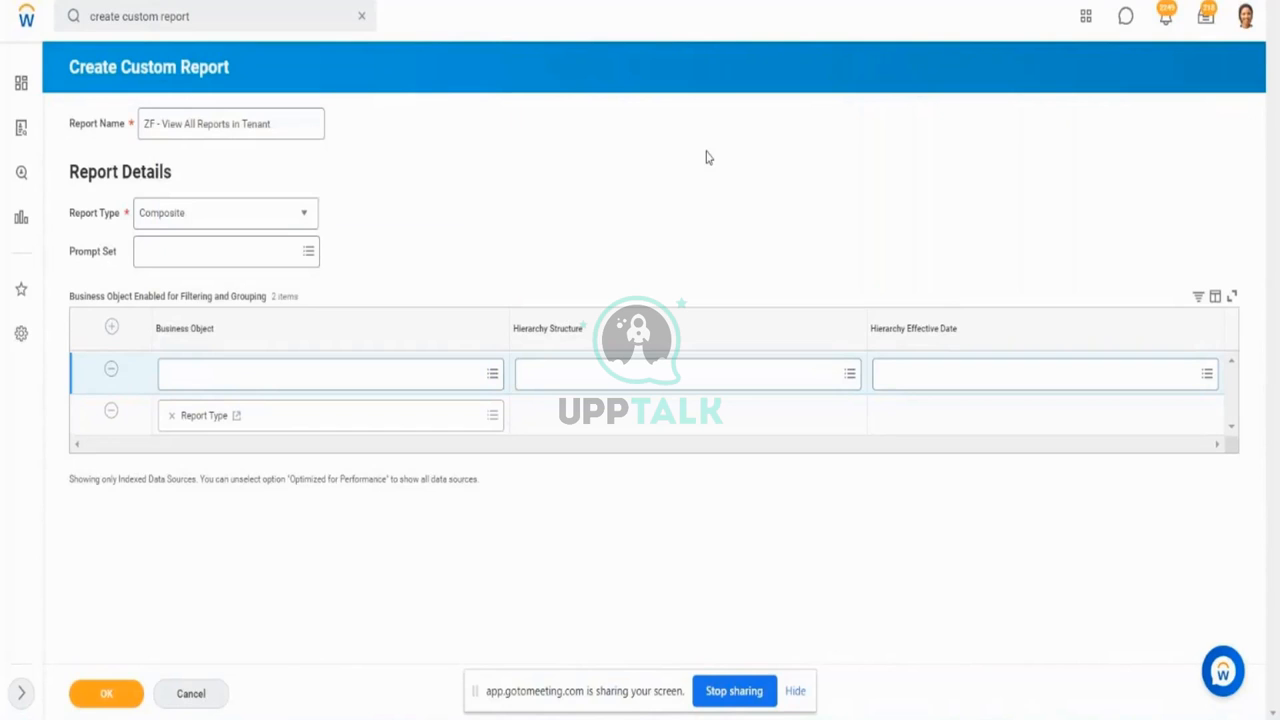
{"action": "left_click", "coordinate": [111, 371]}
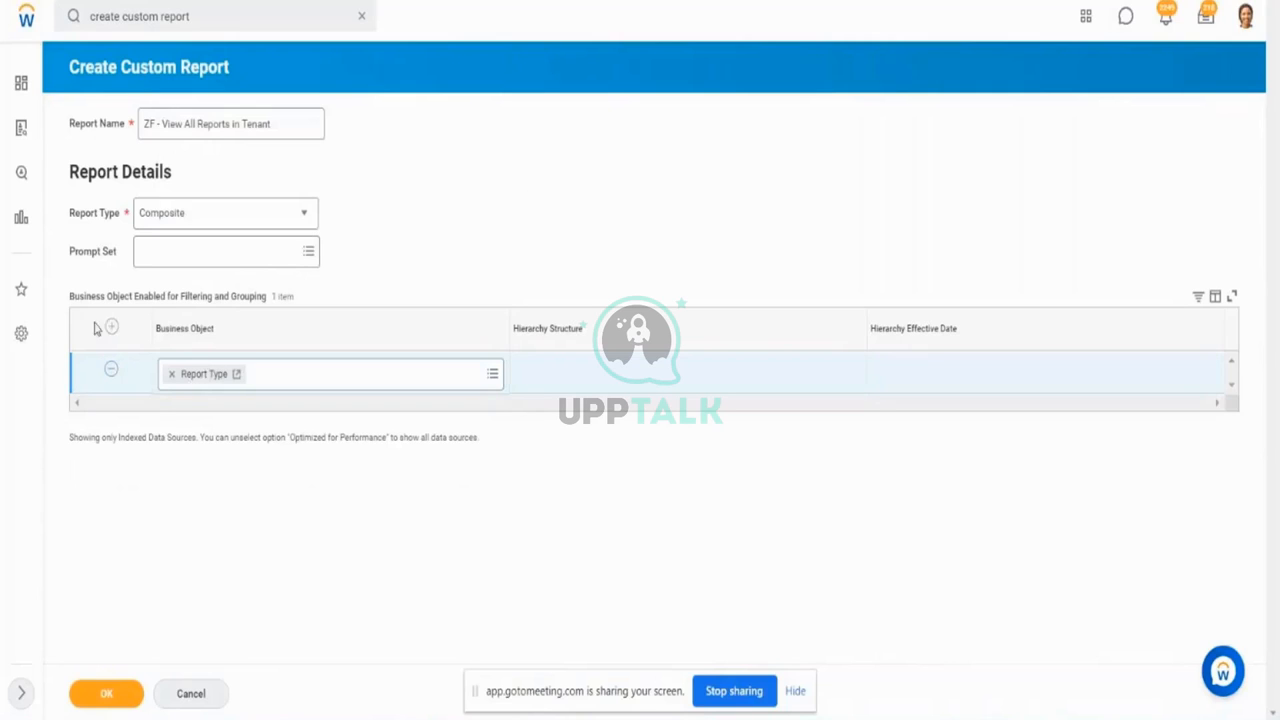
Step: Confirm the report details to create the composite report and open its layout grid
{"action": "left_click_drag", "start_coordinate": [67, 300], "coordinate": [133, 298]}
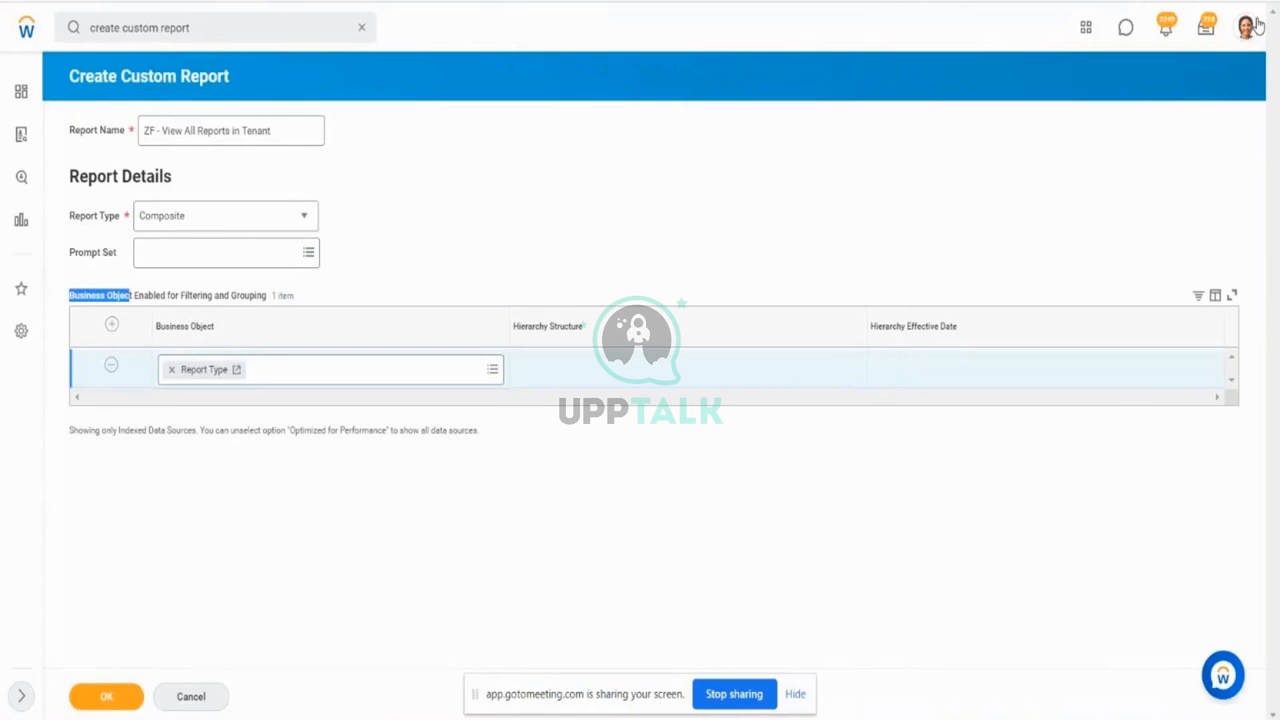
{"action": "left_click", "coordinate": [126, 694]}
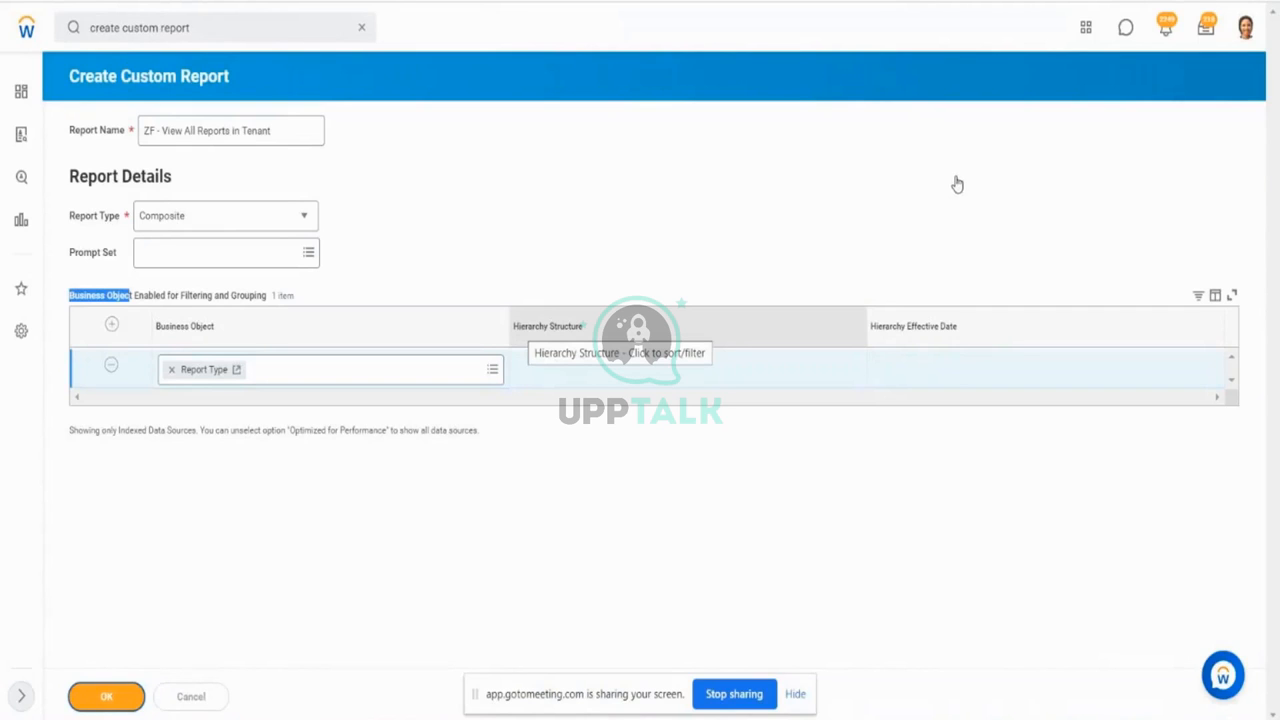
{"action": "left_click", "coordinate": [101, 700]}
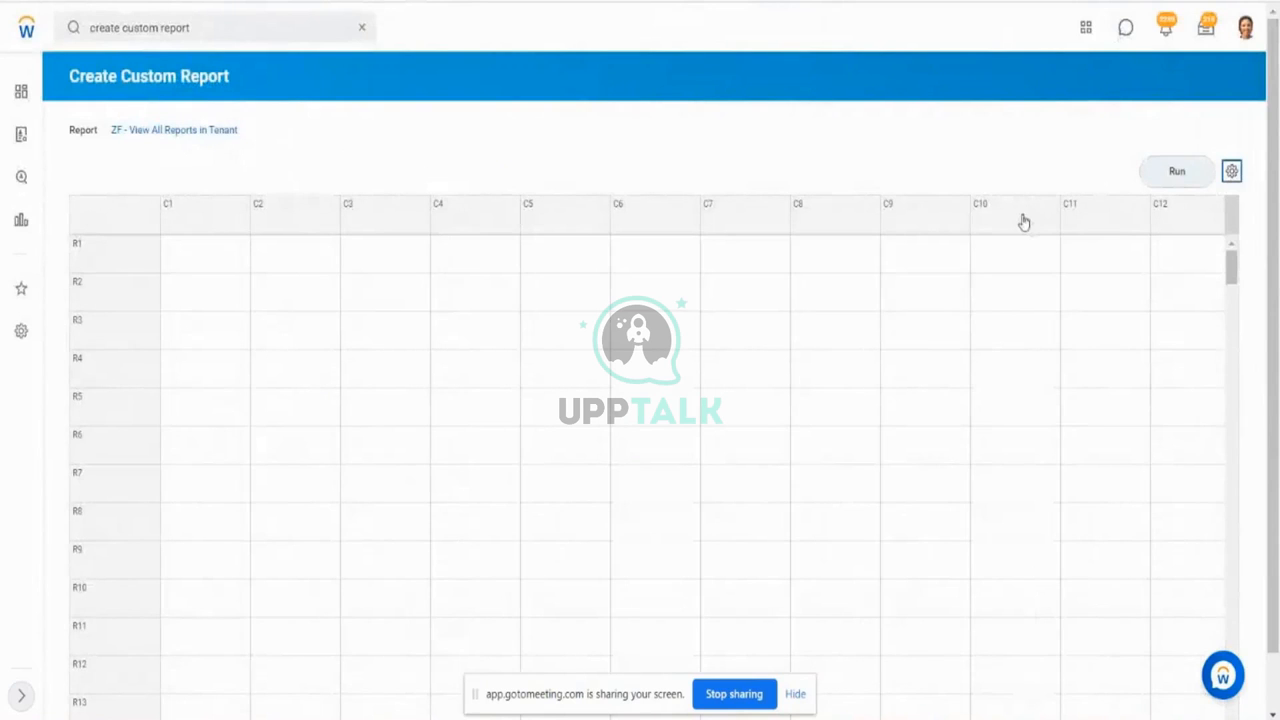
Step: Review the composite report's settings, including its prompt options, and close them without changes
{"action": "left_click", "coordinate": [1233, 173]}
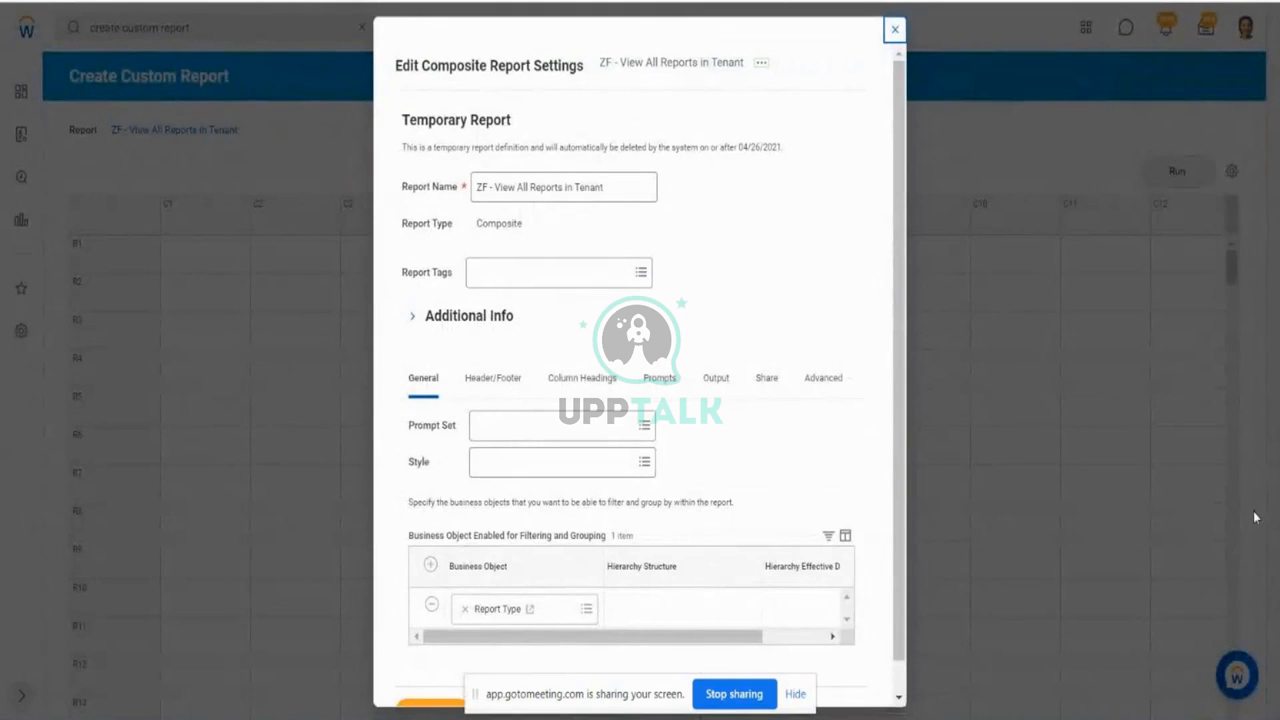
{"action": "left_click", "coordinate": [672, 393]}
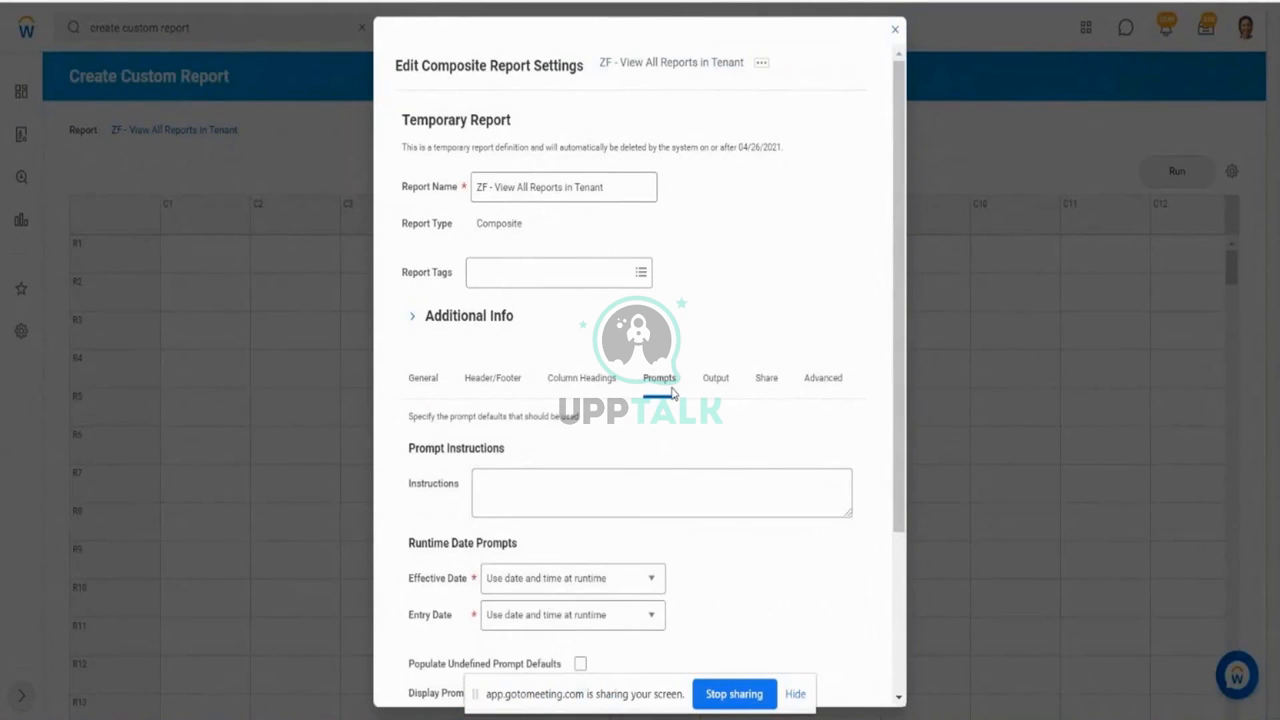
{"action": "scroll", "coordinate": [894, 380], "scroll_direction": "down", "scroll_amount": 2}
{"action": "scroll", "coordinate": [922, 470], "scroll_direction": "down", "scroll_amount": 2}
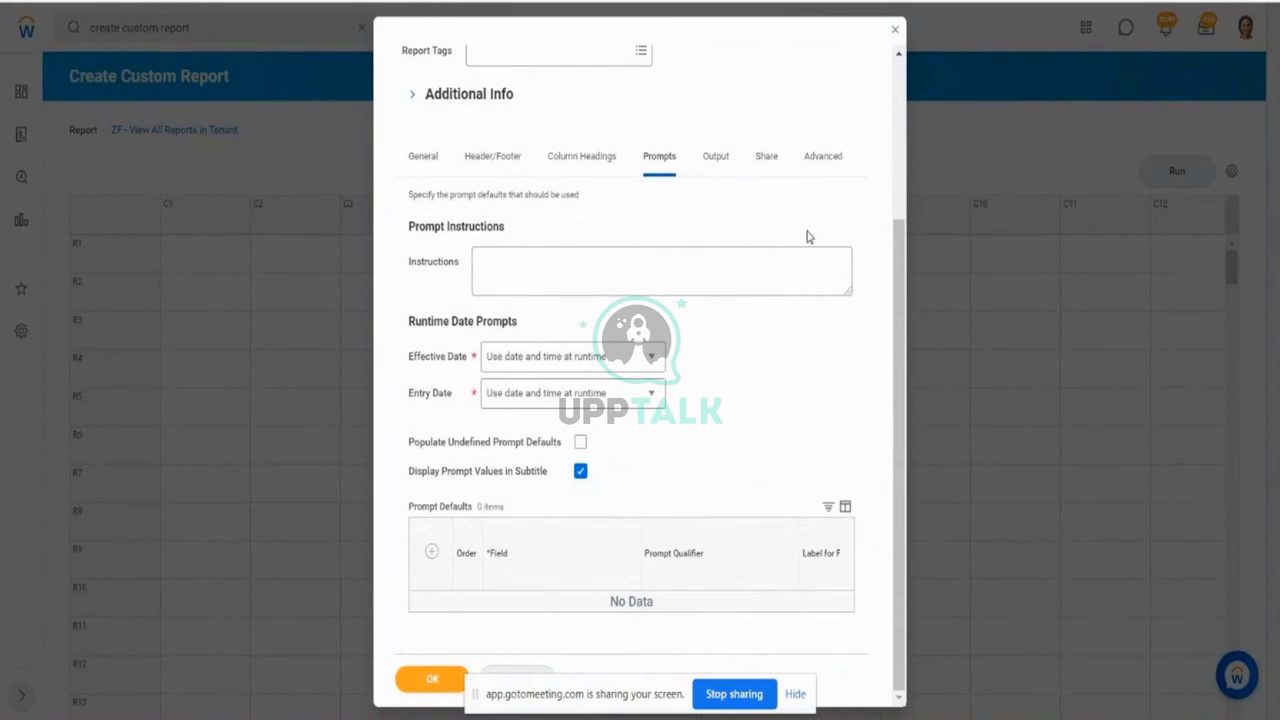
{"action": "left_click", "coordinate": [895, 32]}
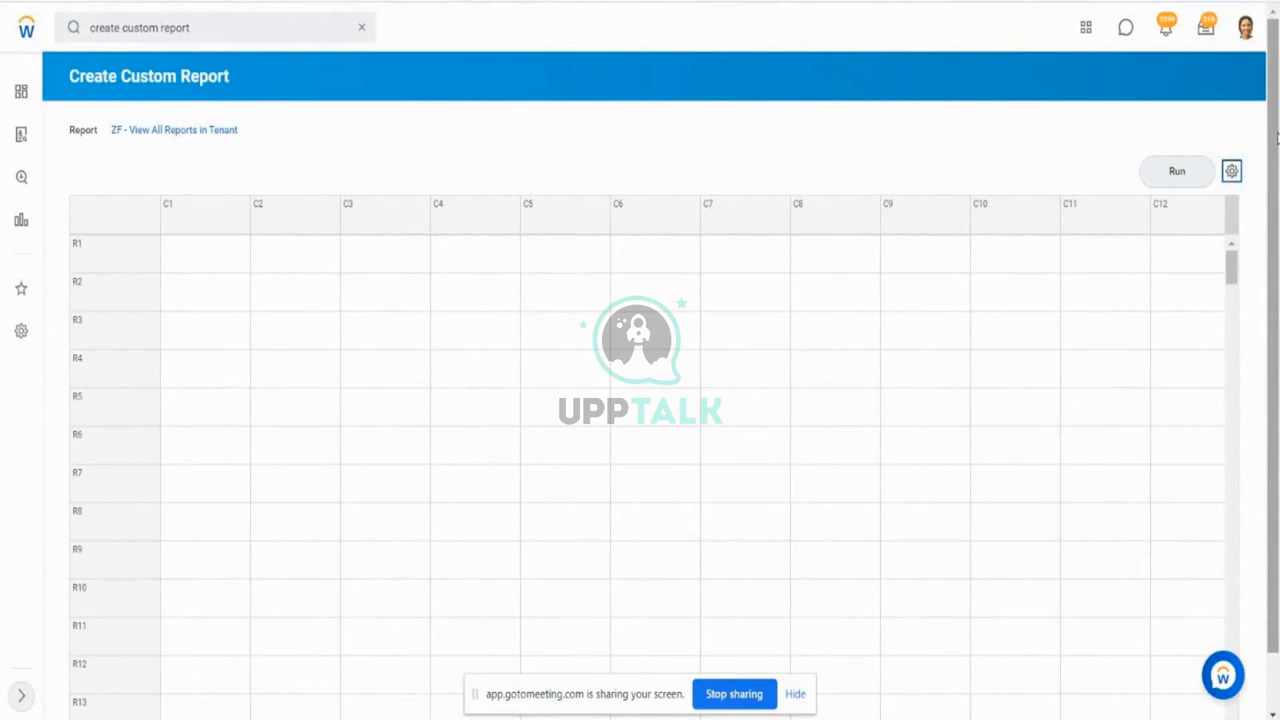
Step: Look over the empty composite grid and recheck the row grouping field of ZF - SubRep1 - All Standard Reports
{"action": "left_click_drag", "start_coordinate": [1277, 138], "coordinate": [1277, 317]}
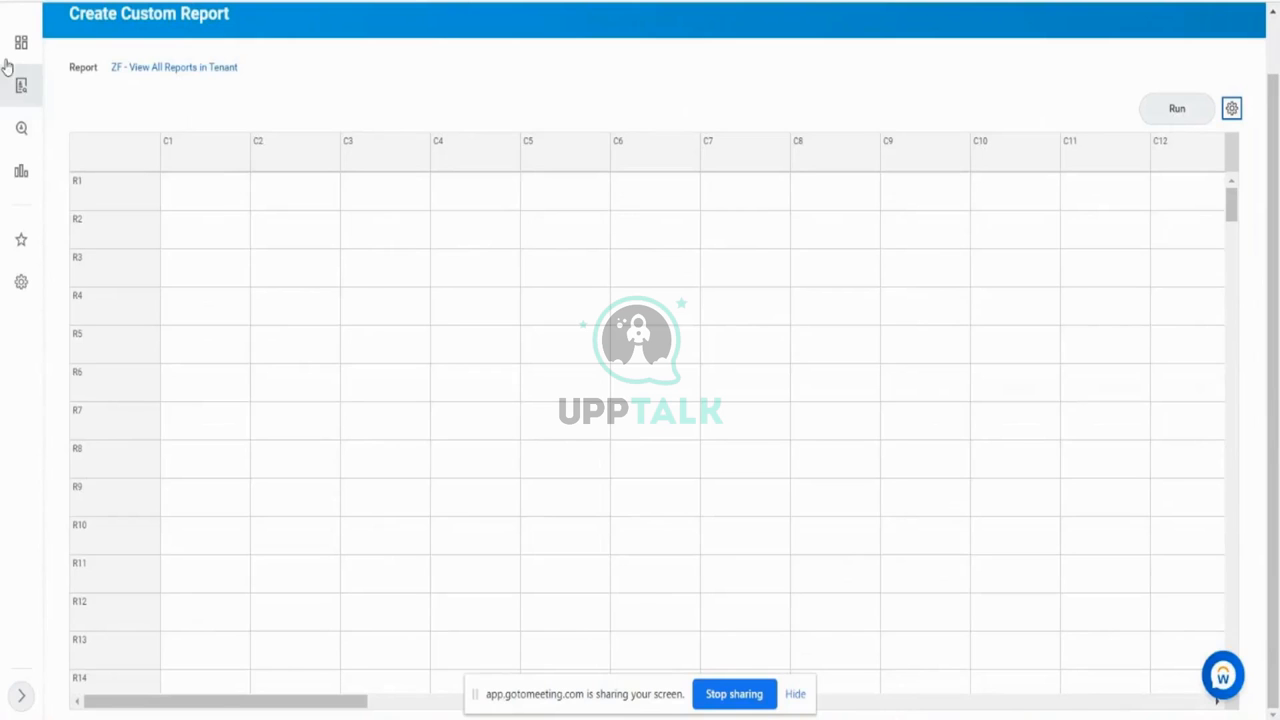
{"action": "left_click_drag", "start_coordinate": [241, 22], "coordinate": [90, 18]}
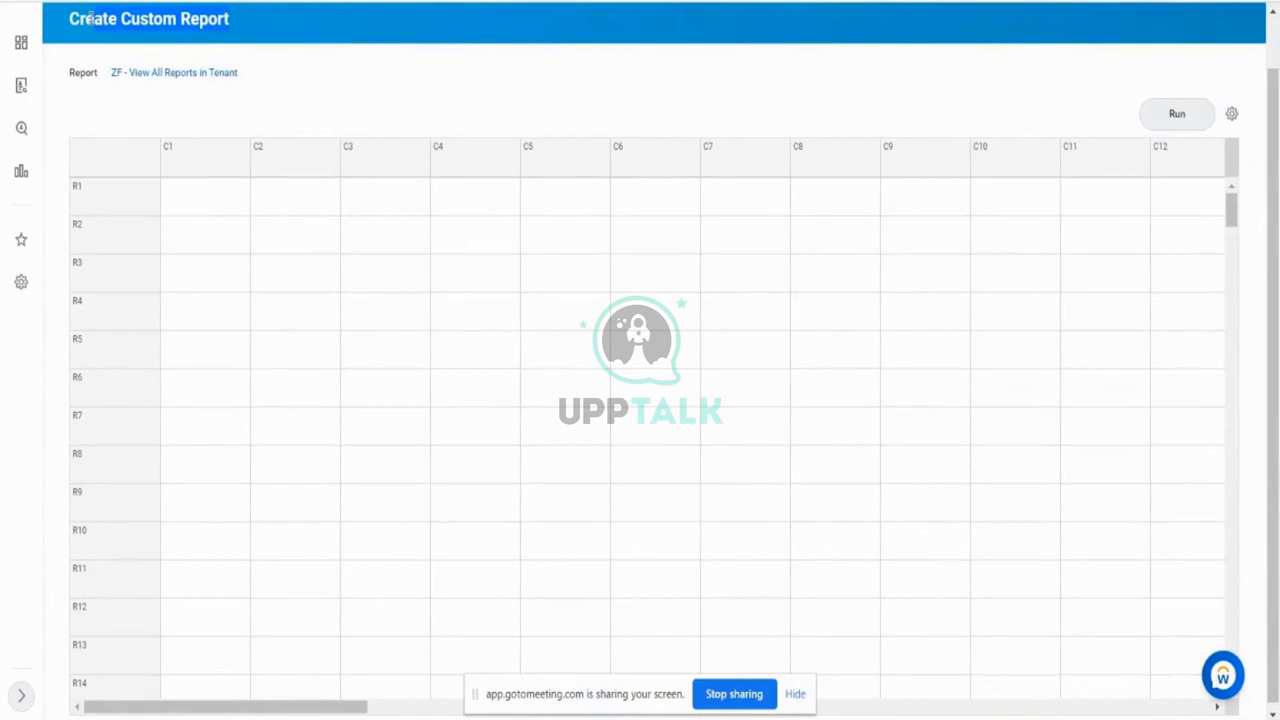
{"action": "left_click", "coordinate": [120, 1]}
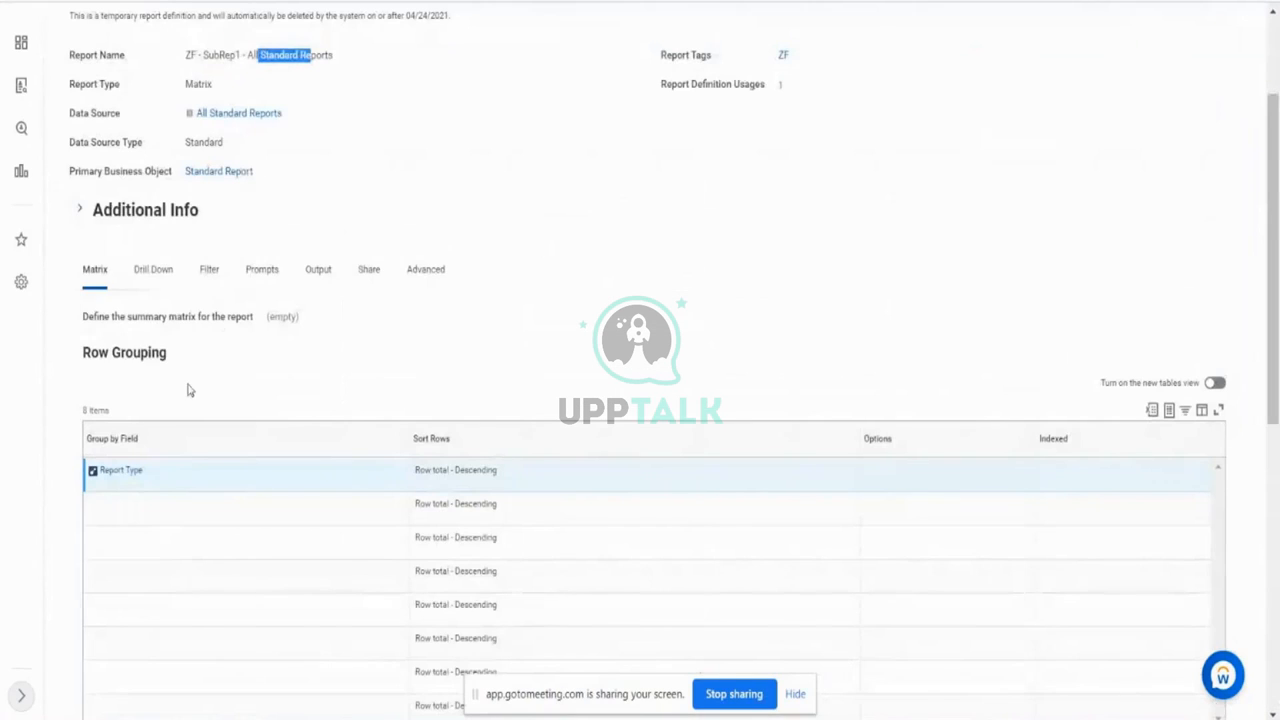
{"action": "left_click_drag", "start_coordinate": [148, 484], "coordinate": [104, 484]}
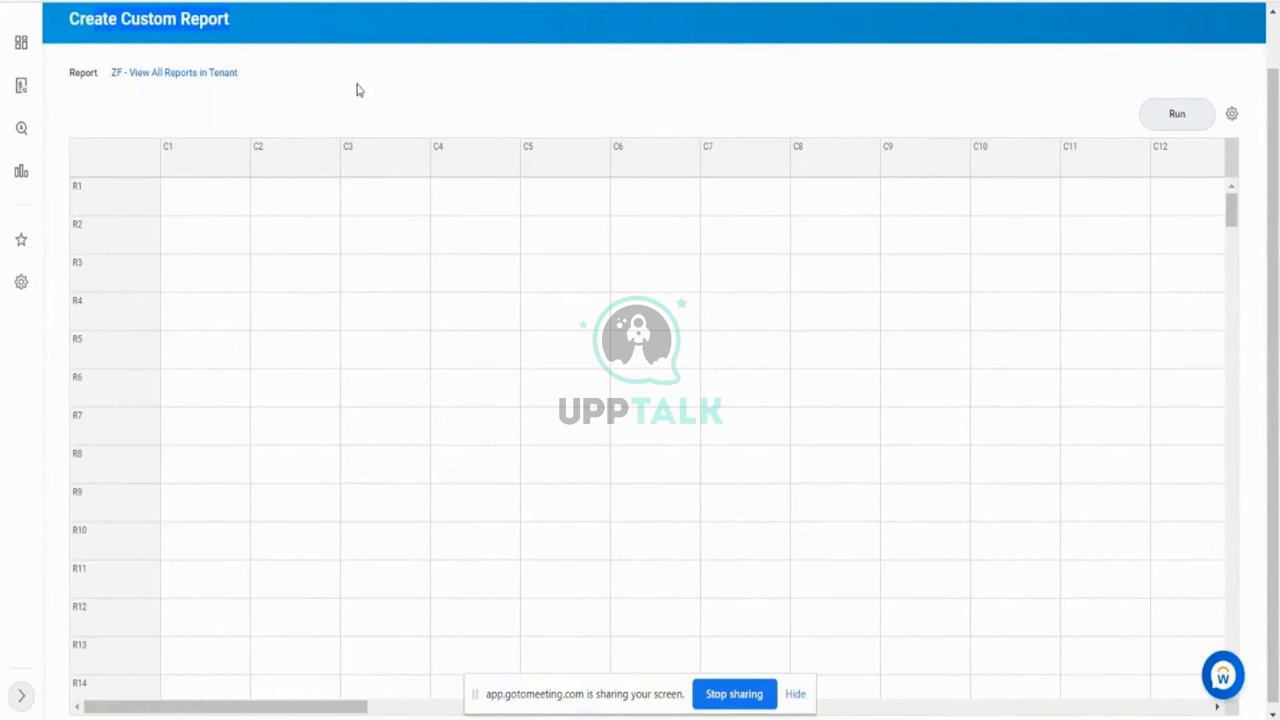
Step: Start defining column C1 as a Control Field and check that its business object is Report Type
{"action": "left_click", "coordinate": [224, 162]}
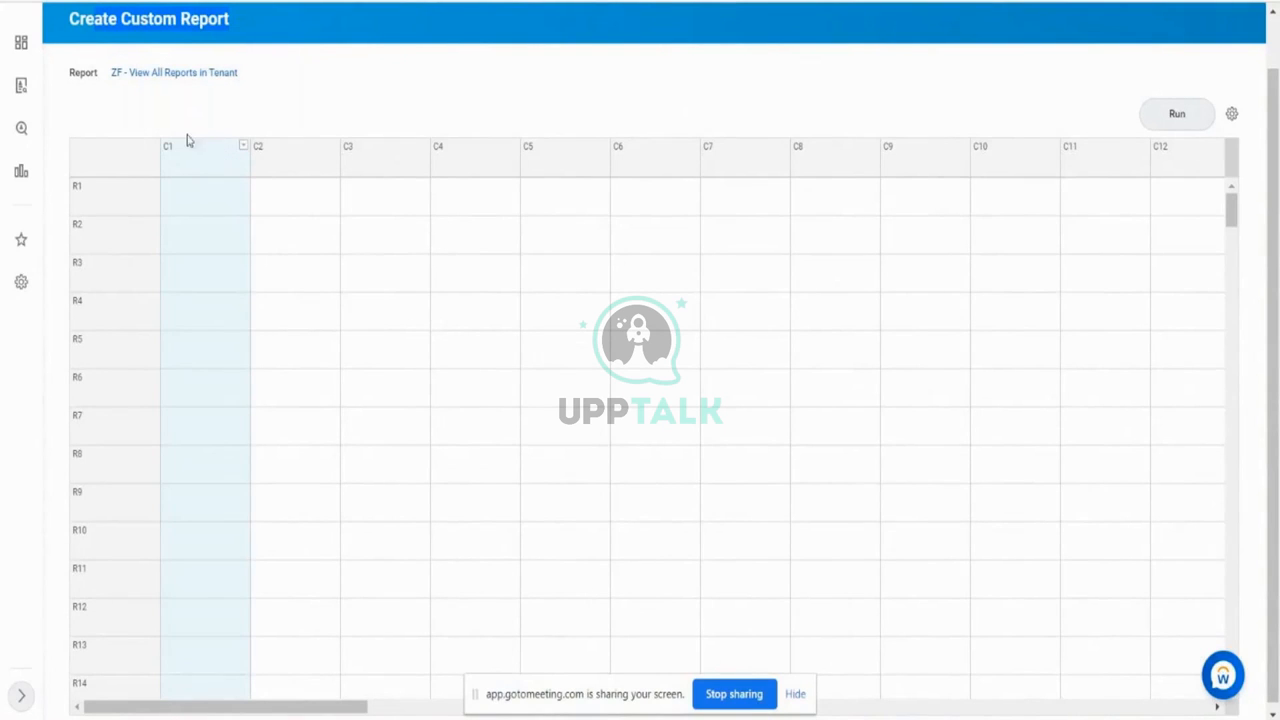
{"action": "left_click", "coordinate": [244, 148]}
{"action": "mouse_move", "coordinate": [285, 194]}
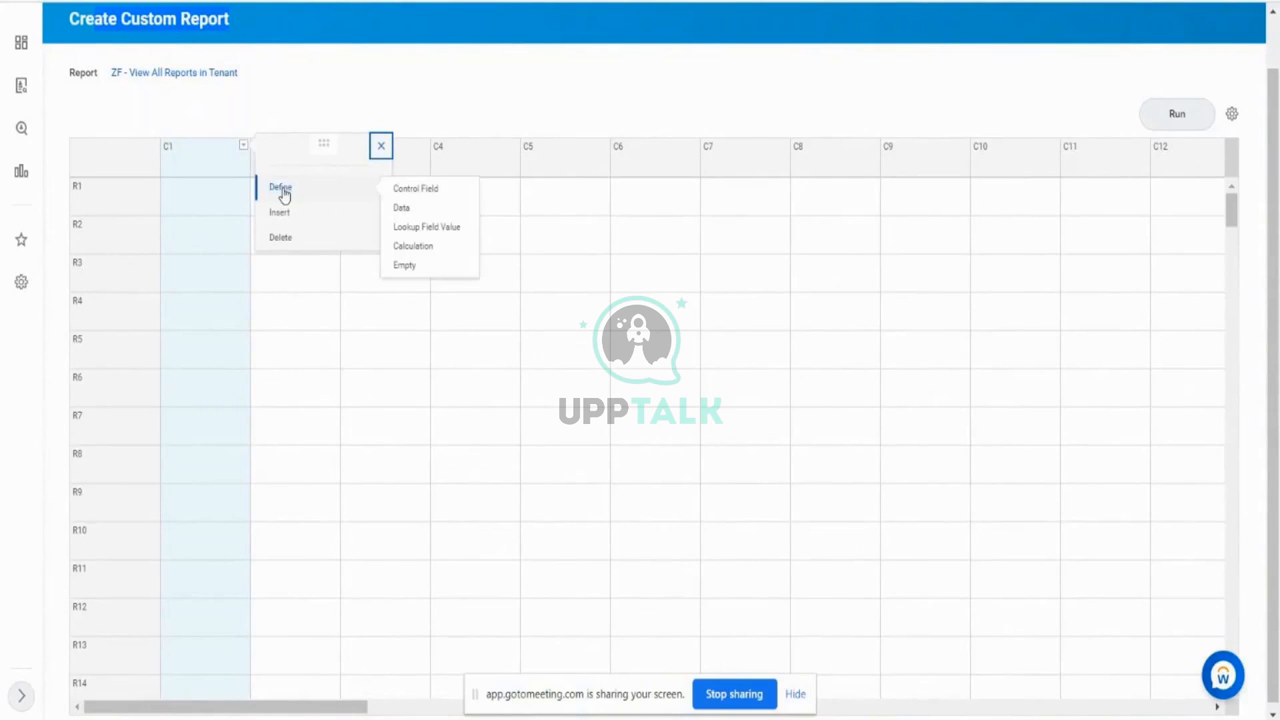
{"action": "left_click", "coordinate": [409, 192]}
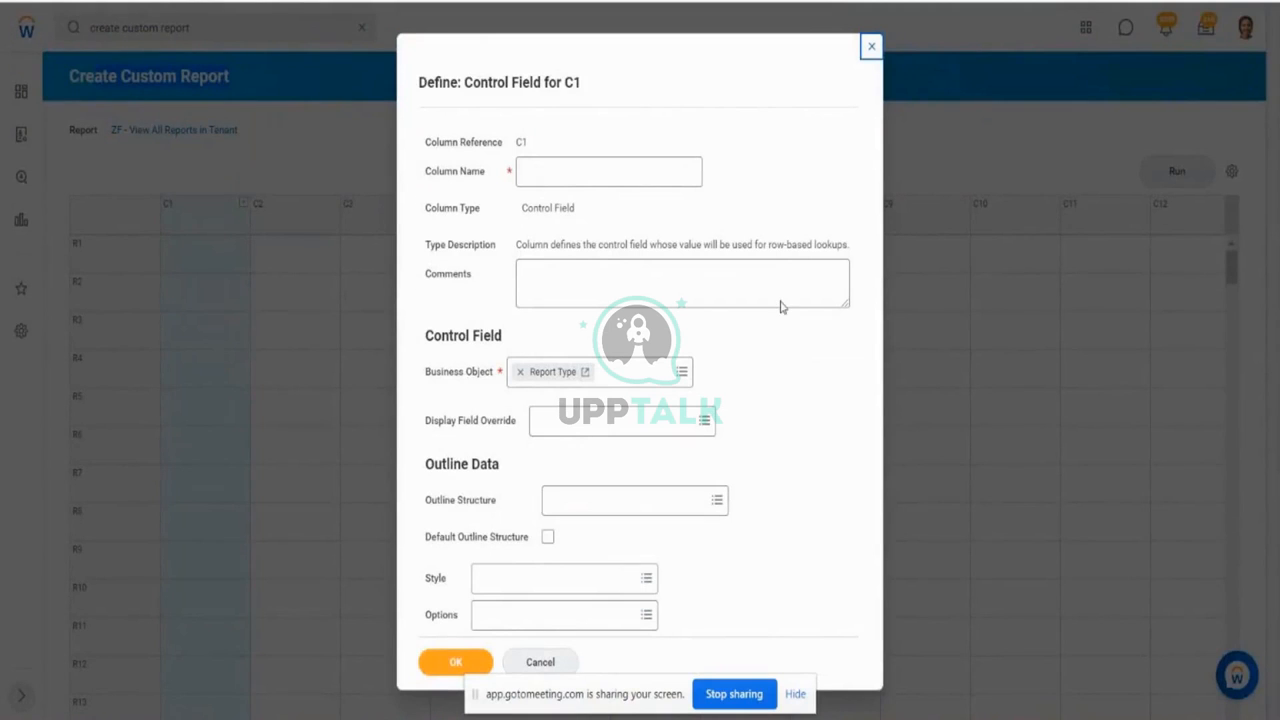
{"action": "left_click_drag", "start_coordinate": [437, 372], "coordinate": [491, 375]}
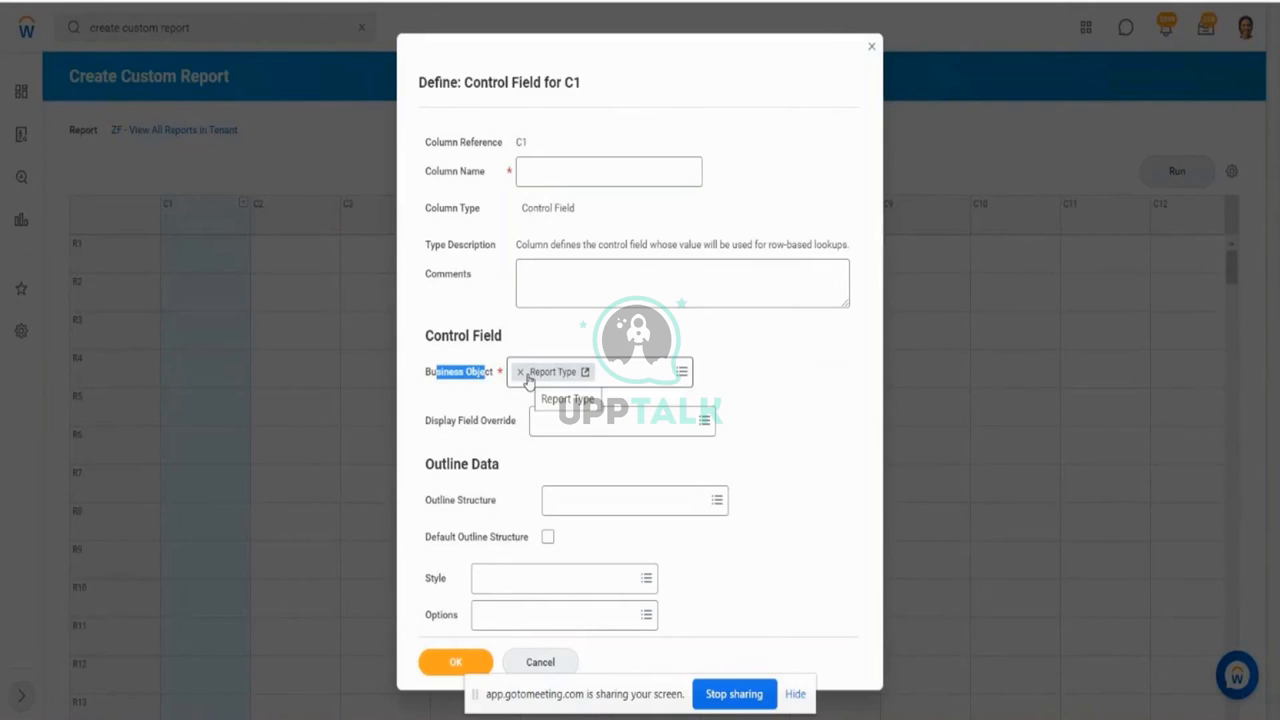
{"action": "left_click", "coordinate": [684, 374]}
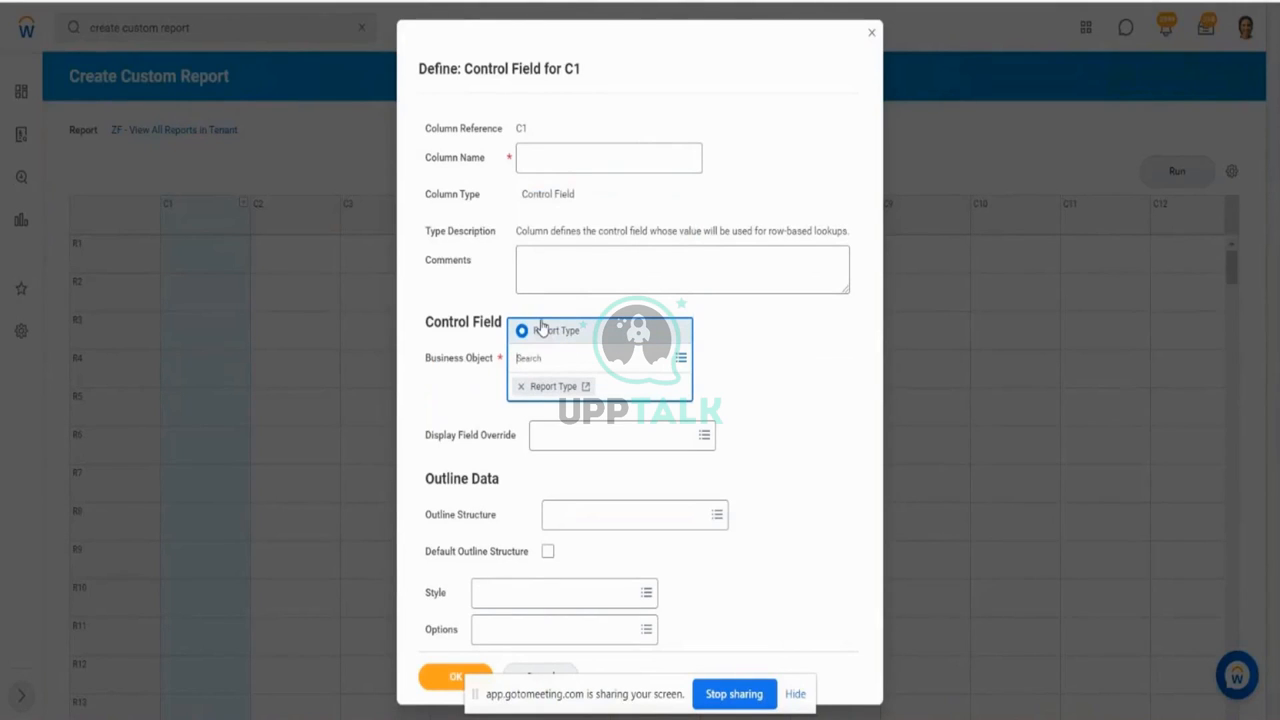
Step: Enter "Report Type" as the column name of C1, matching its business object
{"action": "left_click", "coordinate": [576, 168]}
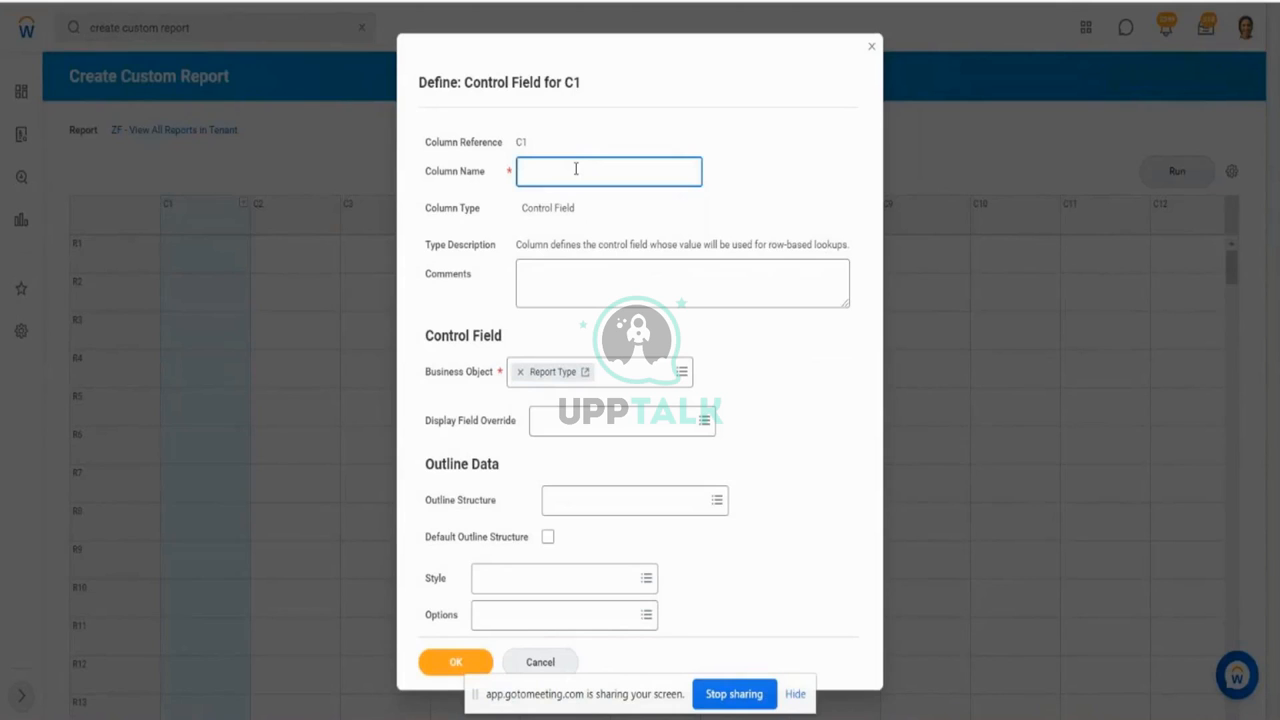
{"action": "type", "text": "Report Type"}
{"action": "left_click_drag", "start_coordinate": [577, 169], "coordinate": [517, 170]}
{"action": "left_click_drag", "start_coordinate": [446, 380], "coordinate": [485, 377]}
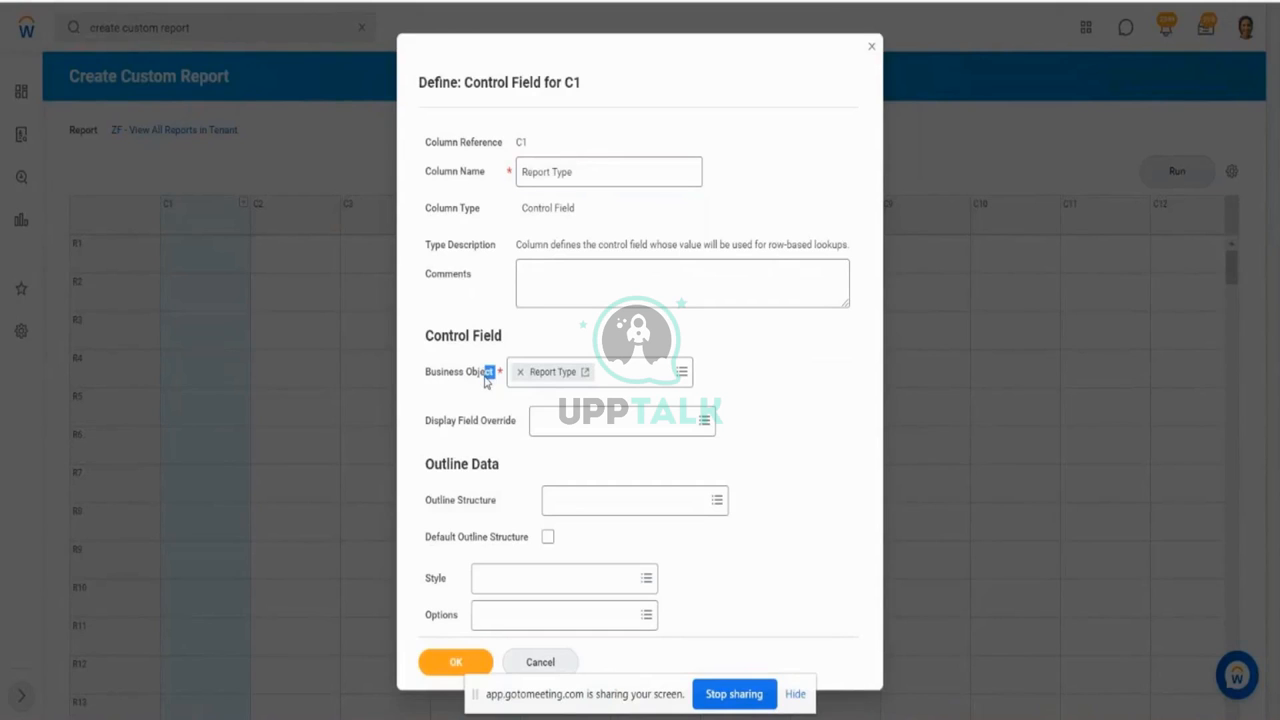
Step: Try ABC as the column name of C1 in place of the business object's name
{"action": "left_click", "coordinate": [598, 184]}
{"action": "key", "text": "BackSpace"}
{"action": "key", "text": "BackSpace"}
{"action": "key", "text": "BackSpace"}
{"action": "key", "text": "BackSpace"}
{"action": "key", "text": "BackSpace"}
{"action": "key", "text": "BackSpace"}
{"action": "key", "text": "BackSpace"}
{"action": "key", "text": "BackSpace"}
{"action": "key", "text": "BackSpace"}
{"action": "key", "text": "BackSpace"}
{"action": "key", "text": "BackSpace"}
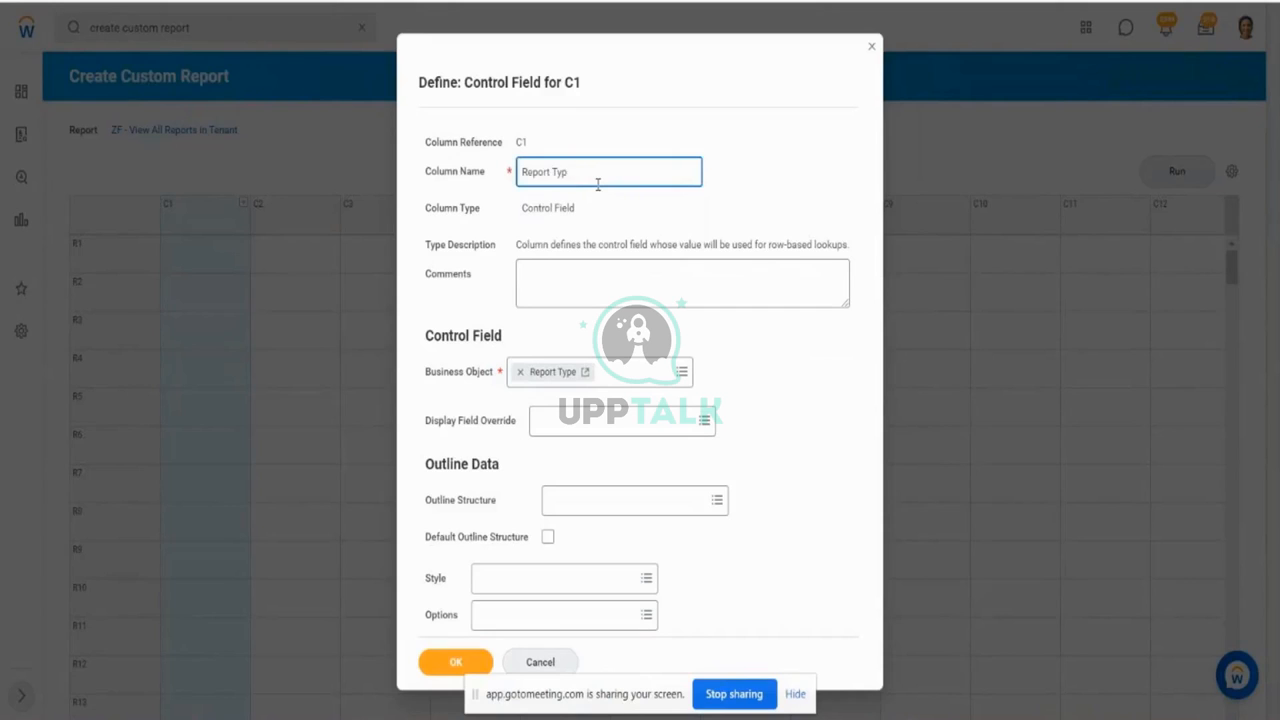
{"action": "type", "text": "ABC"}
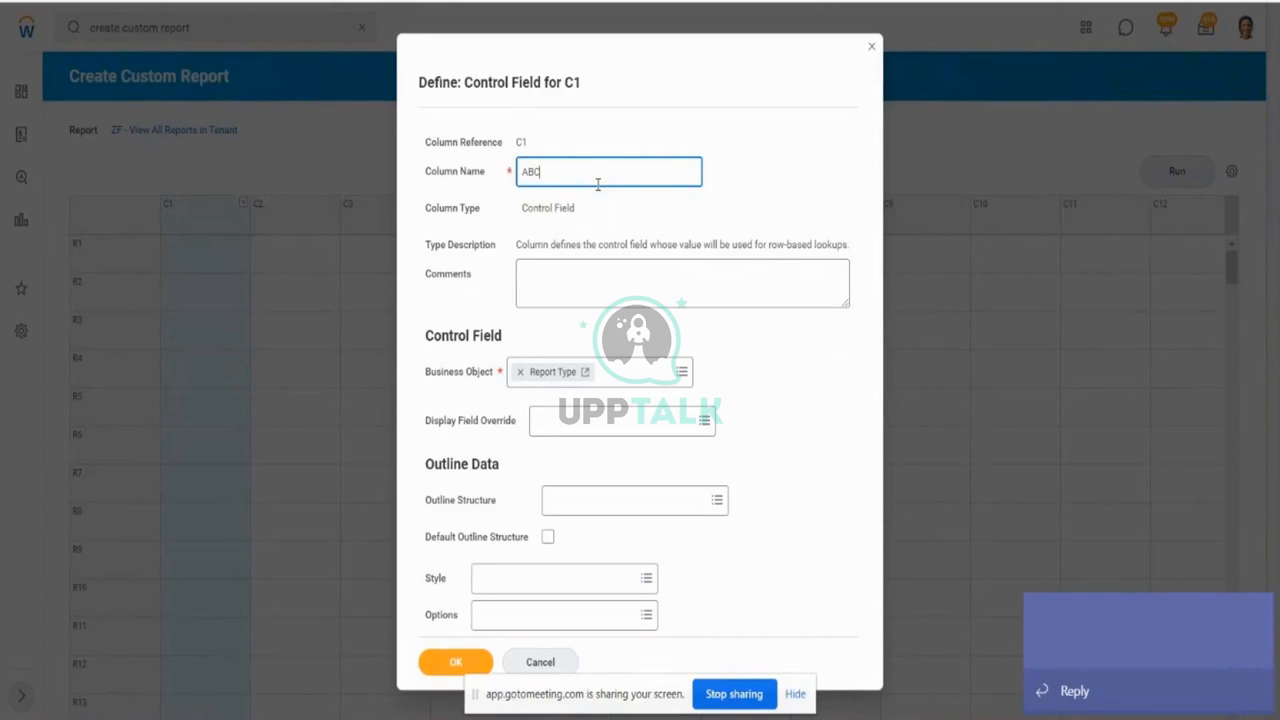
{"action": "left_click", "coordinate": [1261, 617]}
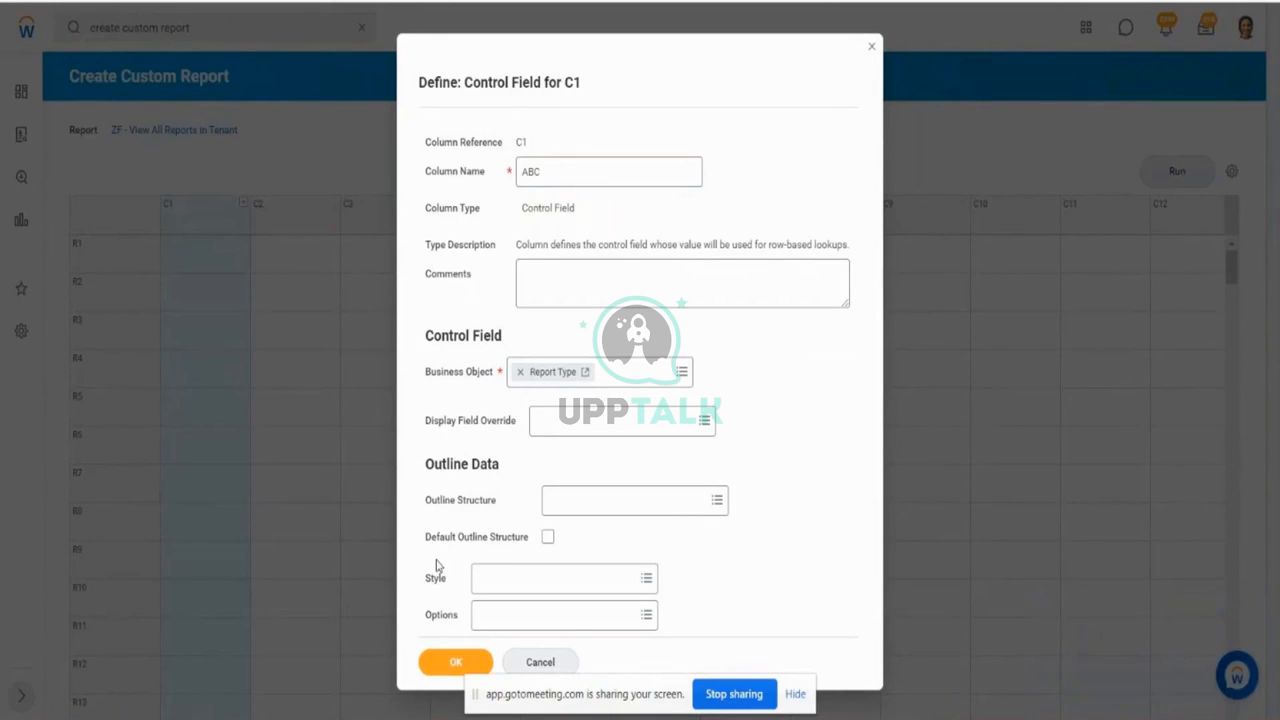
Step: Set the column name of C1 to Report Type and confirm the control field definition
{"action": "left_click", "coordinate": [553, 172]}
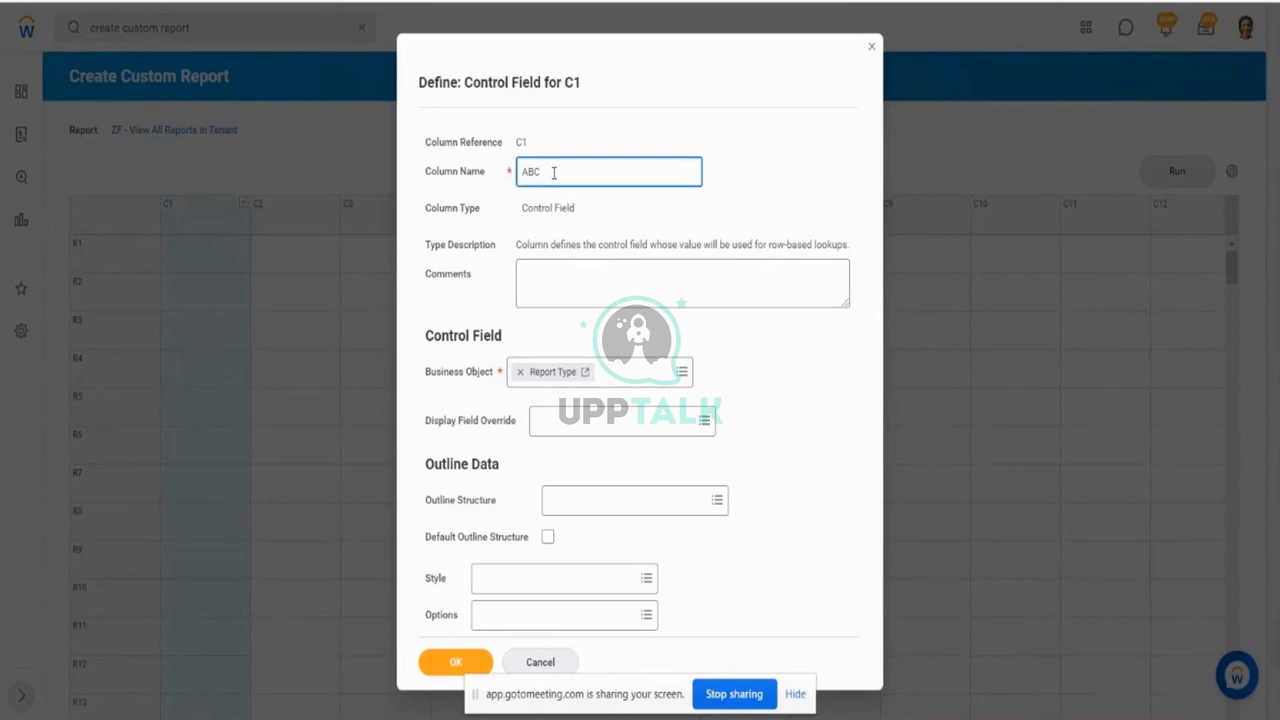
{"action": "key", "text": "BackSpace"}
{"action": "key", "text": "BackSpace"}
{"action": "key", "text": "BackSpace"}
{"action": "type", "text": "Report Type"}
{"action": "left_click_drag", "start_coordinate": [600, 182], "coordinate": [503, 181]}
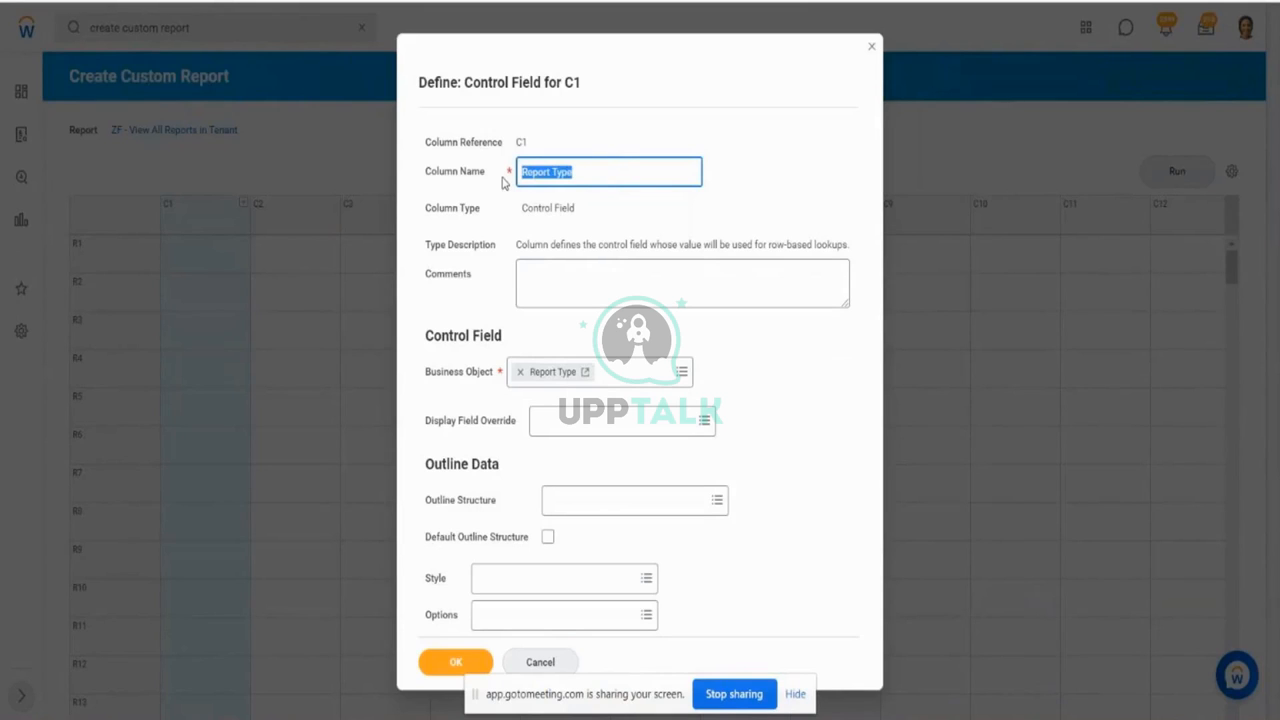
{"action": "left_click", "coordinate": [799, 405]}
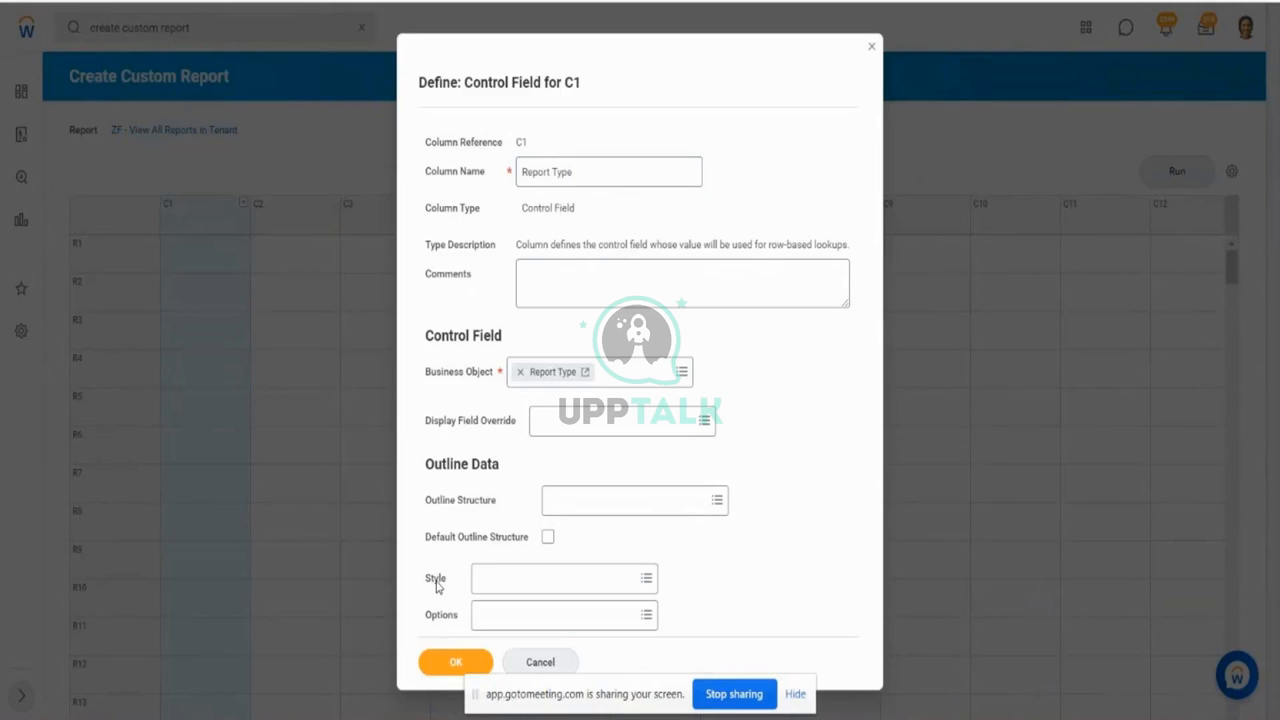
{"action": "left_click", "coordinate": [445, 665]}
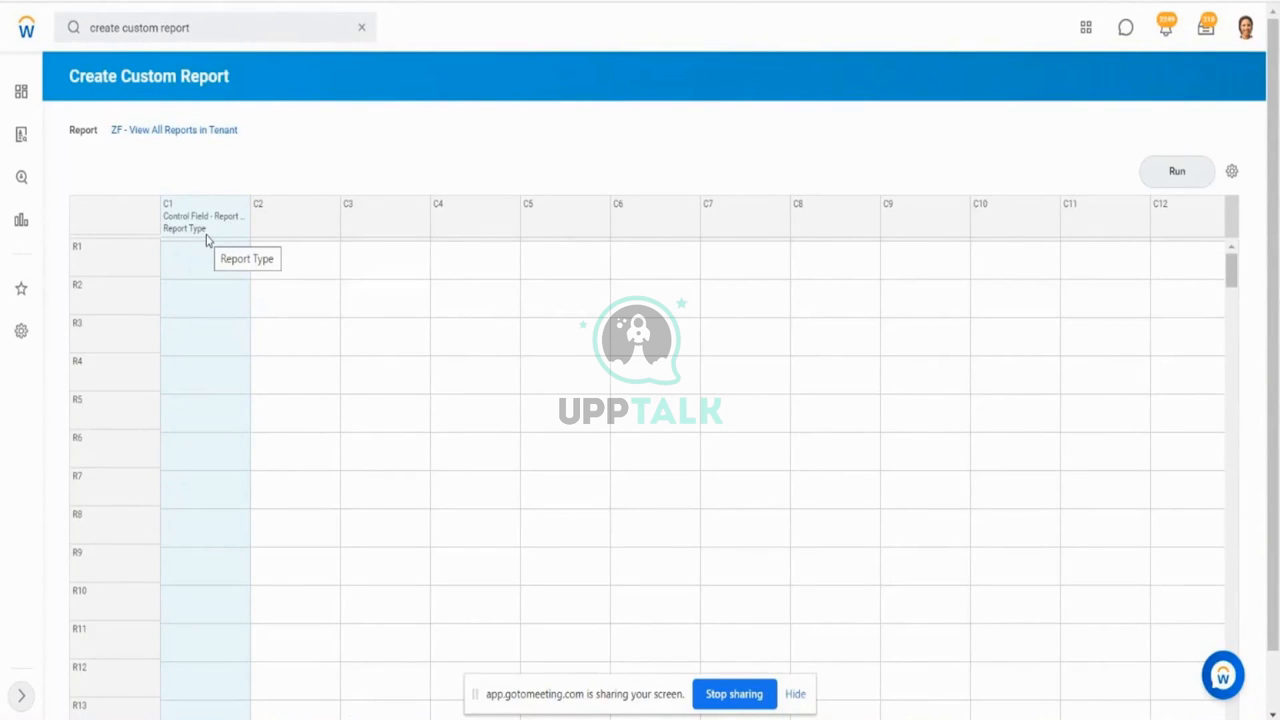
Step: Define column C2 as a Data column named Standard Reports
{"action": "left_click", "coordinate": [296, 219]}
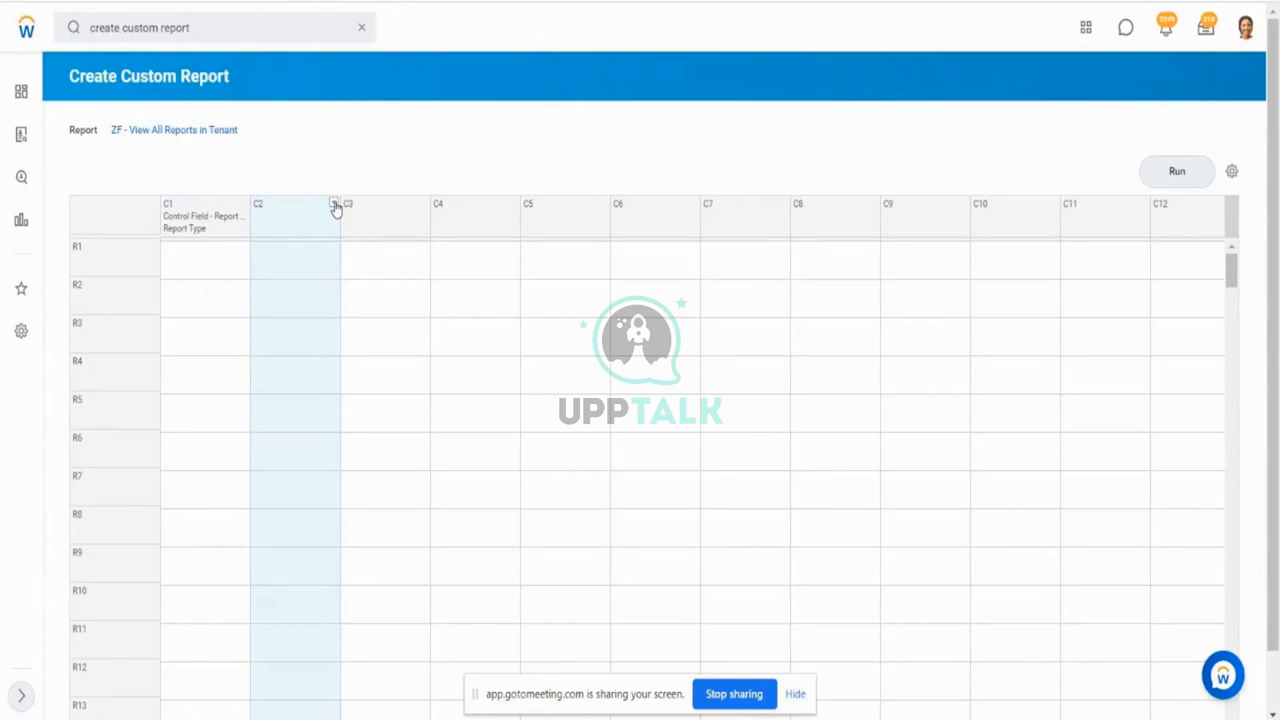
{"action": "left_click", "coordinate": [336, 208]}
{"action": "mouse_move", "coordinate": [391, 251]}
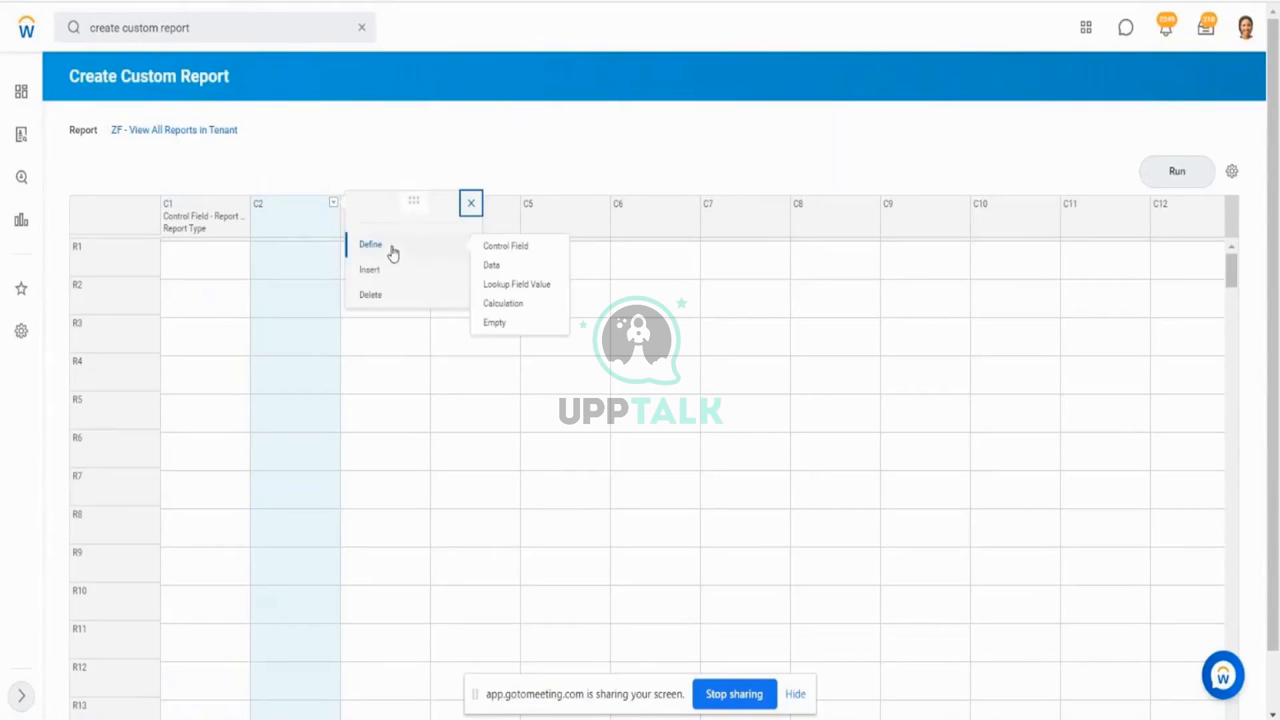
{"action": "left_click", "coordinate": [498, 268]}
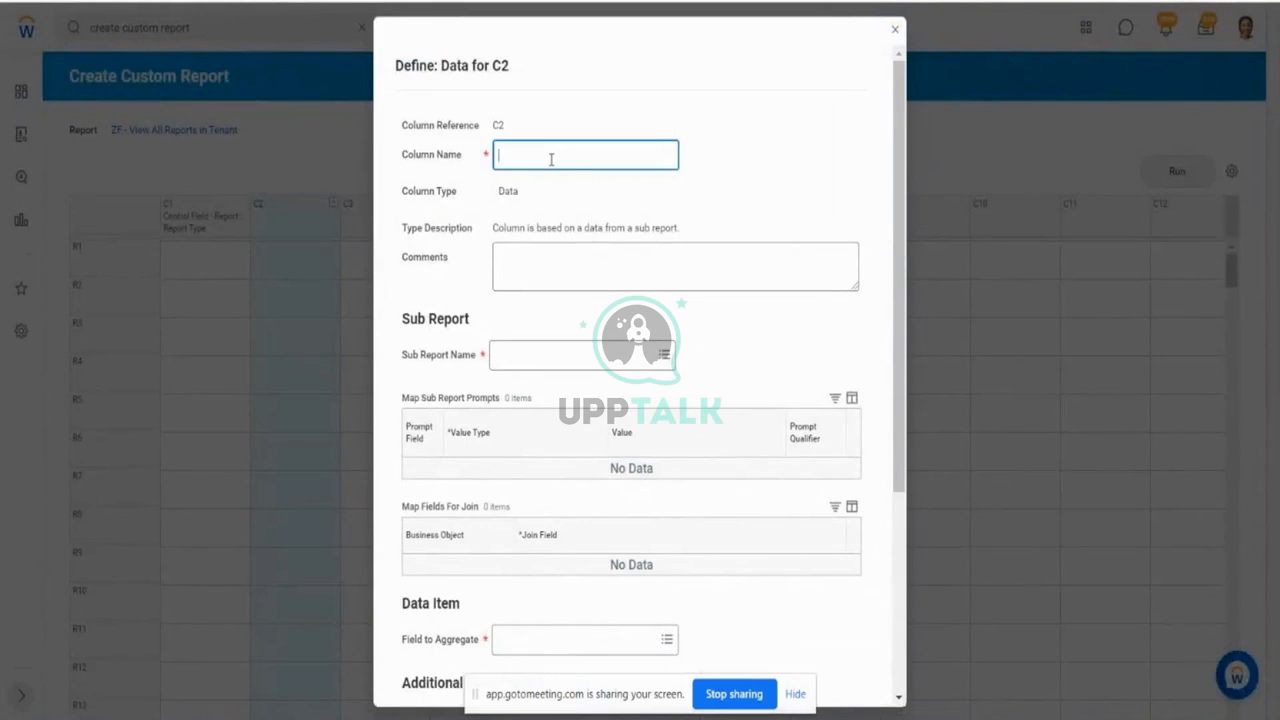
{"action": "type", "text": "S"}
{"action": "key", "text": "BackSpace"}
{"action": "type", "text": "Star"}
{"action": "type", "text": "ndard Rep"}
{"action": "type", "text": "orts"}
Step: Choose ZF - SubRep1 - All Standard Reports as the sub report for C2
{"action": "left_click_drag", "start_coordinate": [404, 357], "coordinate": [470, 361]}
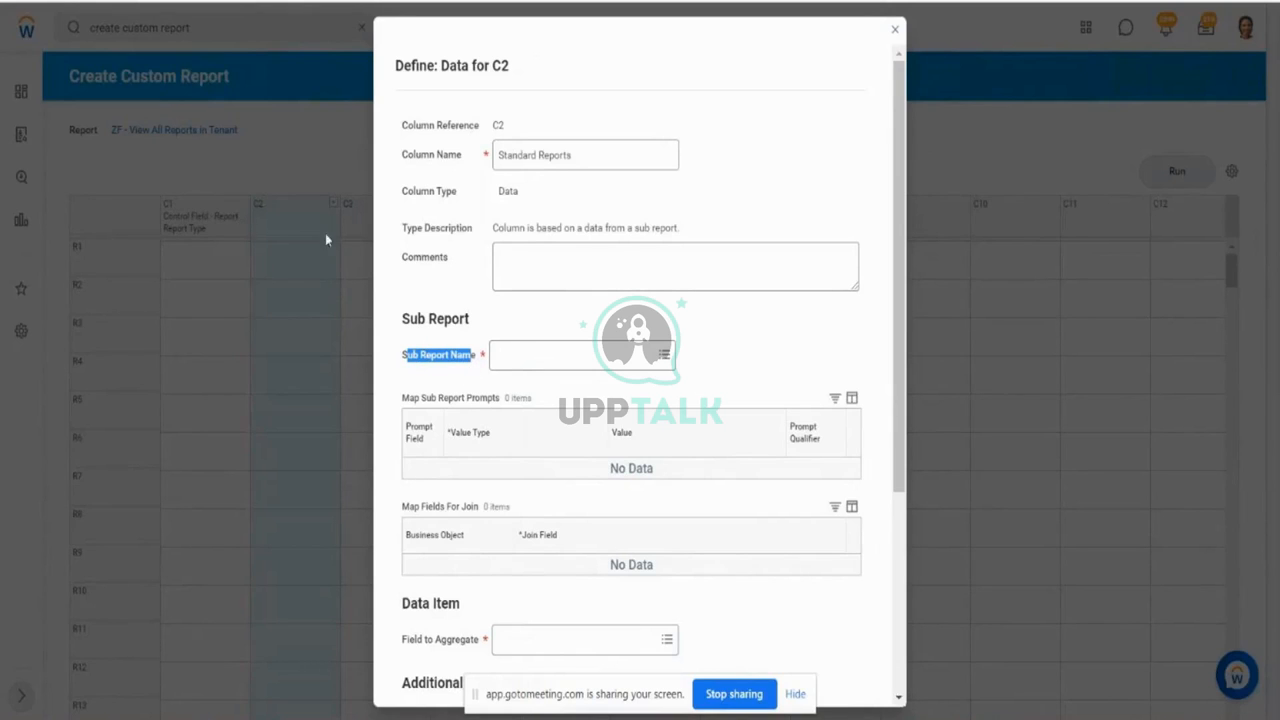
{"action": "left_click", "coordinate": [540, 360]}
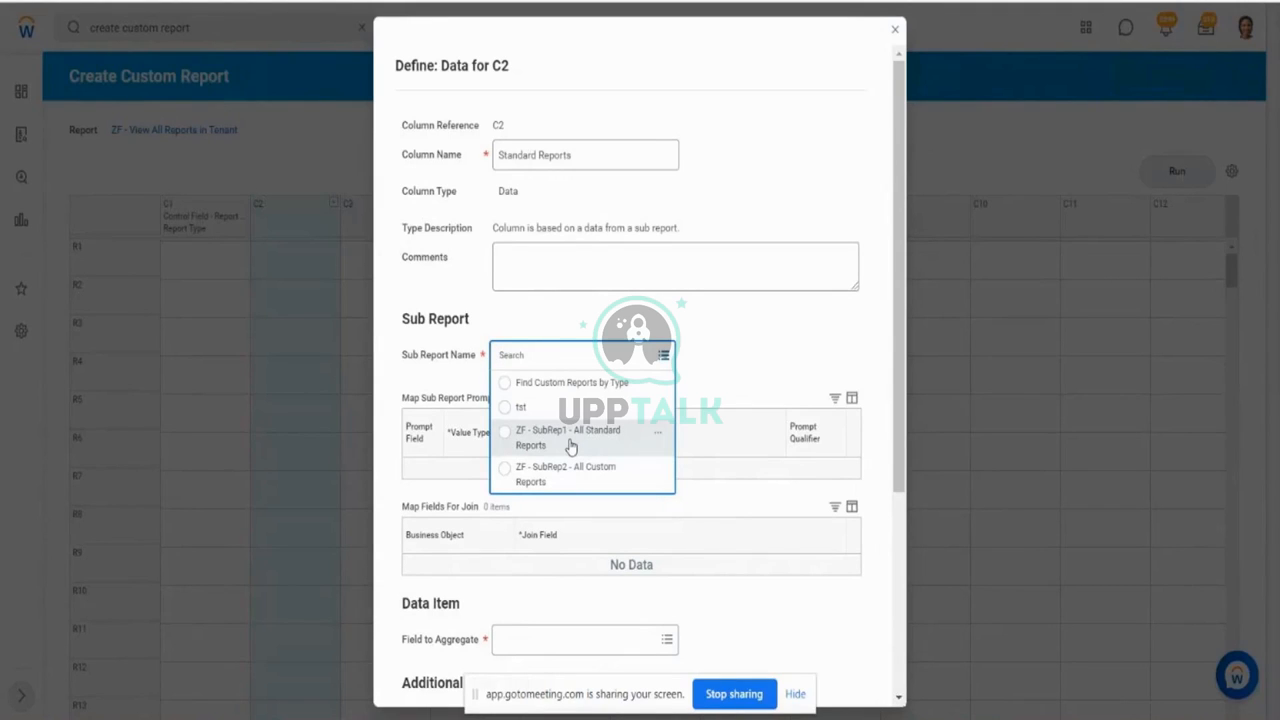
{"action": "left_click", "coordinate": [570, 445]}
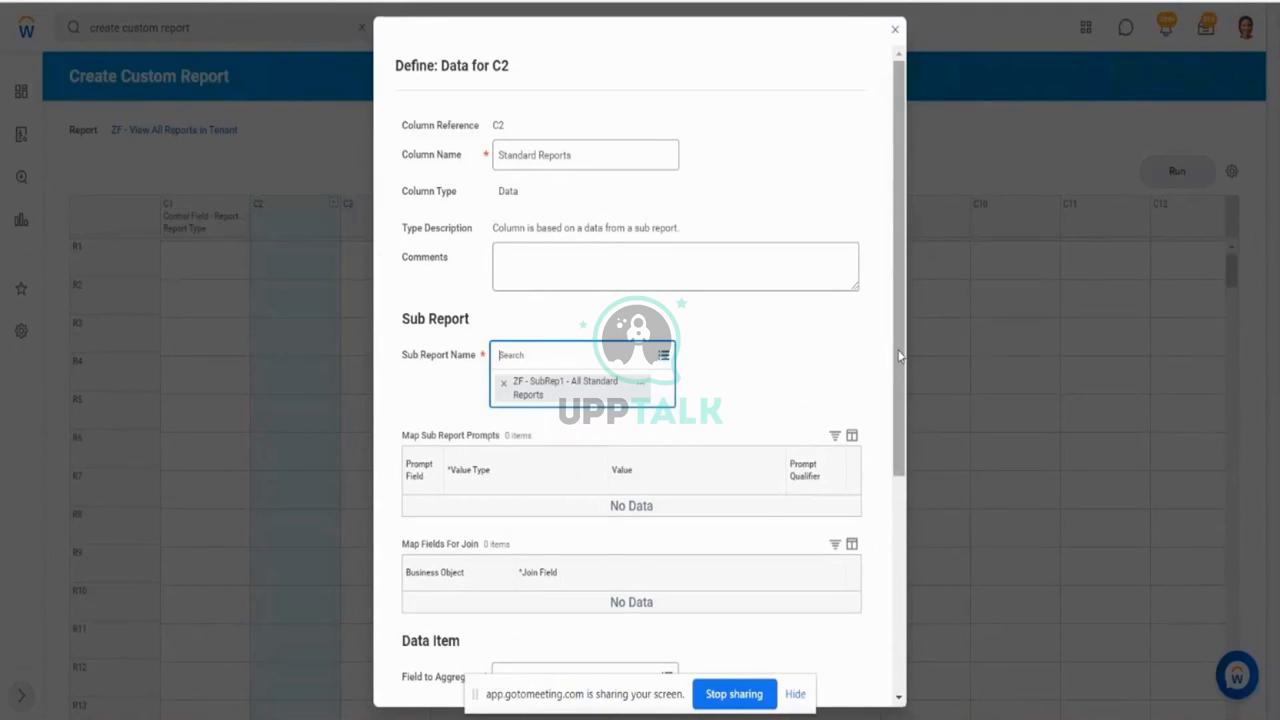
Step: Check C2's join field and field to aggregate against the sub-reports' row grouping and summarization, and confirm the column definition
{"action": "scroll", "coordinate": [904, 395], "scroll_direction": "down", "scroll_amount": 5}
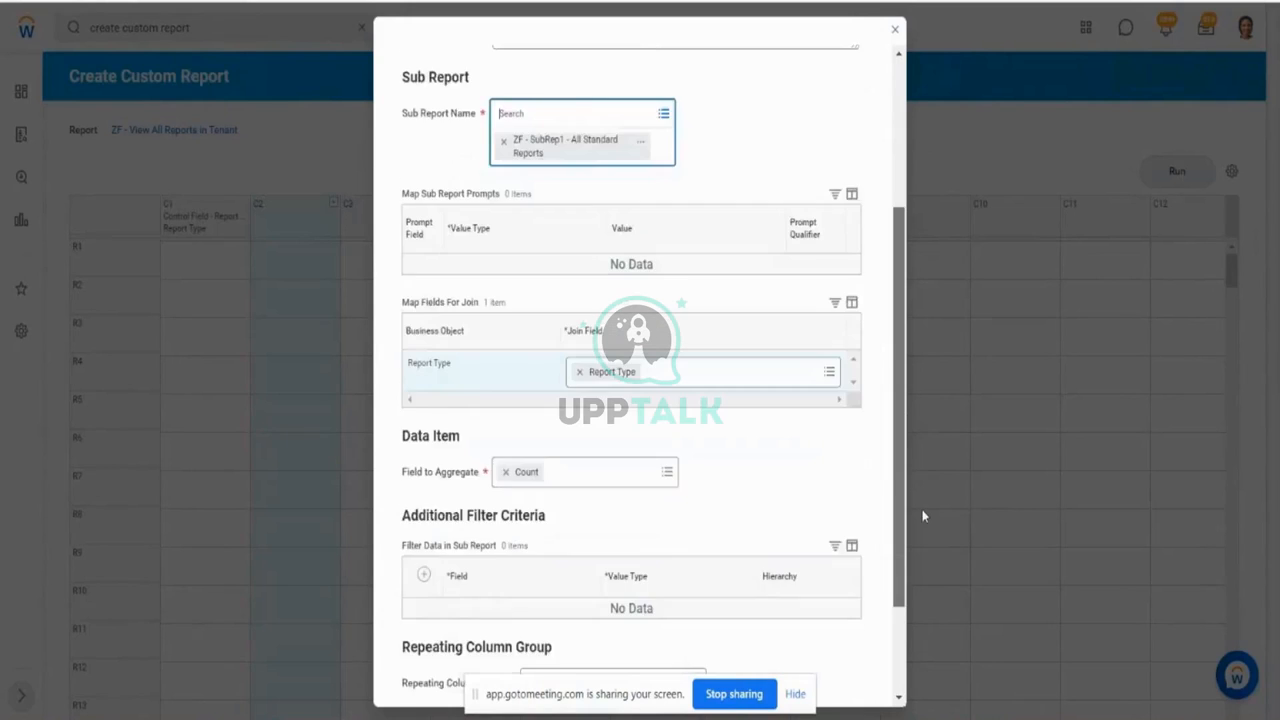
{"action": "scroll", "coordinate": [923, 516], "scroll_direction": "down", "scroll_amount": 2}
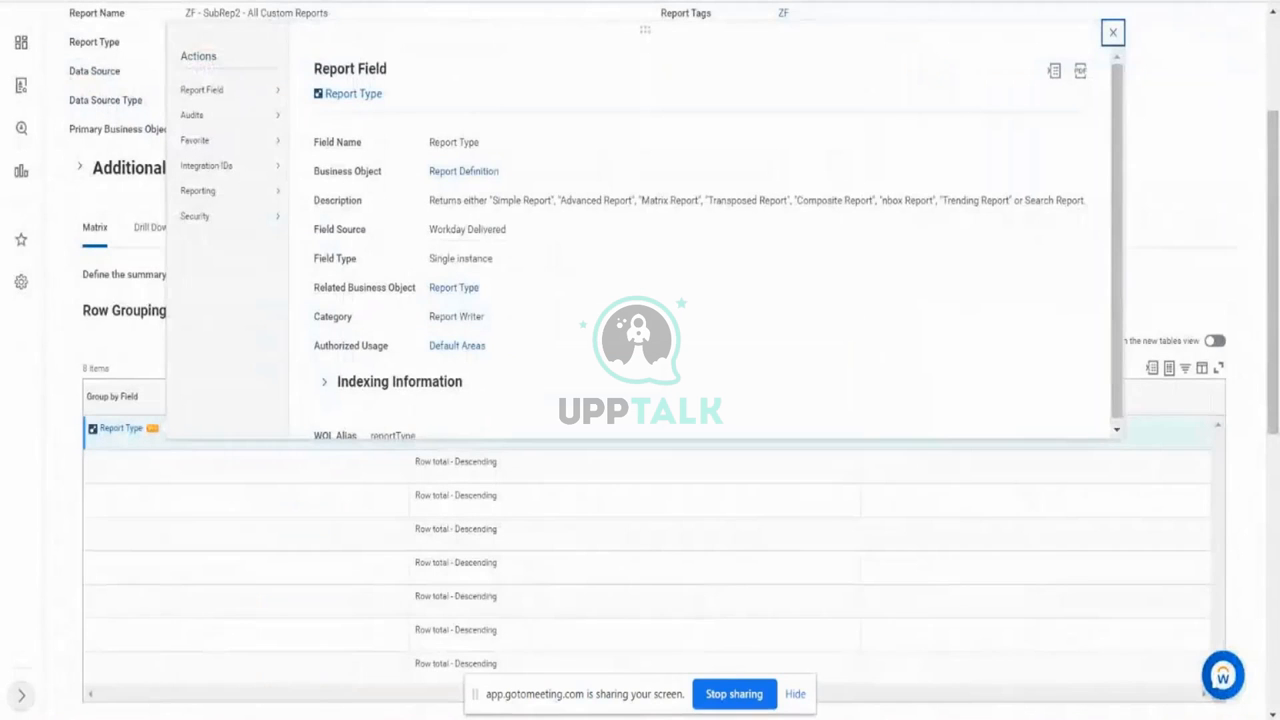
{"action": "left_click", "coordinate": [1204, 144]}
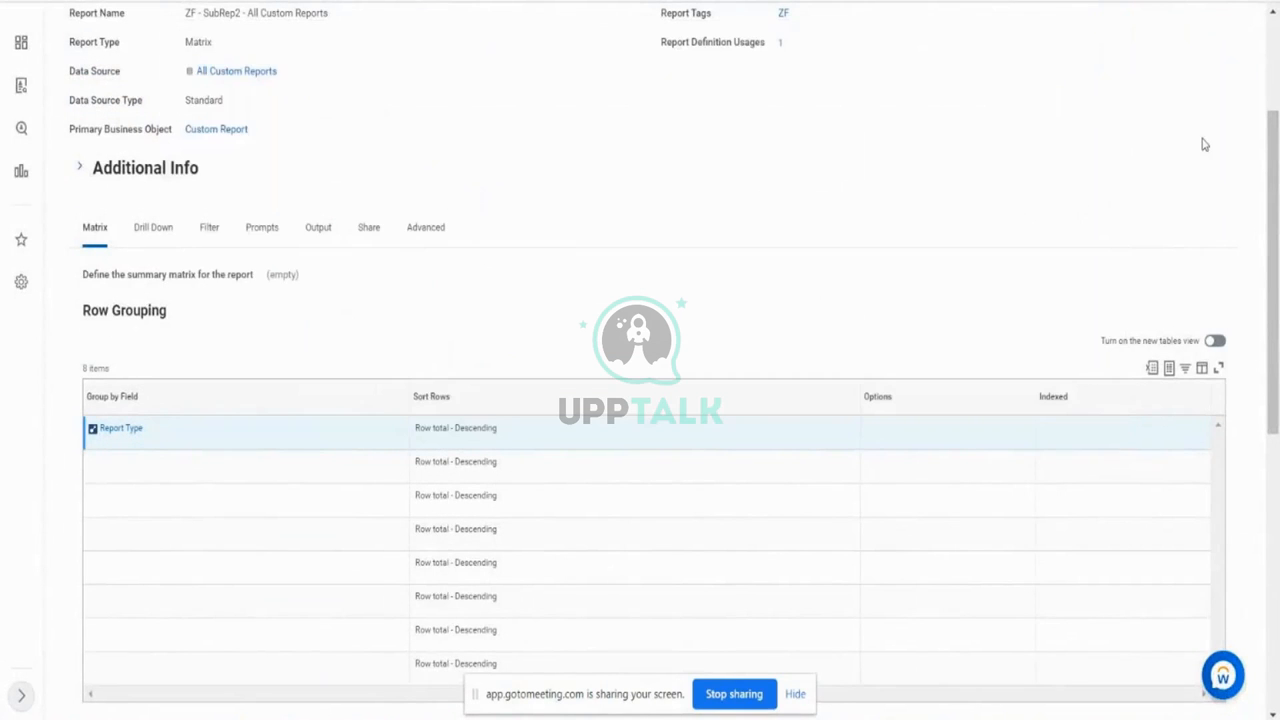
{"action": "scroll", "coordinate": [1204, 144], "scroll_direction": "up", "scroll_amount": 2}
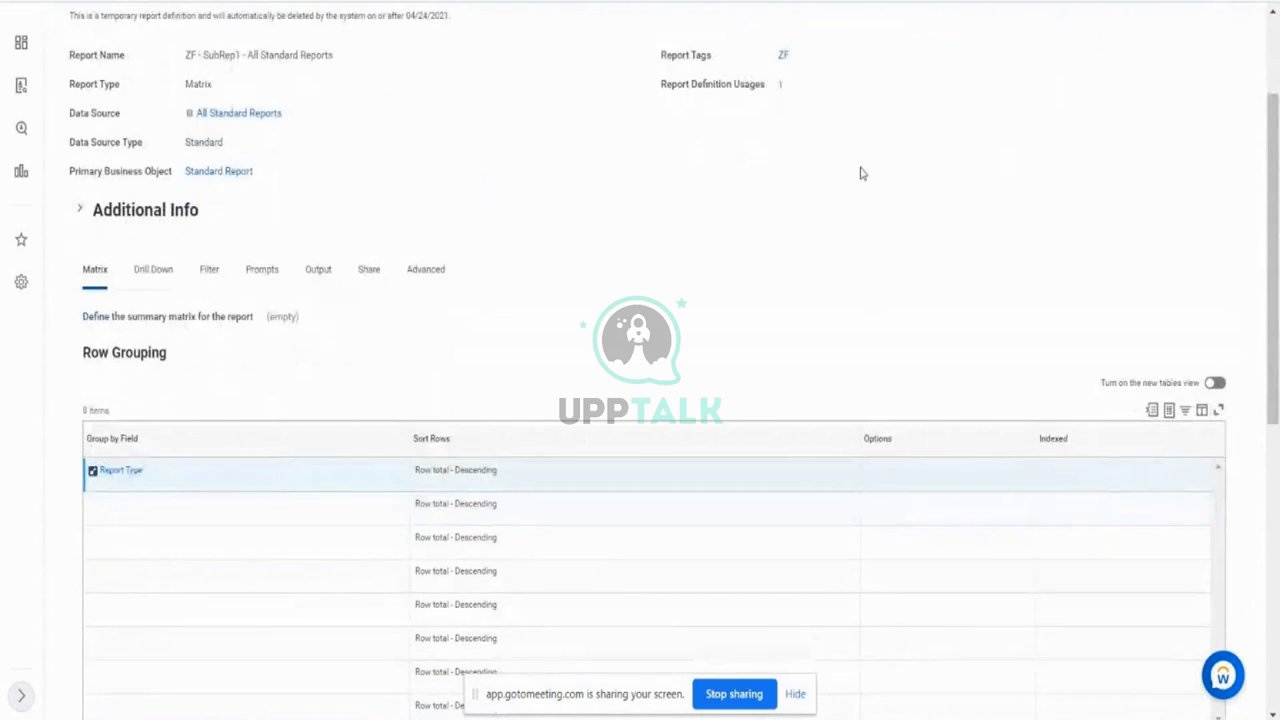
{"action": "scroll", "coordinate": [860, 173], "scroll_direction": "down", "scroll_amount": 6}
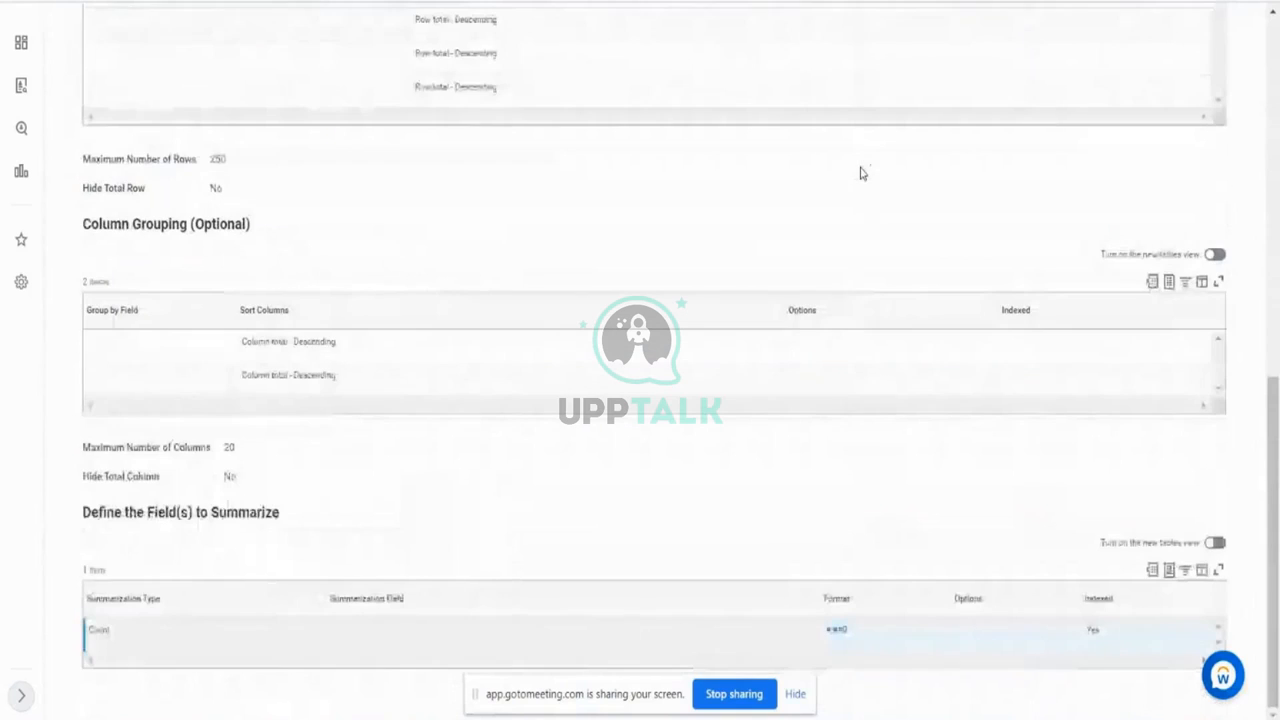
{"action": "left_click_drag", "start_coordinate": [101, 630], "coordinate": [102, 630]}
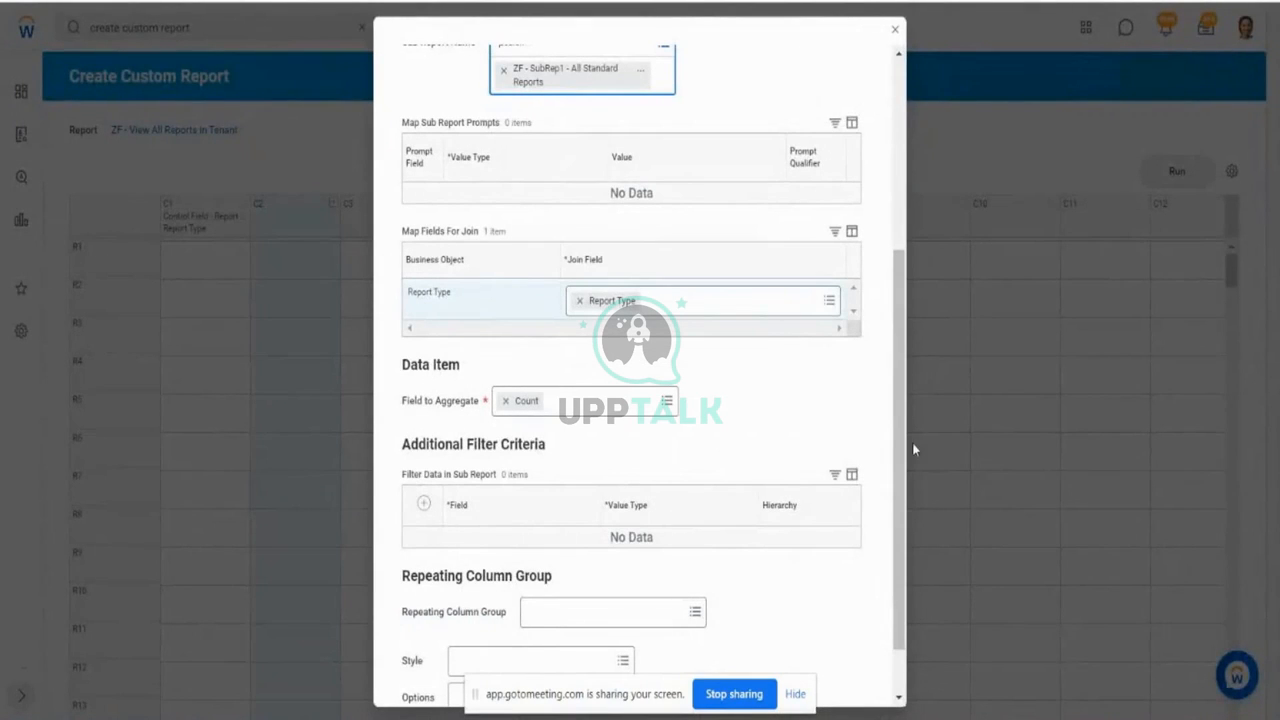
{"action": "left_click_drag", "start_coordinate": [903, 443], "coordinate": [903, 370]}
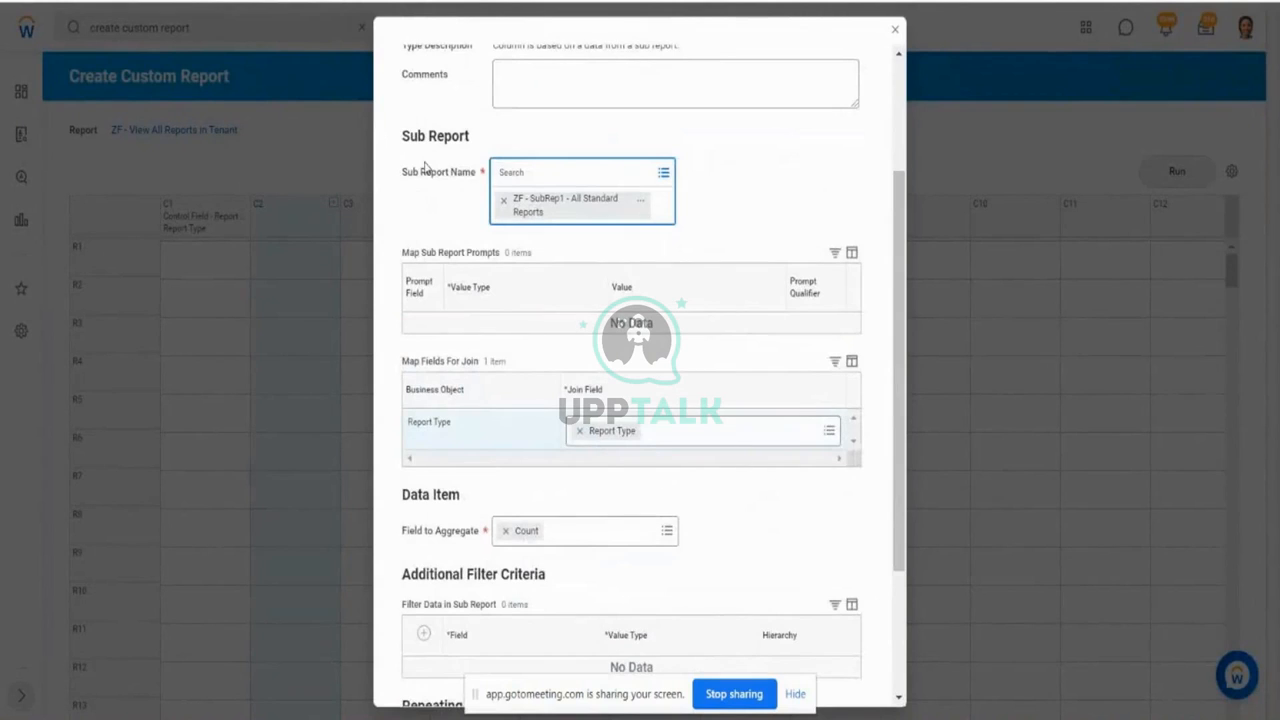
{"action": "left_click_drag", "start_coordinate": [421, 171], "coordinate": [484, 170]}
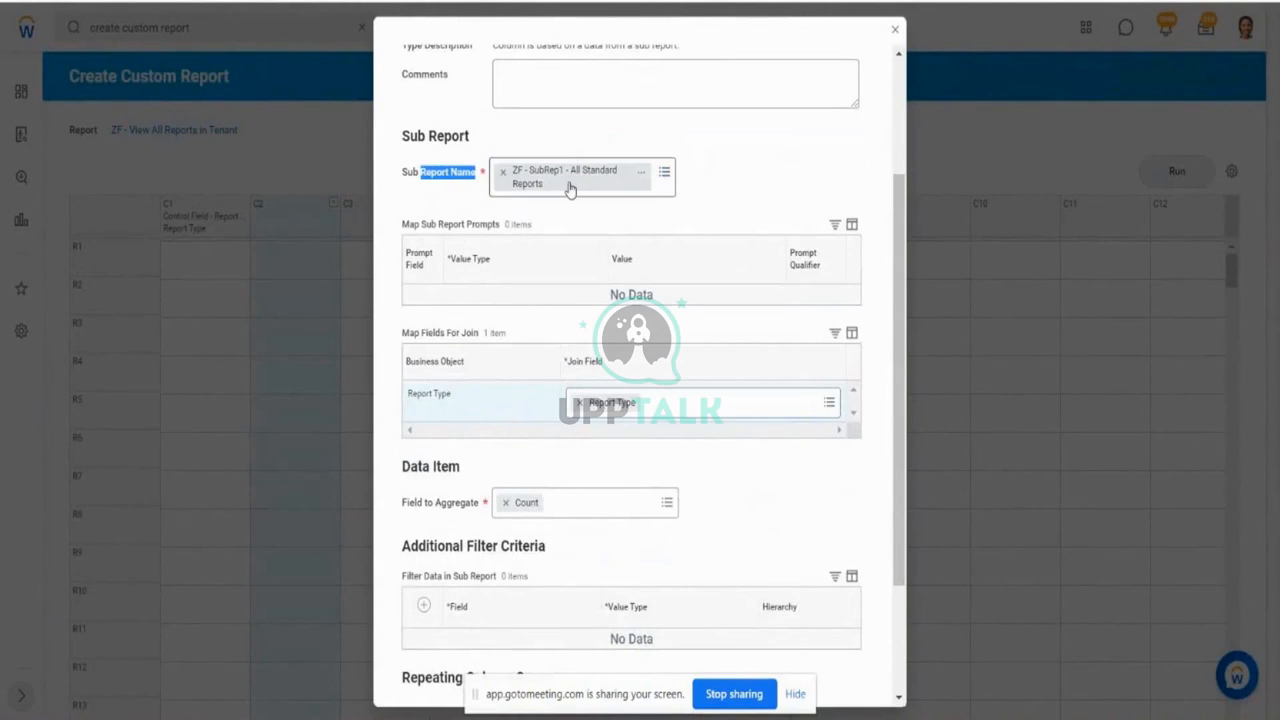
{"action": "left_click_drag", "start_coordinate": [418, 509], "coordinate": [452, 509]}
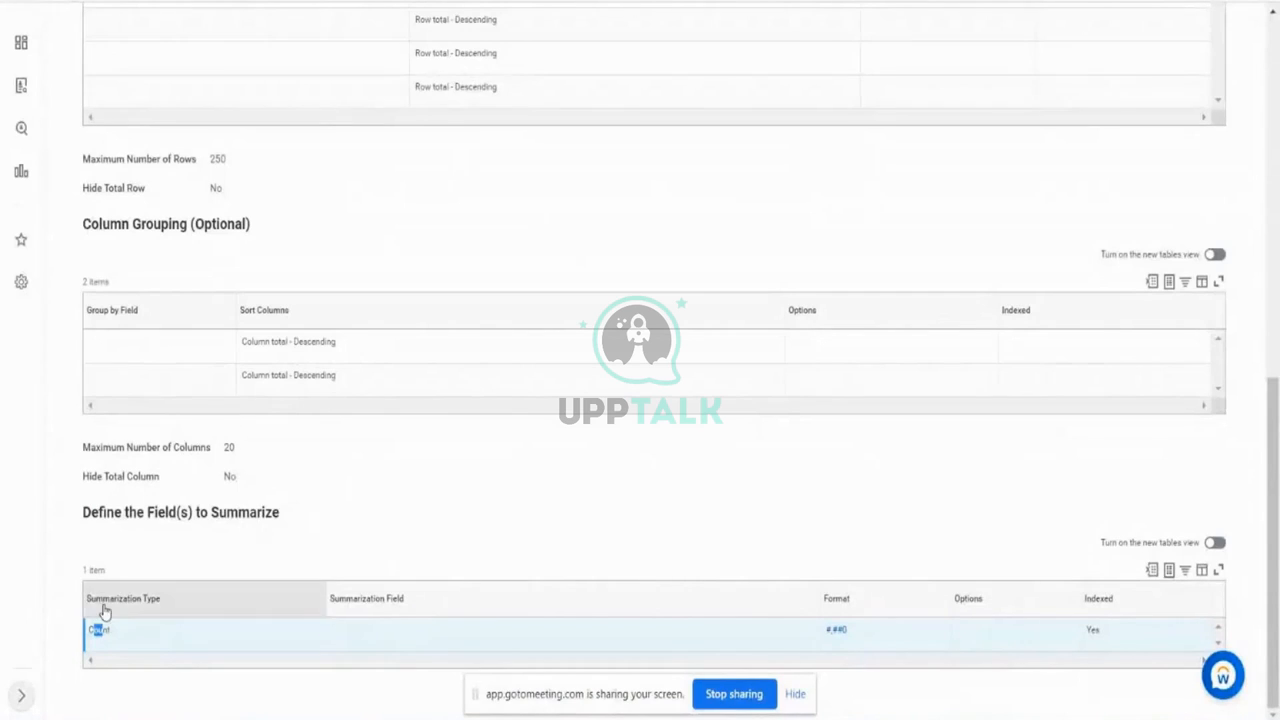
{"action": "left_click_drag", "start_coordinate": [89, 632], "coordinate": [109, 633]}
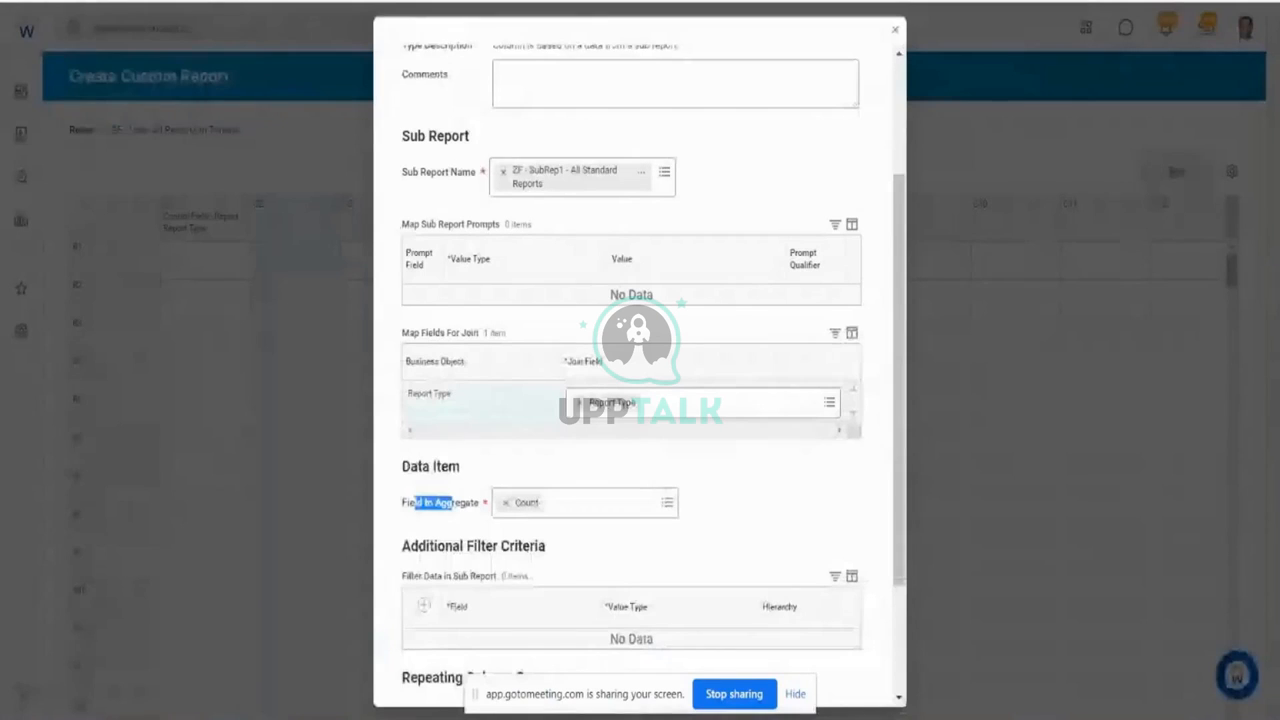
{"action": "scroll", "coordinate": [914, 431], "scroll_direction": "down", "scroll_amount": 2}
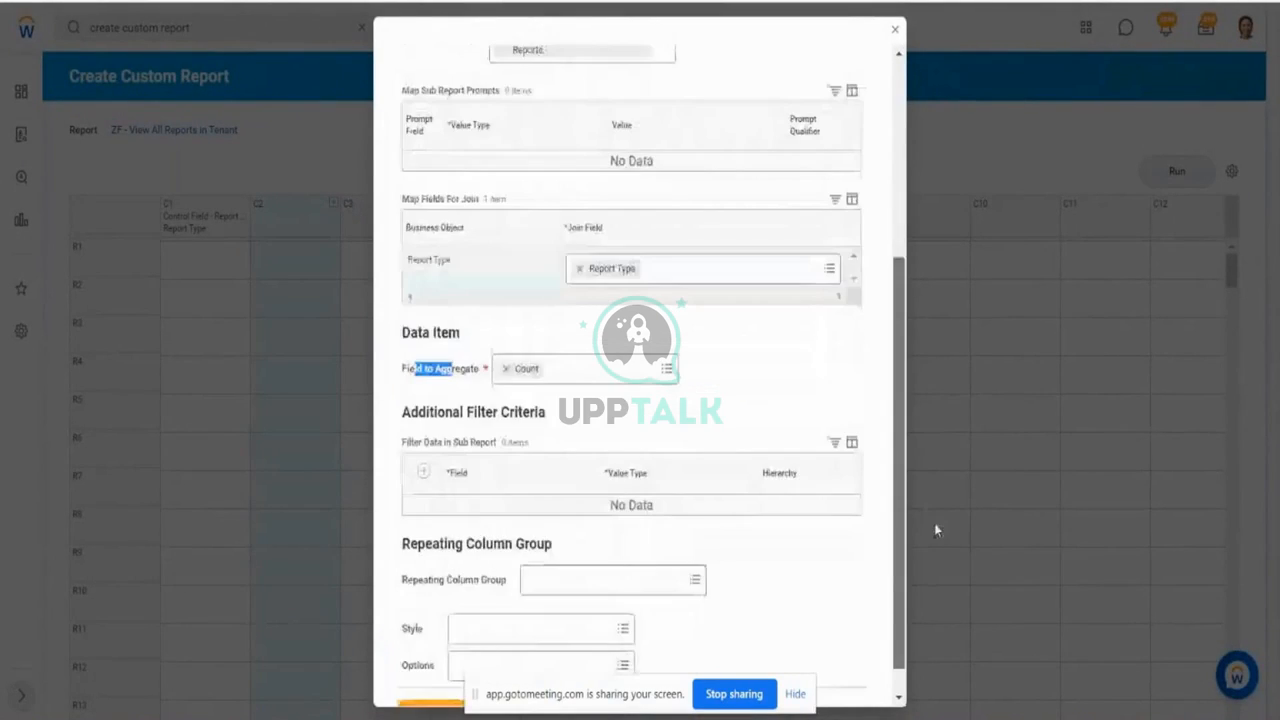
{"action": "scroll", "coordinate": [934, 523], "scroll_direction": "down", "scroll_amount": 1}
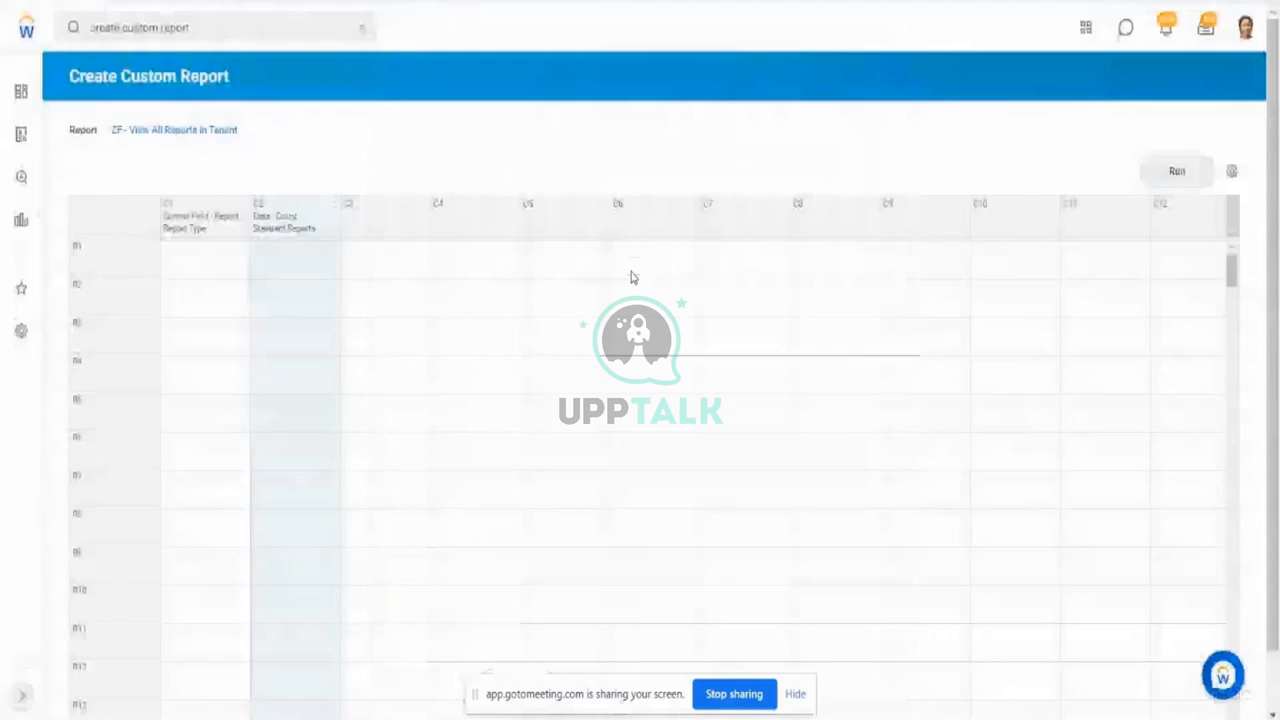
Step: Define column C3 as a Data column named Custom Reports Count
{"action": "left_click", "coordinate": [402, 215]}
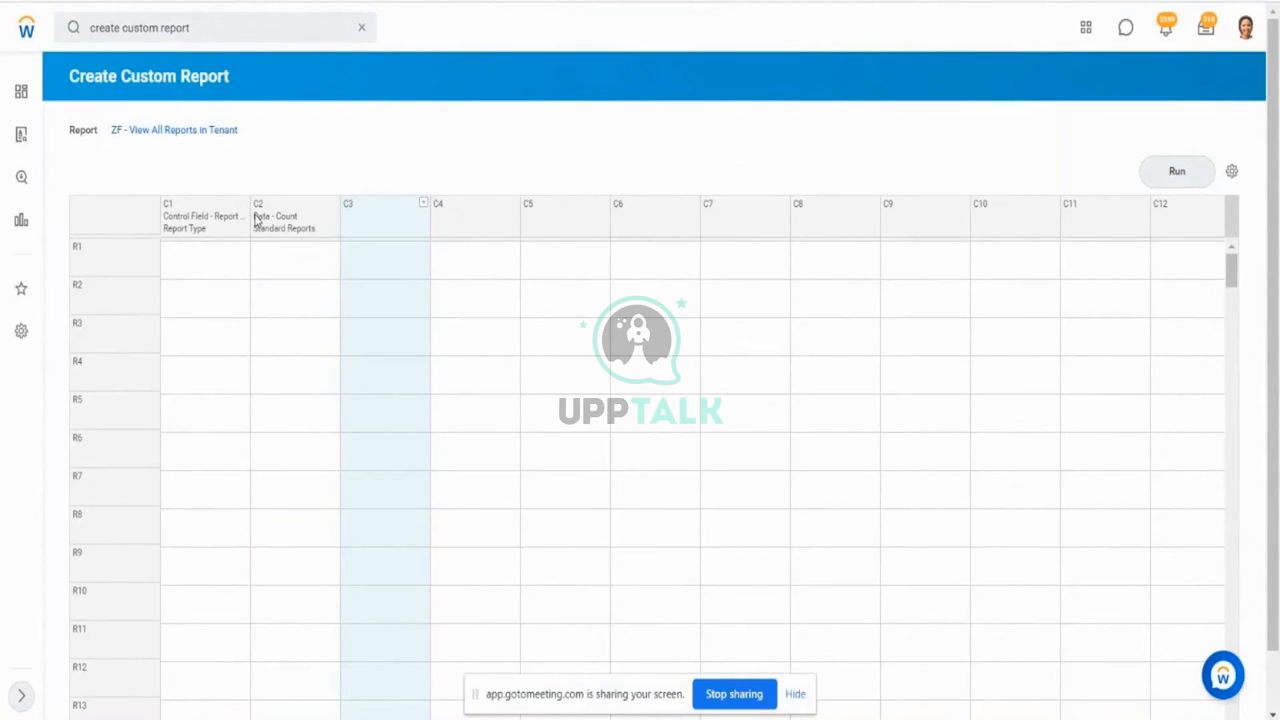
{"action": "left_click", "coordinate": [318, 229]}
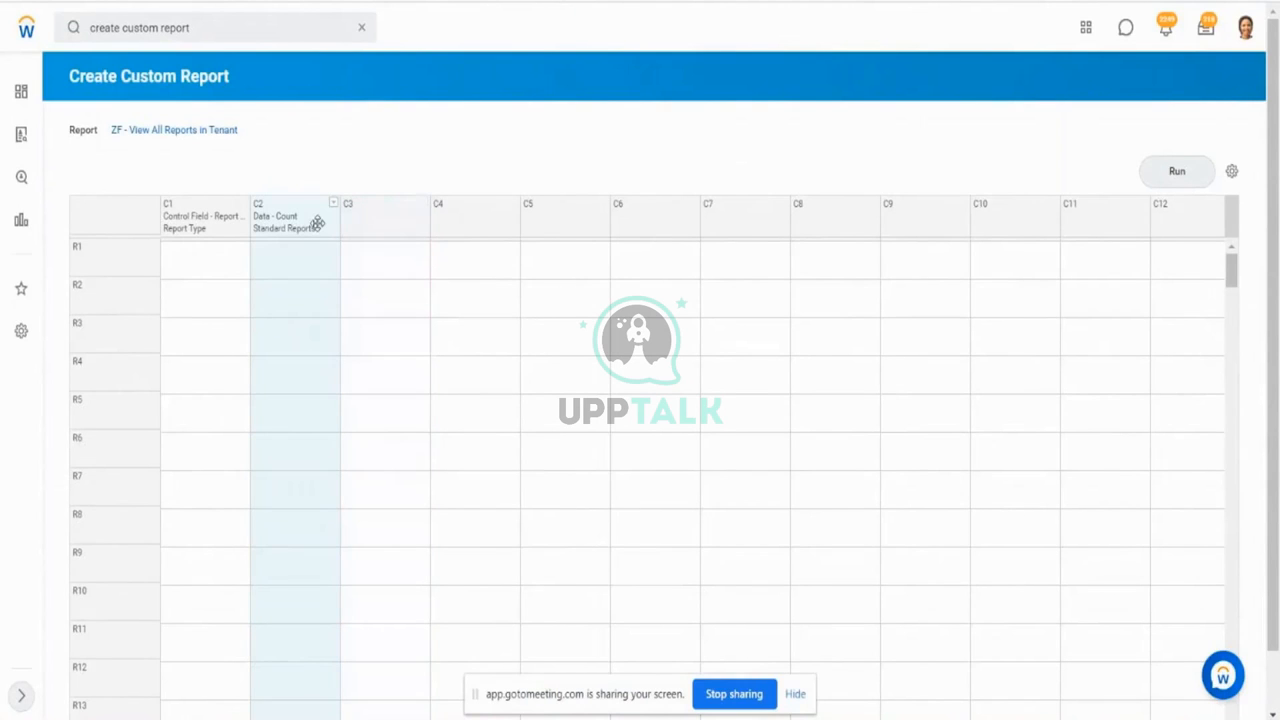
{"action": "left_click", "coordinate": [416, 219]}
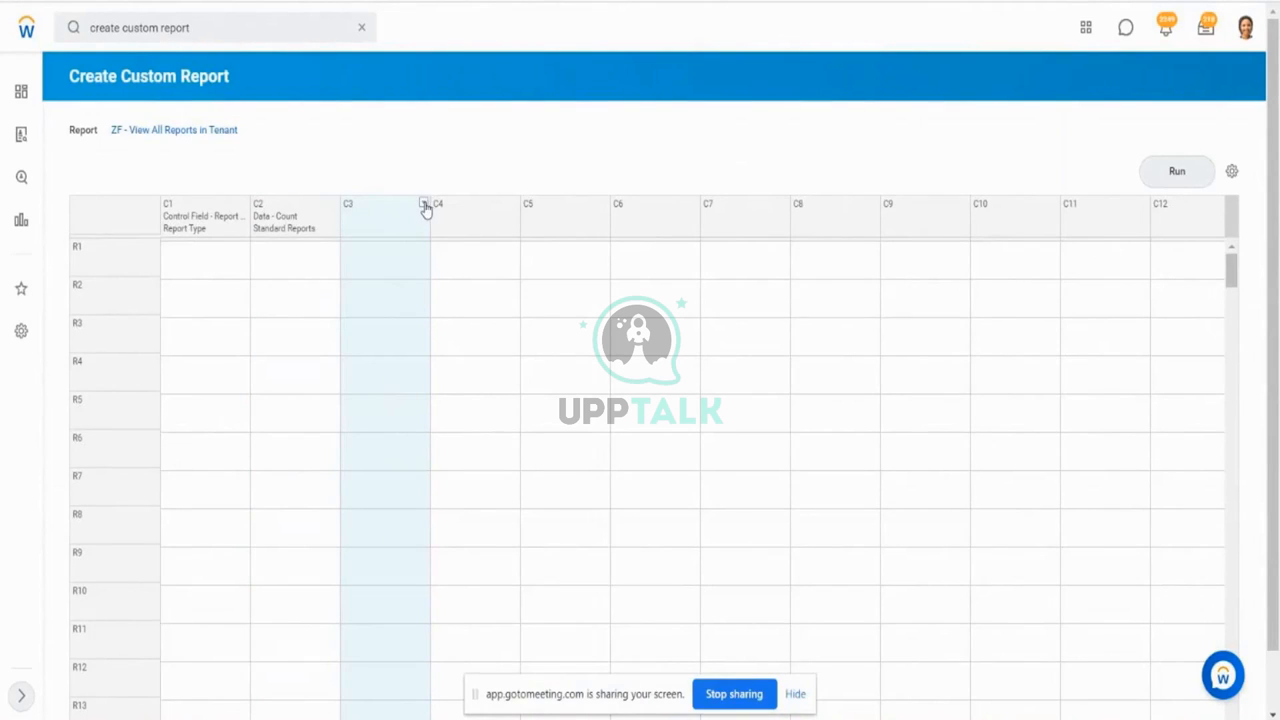
{"action": "left_click", "coordinate": [425, 207]}
{"action": "mouse_move", "coordinate": [474, 251]}
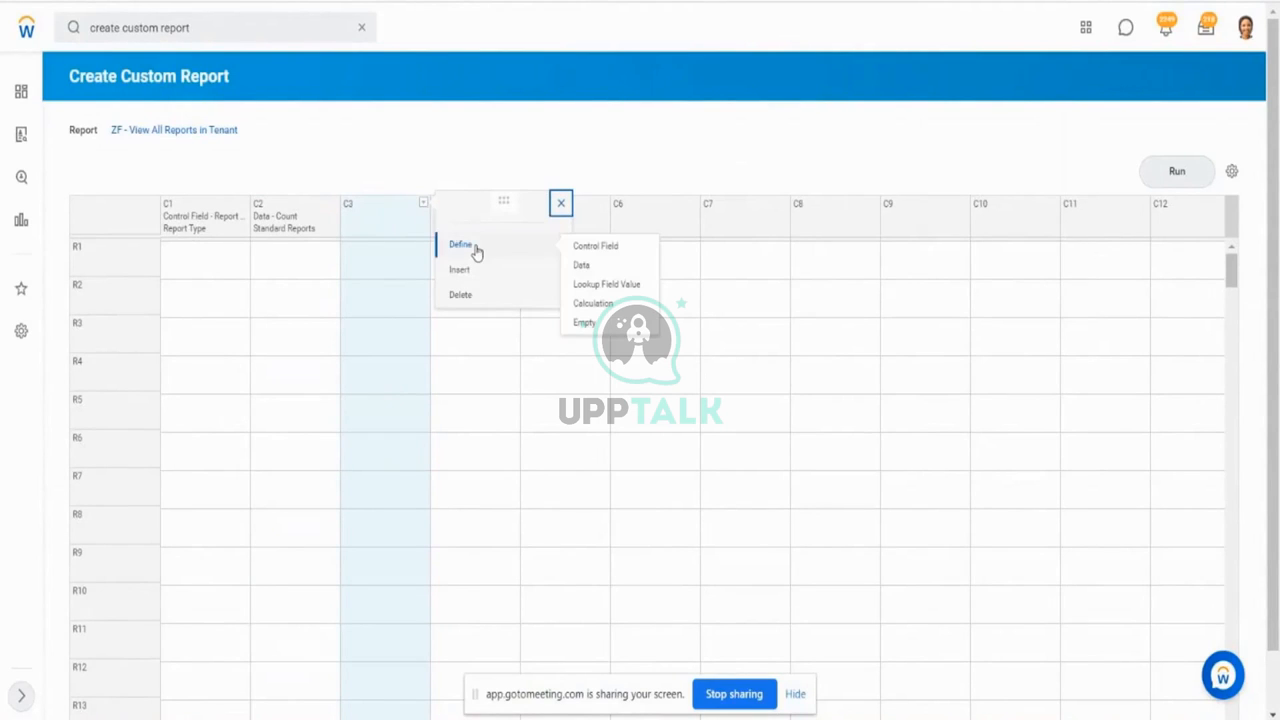
{"action": "left_click", "coordinate": [584, 268]}
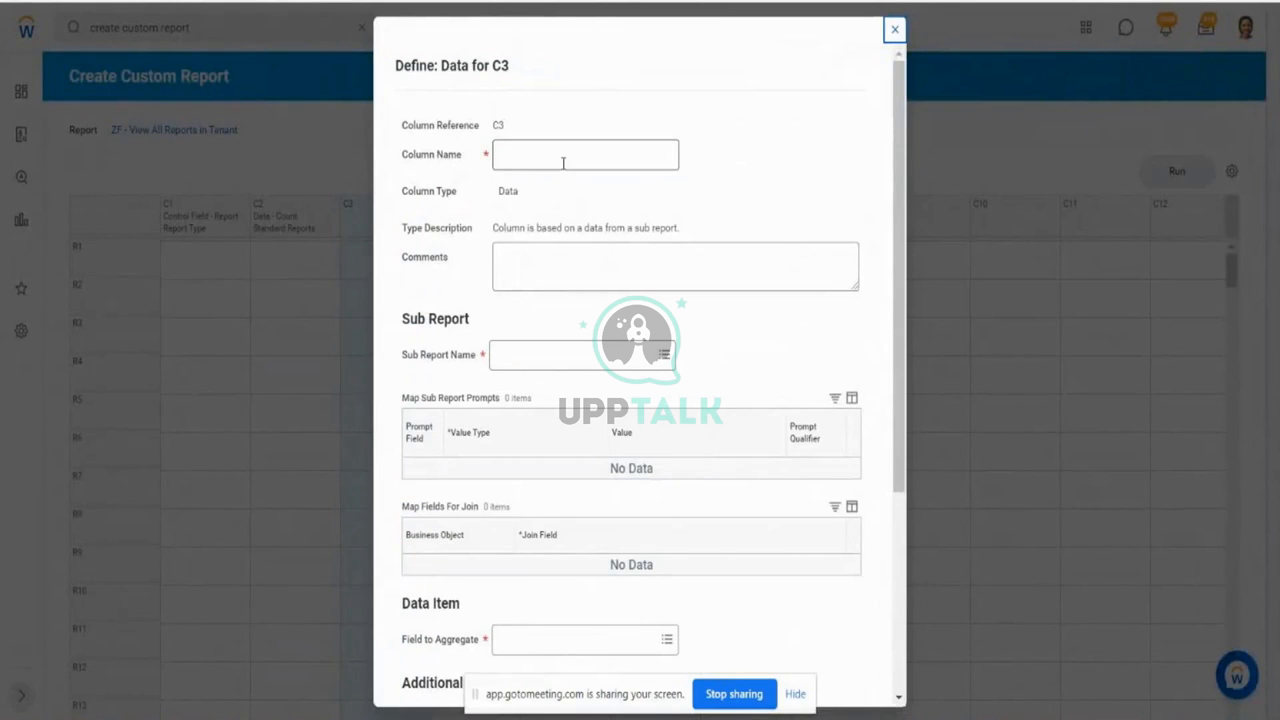
{"action": "left_click", "coordinate": [563, 163]}
{"action": "type", "text": "Custo"}
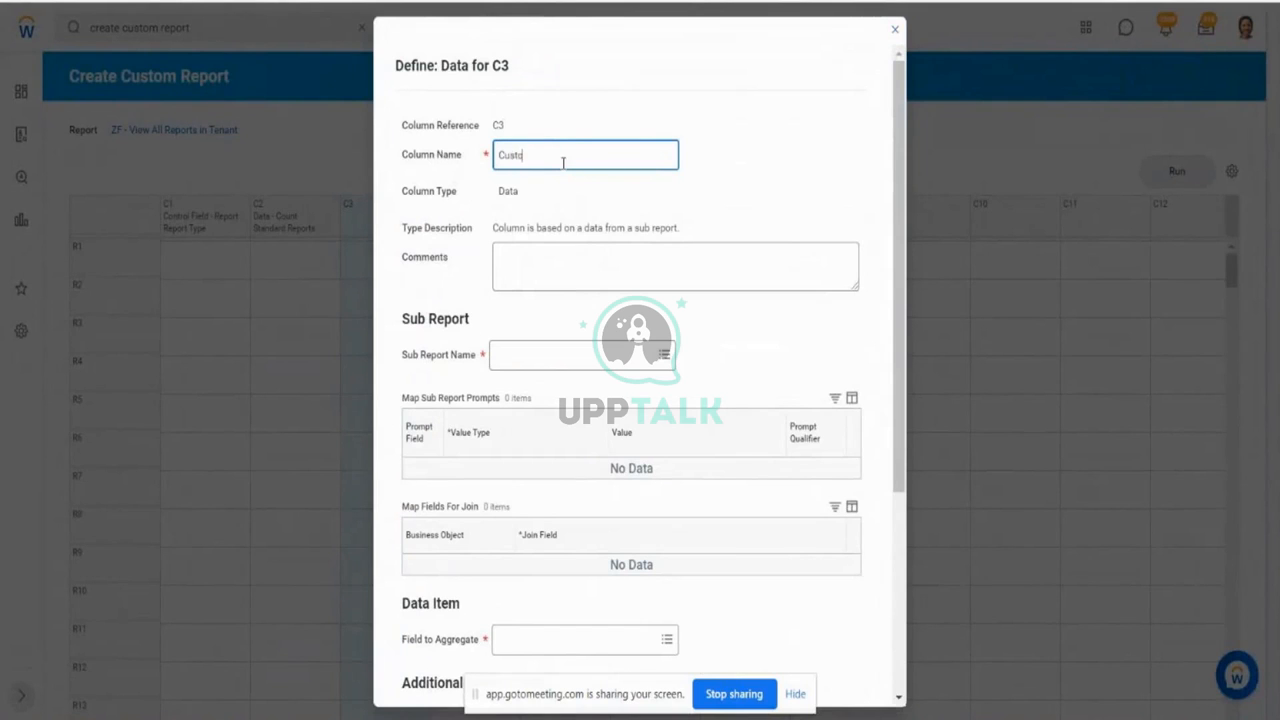
{"action": "type", "text": "m Reports Count"}
Step: Choose ZF - SubRep2 - All Custom Reports as the sub report for C3 and check its join and aggregate fields
{"action": "left_click", "coordinate": [414, 358]}
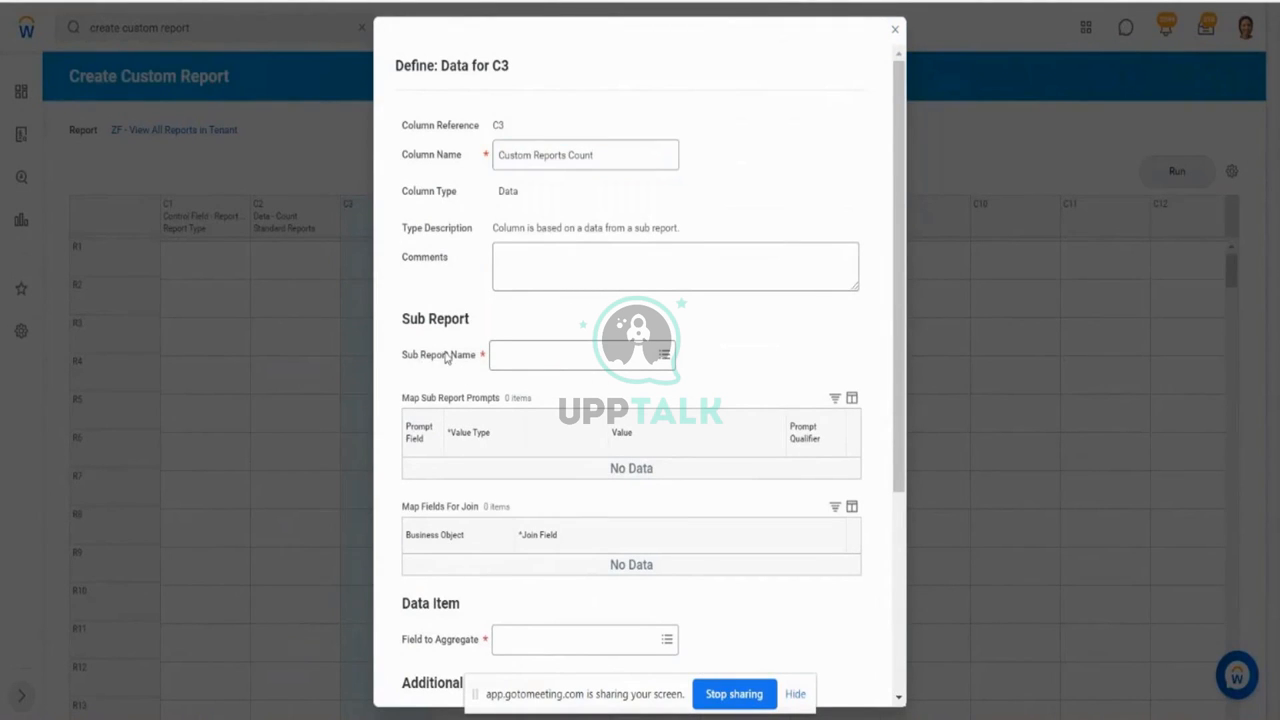
{"action": "left_click", "coordinate": [520, 355]}
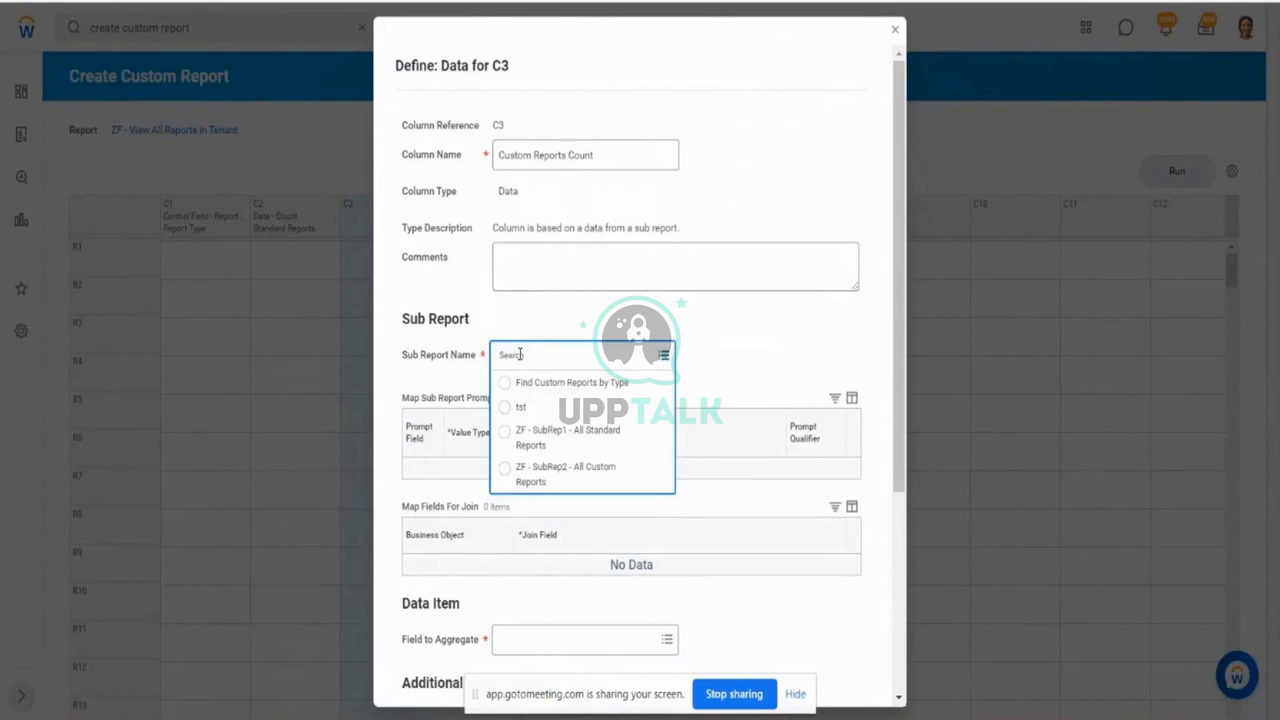
{"action": "left_click", "coordinate": [597, 485]}
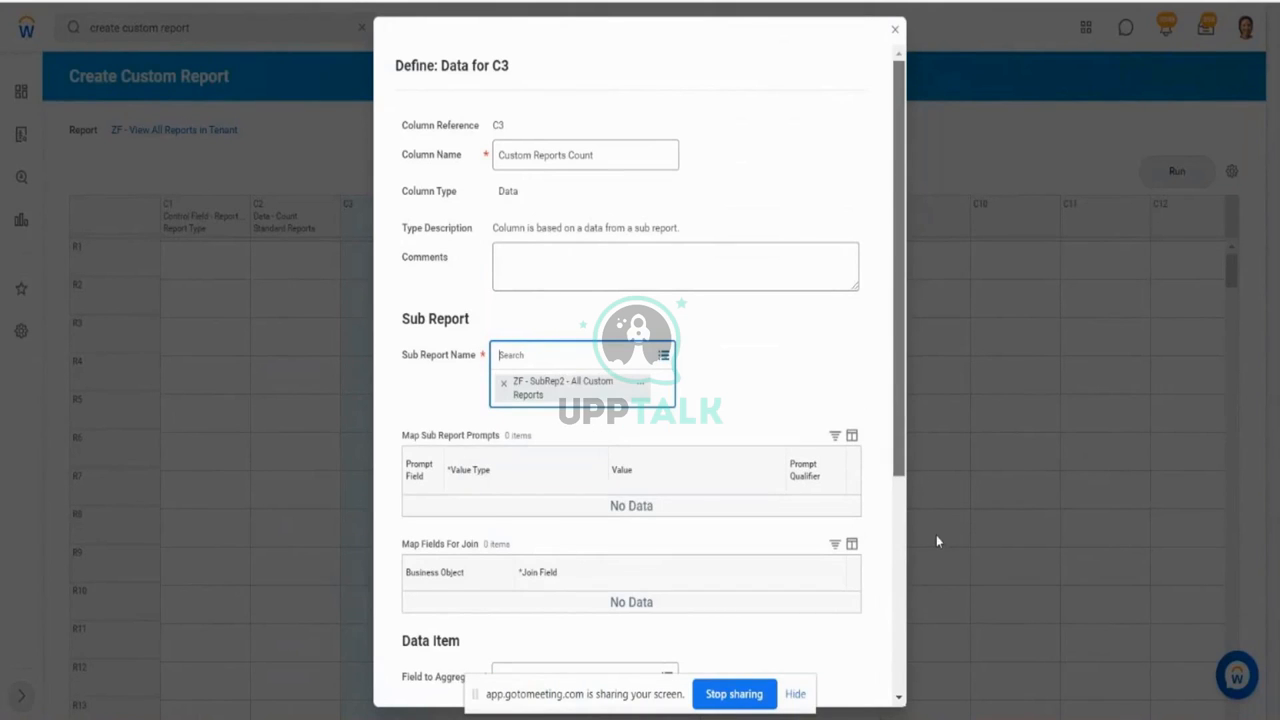
{"action": "scroll", "coordinate": [936, 535], "scroll_direction": "down", "scroll_amount": 3}
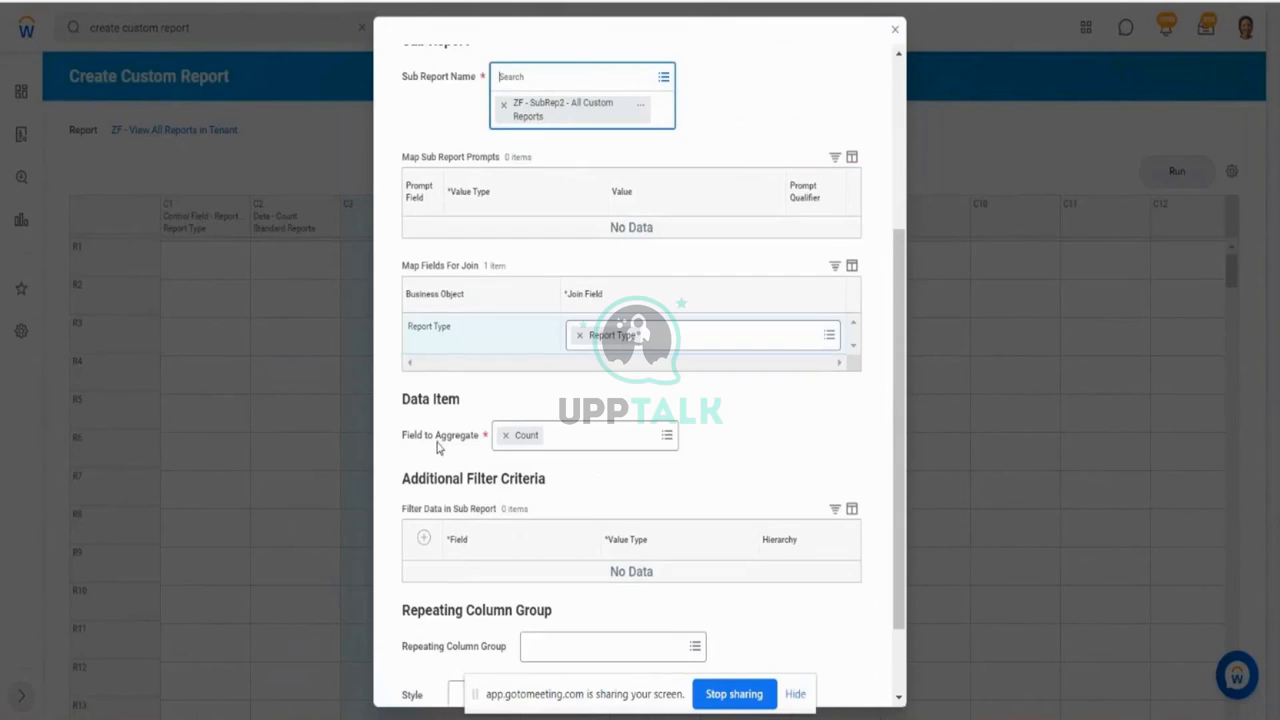
Step: Check C3's field to aggregate against the summarization fields of ZF - SubRep2 - All Custom Reports, keep Count, and confirm the column definition
{"action": "scroll", "coordinate": [437, 449], "scroll_direction": "down", "scroll_amount": 1}
{"action": "left_click_drag", "start_coordinate": [437, 450], "coordinate": [470, 413]}
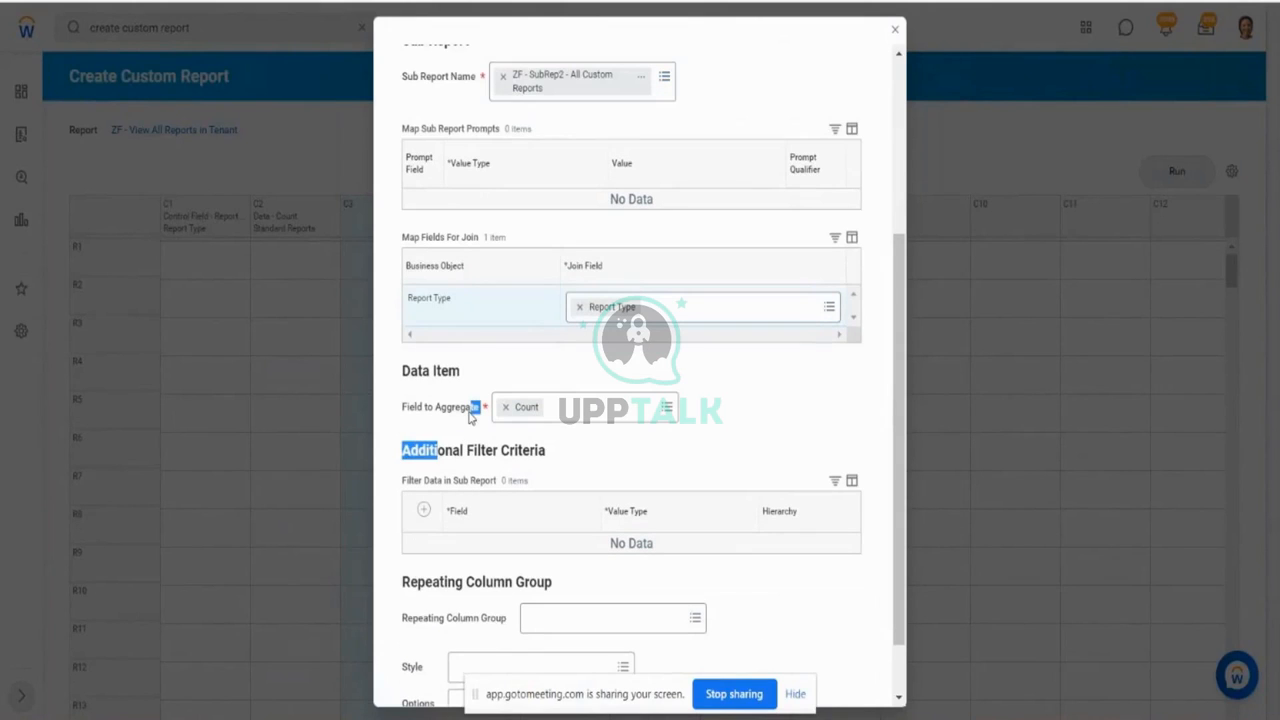
{"action": "left_click", "coordinate": [669, 410]}
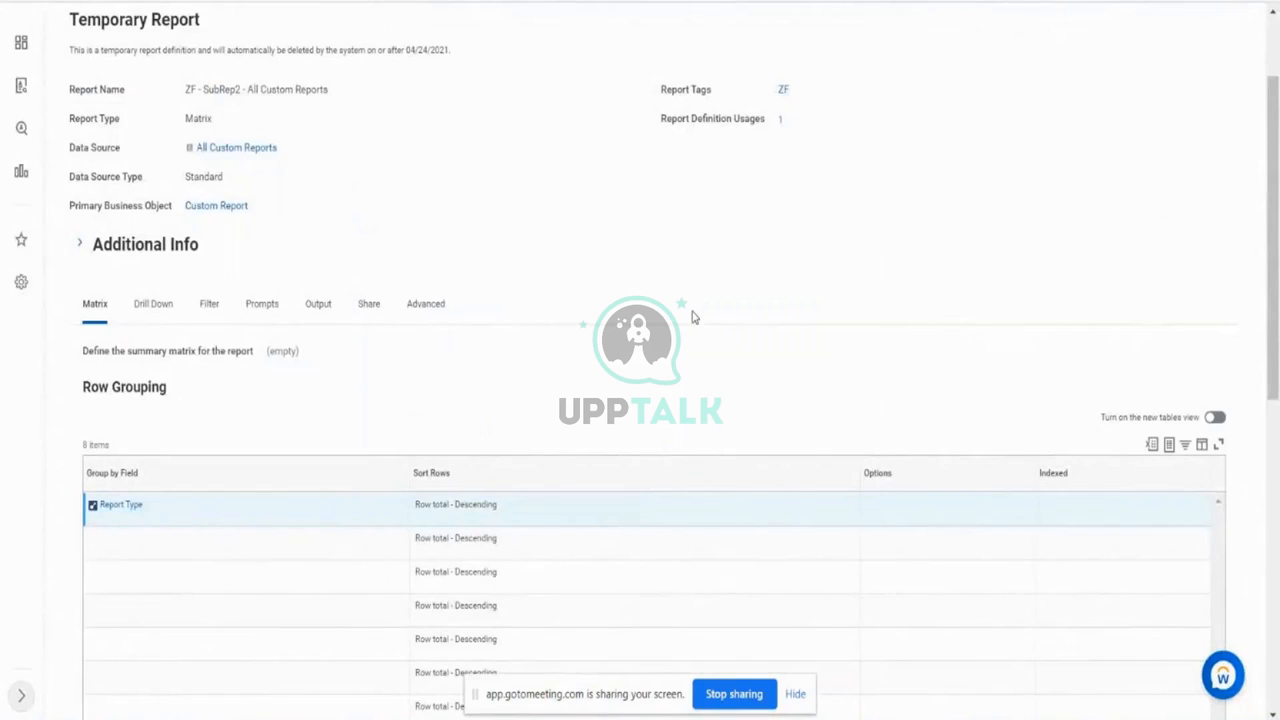
{"action": "scroll", "coordinate": [693, 317], "scroll_direction": "down", "scroll_amount": 7}
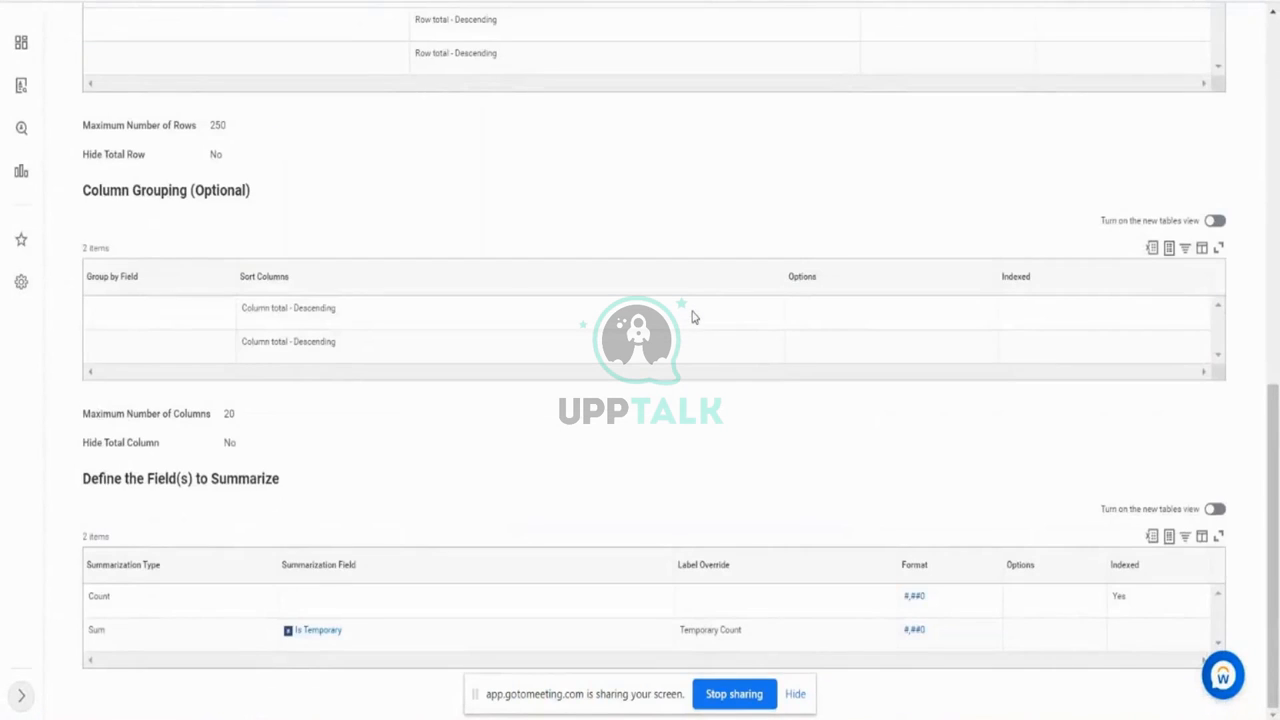
{"action": "left_click_drag", "start_coordinate": [88, 597], "coordinate": [119, 603]}
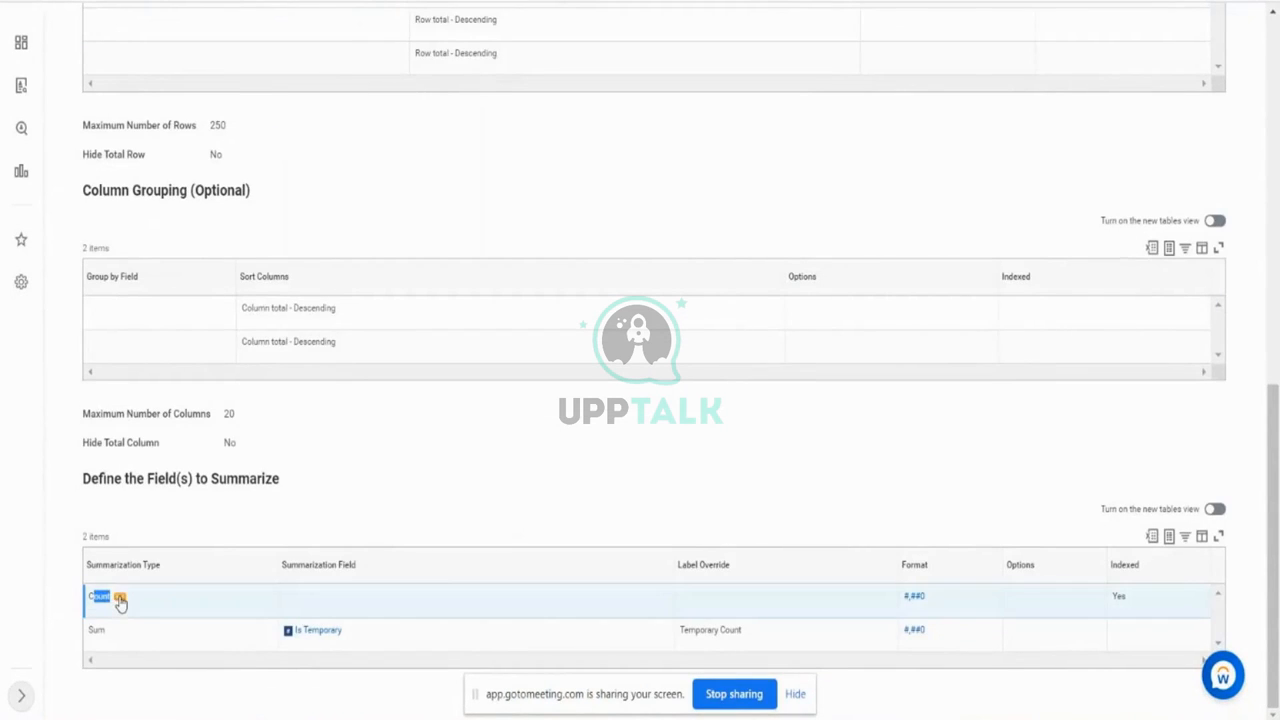
{"action": "left_click_drag", "start_coordinate": [683, 630], "coordinate": [737, 643]}
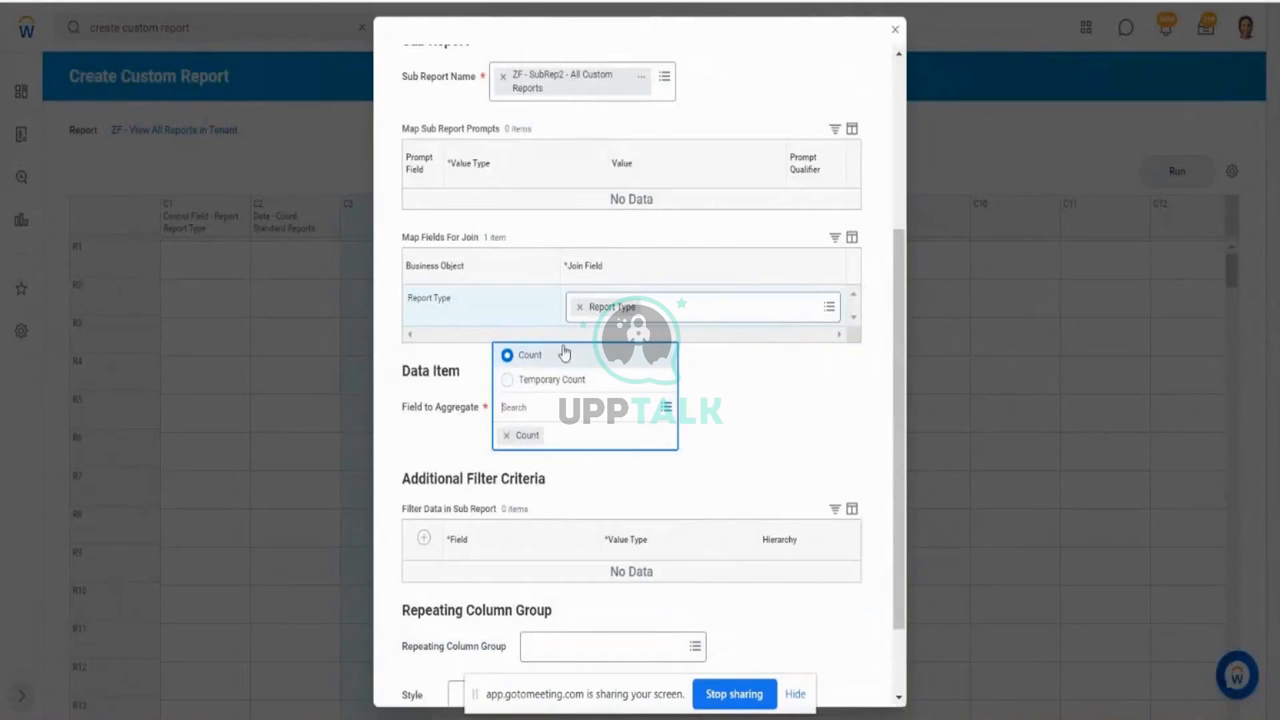
{"action": "left_click", "coordinate": [741, 375]}
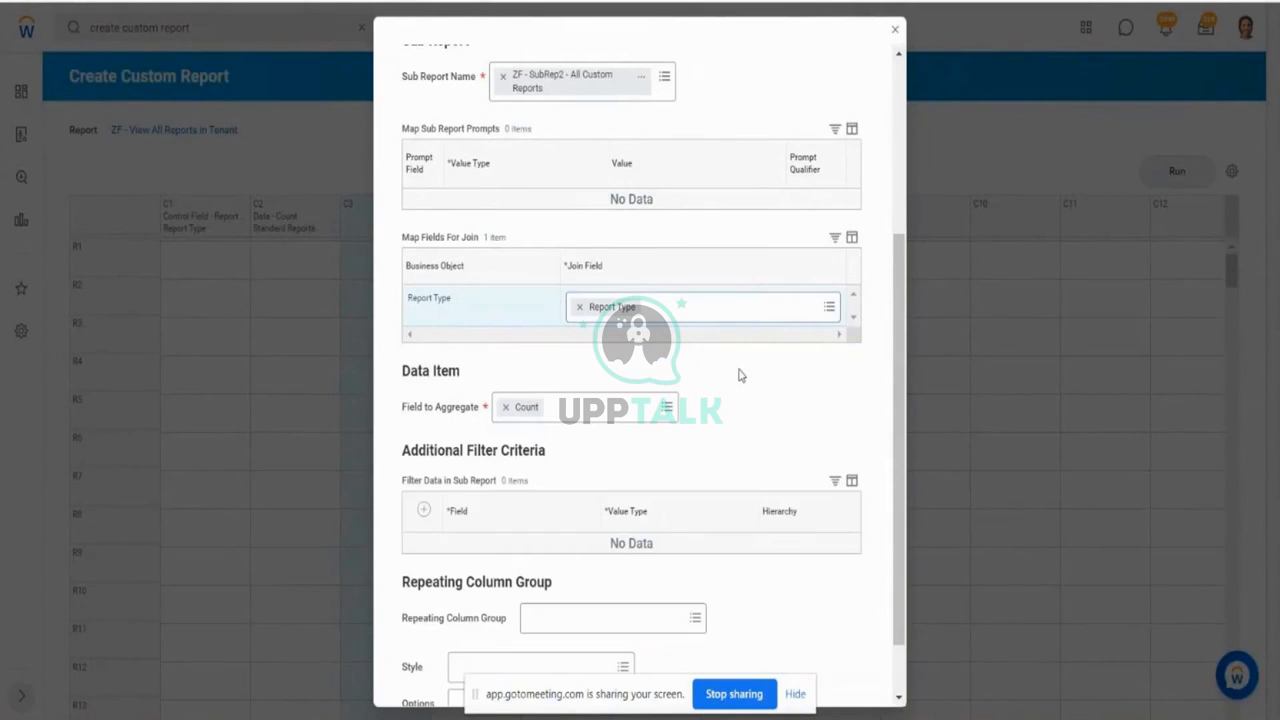
{"action": "scroll", "coordinate": [909, 461], "scroll_direction": "down", "scroll_amount": 2}
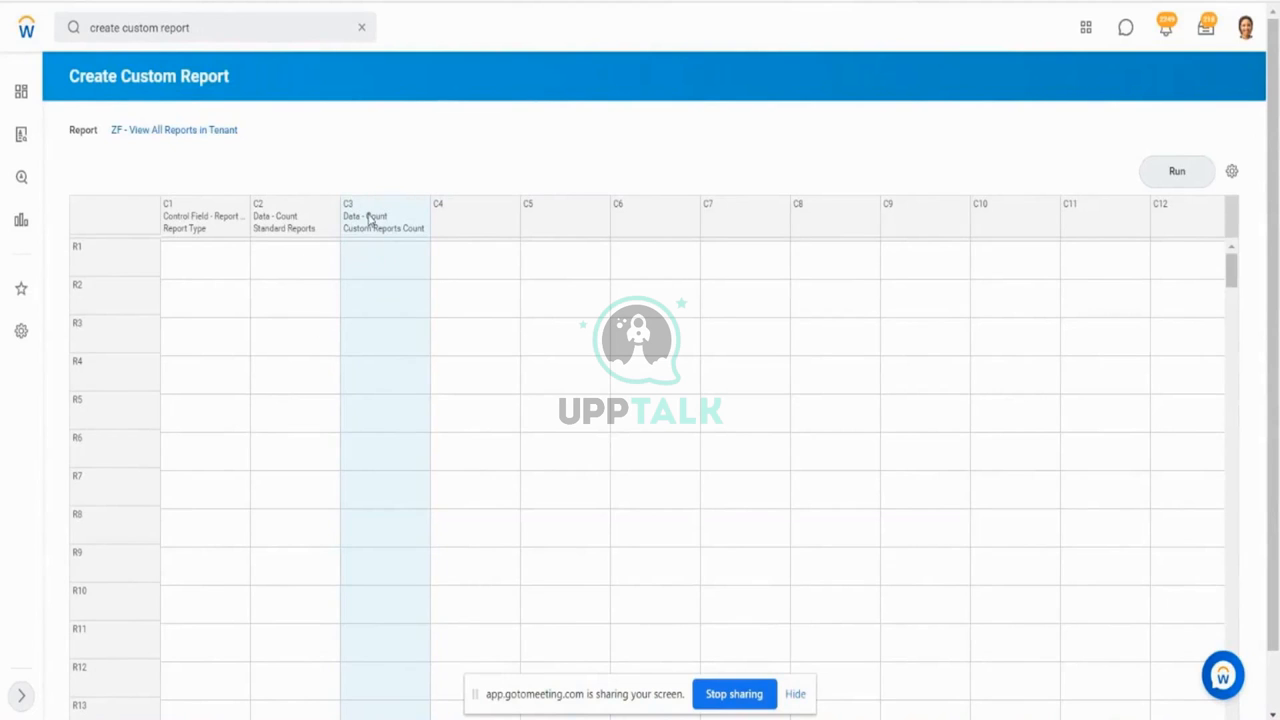
Step: Rename column C2 to Standard Reports Count and confirm the edited column definition
{"action": "left_click", "coordinate": [313, 226]}
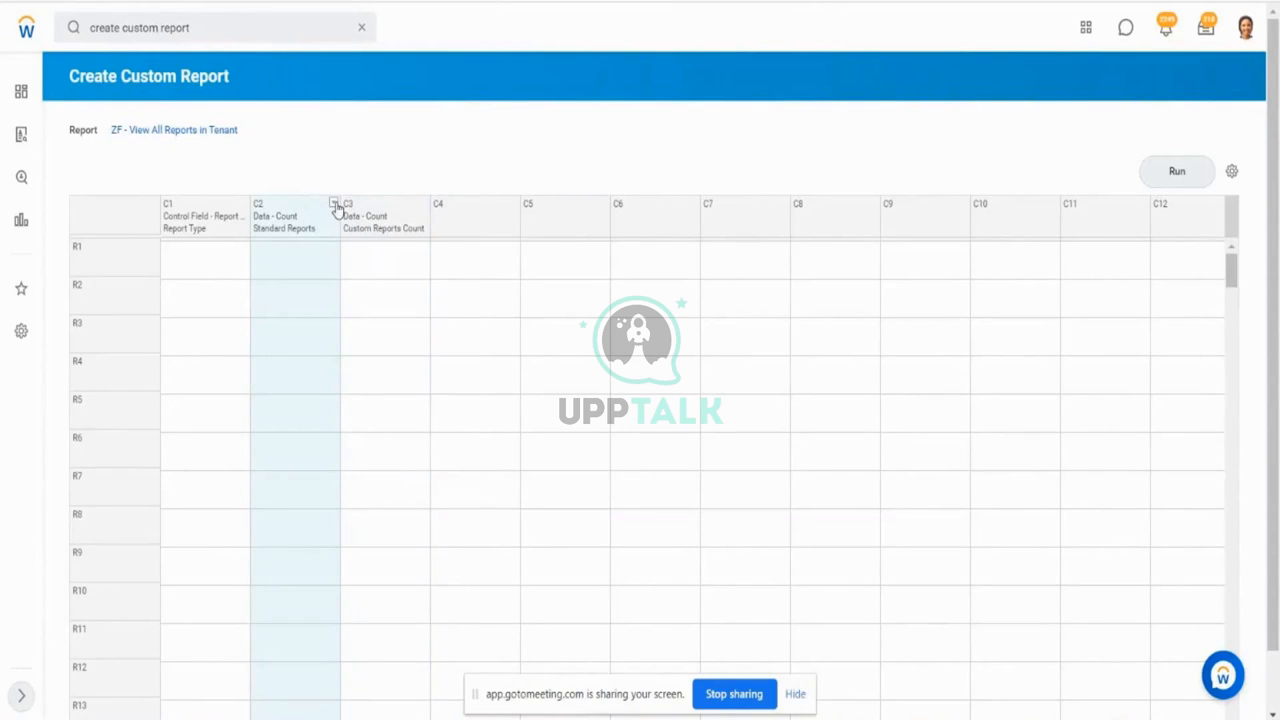
{"action": "left_click", "coordinate": [334, 204]}
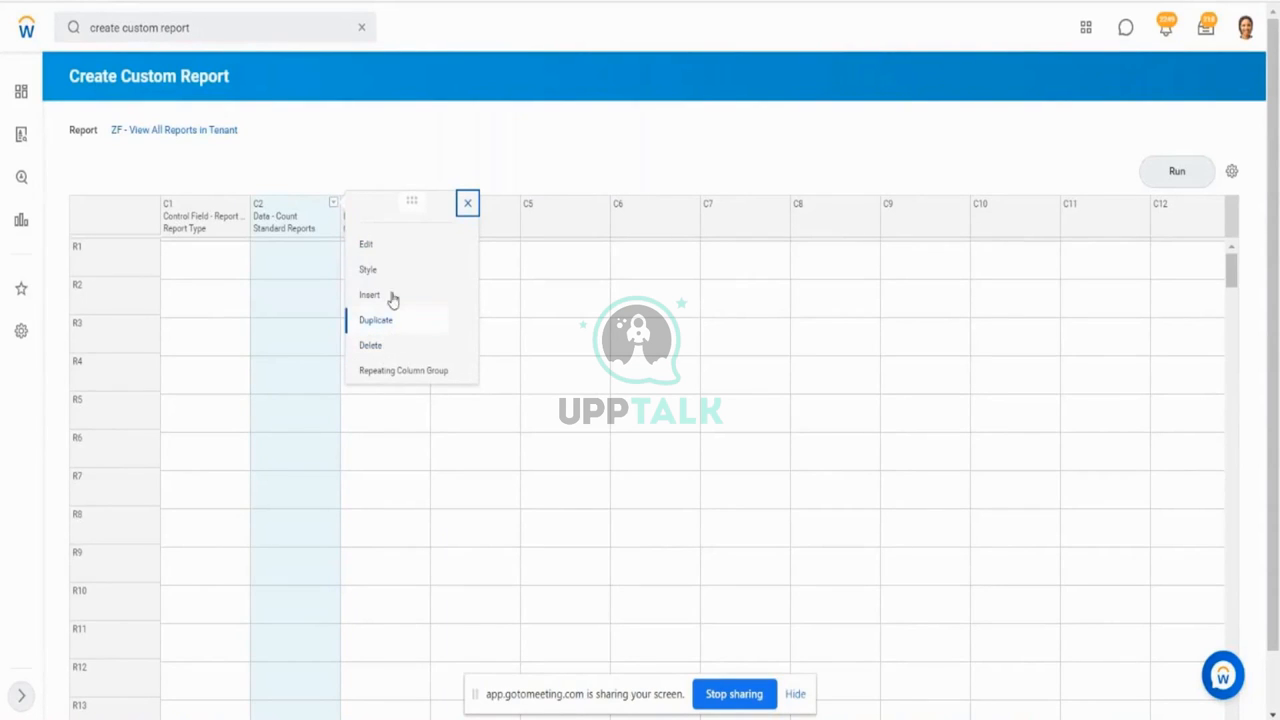
{"action": "left_click", "coordinate": [376, 251]}
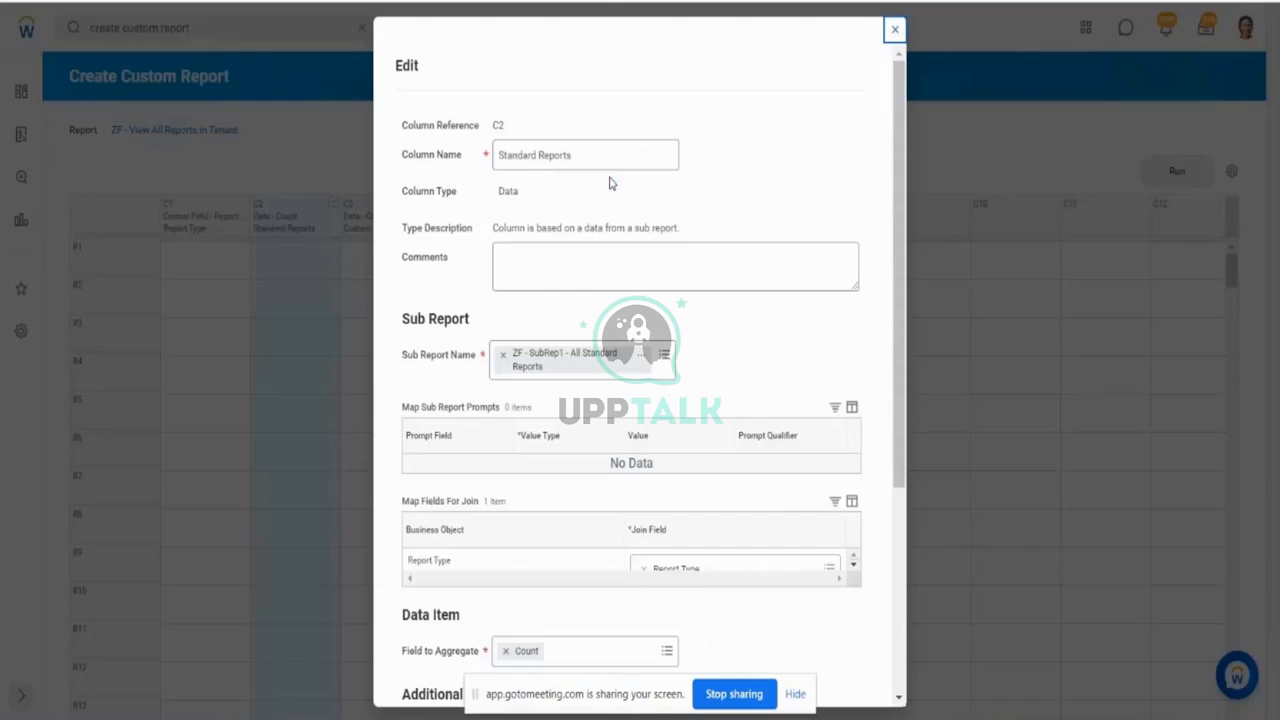
{"action": "left_click", "coordinate": [587, 153]}
{"action": "type", "text": "Co"}
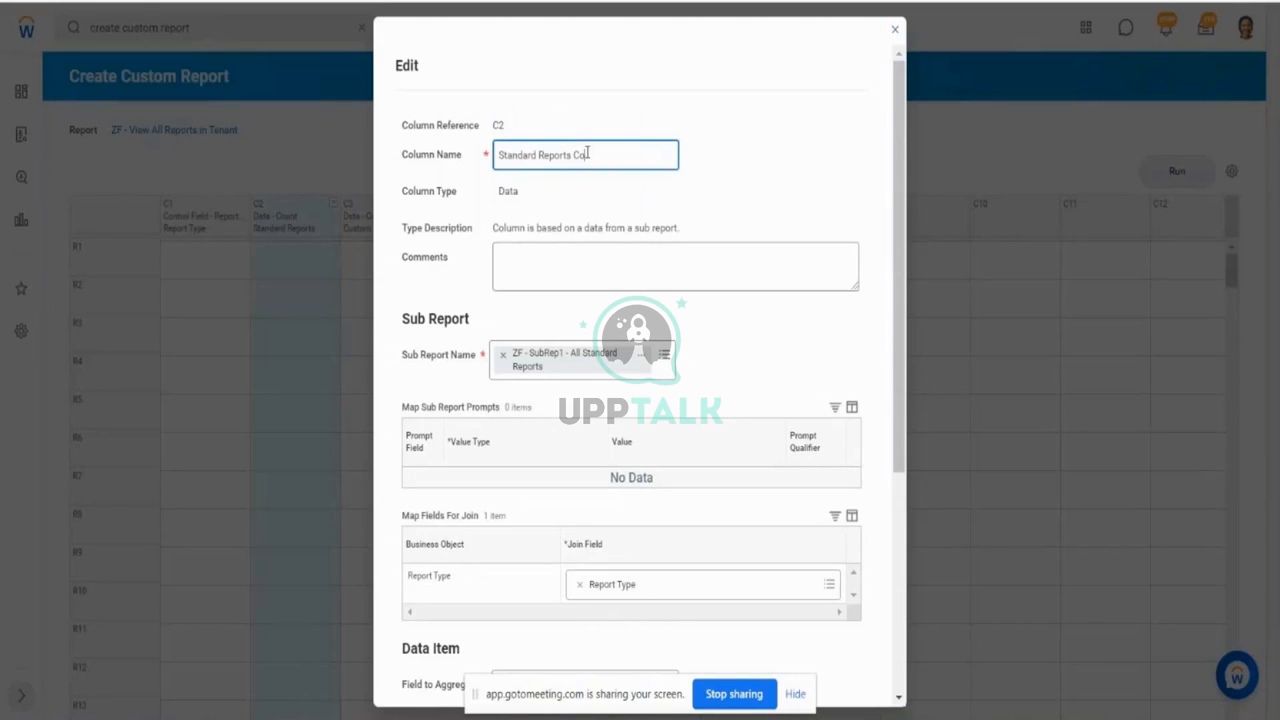
{"action": "type", "text": "unt"}
{"action": "left_click_drag", "start_coordinate": [607, 155], "coordinate": [498, 158]}
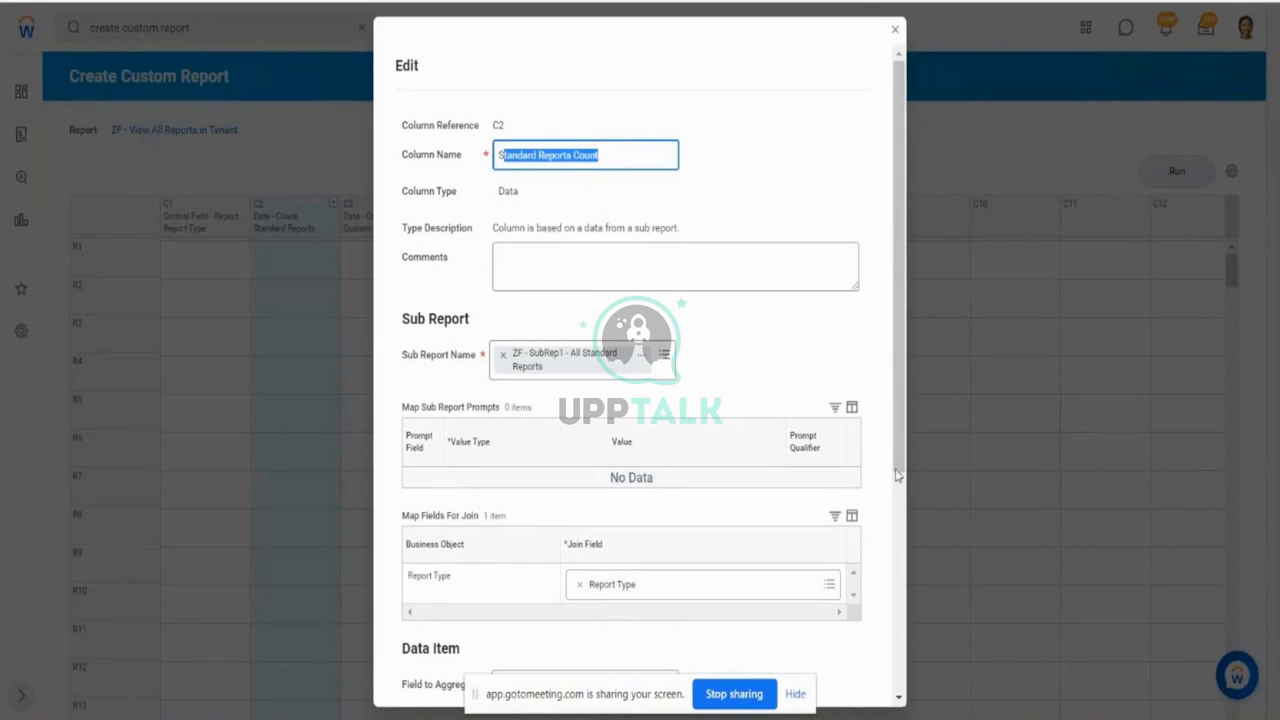
{"action": "left_click_drag", "start_coordinate": [897, 465], "coordinate": [918, 573]}
{"action": "scroll", "coordinate": [901, 680], "scroll_direction": "down", "scroll_amount": 1}
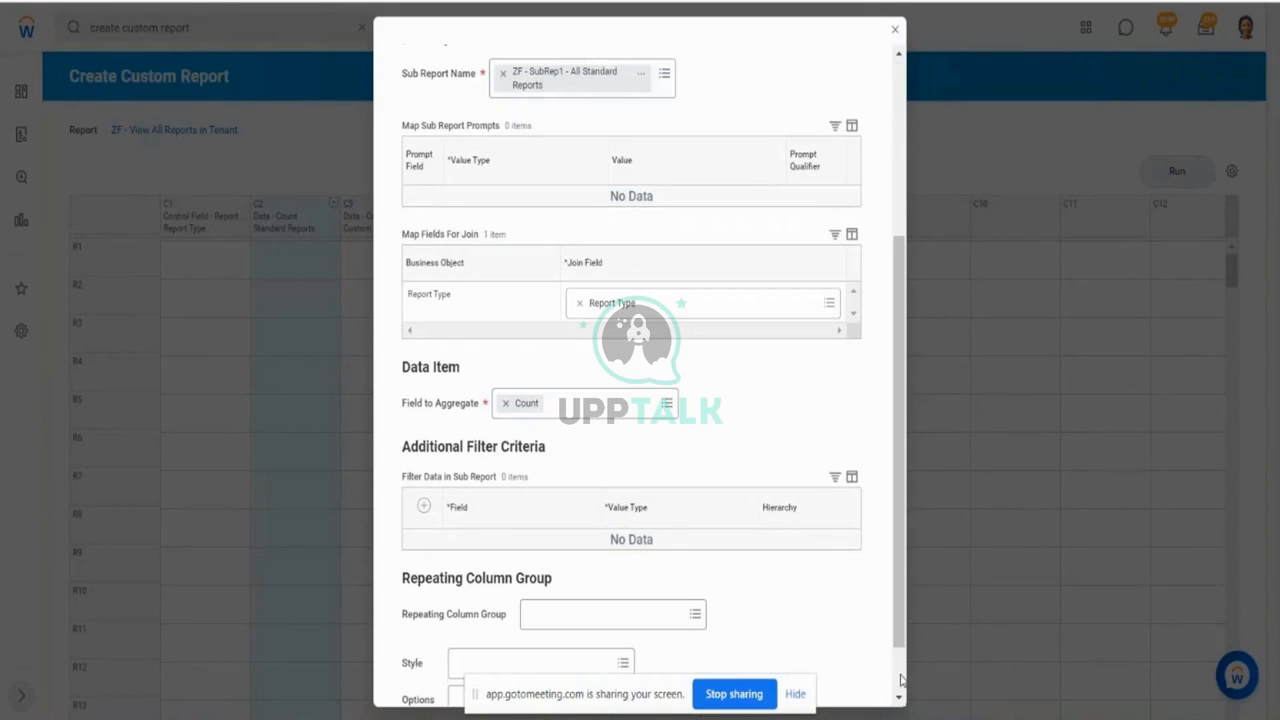
{"action": "scroll", "coordinate": [901, 680], "scroll_direction": "down", "scroll_amount": 2}
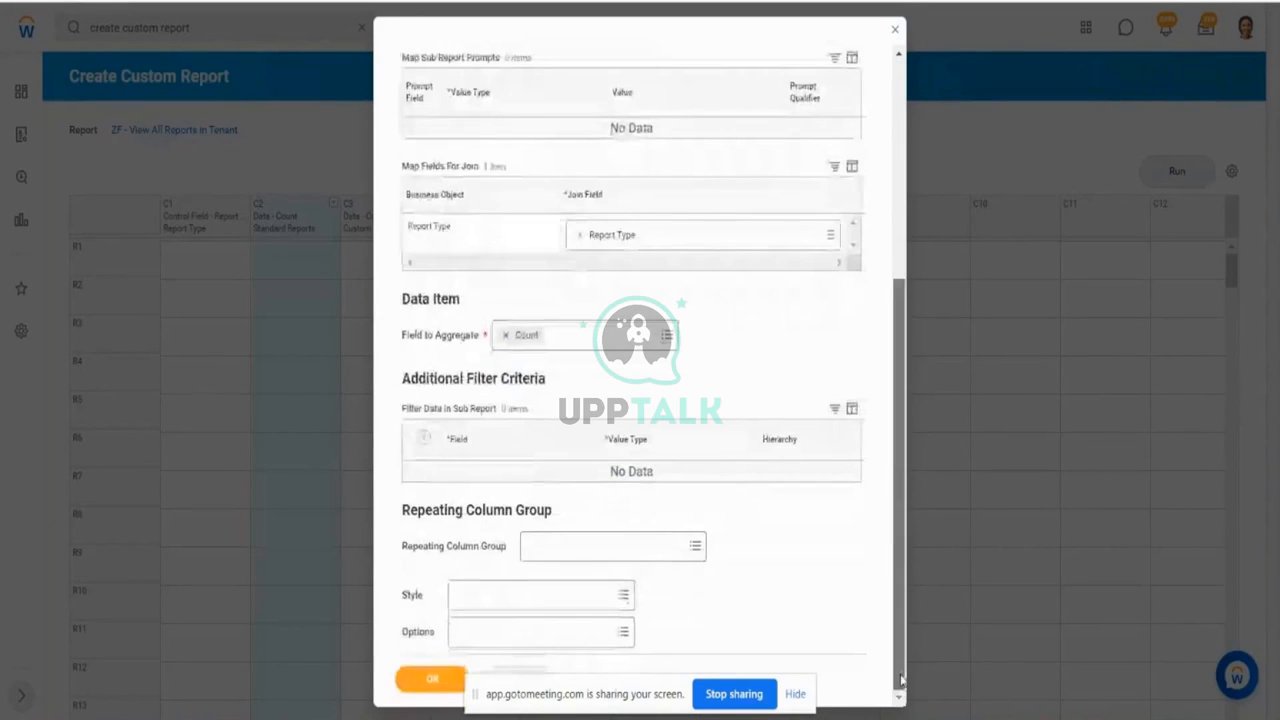
{"action": "left_click", "coordinate": [435, 680]}
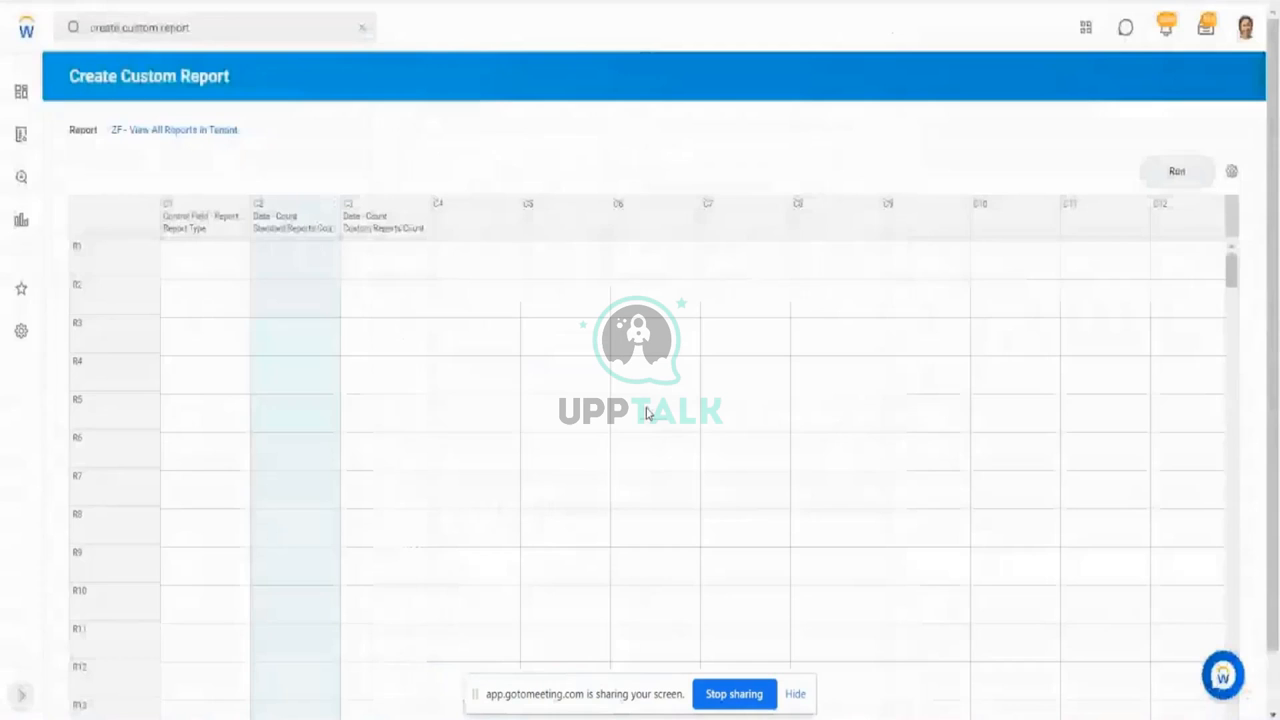
Step: Run the composite report ZF - View All Reports in Tenant
{"action": "left_click", "coordinate": [409, 228]}
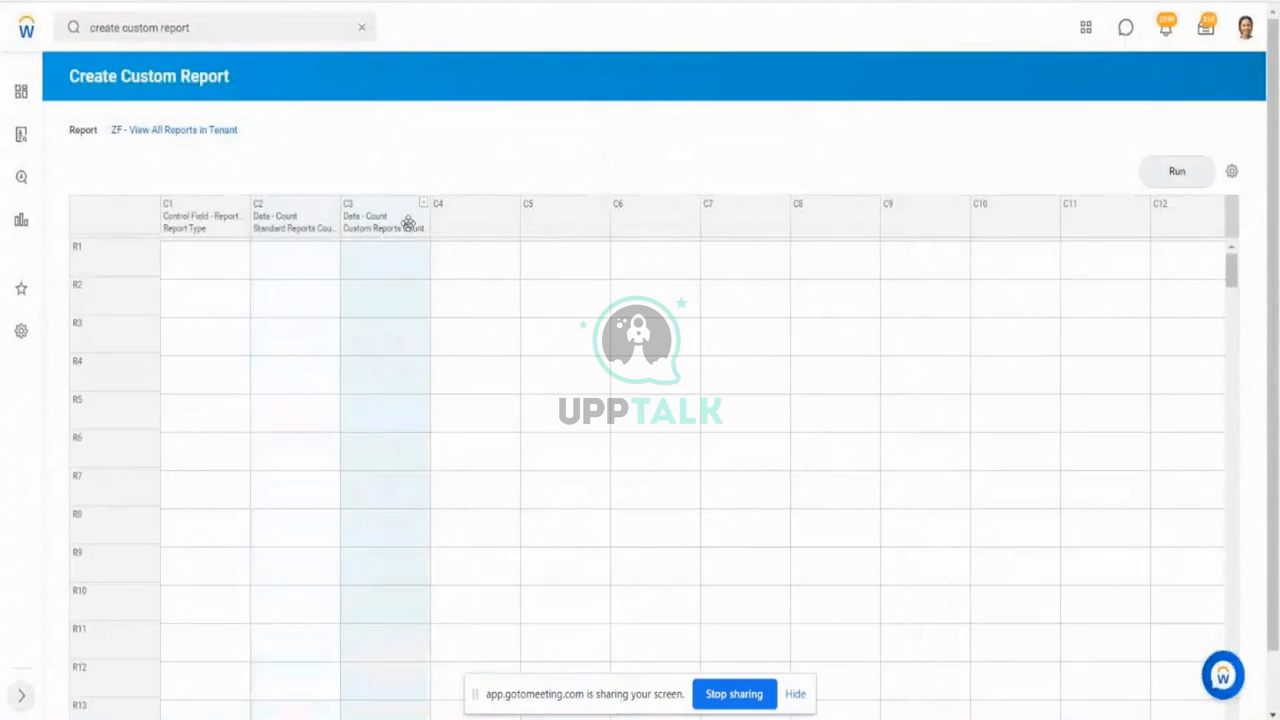
{"action": "left_click", "coordinate": [481, 222]}
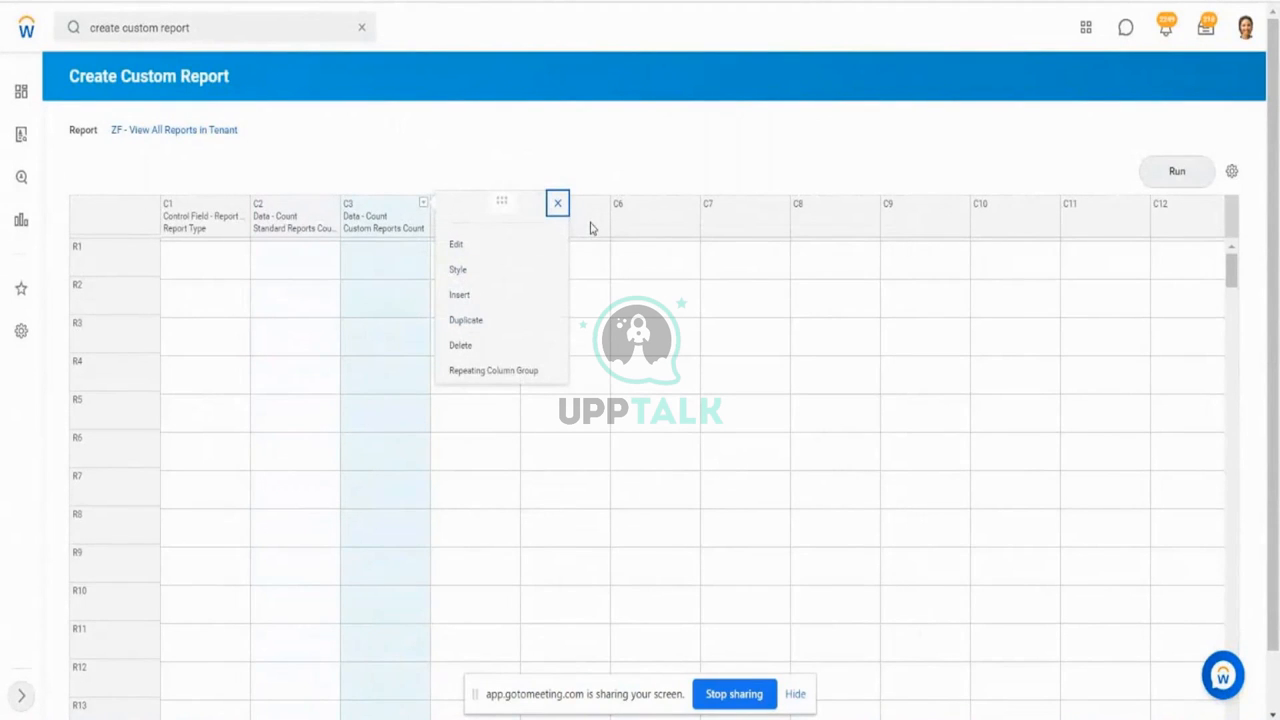
{"action": "left_click", "coordinate": [731, 103]}
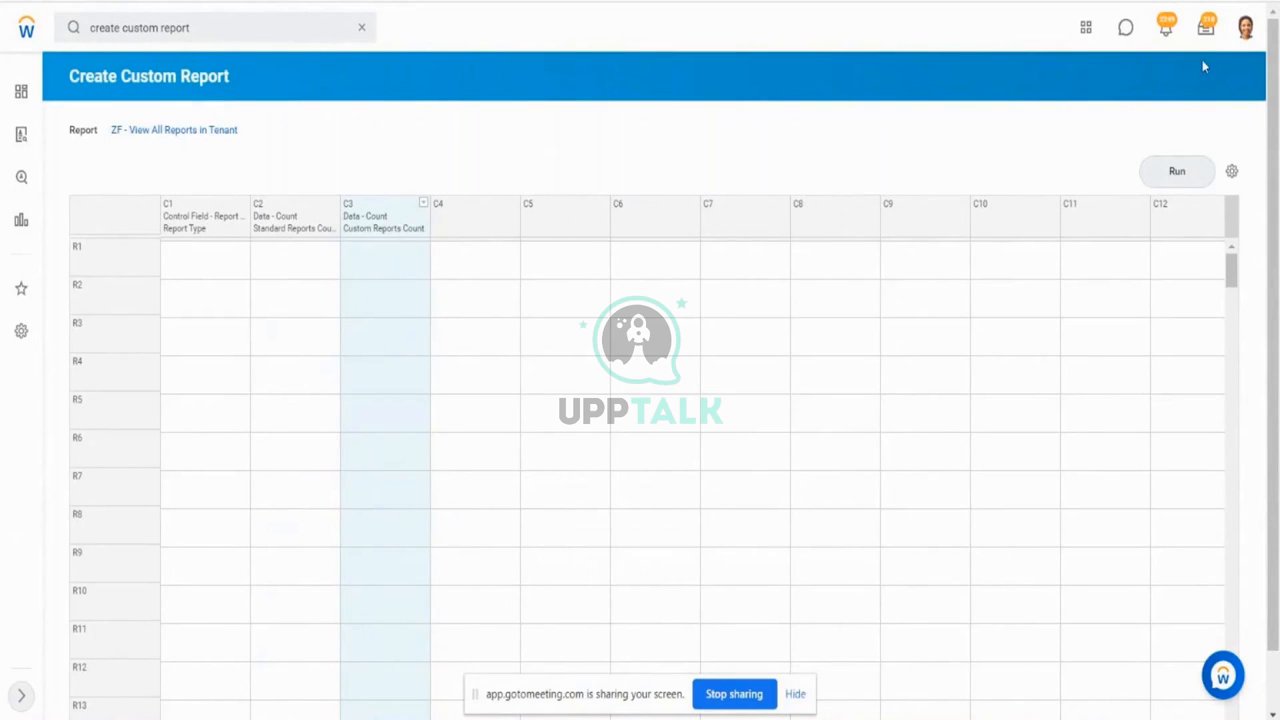
{"action": "left_click", "coordinate": [1177, 171]}
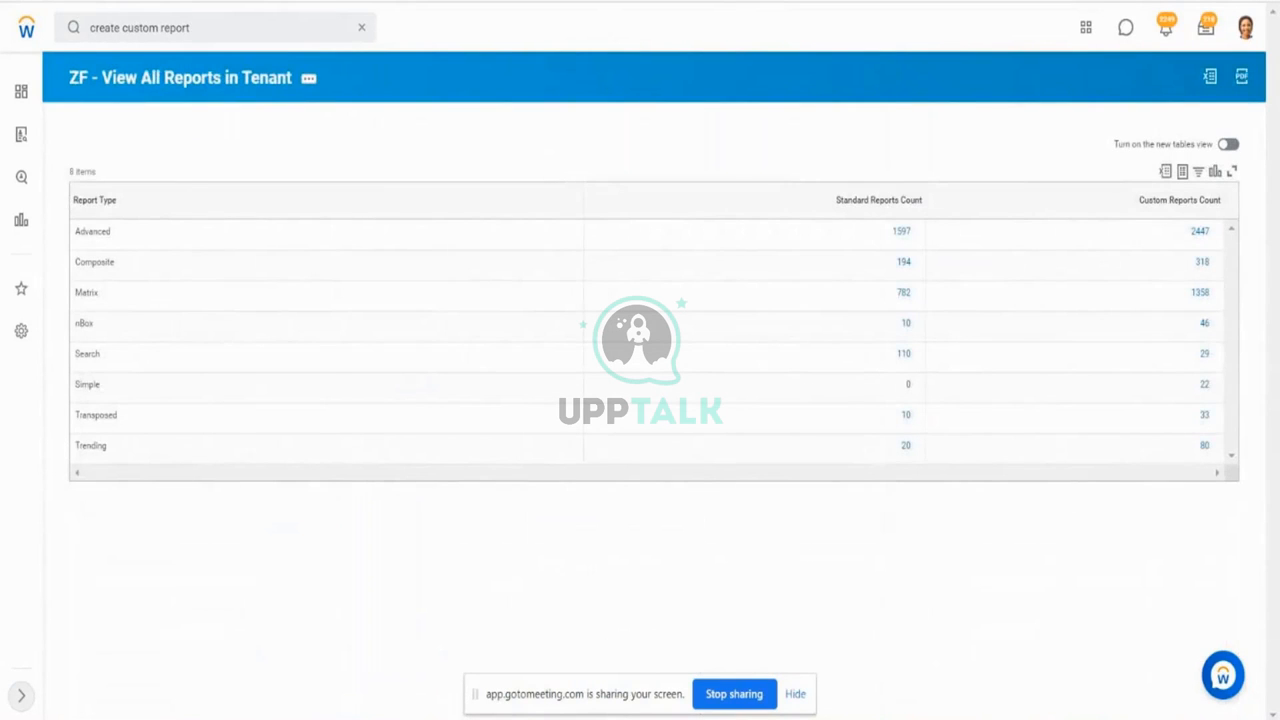
Step: Return to the definition of ZF - SubRep1 - All Standard Reports and run that matrix report
{"action": "left_click", "coordinate": [610, 2]}
{"action": "left_click", "coordinate": [1271, 38]}
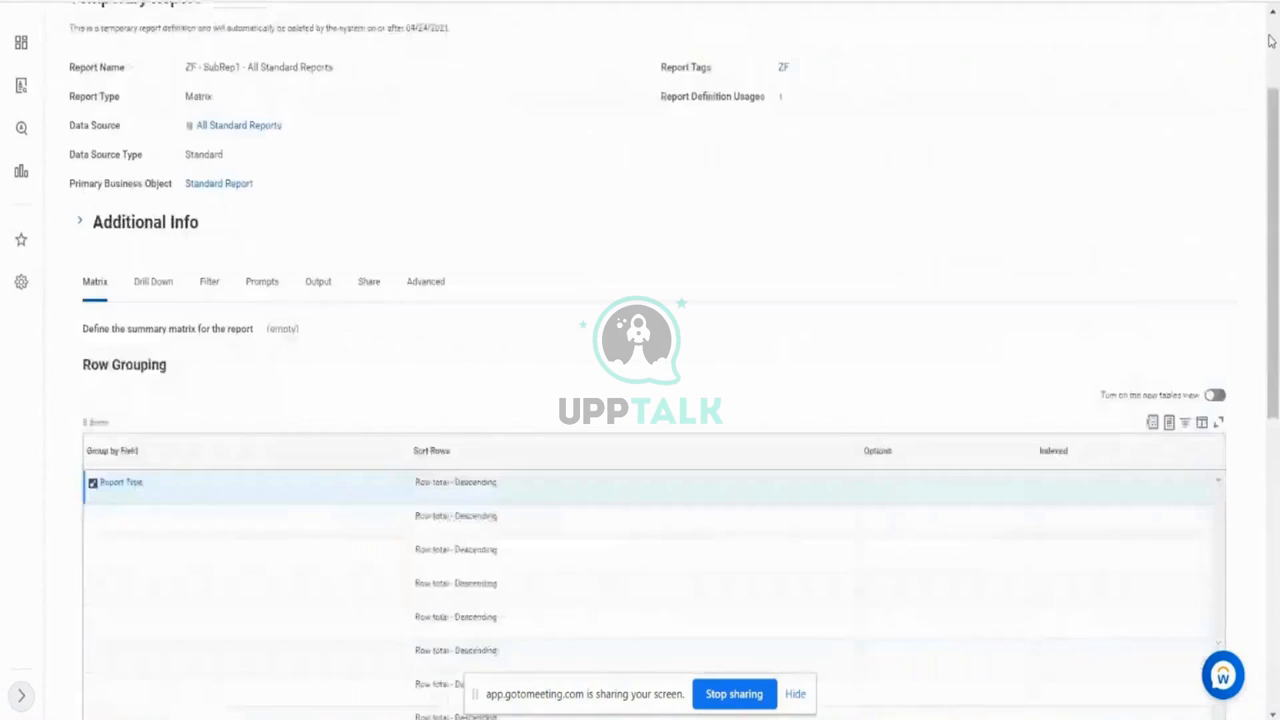
{"action": "left_click", "coordinate": [1275, 53]}
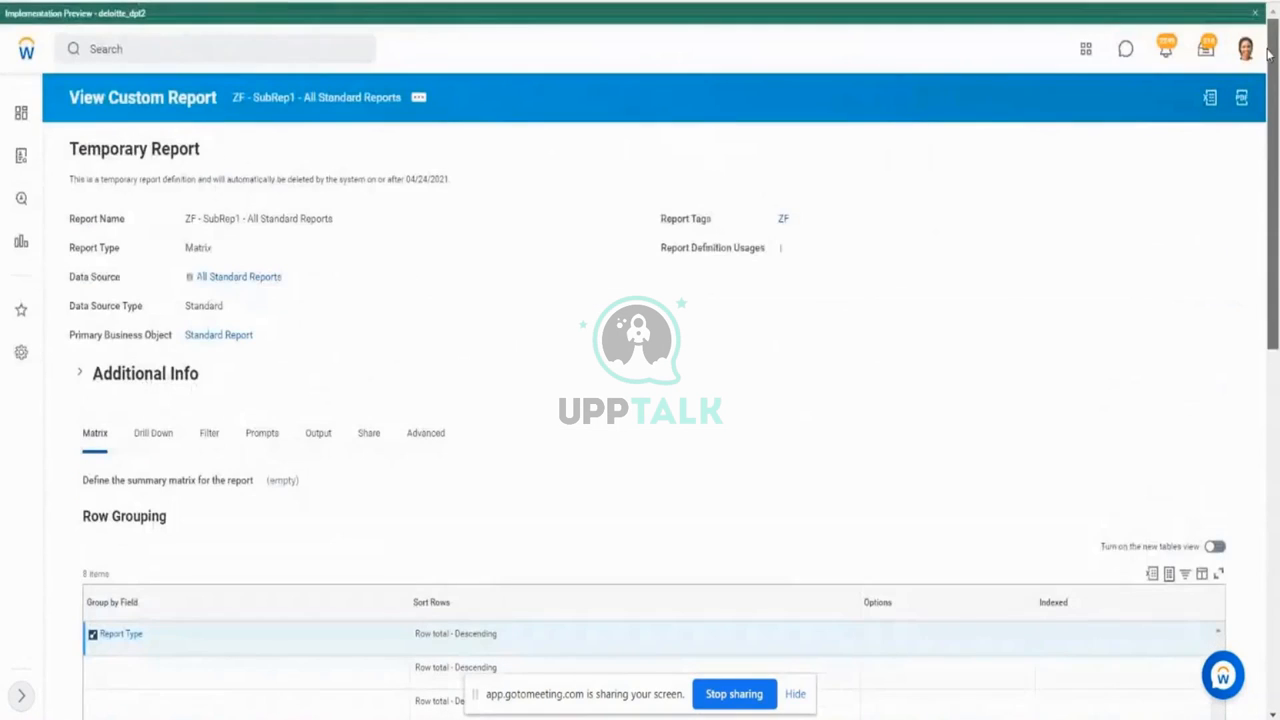
{"action": "left_click", "coordinate": [418, 97]}
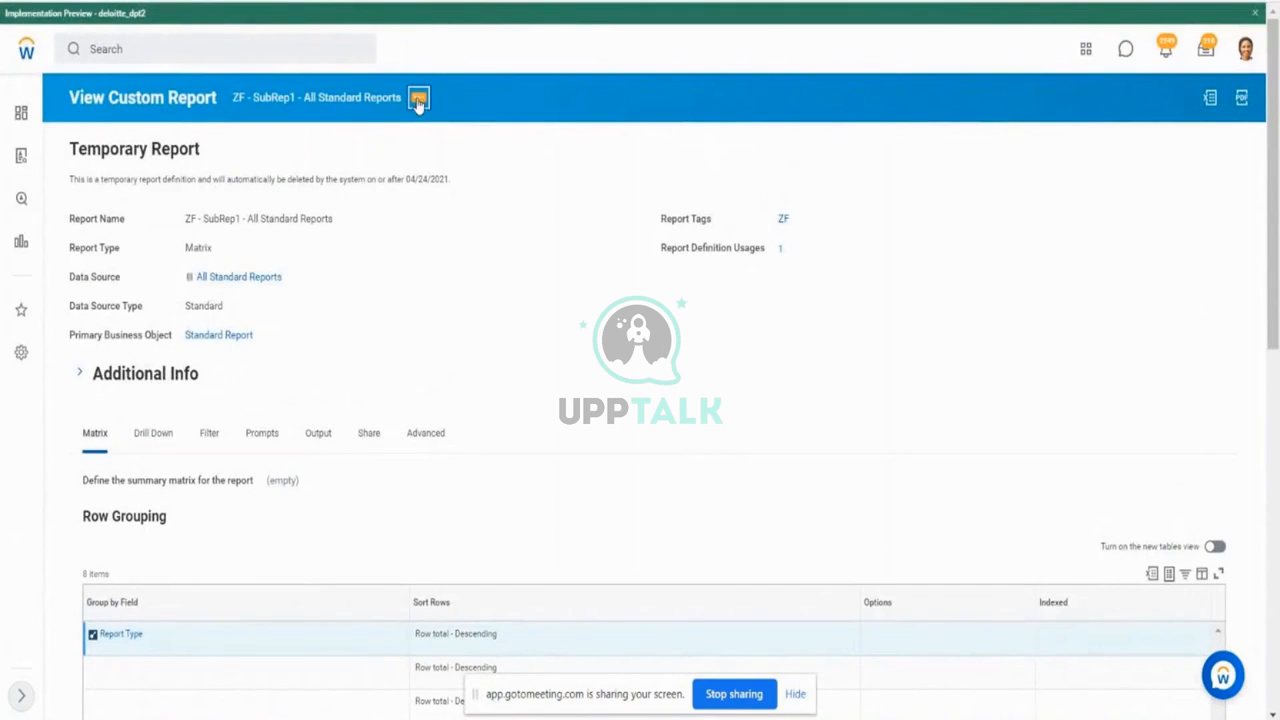
{"action": "mouse_move", "coordinate": [472, 212]}
{"action": "mouse_move", "coordinate": [478, 156]}
{"action": "left_click", "coordinate": [588, 219]}
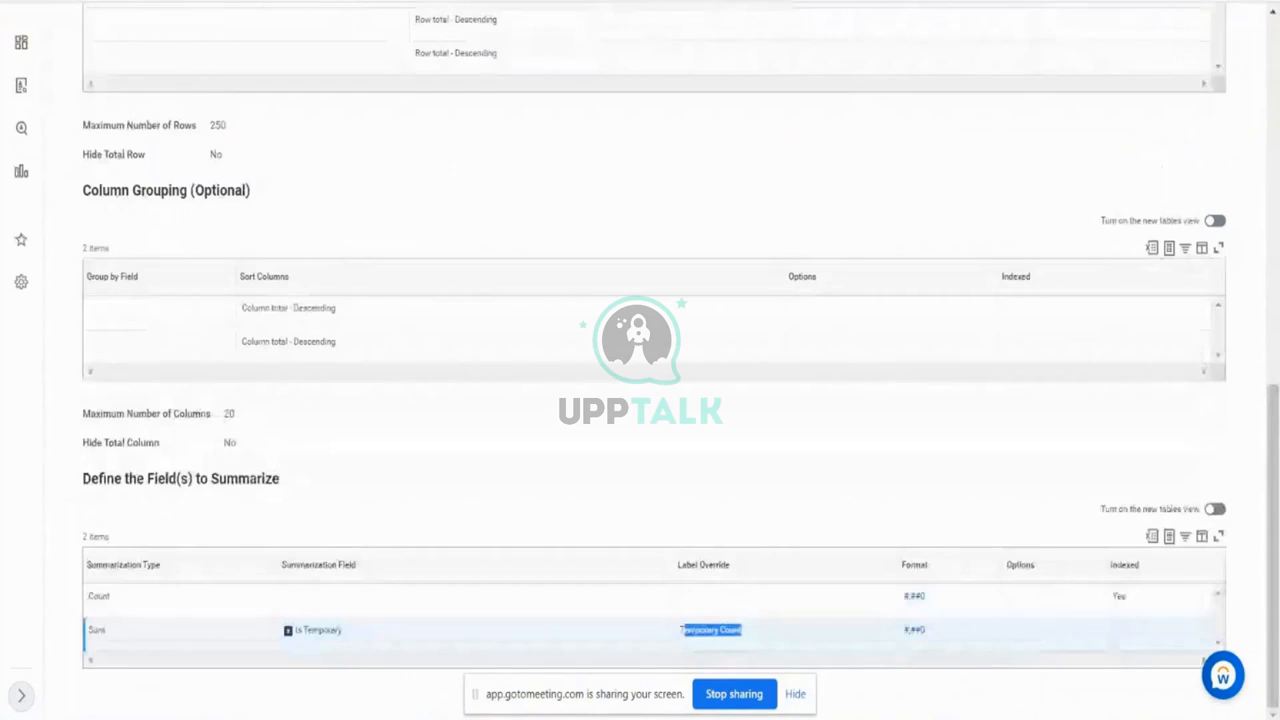
Step: Run the matrix report ZF - SubRep2 - All Custom Reports from its definition
{"action": "scroll", "coordinate": [628, 94], "scroll_direction": "up", "scroll_amount": 10}
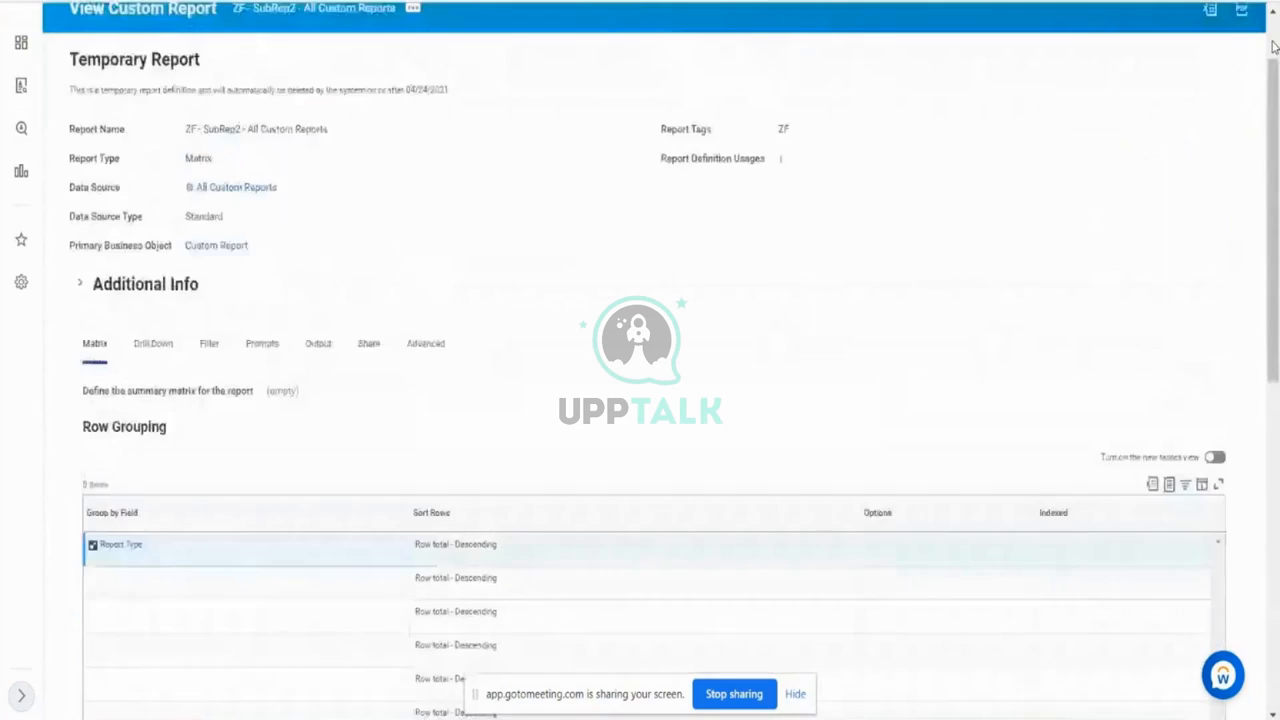
{"action": "left_click", "coordinate": [412, 97]}
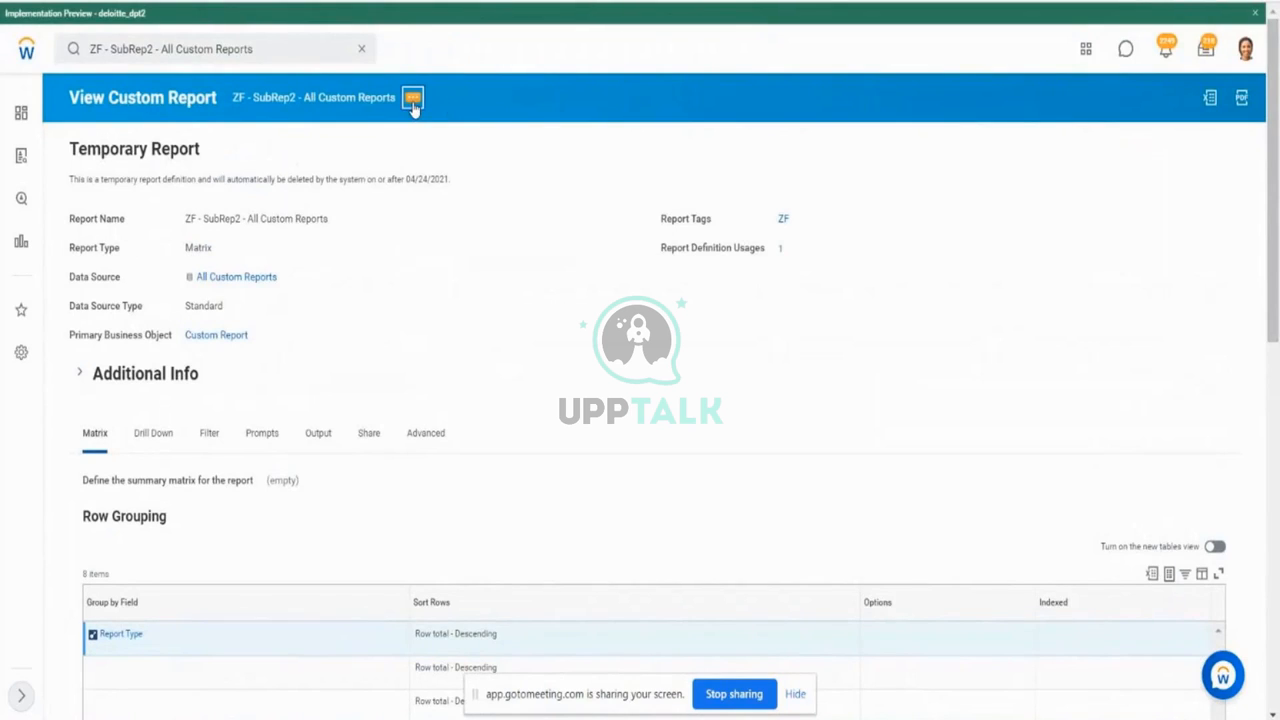
{"action": "mouse_move", "coordinate": [463, 200]}
{"action": "mouse_move", "coordinate": [531, 167]}
{"action": "left_click", "coordinate": [576, 215]}
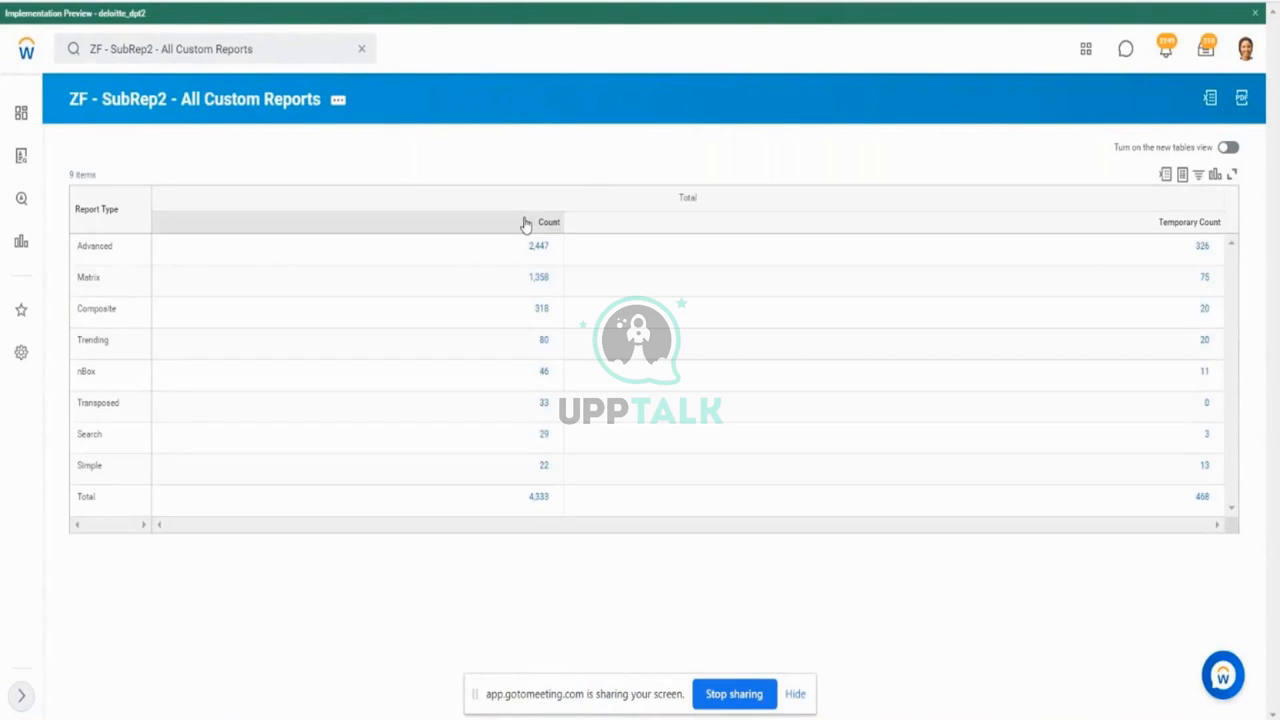
Step: Compare the composite report's counts for the Advanced report type with the Count column of the sub-report results
{"action": "left_click_drag", "start_coordinate": [525, 224], "coordinate": [548, 310]}
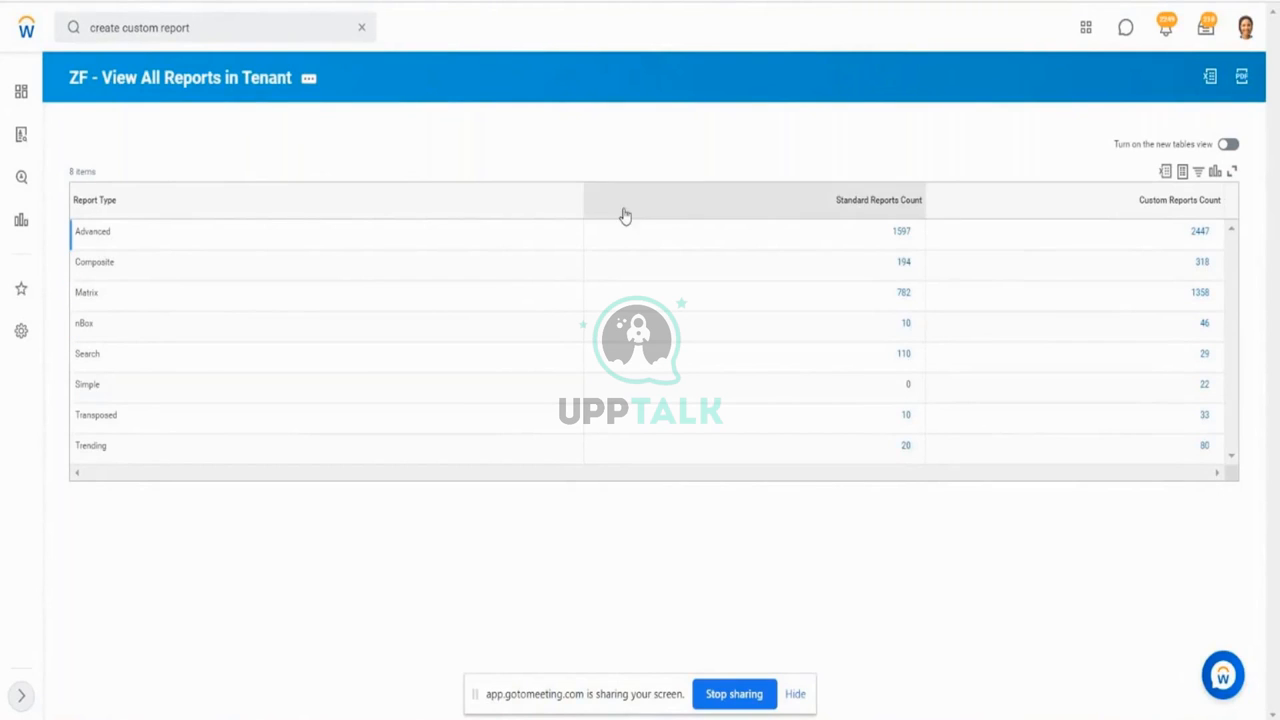
{"action": "left_click_drag", "start_coordinate": [80, 231], "coordinate": [107, 228]}
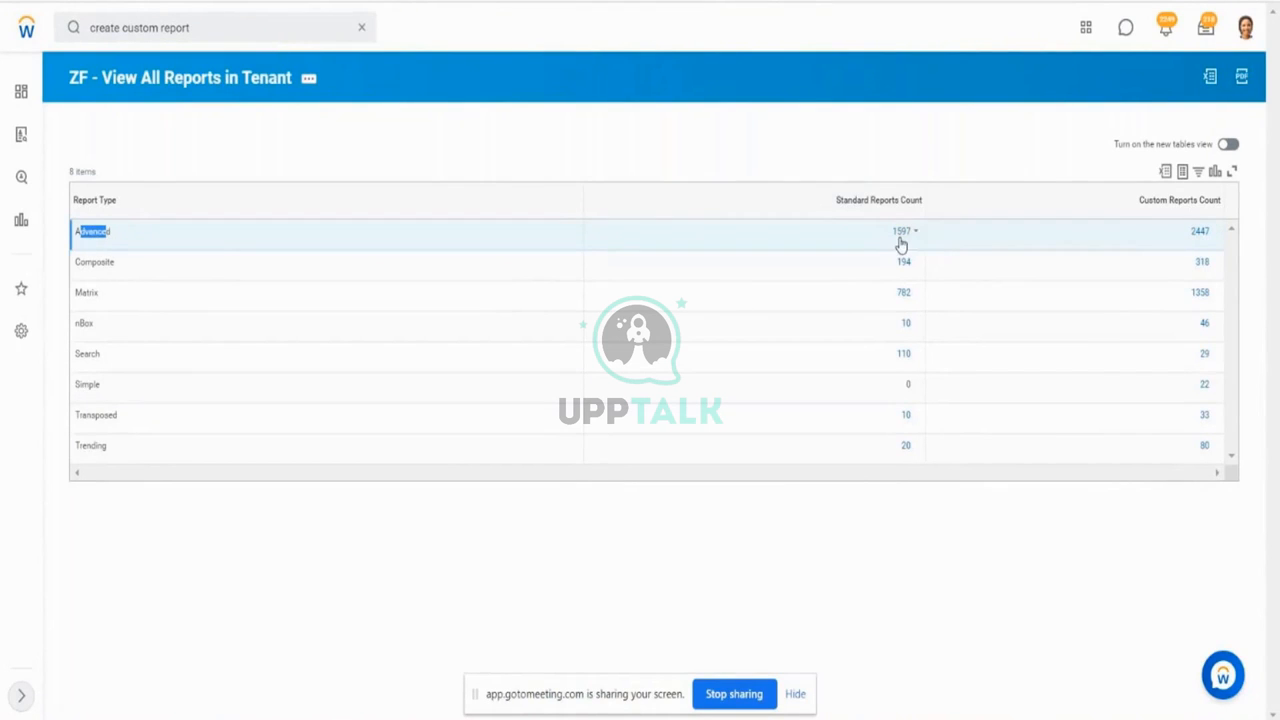
{"action": "left_click_drag", "start_coordinate": [862, 212], "coordinate": [906, 204]}
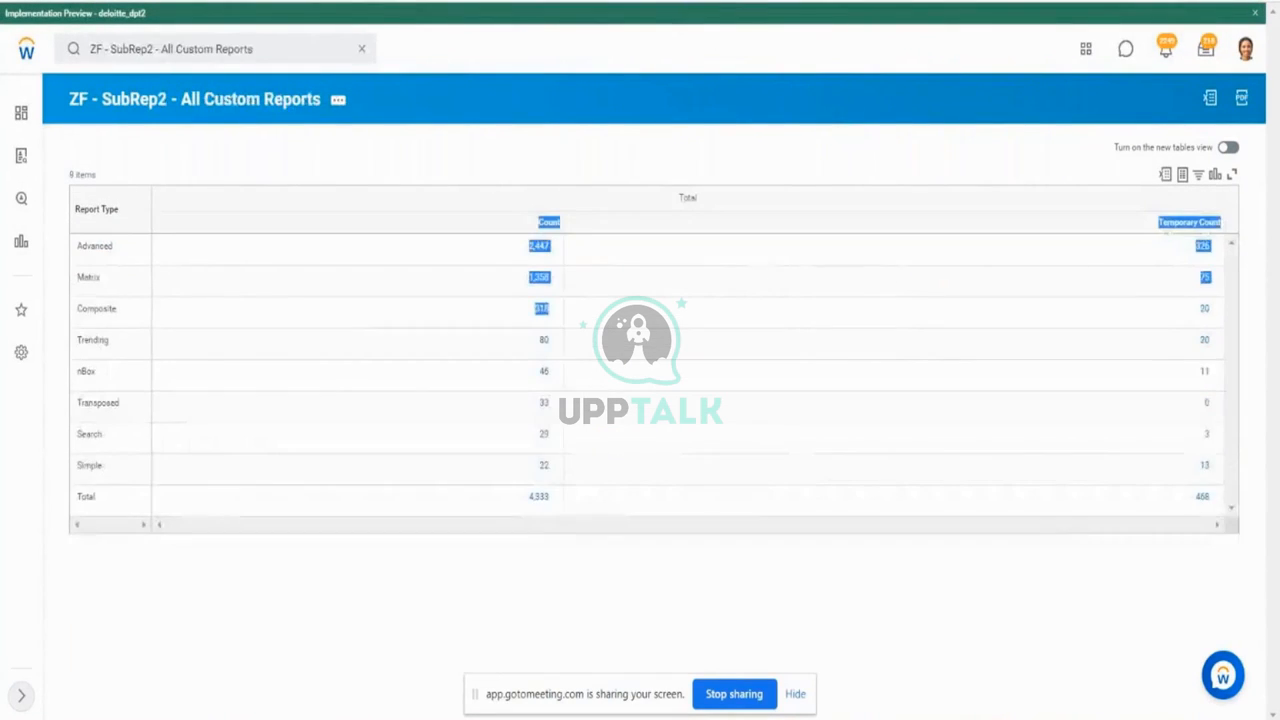
{"action": "left_click", "coordinate": [898, 158]}
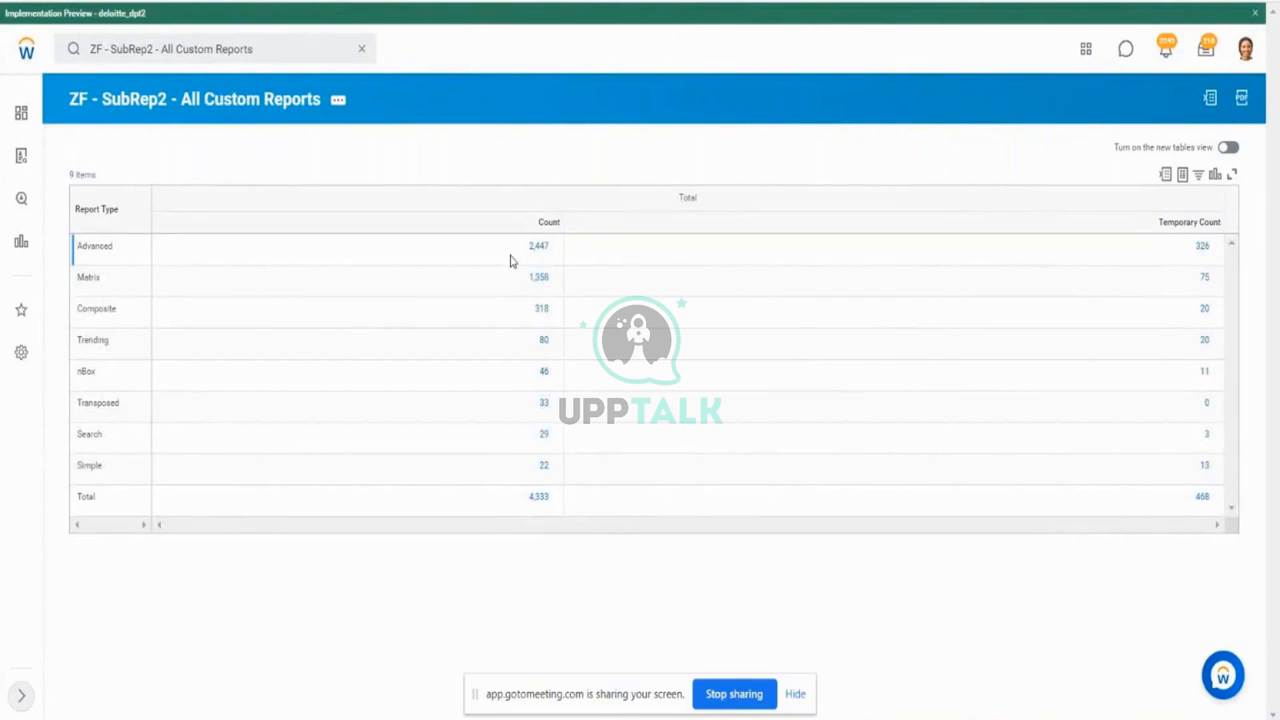
{"action": "left_click_drag", "start_coordinate": [527, 250], "coordinate": [557, 257]}
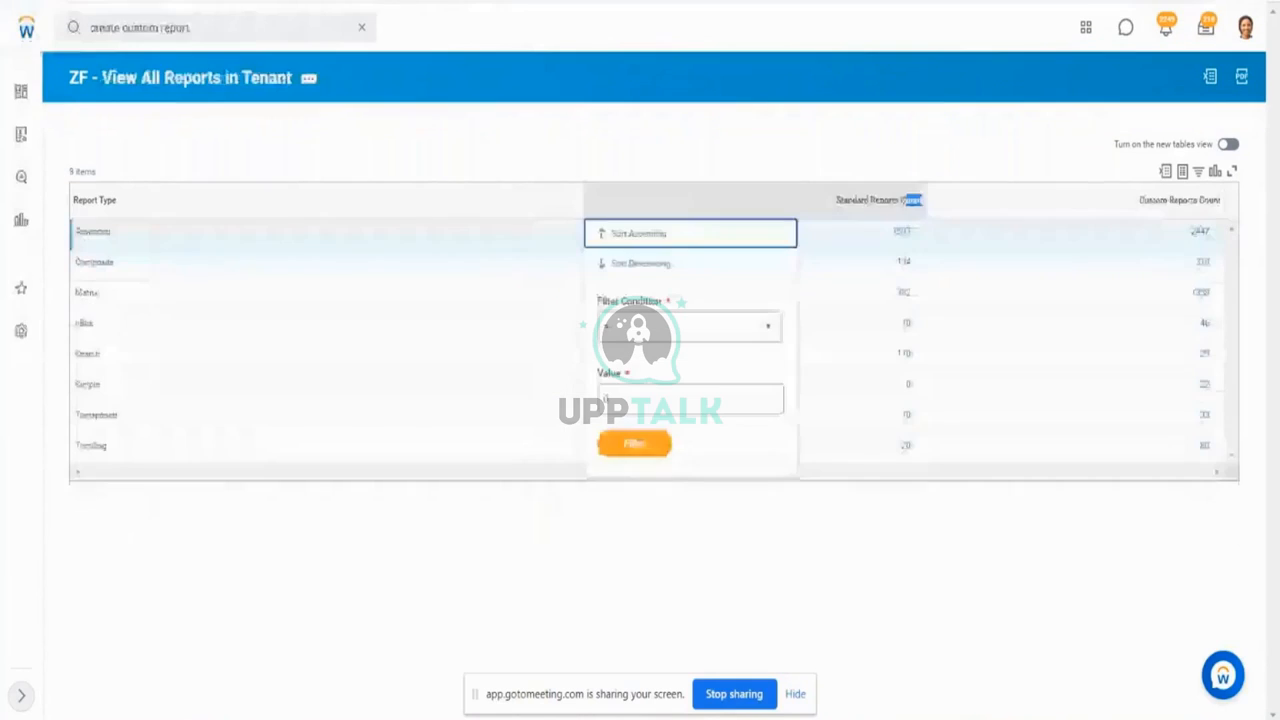
{"action": "left_click_drag", "start_coordinate": [1177, 246], "coordinate": [1214, 246]}
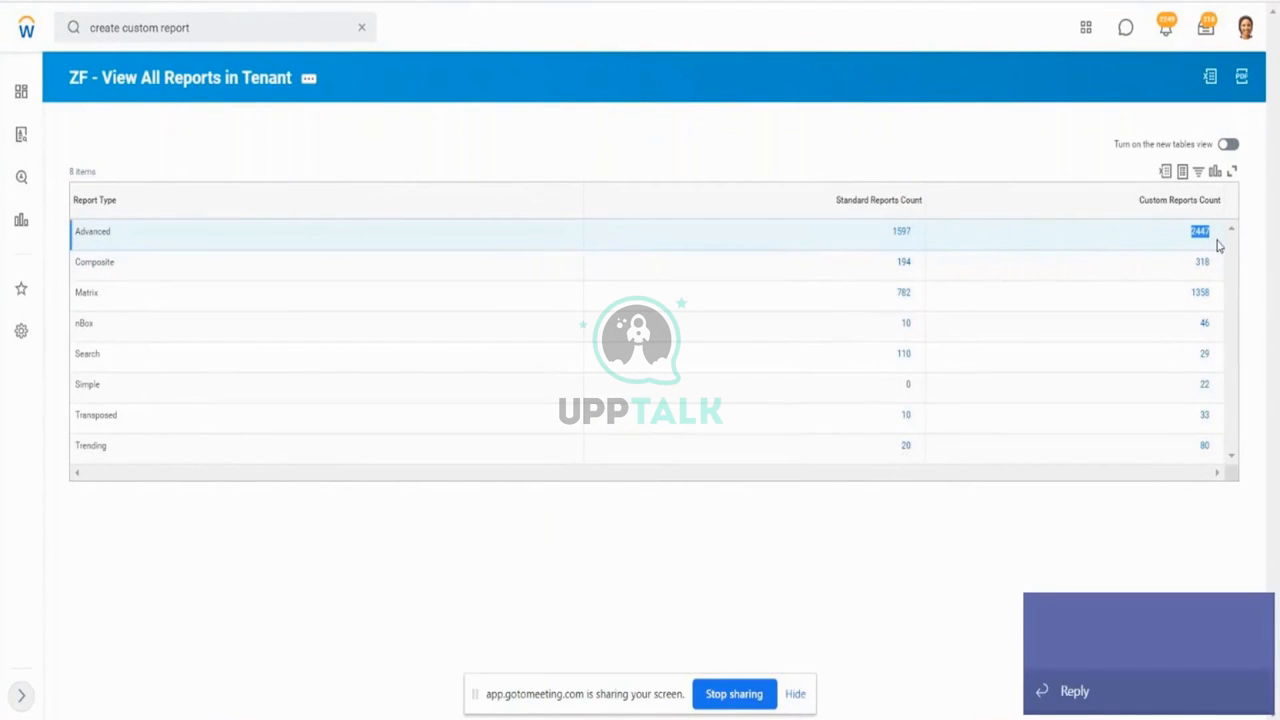
{"action": "left_click", "coordinate": [1259, 621]}
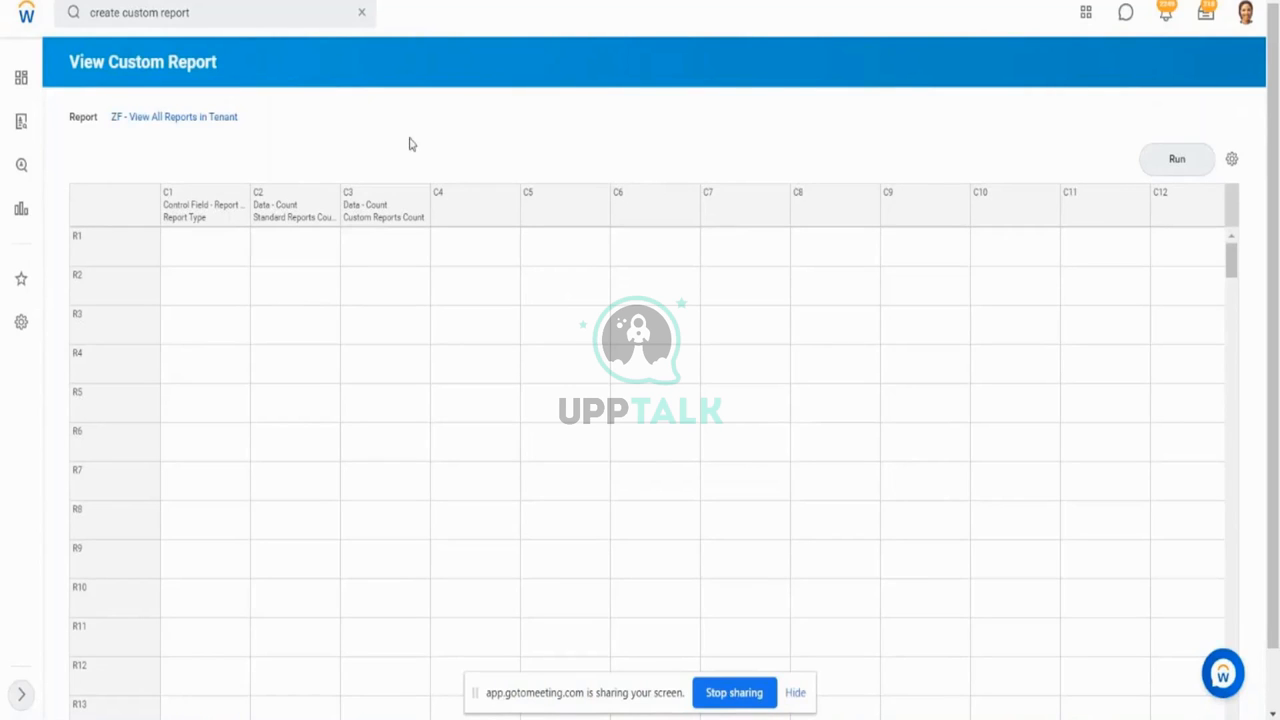
Step: Define column C4 of the composite report as an Empty column named Empty Column
{"action": "left_click", "coordinate": [1170, 161]}
{"action": "left_click", "coordinate": [302, 209]}
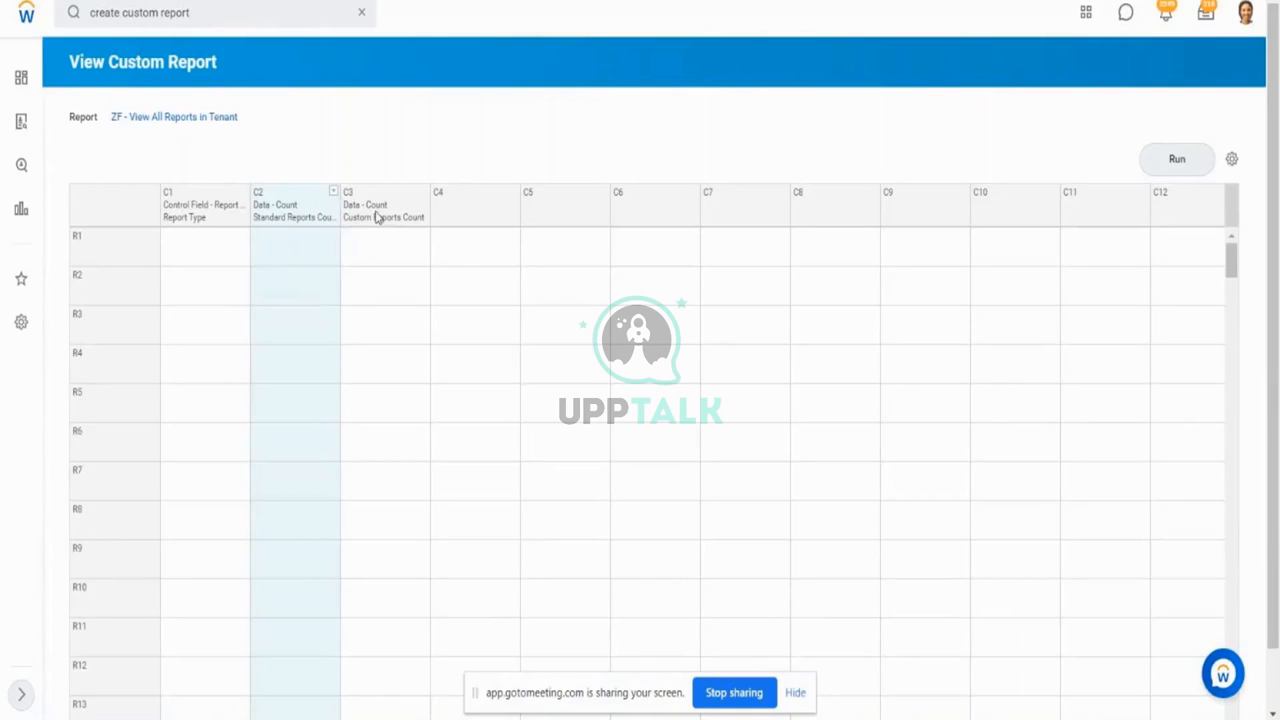
{"action": "left_click", "coordinate": [393, 218]}
{"action": "left_click", "coordinate": [477, 215]}
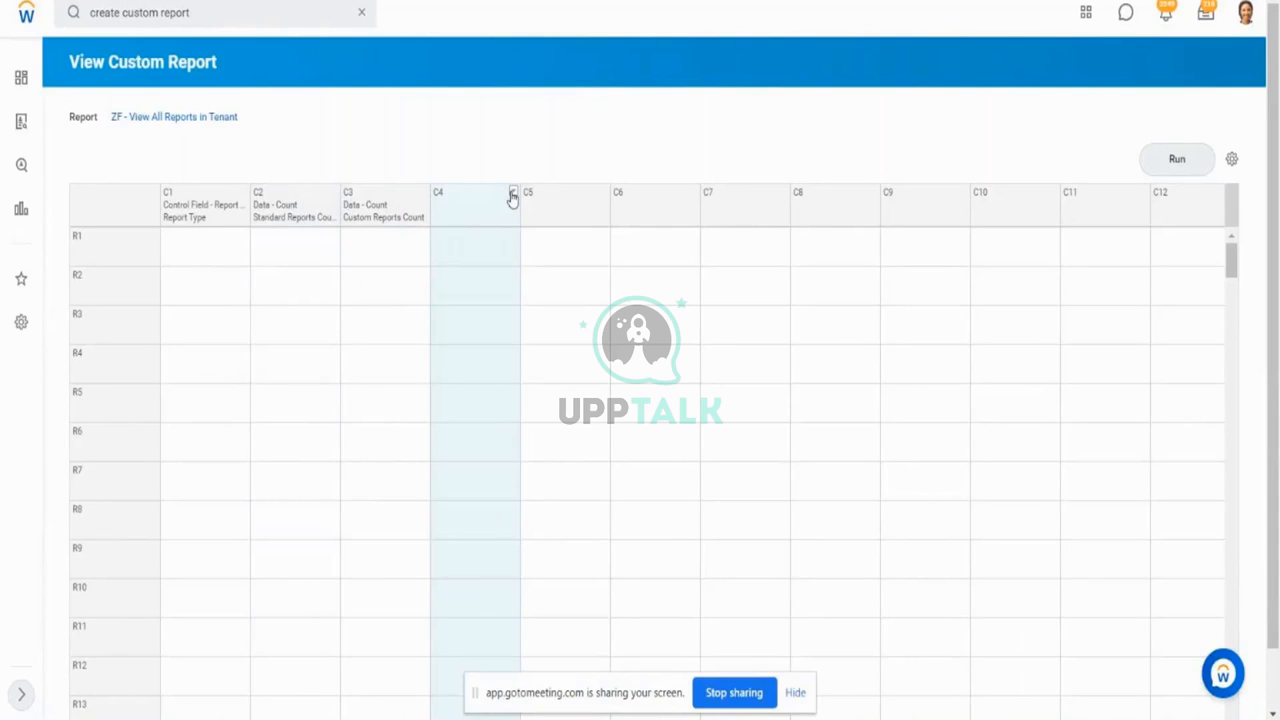
{"action": "left_click", "coordinate": [512, 193]}
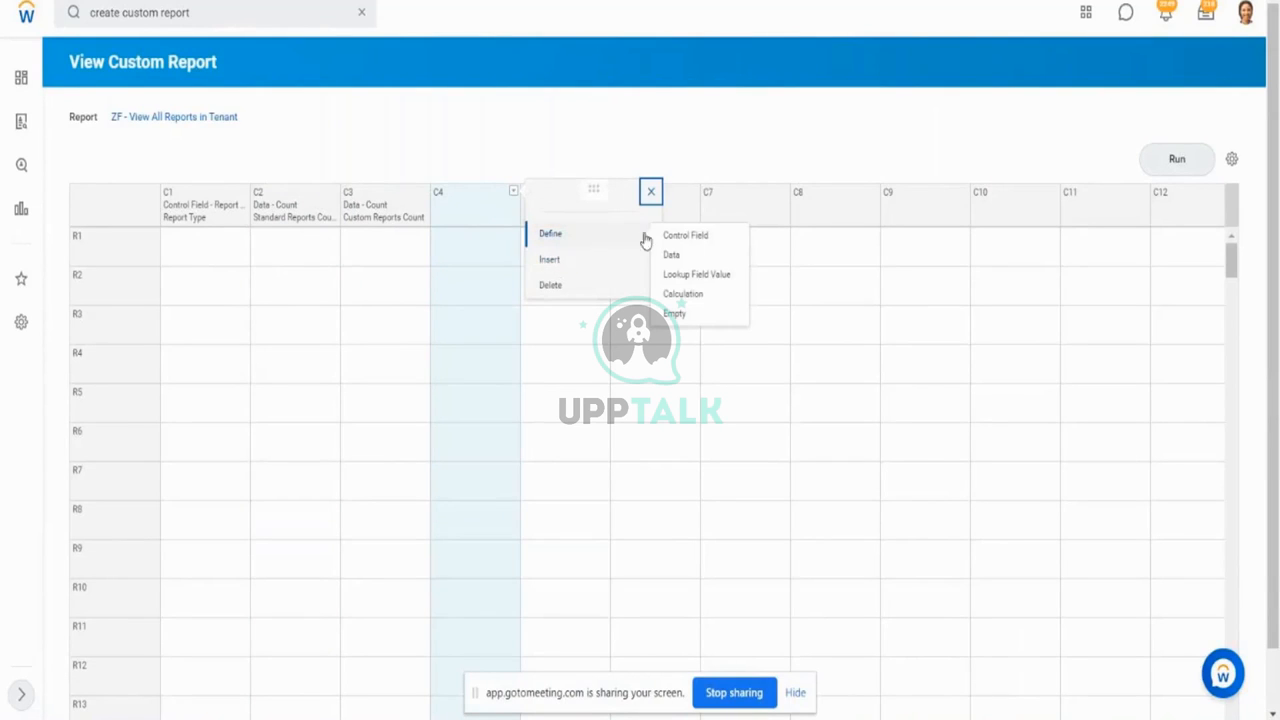
{"action": "left_click", "coordinate": [675, 316]}
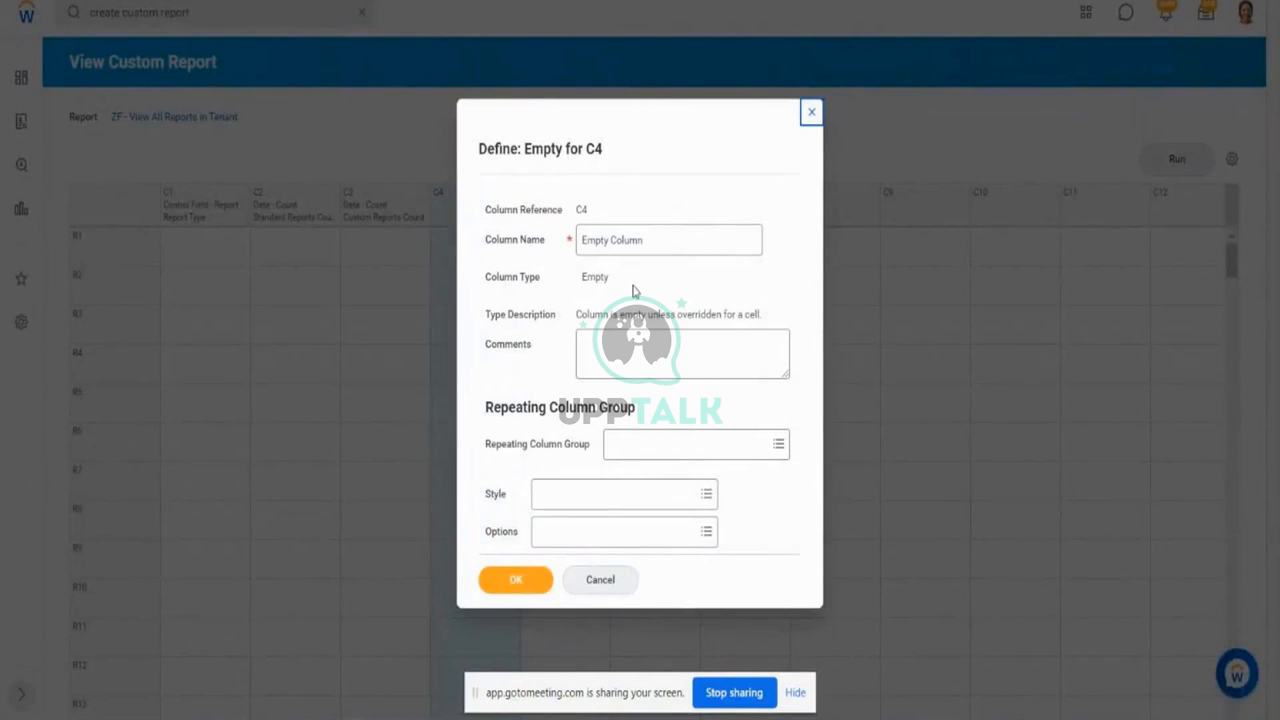
{"action": "left_click", "coordinate": [671, 247]}
{"action": "left_click", "coordinate": [520, 580]}
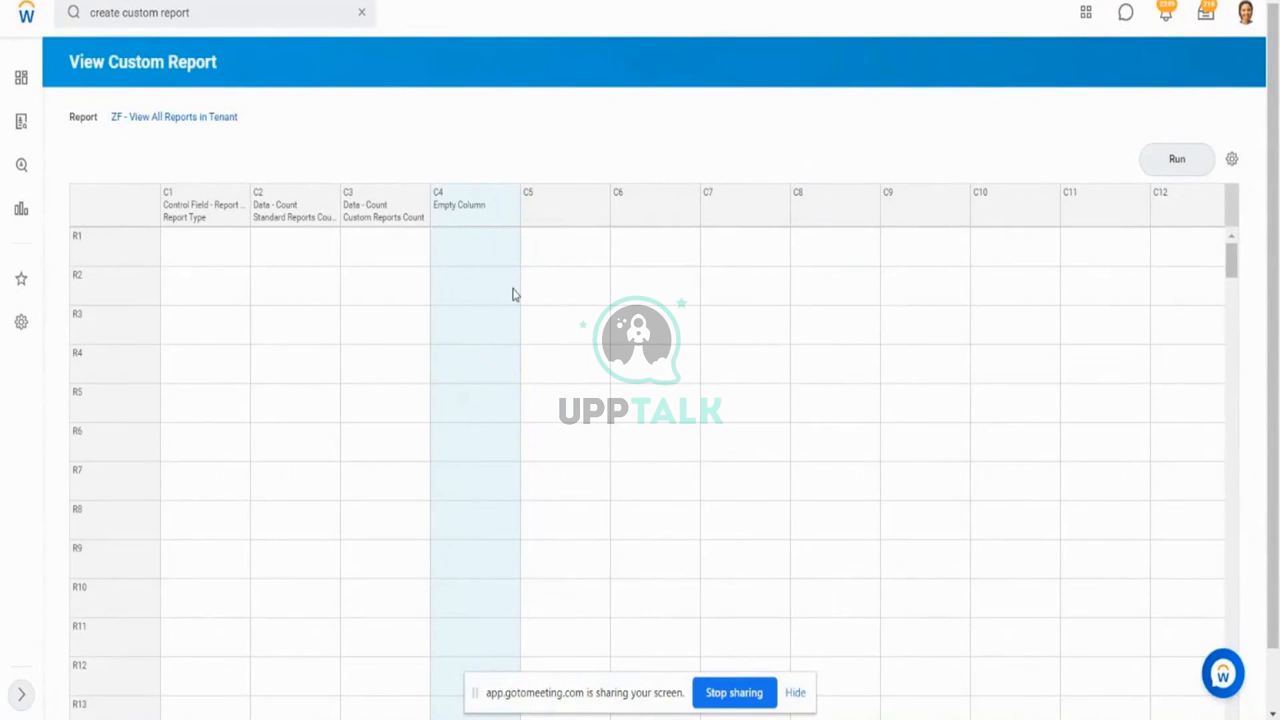
Step: Start a Calculation definition for column C5 and name the column Total Report Count
{"action": "left_click", "coordinate": [566, 209]}
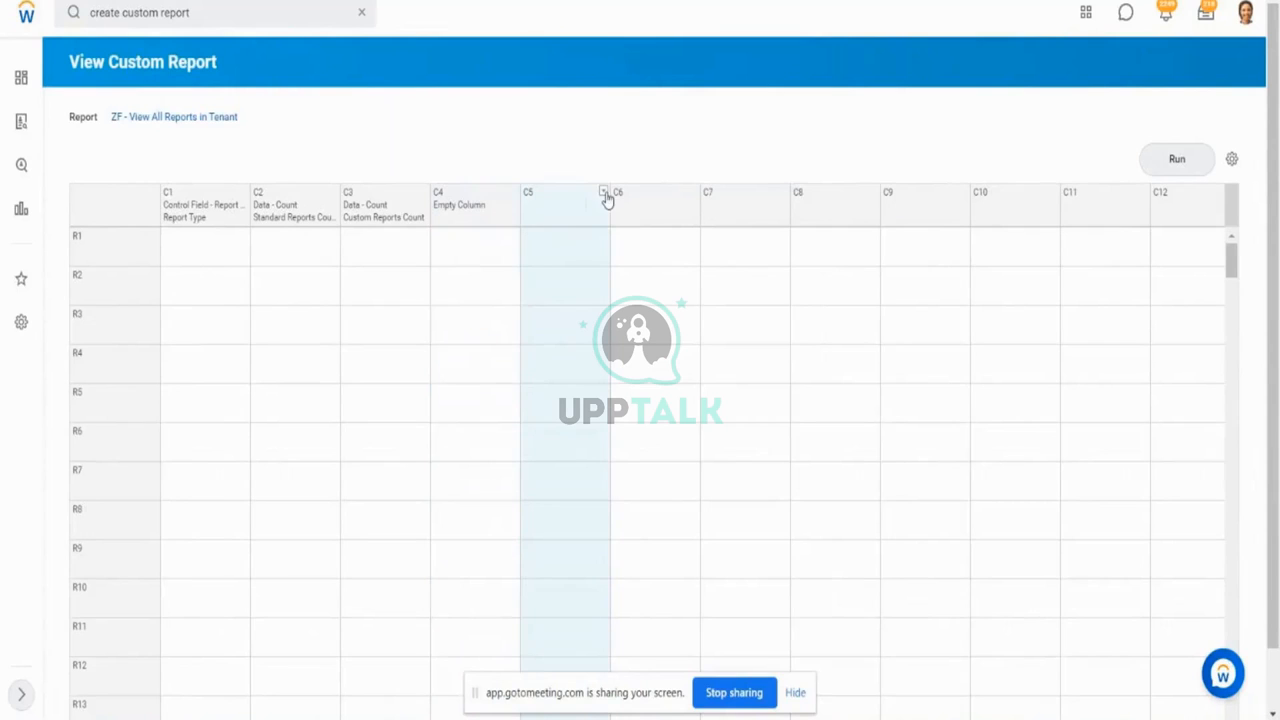
{"action": "left_click", "coordinate": [604, 192]}
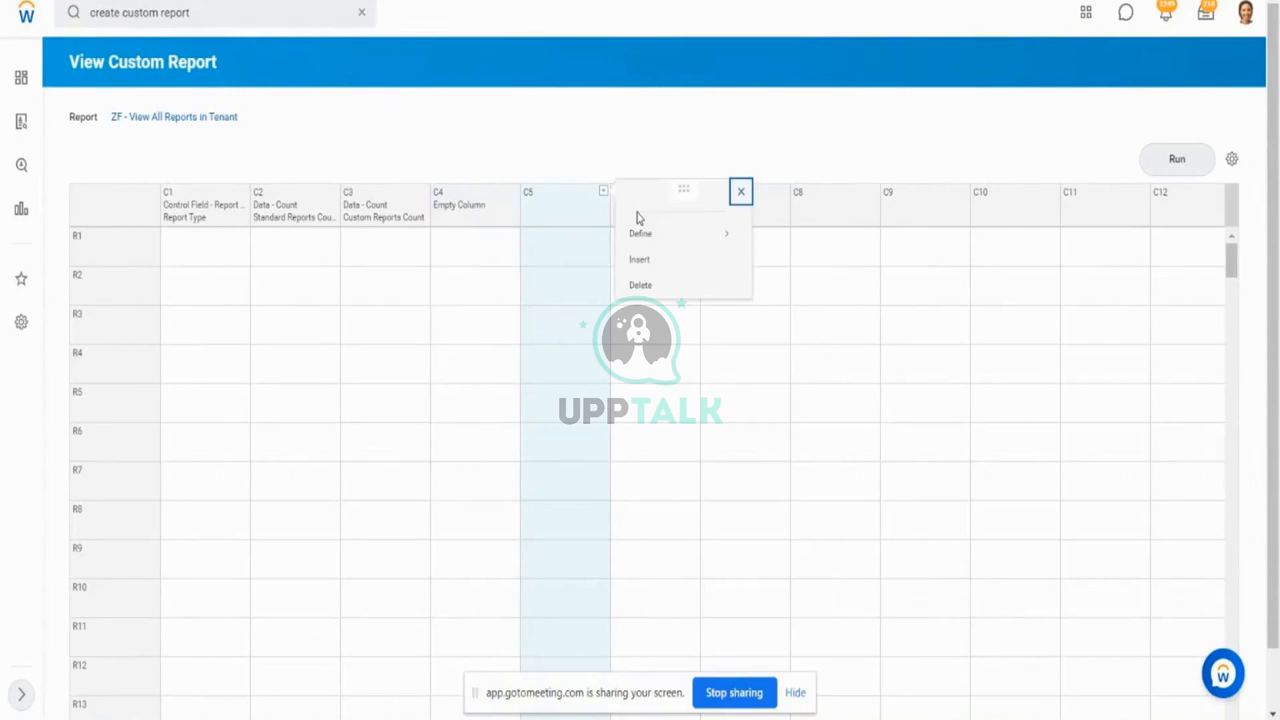
{"action": "mouse_move", "coordinate": [638, 240]}
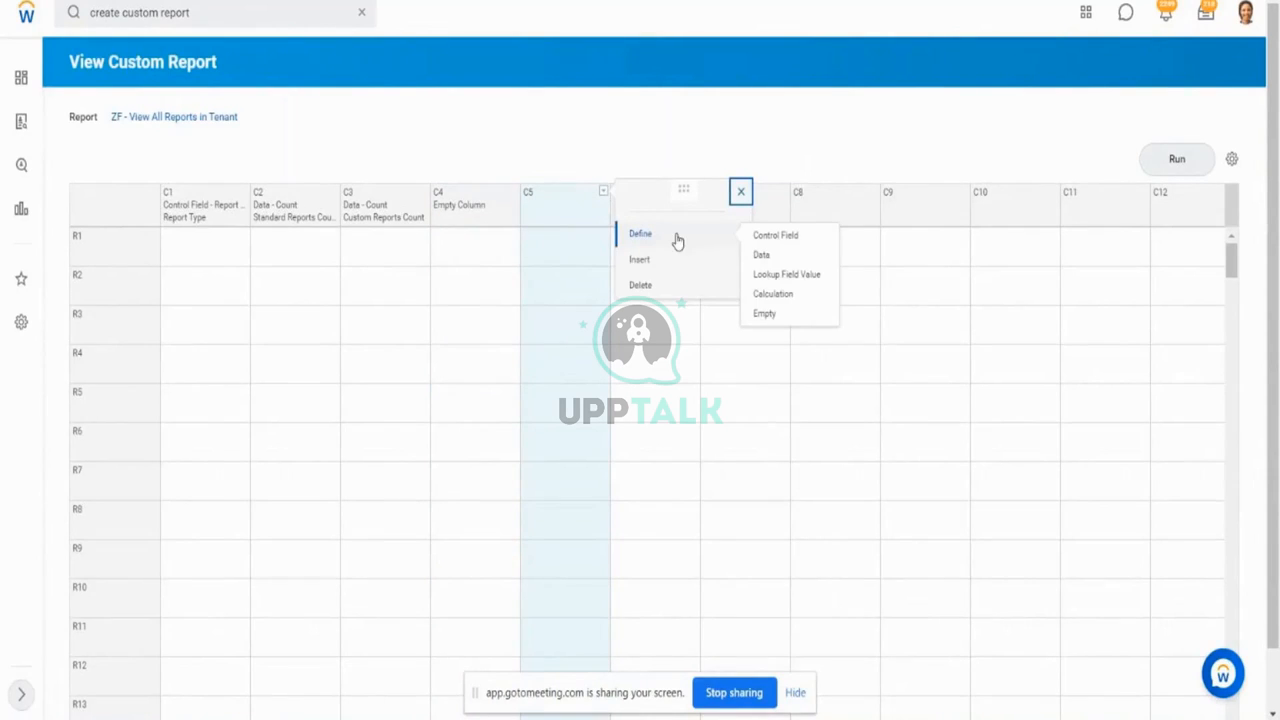
{"action": "left_click", "coordinate": [772, 294]}
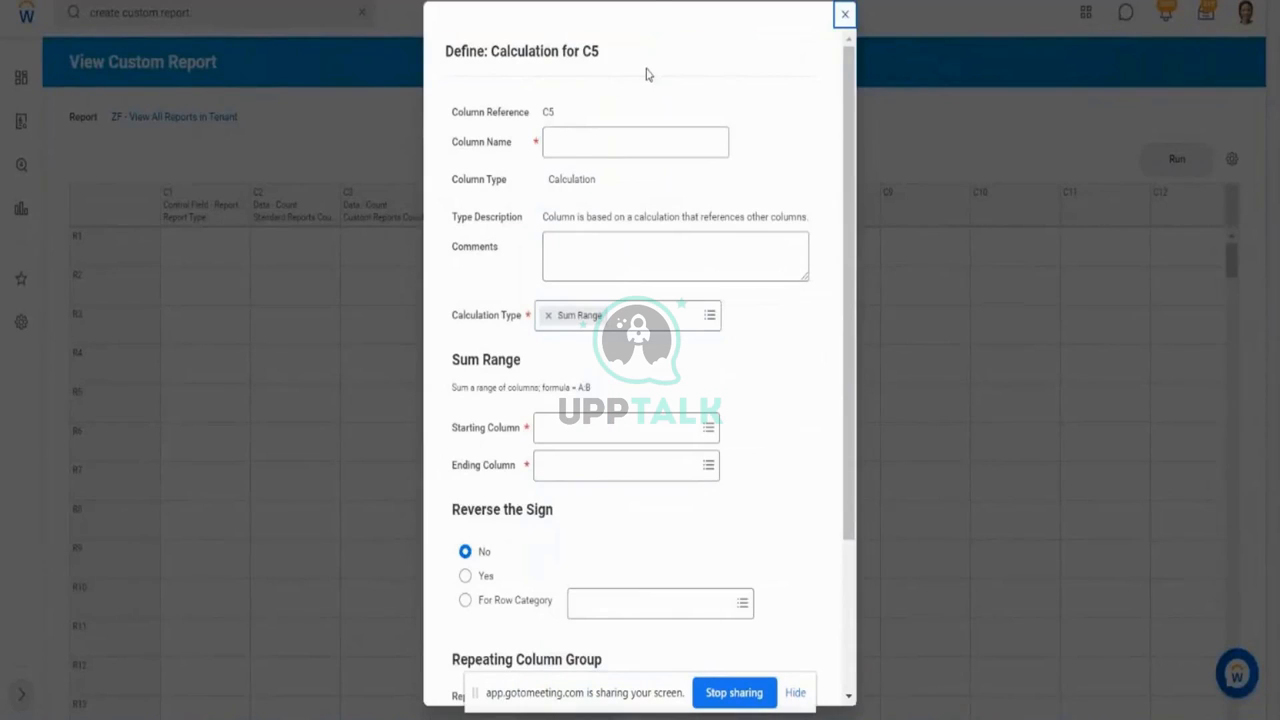
{"action": "left_click", "coordinate": [594, 144]}
{"action": "type", "text": "Total Cou"}
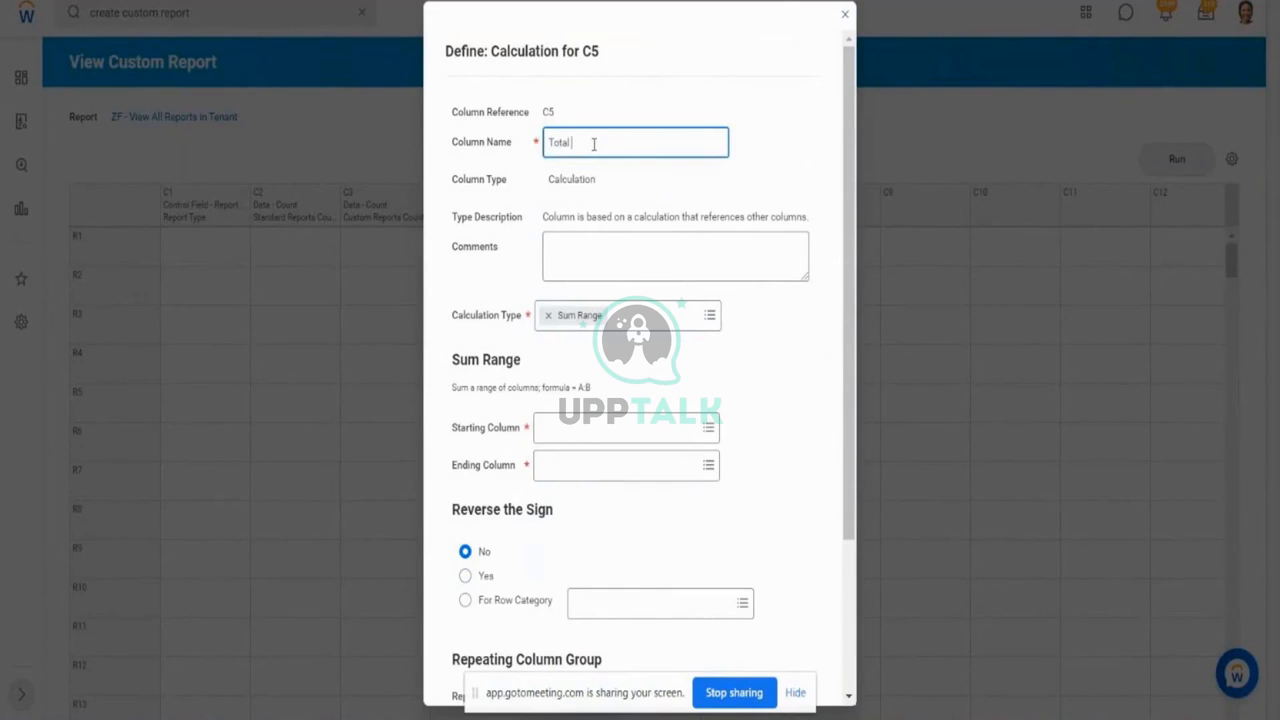
{"action": "key", "text": "BackSpace"}
{"action": "key", "text": "BackSpace"}
{"action": "key", "text": "BackSpace"}
{"action": "type", "text": "Report Count"}
Step: Set up C5 as a Sum Range calculation with C2 as the starting column and C3 as the ending column
{"action": "left_click", "coordinate": [709, 316]}
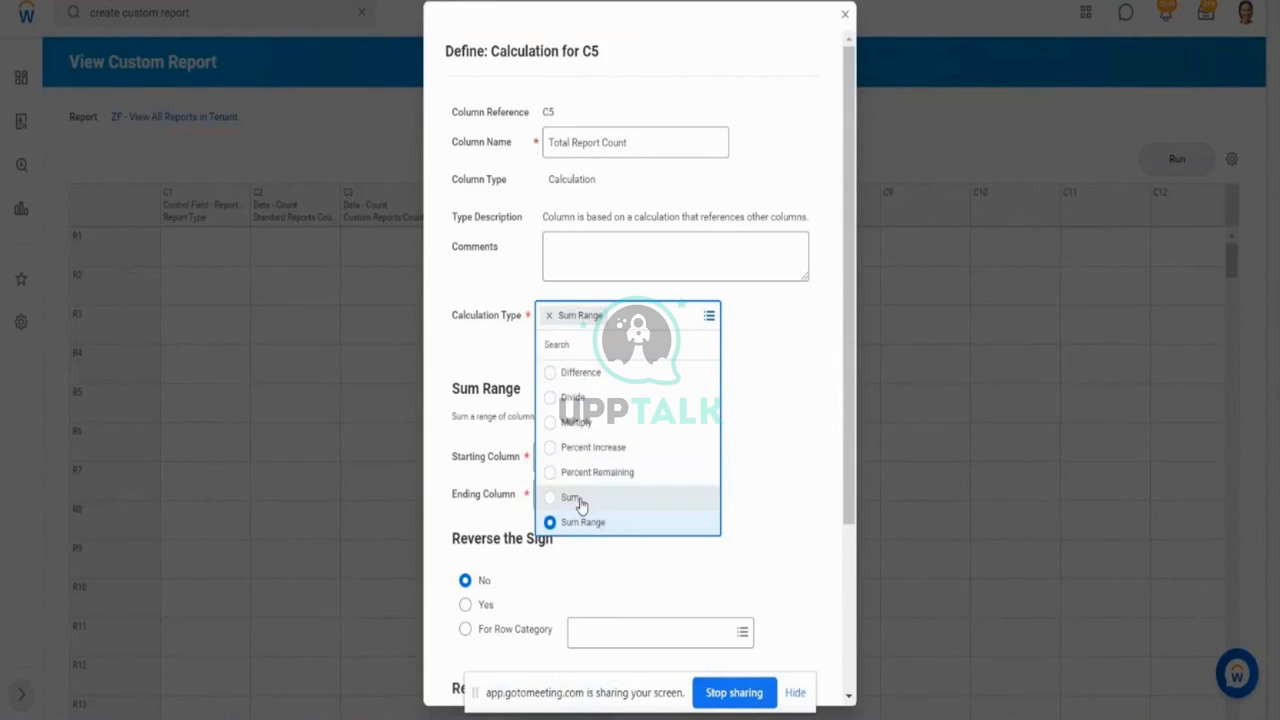
{"action": "left_click", "coordinate": [797, 390]}
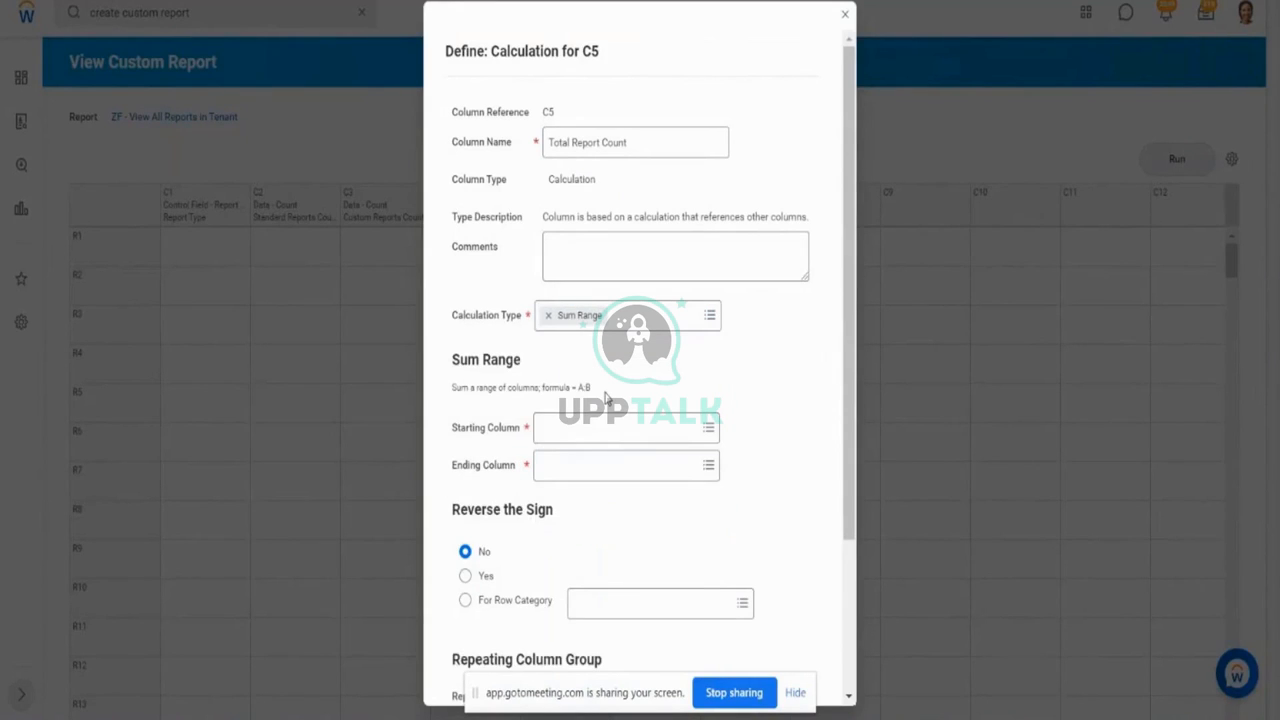
{"action": "left_click", "coordinate": [566, 430]}
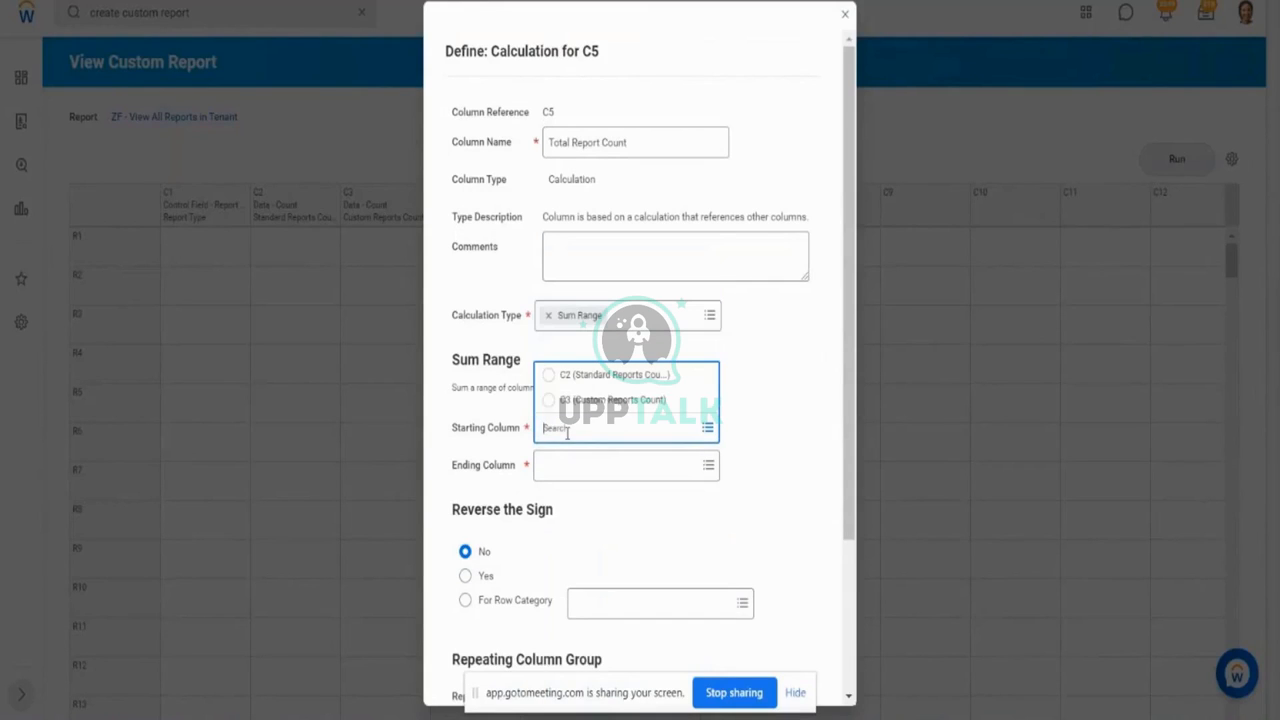
{"action": "left_click", "coordinate": [587, 385]}
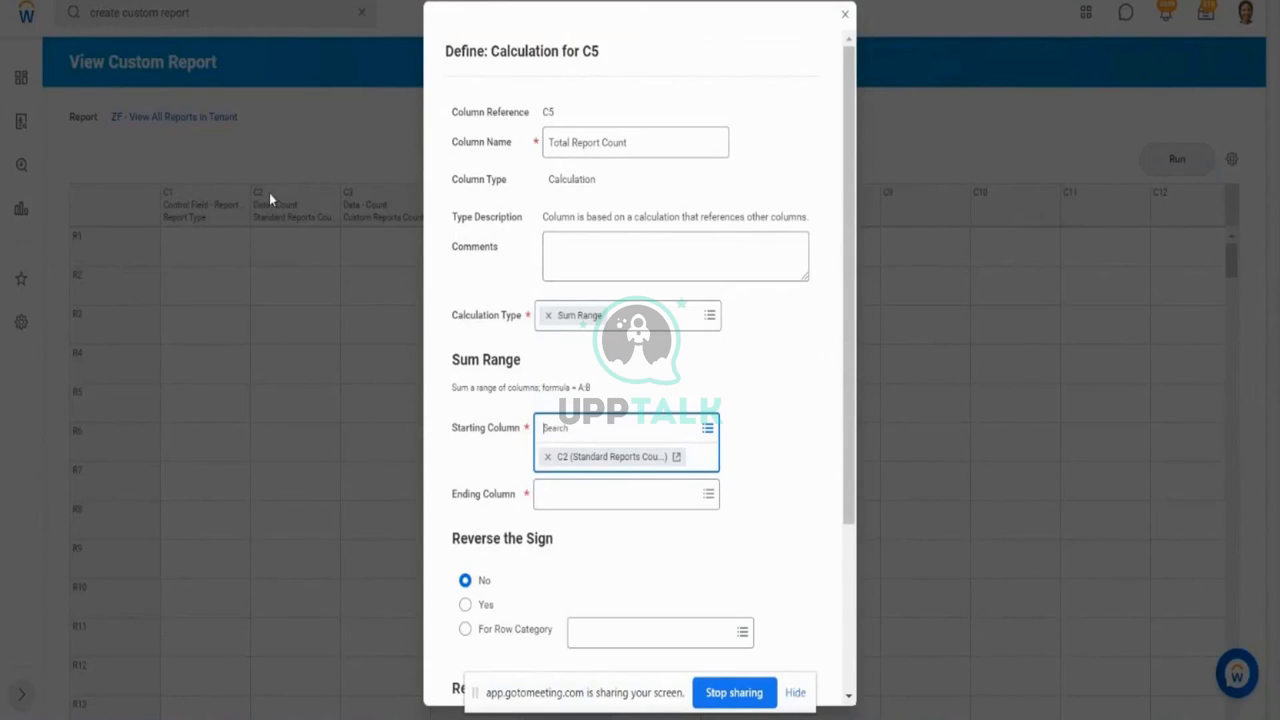
{"action": "left_click", "coordinate": [708, 494]}
{"action": "left_click", "coordinate": [710, 478]}
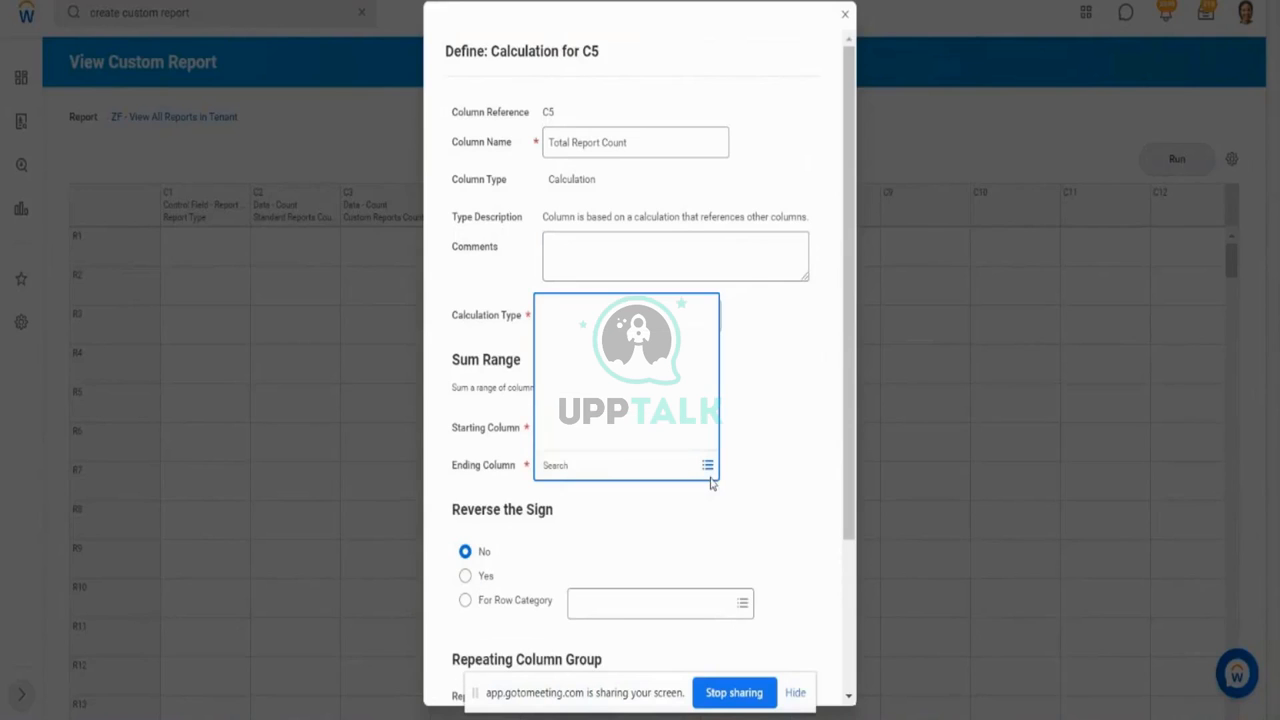
{"action": "left_click", "coordinate": [611, 442]}
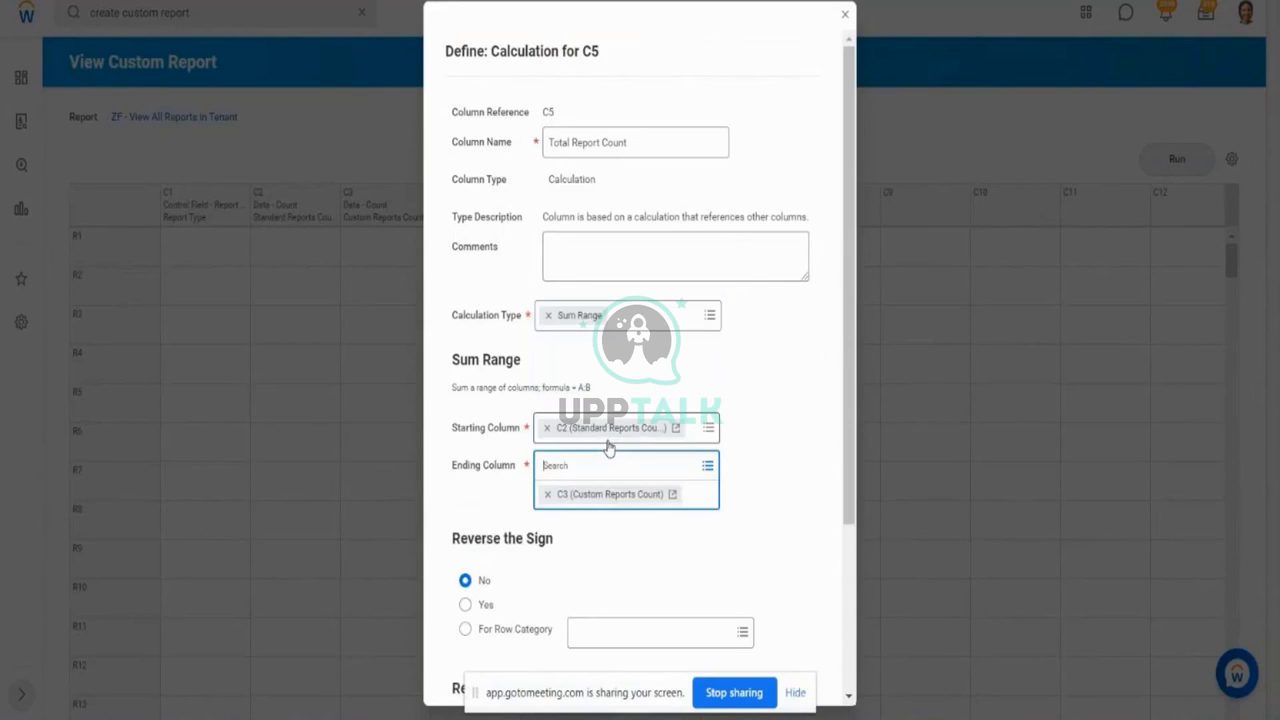
{"action": "left_click", "coordinate": [755, 452]}
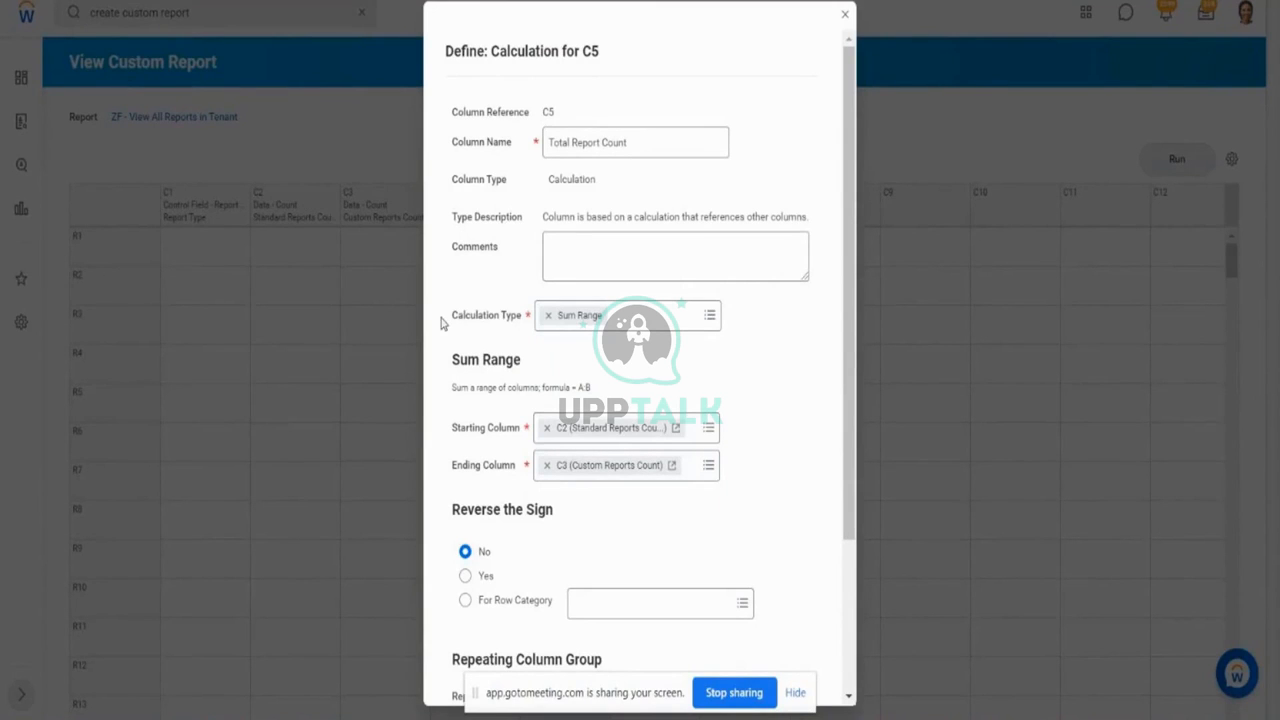
Step: Set C5's calculation type to Sum with columns C2 and C3, and save the column definition
{"action": "left_click", "coordinate": [714, 327]}
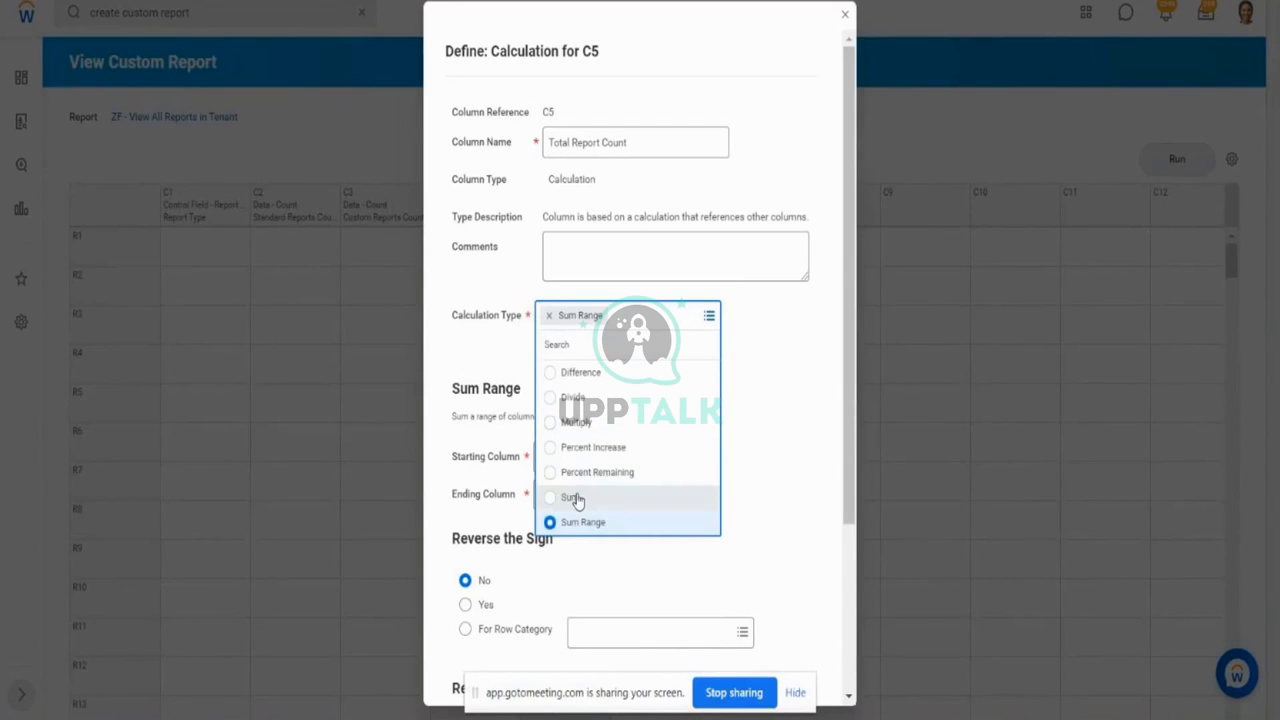
{"action": "left_click", "coordinate": [576, 498]}
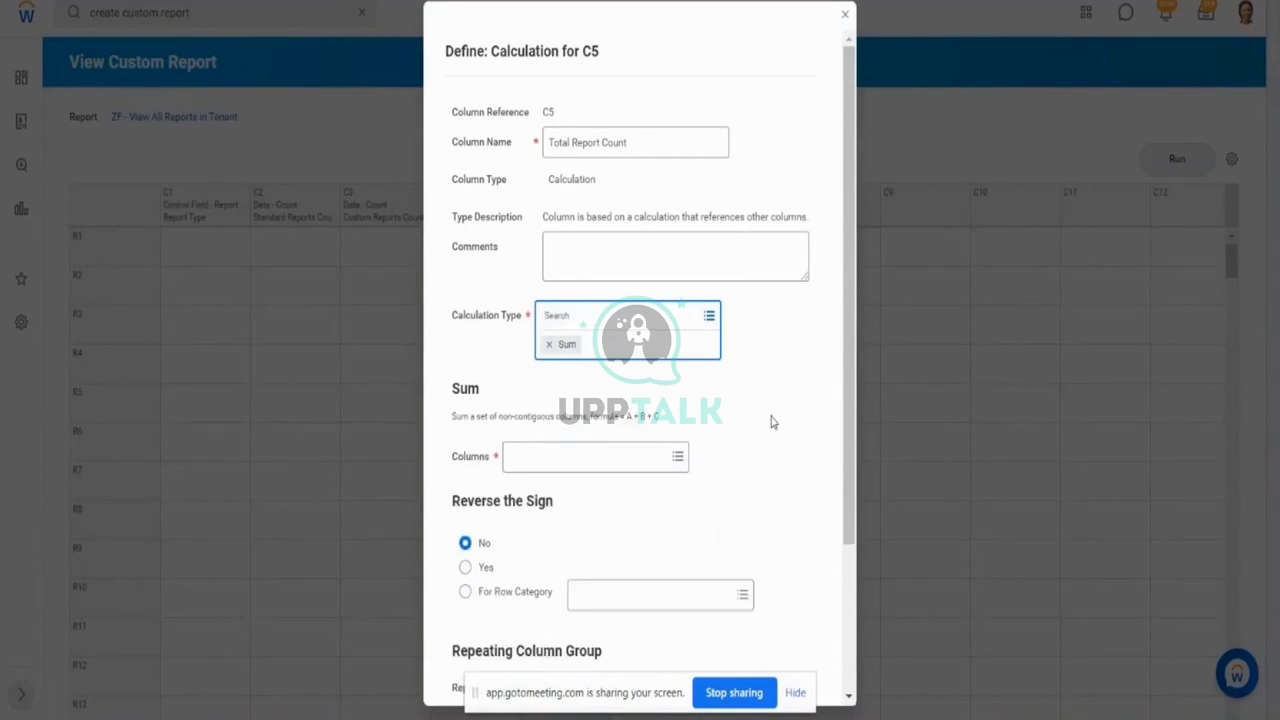
{"action": "left_click", "coordinate": [675, 430]}
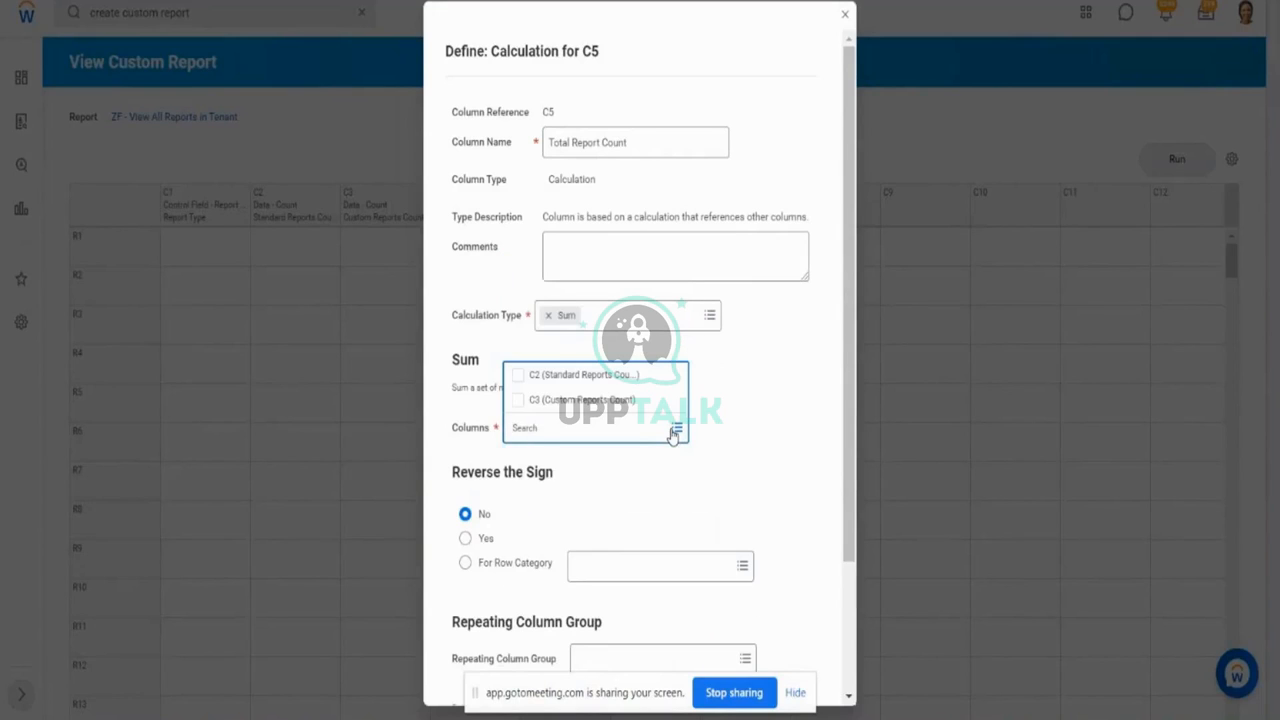
{"action": "left_click", "coordinate": [517, 375]}
{"action": "left_click", "coordinate": [518, 401]}
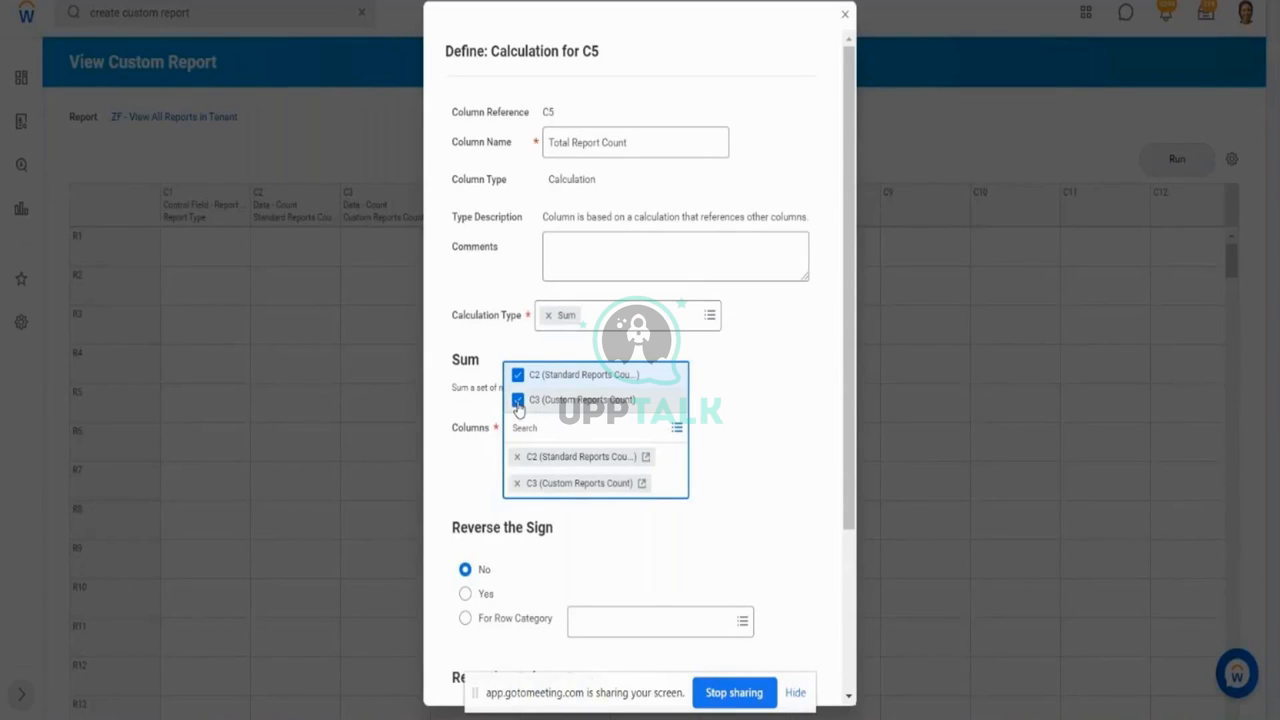
{"action": "left_click", "coordinate": [800, 436]}
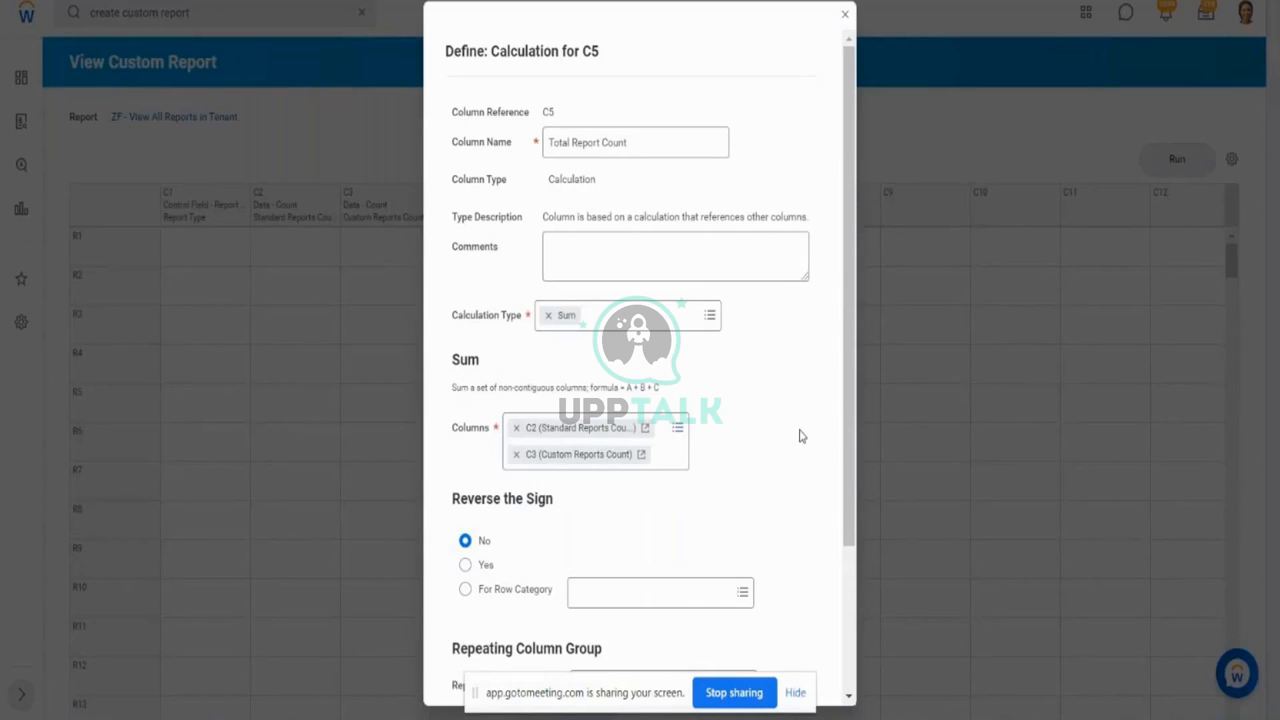
{"action": "left_click_drag", "start_coordinate": [853, 477], "coordinate": [879, 611]}
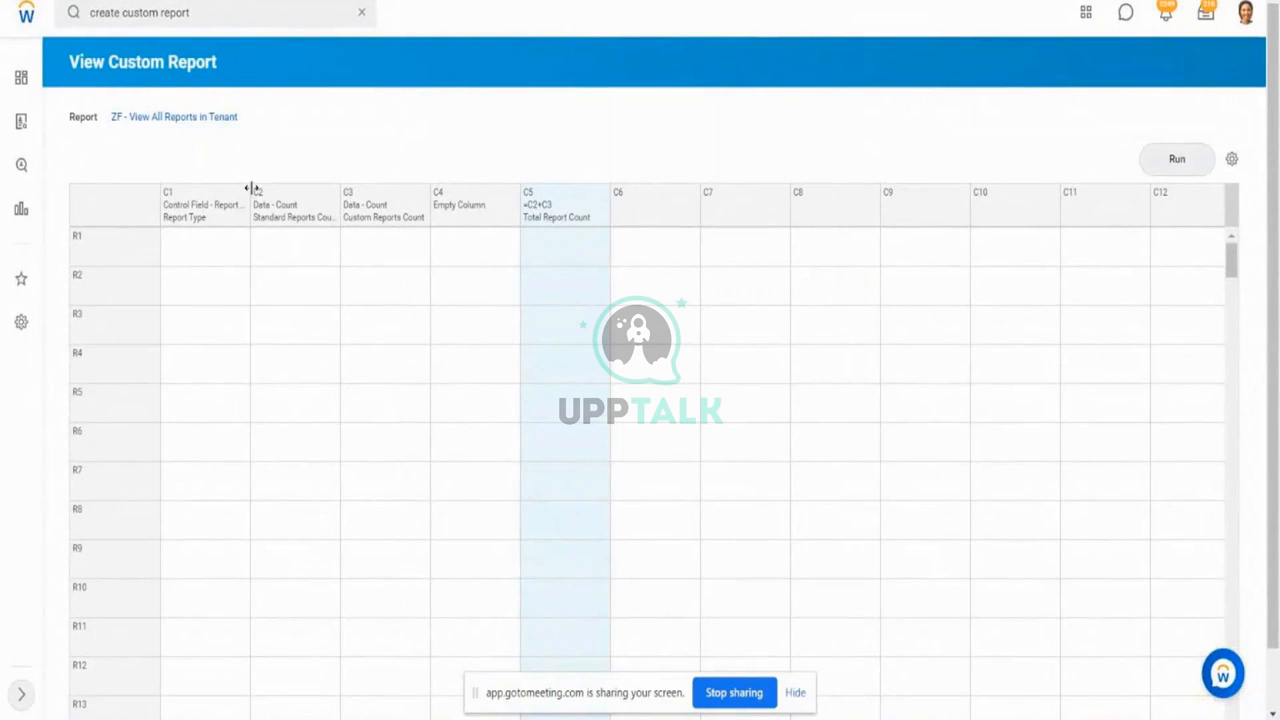
Step: Run the composite report and check the Total Report Count values against the standard and custom counts
{"action": "left_click", "coordinate": [407, 224]}
{"action": "left_click", "coordinate": [1170, 162]}
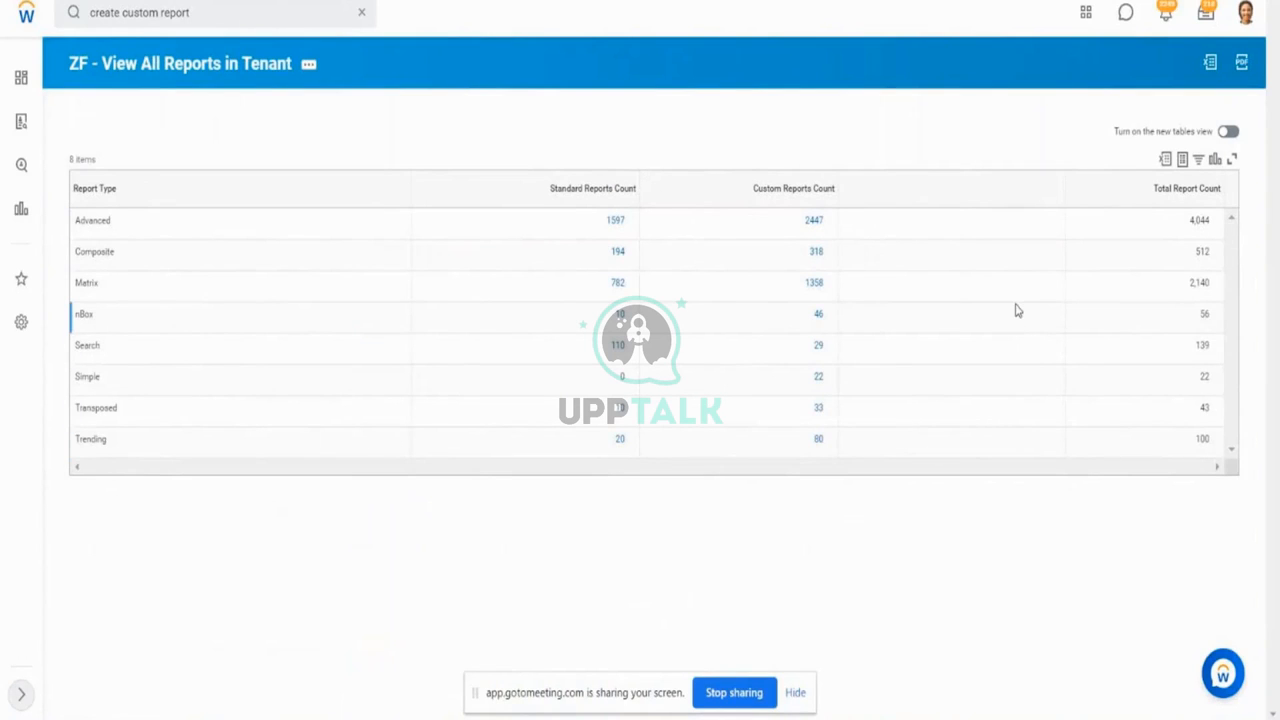
{"action": "left_click", "coordinate": [1191, 229]}
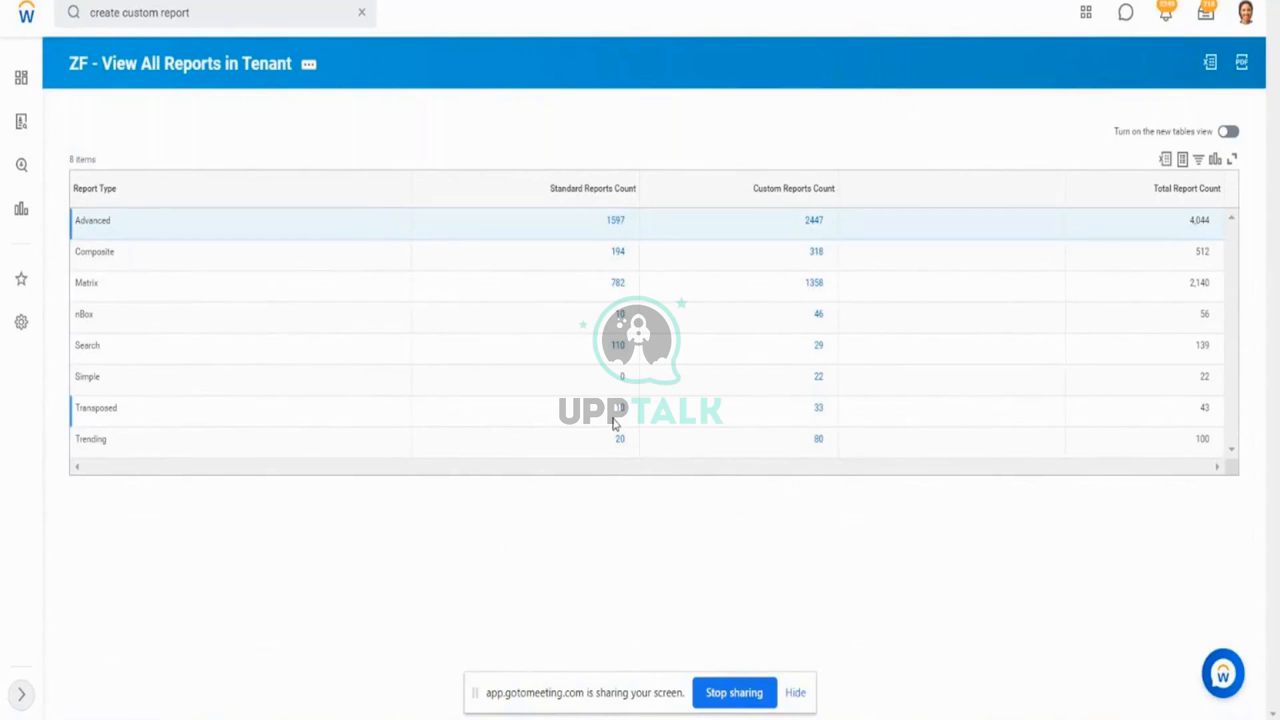
{"action": "left_click_drag", "start_coordinate": [612, 418], "coordinate": [836, 415]}
{"action": "double_click", "coordinate": [1204, 378]}
{"action": "double_click", "coordinate": [1197, 347]}
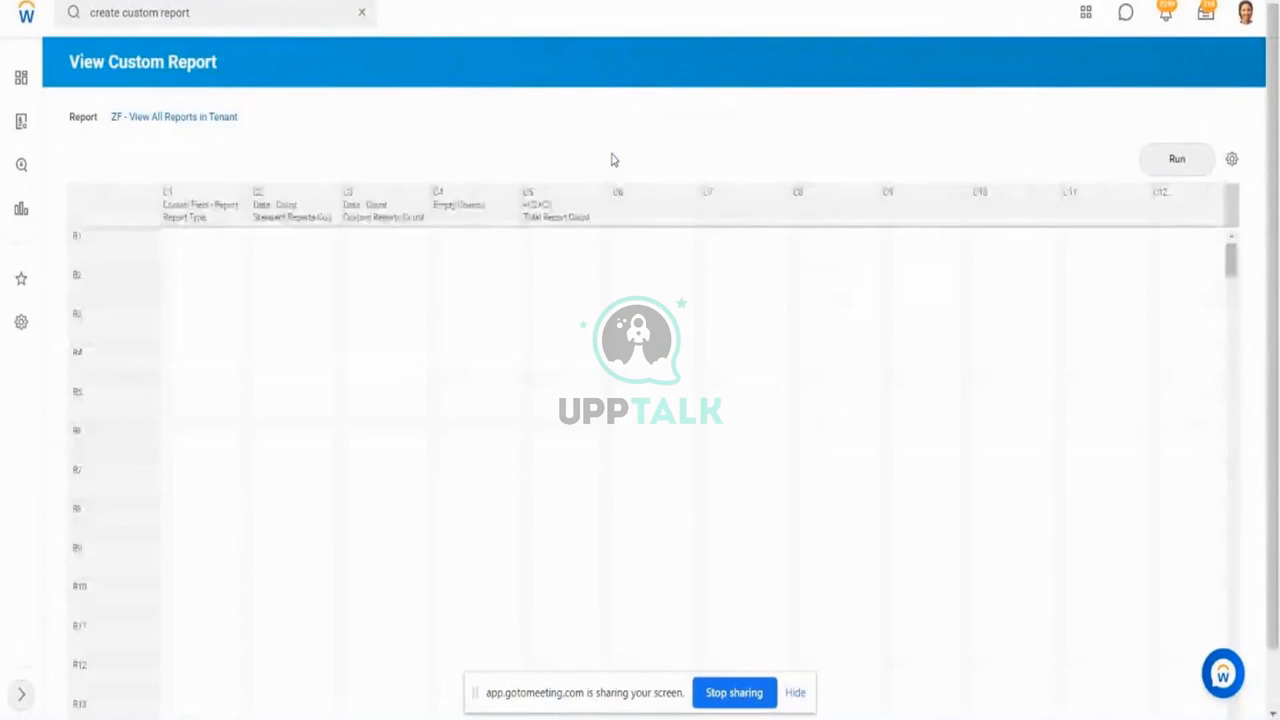
Step: Define column C6 of the composite report as an Empty column named Empty Column
{"action": "left_click", "coordinate": [658, 213]}
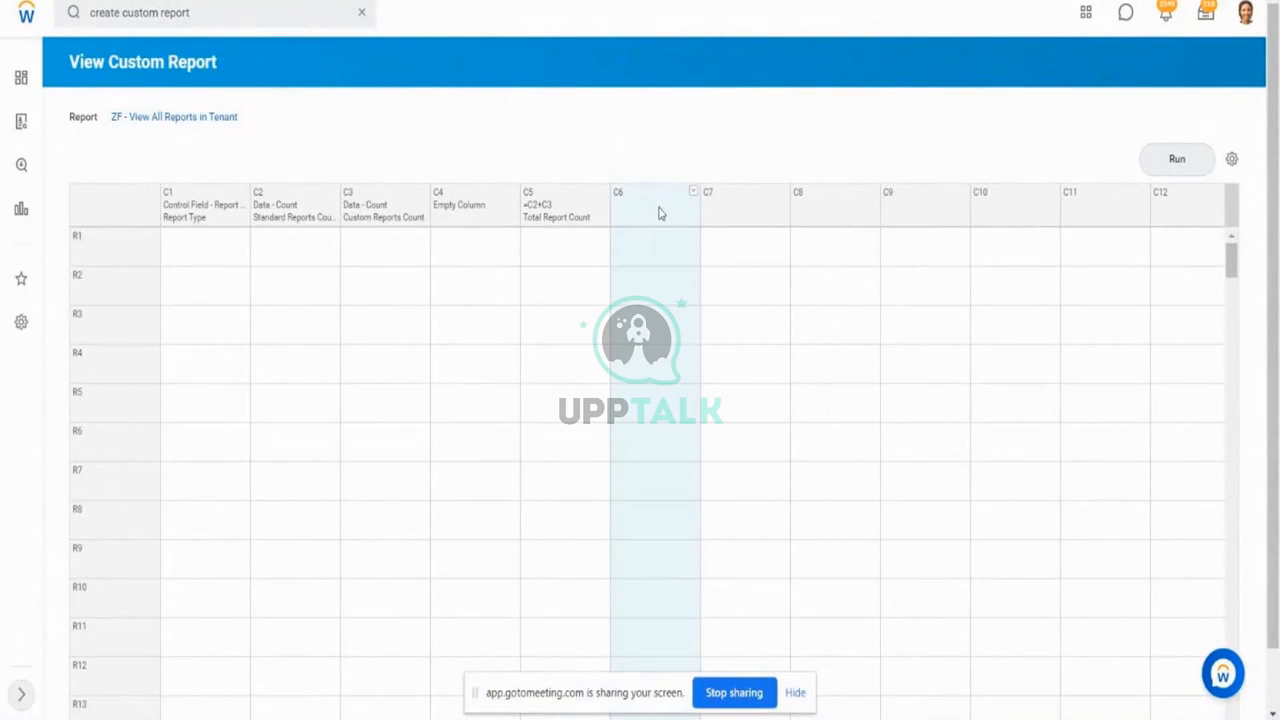
{"action": "left_click", "coordinate": [694, 192]}
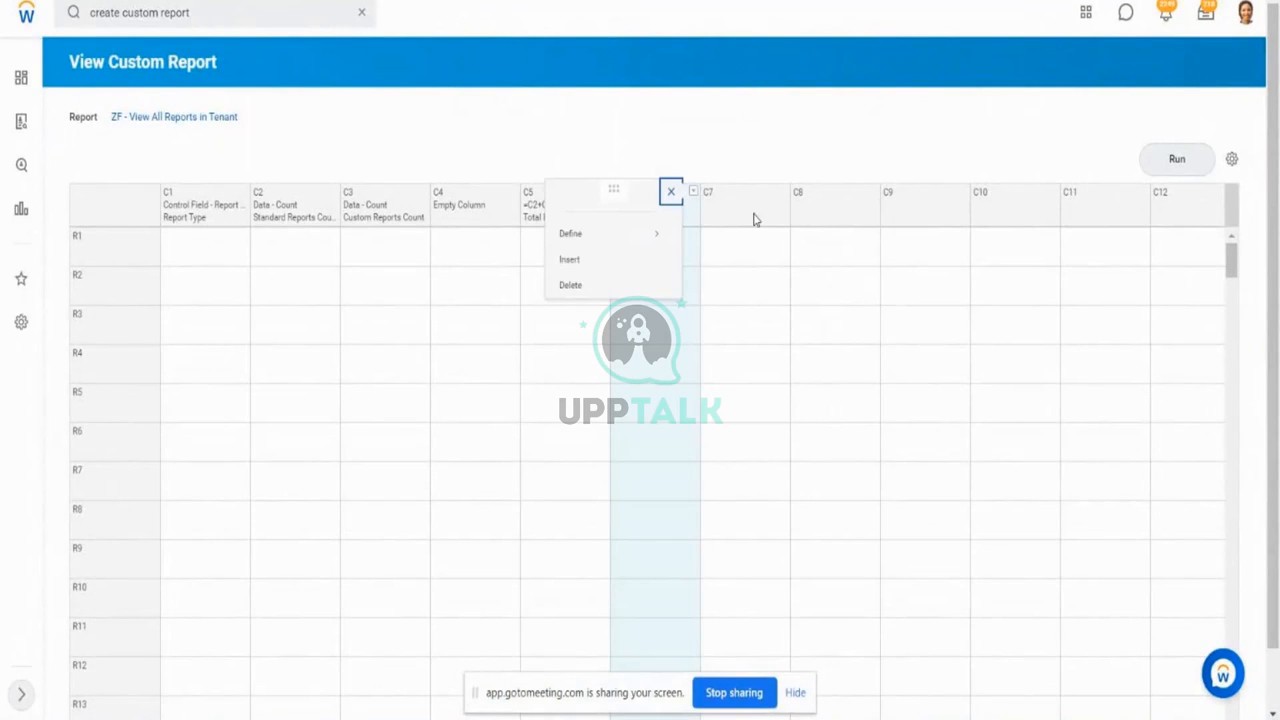
{"action": "mouse_move", "coordinate": [656, 234]}
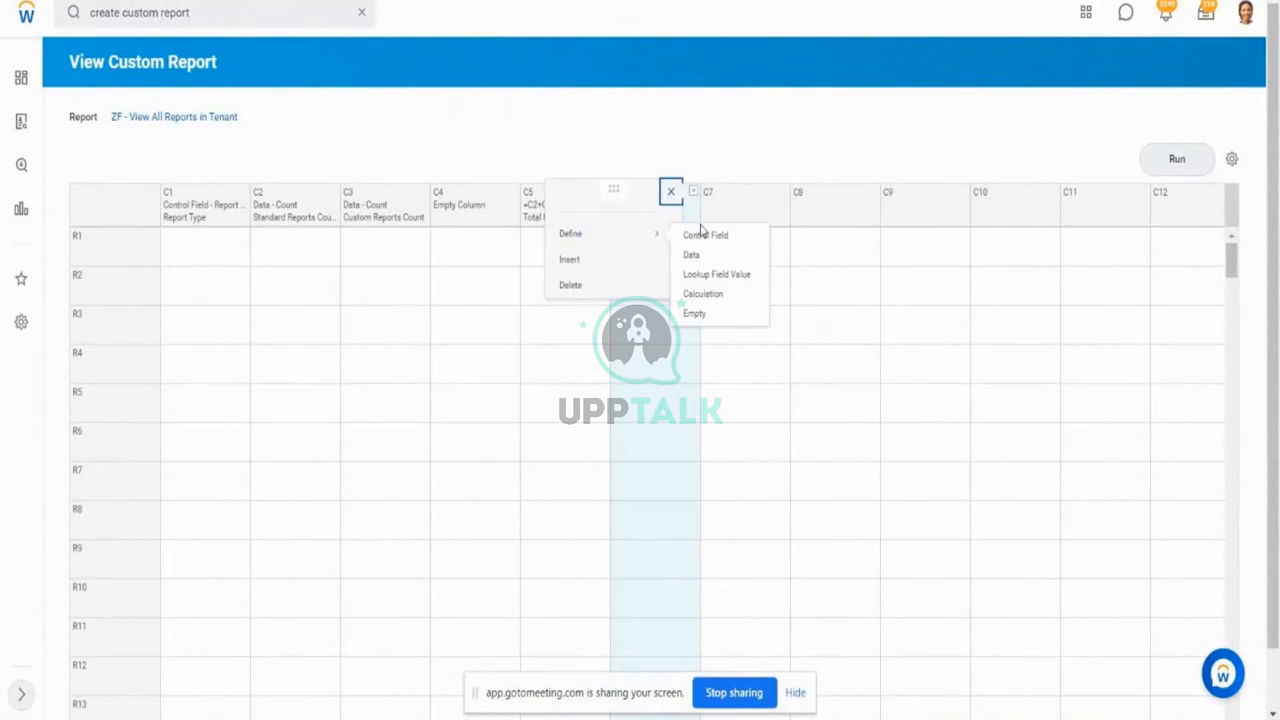
{"action": "left_click", "coordinate": [695, 315]}
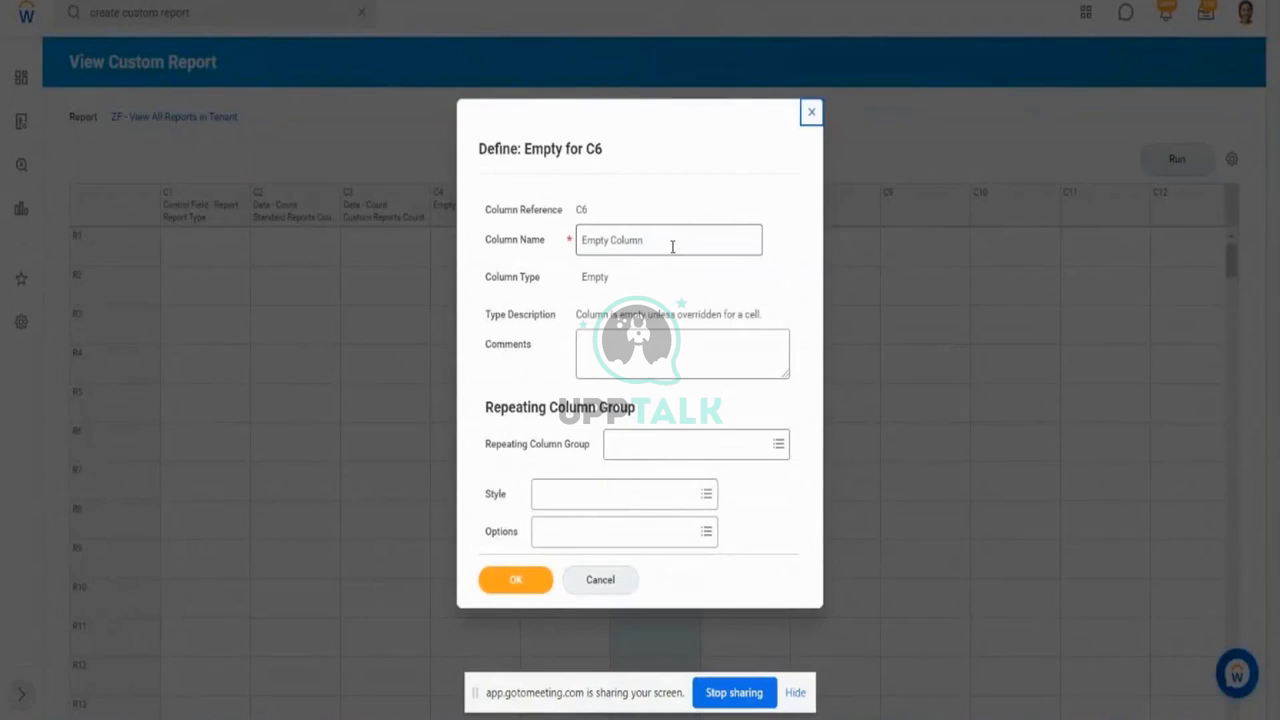
{"action": "left_click", "coordinate": [521, 586]}
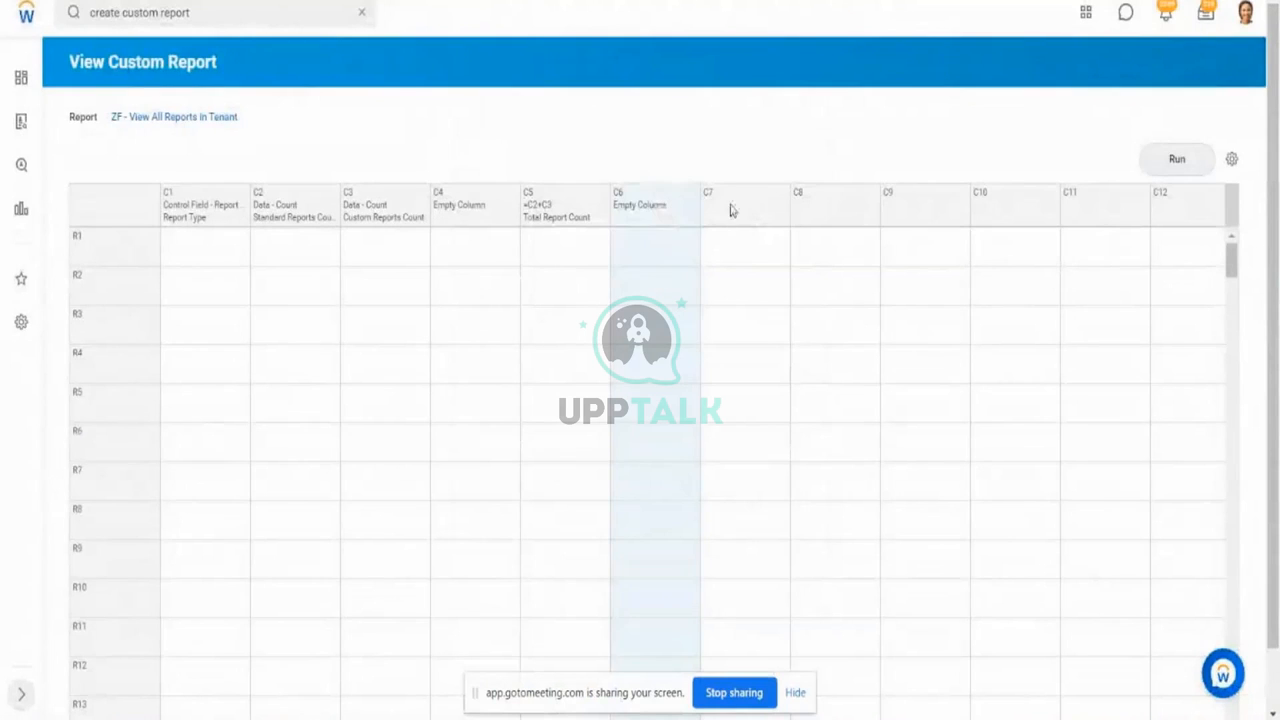
Step: Review the Count and Temporary Count columns in the ZF - SubRep2 - All Custom Reports results
{"action": "left_click", "coordinate": [731, 209]}
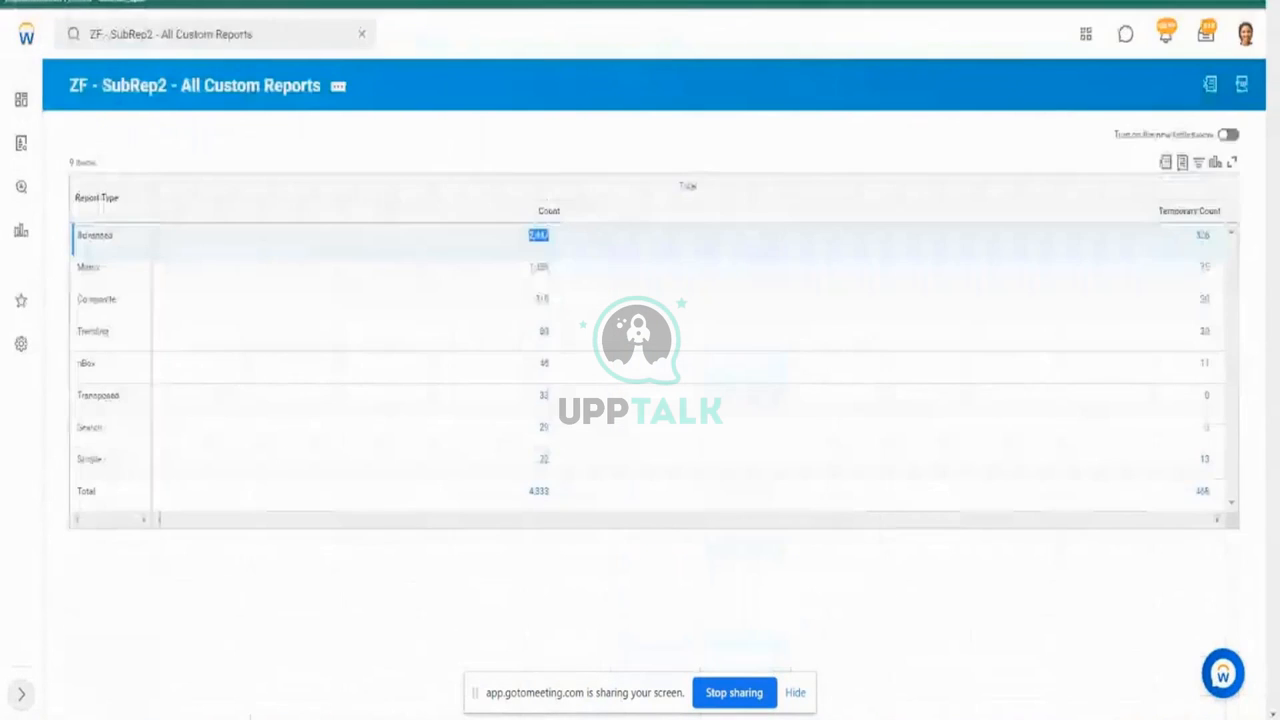
{"action": "left_click_drag", "start_coordinate": [1160, 211], "coordinate": [1214, 211]}
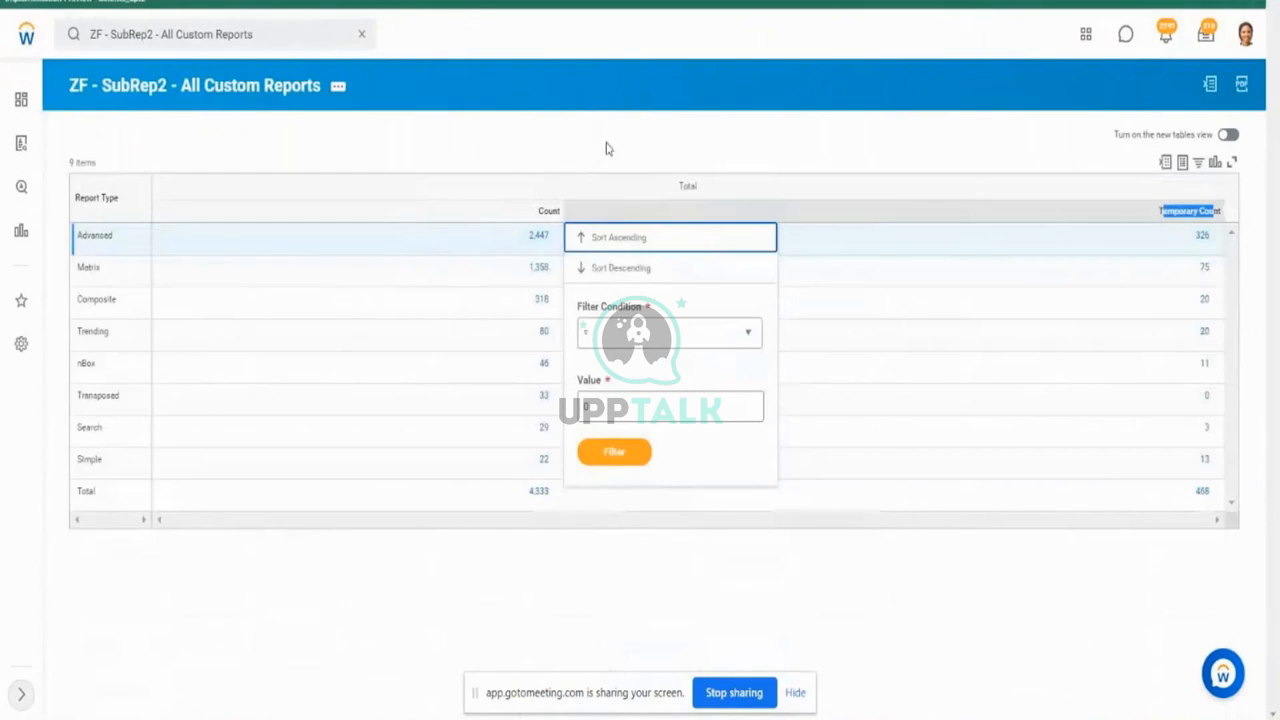
{"action": "left_click_drag", "start_coordinate": [70, 150], "coordinate": [548, 218]}
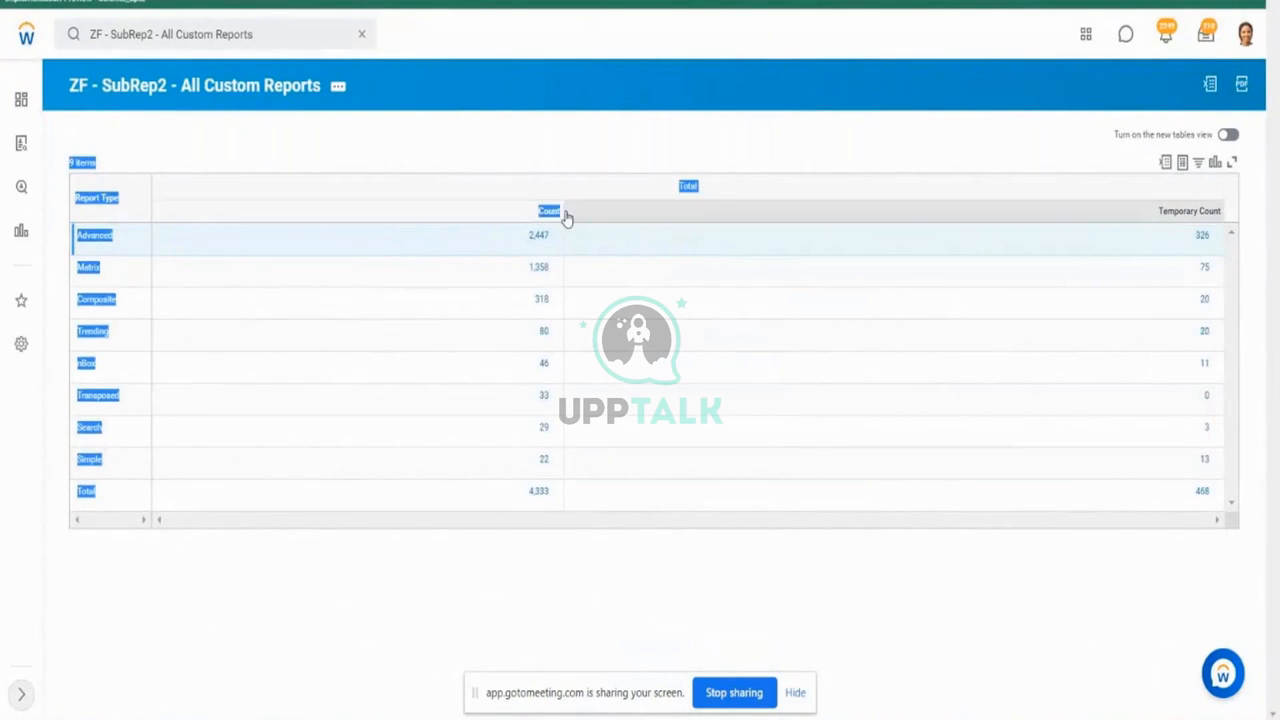
{"action": "left_click", "coordinate": [1203, 228]}
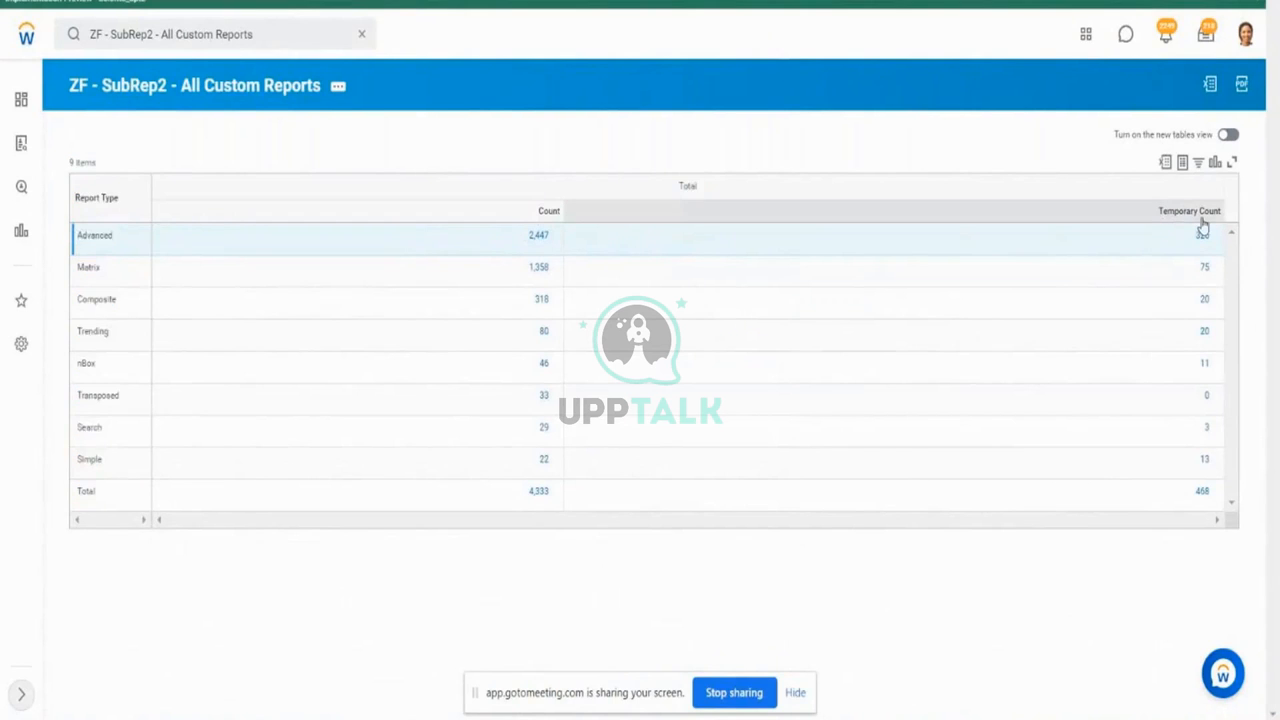
Step: Define column C7 as a Data column named Temporary Report Count, using the ZF - SubRep2 - All Custom Reports sub-report
{"action": "left_click", "coordinate": [1205, 215]}
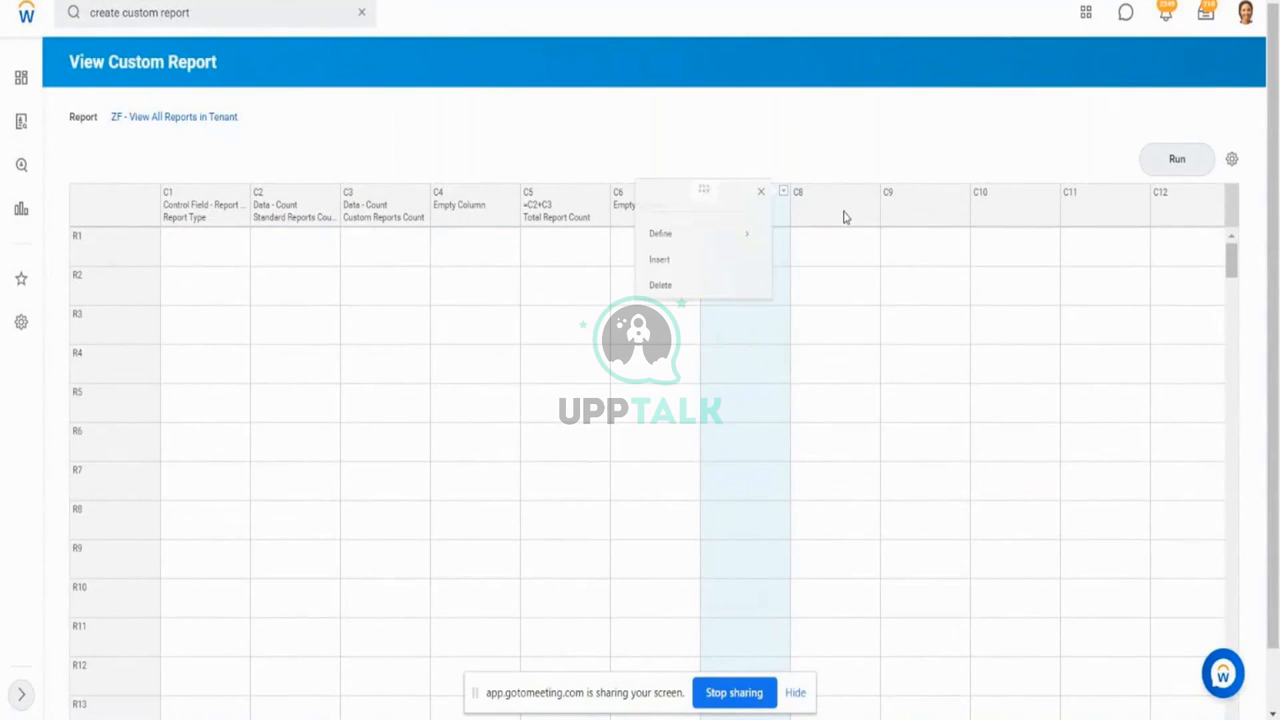
{"action": "mouse_move", "coordinate": [678, 240]}
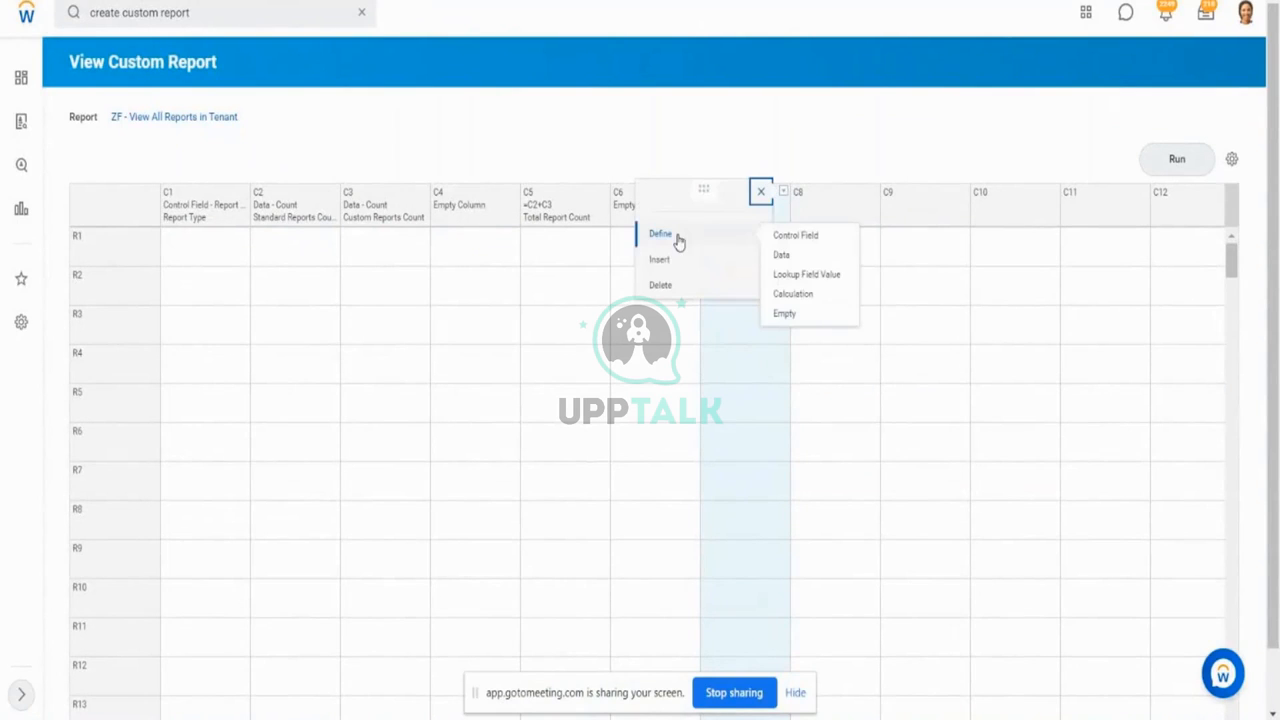
{"action": "left_click", "coordinate": [788, 257]}
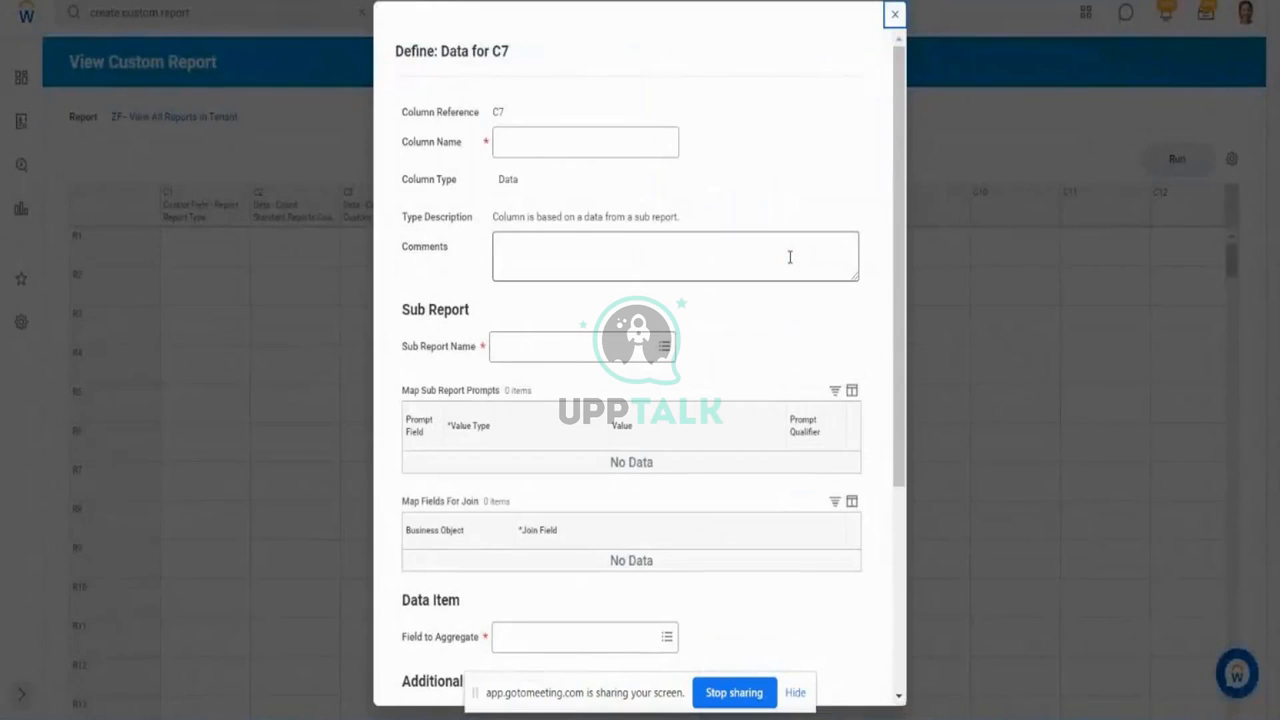
{"action": "left_click", "coordinate": [563, 146]}
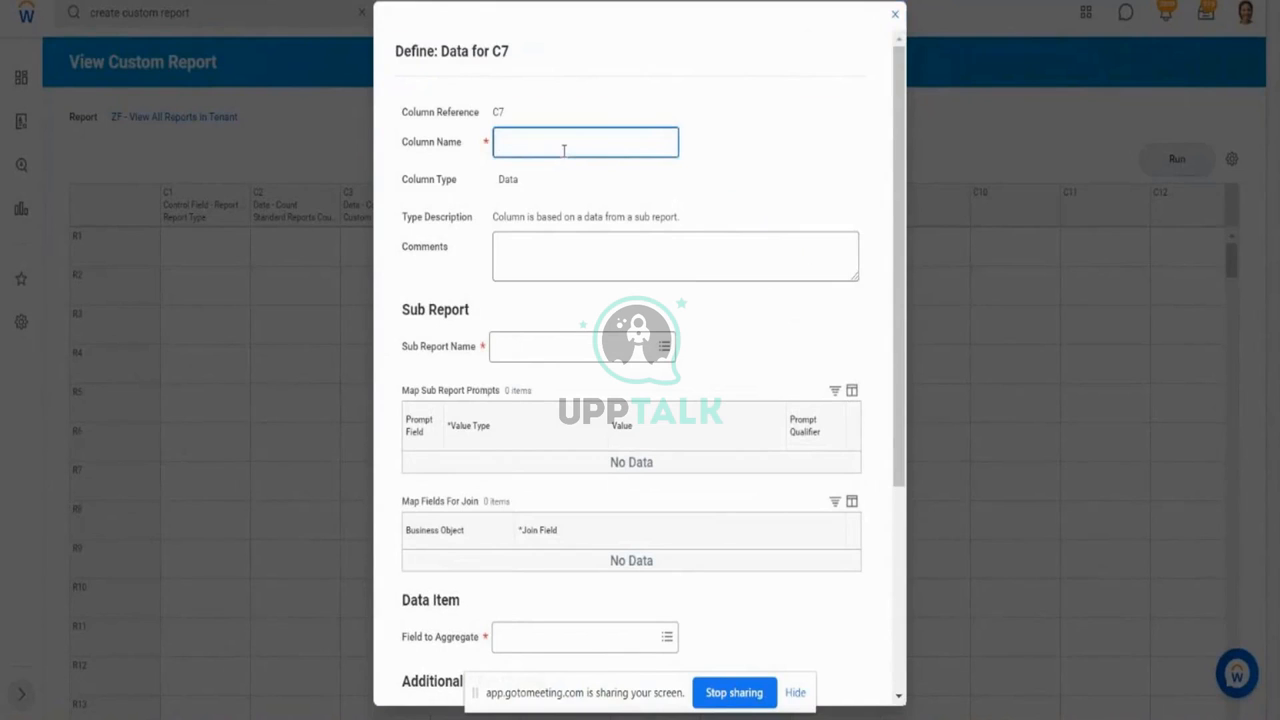
{"action": "type", "text": "Temporary Report Count"}
{"action": "left_click", "coordinate": [607, 346]}
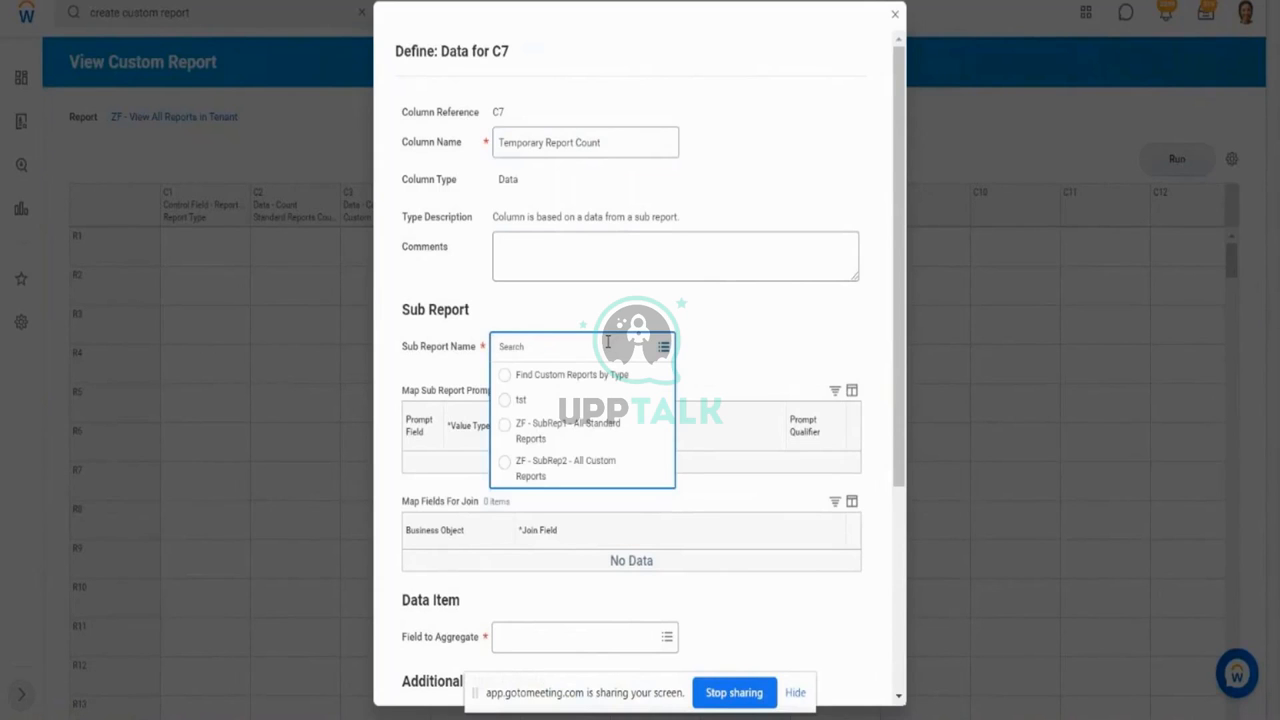
{"action": "left_click", "coordinate": [574, 467]}
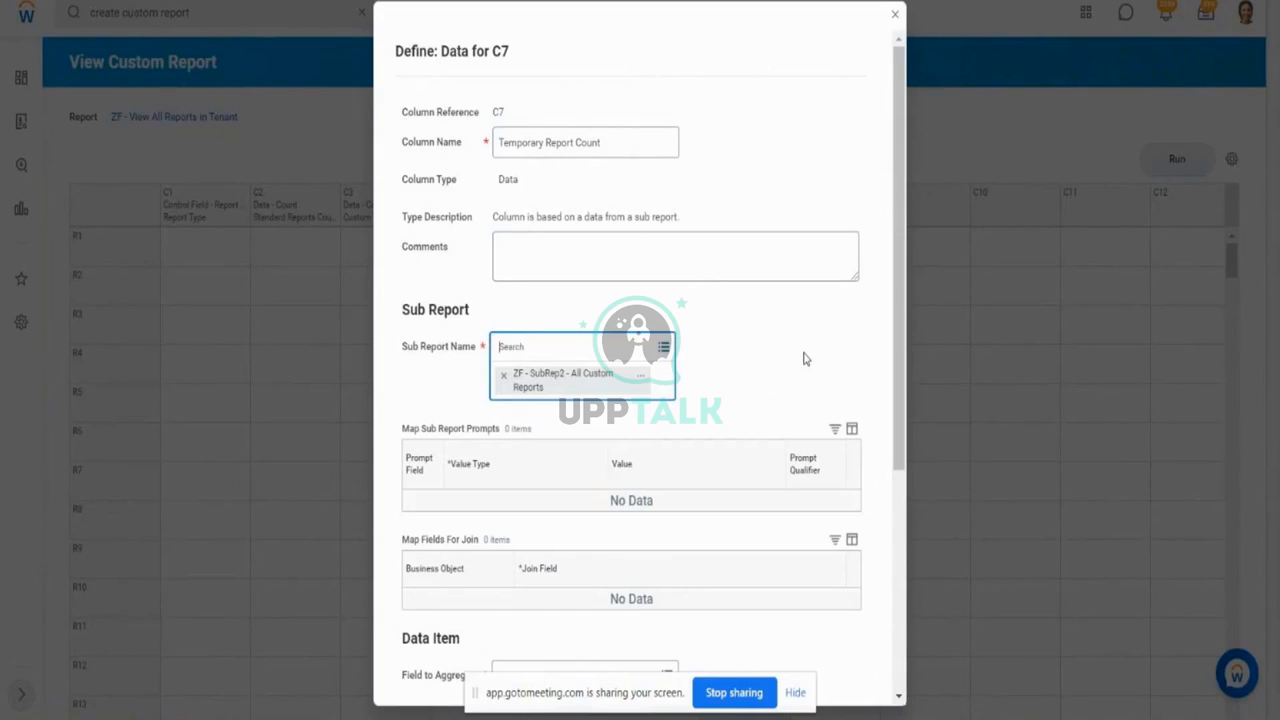
Step: Set C7's field to aggregate to Temporary Count and save the column definition
{"action": "left_click", "coordinate": [808, 358]}
{"action": "scroll", "coordinate": [902, 440], "scroll_direction": "down", "scroll_amount": 1}
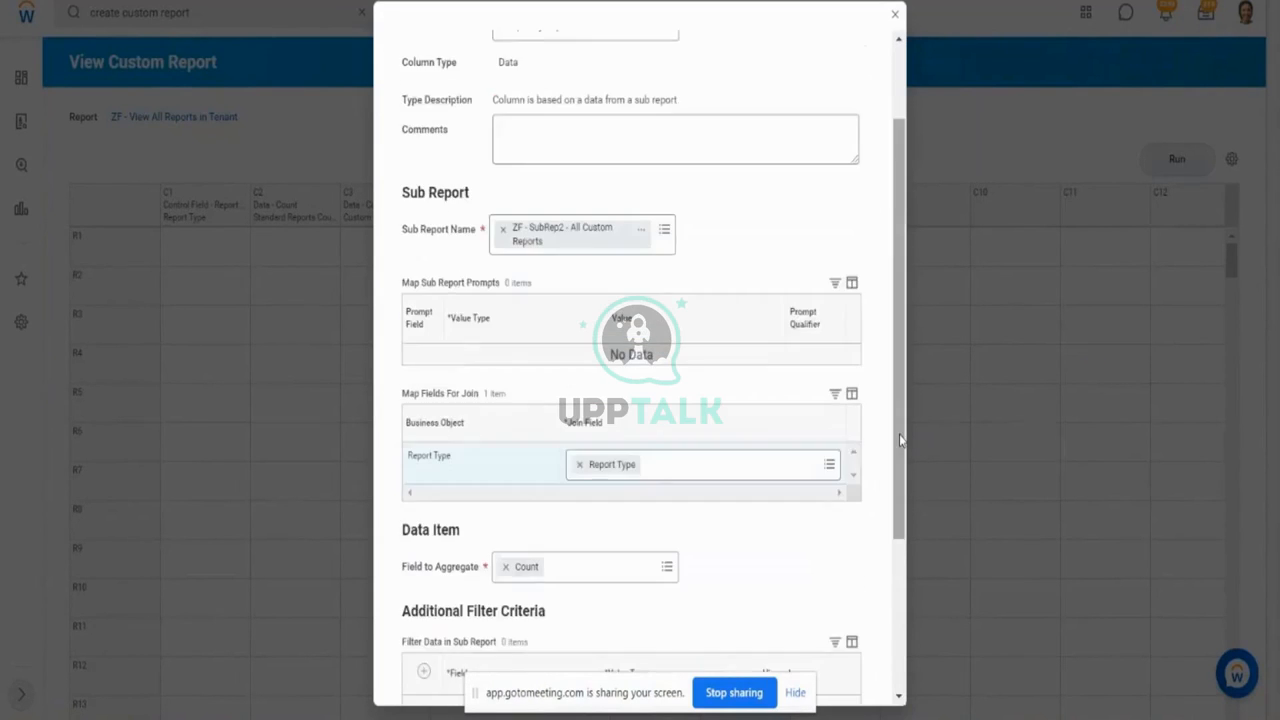
{"action": "scroll", "coordinate": [900, 440], "scroll_direction": "down", "scroll_amount": 2}
{"action": "left_click", "coordinate": [669, 415]}
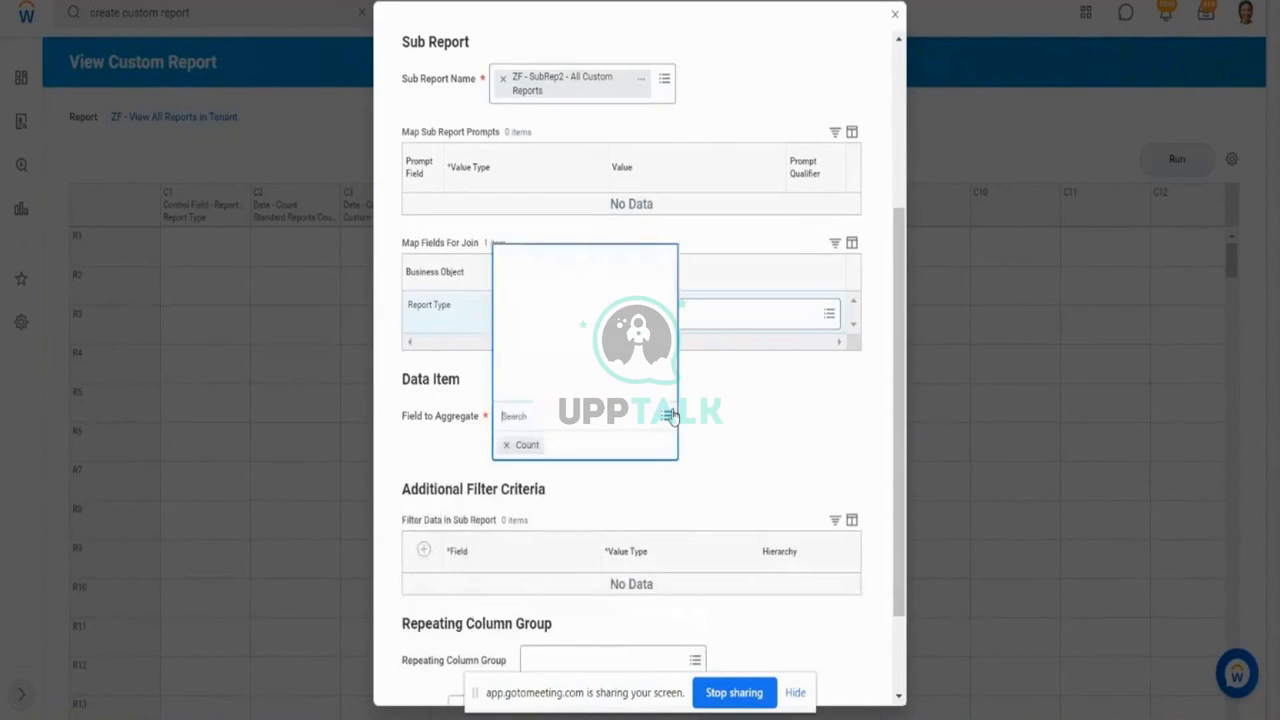
{"action": "left_click", "coordinate": [569, 395]}
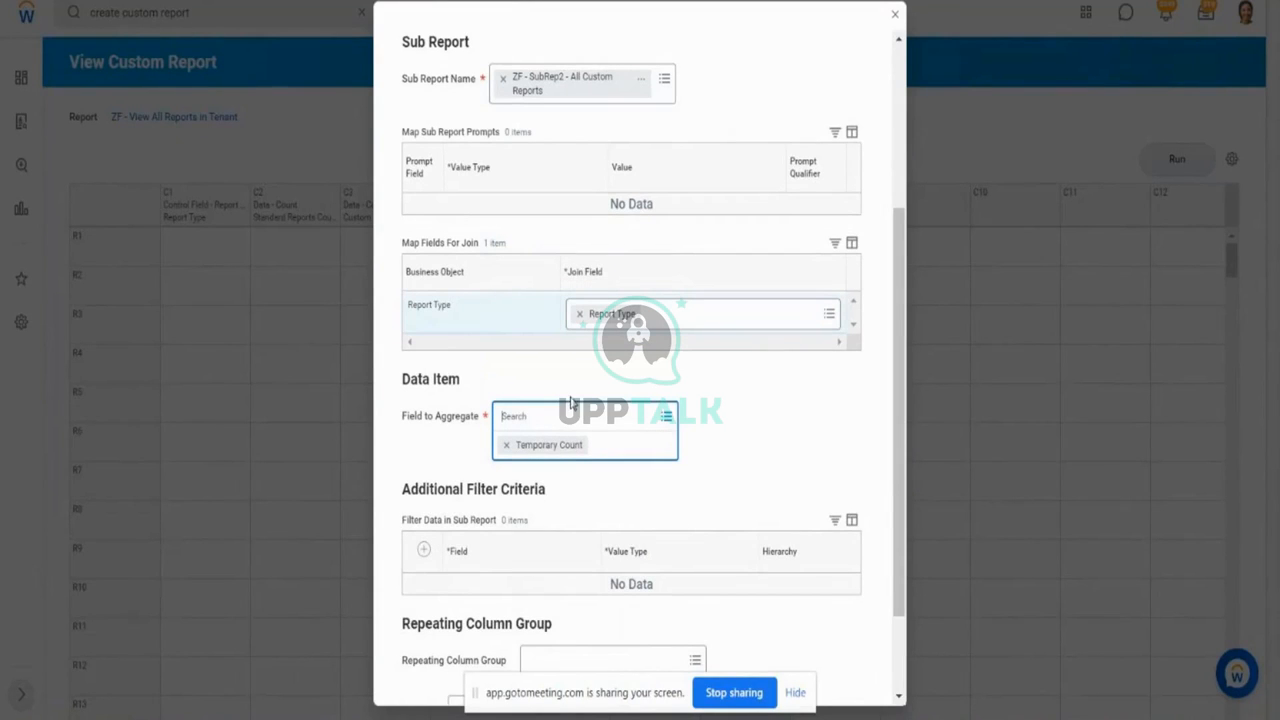
{"action": "scroll", "coordinate": [928, 632], "scroll_direction": "down", "scroll_amount": 2}
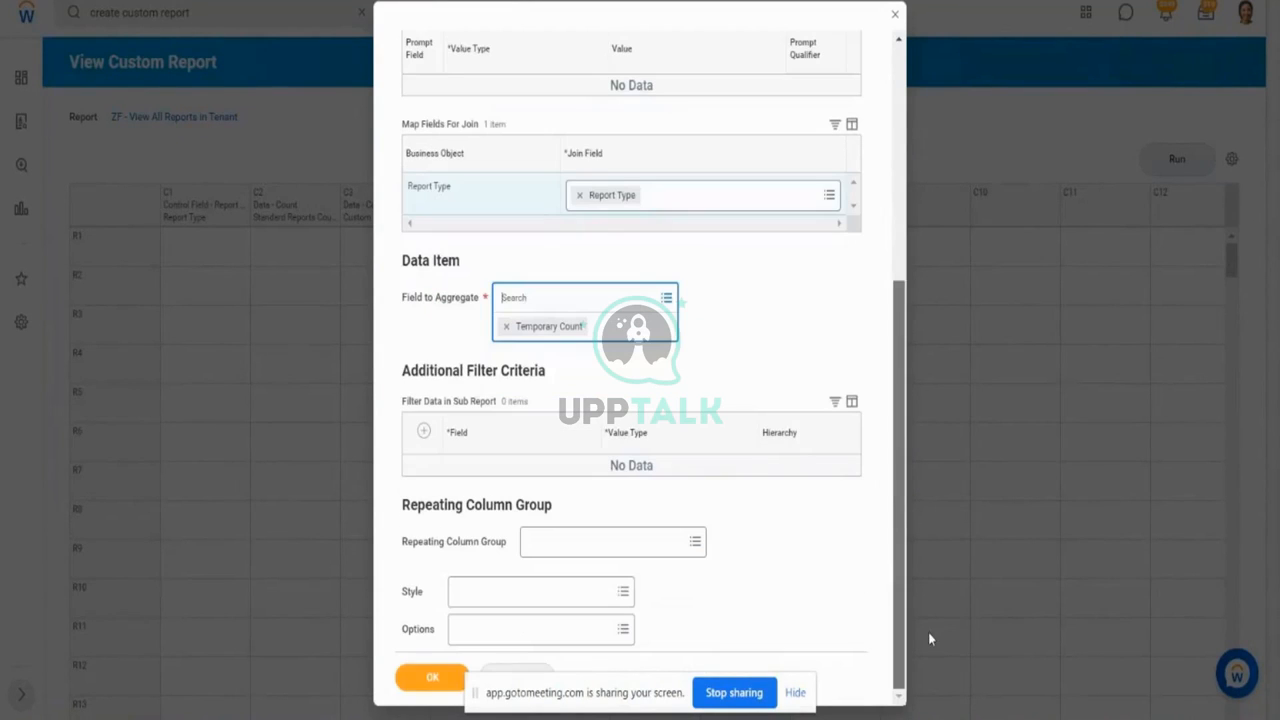
{"action": "left_click", "coordinate": [446, 679]}
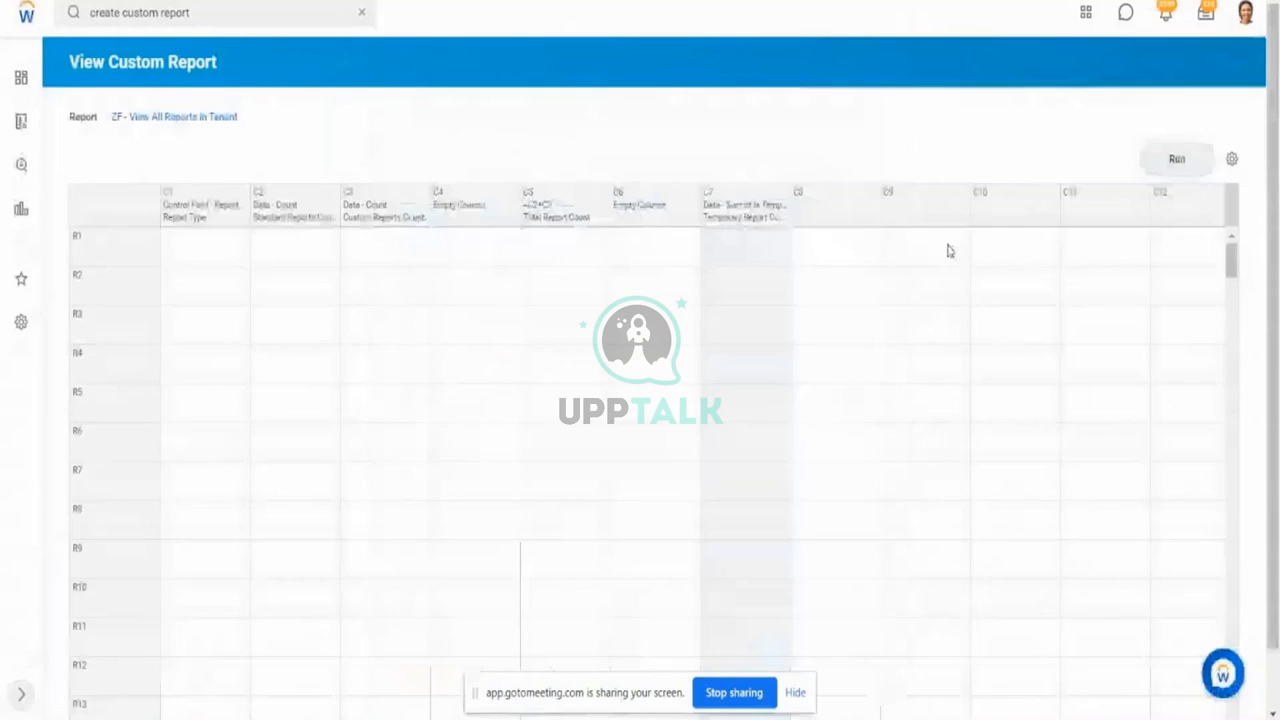
Step: Run the composite report, drill into the Advanced standard reports count, and check the Total and Temporary Report Count columns
{"action": "left_click", "coordinate": [1177, 163]}
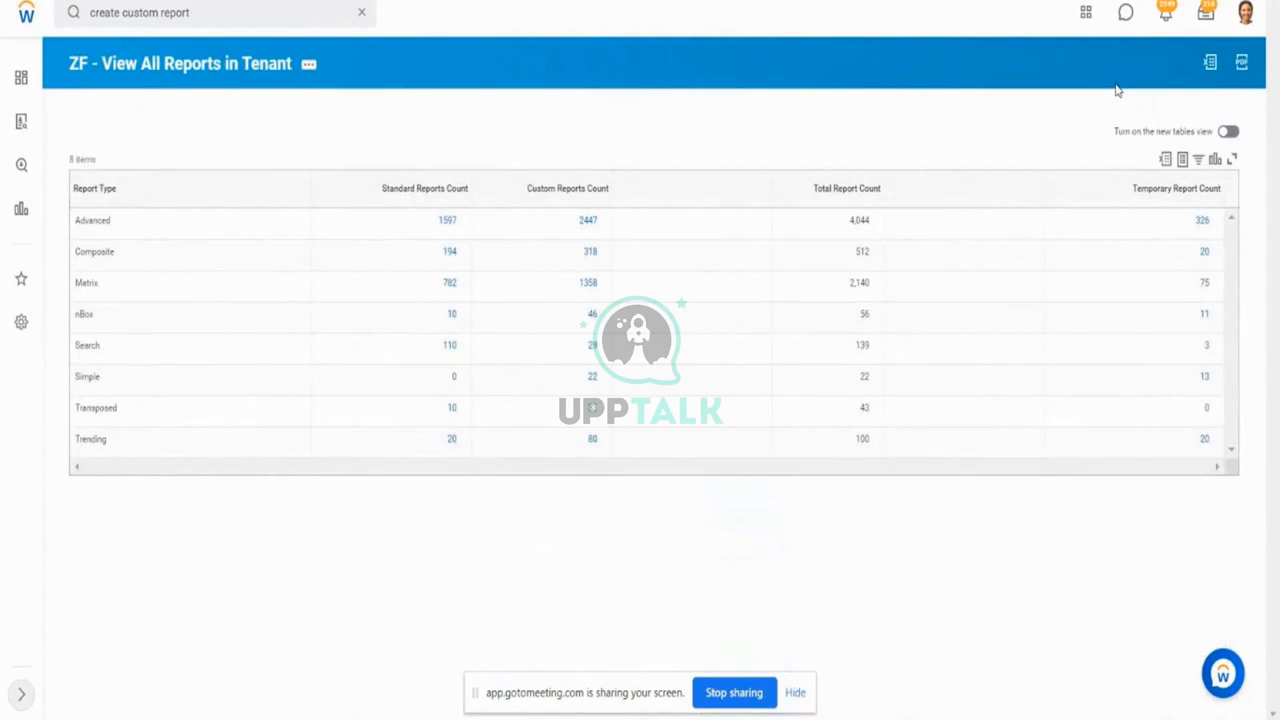
{"action": "left_click", "coordinate": [455, 222]}
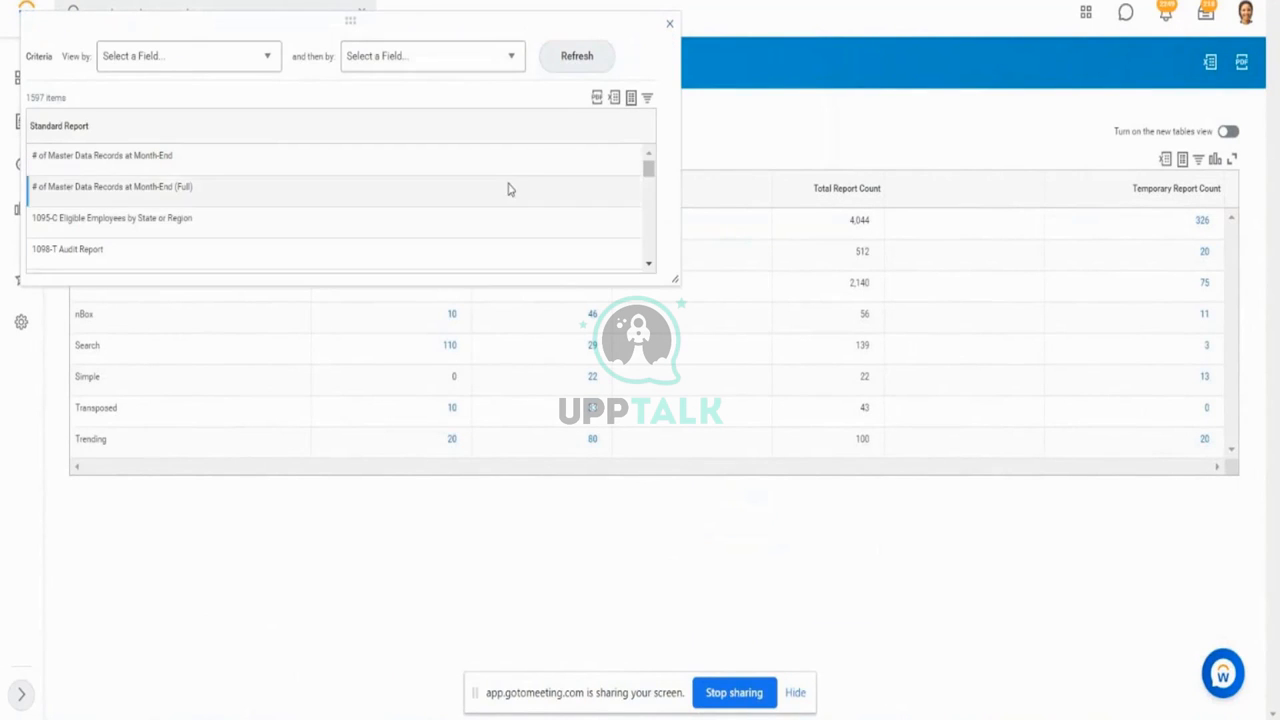
{"action": "left_click", "coordinate": [669, 30]}
{"action": "left_click_drag", "start_coordinate": [858, 189], "coordinate": [815, 189]}
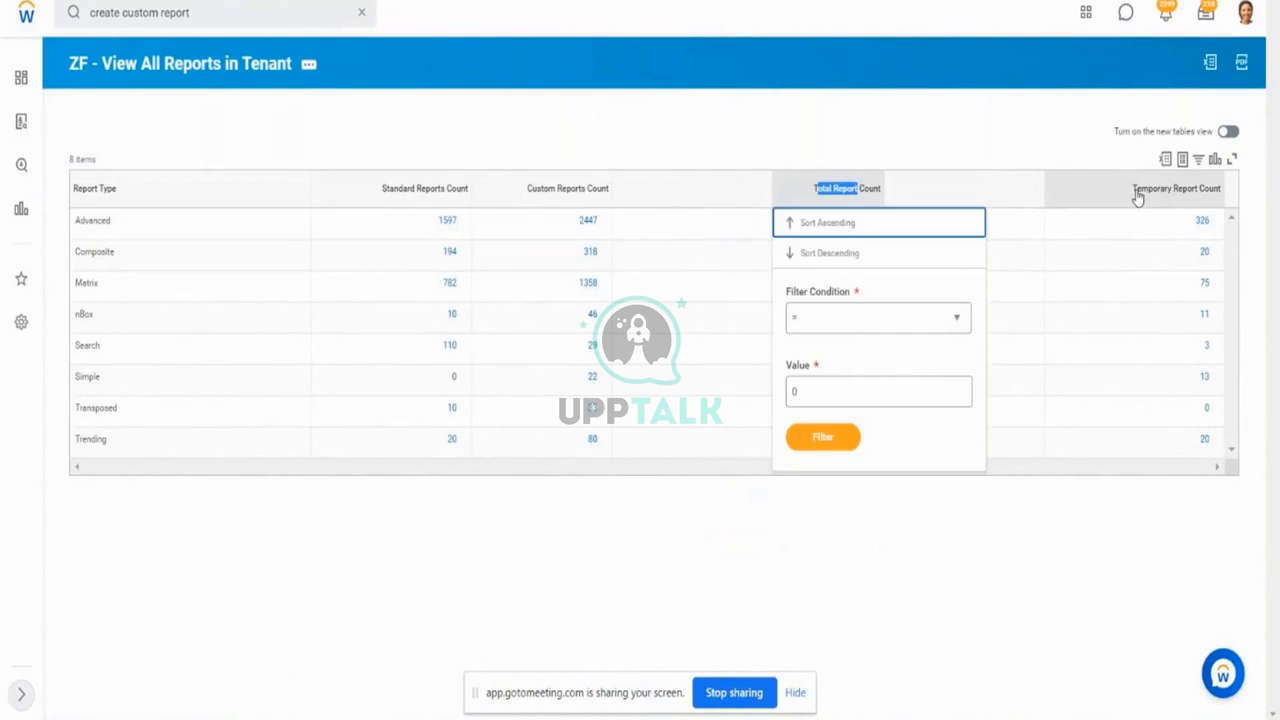
{"action": "left_click_drag", "start_coordinate": [1136, 194], "coordinate": [1222, 199]}
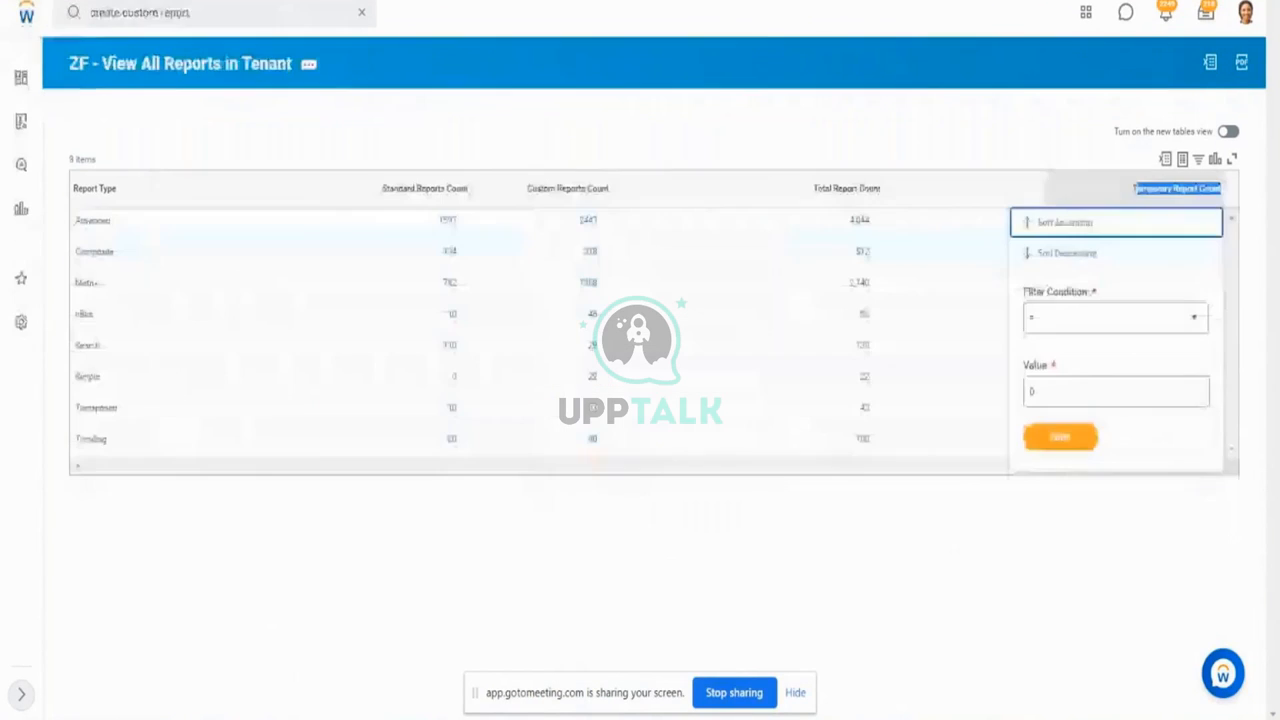
{"action": "left_click", "coordinate": [983, 577]}
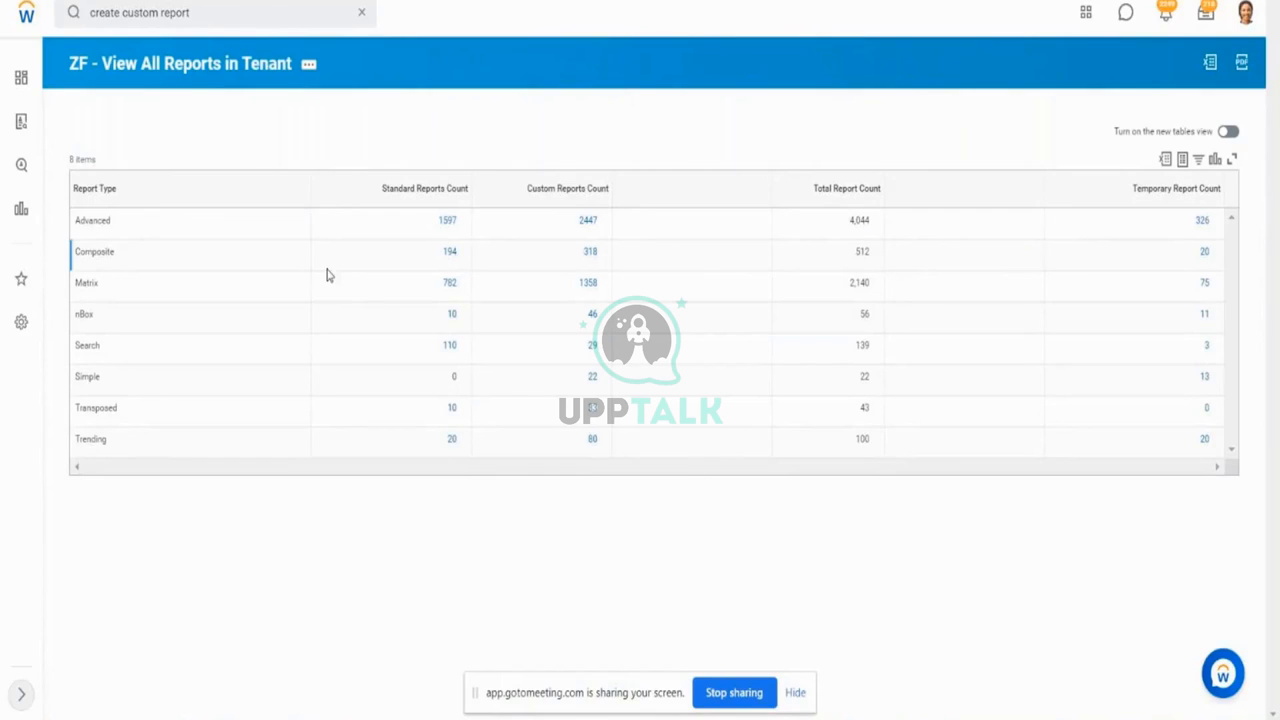
Step: Rerun the composite report and compare its Report Type column with the one in ZF - SubRep1 - All Standard Reports
{"action": "left_click", "coordinate": [207, 72]}
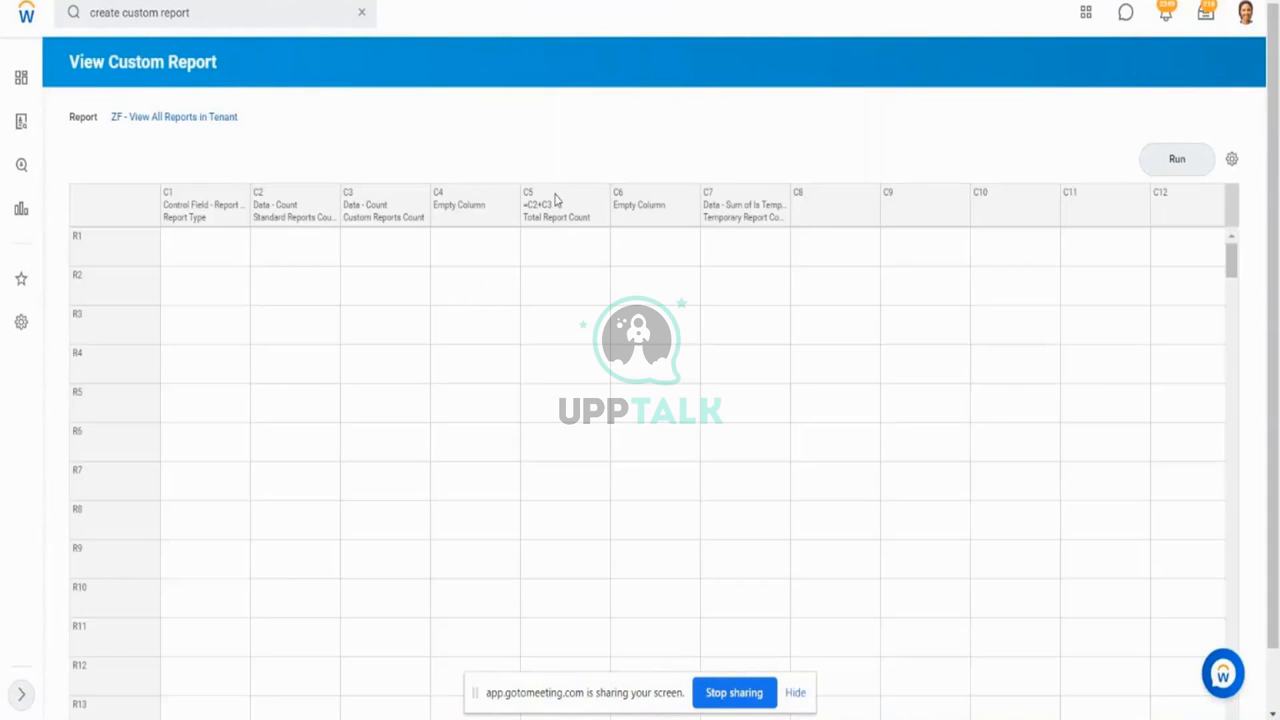
{"action": "left_click", "coordinate": [198, 212]}
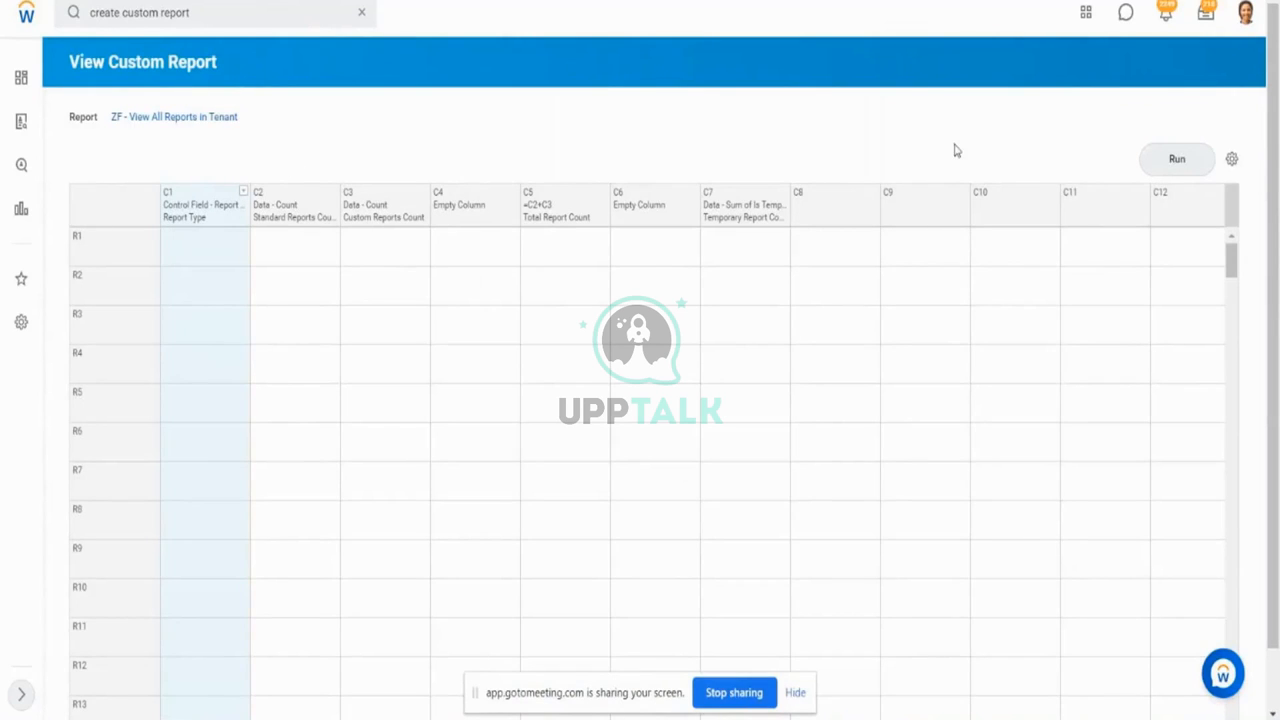
{"action": "left_click", "coordinate": [1164, 169]}
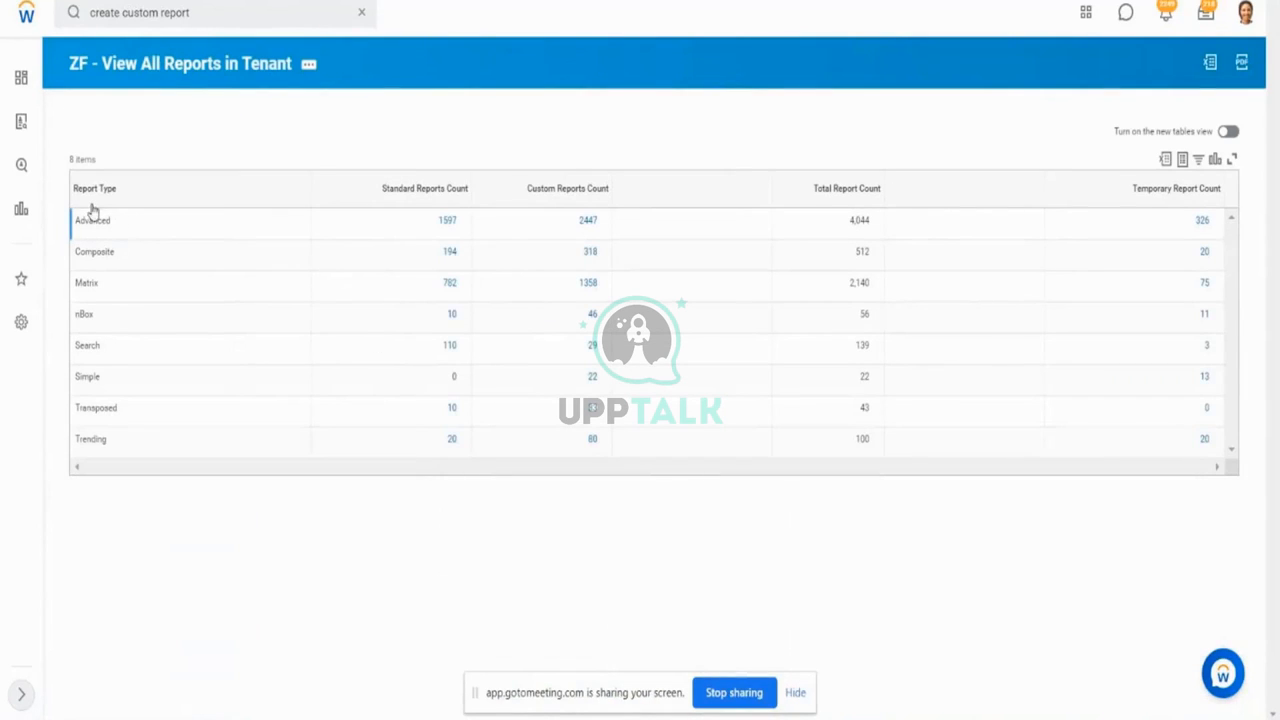
{"action": "left_click_drag", "start_coordinate": [77, 194], "coordinate": [119, 195]}
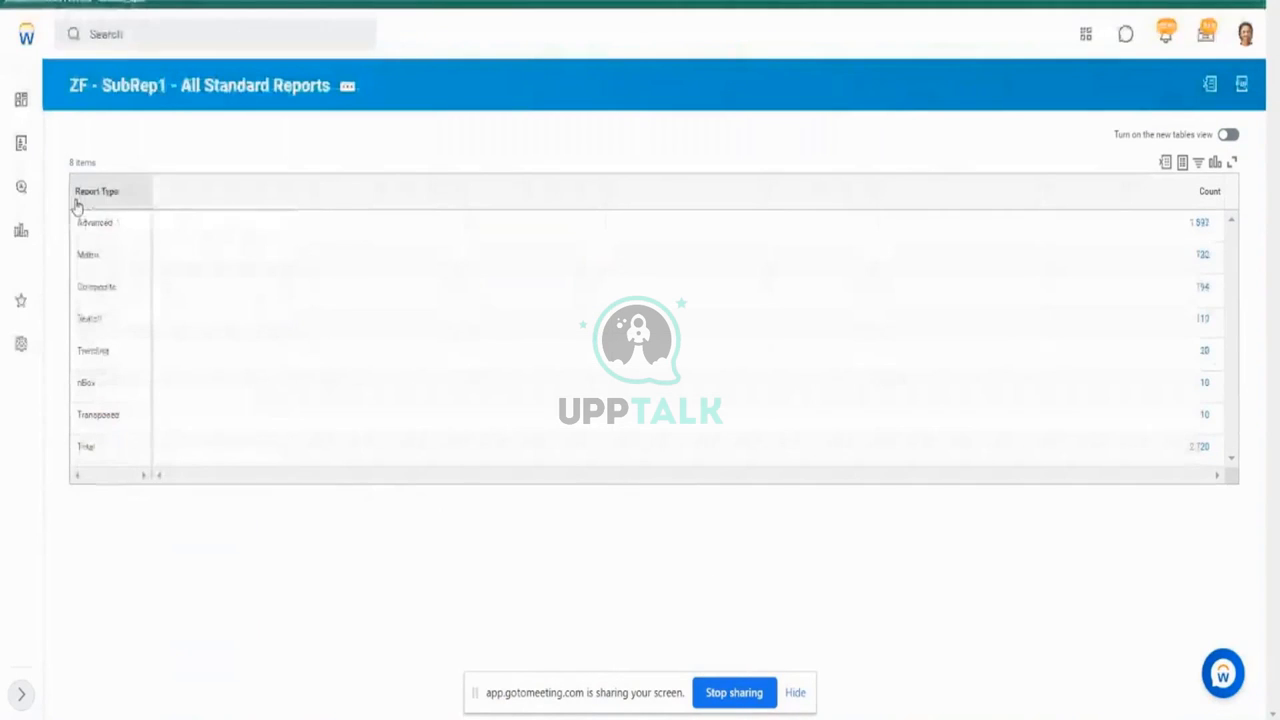
{"action": "double_click", "coordinate": [104, 196]}
{"action": "left_click_drag", "start_coordinate": [103, 195], "coordinate": [75, 197]}
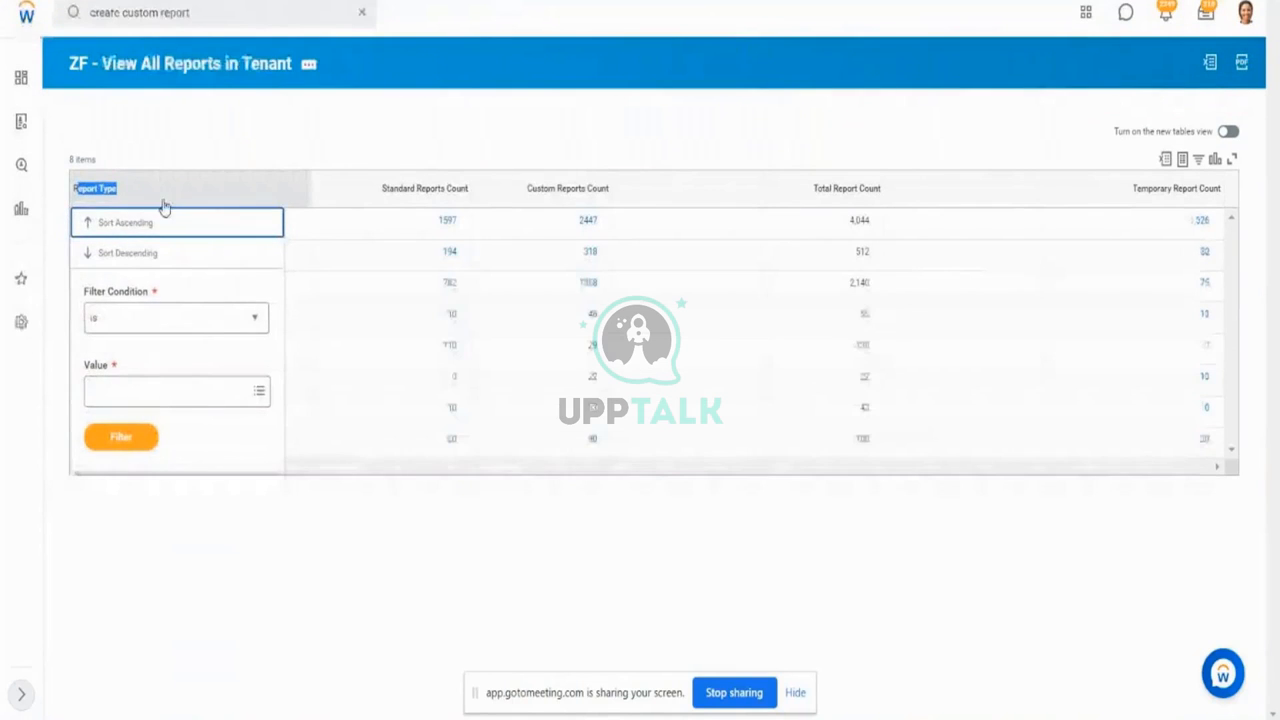
{"action": "left_click", "coordinate": [291, 101]}
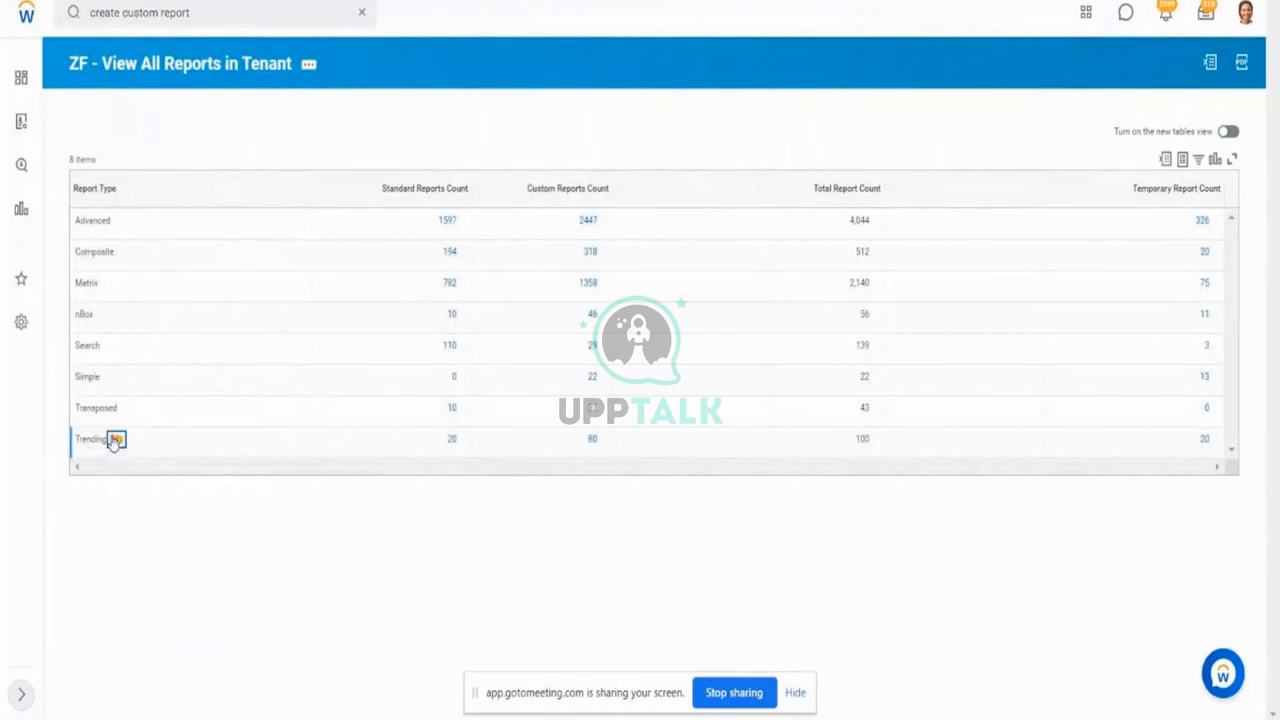
{"action": "left_click_drag", "start_coordinate": [83, 224], "coordinate": [100, 382]}
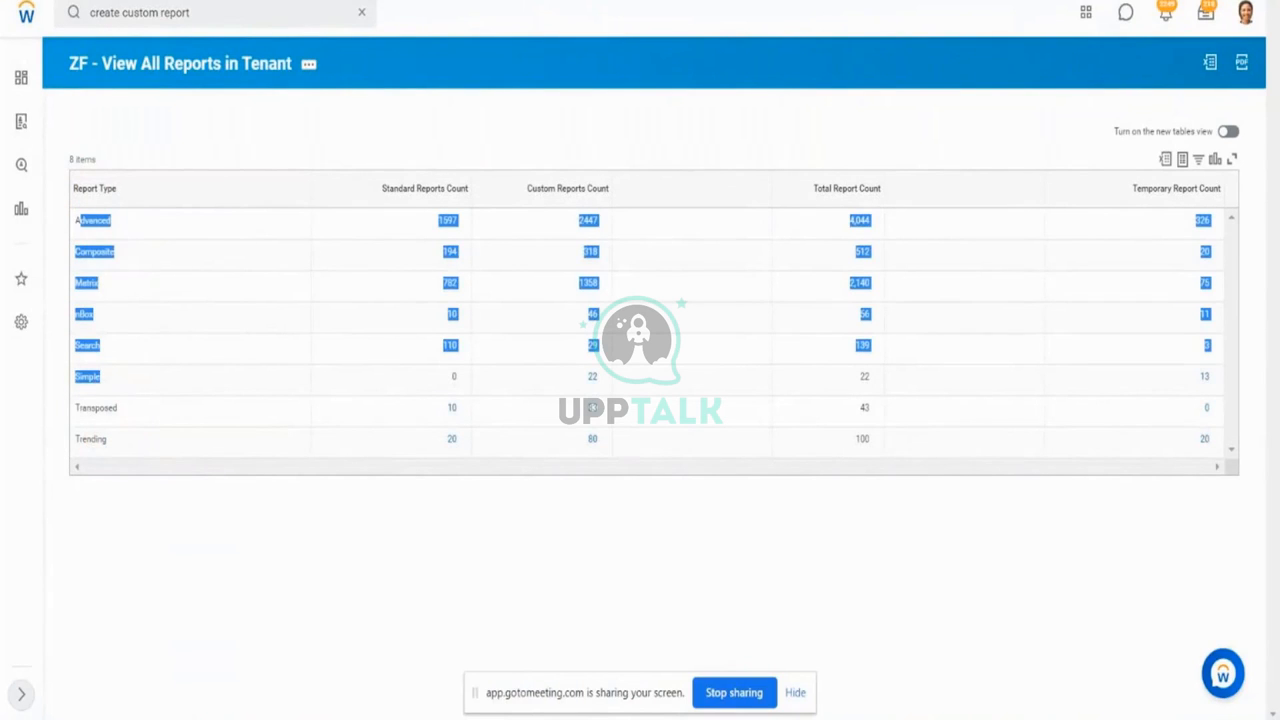
Step: Review the Report Type, Standard Reports Count, Custom Reports Count and Total Report Count column headers in the composite results
{"action": "left_click", "coordinate": [93, 195]}
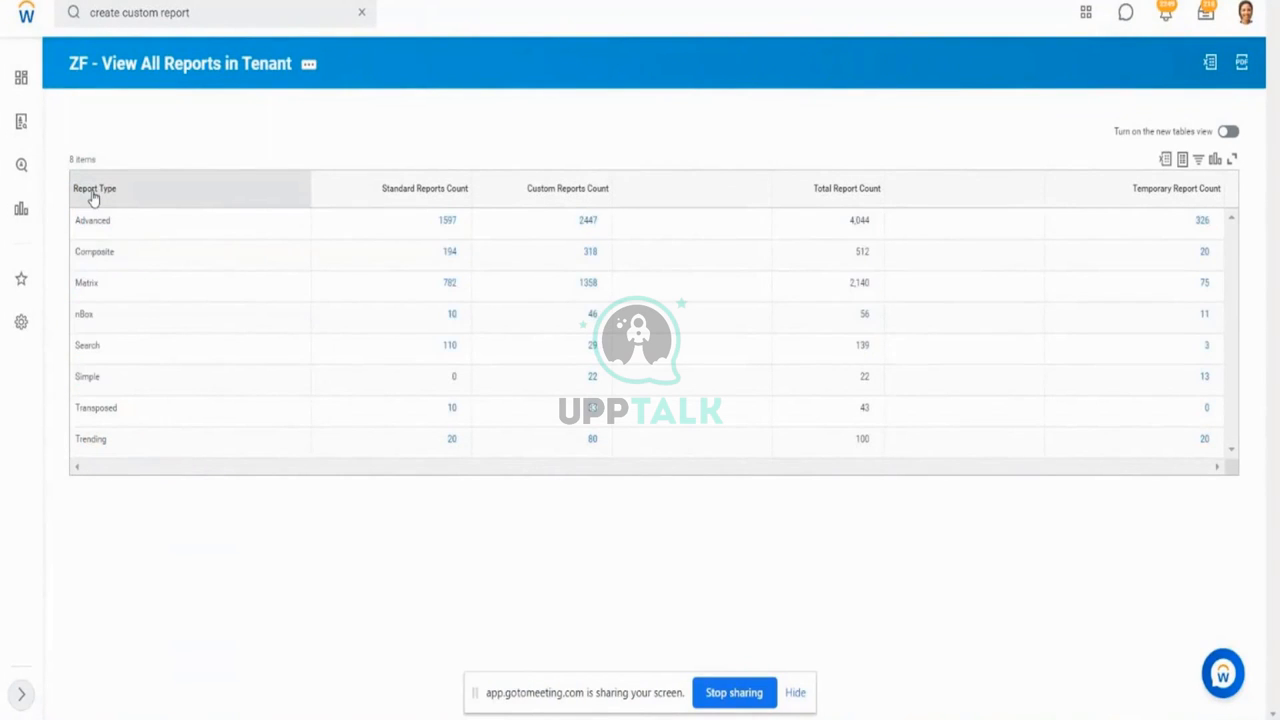
{"action": "left_click", "coordinate": [93, 198]}
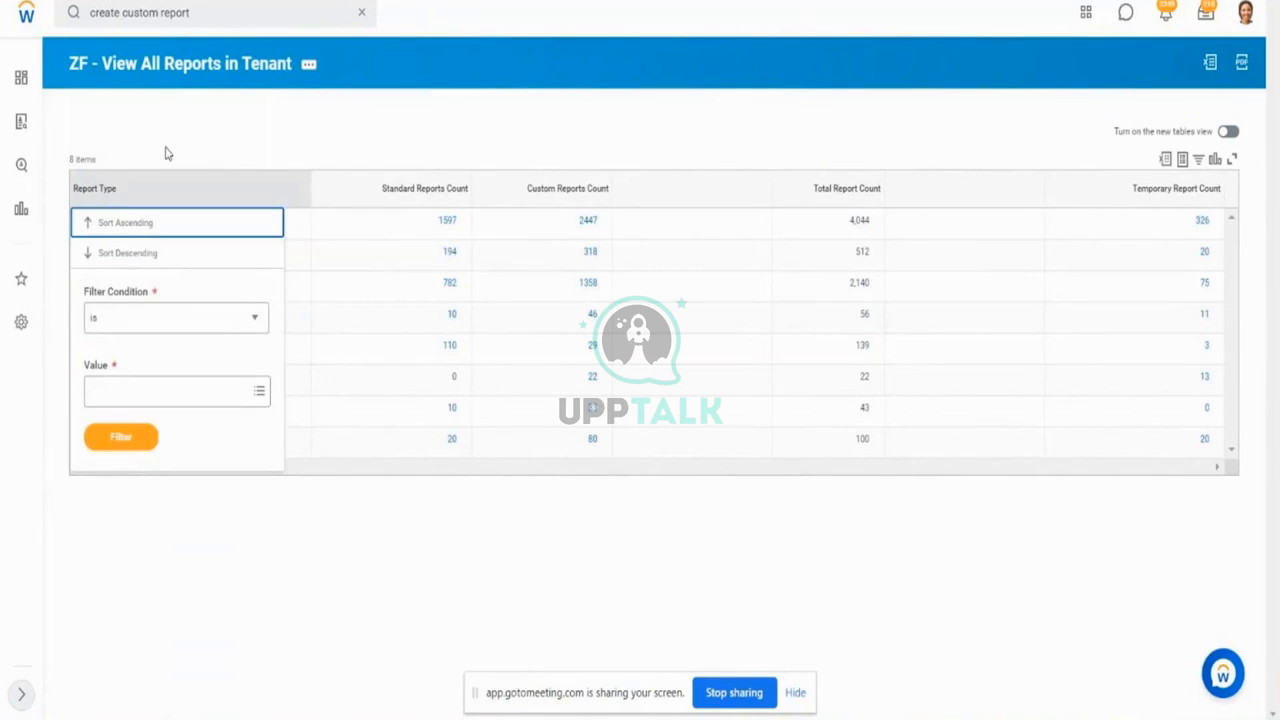
{"action": "left_click", "coordinate": [418, 190]}
{"action": "left_click", "coordinate": [418, 190]}
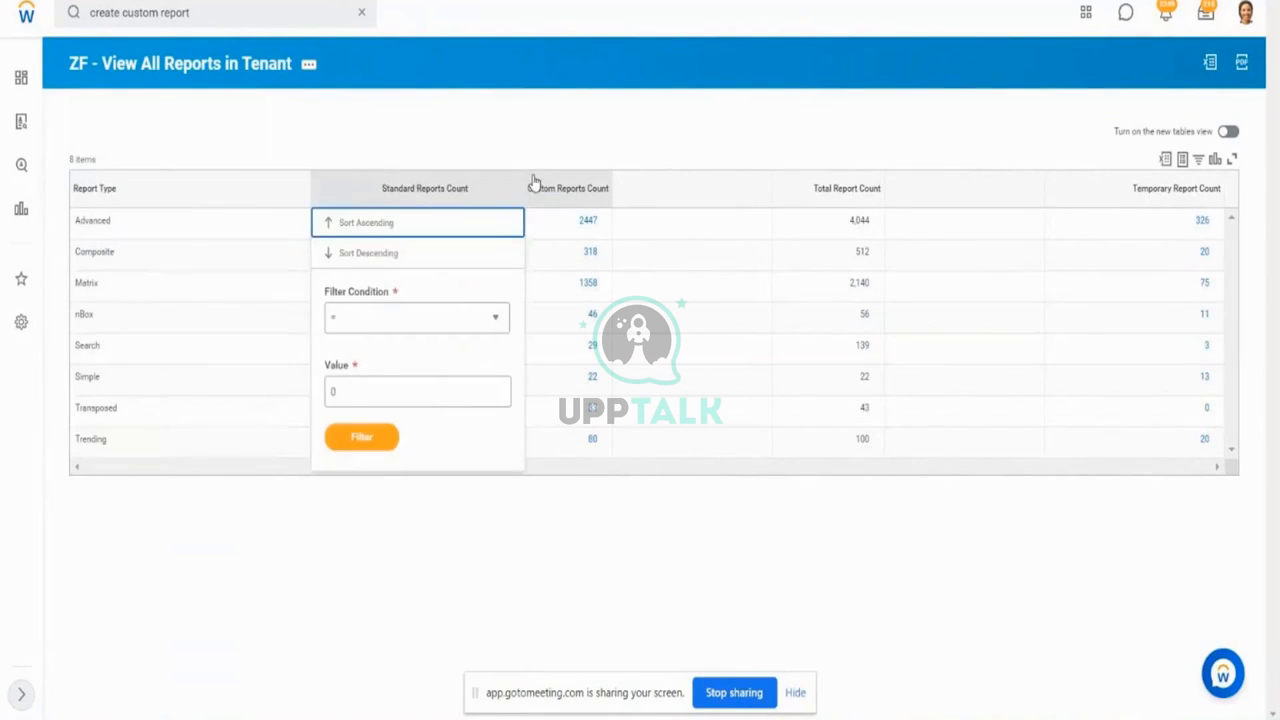
{"action": "left_click", "coordinate": [564, 192]}
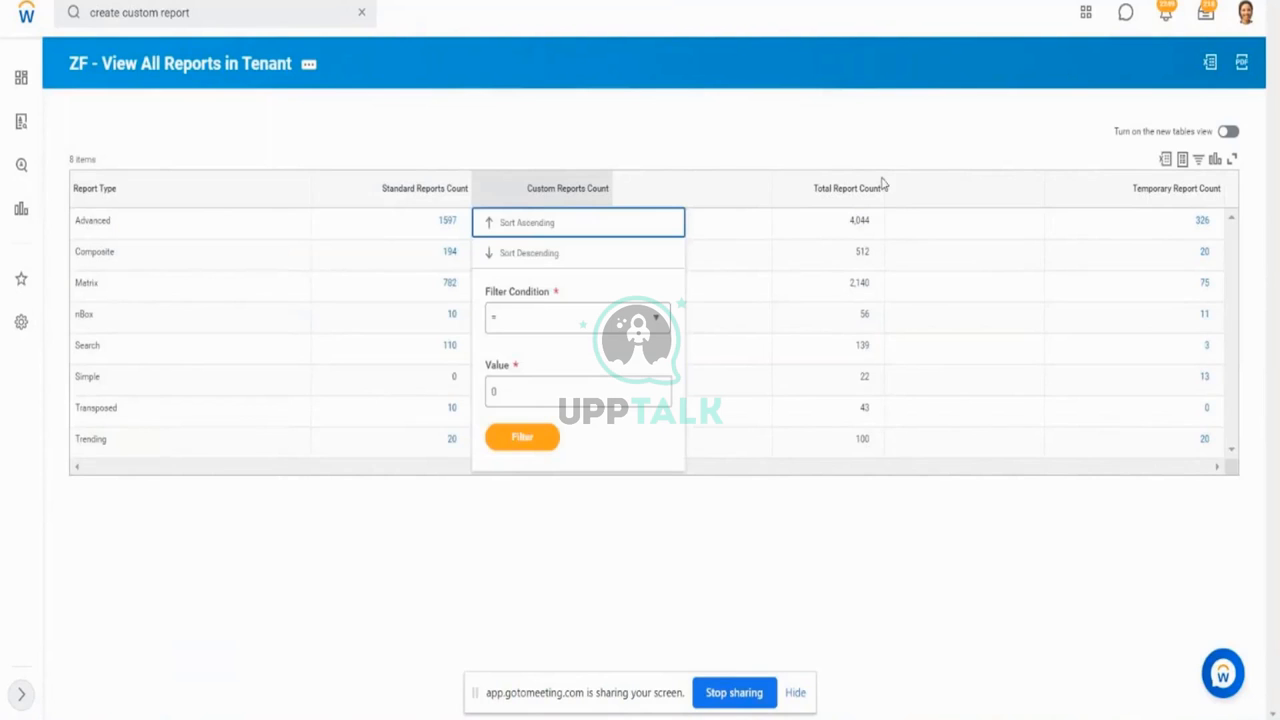
{"action": "left_click", "coordinate": [843, 198]}
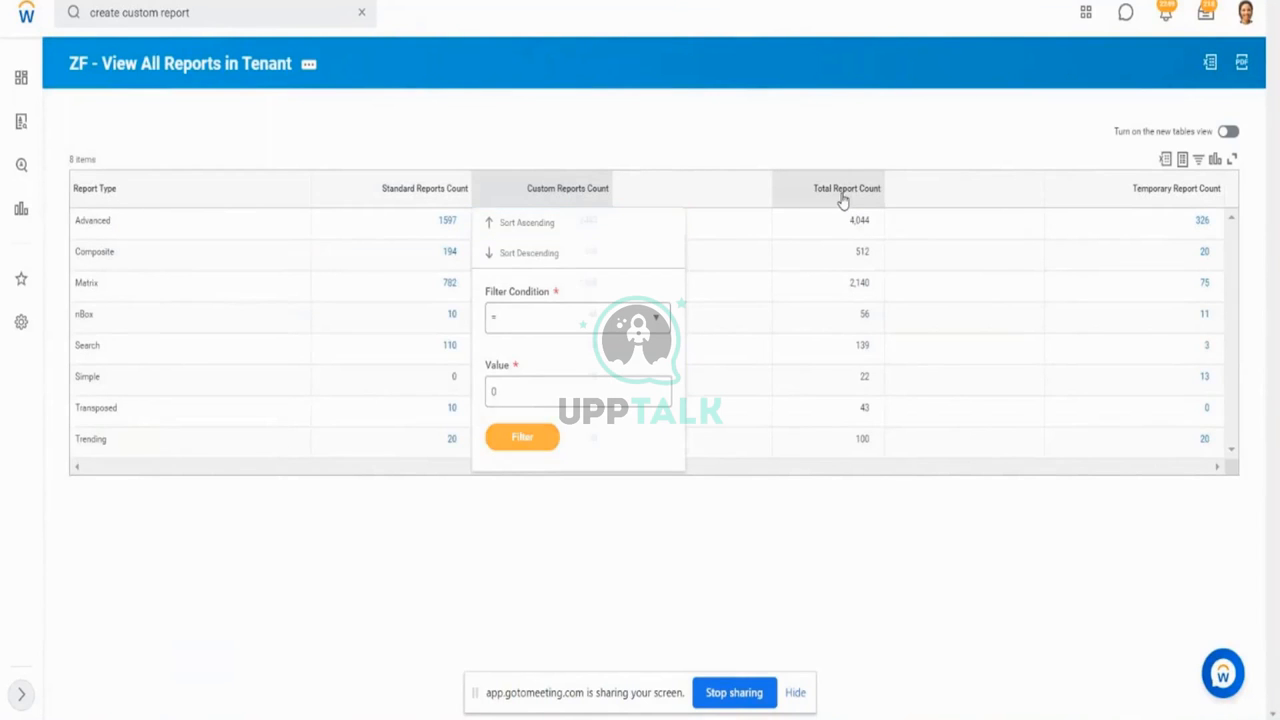
{"action": "left_click", "coordinate": [391, 137]}
Step: Return to the composite report's definition and open the C1 Report Type column for editing
{"action": "left_click", "coordinate": [250, 76]}
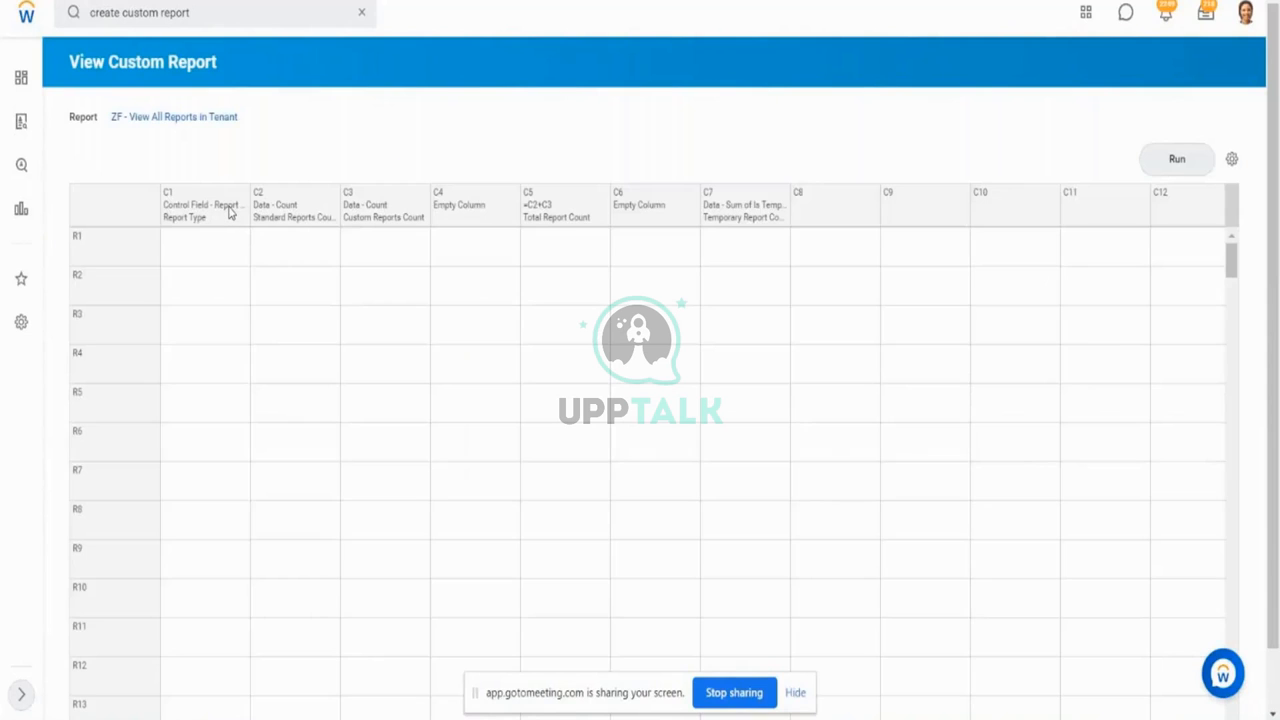
{"action": "left_click", "coordinate": [229, 211]}
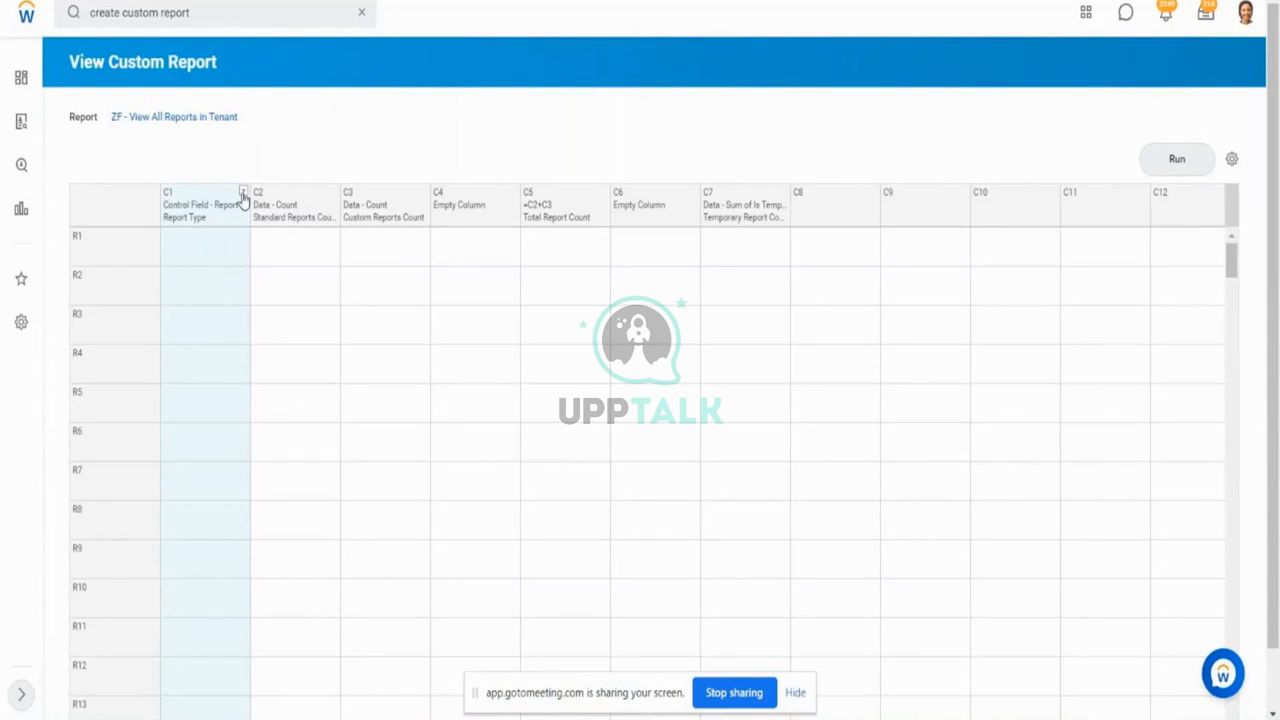
{"action": "left_click", "coordinate": [243, 193]}
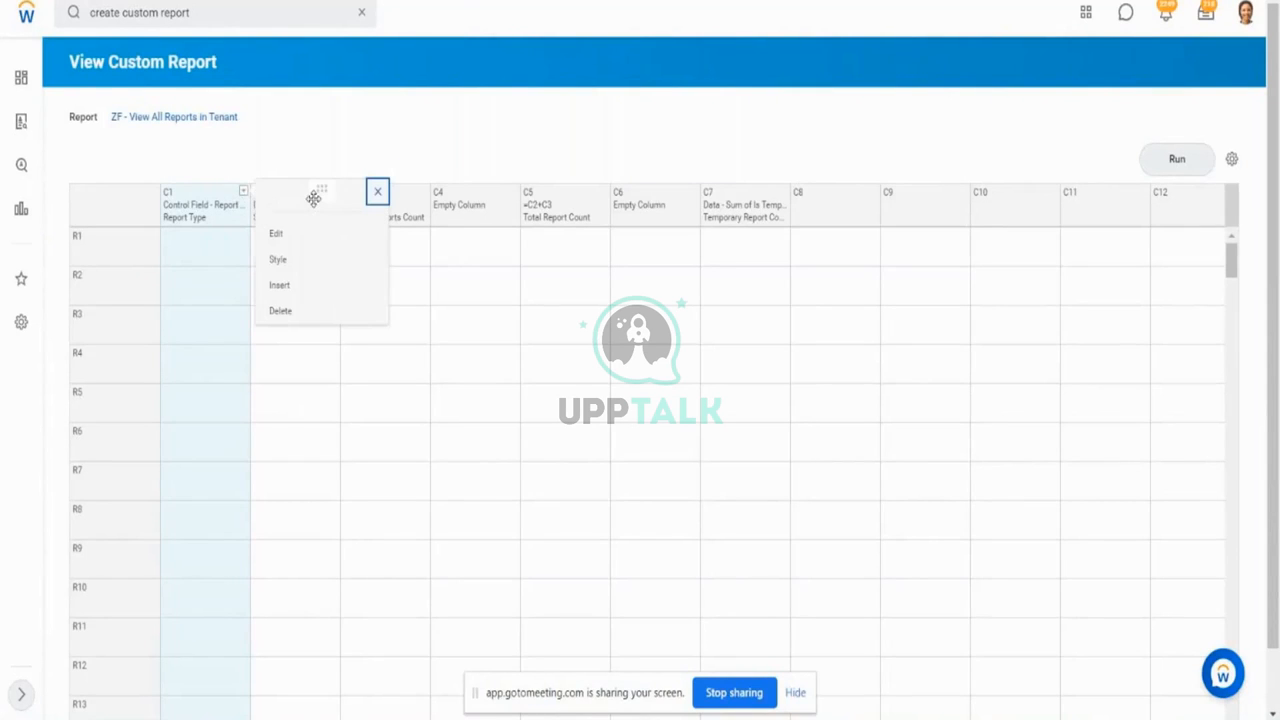
{"action": "left_click", "coordinate": [287, 242]}
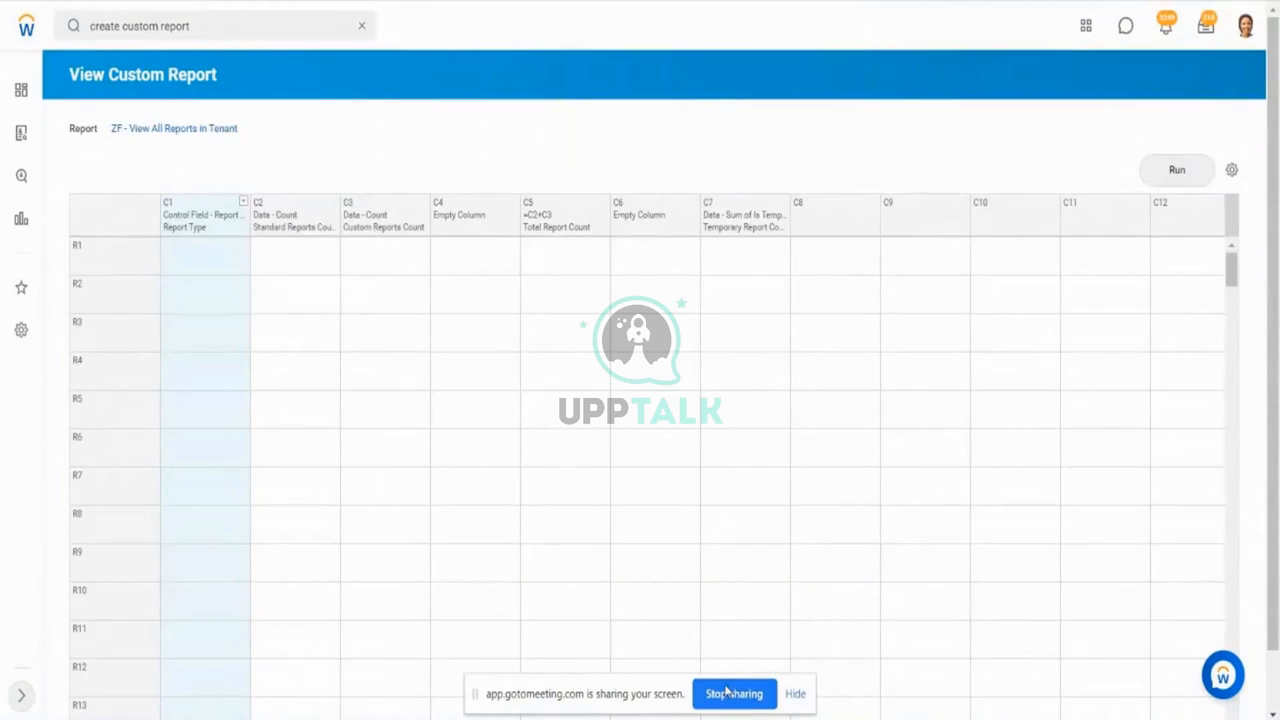
{"action": "left_click", "coordinate": [245, 203]}
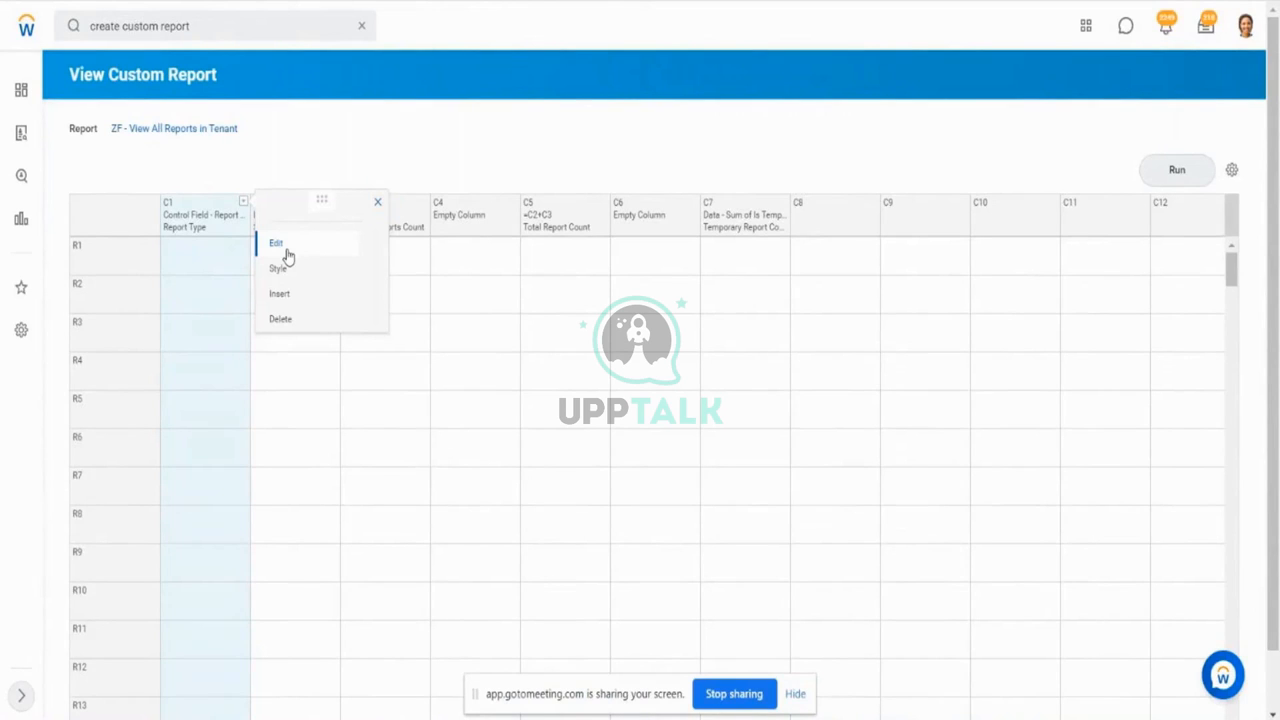
{"action": "left_click", "coordinate": [287, 256]}
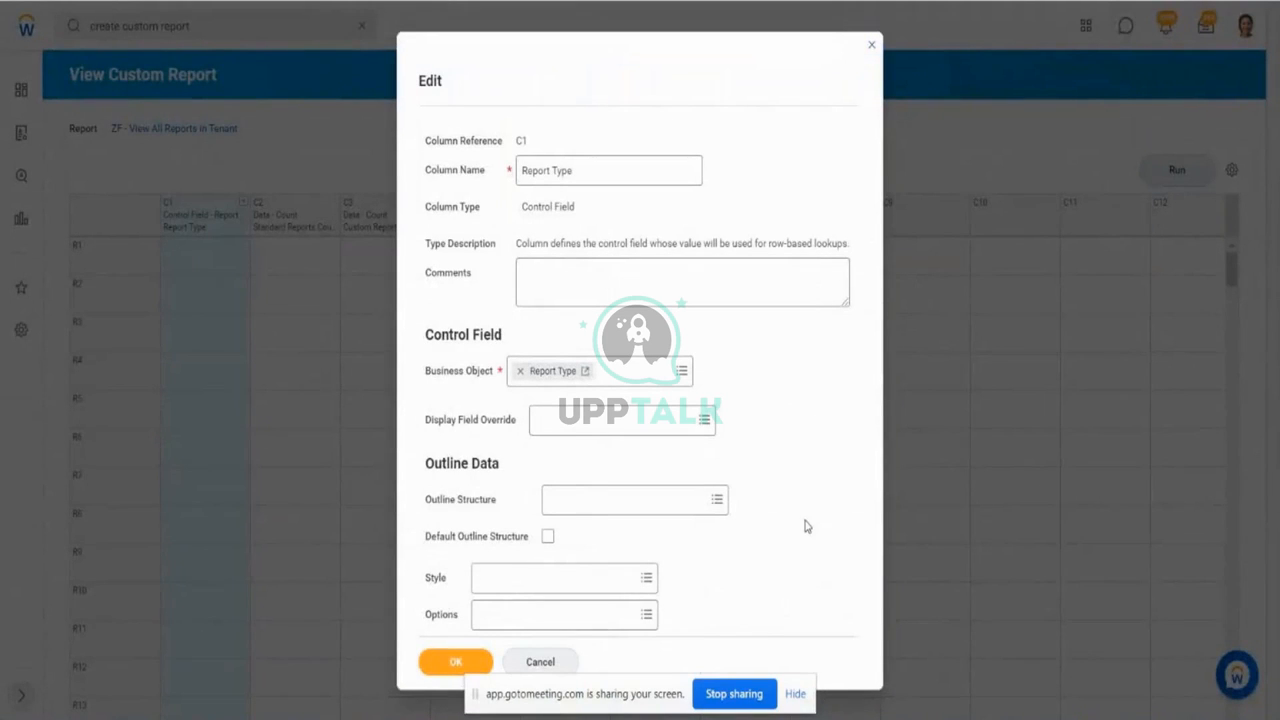
Step: Assign the Workday style Report Header to the C1 Report Type column and save the column definition
{"action": "left_click", "coordinate": [533, 582]}
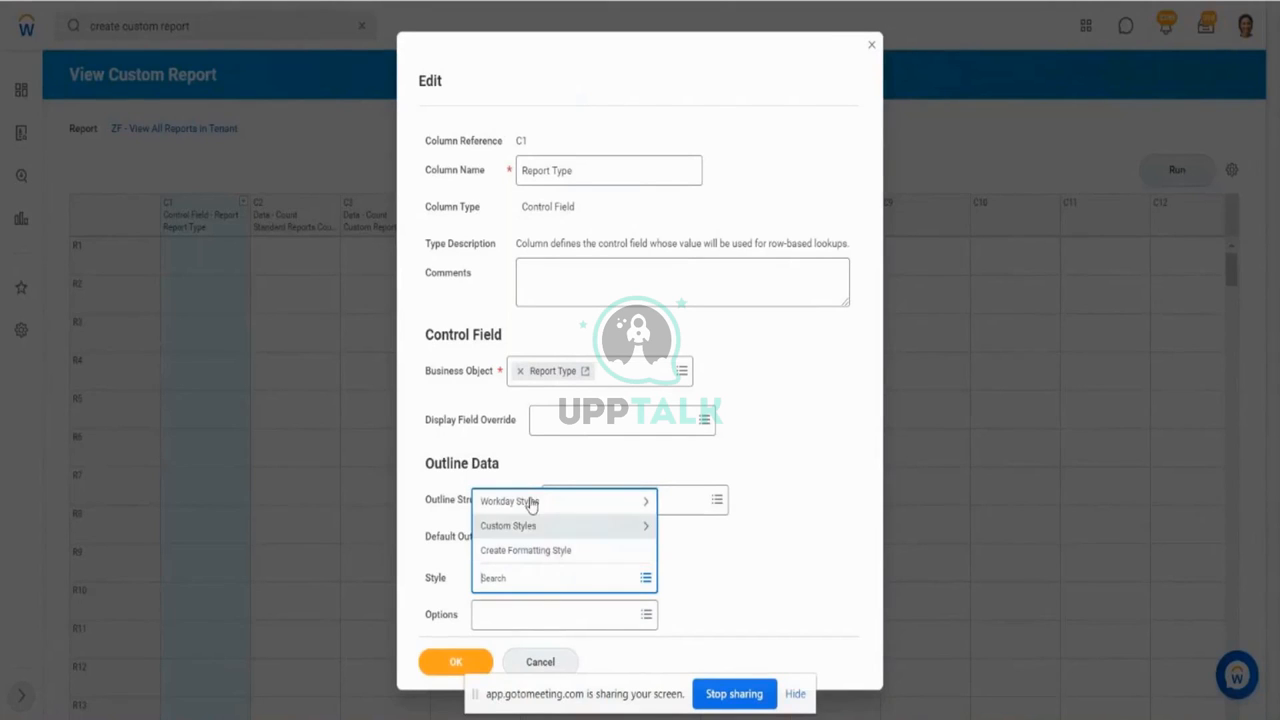
{"action": "left_click", "coordinate": [629, 501]}
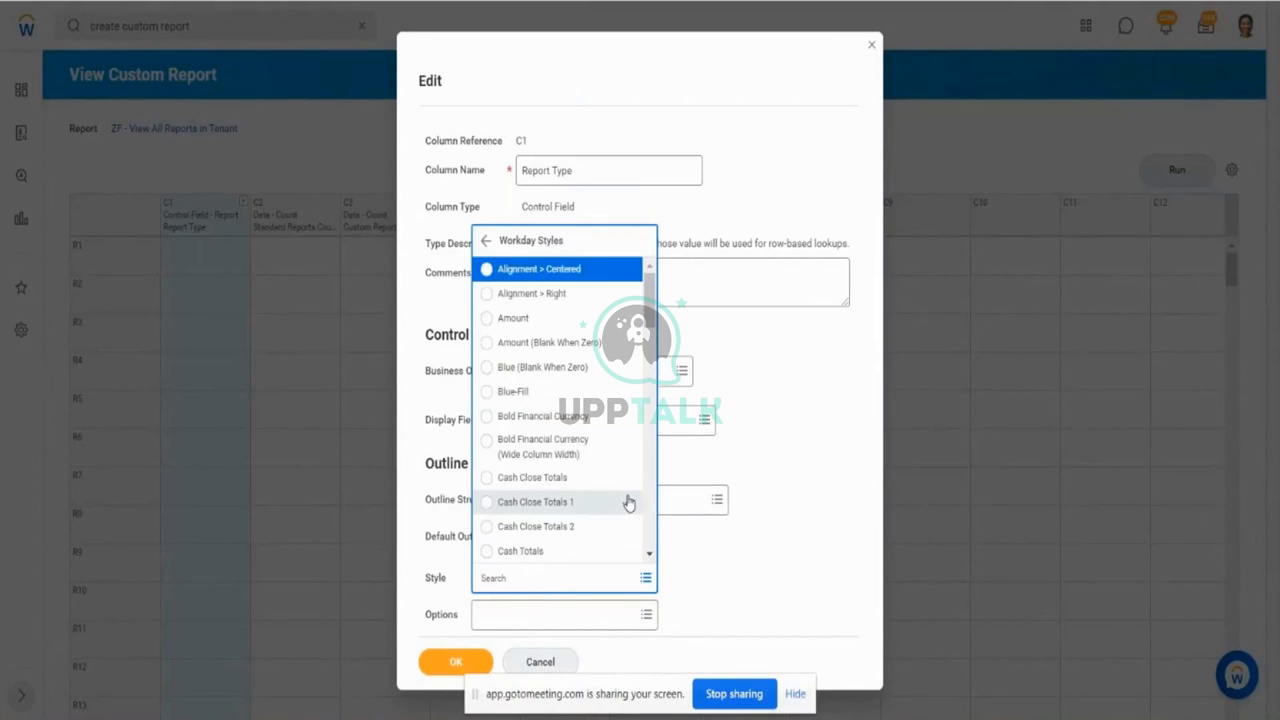
{"action": "key", "text": "Down"}
{"action": "key", "text": "Down"}
{"action": "key", "text": "Down"}
{"action": "key", "text": "Down"}
{"action": "key", "text": "Down"}
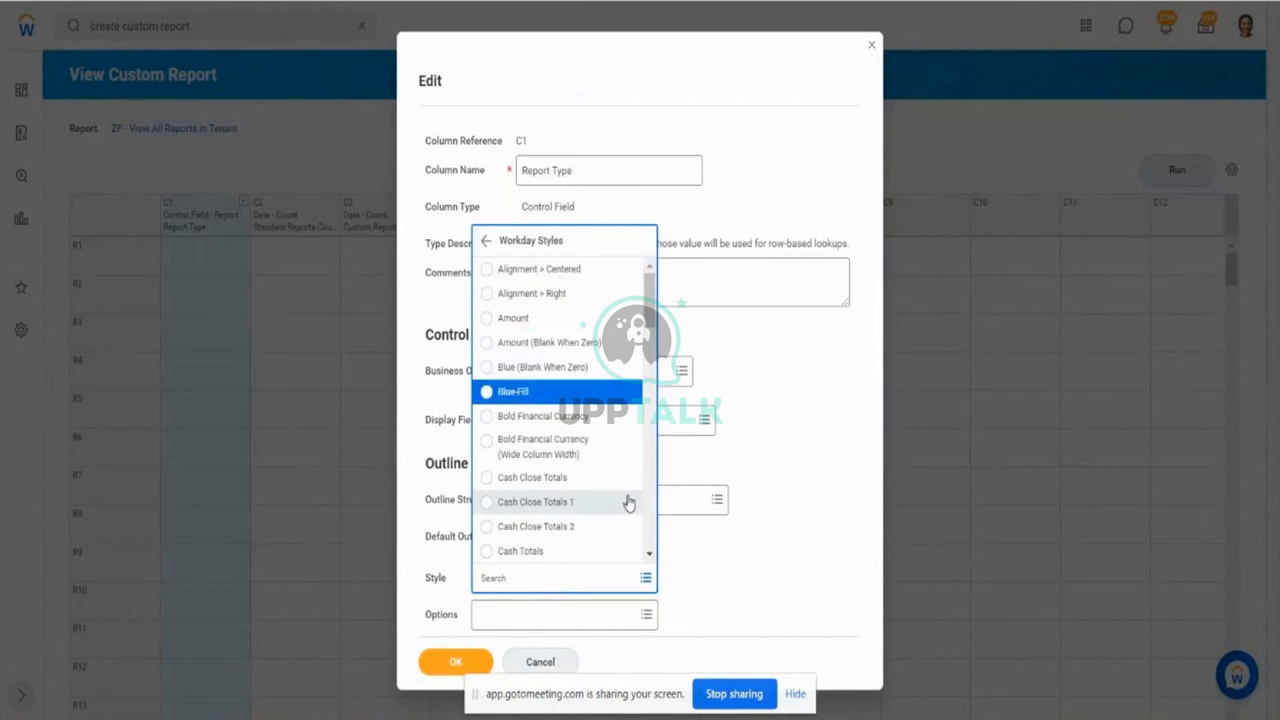
{"action": "key", "text": "Up"}
{"action": "key", "text": "Up"}
{"action": "key", "text": "Up"}
{"action": "key", "text": "Up"}
{"action": "key", "text": "Up"}
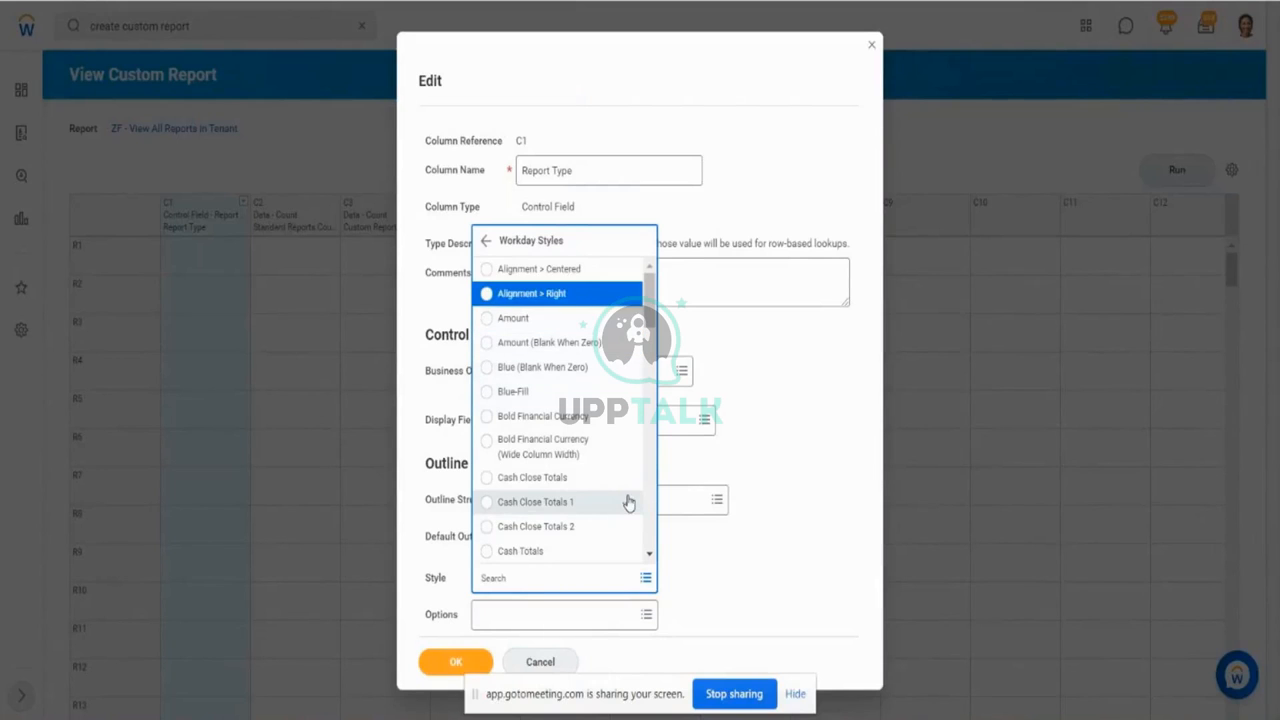
{"action": "key", "text": "Down"}
{"action": "key", "text": "Down"}
{"action": "key", "text": "Down"}
{"action": "key", "text": "Down"}
{"action": "key", "text": "Down"}
{"action": "key", "text": "Down"}
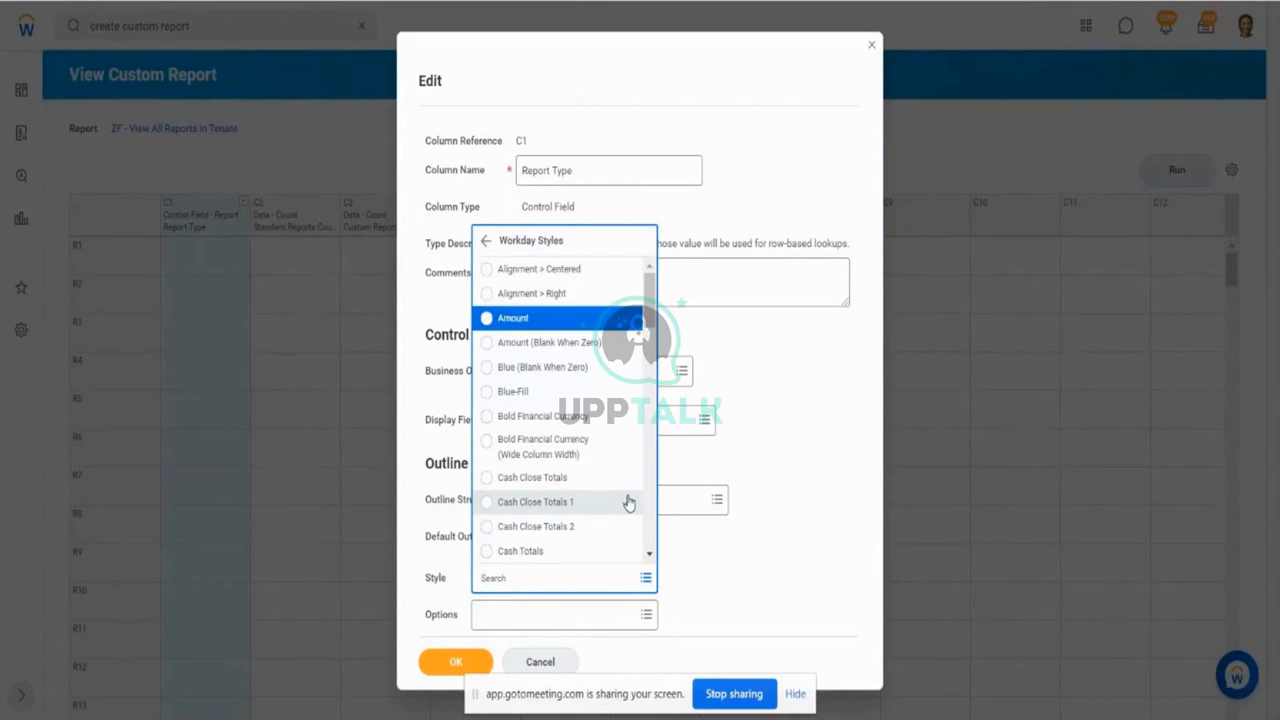
{"action": "key", "text": "Down"}
{"action": "key", "text": "Down"}
{"action": "key", "text": "Down"}
{"action": "key", "text": "Down"}
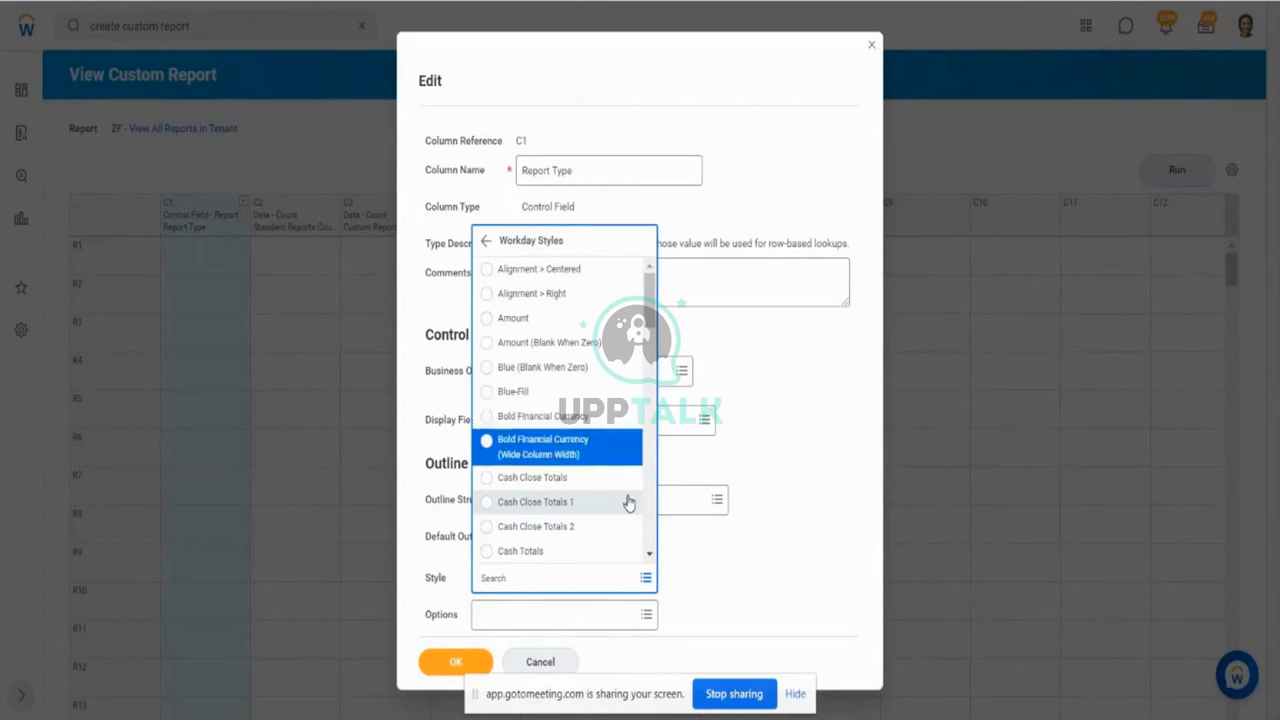
{"action": "key", "text": "Down"}
{"action": "key", "text": "Down"}
{"action": "key", "text": "Down"}
{"action": "key", "text": "Down"}
{"action": "key", "text": "Down"}
{"action": "key", "text": "Down"}
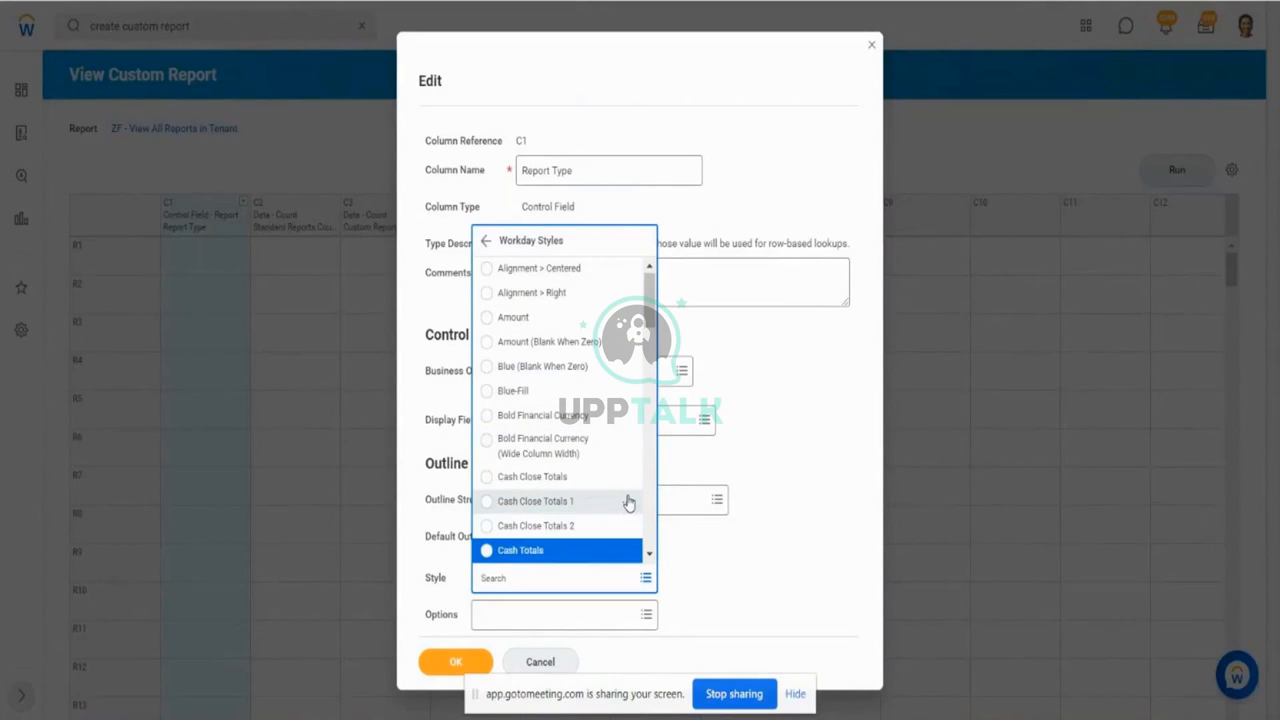
{"action": "key", "text": "Down"}
{"action": "key", "text": "Down"}
{"action": "key", "text": "Down"}
{"action": "key", "text": "Down"}
{"action": "key", "text": "Down"}
{"action": "key", "text": "Down"}
{"action": "key", "text": "Down"}
{"action": "key", "text": "Down"}
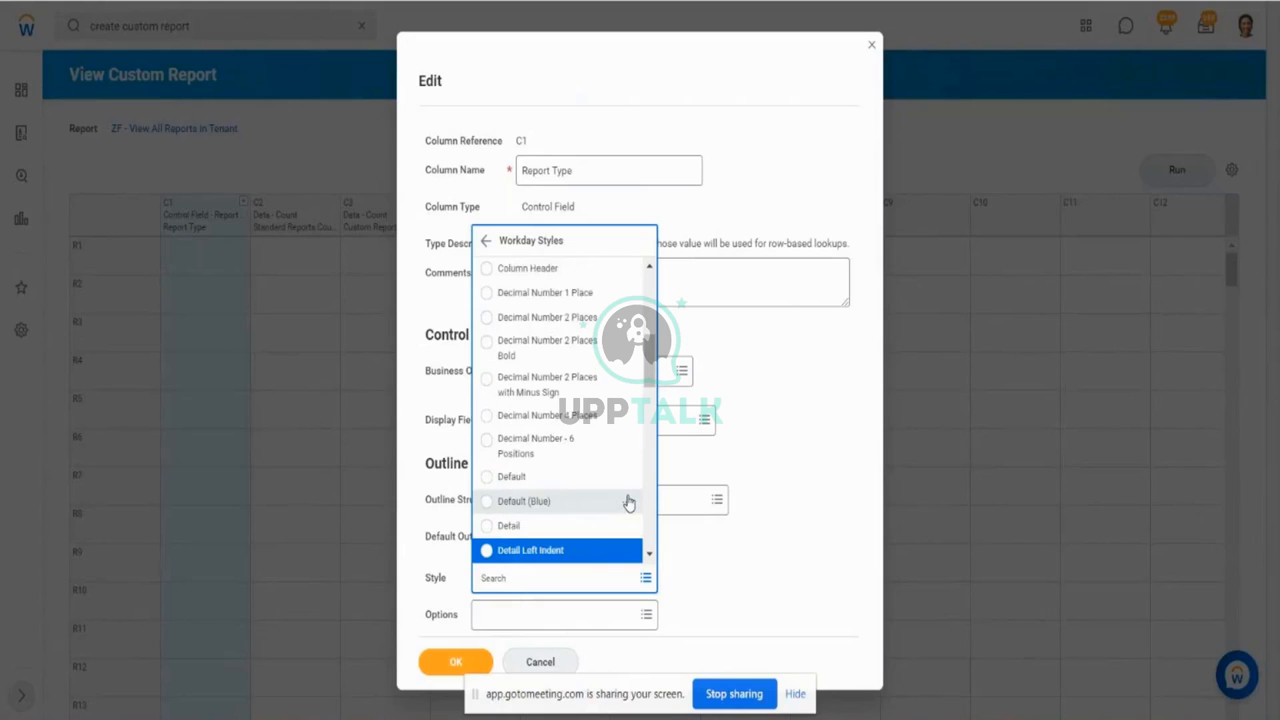
{"action": "key", "text": "Down"}
{"action": "key", "text": "Down"}
{"action": "key", "text": "Down"}
{"action": "key", "text": "Down"}
{"action": "key", "text": "Down"}
{"action": "key", "text": "Down"}
{"action": "key", "text": "Down"}
{"action": "key", "text": "Down"}
{"action": "key", "text": "Down"}
{"action": "key", "text": "Down"}
{"action": "key", "text": "Down"}
{"action": "key", "text": "Down"}
{"action": "key", "text": "Down"}
{"action": "key", "text": "Down"}
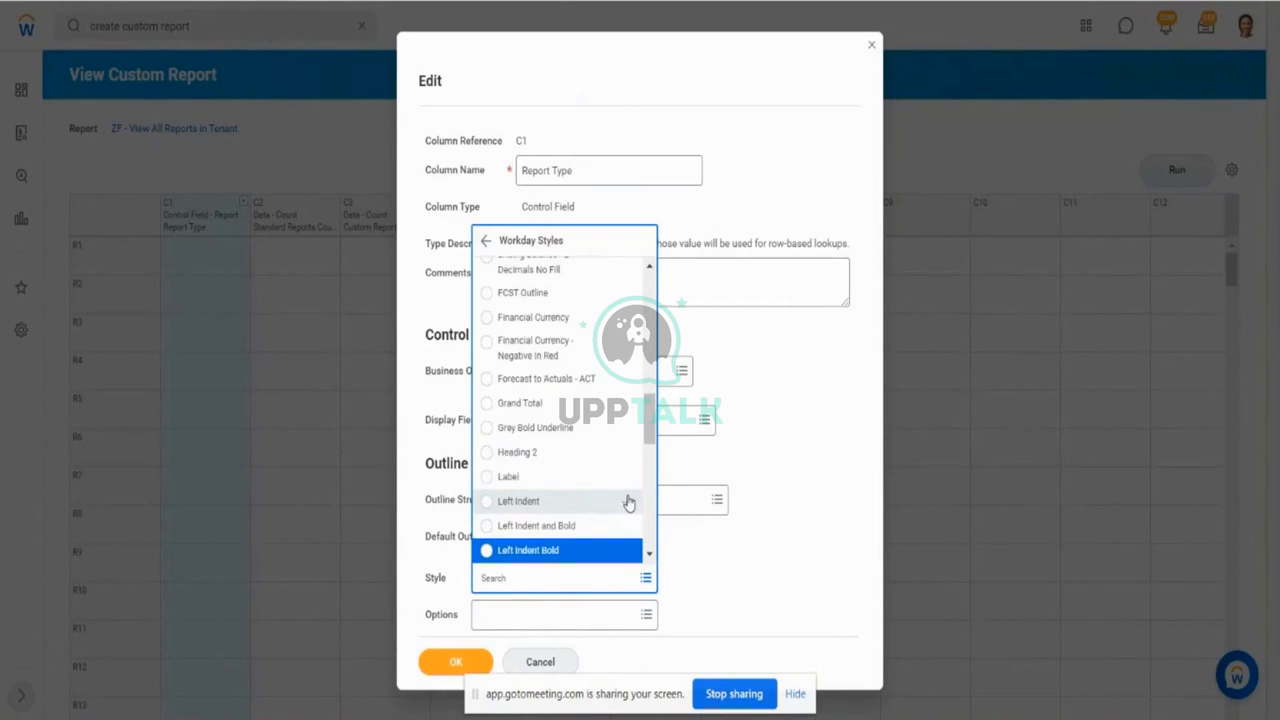
{"action": "key", "text": "Down"}
{"action": "key", "text": "Down"}
{"action": "key", "text": "Down"}
{"action": "key", "text": "Down"}
{"action": "key", "text": "Down"}
{"action": "key", "text": "Down"}
{"action": "key", "text": "Down"}
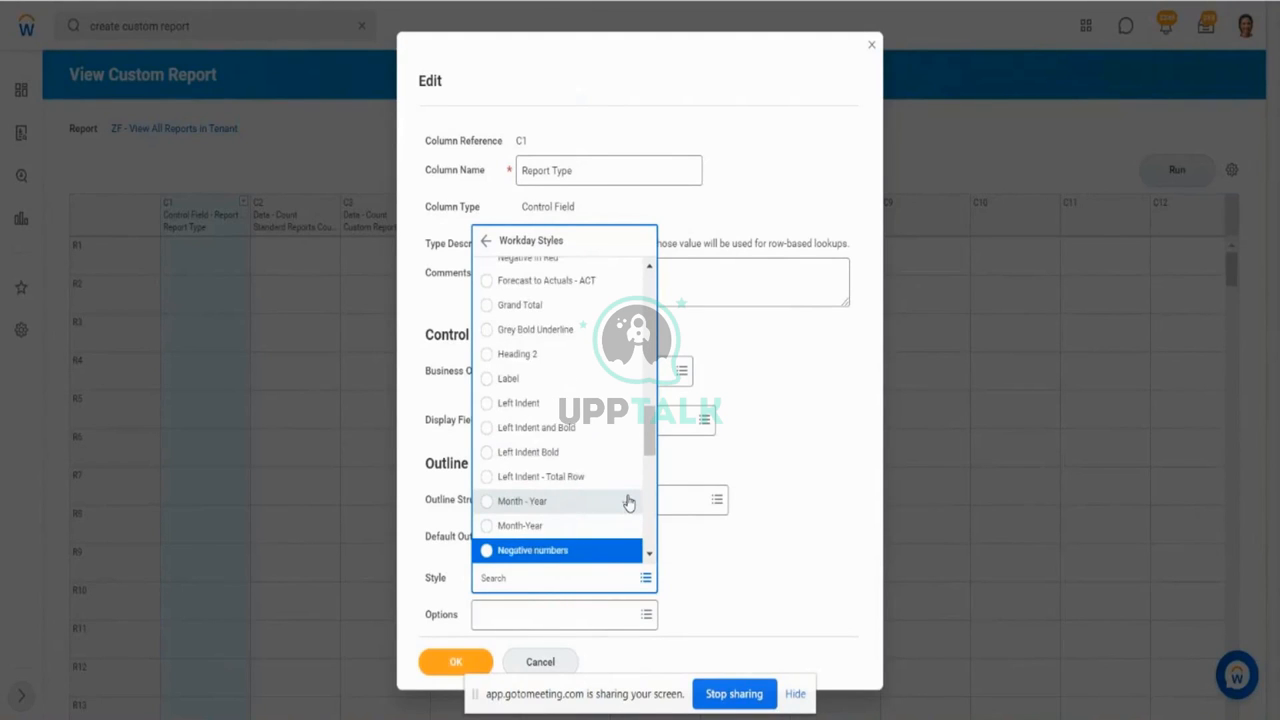
{"action": "key", "text": "Down"}
{"action": "key", "text": "Down"}
{"action": "key", "text": "Down"}
{"action": "key", "text": "Down"}
{"action": "key", "text": "Down"}
{"action": "key", "text": "Down"}
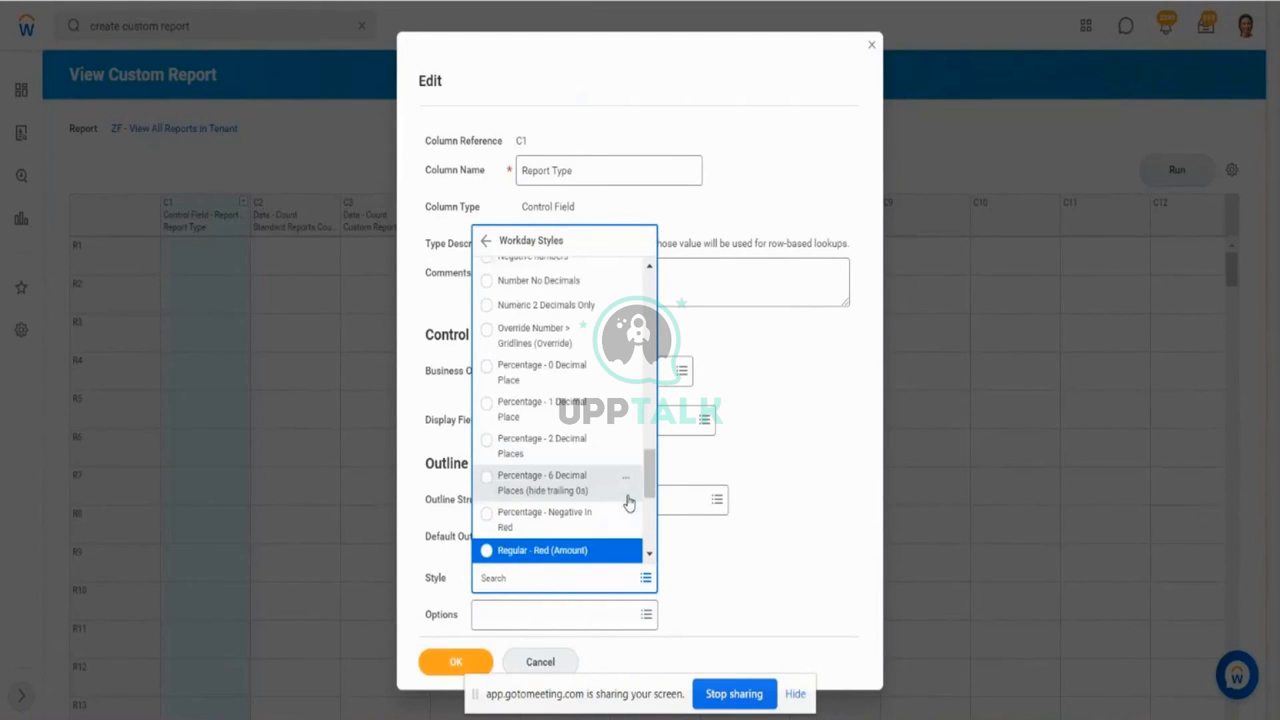
{"action": "key", "text": "Down"}
{"action": "key", "text": "Down"}
{"action": "key", "text": "Down"}
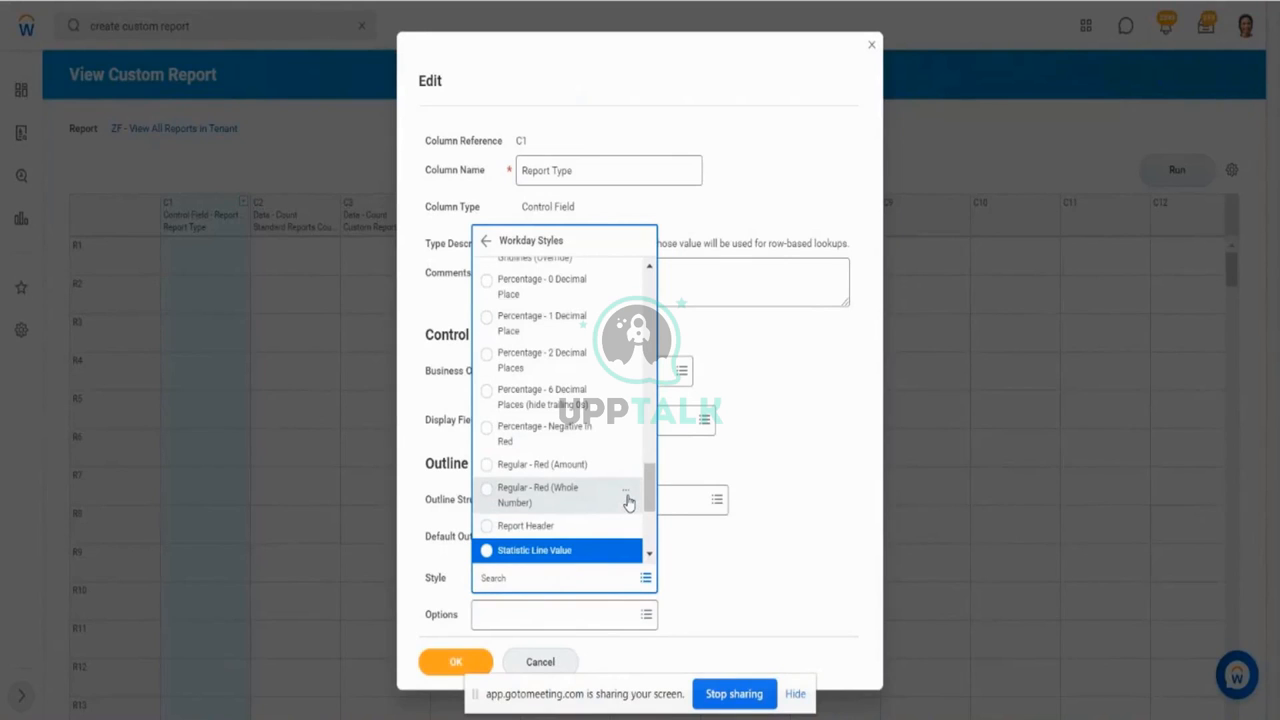
{"action": "key", "text": "Up"}
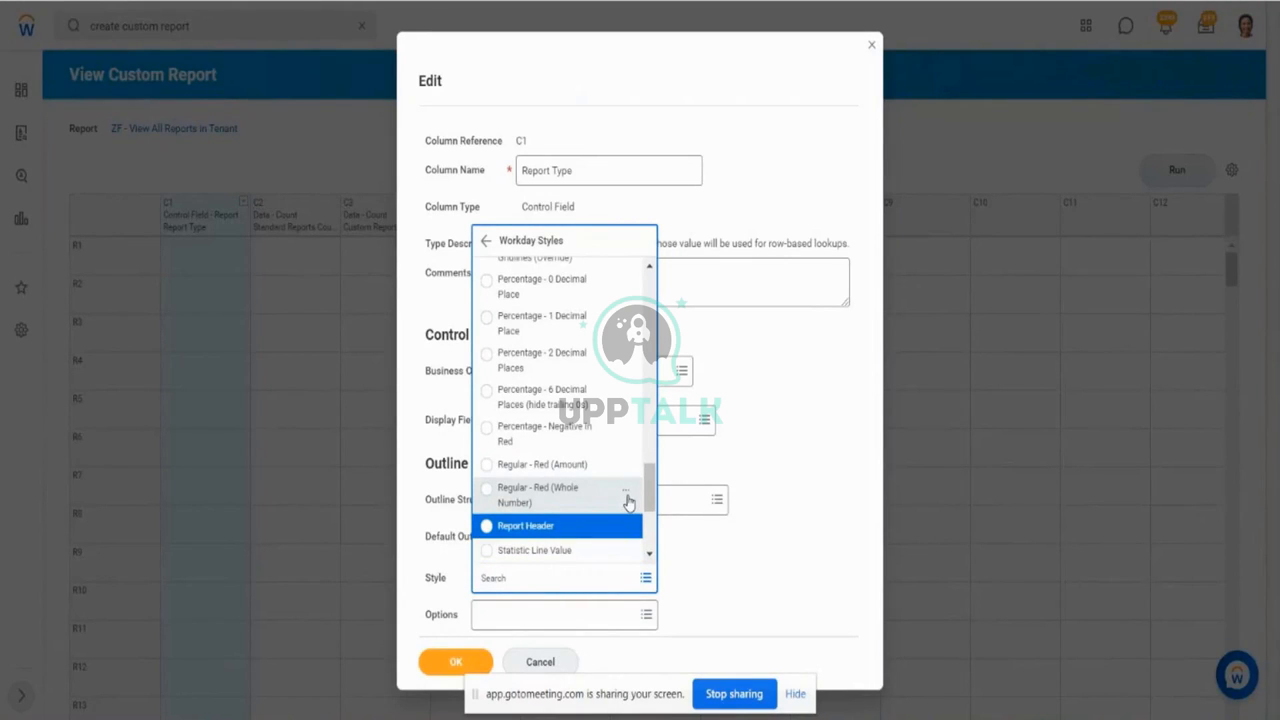
{"action": "key", "text": "Return"}
{"action": "left_click", "coordinate": [793, 520]}
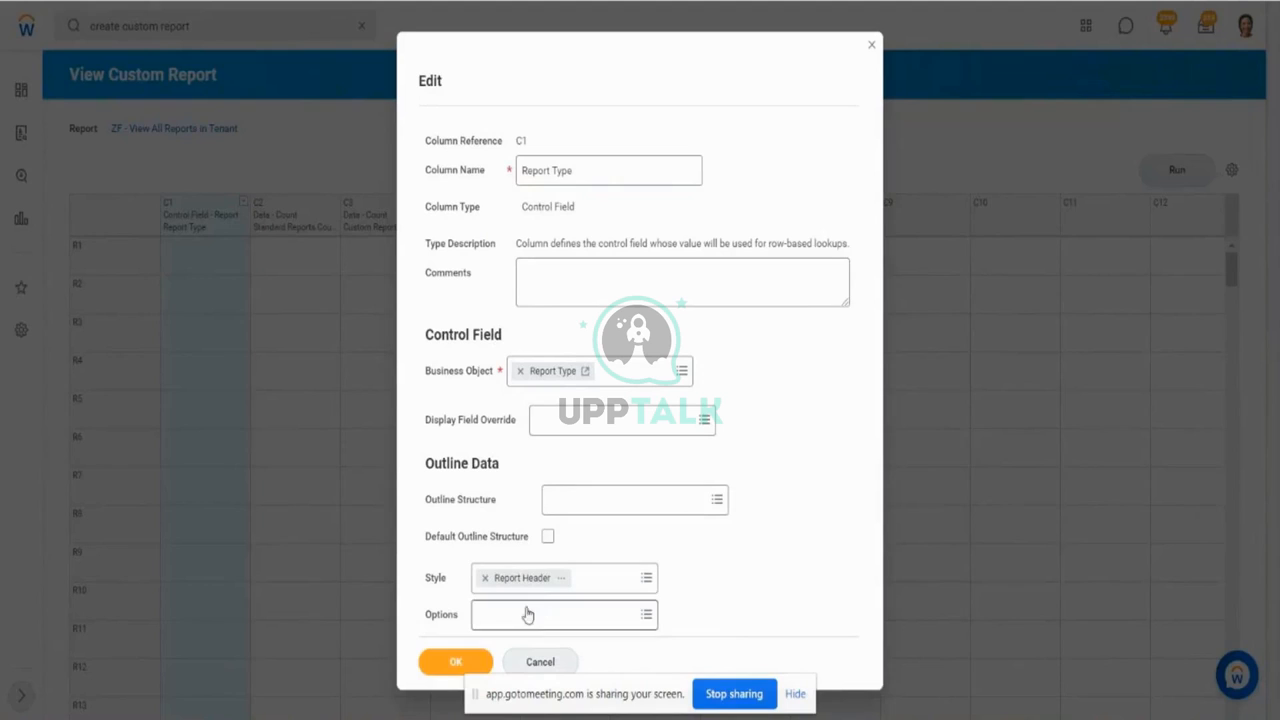
{"action": "left_click", "coordinate": [458, 664]}
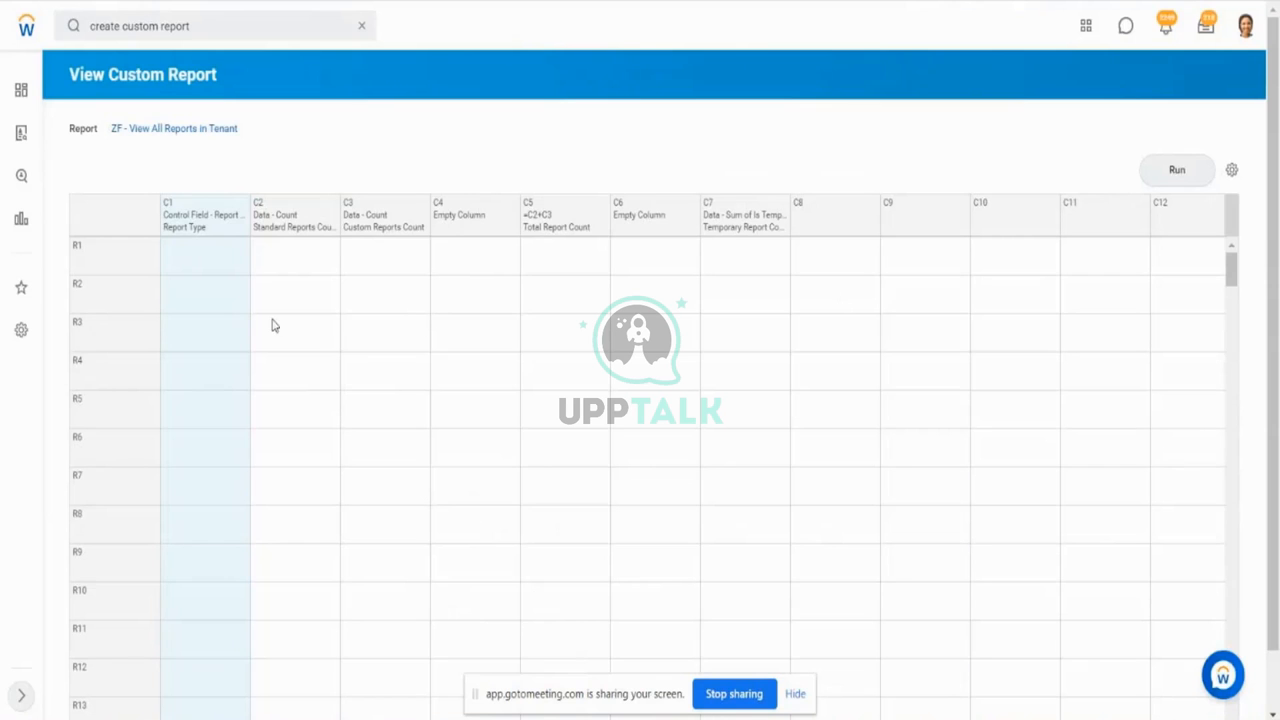
Step: Run the composite report to check the Report Type column's styling, and return to the report definition
{"action": "left_click", "coordinate": [1177, 170]}
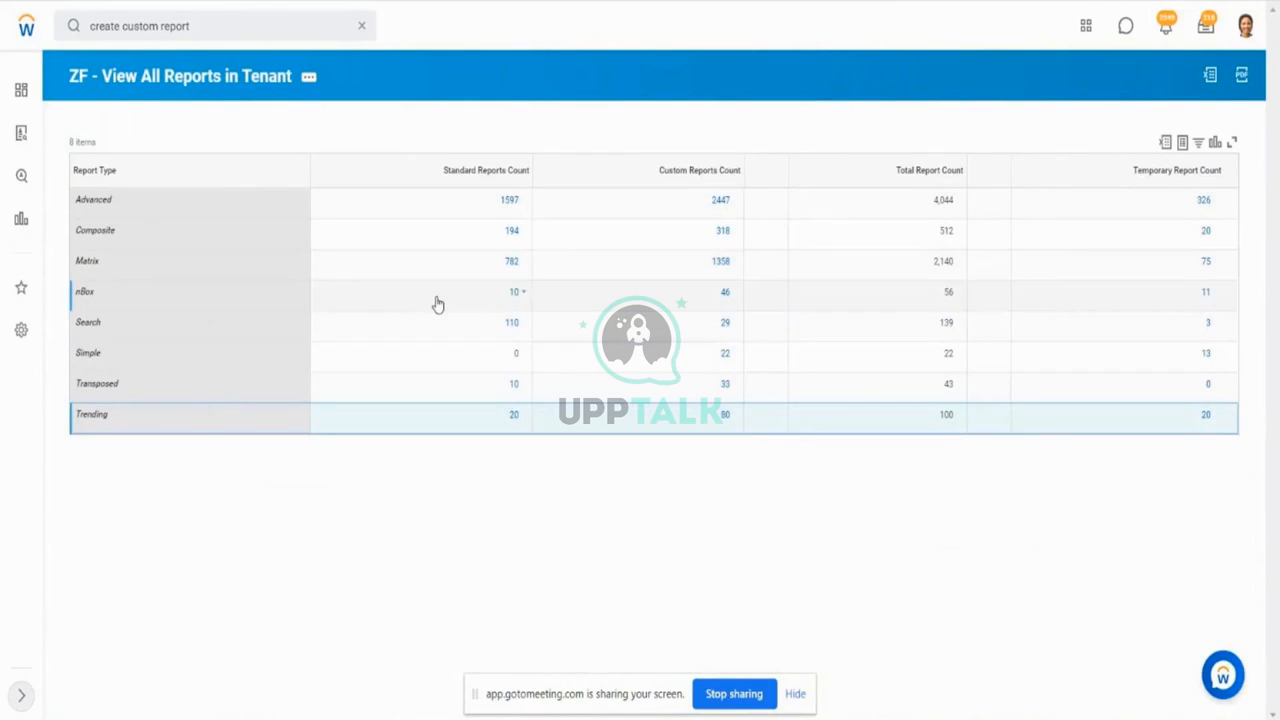
{"action": "left_click", "coordinate": [931, 174]}
{"action": "left_click", "coordinate": [213, 72]}
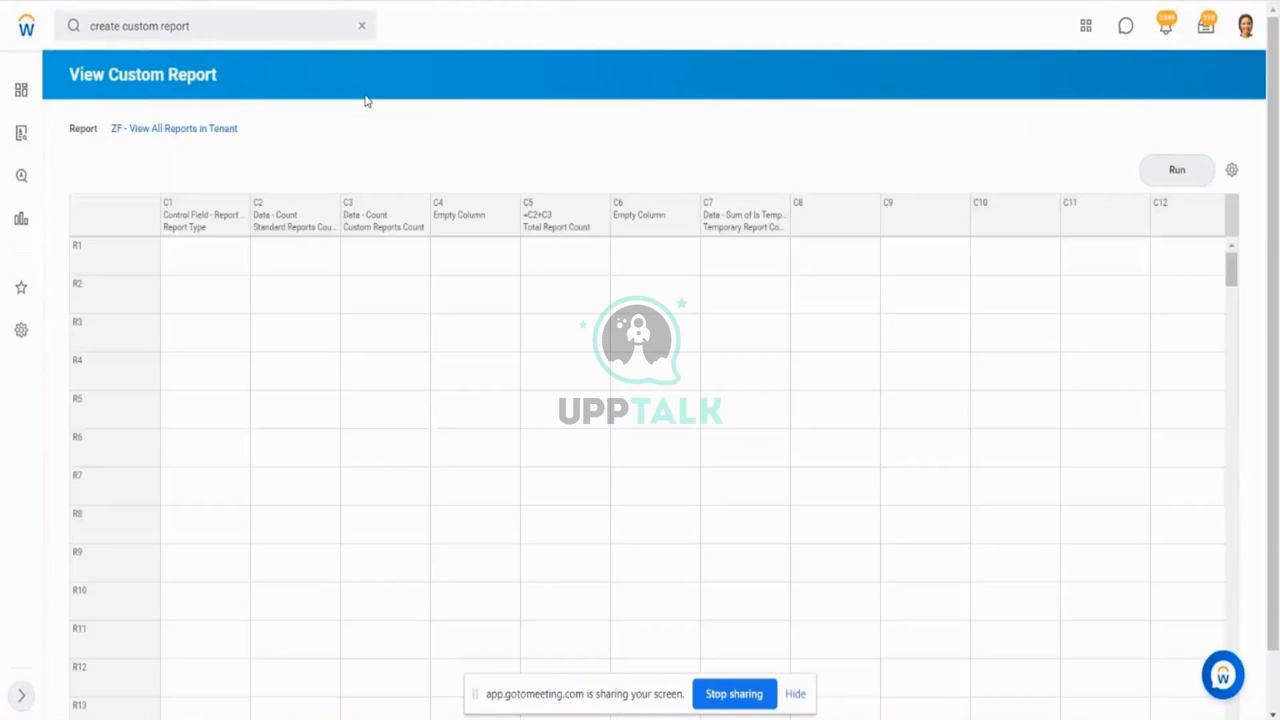
Step: Apply the Workday style Cash Totals to the C5 Total Report Count column
{"action": "left_click", "coordinate": [570, 214]}
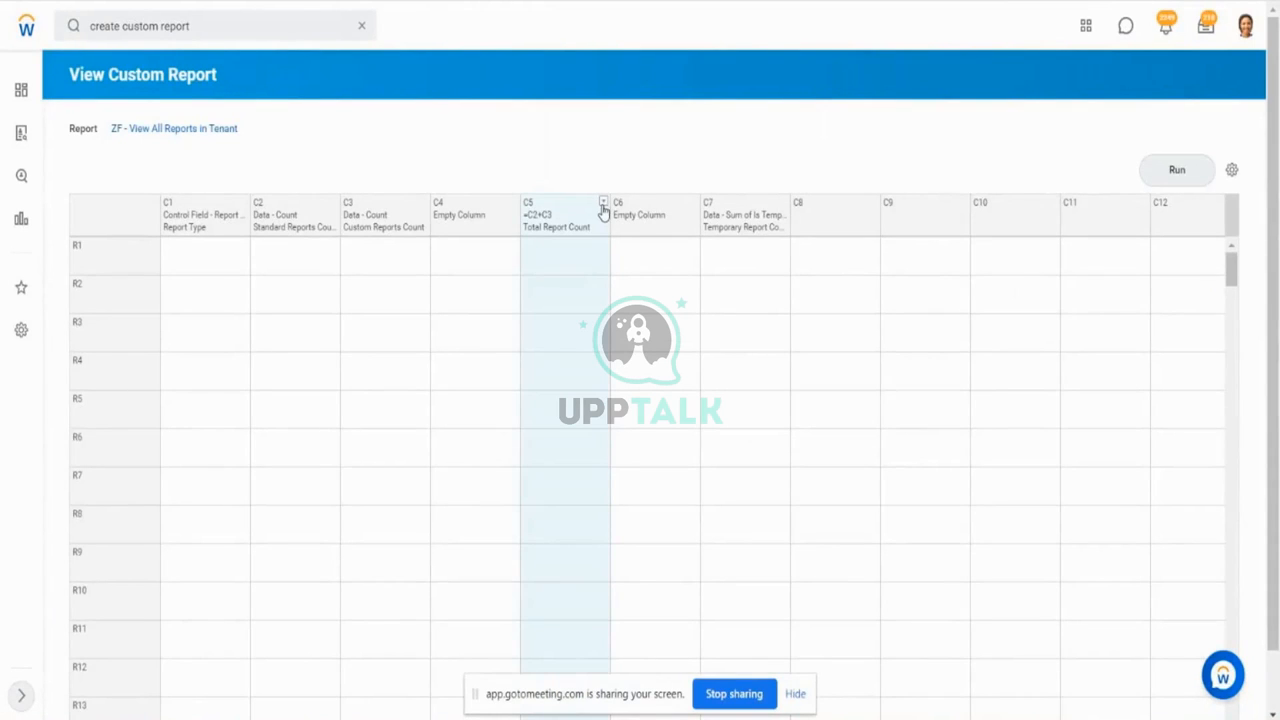
{"action": "left_click", "coordinate": [604, 206]}
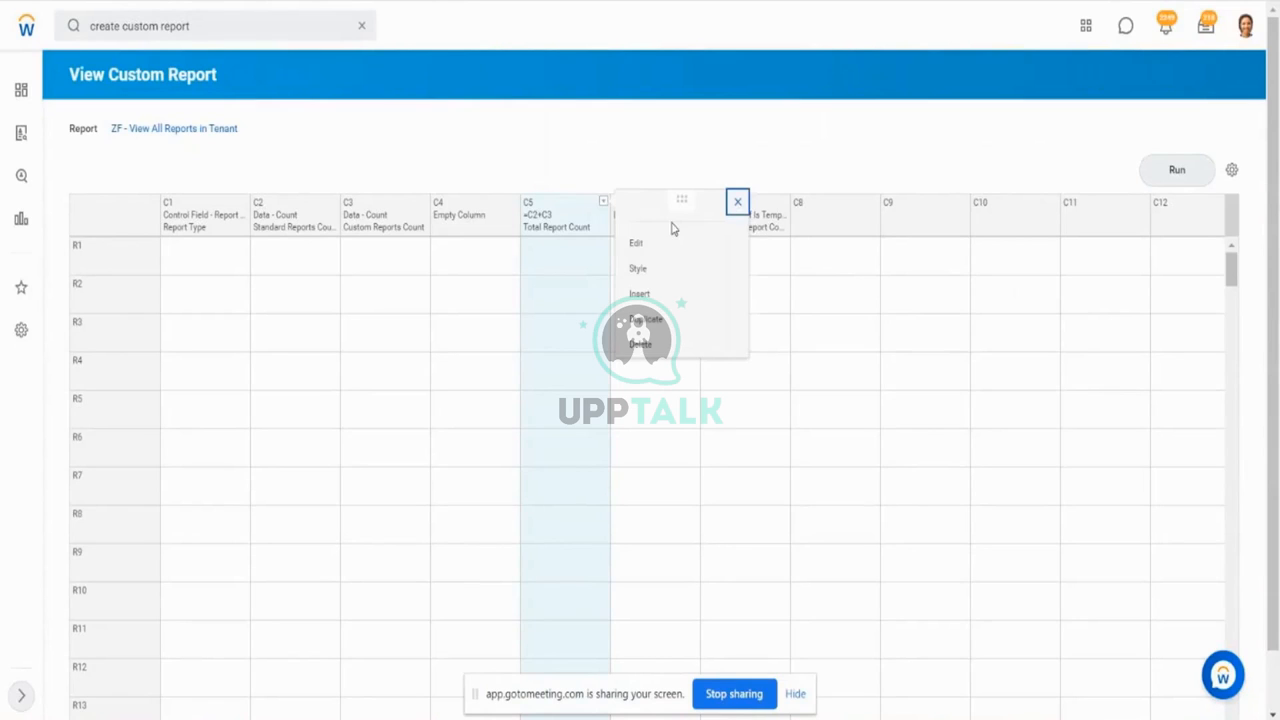
{"action": "left_click", "coordinate": [643, 271]}
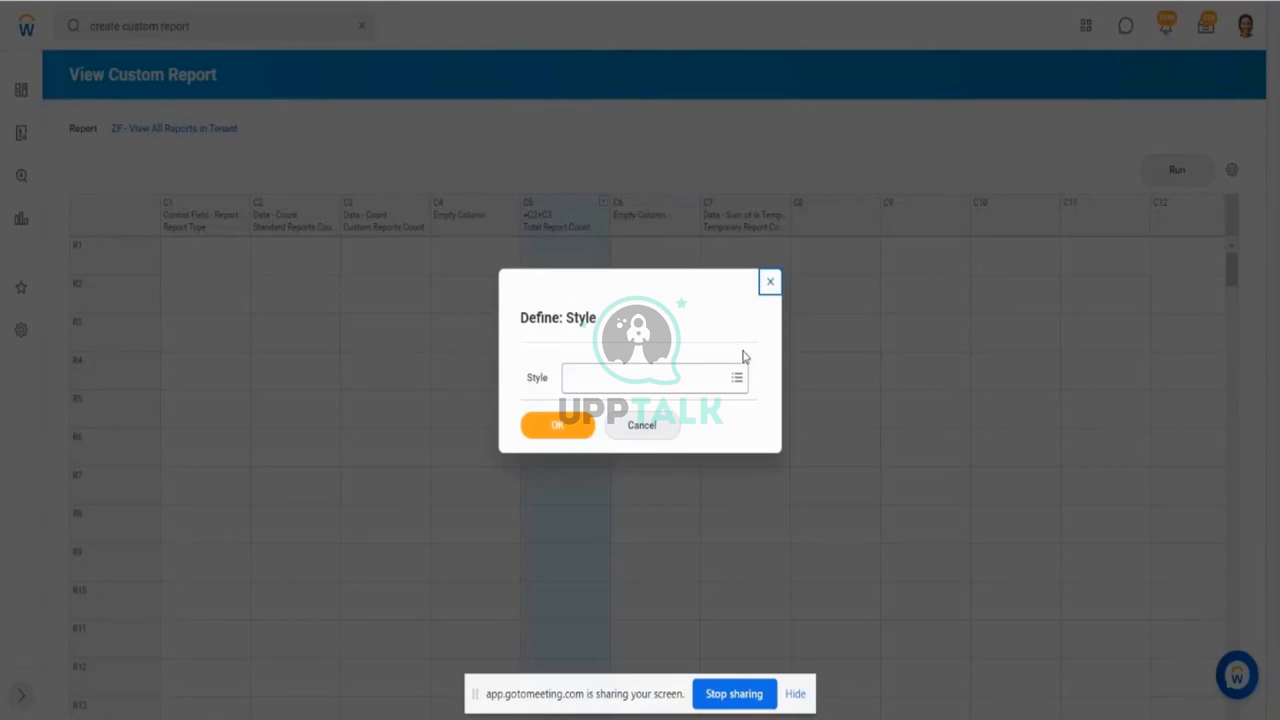
{"action": "left_click", "coordinate": [683, 373]}
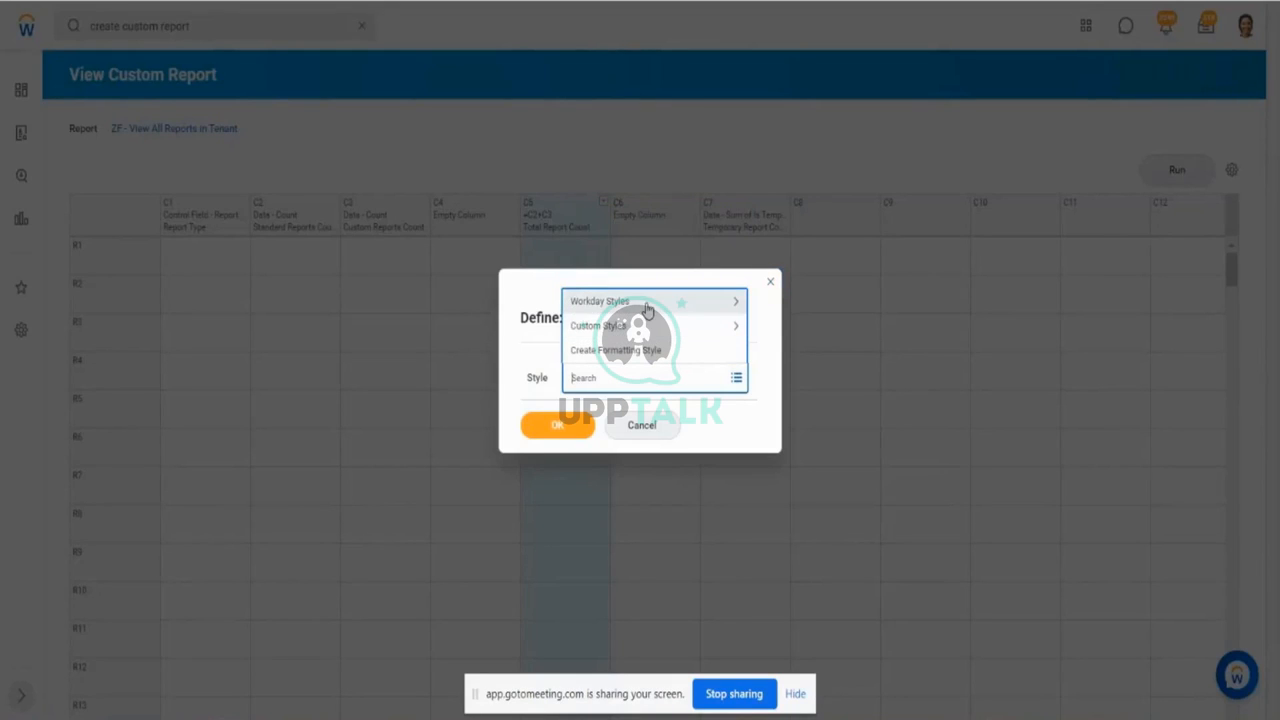
{"action": "left_click", "coordinate": [621, 327]}
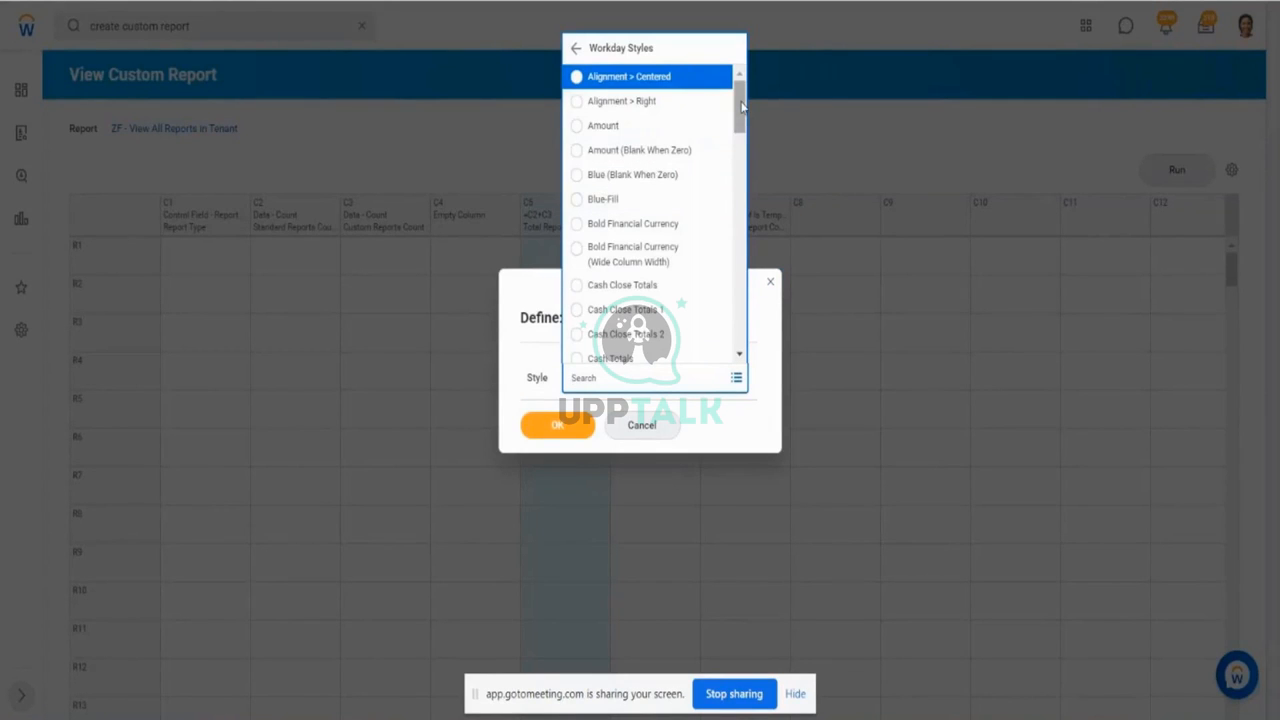
{"action": "scroll", "coordinate": [741, 107], "scroll_direction": "down", "scroll_amount": 1}
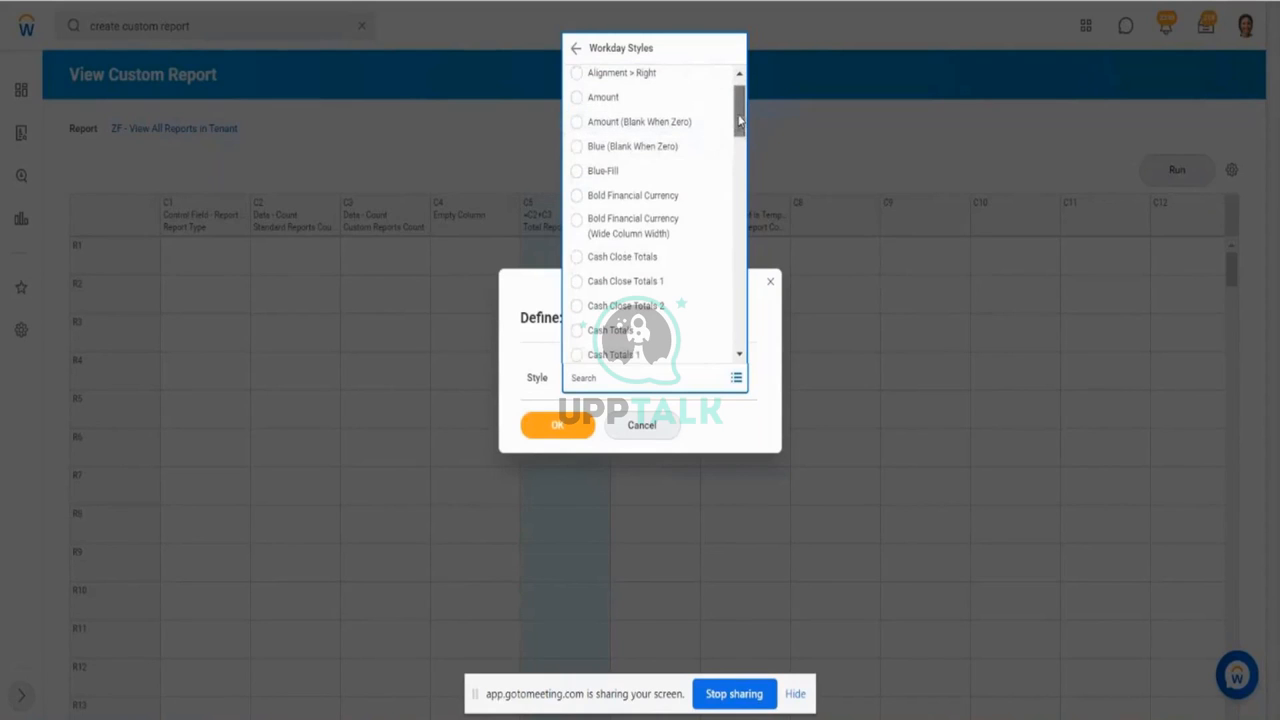
{"action": "left_click_drag", "start_coordinate": [739, 120], "coordinate": [742, 152]}
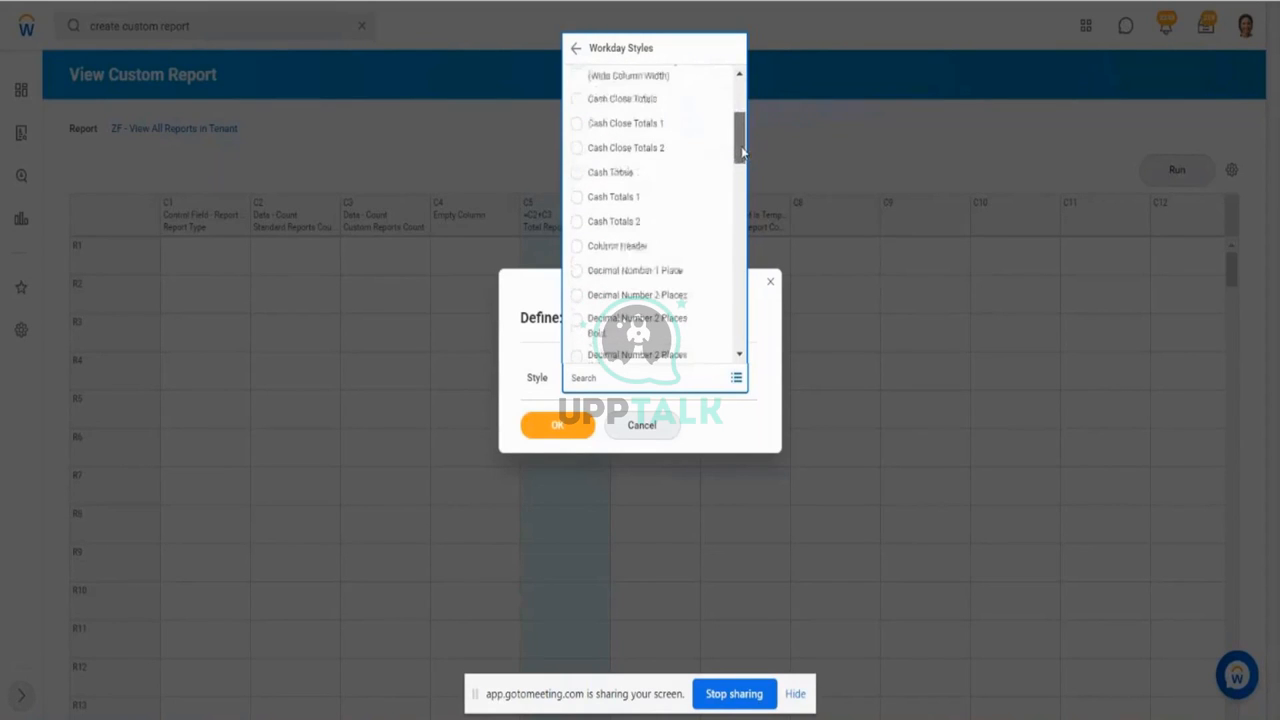
{"action": "left_click", "coordinate": [612, 172]}
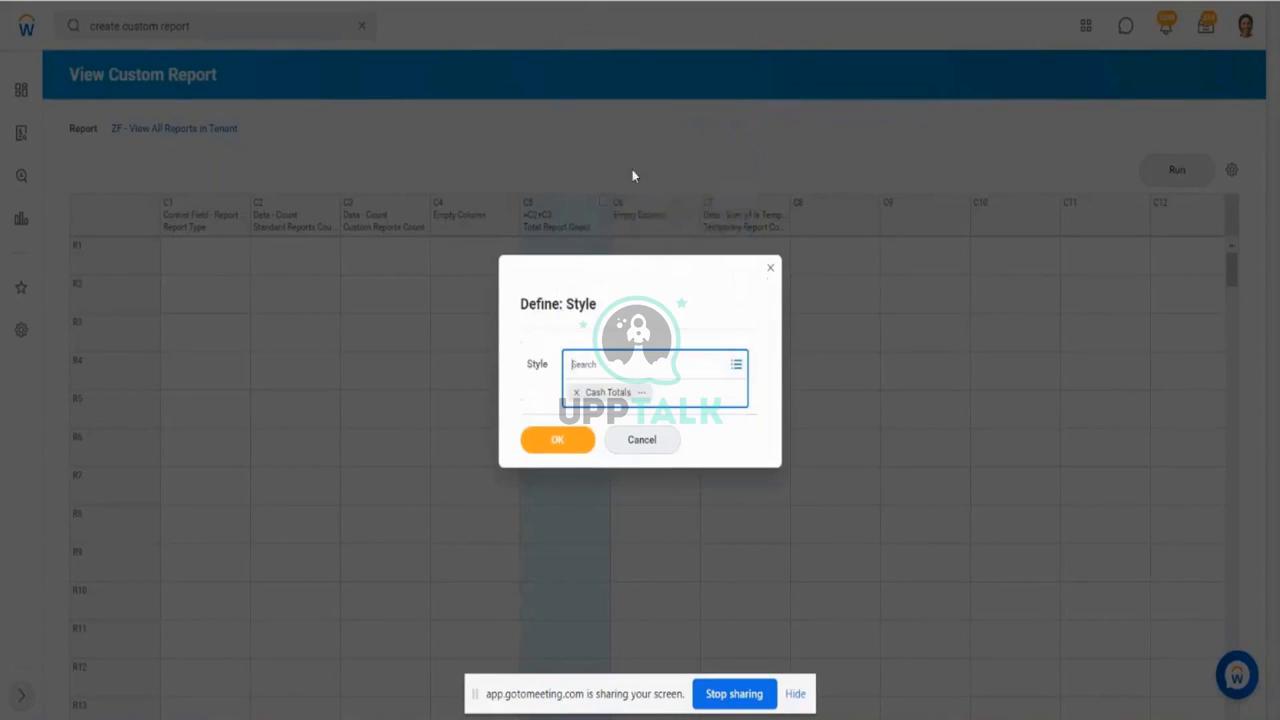
{"action": "left_click", "coordinate": [568, 447]}
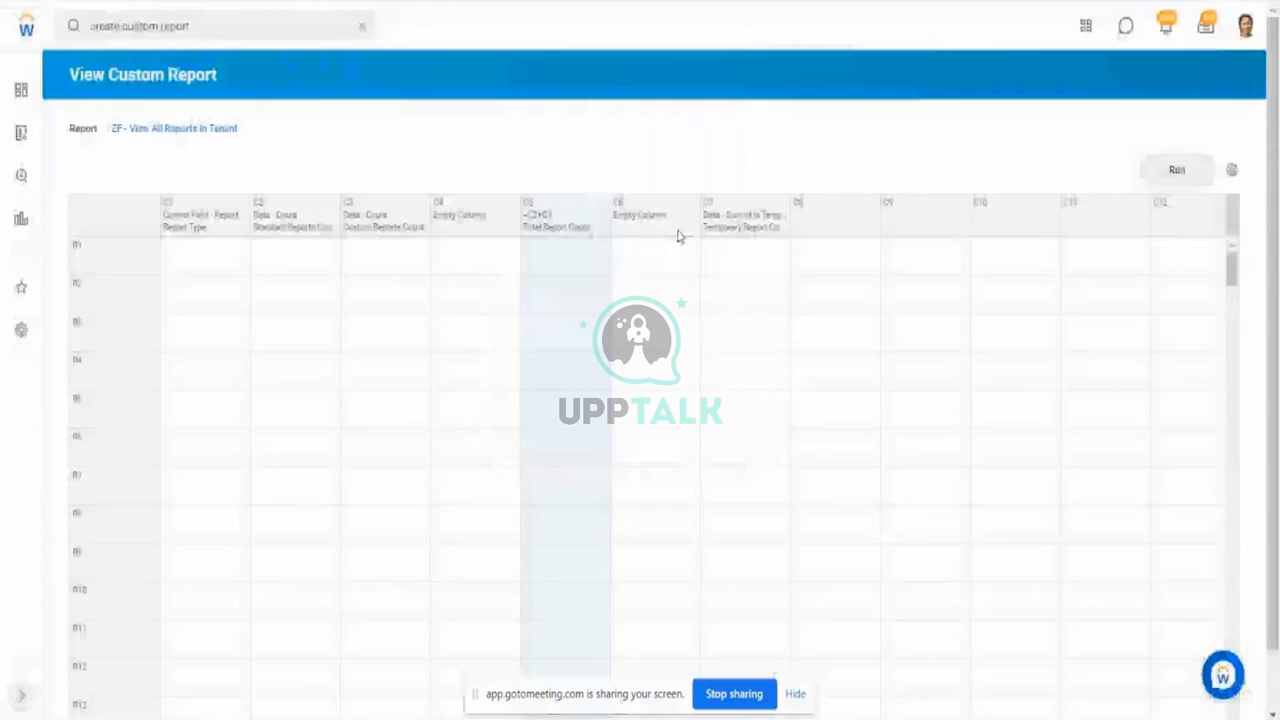
Step: Apply the Blue (Blank When Zero) Workday style to column C2, Standard Reports Count
{"action": "left_click", "coordinate": [1174, 172]}
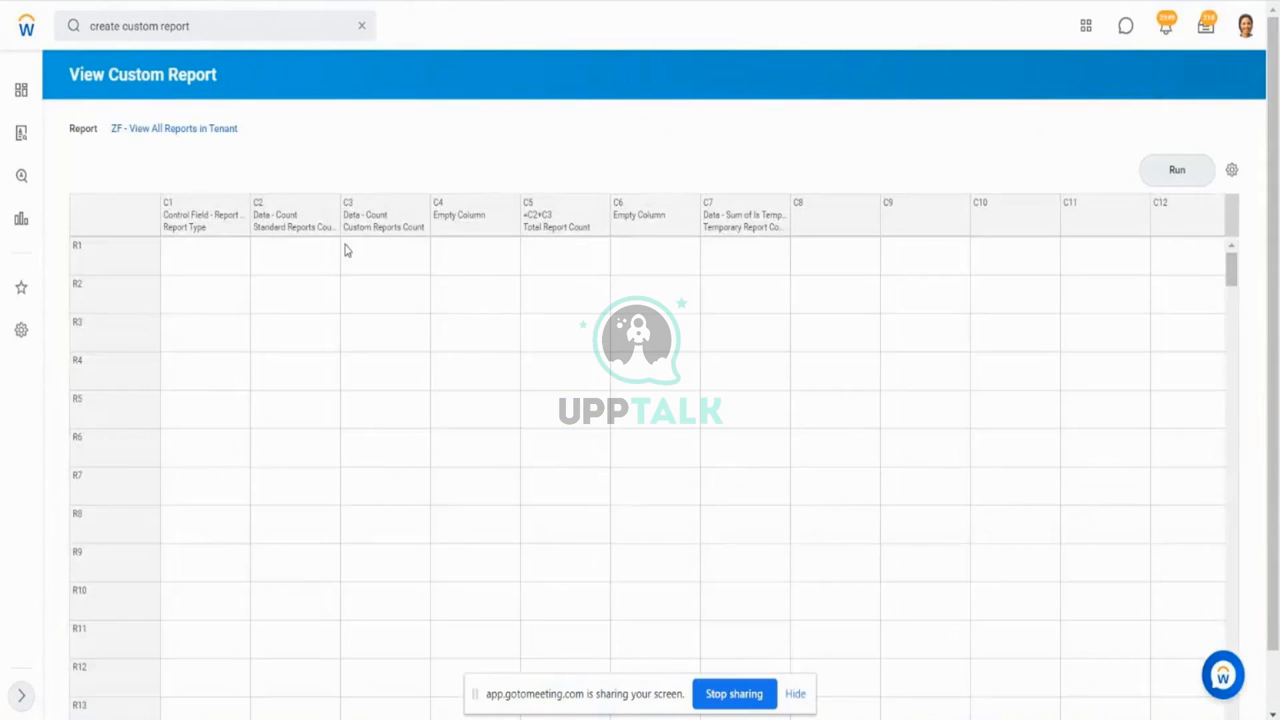
{"action": "left_click", "coordinate": [320, 224]}
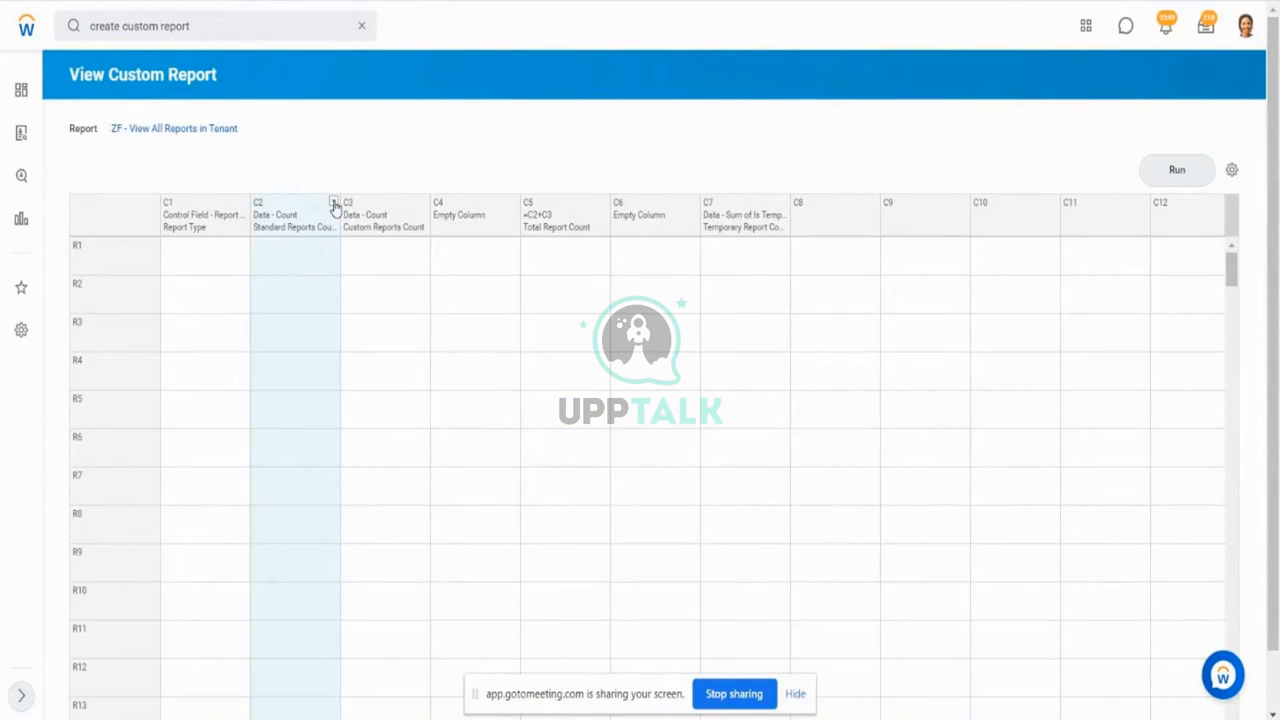
{"action": "left_click", "coordinate": [334, 204]}
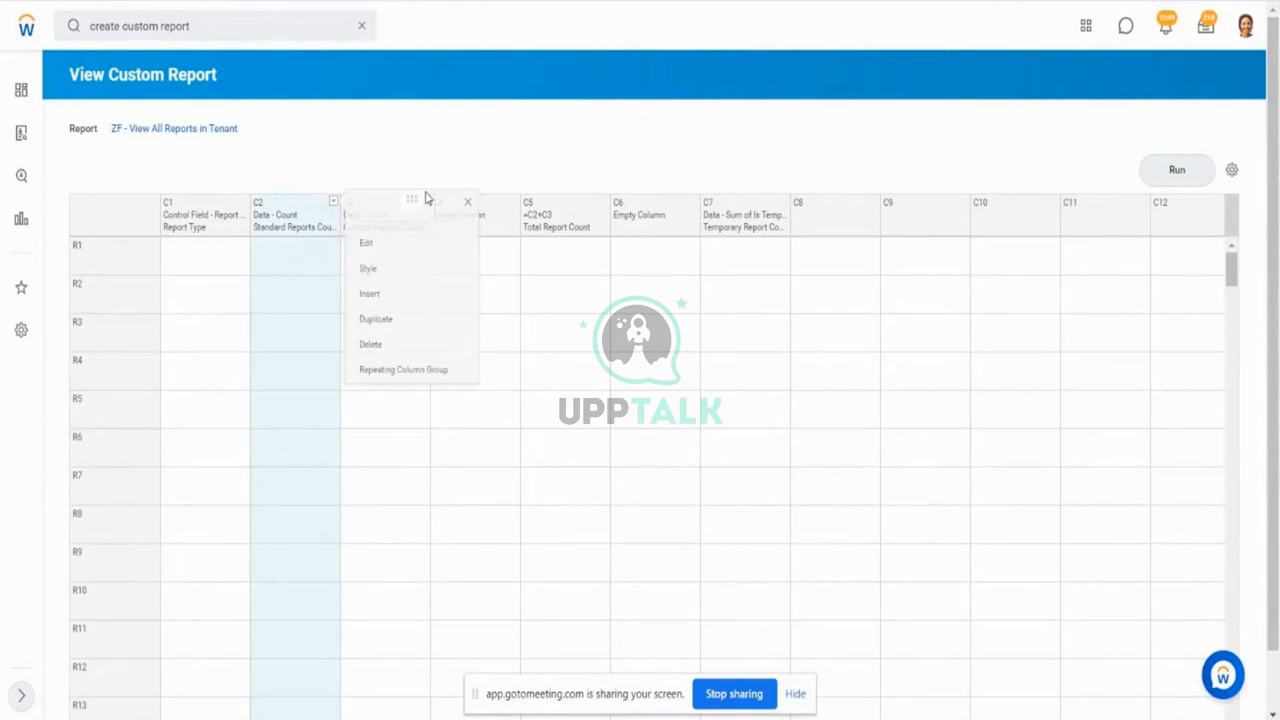
{"action": "left_click", "coordinate": [381, 272]}
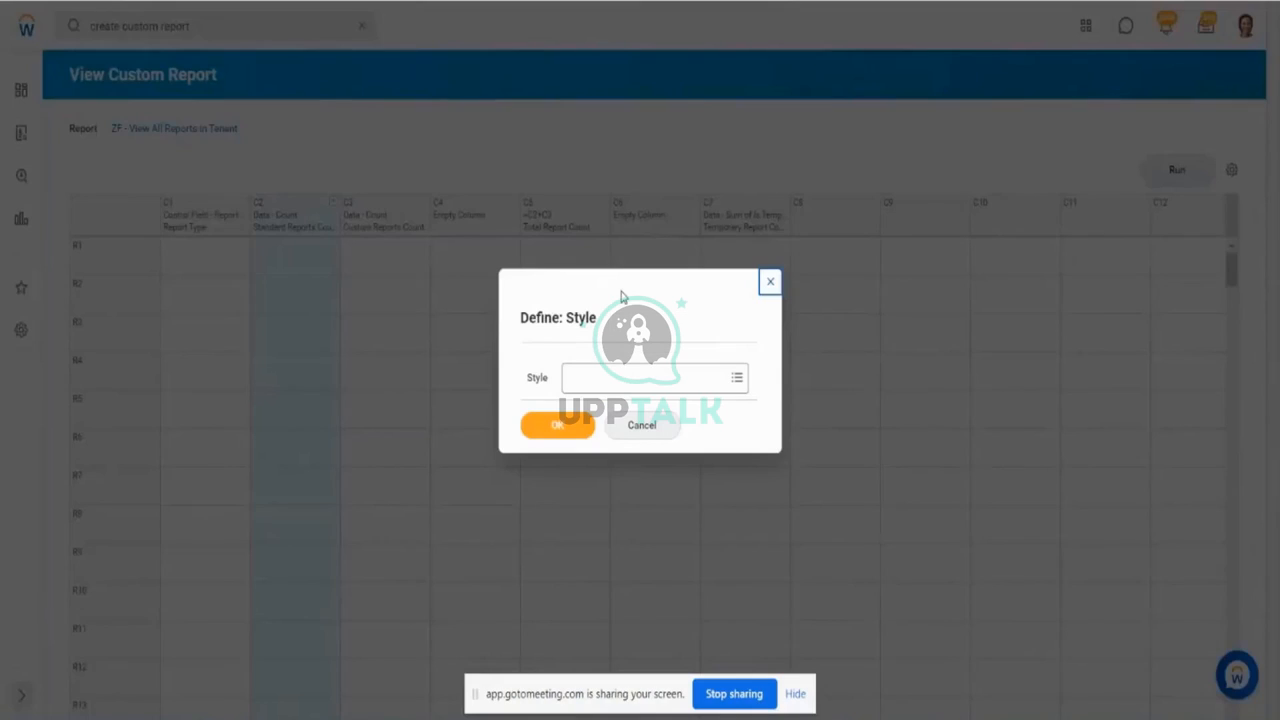
{"action": "left_click", "coordinate": [626, 380]}
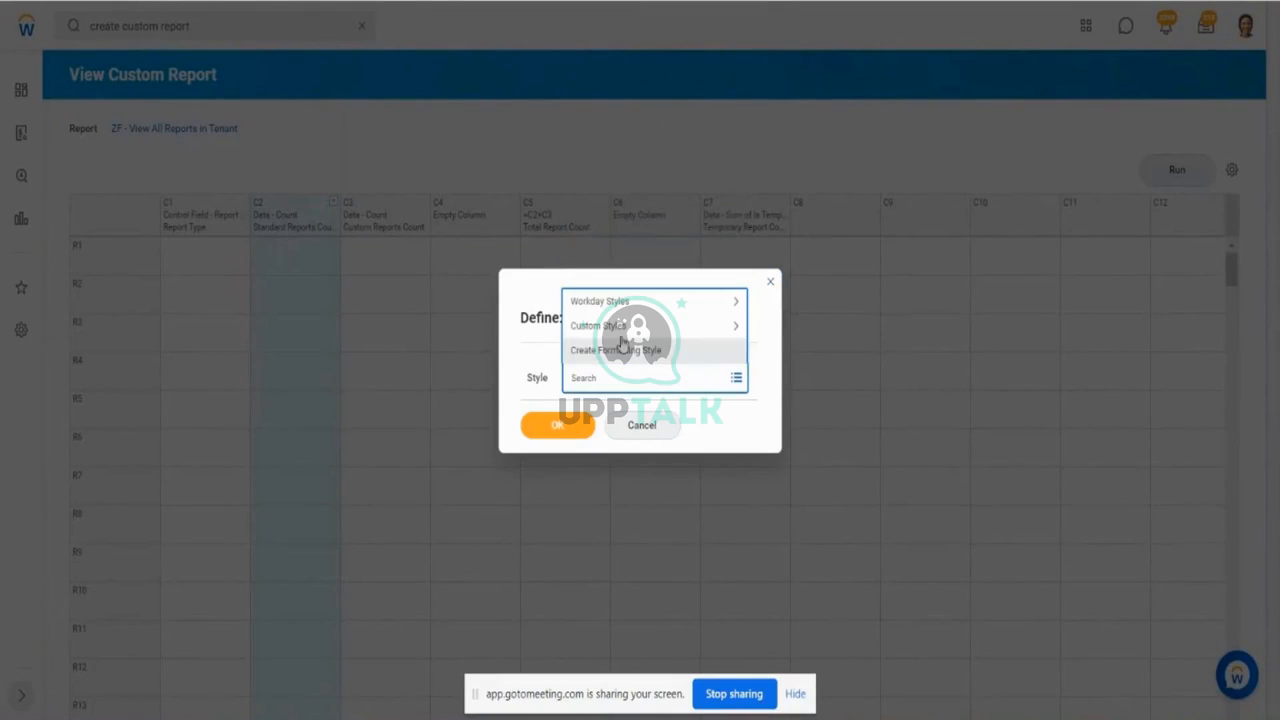
{"action": "left_click", "coordinate": [626, 302]}
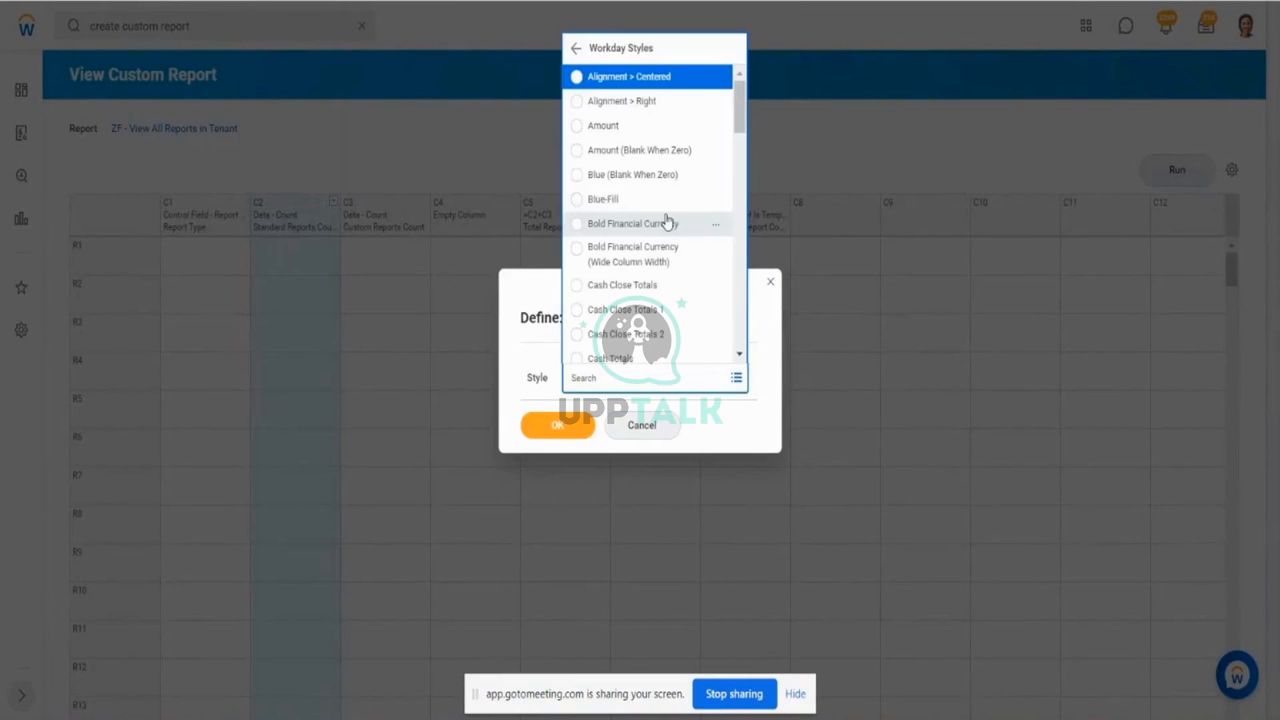
{"action": "left_click", "coordinate": [629, 177]}
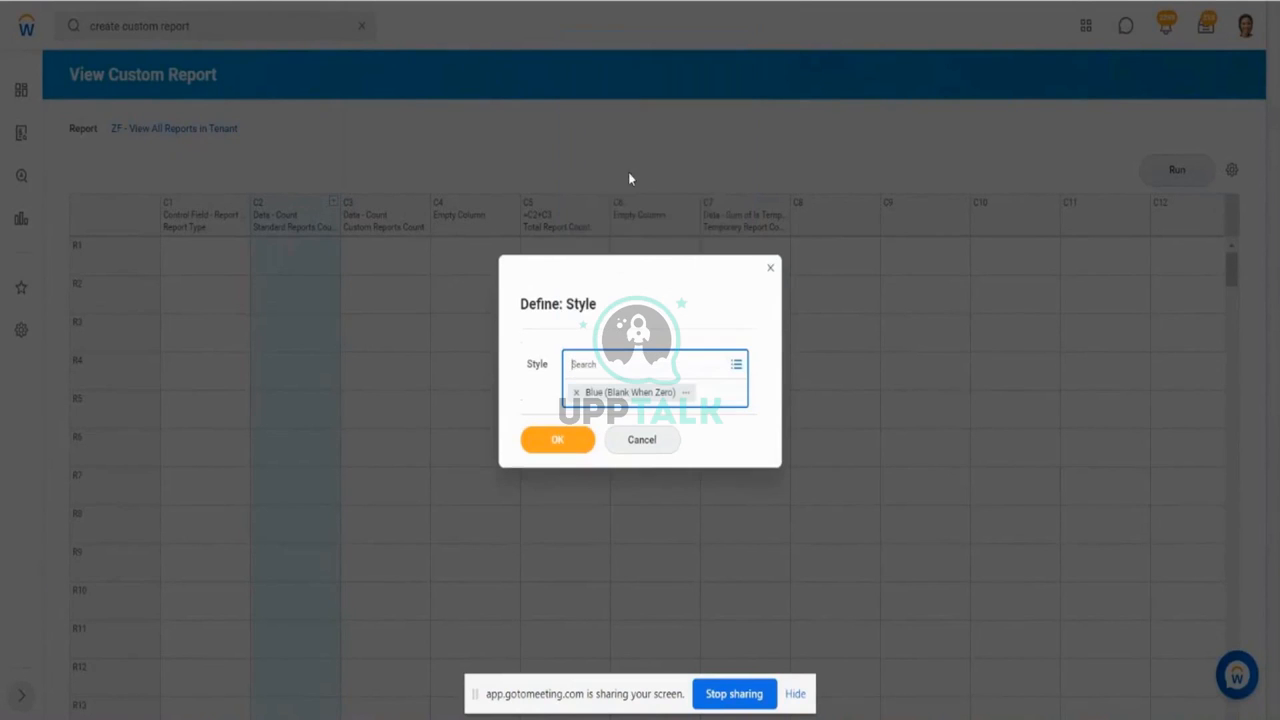
{"action": "left_click", "coordinate": [568, 450]}
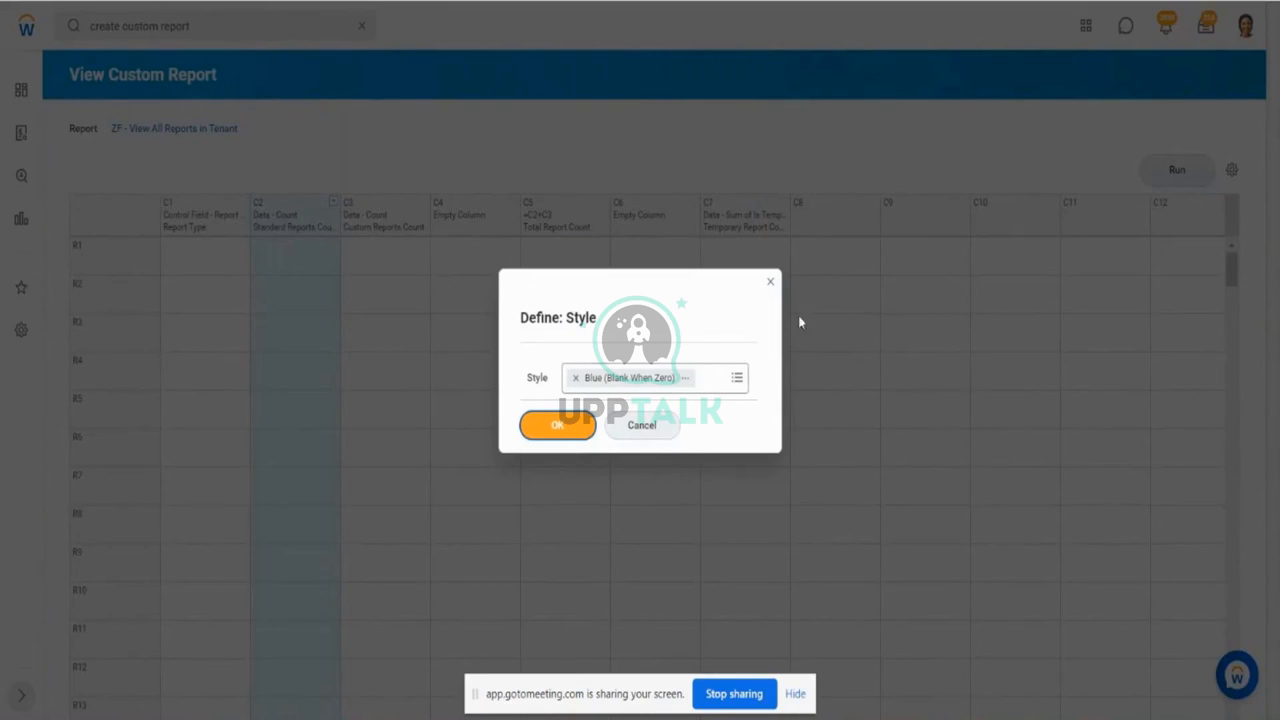
{"action": "left_click", "coordinate": [585, 432]}
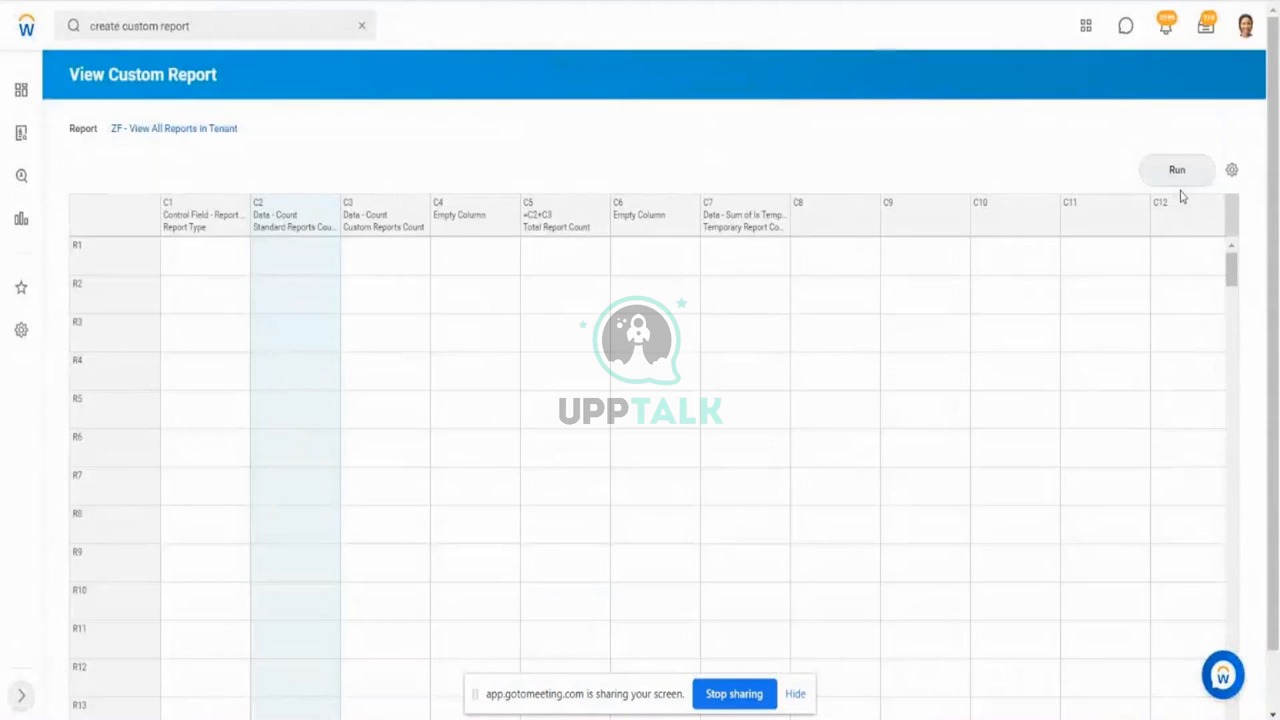
Step: Run the report and examine the standard, custom, total and temporary counts for each report type
{"action": "left_click", "coordinate": [1182, 174]}
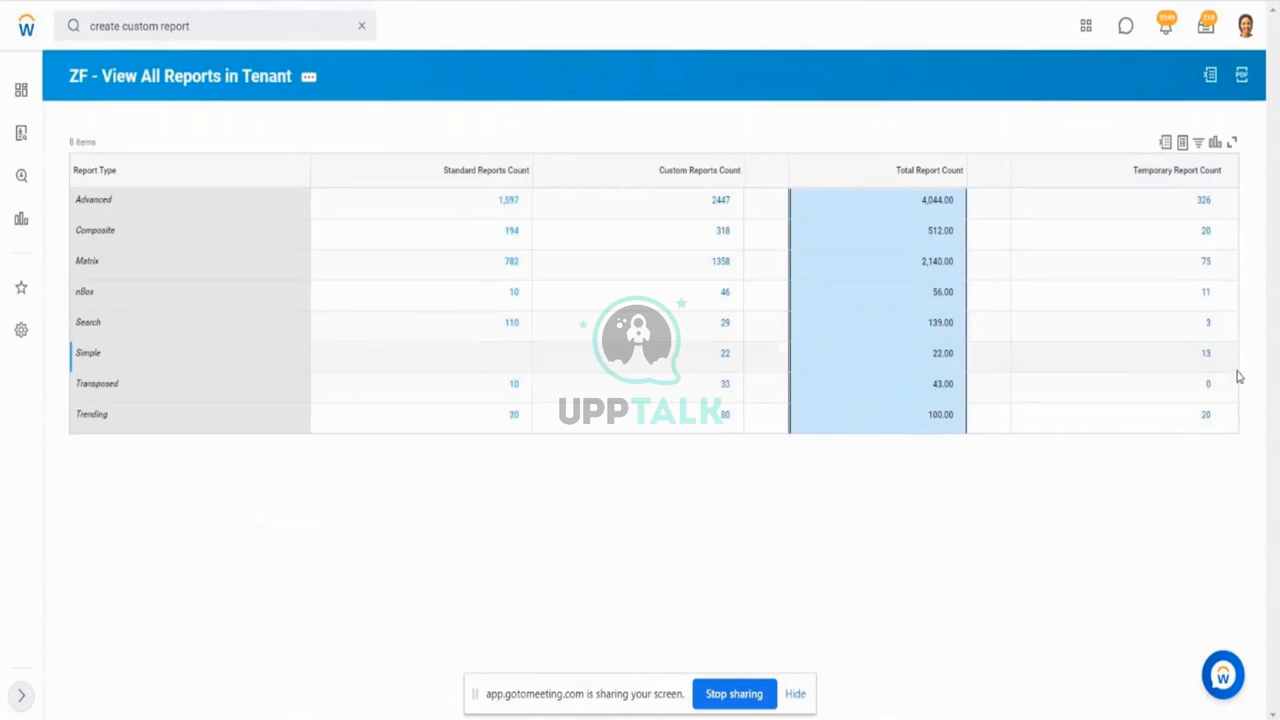
{"action": "double_click", "coordinate": [1207, 386]}
{"action": "left_click", "coordinate": [511, 357]}
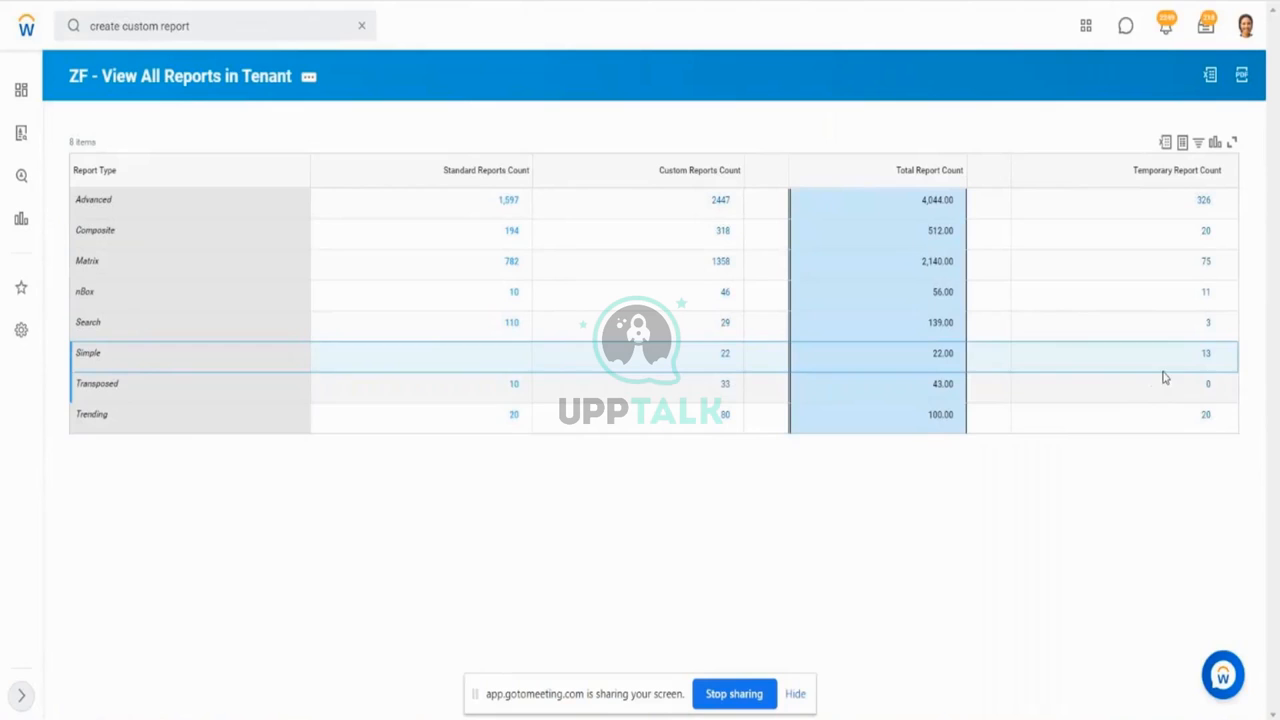
{"action": "double_click", "coordinate": [945, 386]}
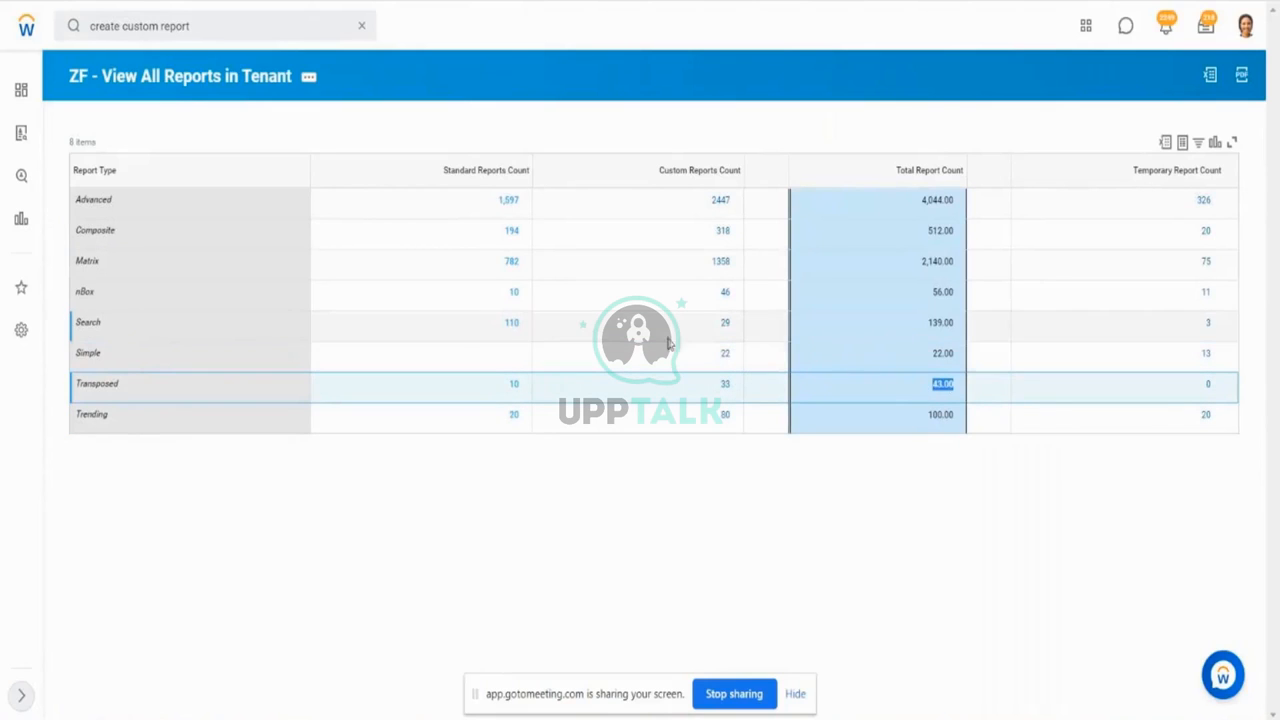
{"action": "left_click", "coordinate": [961, 327]}
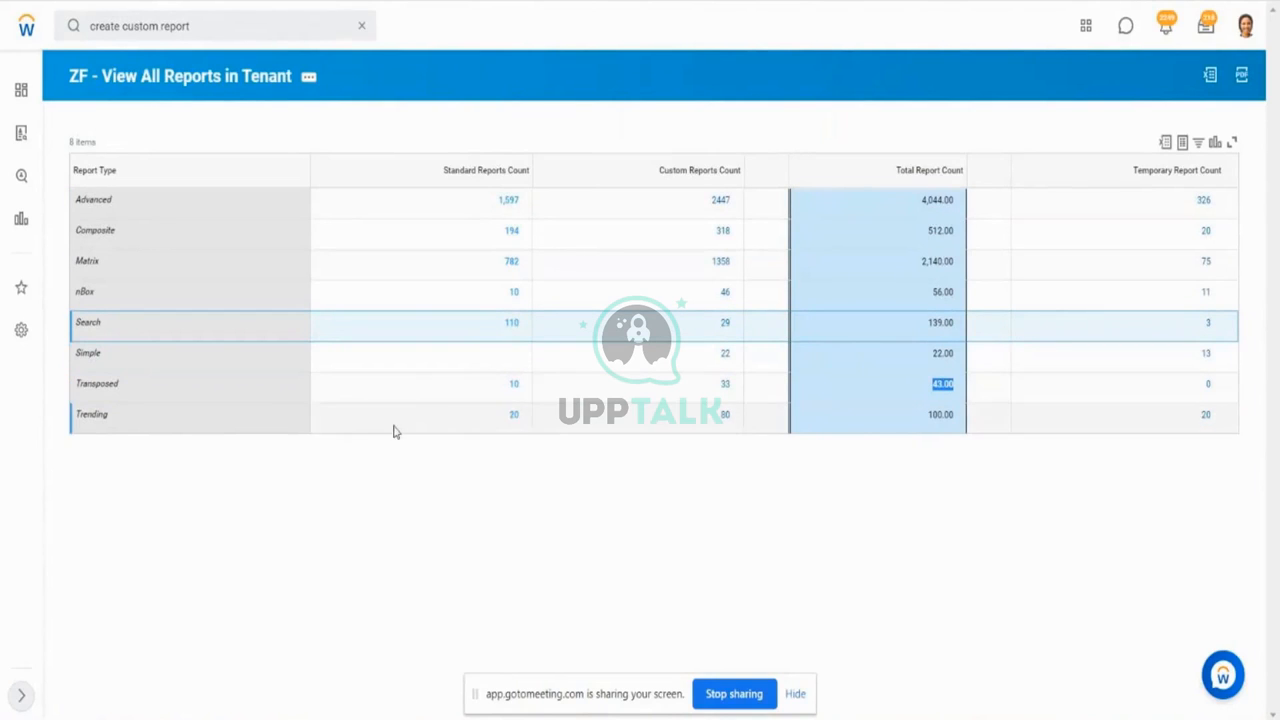
{"action": "left_click", "coordinate": [587, 462]}
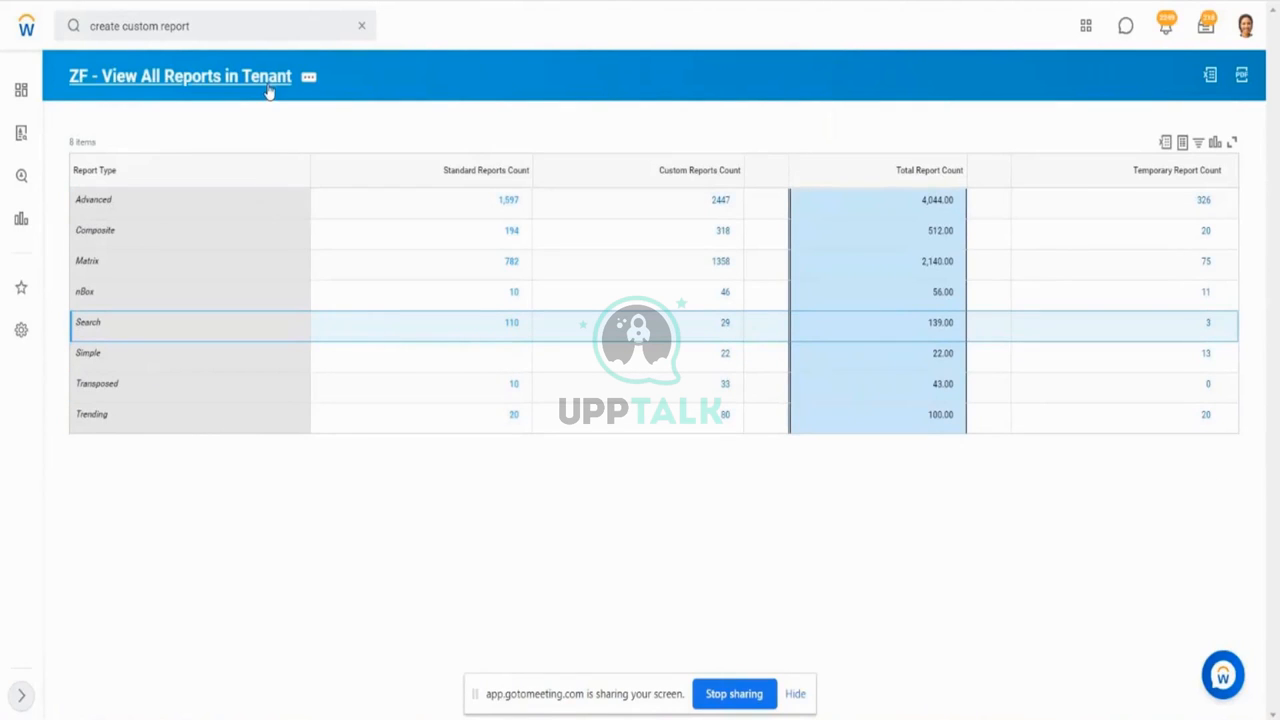
Step: Return from the results to the layout grid of the ZF - View All Reports in Tenant report
{"action": "left_click", "coordinate": [502, 172]}
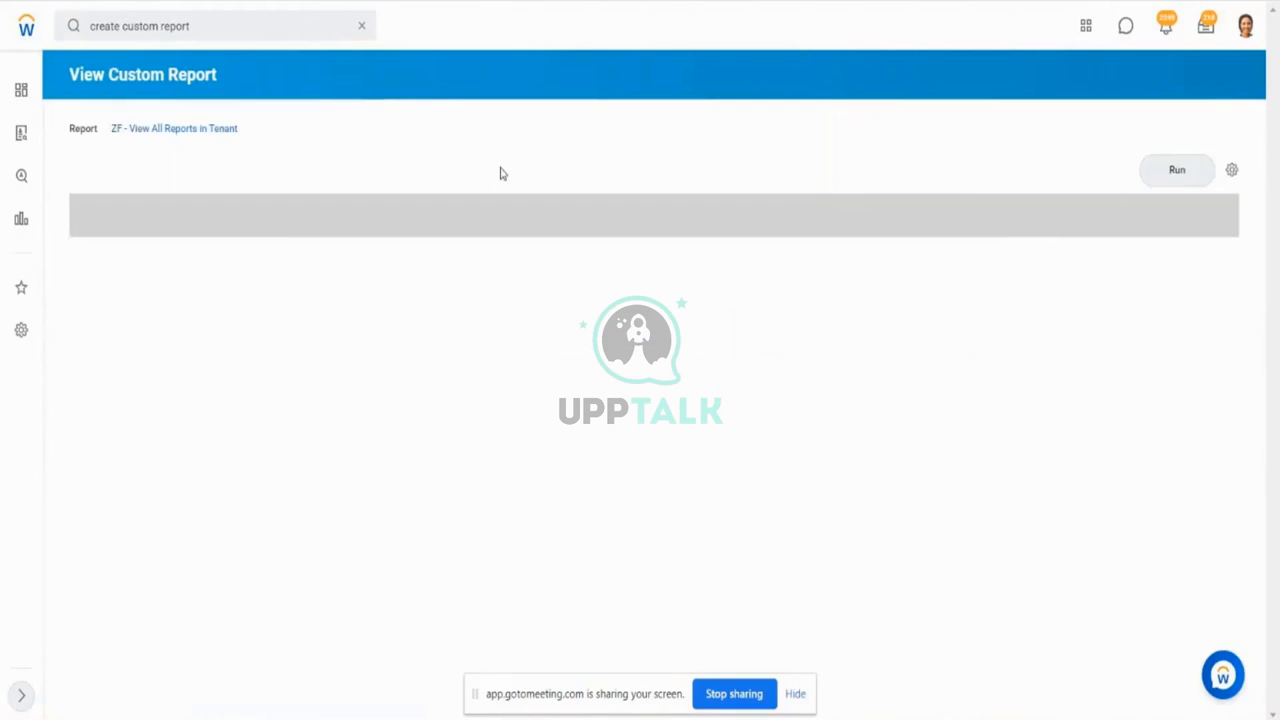
{"action": "left_click", "coordinate": [109, 265]}
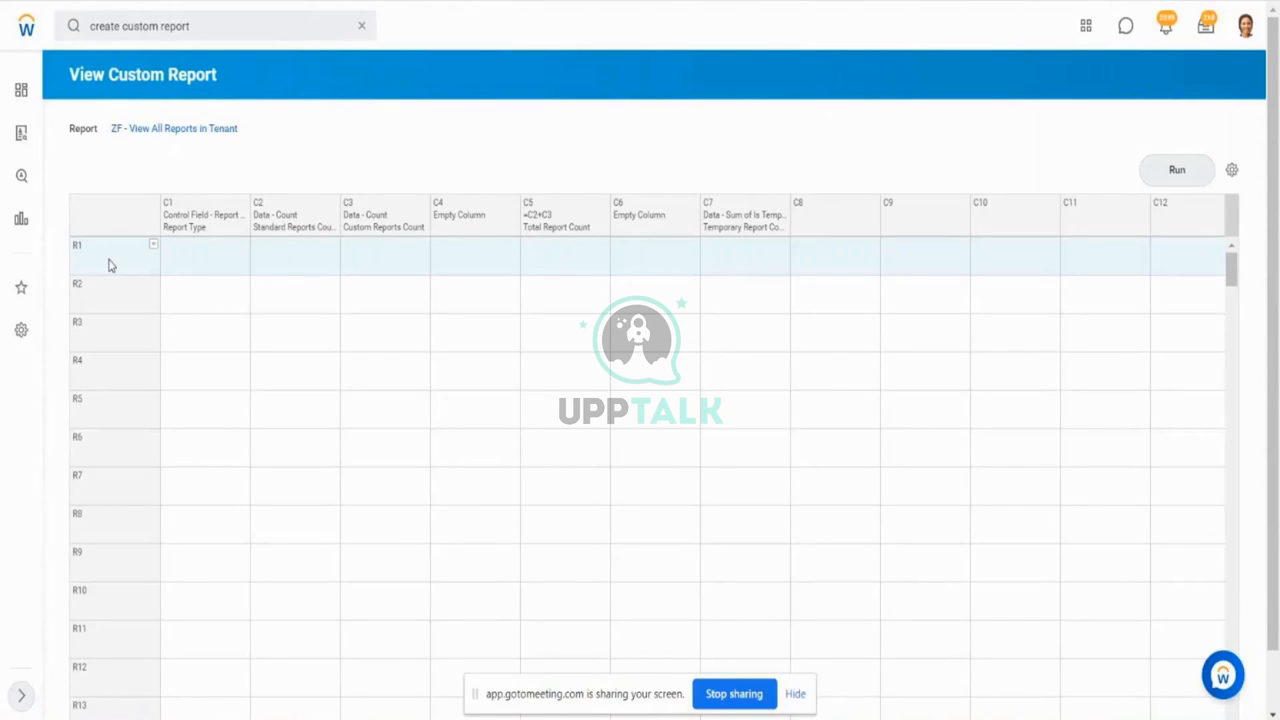
{"action": "left_click", "coordinate": [197, 132]}
{"action": "left_click", "coordinate": [1169, 180]}
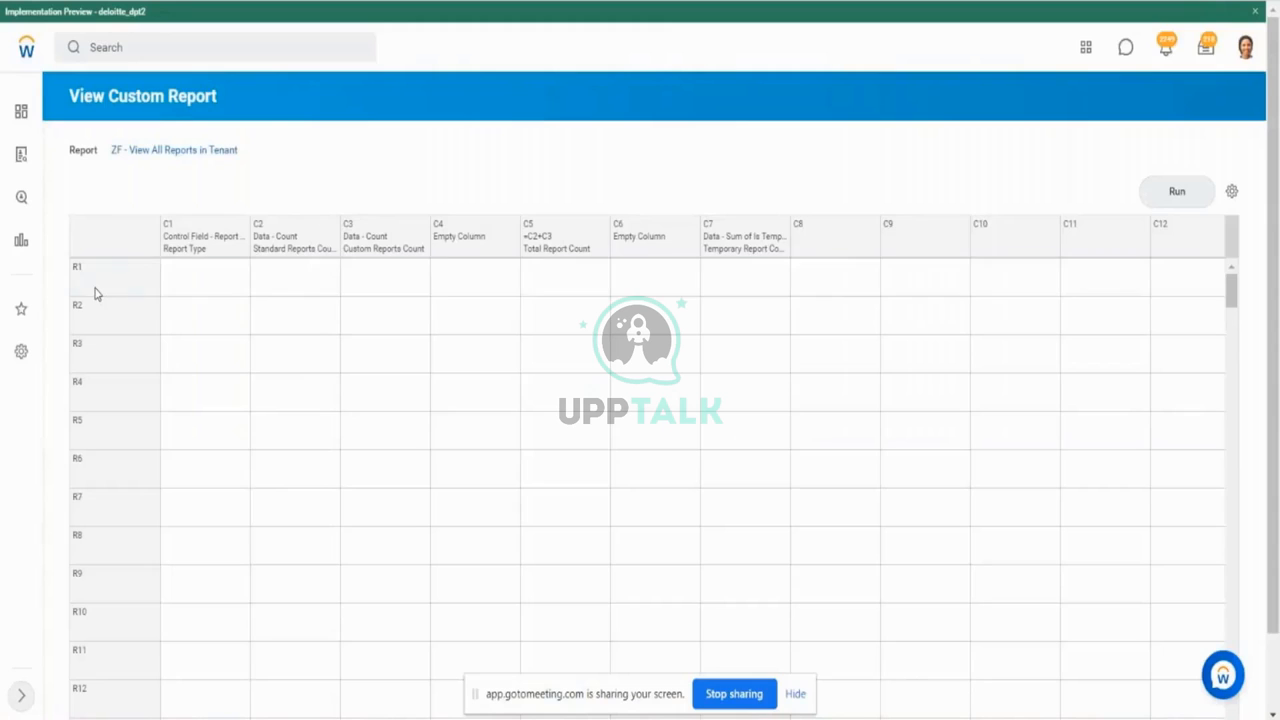
Step: Define row R1 as a Lookup Data row and name it Advanced
{"action": "left_click", "coordinate": [95, 293]}
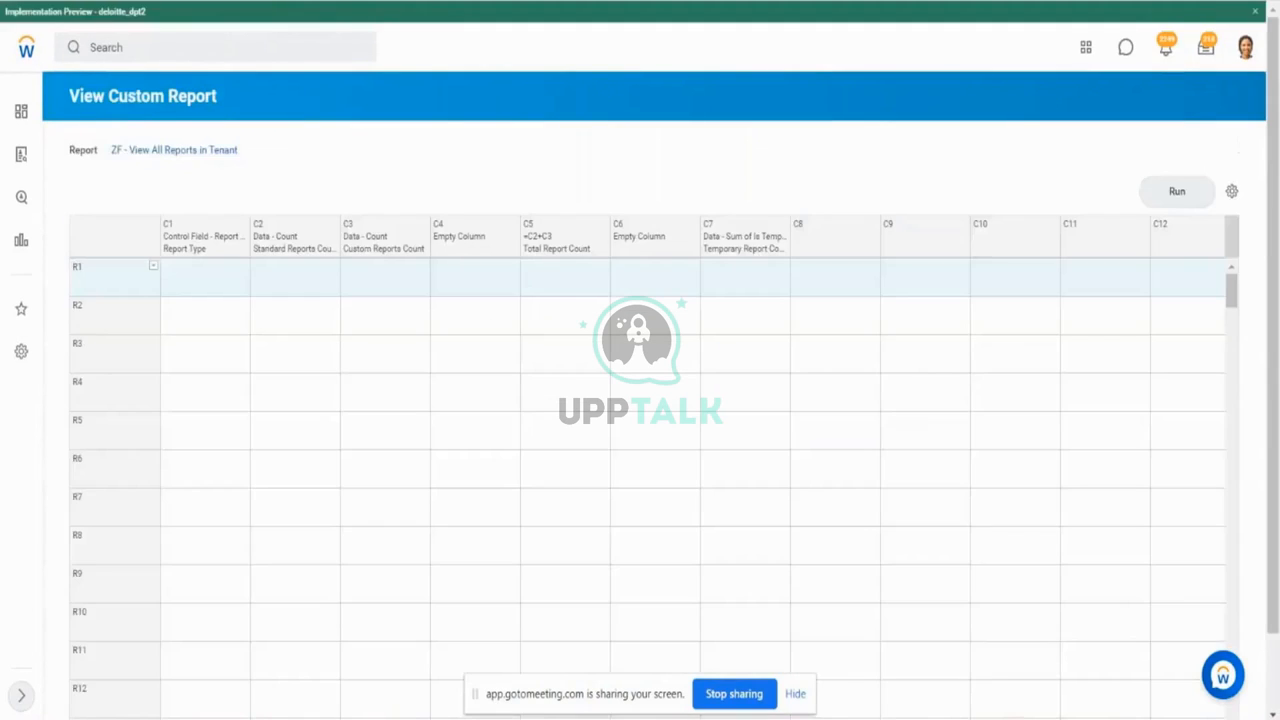
{"action": "left_click", "coordinate": [152, 268]}
{"action": "mouse_move", "coordinate": [209, 312]}
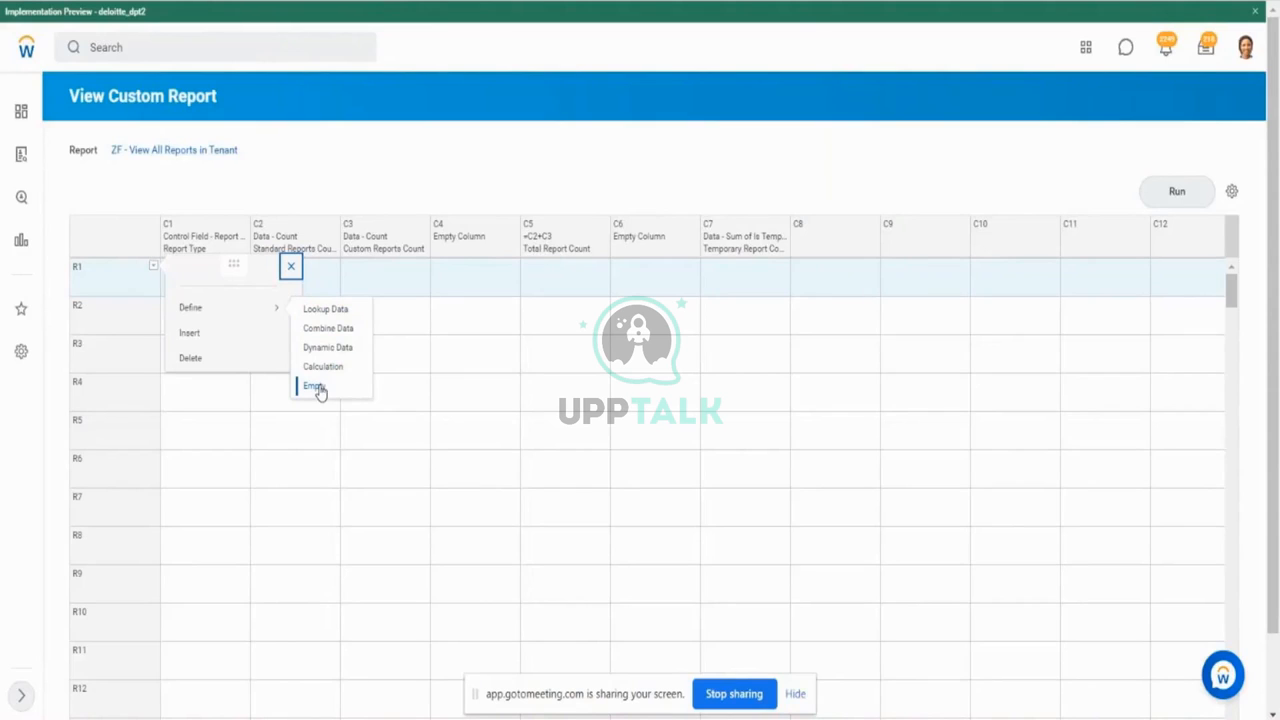
{"action": "left_click", "coordinate": [323, 314]}
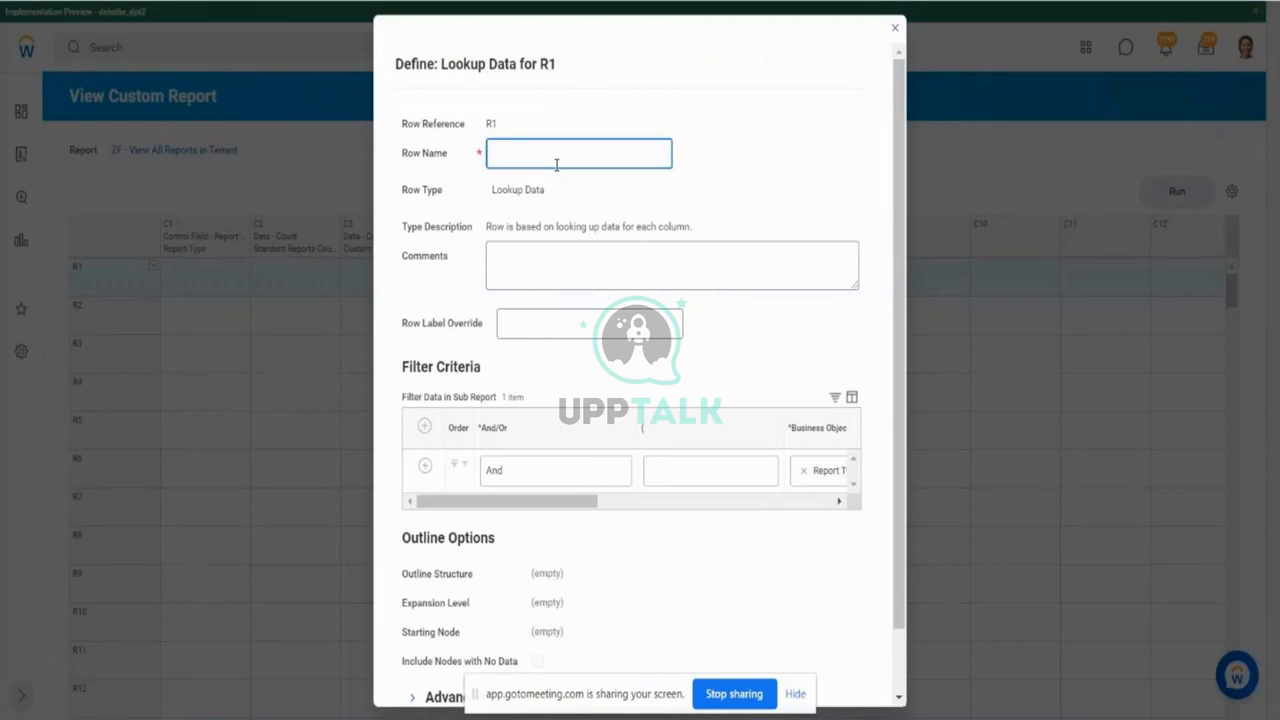
{"action": "type", "text": "Advanced"}
Step: Set the sub-report filter value of row R1 to the Advanced report type and save the row definition
{"action": "scroll", "coordinate": [906, 280], "scroll_direction": "down", "scroll_amount": 1}
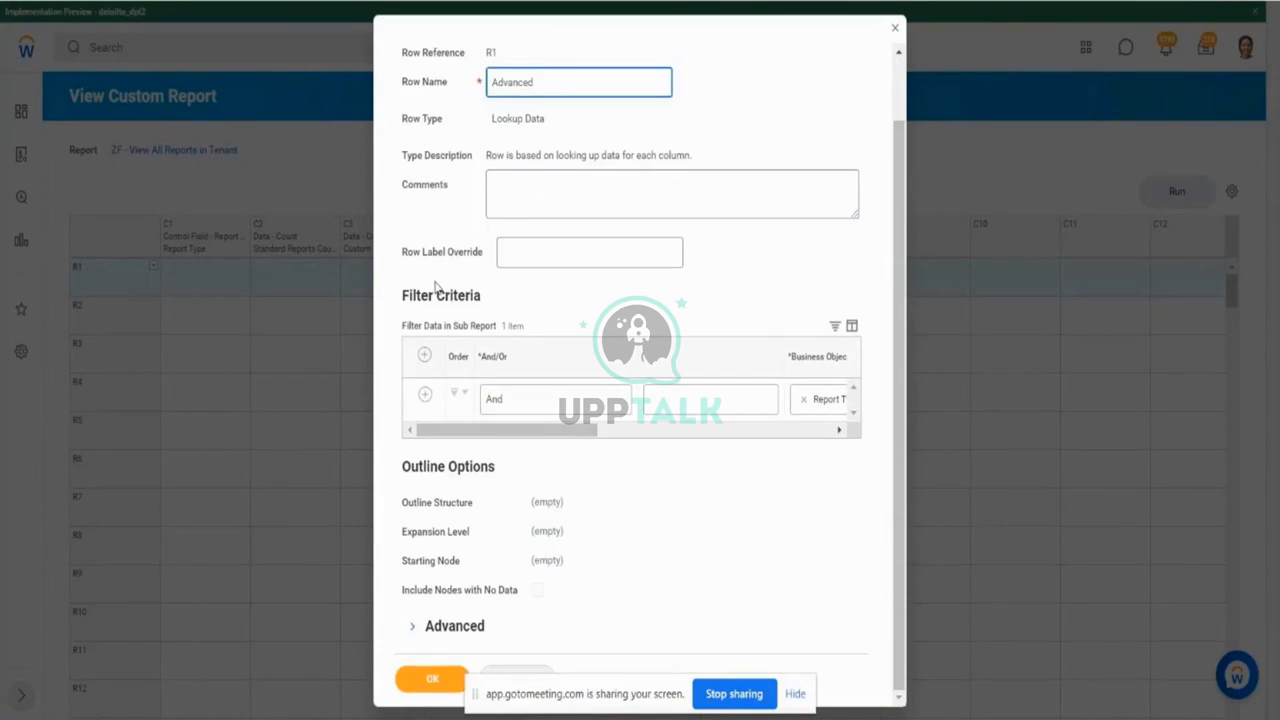
{"action": "left_click_drag", "start_coordinate": [403, 296], "coordinate": [477, 296]}
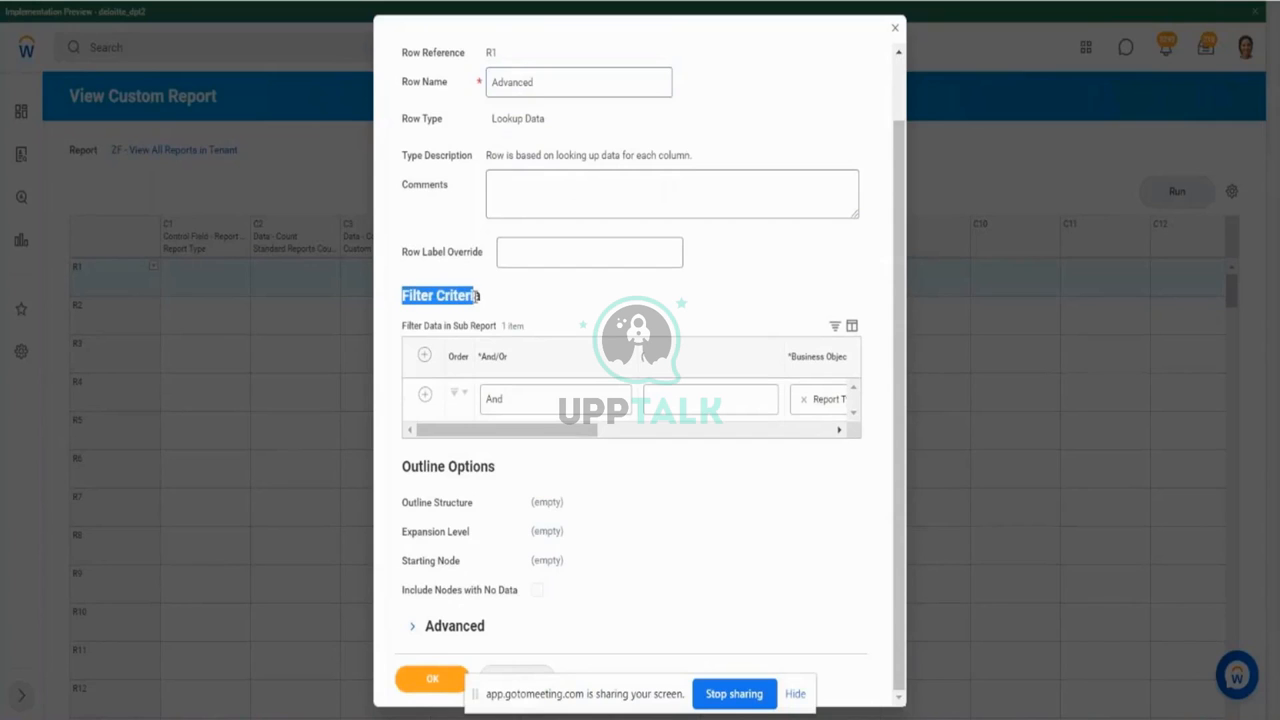
{"action": "left_click_drag", "start_coordinate": [518, 430], "coordinate": [605, 435]}
{"action": "left_click_drag", "start_coordinate": [683, 358], "coordinate": [745, 363]}
{"action": "left_click", "coordinate": [745, 363]}
{"action": "left_click", "coordinate": [769, 297]}
{"action": "left_click_drag", "start_coordinate": [603, 436], "coordinate": [805, 436]}
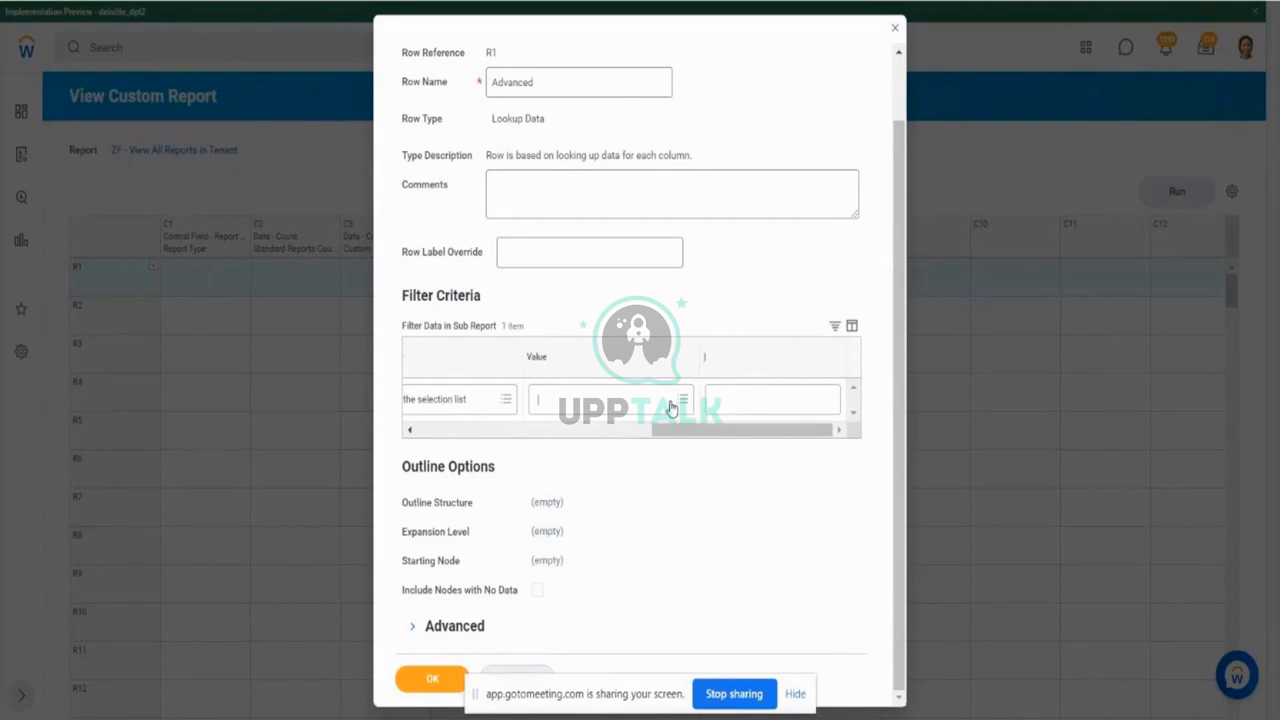
{"action": "left_click", "coordinate": [672, 403]}
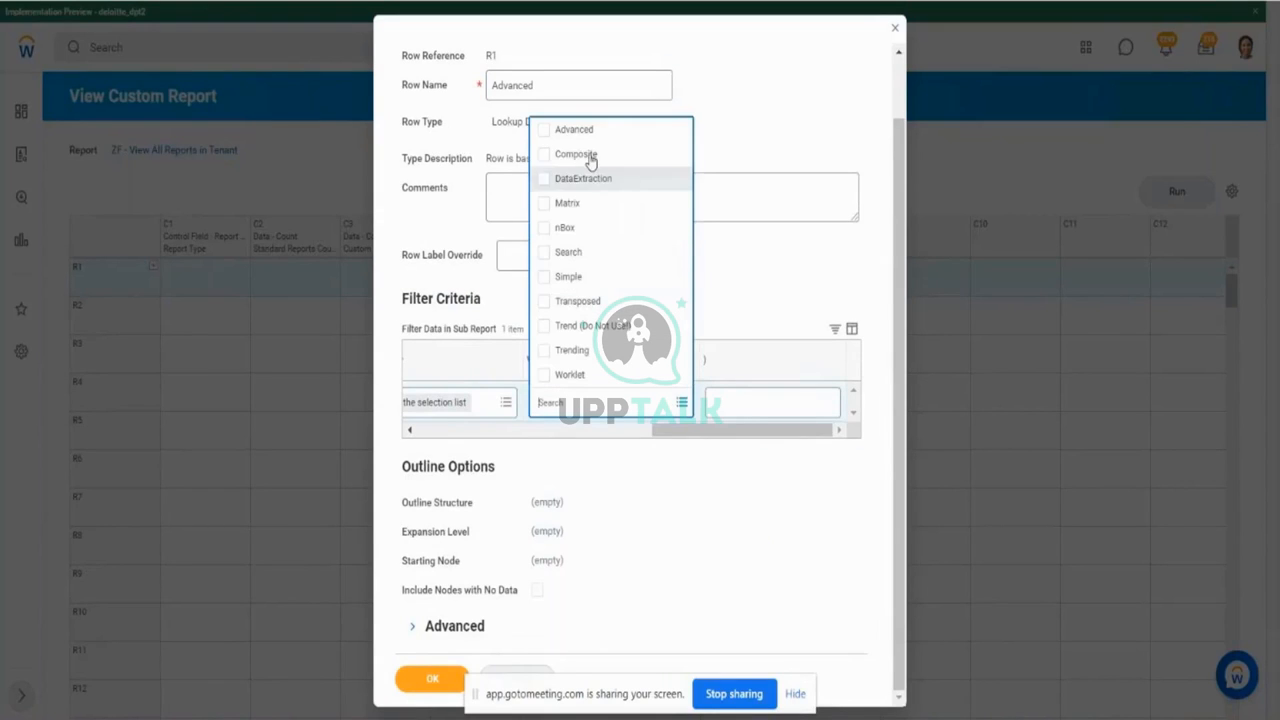
{"action": "left_click", "coordinate": [551, 133]}
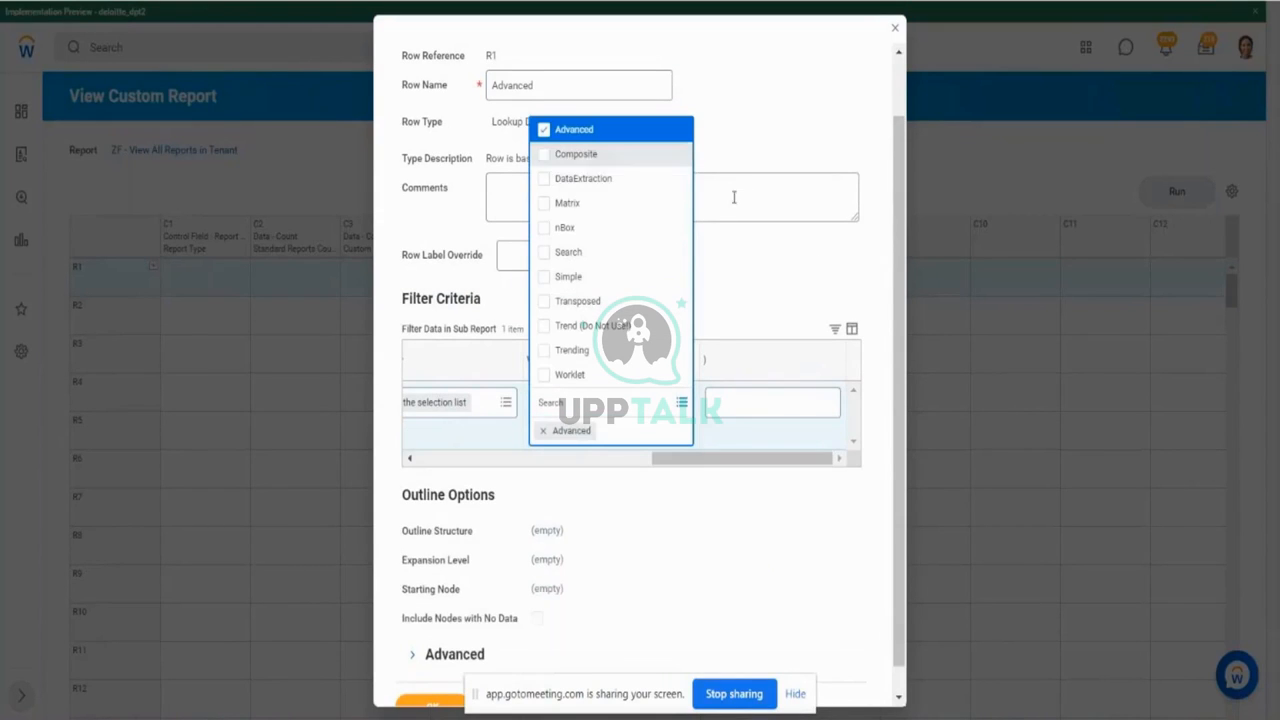
{"action": "left_click", "coordinate": [826, 248]}
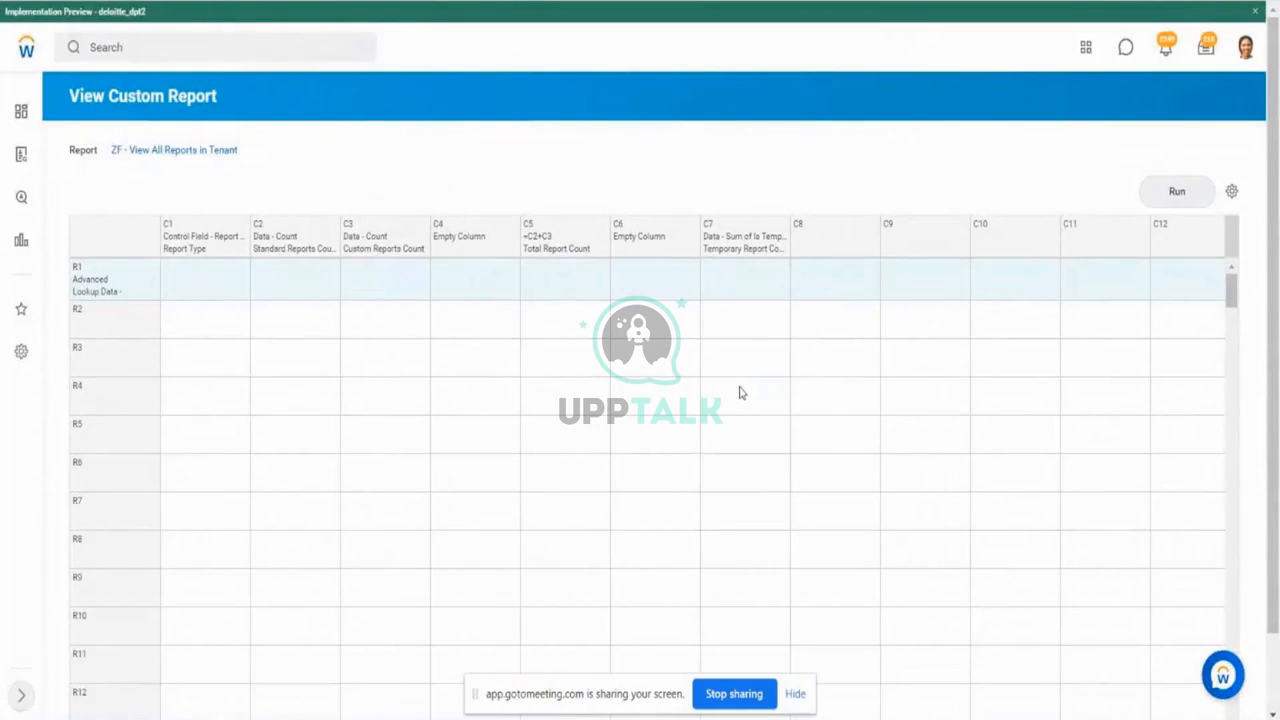
Step: Run the report to check the Advanced row in the results, and return to the layout grid
{"action": "left_click", "coordinate": [1174, 191]}
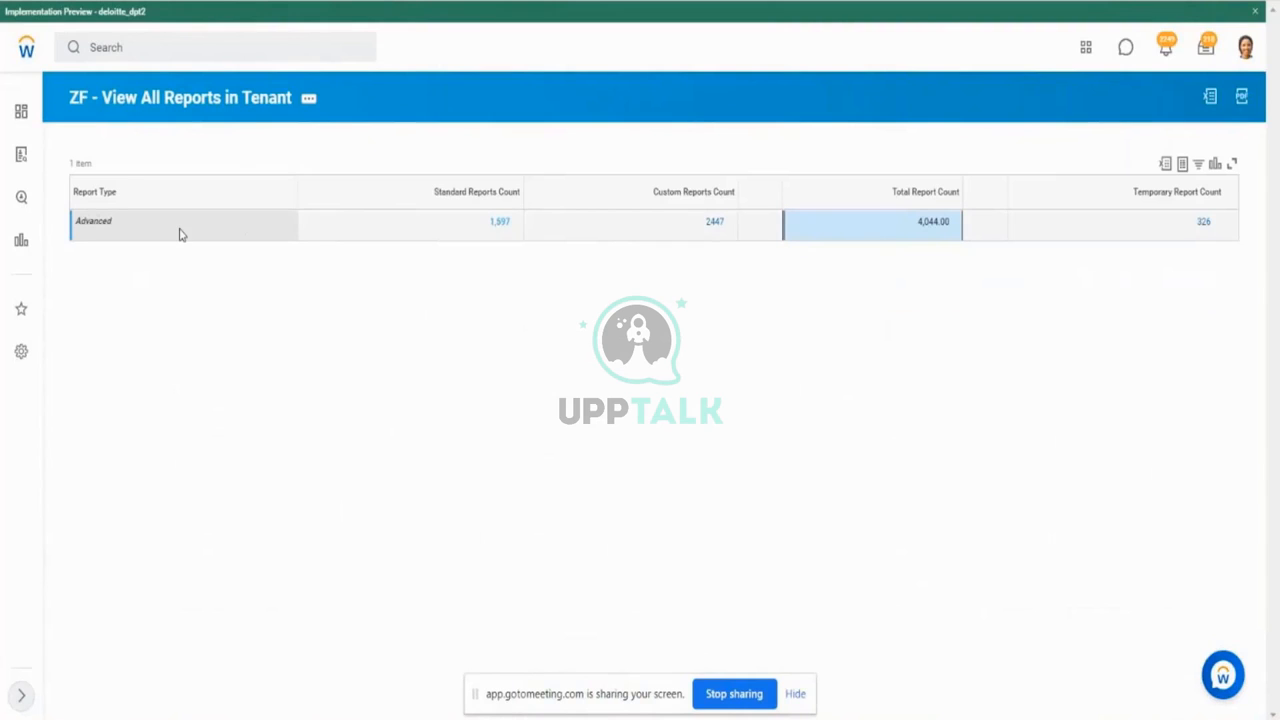
{"action": "left_click_drag", "start_coordinate": [112, 228], "coordinate": [142, 233]}
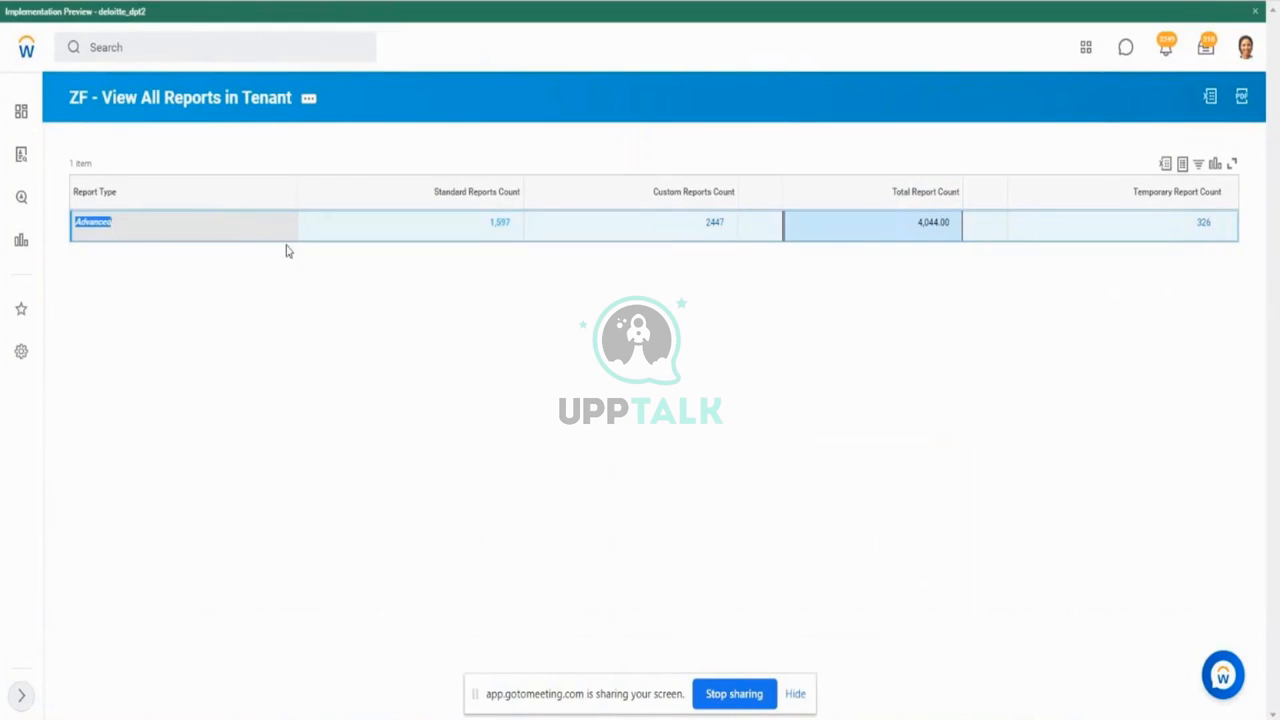
{"action": "left_click", "coordinate": [240, 111]}
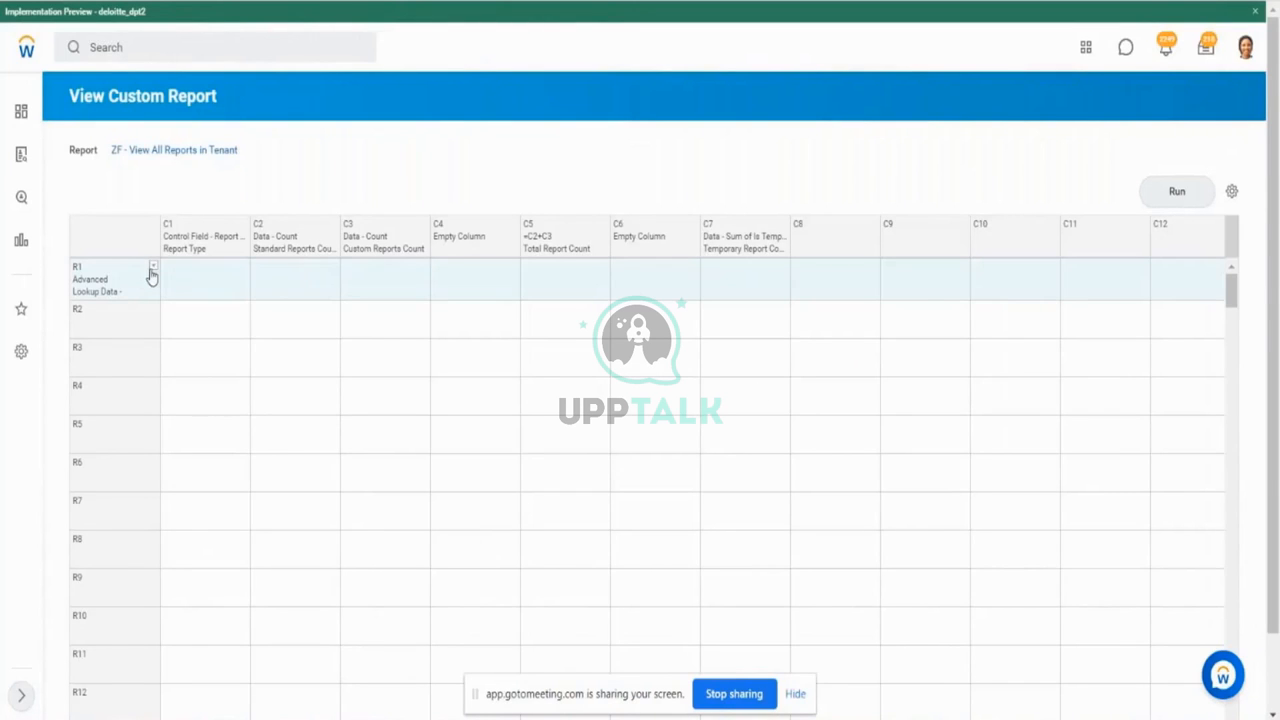
Step: Edit row R1 and add the Simple report type to its sub-report filter value beside Advanced
{"action": "left_click", "coordinate": [153, 272]}
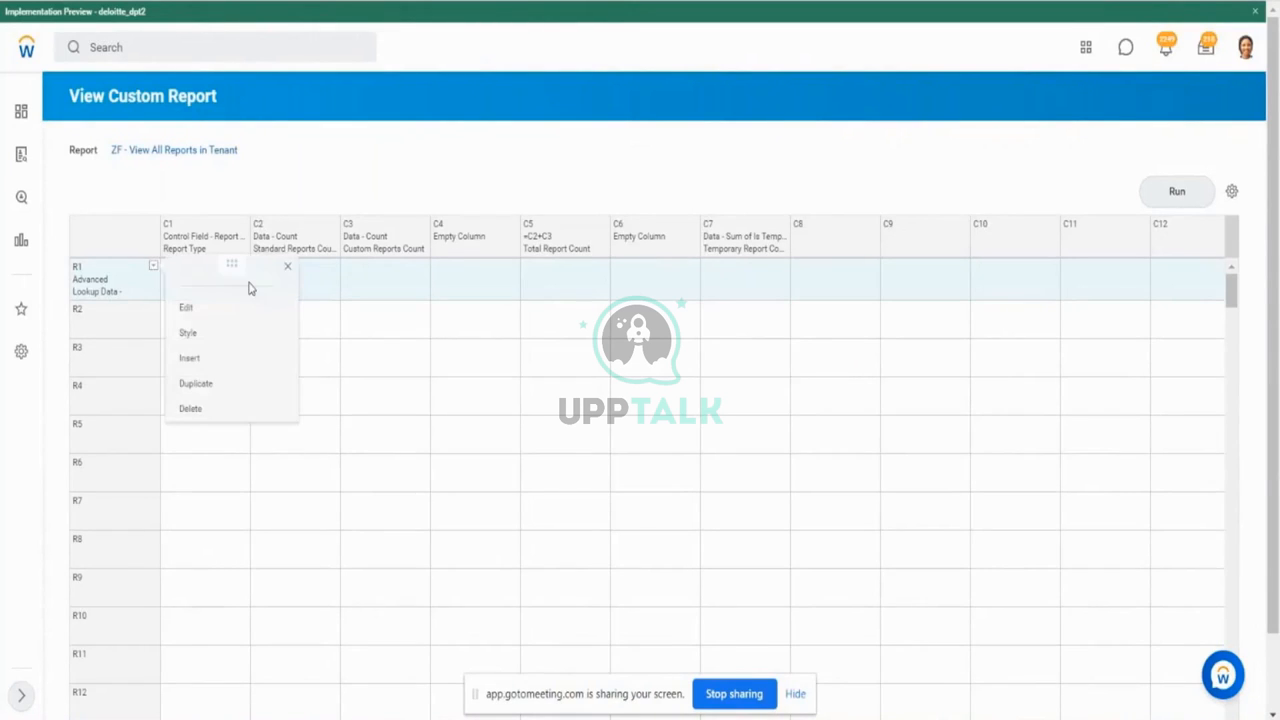
{"action": "left_click", "coordinate": [200, 314]}
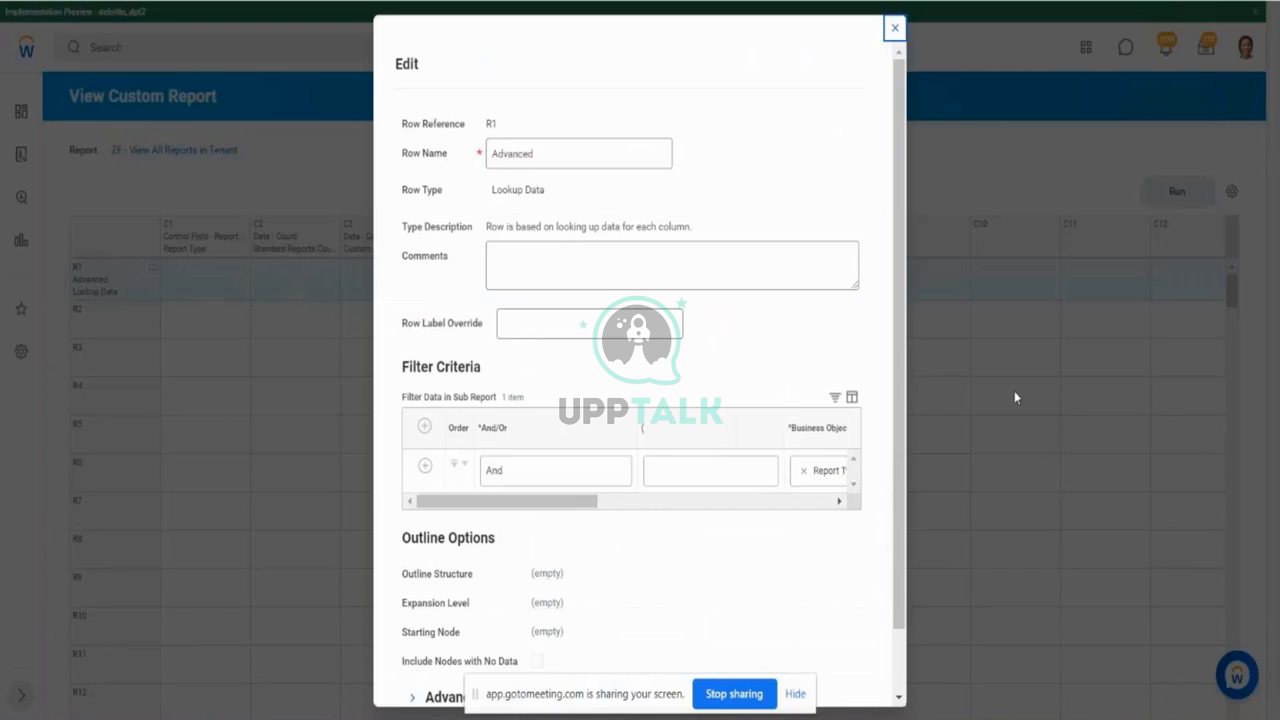
{"action": "left_click_drag", "start_coordinate": [586, 503], "coordinate": [749, 494]}
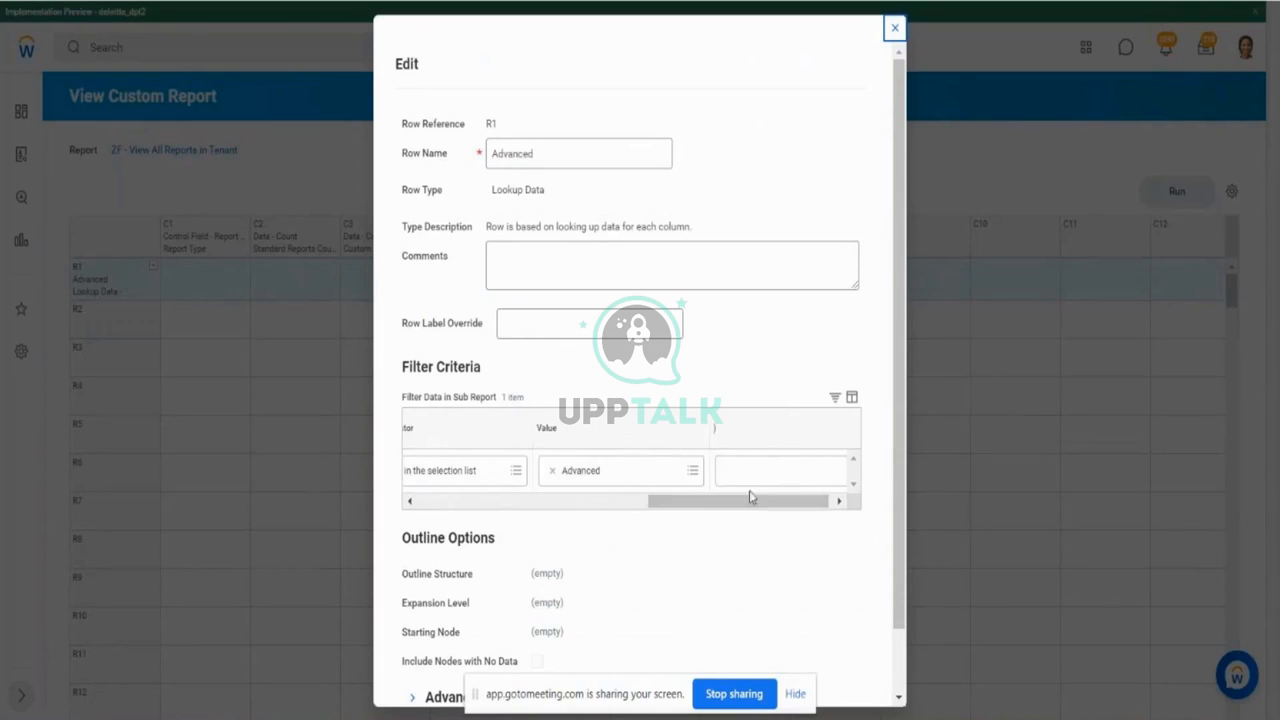
{"action": "left_click", "coordinate": [692, 472]}
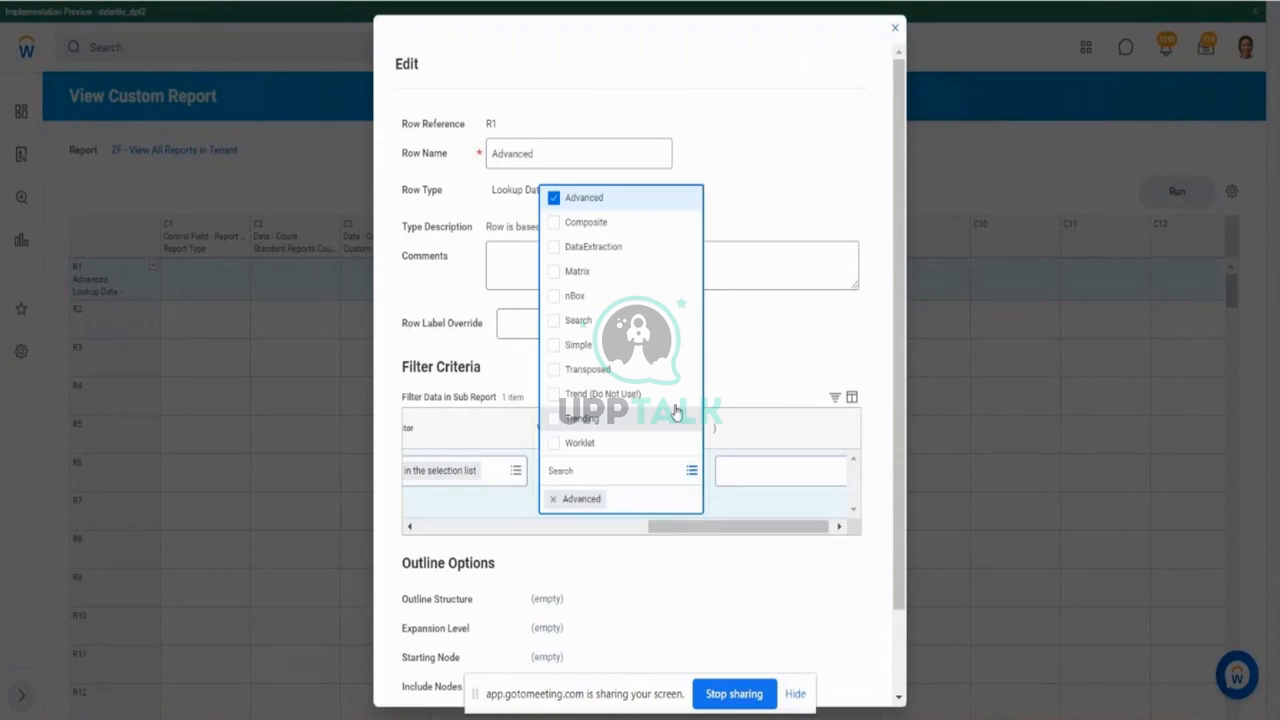
{"action": "left_click", "coordinate": [555, 346]}
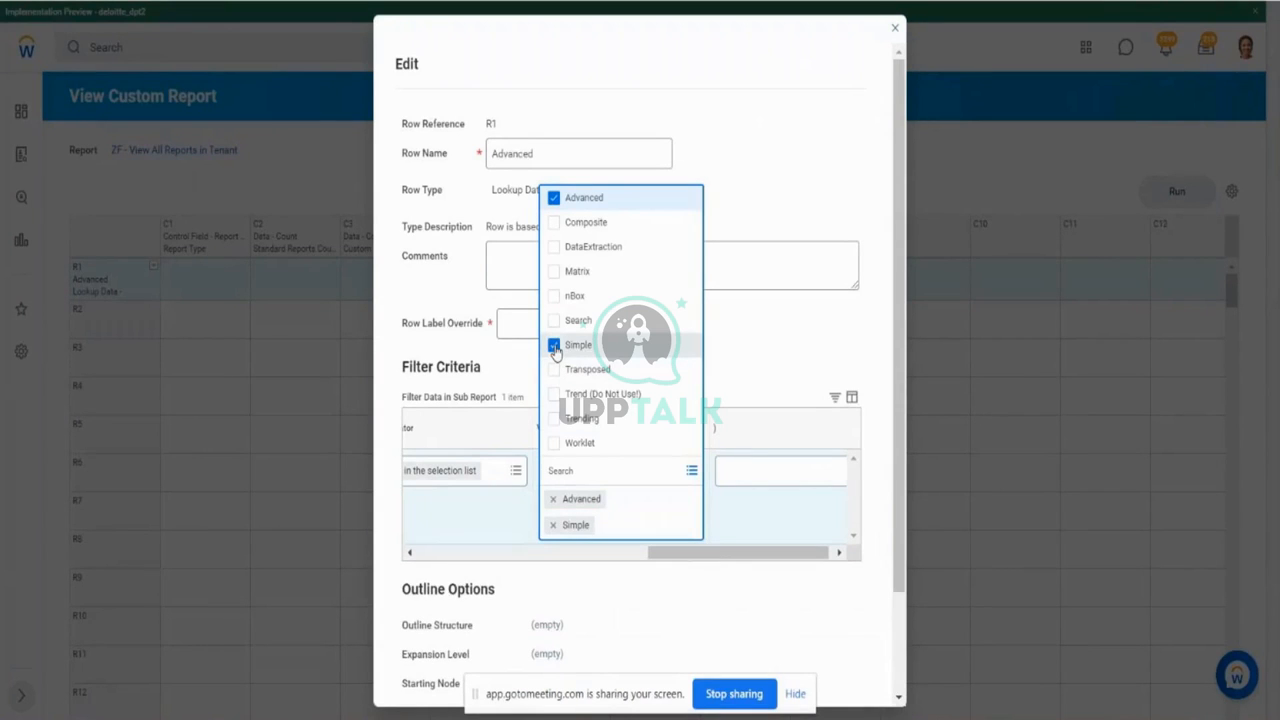
{"action": "left_click", "coordinate": [792, 384]}
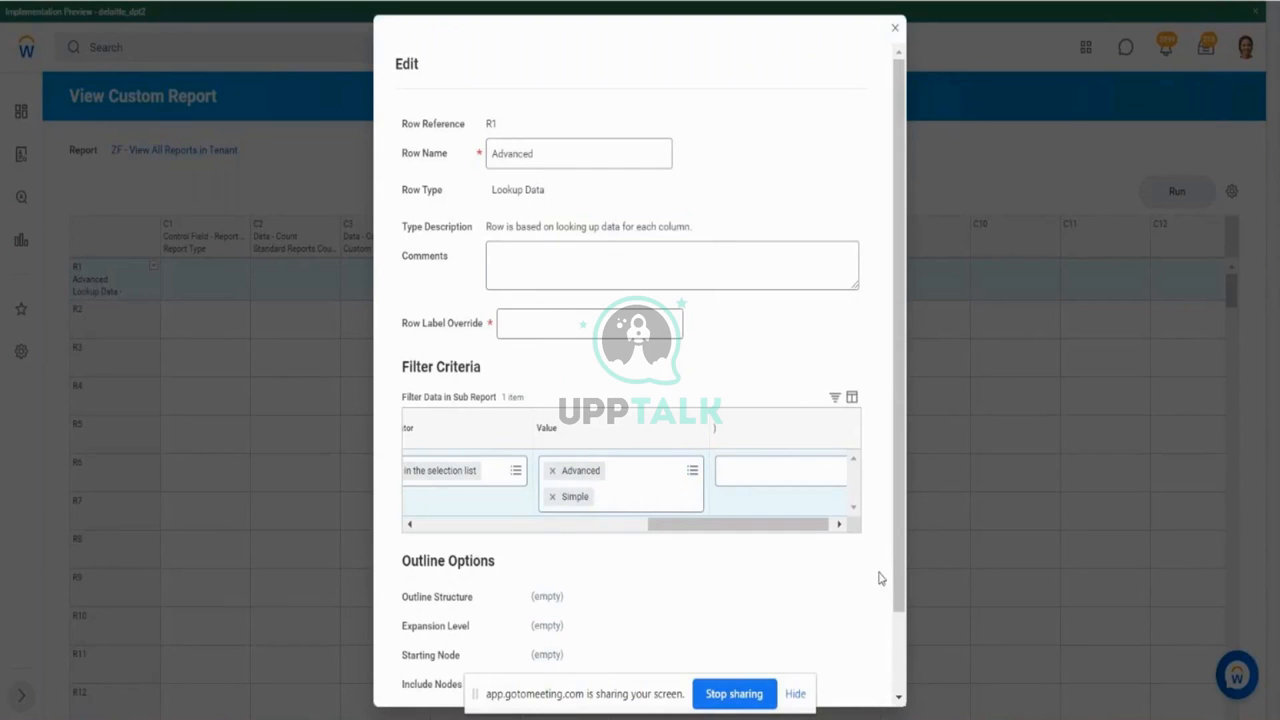
Step: Set the row label override of row R1 to Advanced & Simple and save the row definition
{"action": "left_click_drag", "start_coordinate": [898, 586], "coordinate": [920, 691]}
{"action": "left_click", "coordinate": [425, 679]}
{"action": "left_click", "coordinate": [570, 352]}
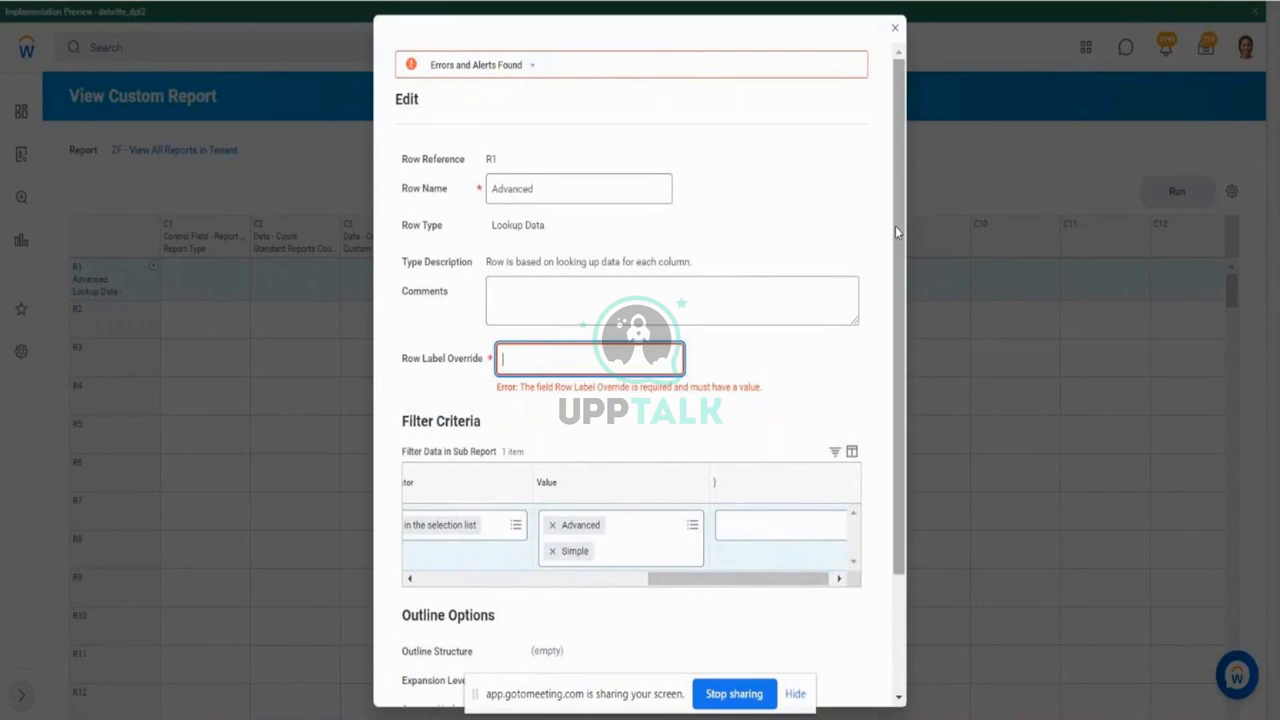
{"action": "type", "text": "Advanced"}
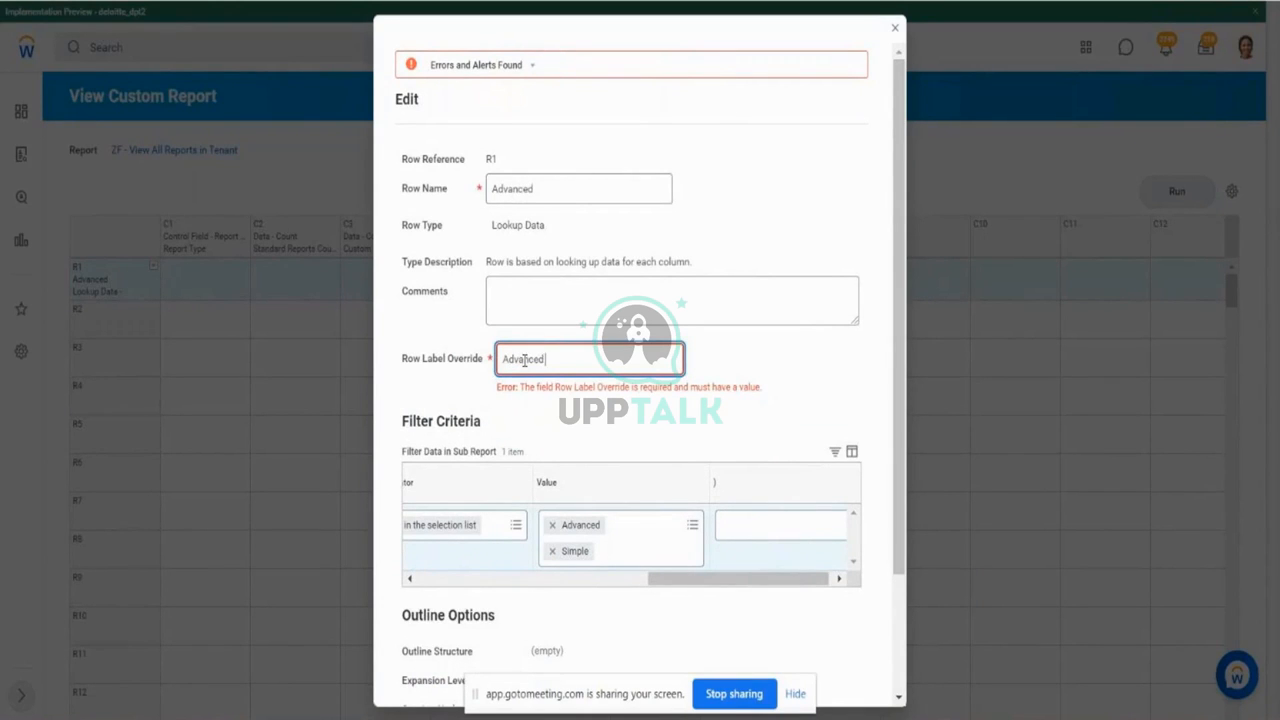
{"action": "type", "text": " & Simple"}
{"action": "scroll", "coordinate": [903, 690], "scroll_direction": "down", "scroll_amount": 3}
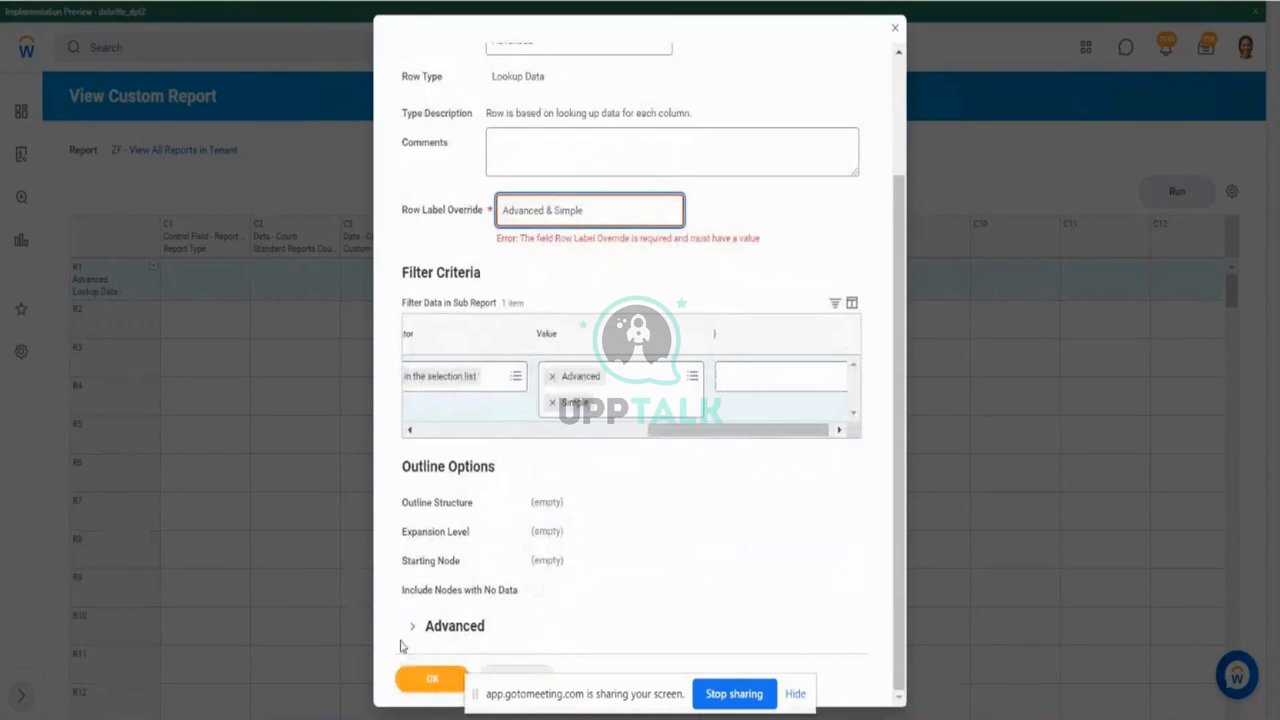
{"action": "left_click", "coordinate": [421, 678]}
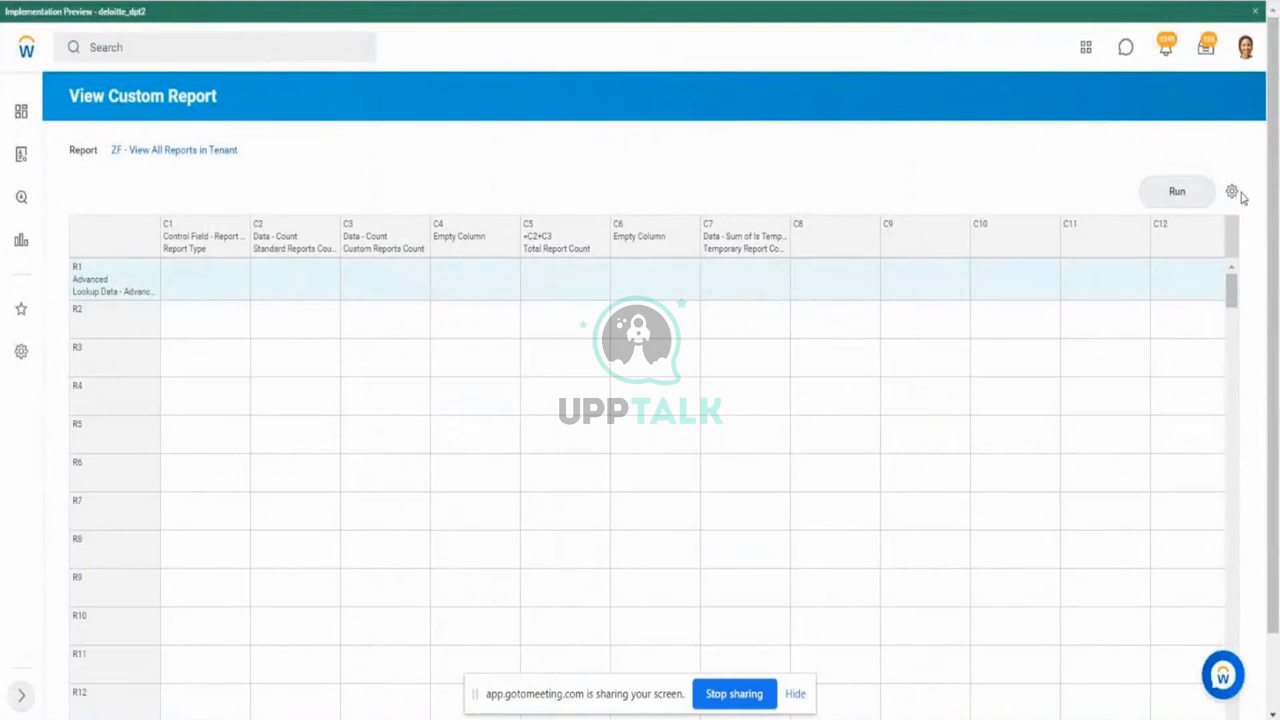
Step: Run the report to check the combined Advanced & Simple row against the per-type counts, and return to the layout grid
{"action": "left_click", "coordinate": [1177, 195]}
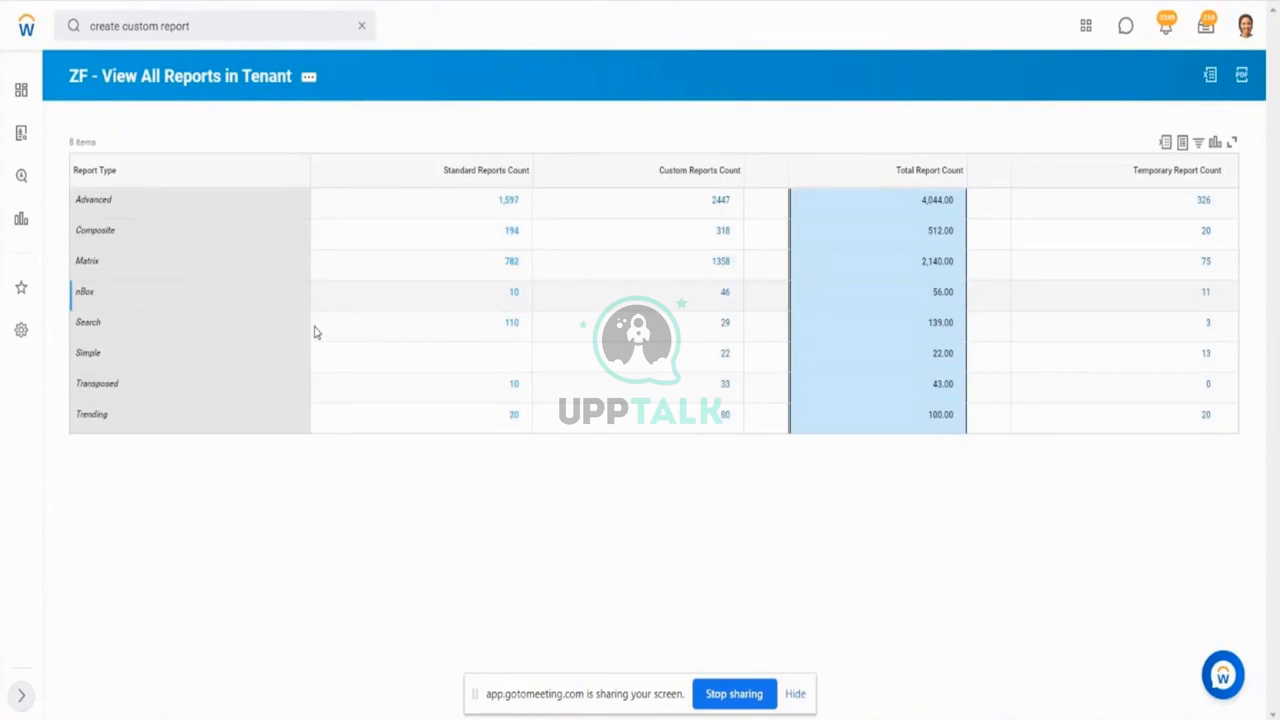
{"action": "left_click", "coordinate": [505, 362]}
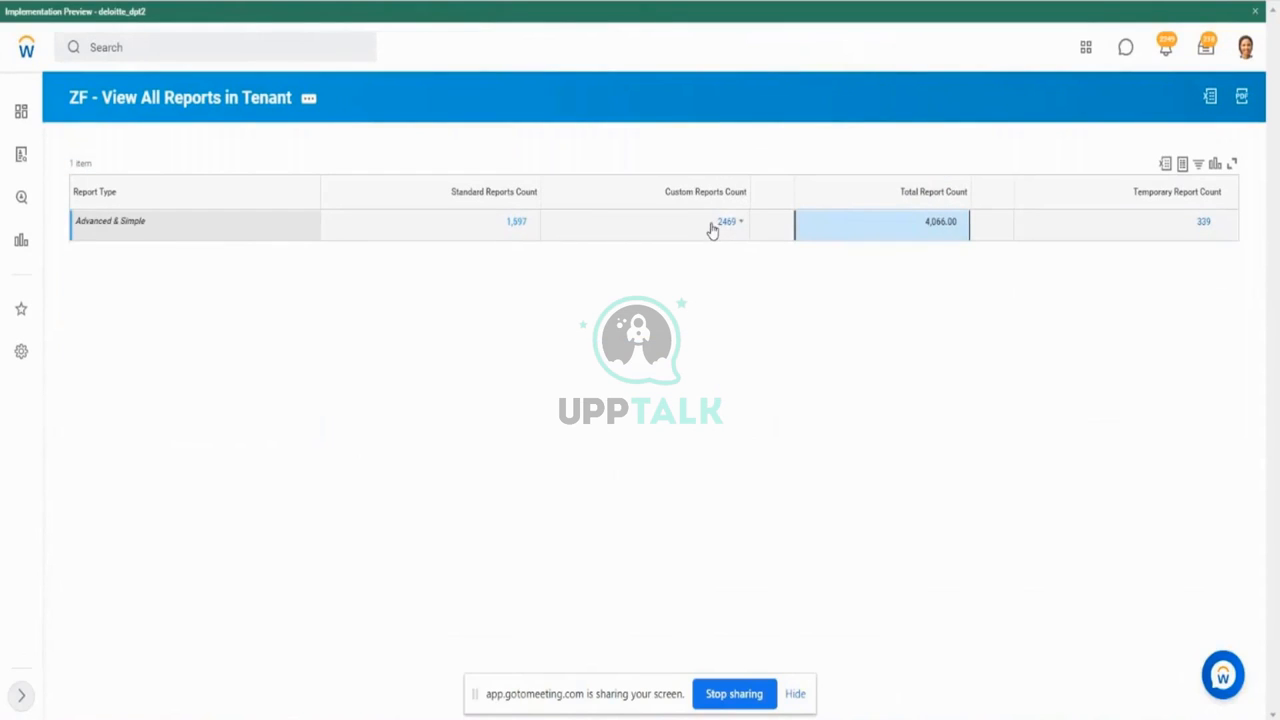
{"action": "left_click_drag", "start_coordinate": [711, 229], "coordinate": [744, 229]}
{"action": "left_click", "coordinate": [743, 364]}
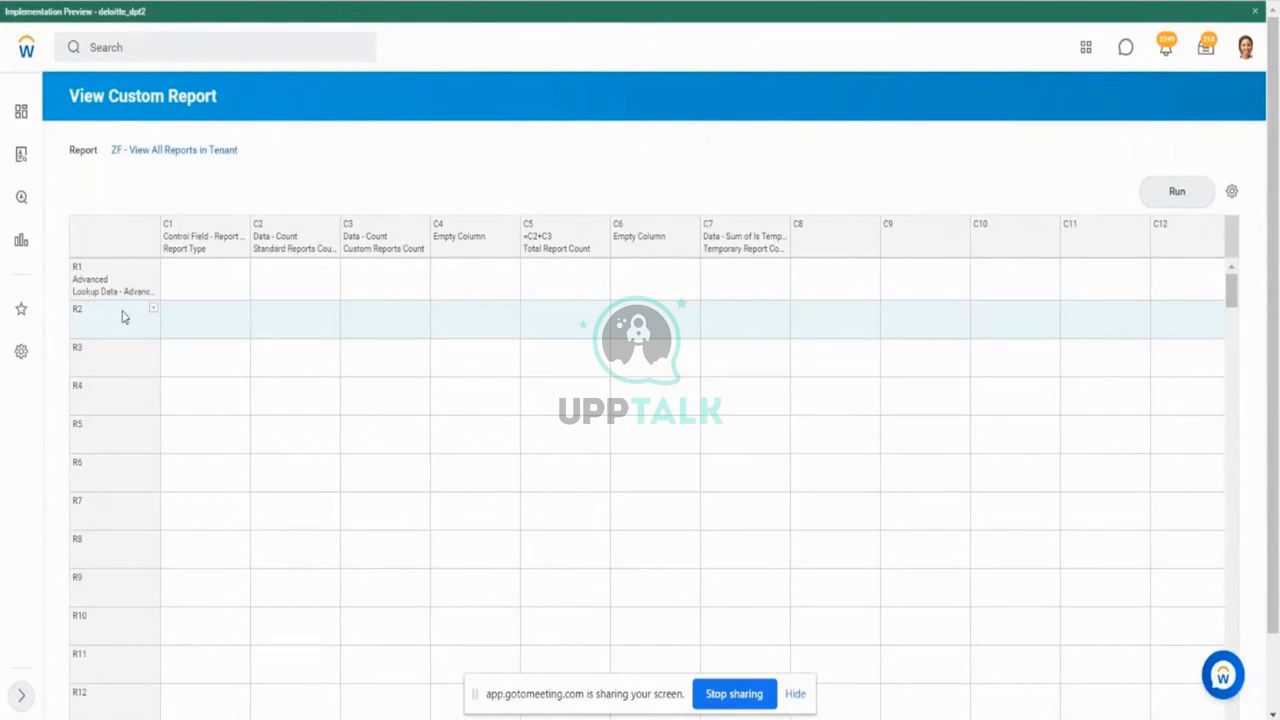
Step: Define row R2 as a Lookup Data row with Matrix and Trending as its sub-report filter values
{"action": "left_click", "coordinate": [154, 312]}
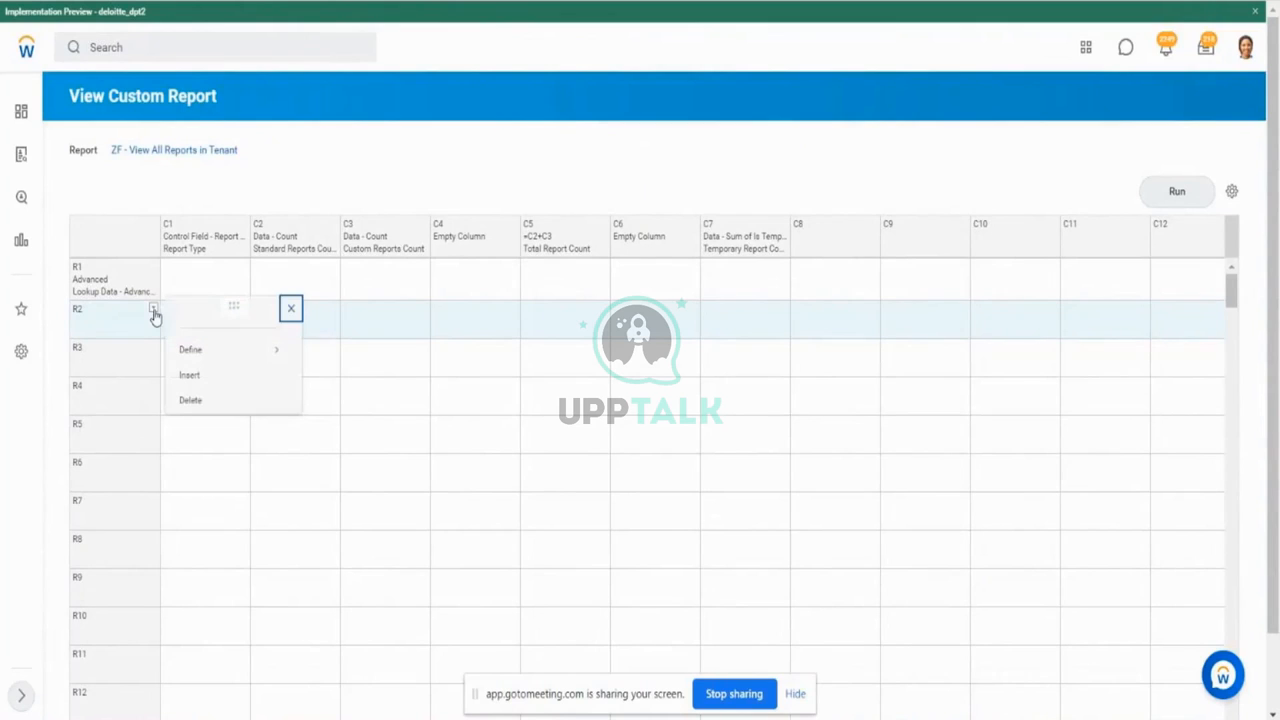
{"action": "mouse_move", "coordinate": [247, 362]}
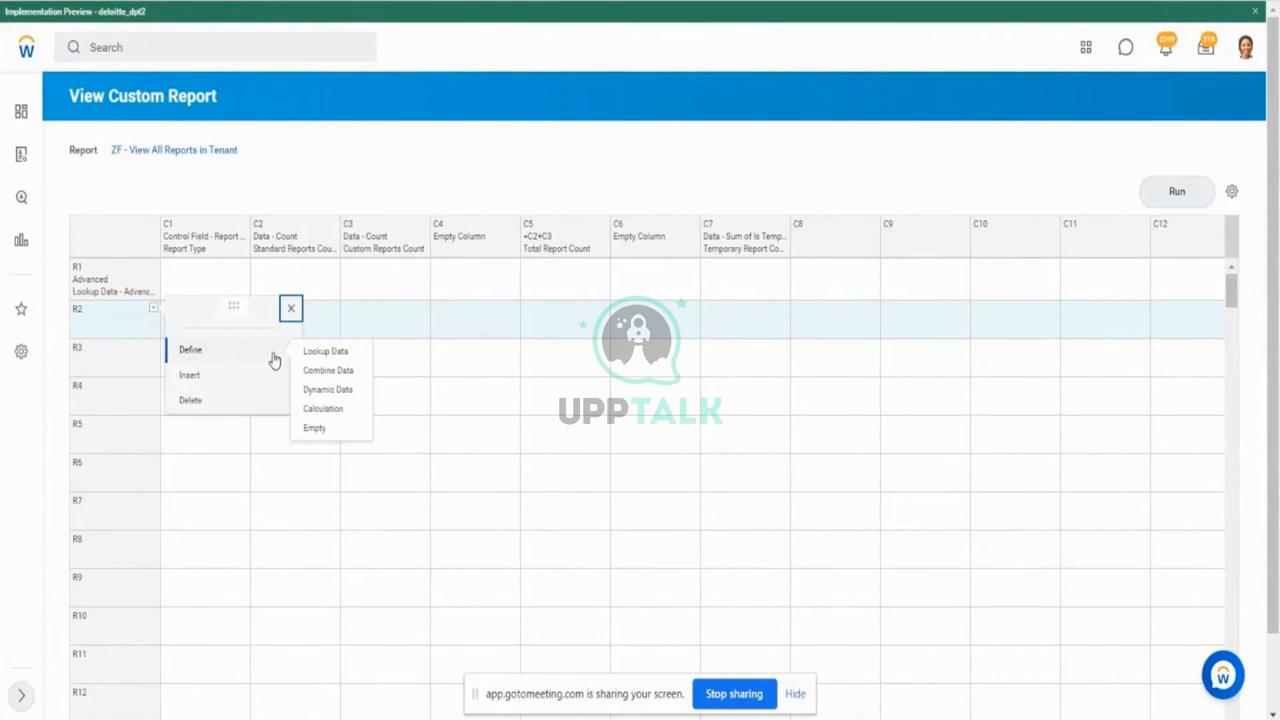
{"action": "left_click", "coordinate": [332, 354]}
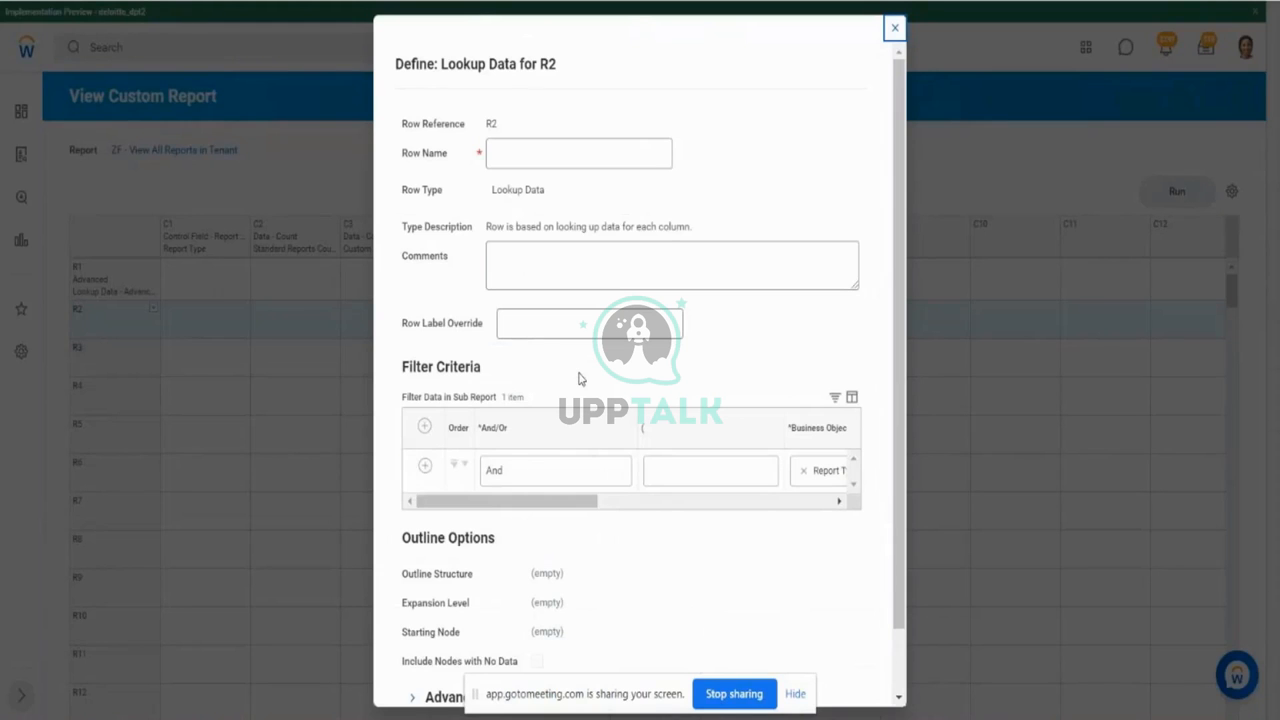
{"action": "left_click_drag", "start_coordinate": [580, 505], "coordinate": [758, 507]}
{"action": "left_click", "coordinate": [485, 474]}
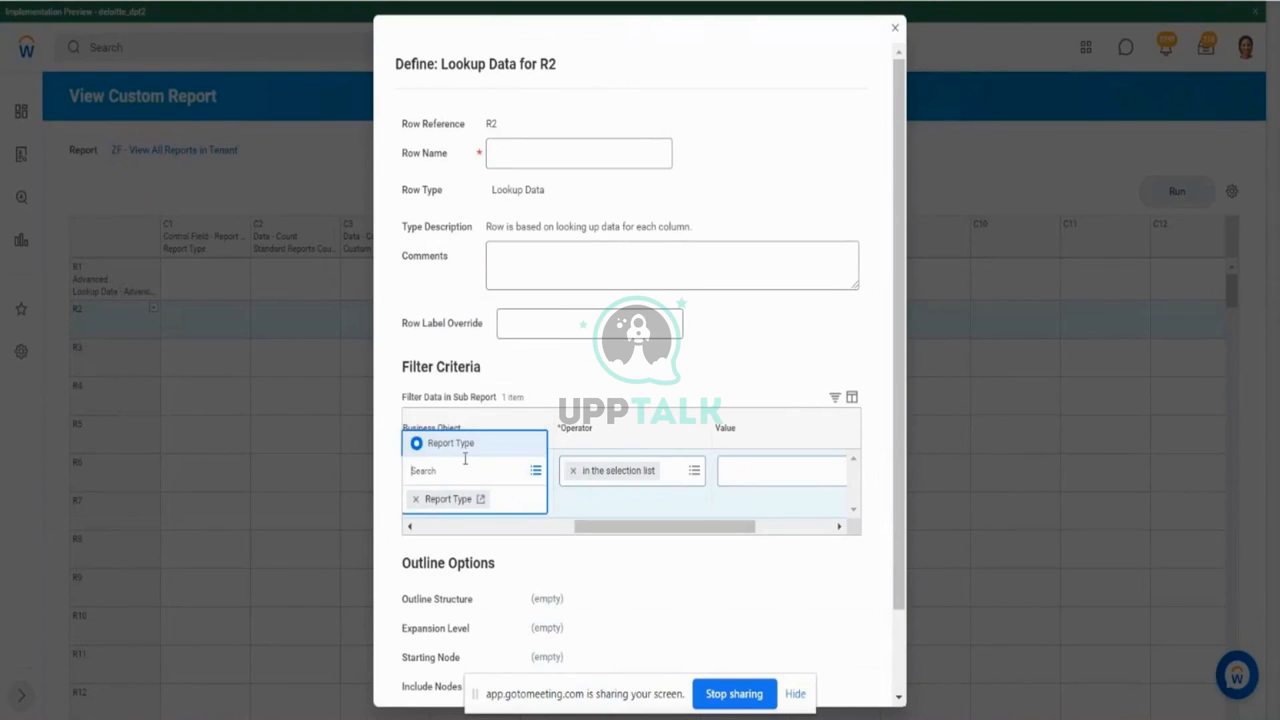
{"action": "left_click_drag", "start_coordinate": [629, 535], "coordinate": [546, 537]}
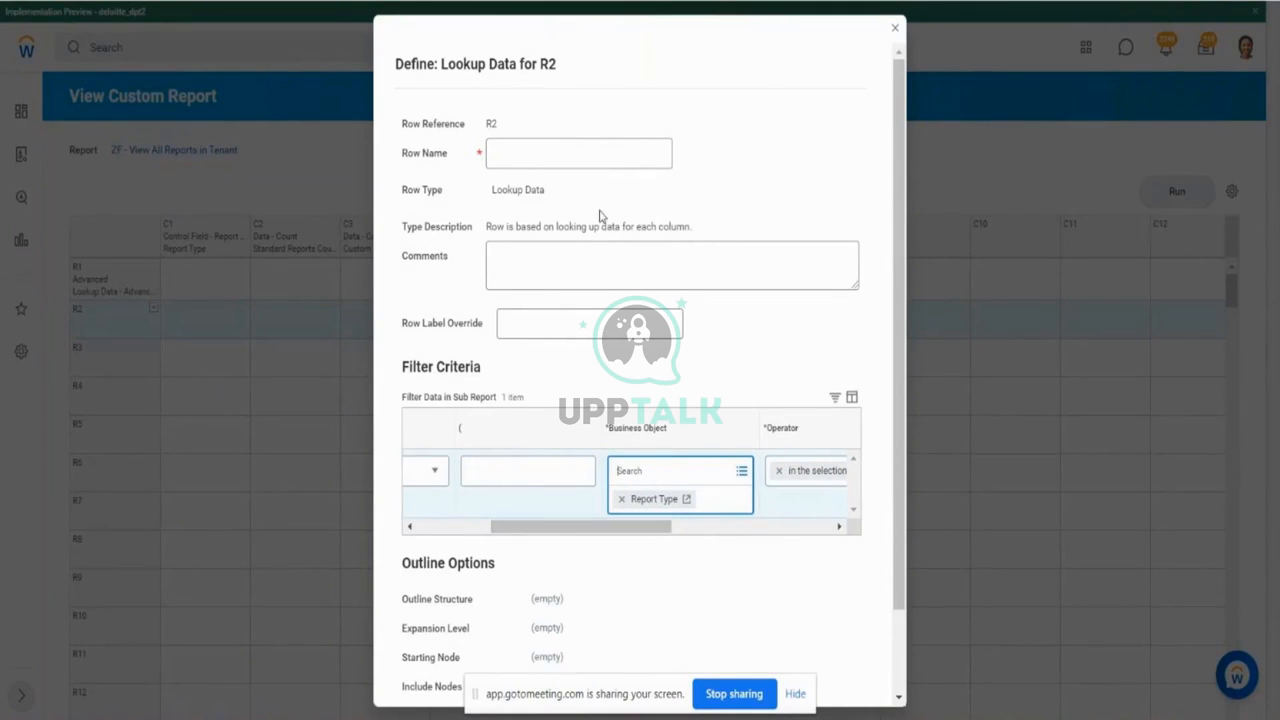
{"action": "left_click_drag", "start_coordinate": [592, 538], "coordinate": [713, 537]}
{"action": "left_click", "coordinate": [804, 482]}
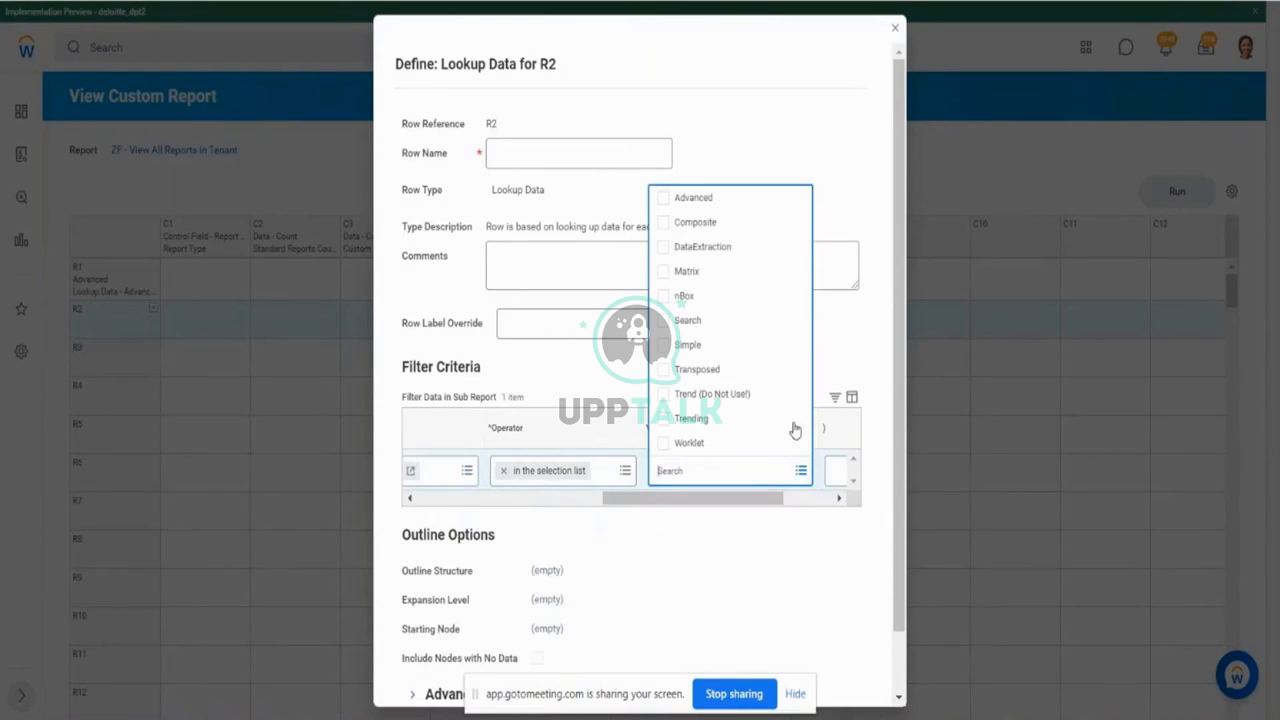
{"action": "left_click", "coordinate": [663, 276]}
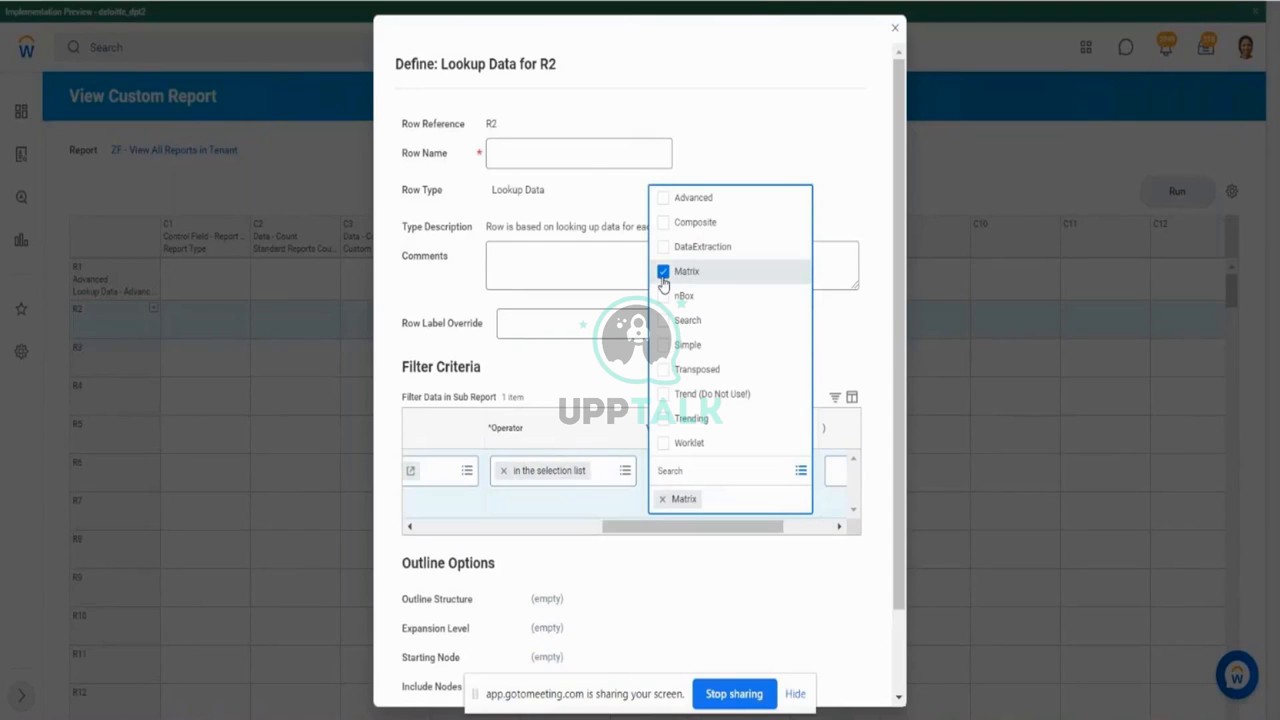
{"action": "left_click", "coordinate": [667, 419]}
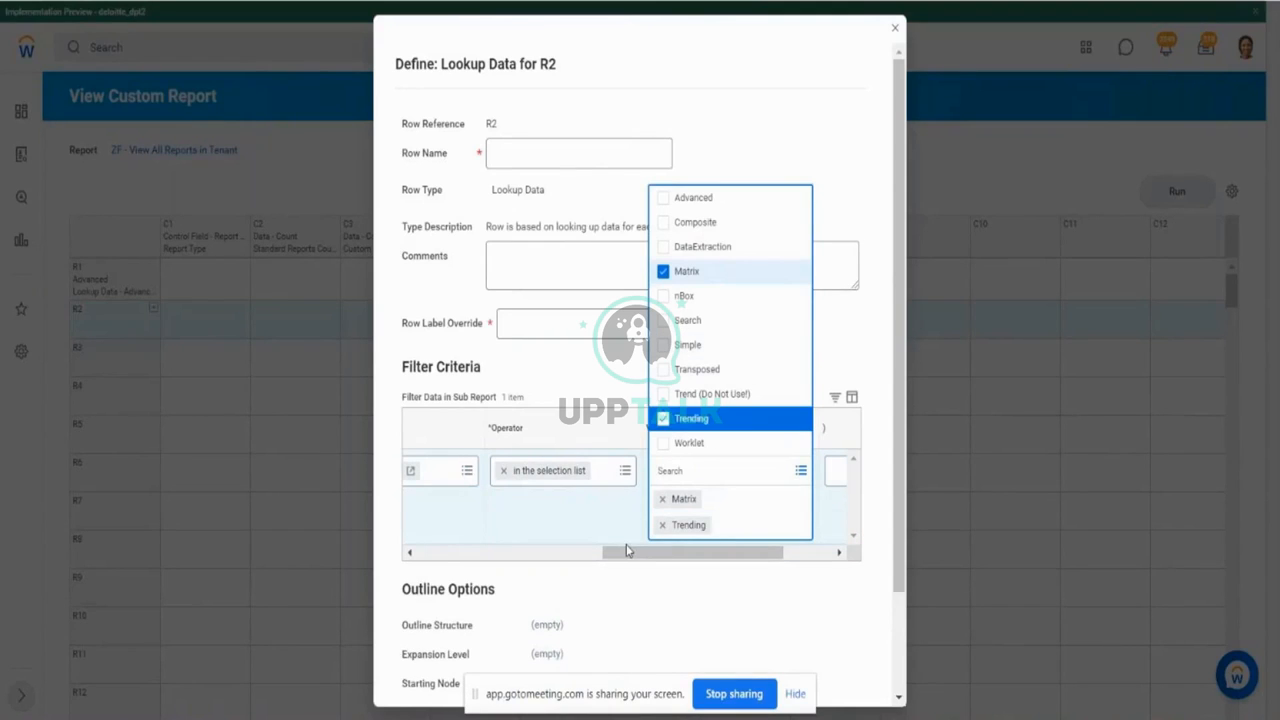
{"action": "left_click", "coordinate": [627, 551]}
Step: Set both the row name and the row label override of R2 to Matrix & Trending, and save the row definition
{"action": "left_click", "coordinate": [544, 154]}
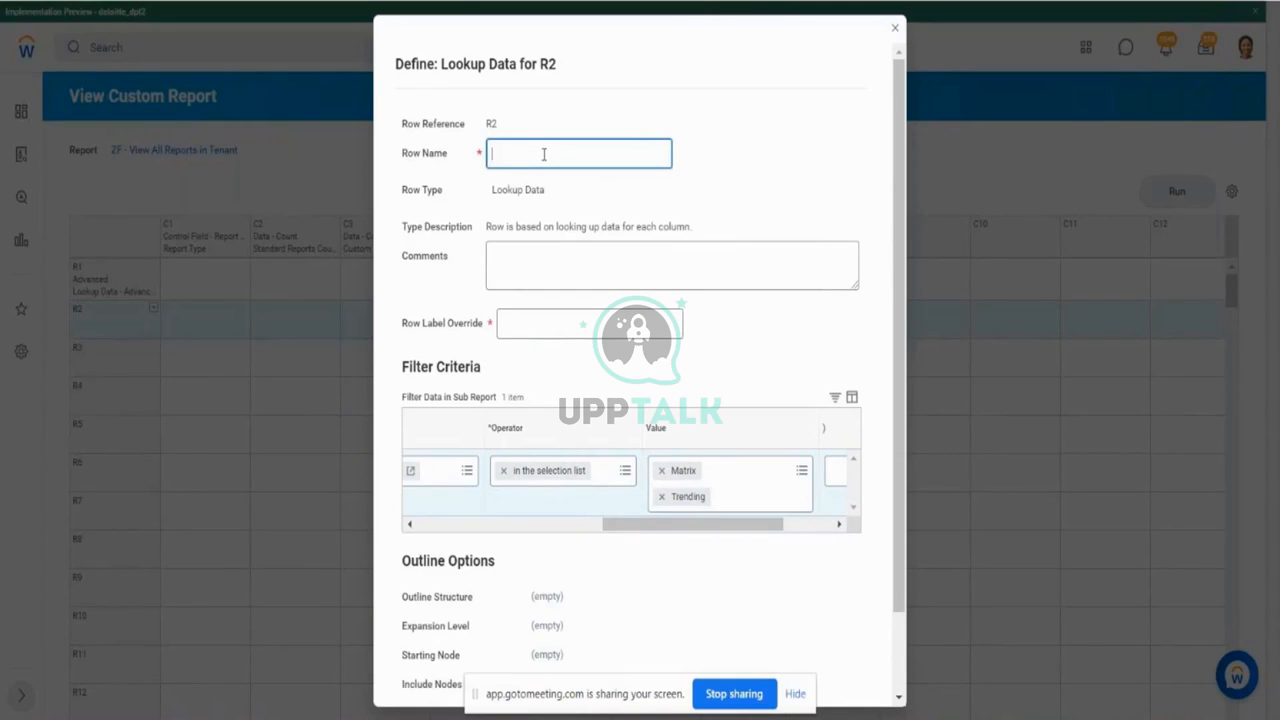
{"action": "type", "text": "Matrix & Trending"}
{"action": "left_click_drag", "start_coordinate": [597, 155], "coordinate": [469, 180]}
{"action": "key", "text": "ctrl+c"}
{"action": "left_click", "coordinate": [551, 326]}
{"action": "key", "text": "ctrl+v"}
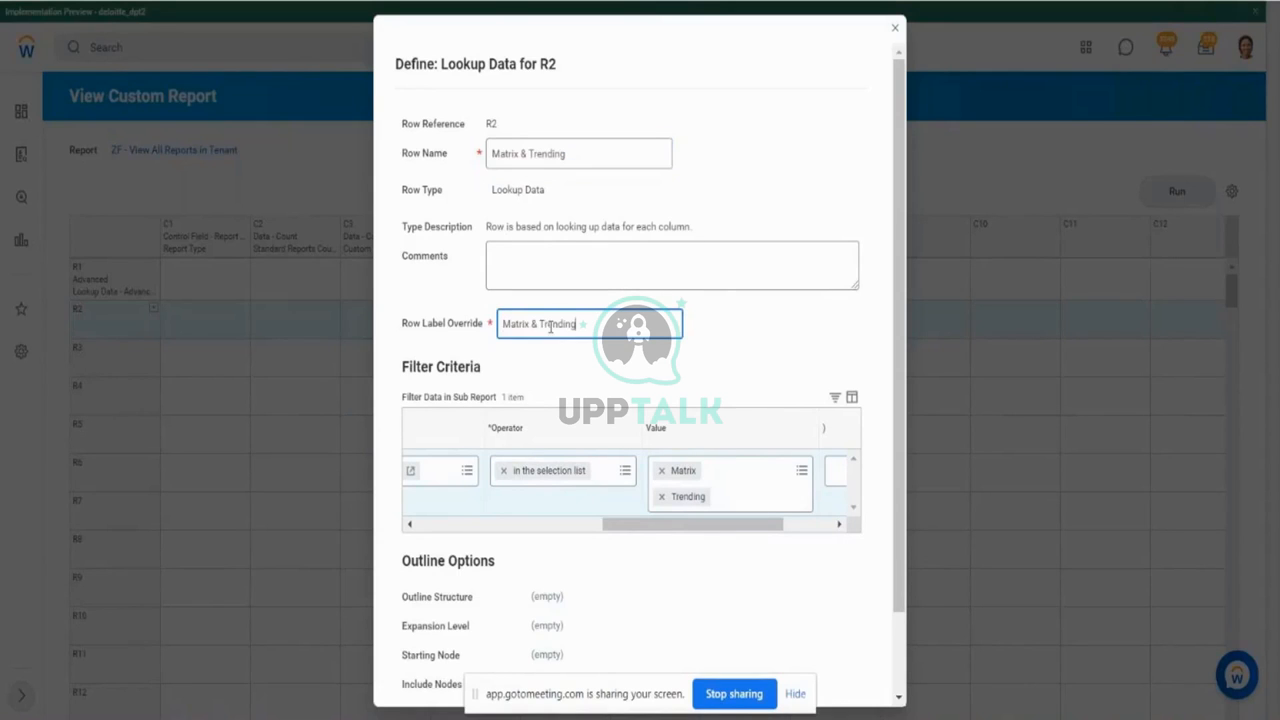
{"action": "scroll", "coordinate": [918, 550], "scroll_direction": "down", "scroll_amount": 3}
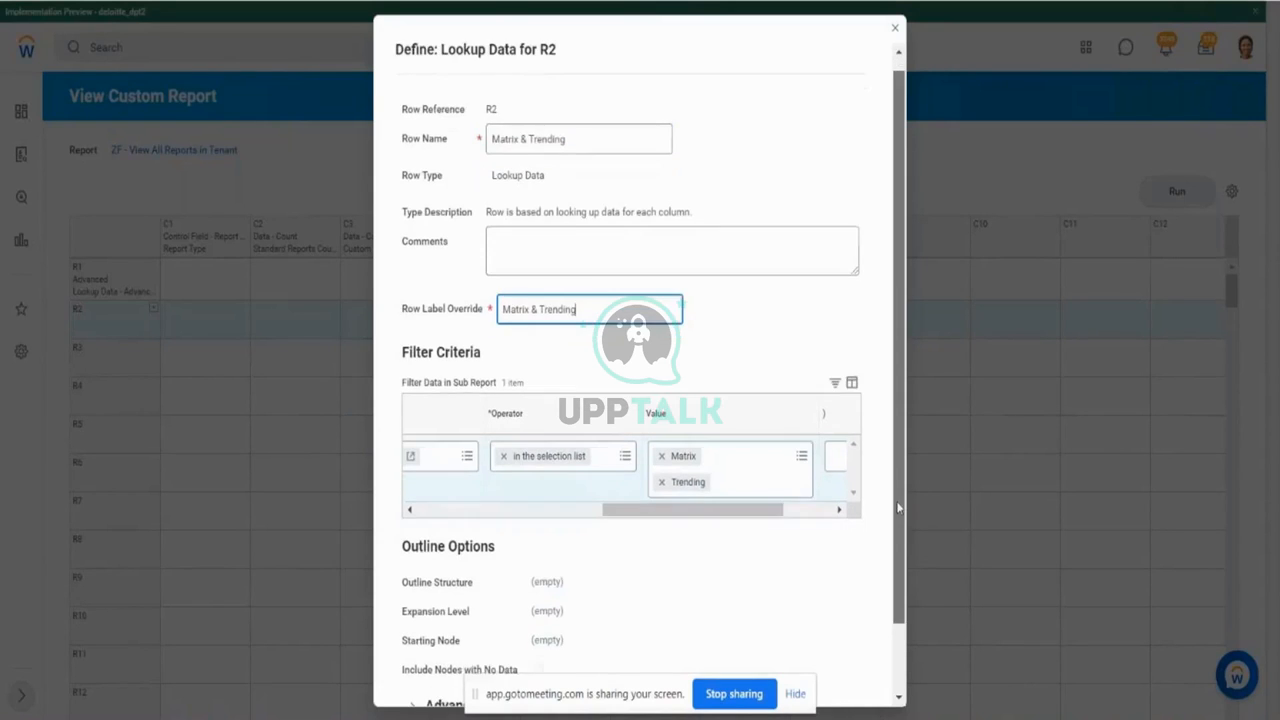
{"action": "left_click", "coordinate": [432, 682]}
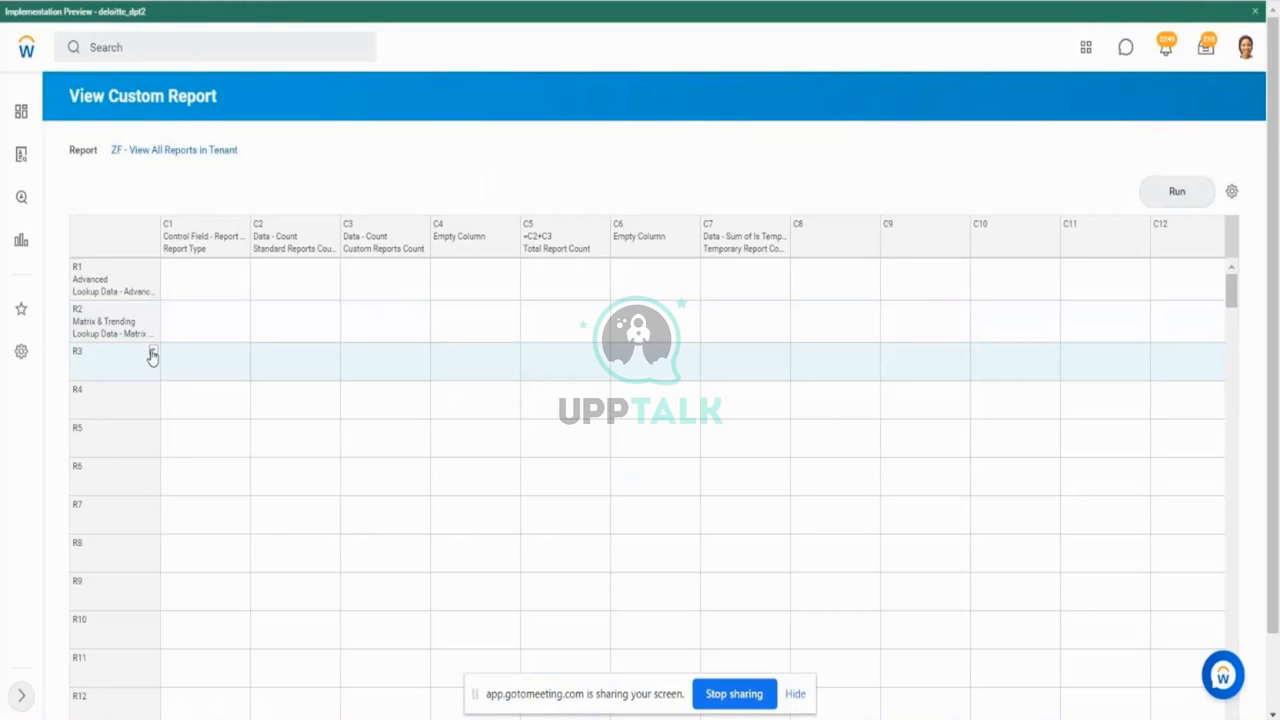
Step: Define row R3 as a Lookup Data row with nBox and Search as its sub-report filter values
{"action": "left_click", "coordinate": [152, 356]}
{"action": "left_click", "coordinate": [320, 396]}
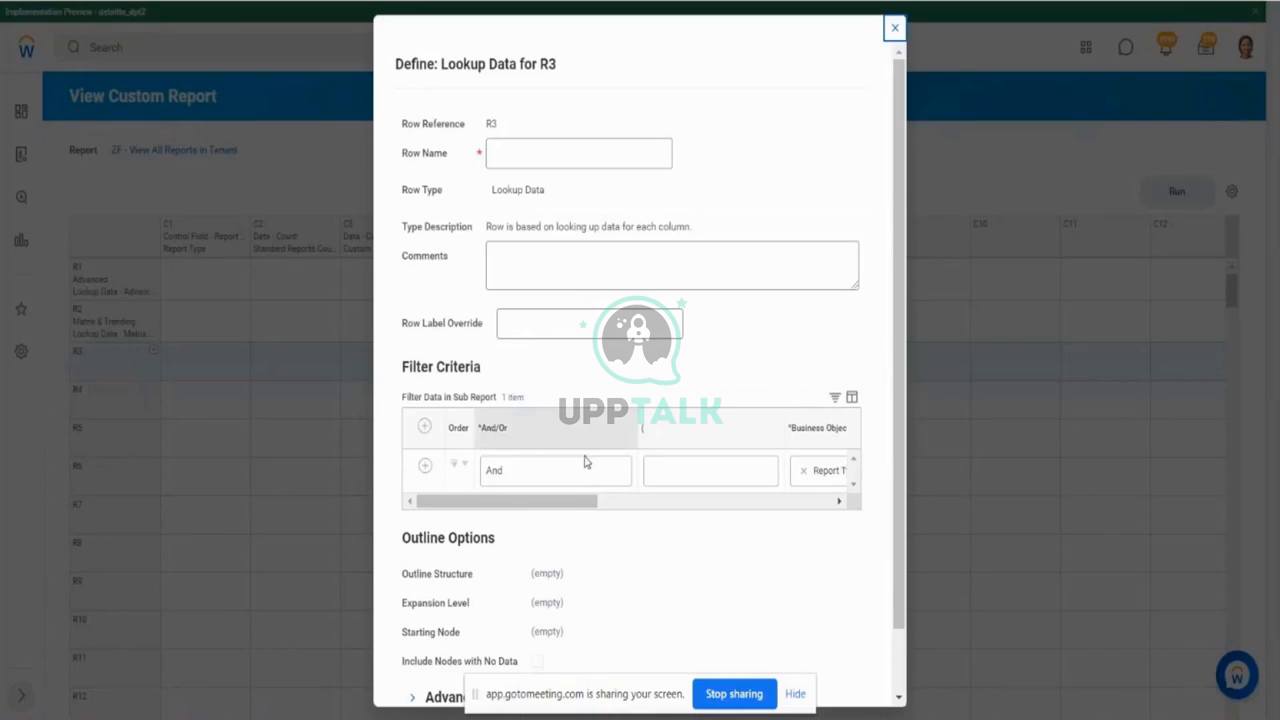
{"action": "left_click_drag", "start_coordinate": [531, 506], "coordinate": [755, 497]}
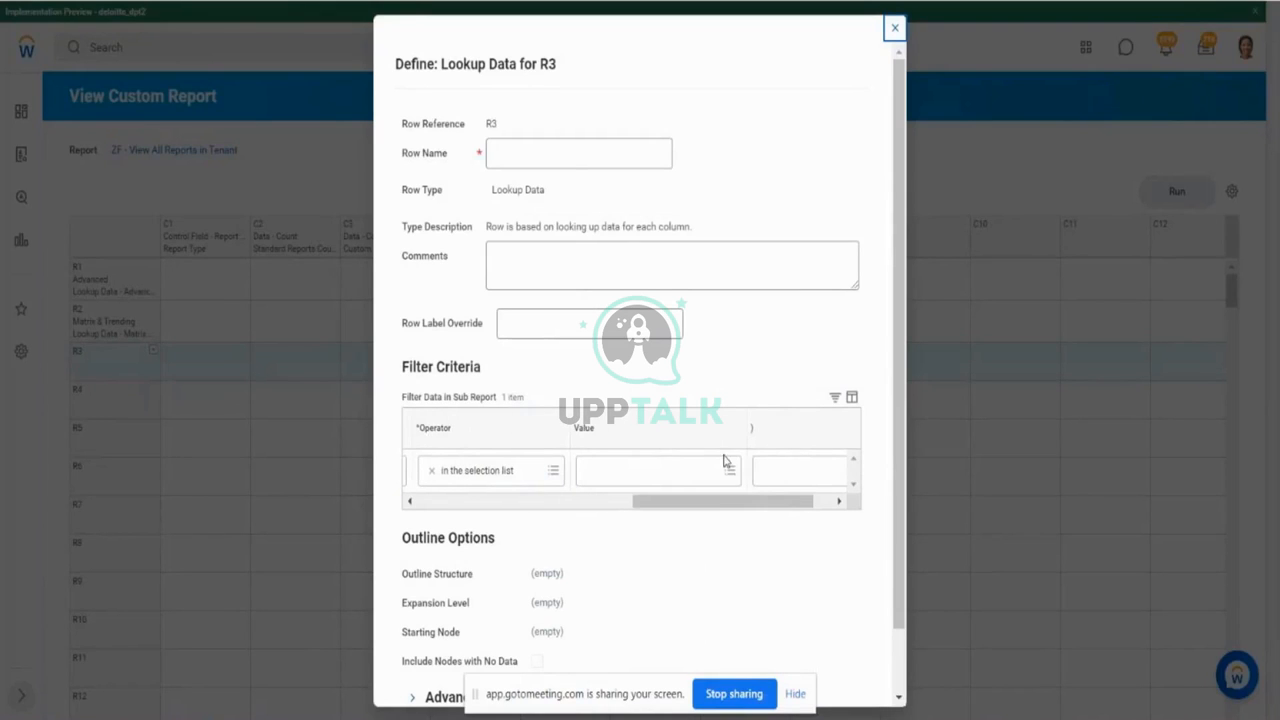
{"action": "left_click", "coordinate": [731, 477]}
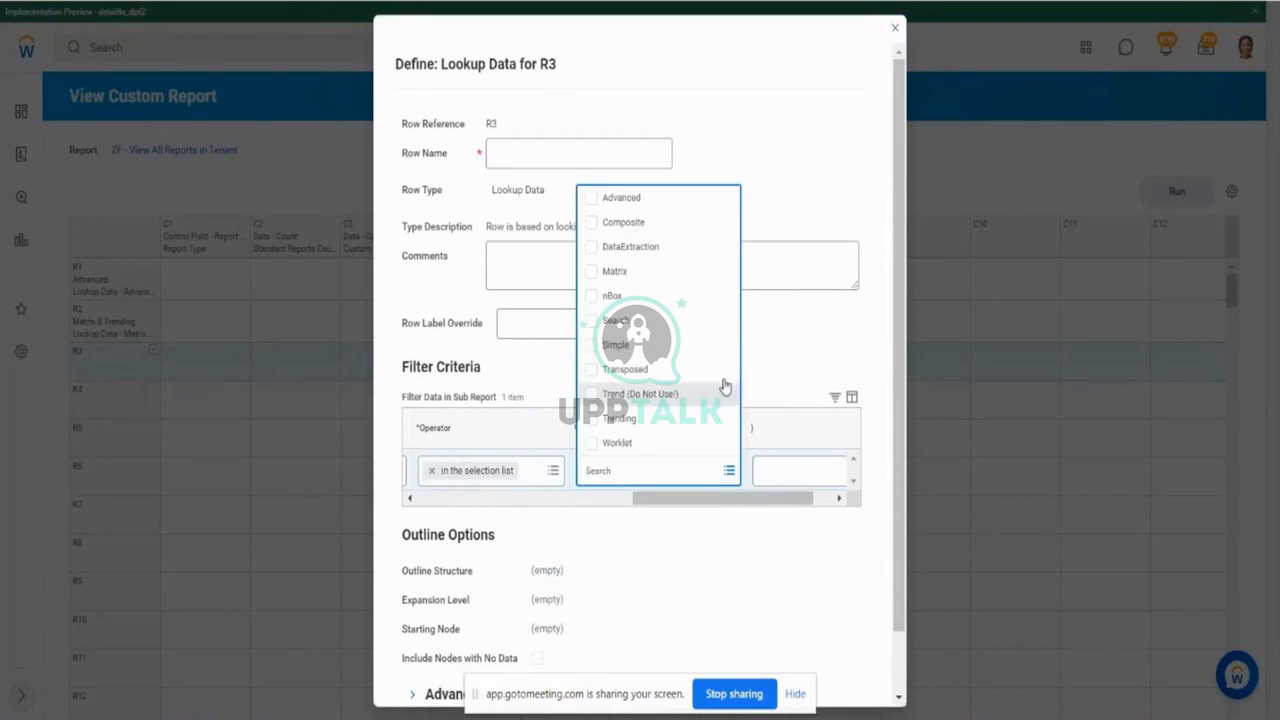
{"action": "left_click", "coordinate": [591, 296]}
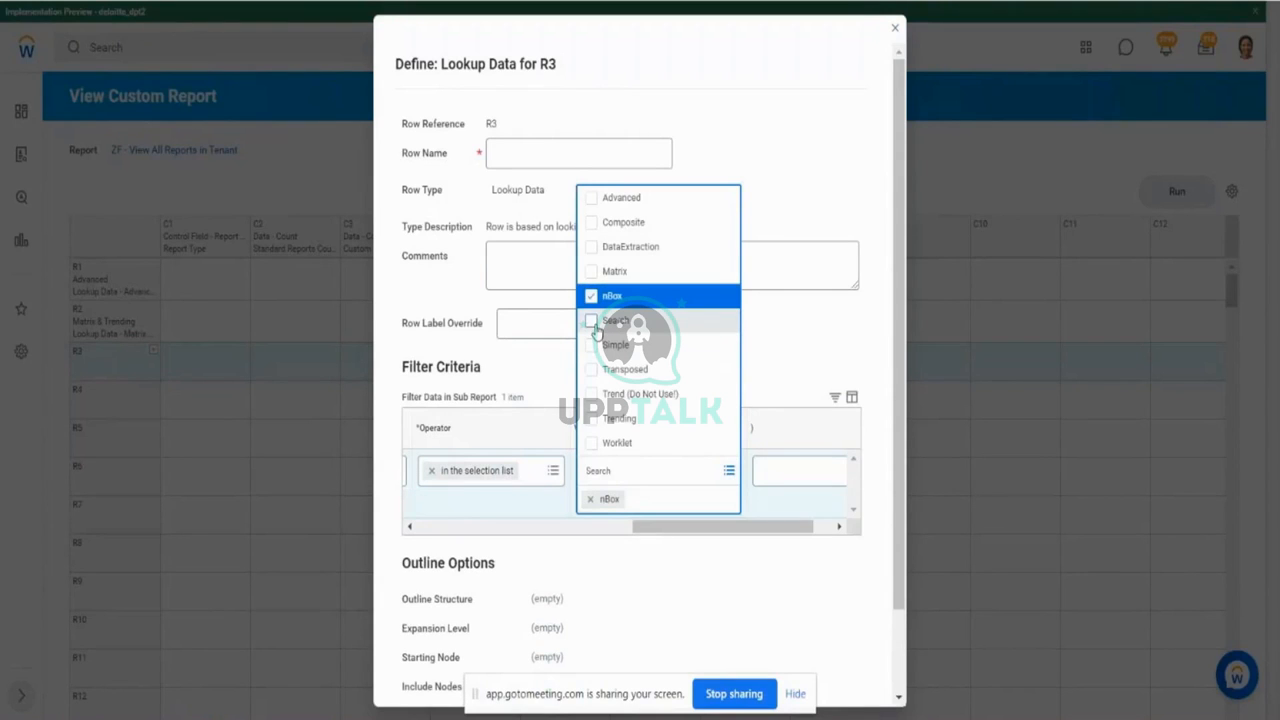
{"action": "left_click", "coordinate": [596, 324]}
Step: Name row R3 nBox & Search
{"action": "left_click", "coordinate": [530, 146]}
{"action": "type", "text": "nBox and"}
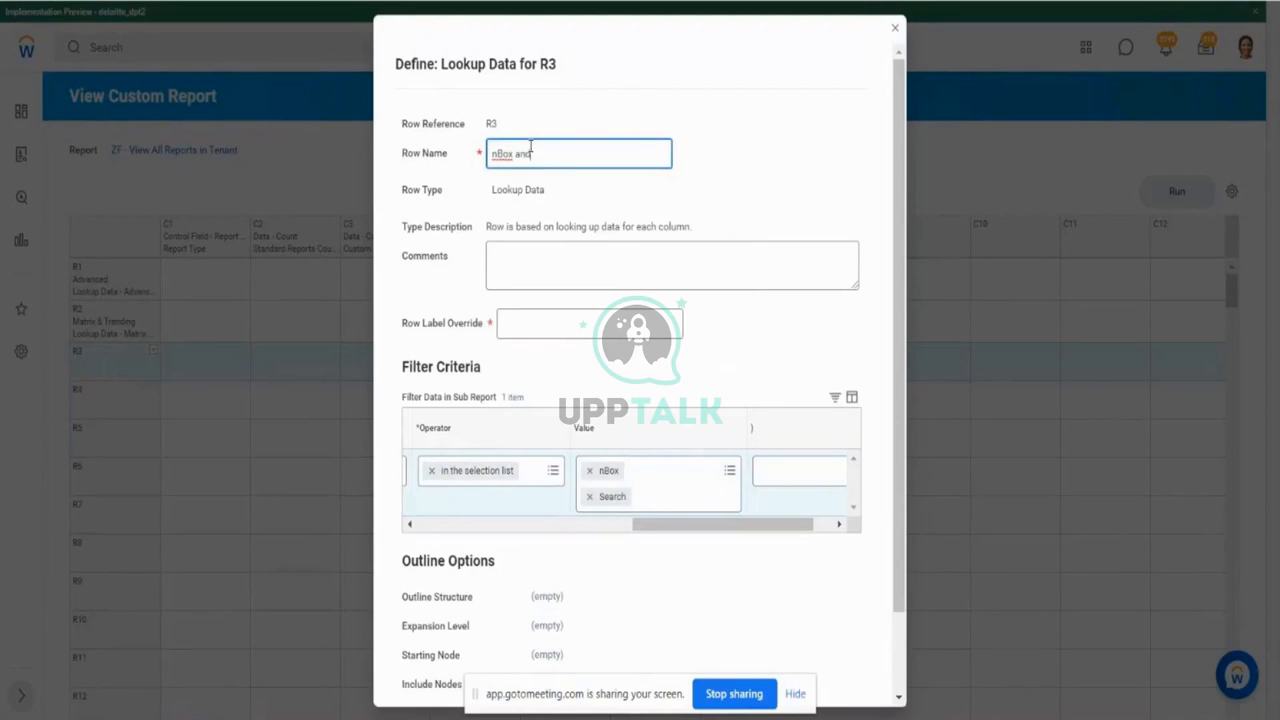
{"action": "key", "text": "BackSpace"}
{"action": "key", "text": "BackSpace"}
{"action": "key", "text": "BackSpace"}
{"action": "type", "text": "& Search"}
Step: Set the row label override of R3 to nBox, Search & Transposed and reuse the same text as its row name
{"action": "left_click", "coordinate": [551, 321]}
{"action": "type", "text": "nBox"}
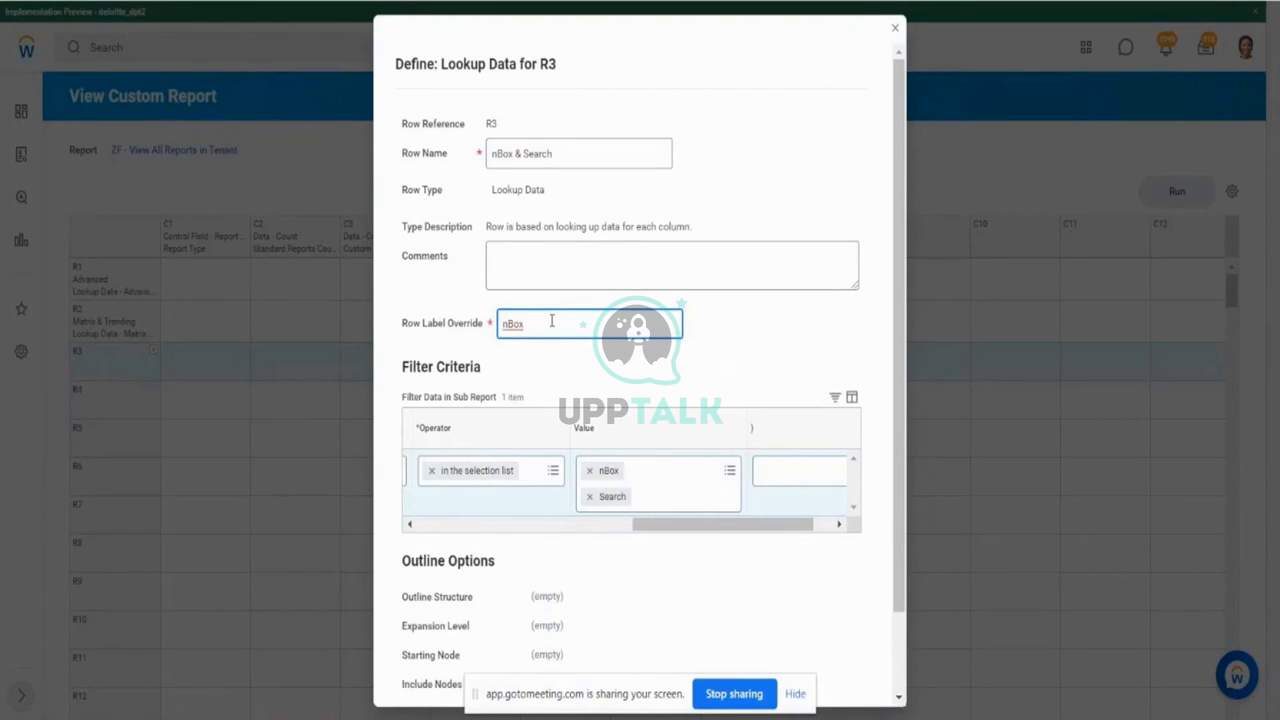
{"action": "key", "text": "BackSpace"}
{"action": "type", "text": ", Search & Transposed"}
{"action": "left_click_drag", "start_coordinate": [648, 326], "coordinate": [494, 345]}
{"action": "key", "text": "ctrl+c"}
{"action": "left_click", "coordinate": [563, 152]}
{"action": "key", "text": "ctrl+a"}
{"action": "key", "text": "ctrl+v"}
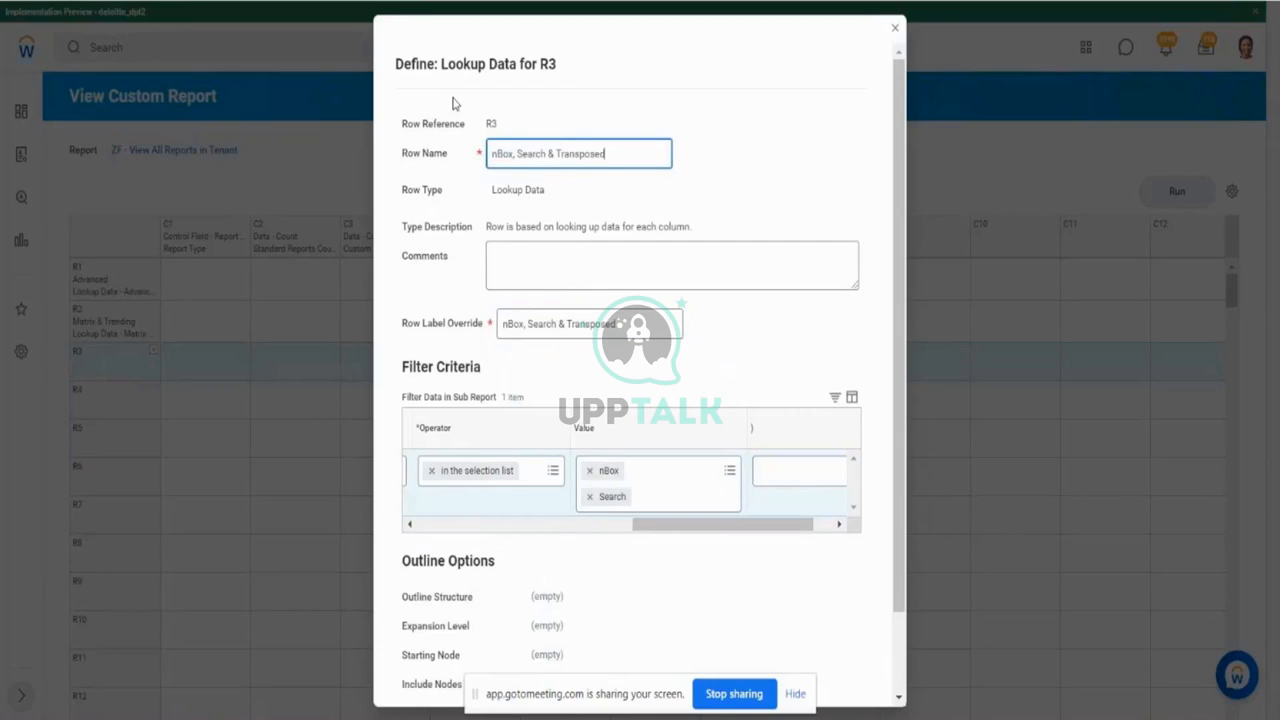
Step: Add Transposed to the sub-report filter values of R3 and save the row definition
{"action": "left_click", "coordinate": [729, 473]}
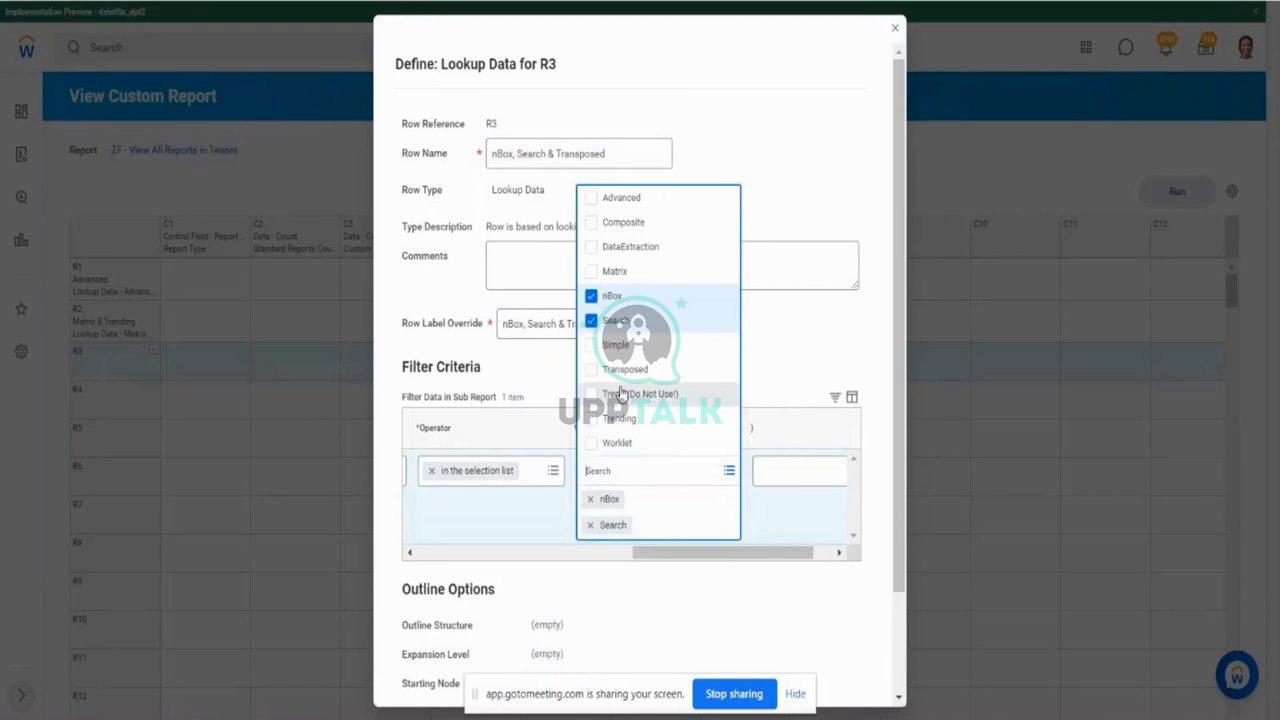
{"action": "left_click", "coordinate": [591, 370]}
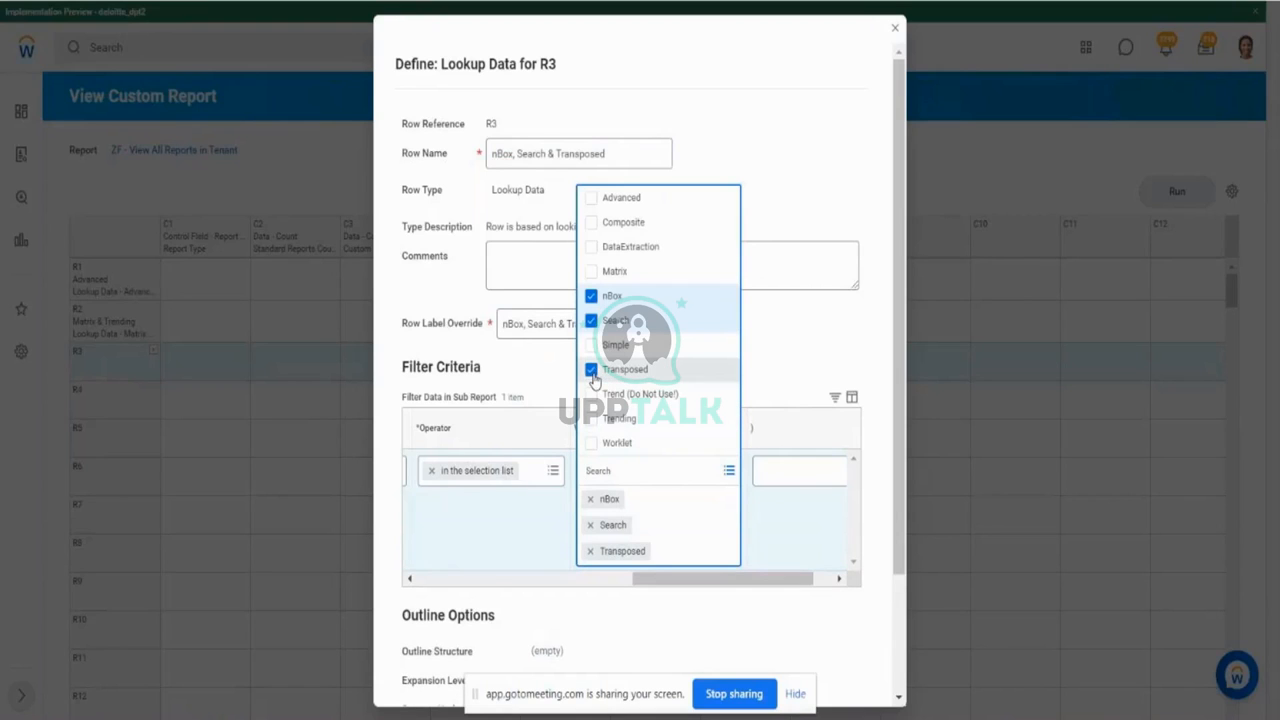
{"action": "left_click", "coordinate": [890, 647]}
{"action": "scroll", "coordinate": [880, 646], "scroll_direction": "down", "scroll_amount": 3}
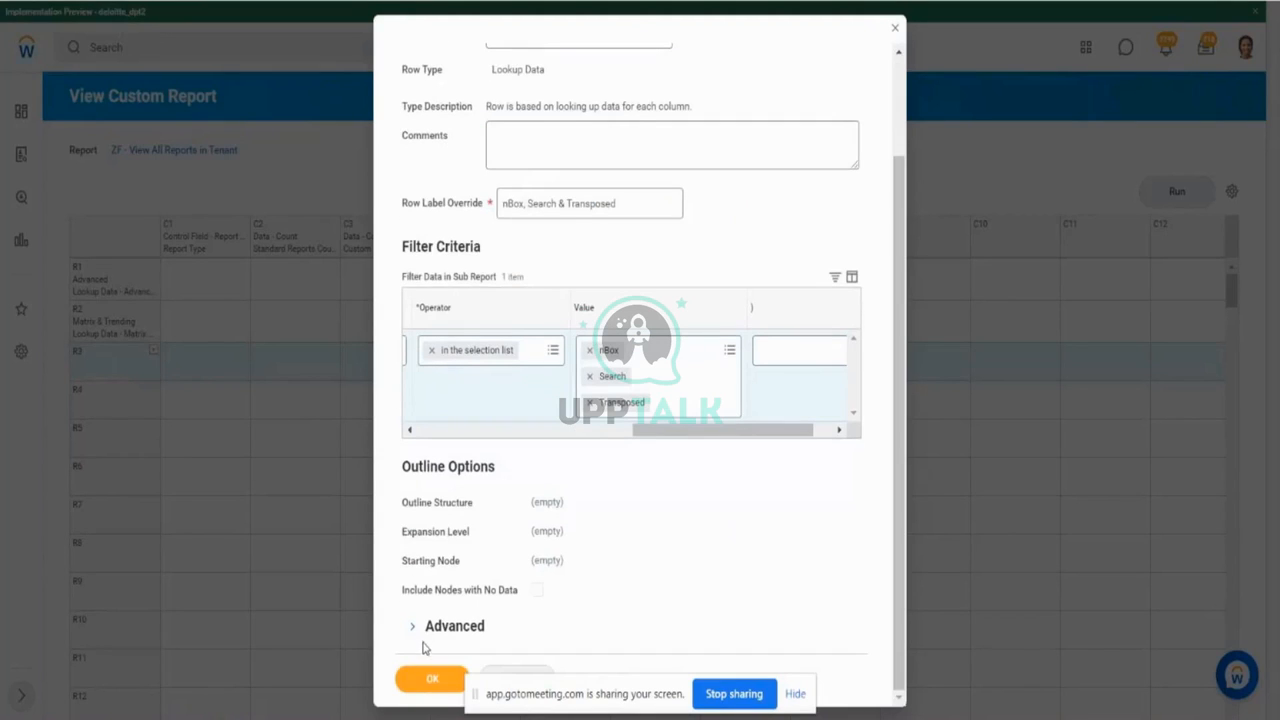
{"action": "left_click", "coordinate": [426, 680]}
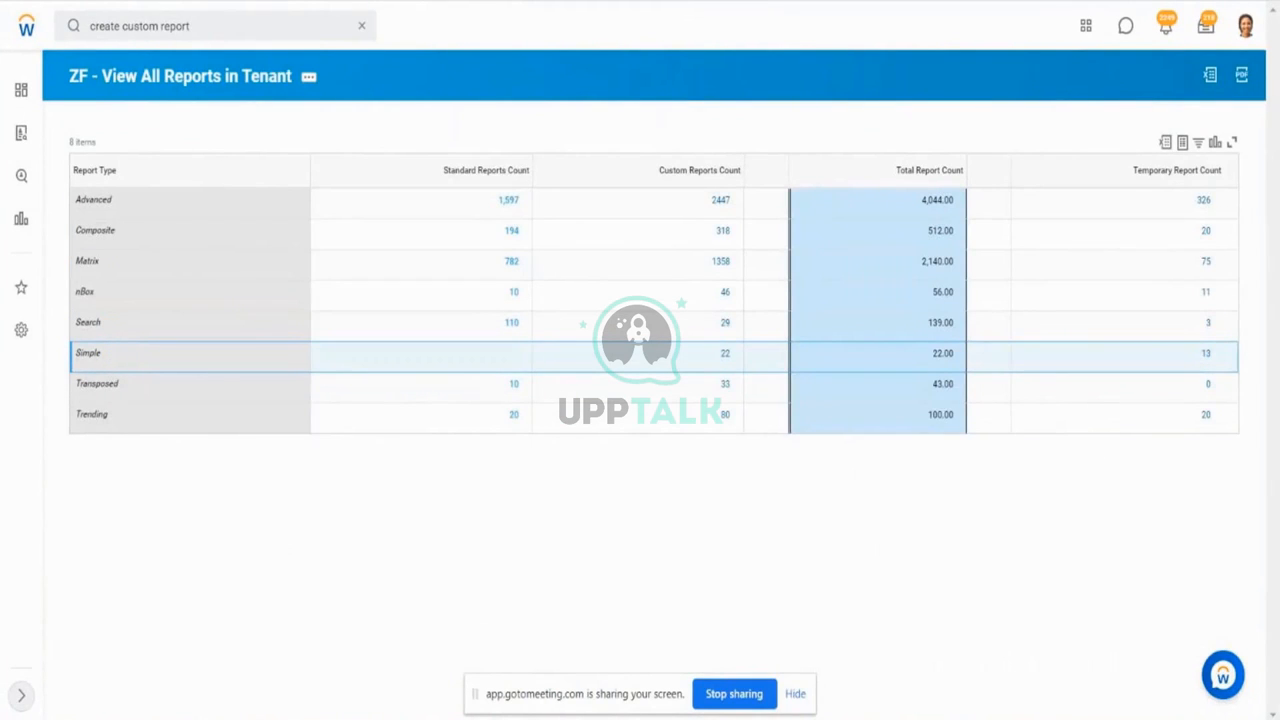
Step: Define row R4 as a Lookup Data row with Composite as both its row name and row label override
{"action": "left_click_drag", "start_coordinate": [200, 2], "coordinate": [514, 60]}
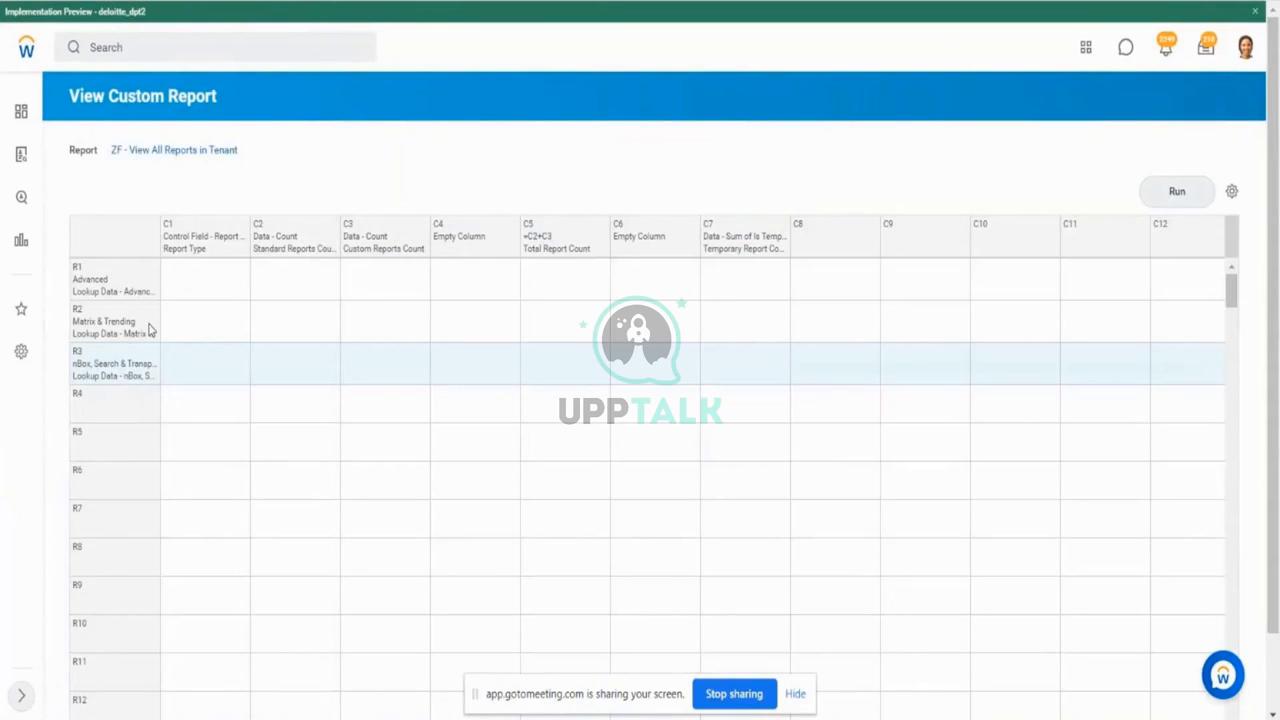
{"action": "left_click", "coordinate": [152, 395]}
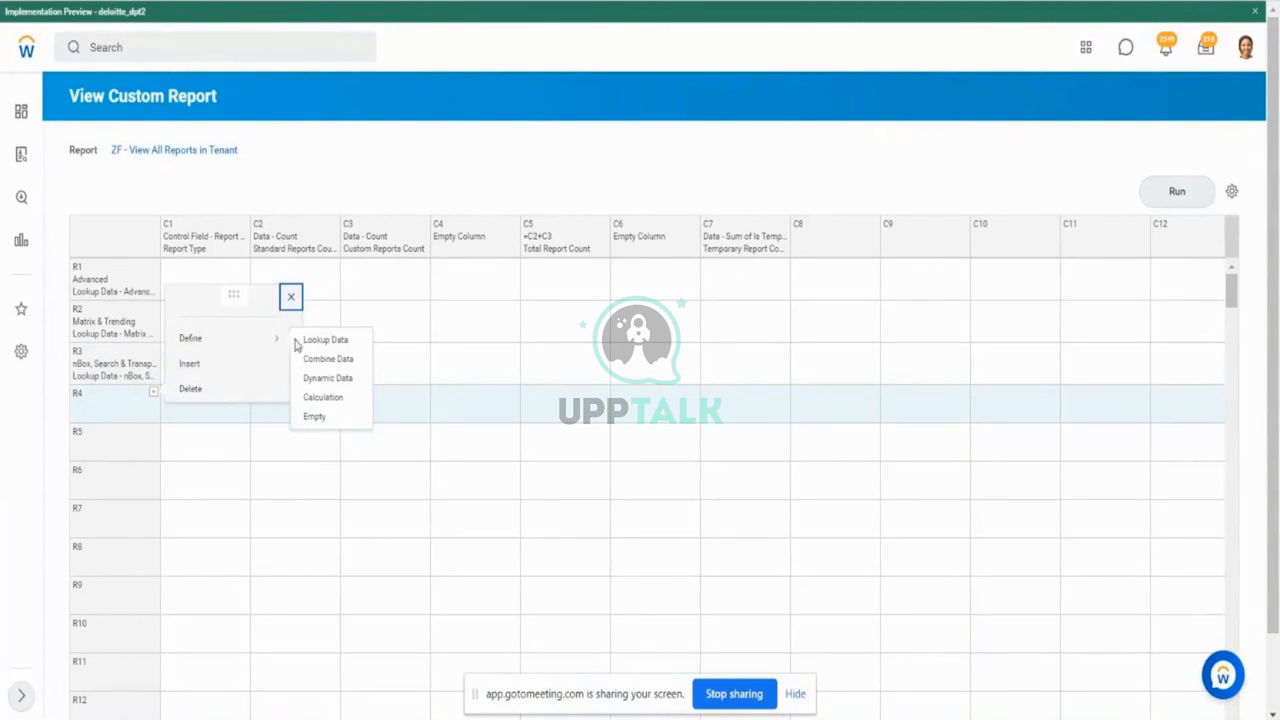
{"action": "left_click", "coordinate": [312, 344]}
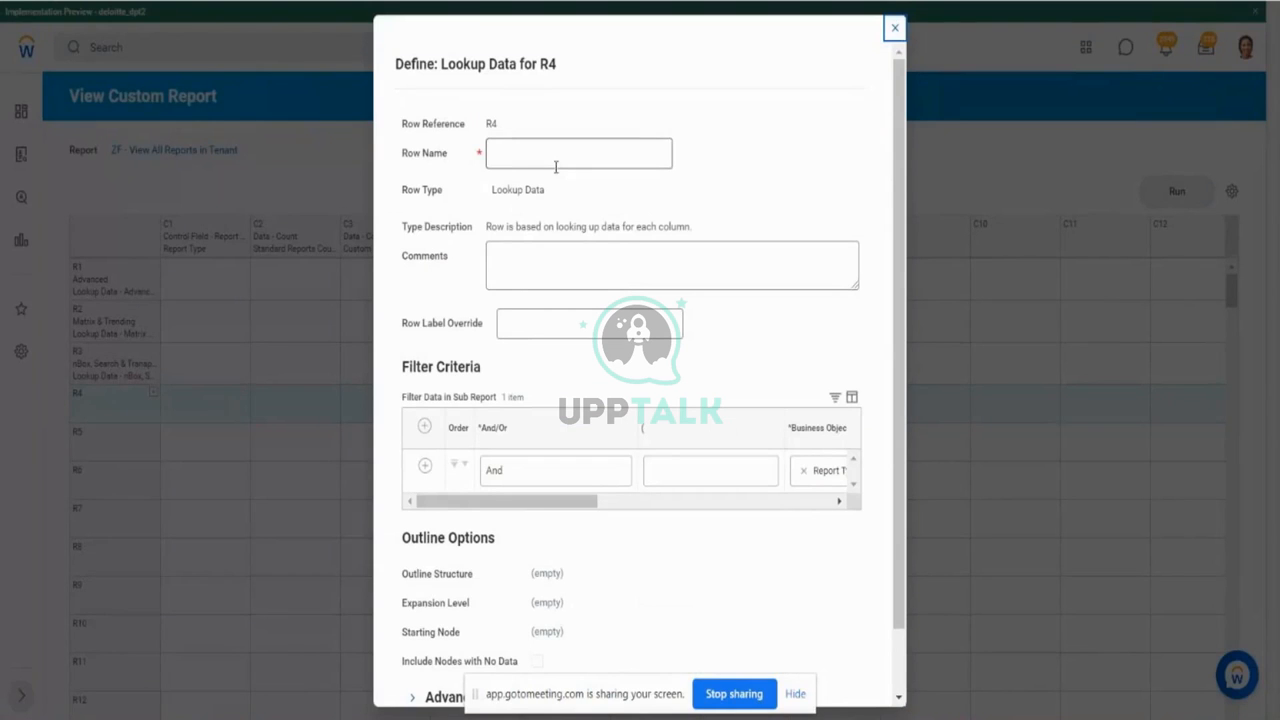
{"action": "left_click", "coordinate": [556, 164]}
{"action": "type", "text": "Composite"}
{"action": "key", "text": "Tab"}
{"action": "key", "text": "Tab"}
{"action": "type", "text": "Composite"}
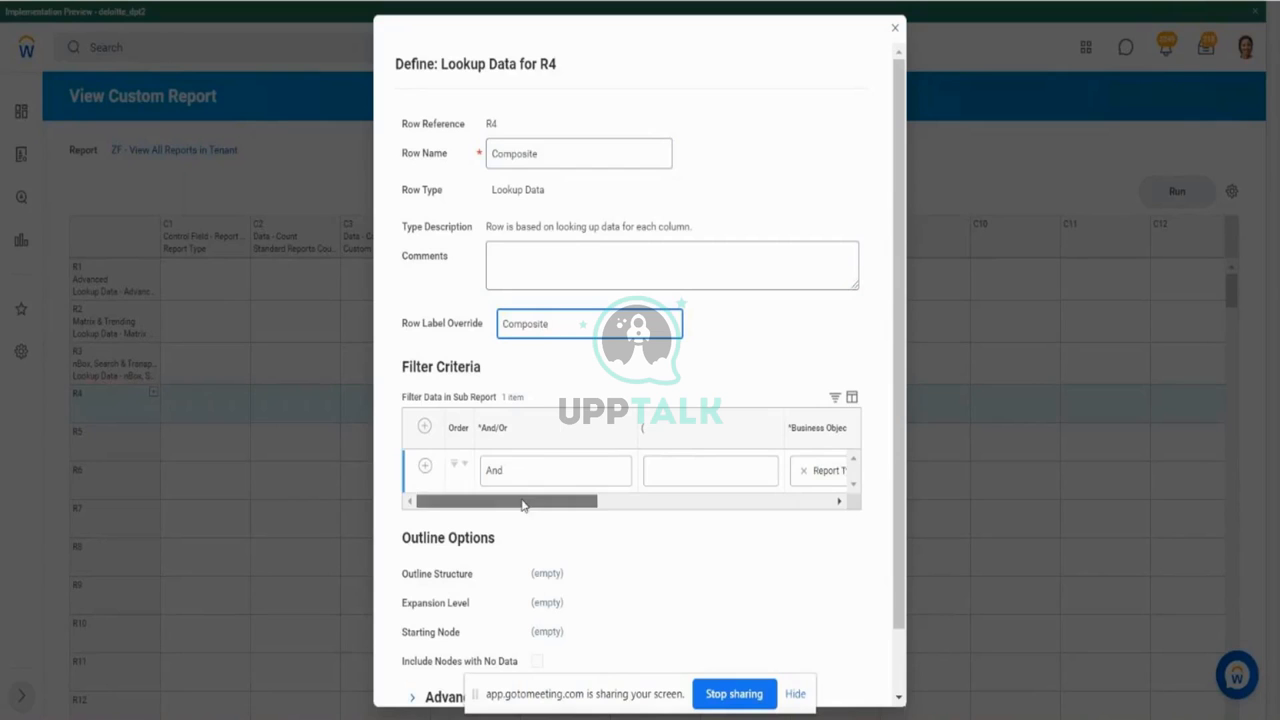
Step: Set the sub-report filter value of R4 to Composite and save the row definition
{"action": "left_click_drag", "start_coordinate": [523, 505], "coordinate": [741, 504]}
{"action": "left_click", "coordinate": [684, 474]}
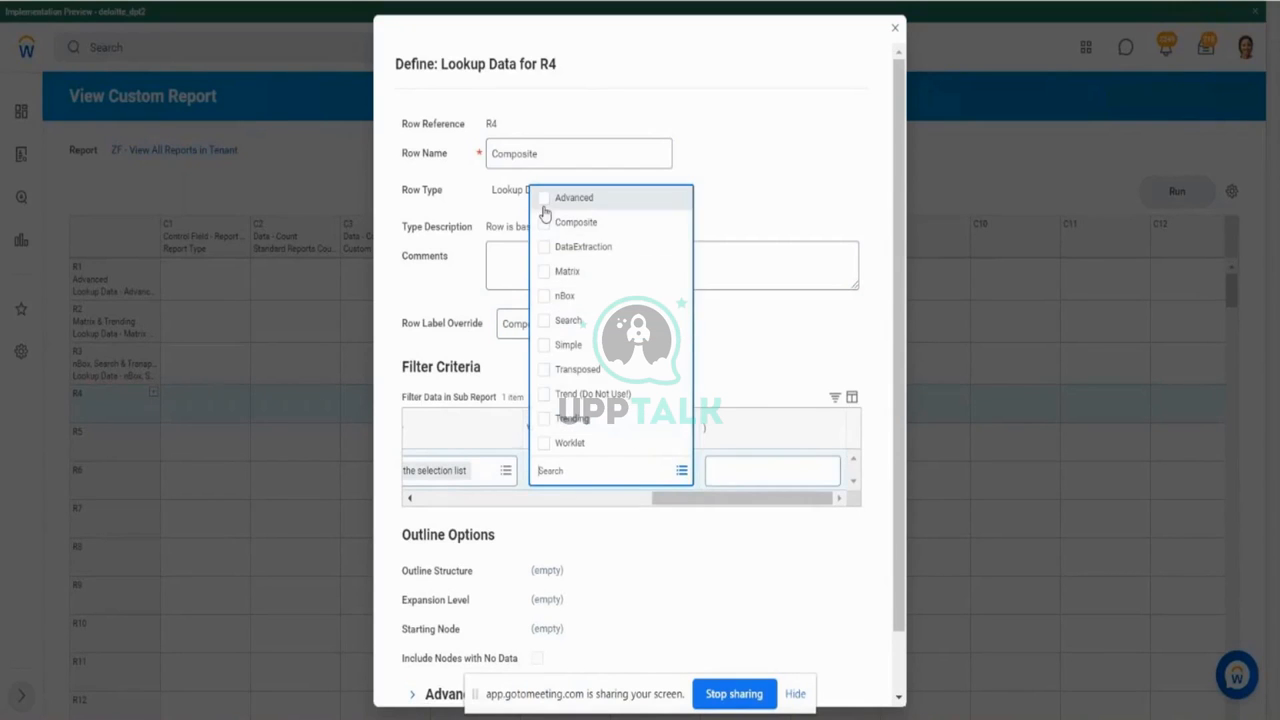
{"action": "left_click", "coordinate": [544, 222]}
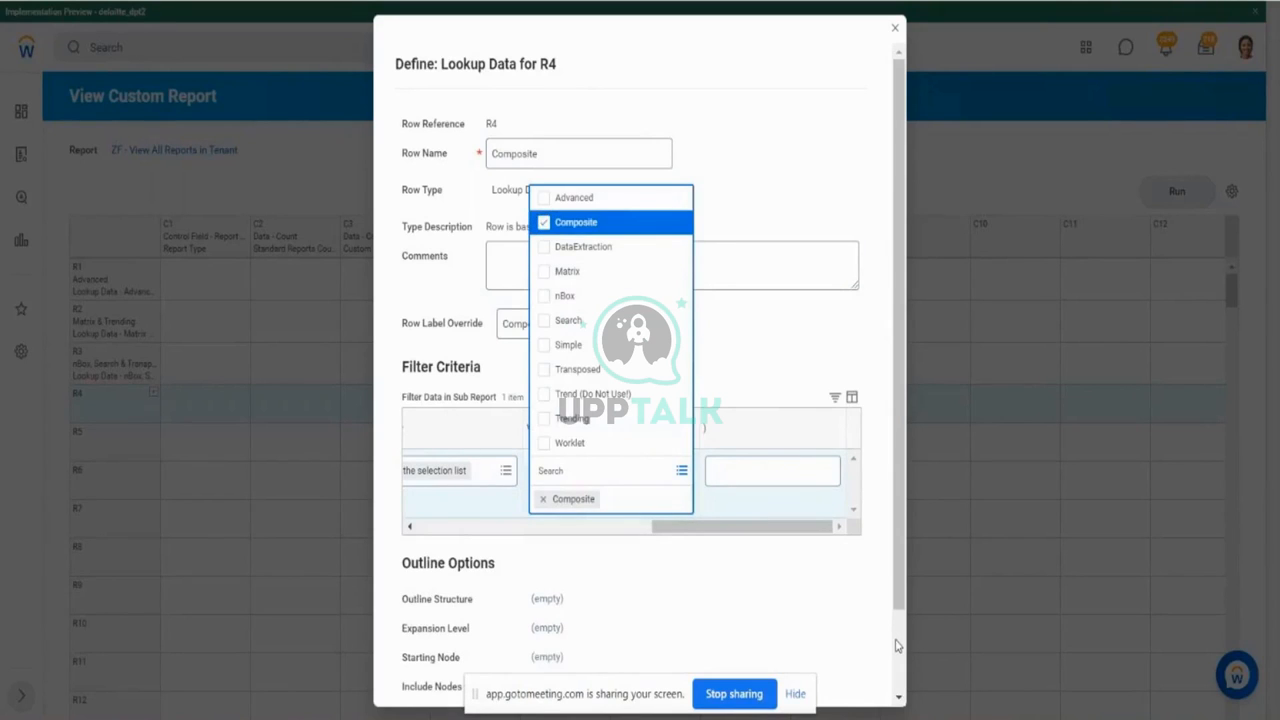
{"action": "scroll", "coordinate": [897, 645], "scroll_direction": "down", "scroll_amount": 1}
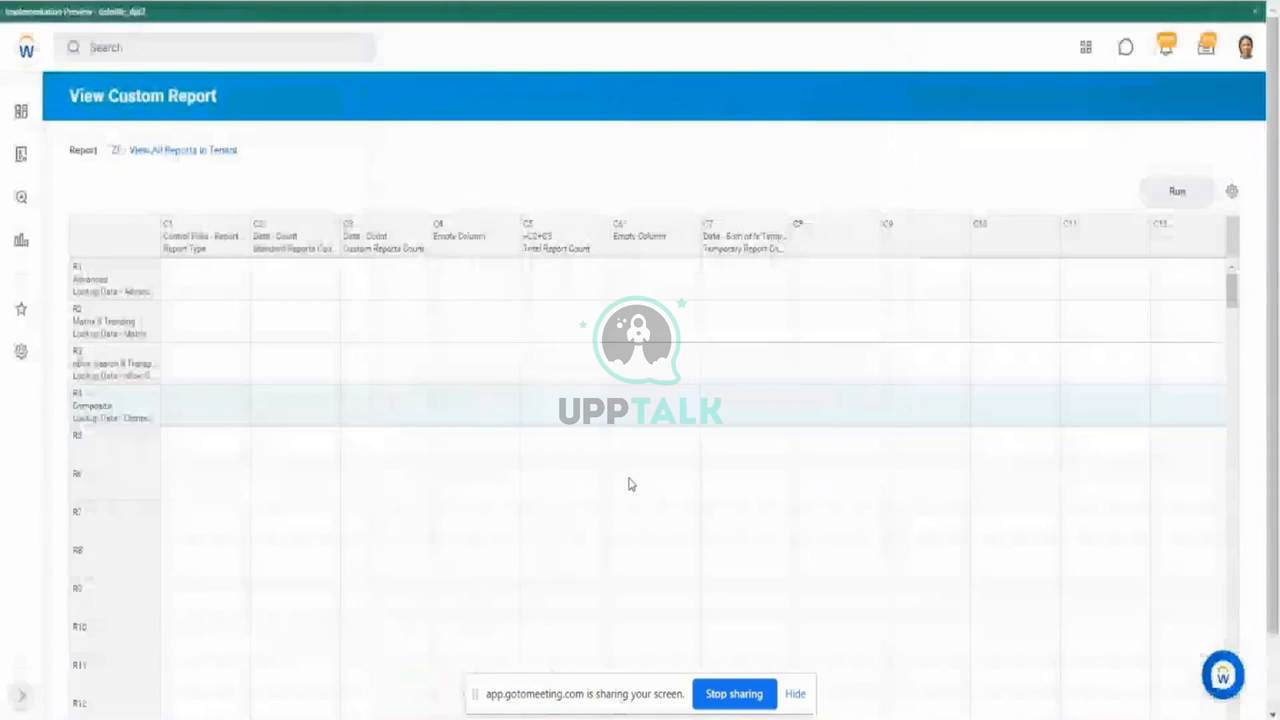
Step: Run the composite report and compare its grouped rows with the earlier output listing each report type separately
{"action": "left_click", "coordinate": [1177, 191]}
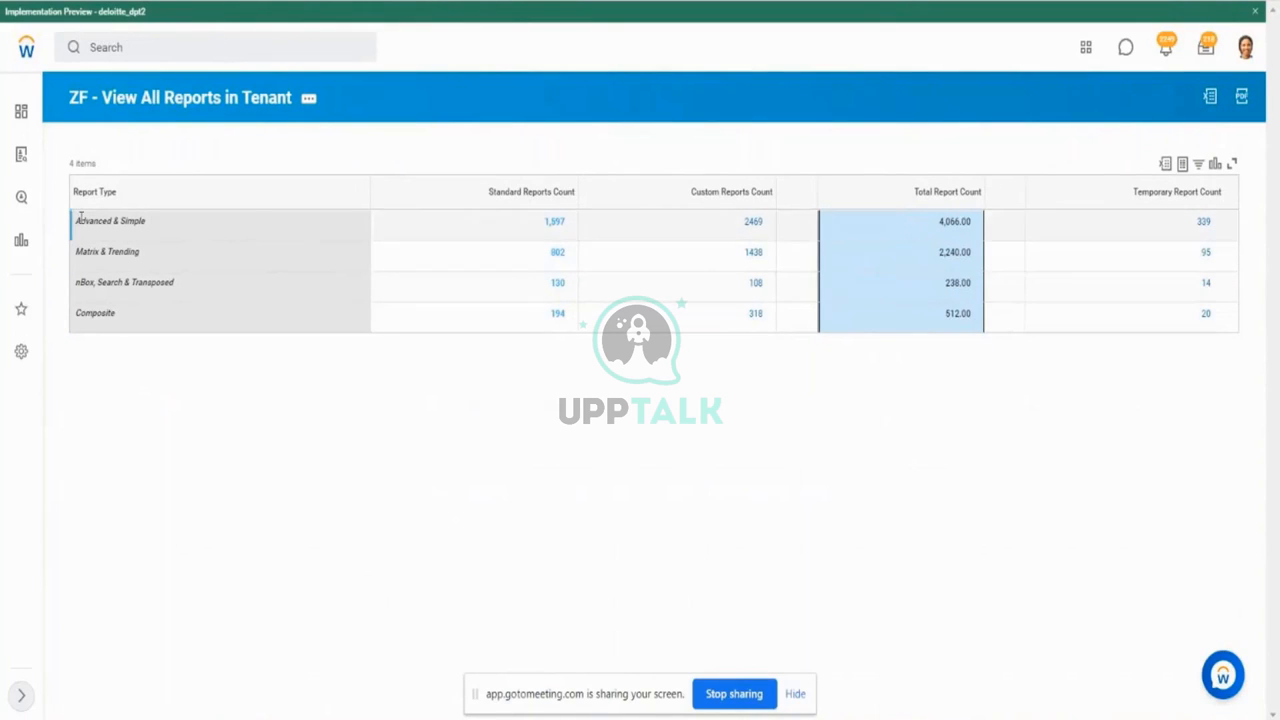
{"action": "left_click_drag", "start_coordinate": [74, 225], "coordinate": [137, 253]}
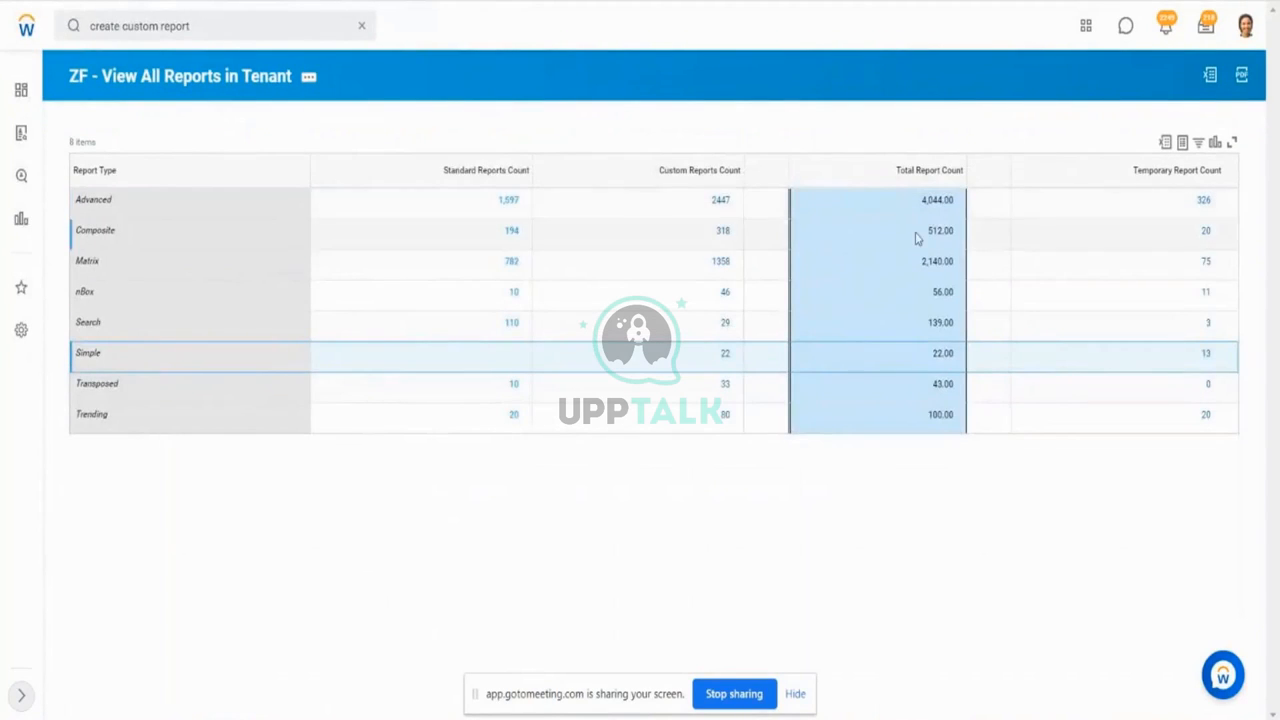
{"action": "left_click", "coordinate": [950, 205]}
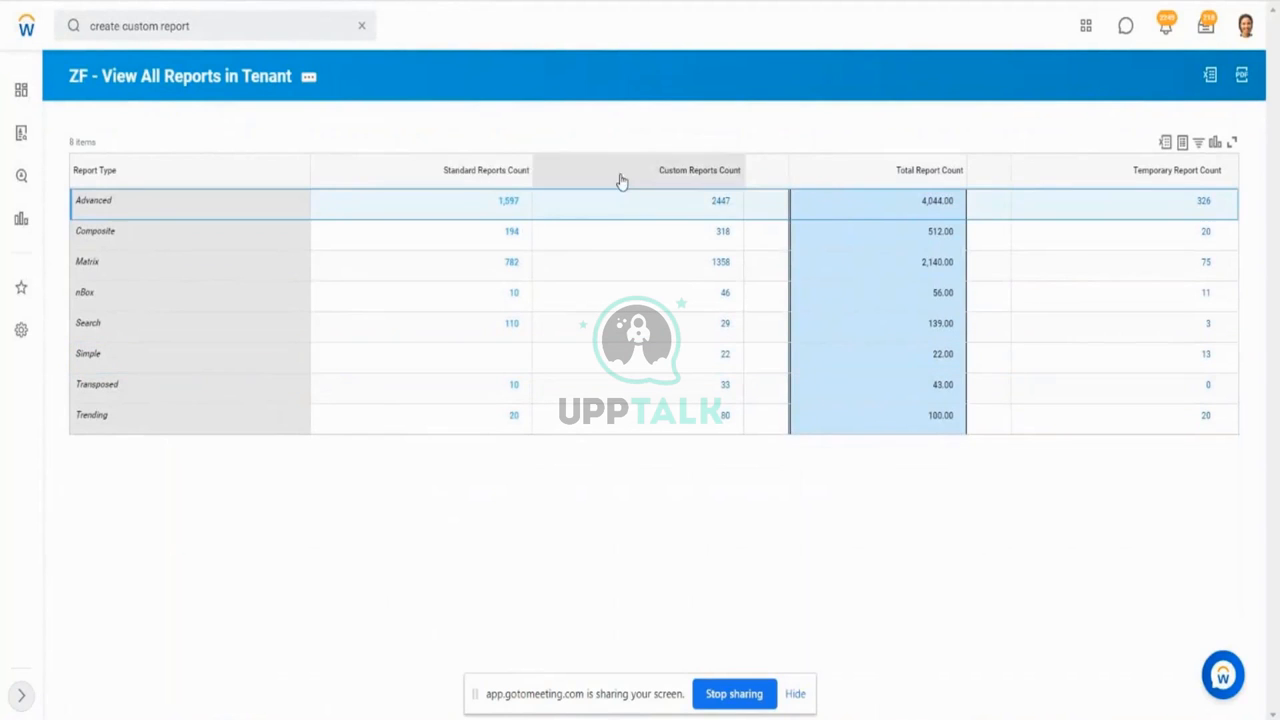
{"action": "left_click", "coordinate": [258, 88]}
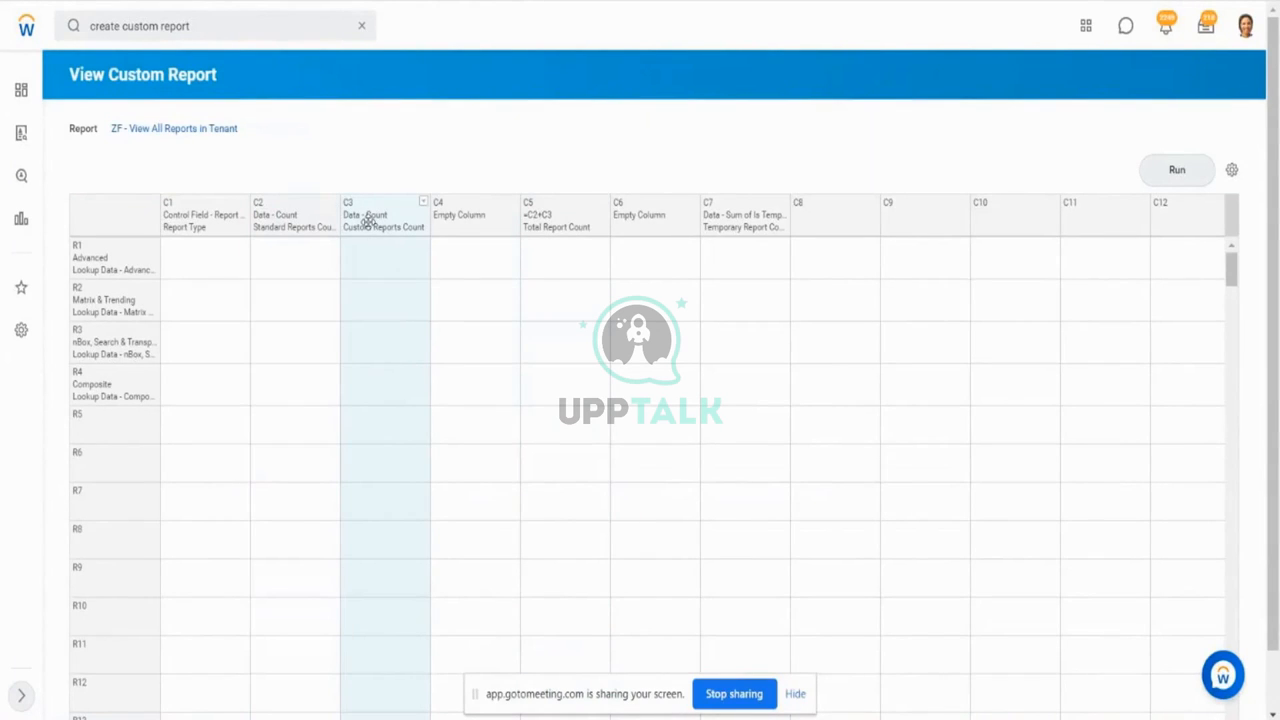
{"action": "left_click", "coordinate": [585, 231]}
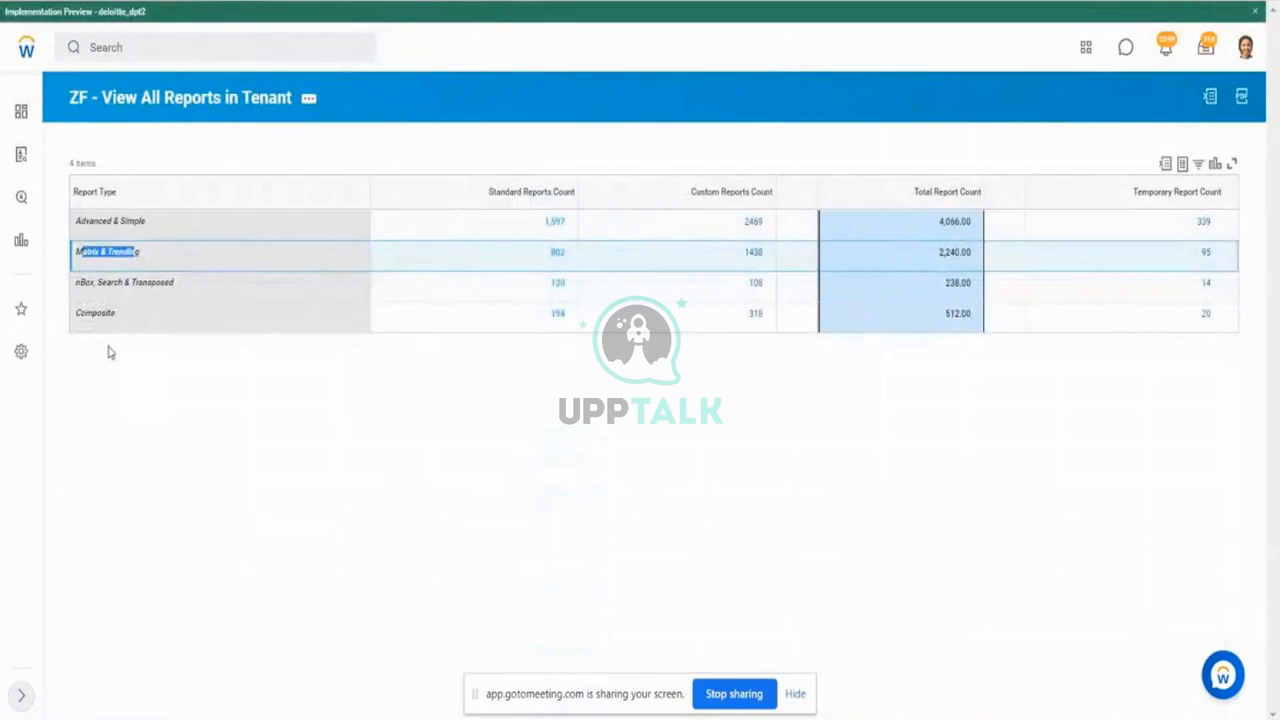
{"action": "left_click_drag", "start_coordinate": [100, 351], "coordinate": [321, 337]}
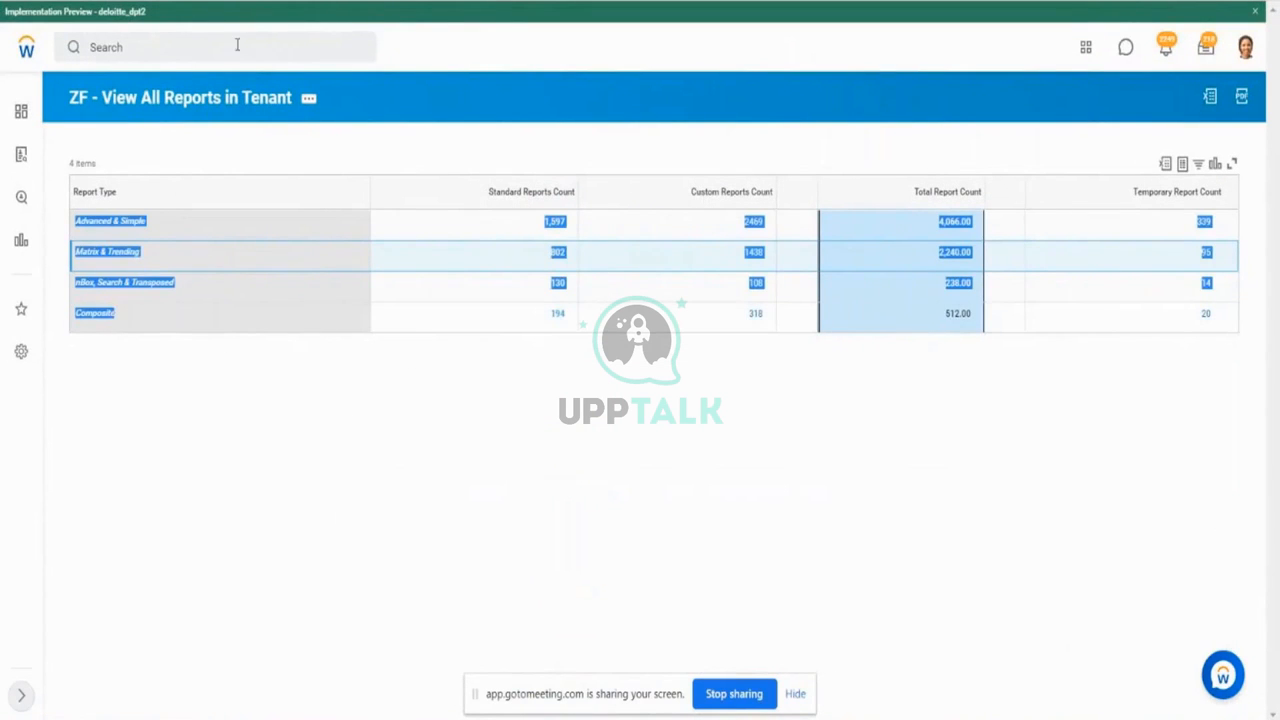
Step: Return to the report layout and define row R5 as an Empty row with its default name
{"action": "key", "text": "alt+Tab"}
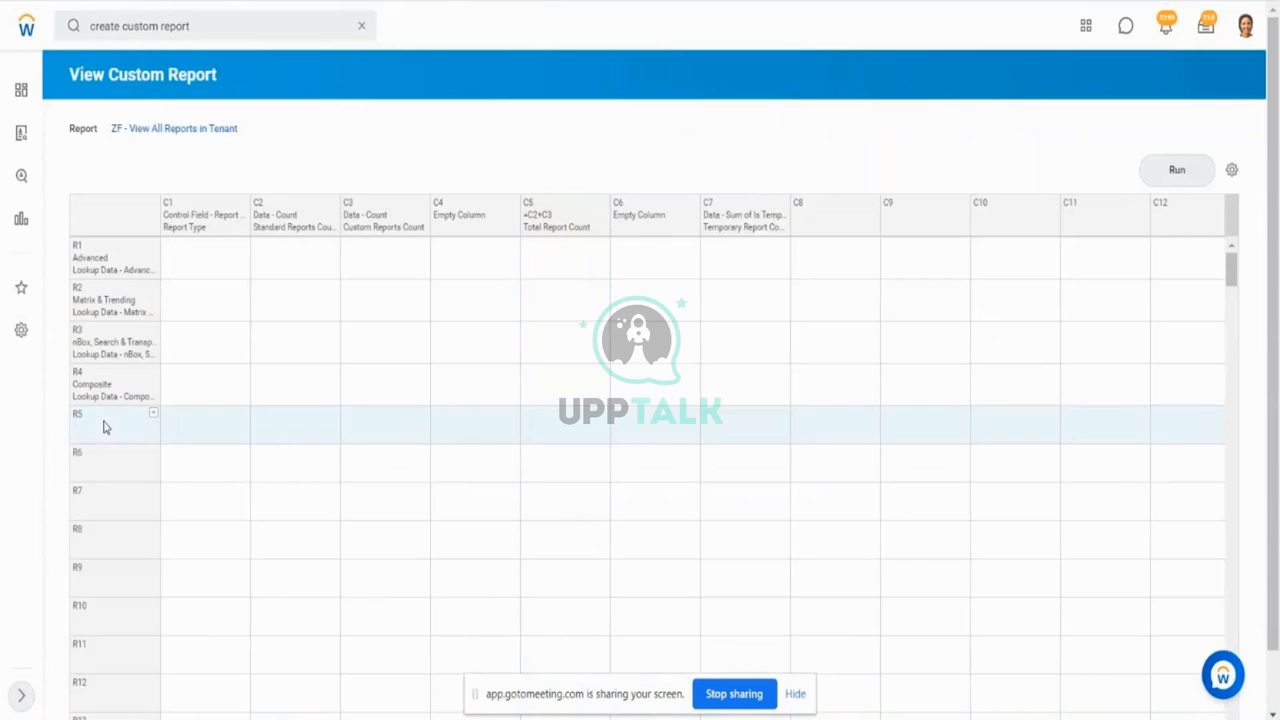
{"action": "left_click", "coordinate": [153, 414]}
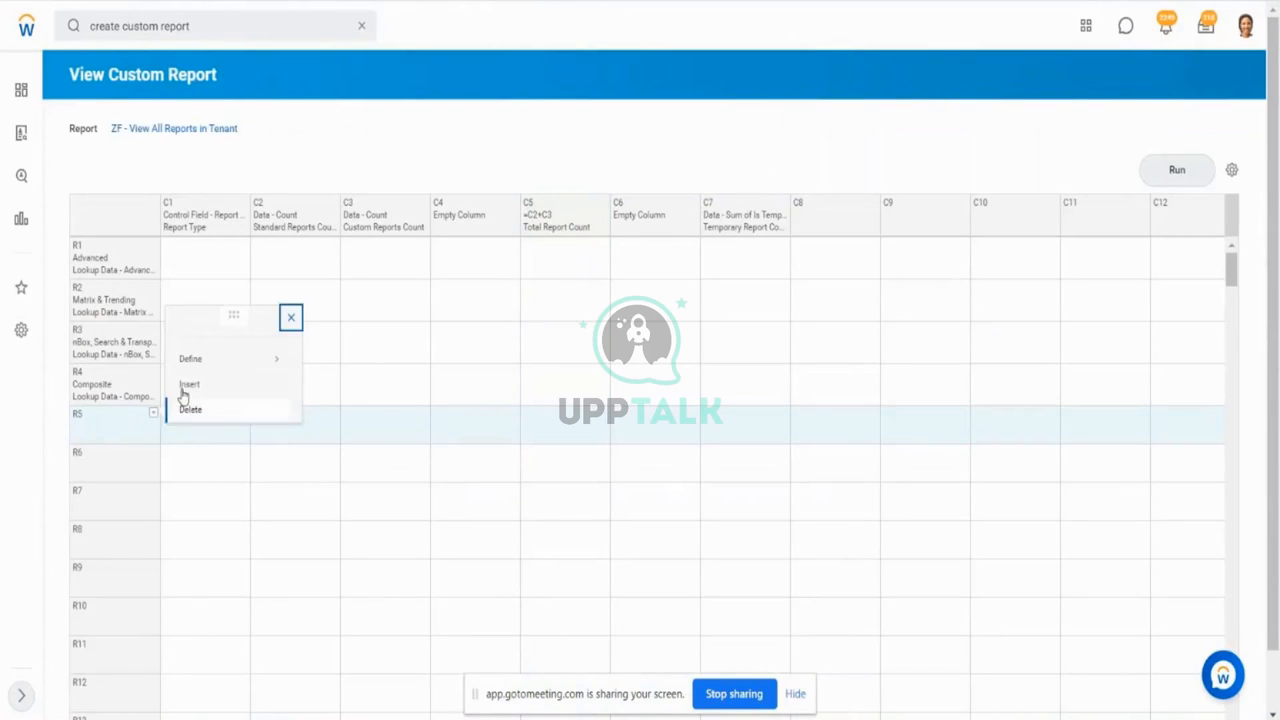
{"action": "mouse_move", "coordinate": [233, 368]}
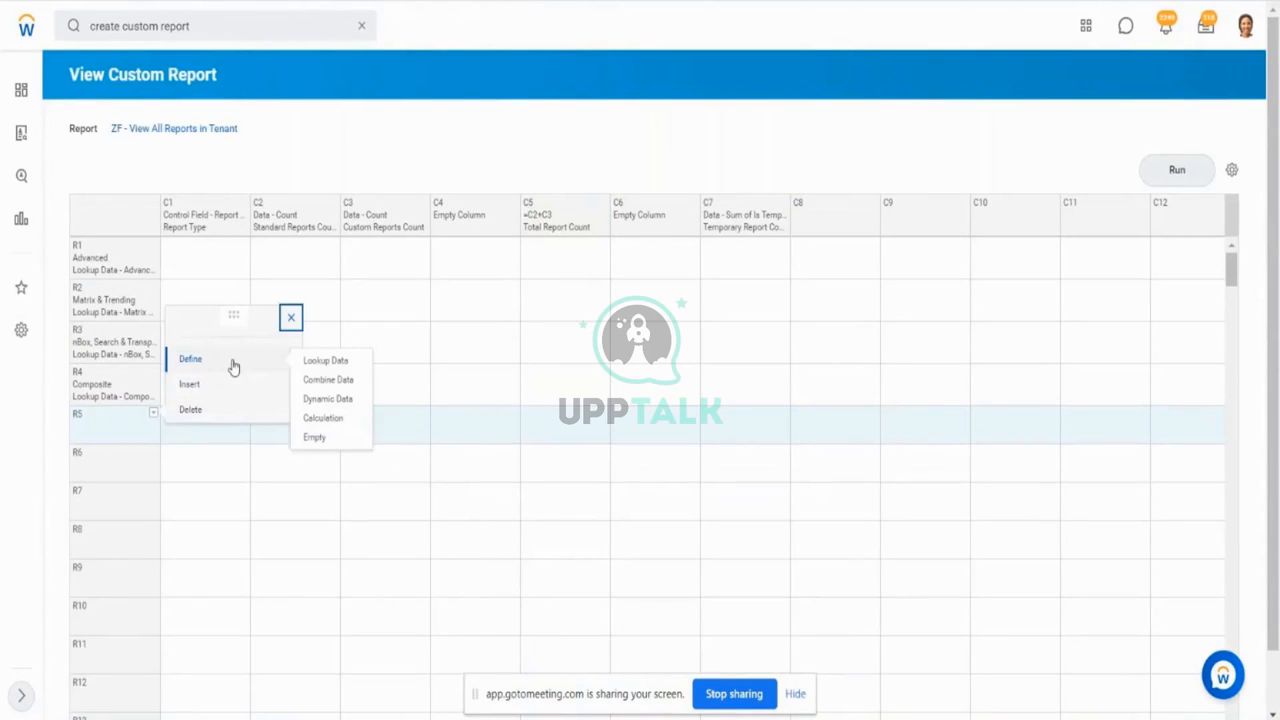
{"action": "left_click", "coordinate": [316, 440]}
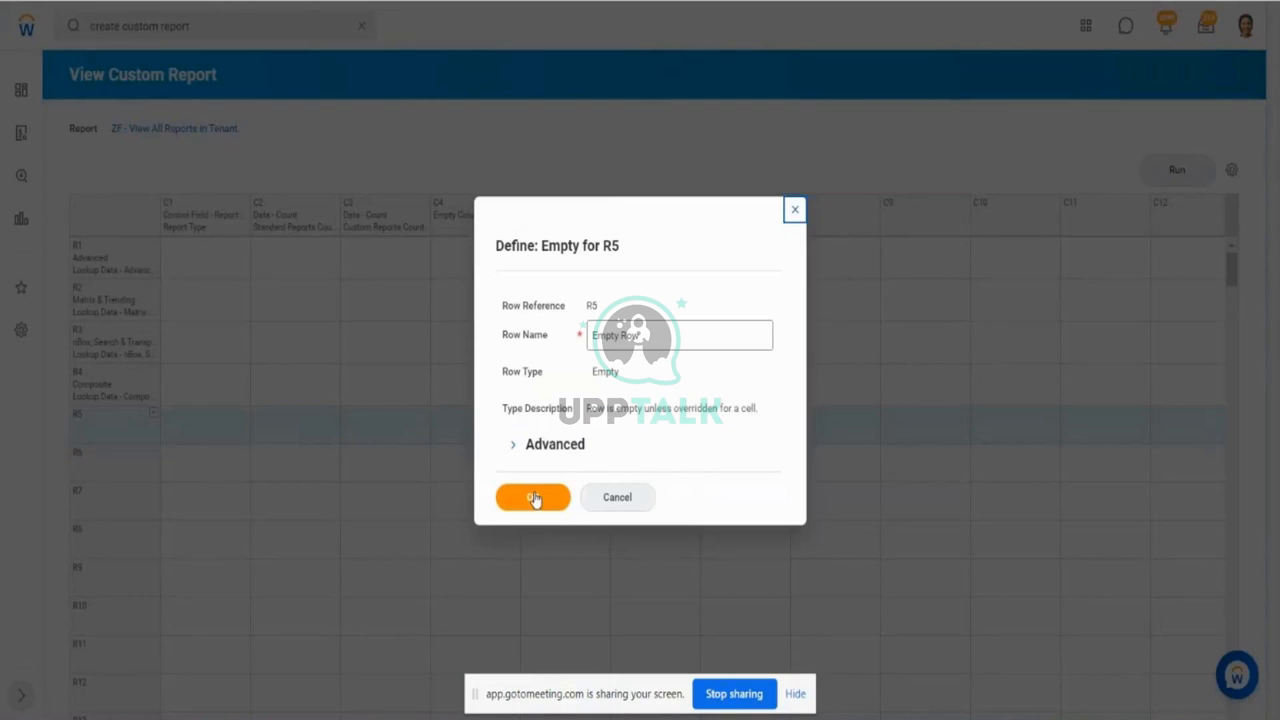
{"action": "left_click", "coordinate": [534, 497]}
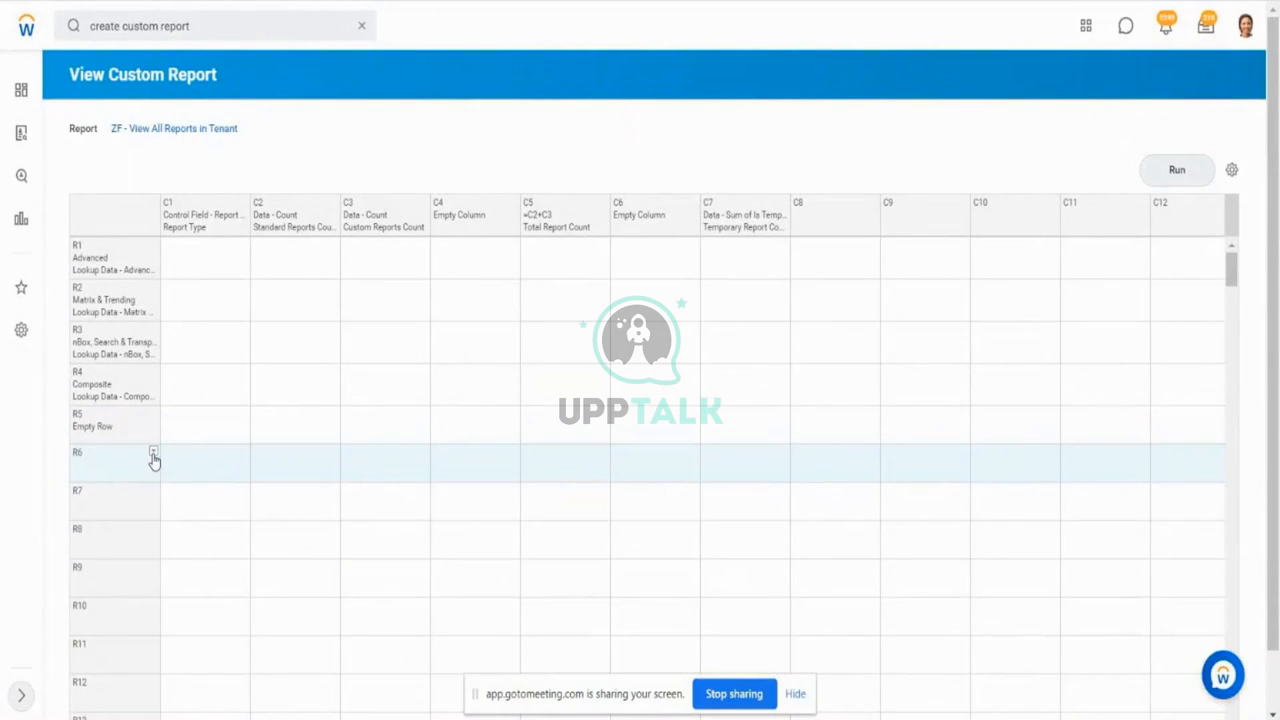
Step: Define row R6 as a Calculation row using Sum Range from R1 (Advanced) to R4 (Composite)
{"action": "left_click", "coordinate": [153, 455]}
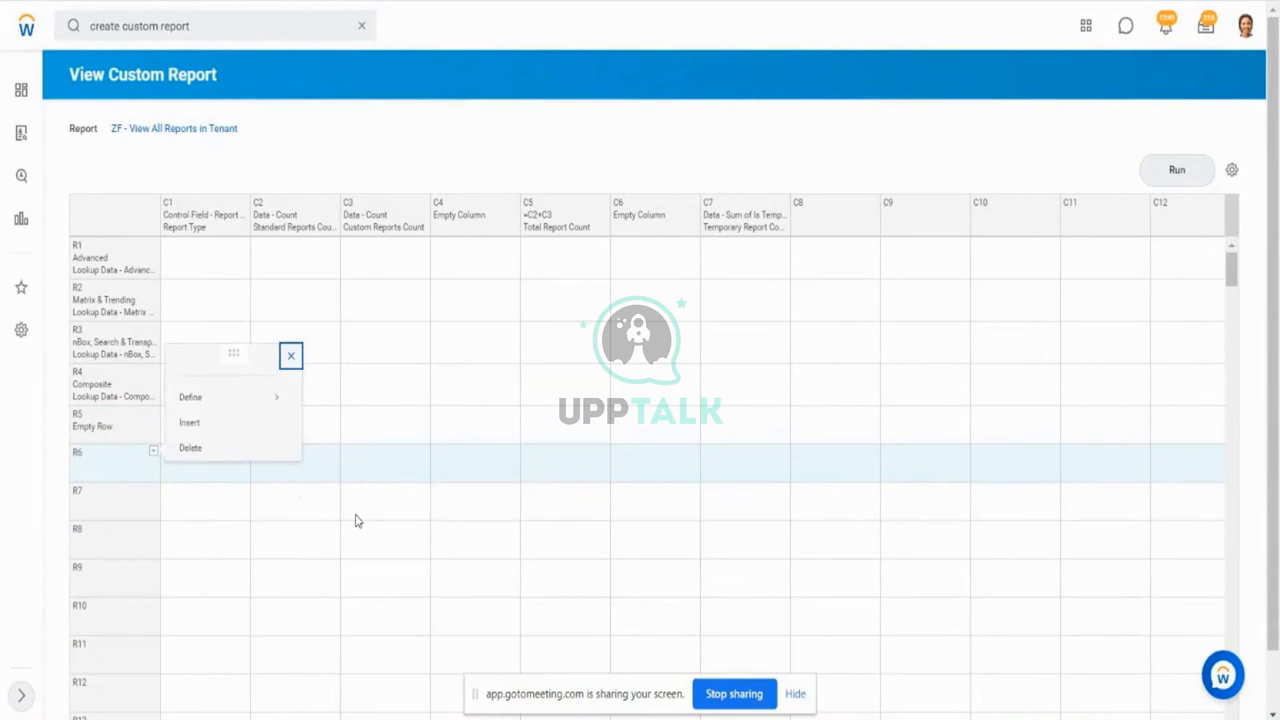
{"action": "left_click", "coordinate": [268, 400]}
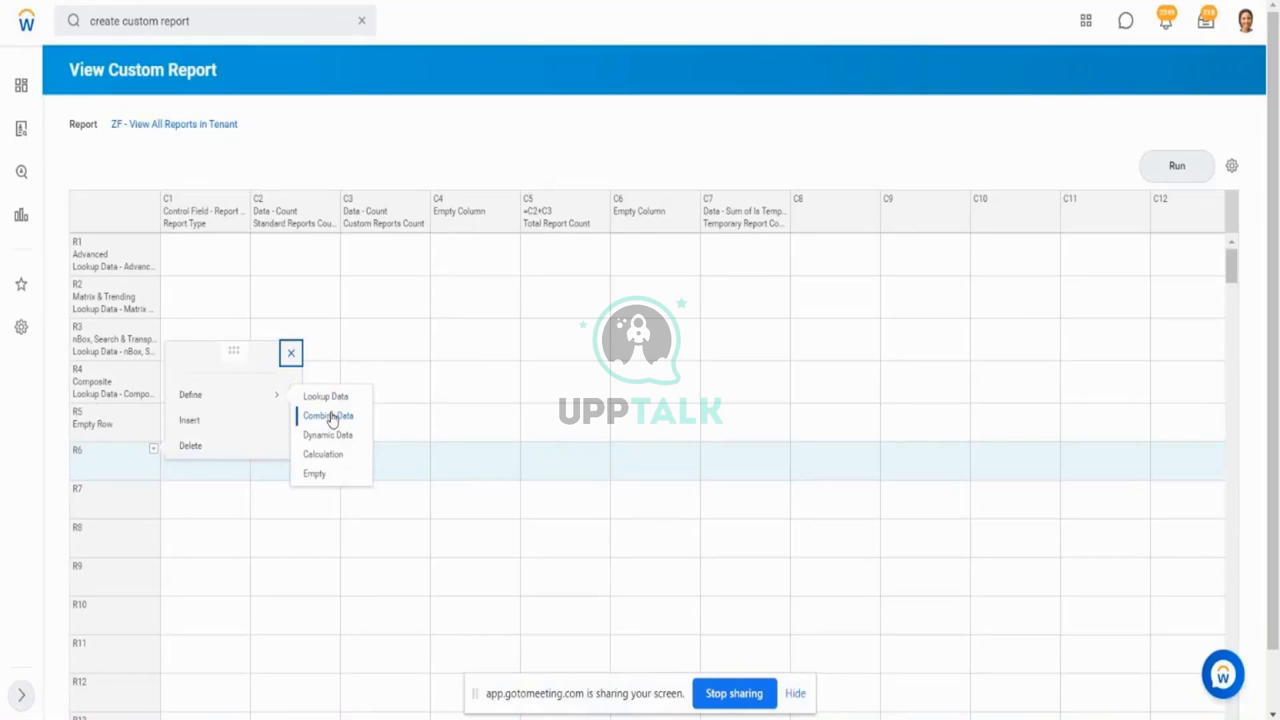
{"action": "left_click", "coordinate": [337, 460]}
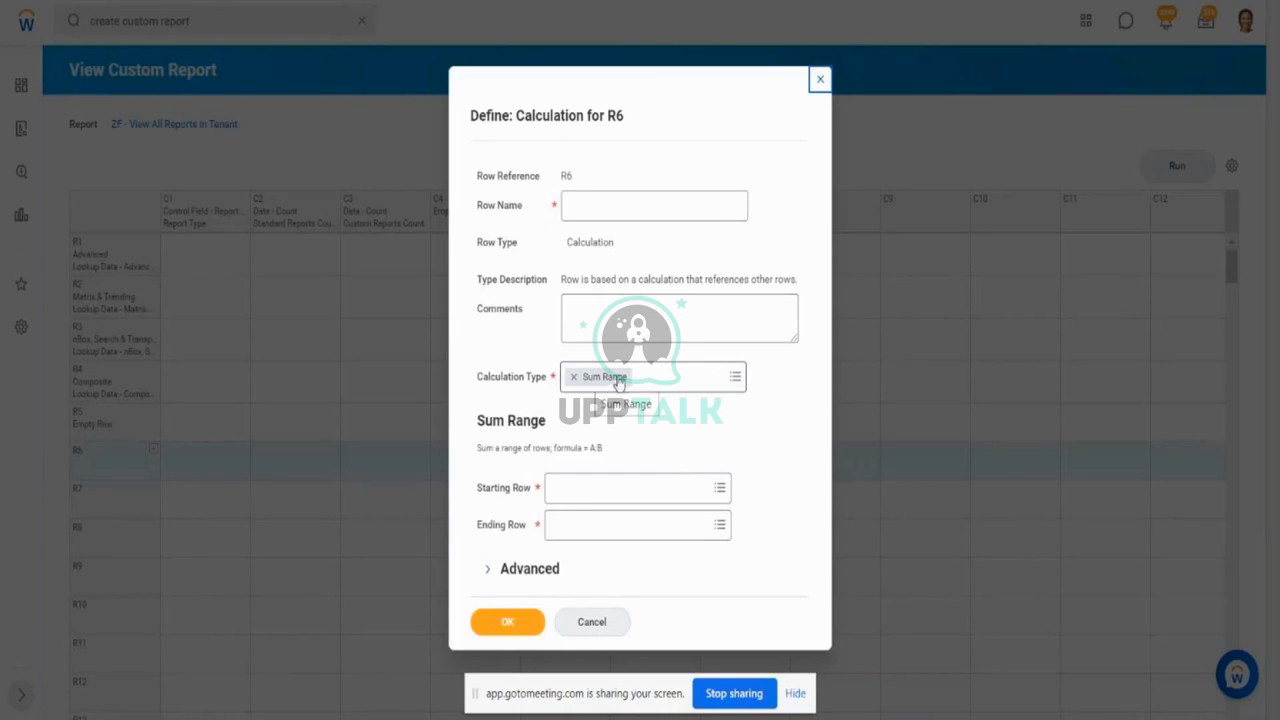
{"action": "left_click", "coordinate": [719, 490]}
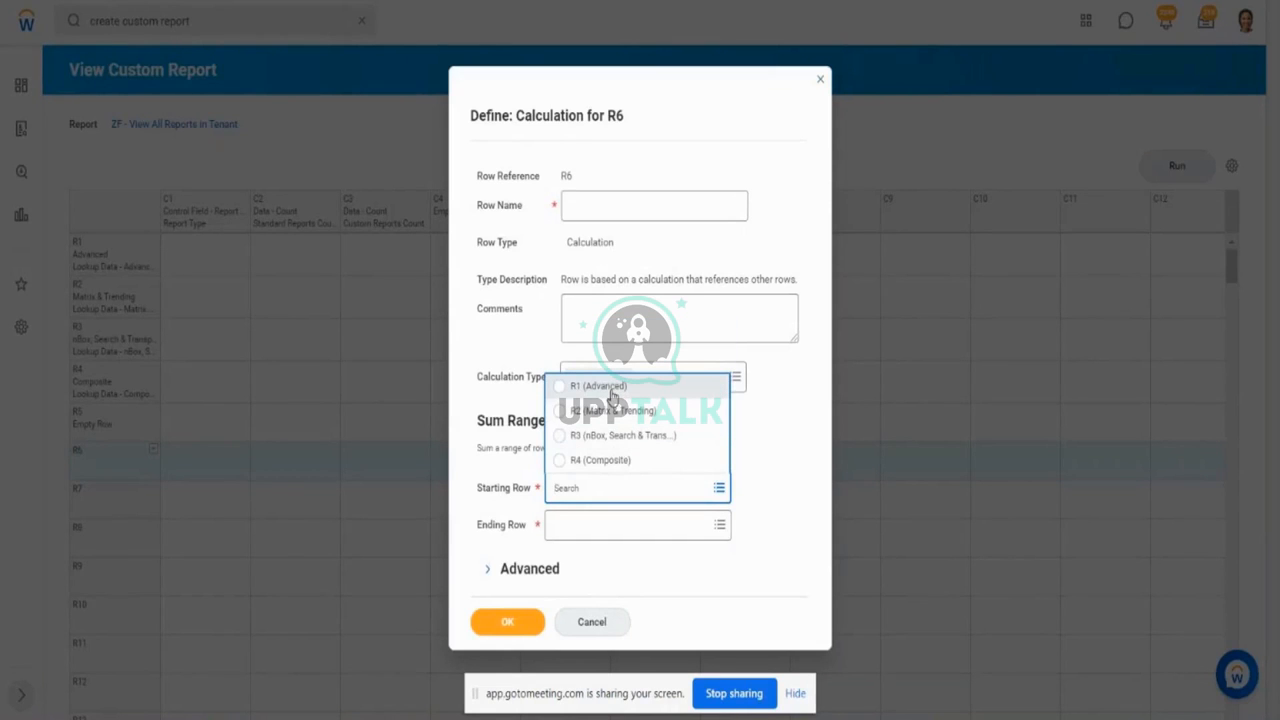
{"action": "left_click", "coordinate": [613, 392]}
{"action": "left_click", "coordinate": [719, 540]}
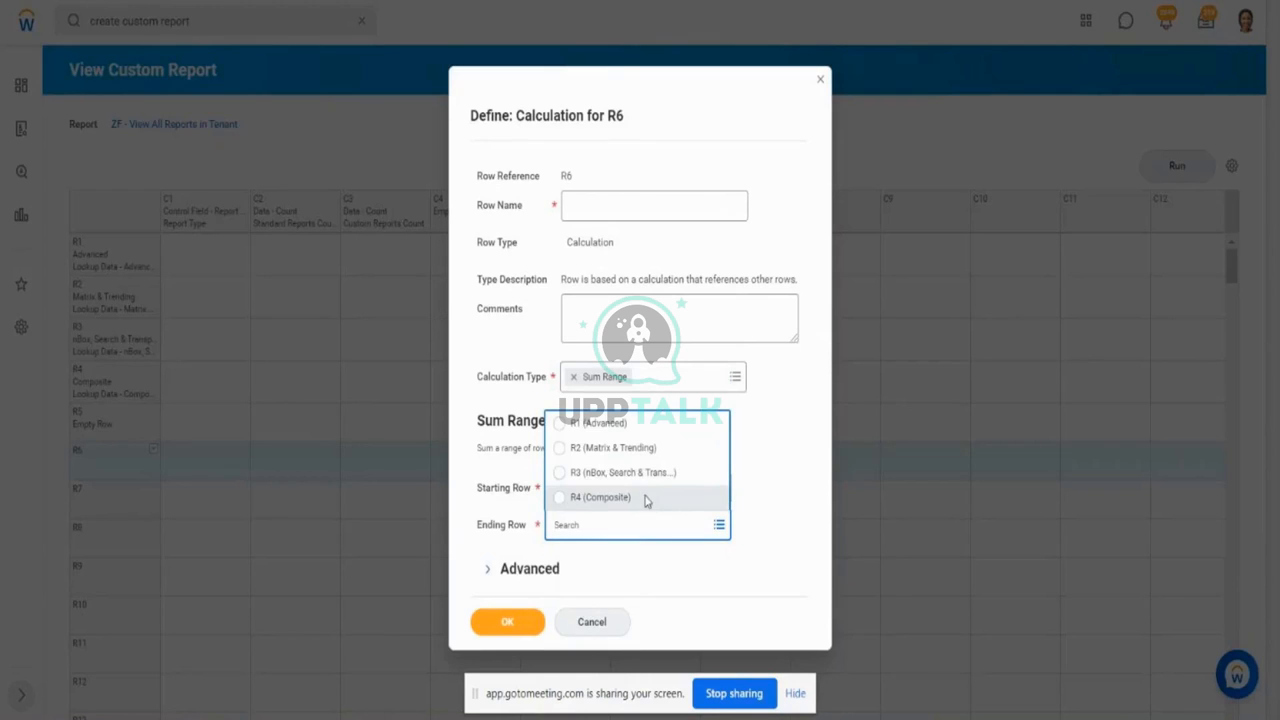
{"action": "left_click", "coordinate": [646, 500]}
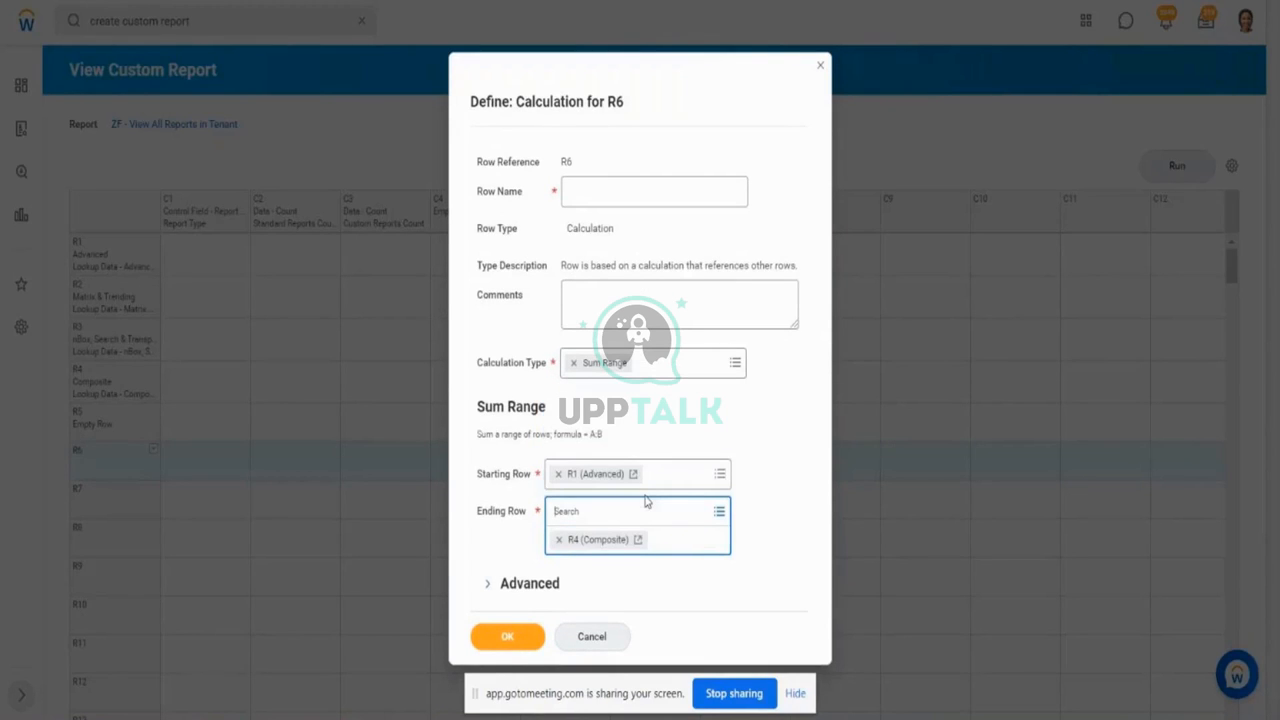
{"action": "left_click", "coordinate": [738, 375]}
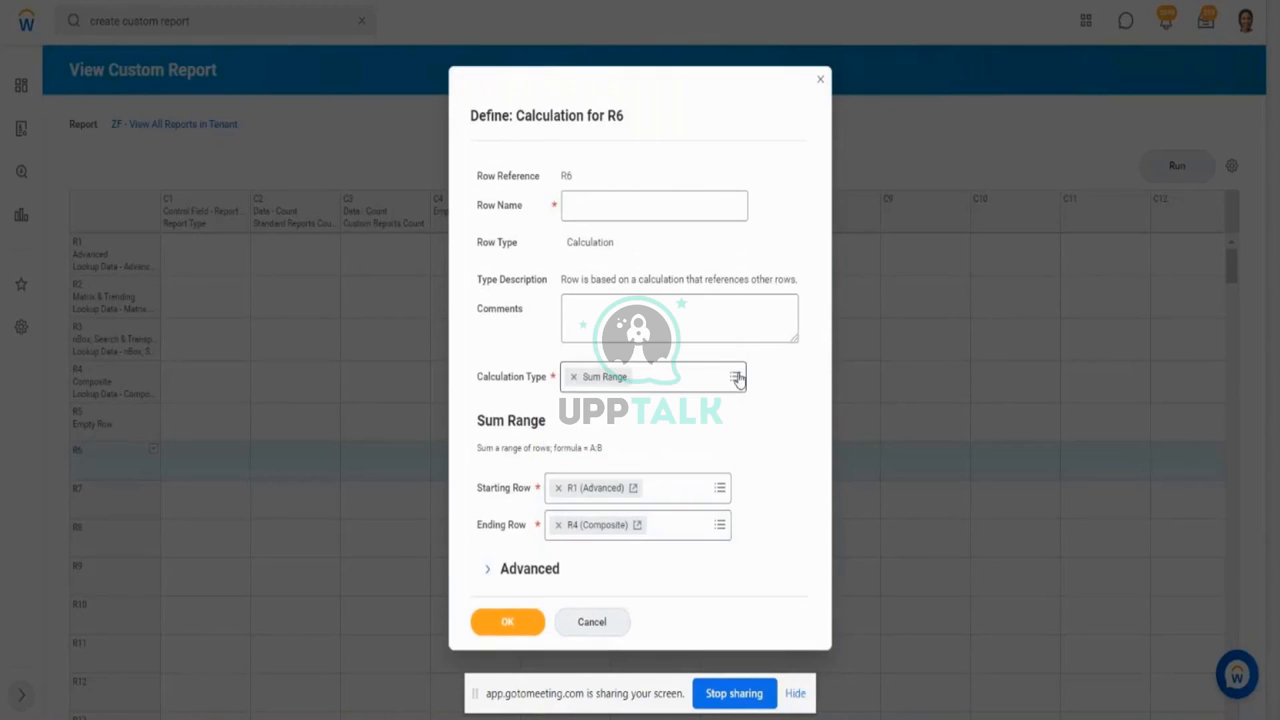
{"action": "left_click", "coordinate": [738, 379]}
{"action": "left_click", "coordinate": [740, 455]}
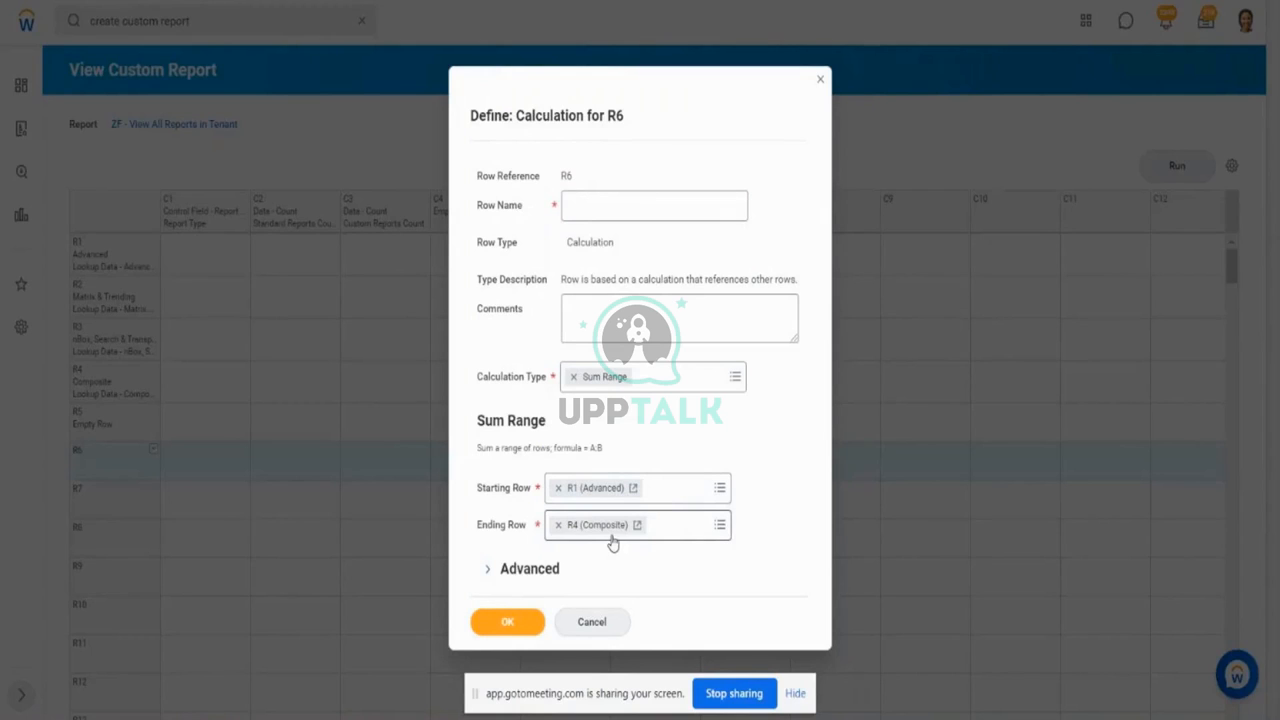
Step: Name row R6 Total Report Count
{"action": "left_click", "coordinate": [628, 203]}
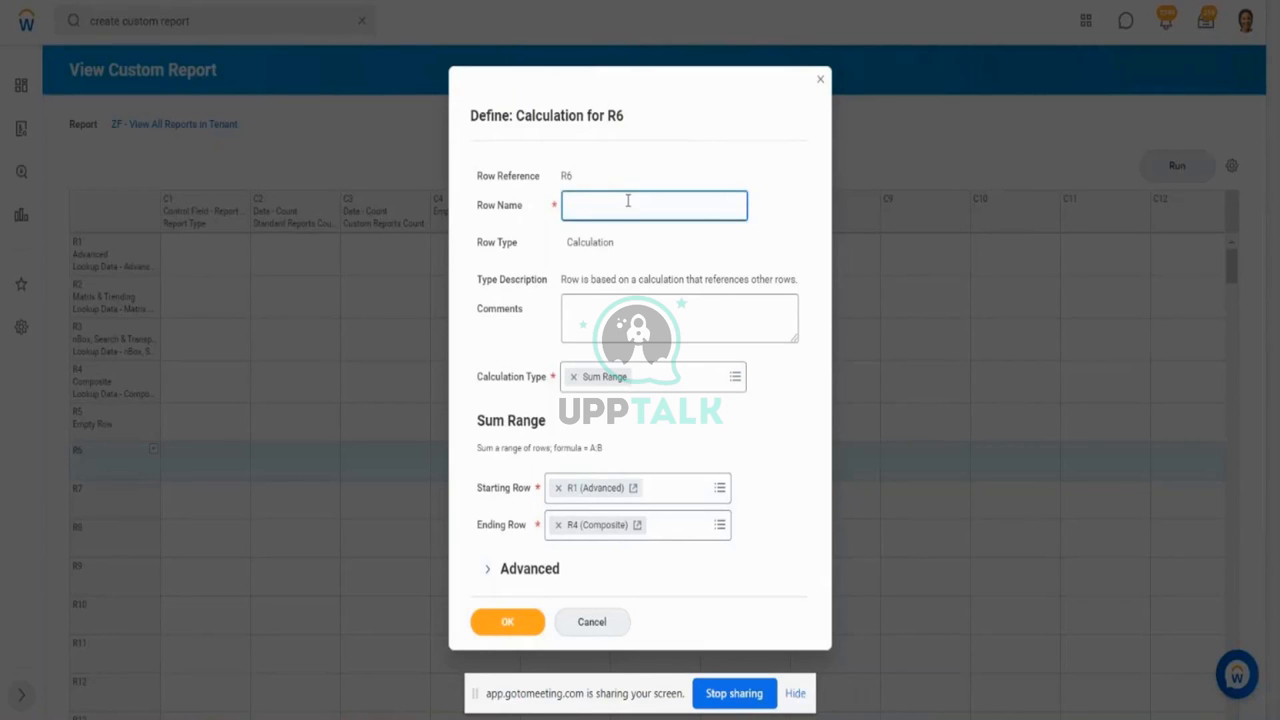
{"action": "type", "text": "Total Row"}
{"action": "key", "text": "BackSpace"}
{"action": "type", "text": "eport Count"}
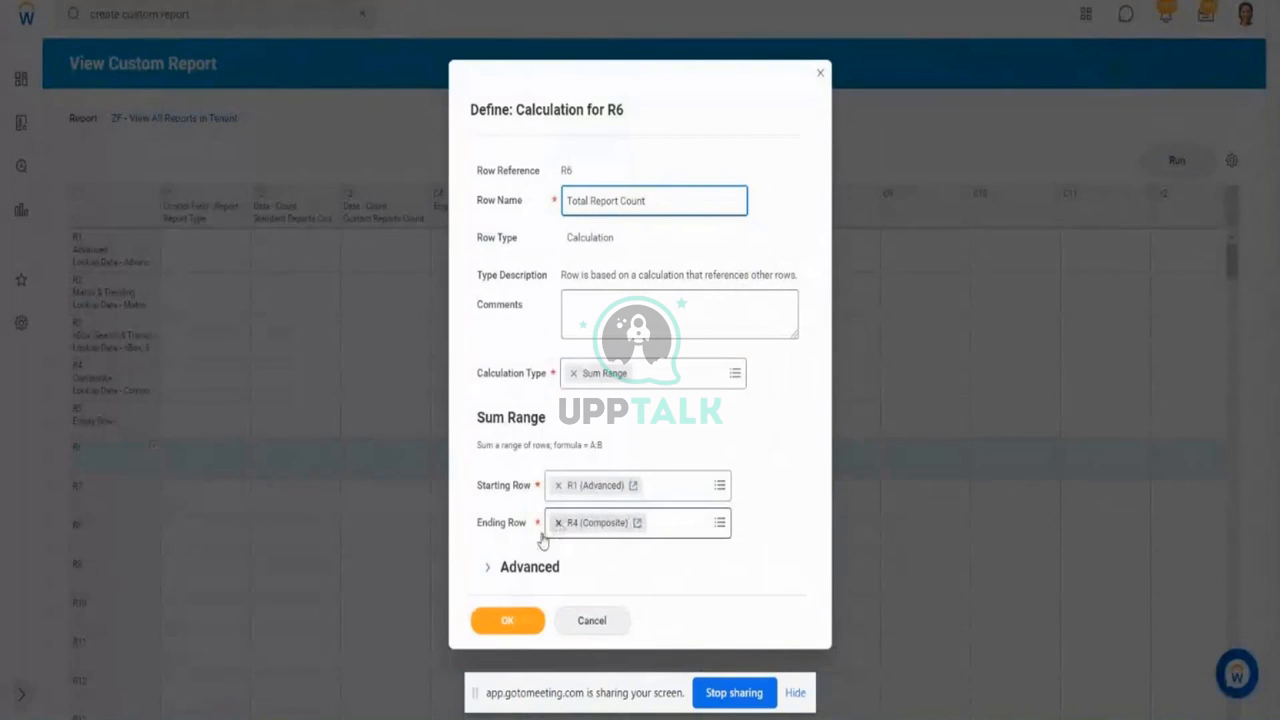
Step: Apply the Workday style Cash Totals to row R6 and save the row definition
{"action": "left_click", "coordinate": [550, 568]}
{"action": "left_click", "coordinate": [702, 551]}
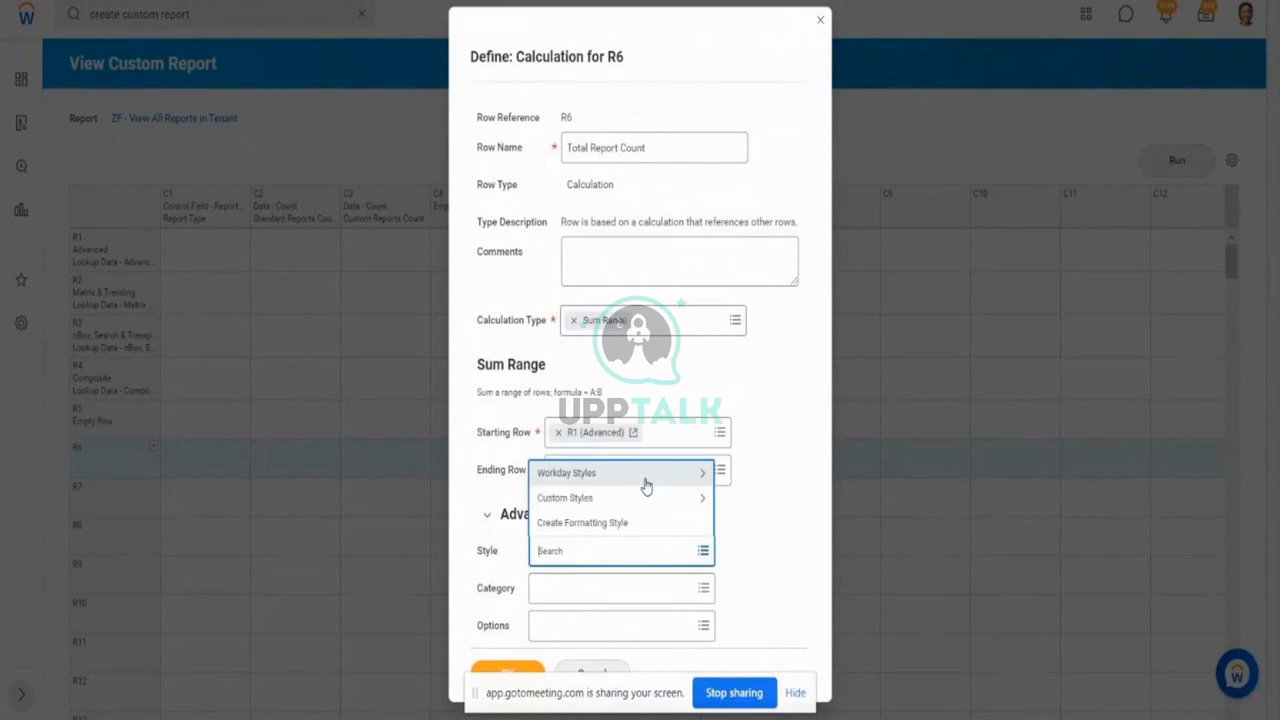
{"action": "left_click", "coordinate": [645, 485]}
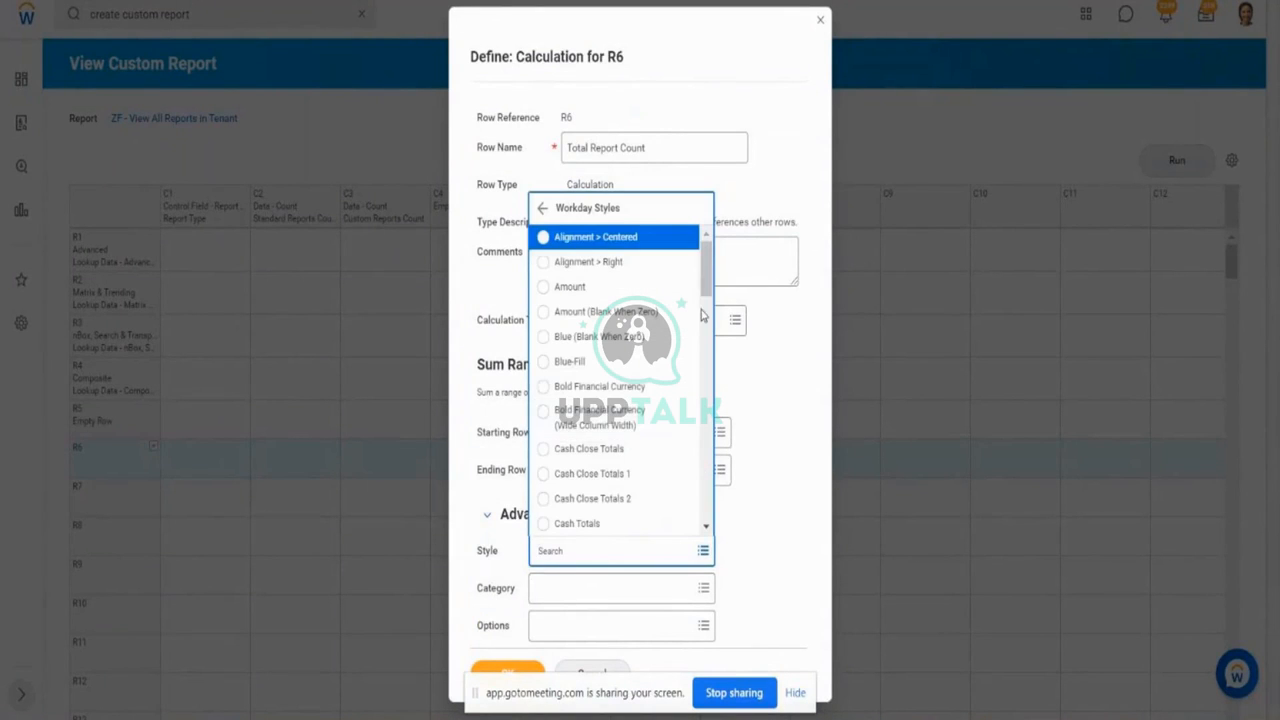
{"action": "scroll", "coordinate": [708, 318], "scroll_direction": "down", "scroll_amount": 3}
{"action": "left_click_drag", "start_coordinate": [708, 318], "coordinate": [708, 327]}
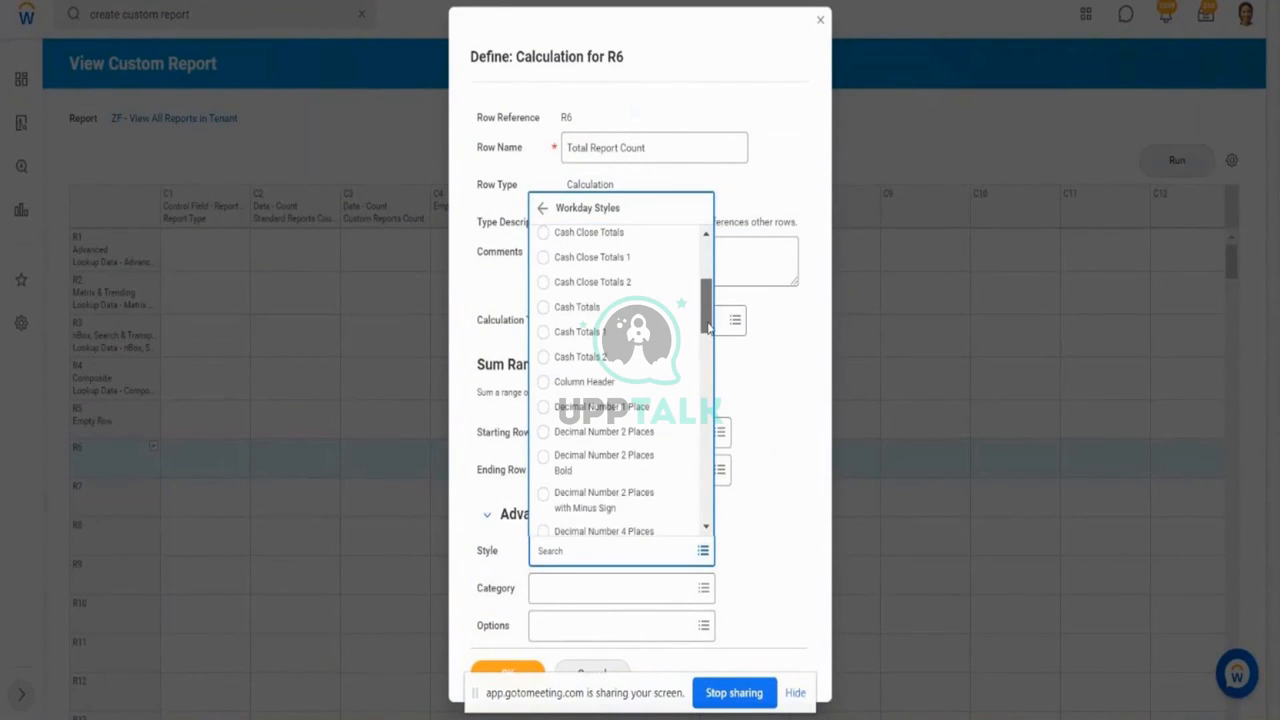
{"action": "left_click", "coordinate": [589, 314]}
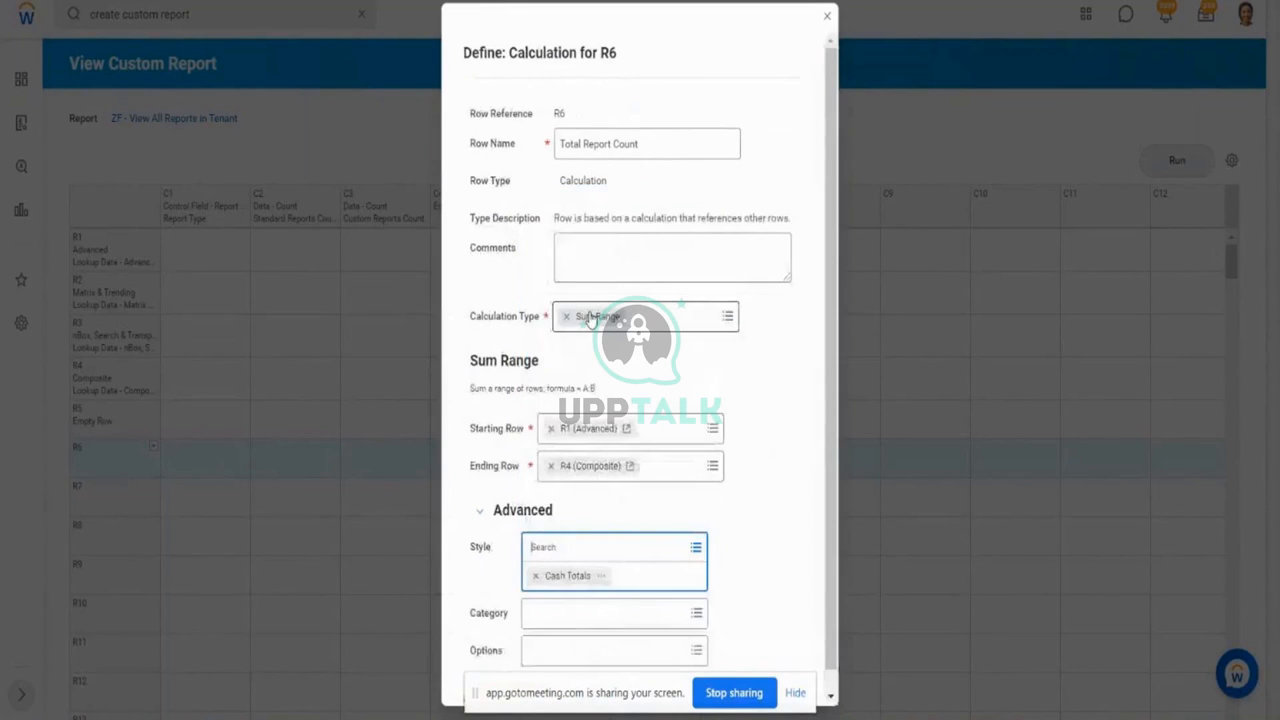
{"action": "left_click", "coordinate": [773, 494]}
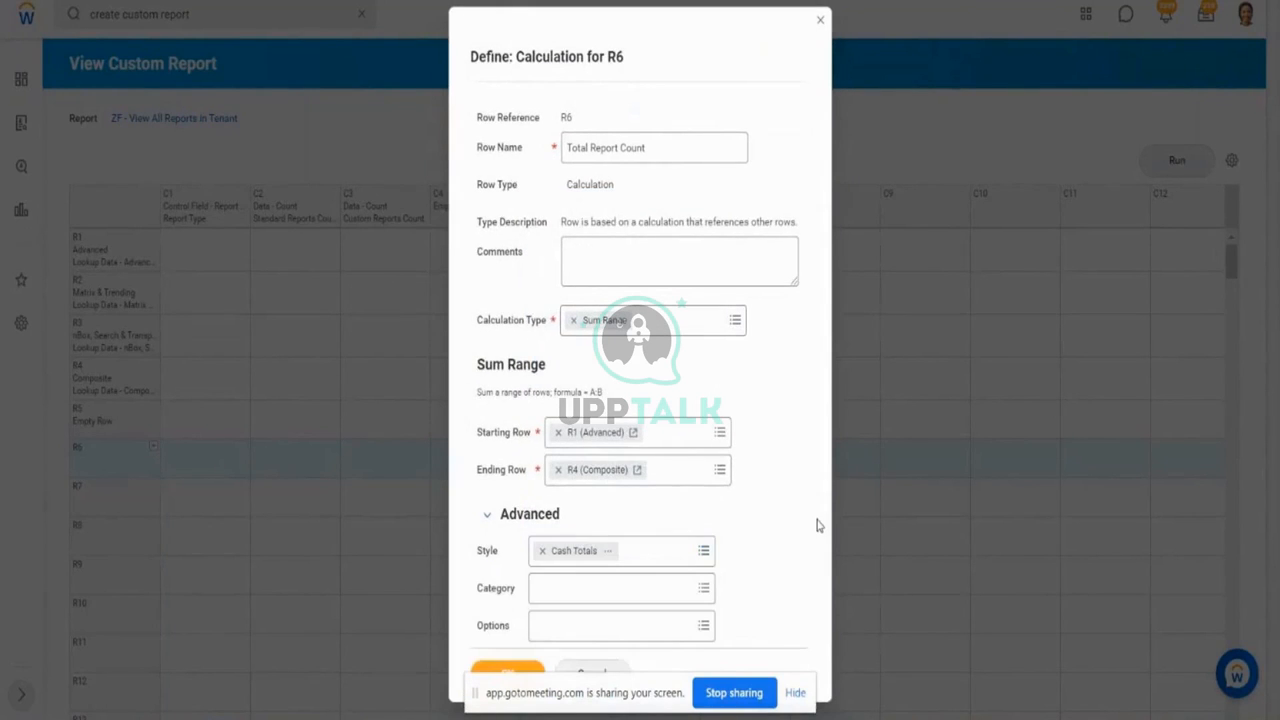
{"action": "left_click", "coordinate": [492, 670]}
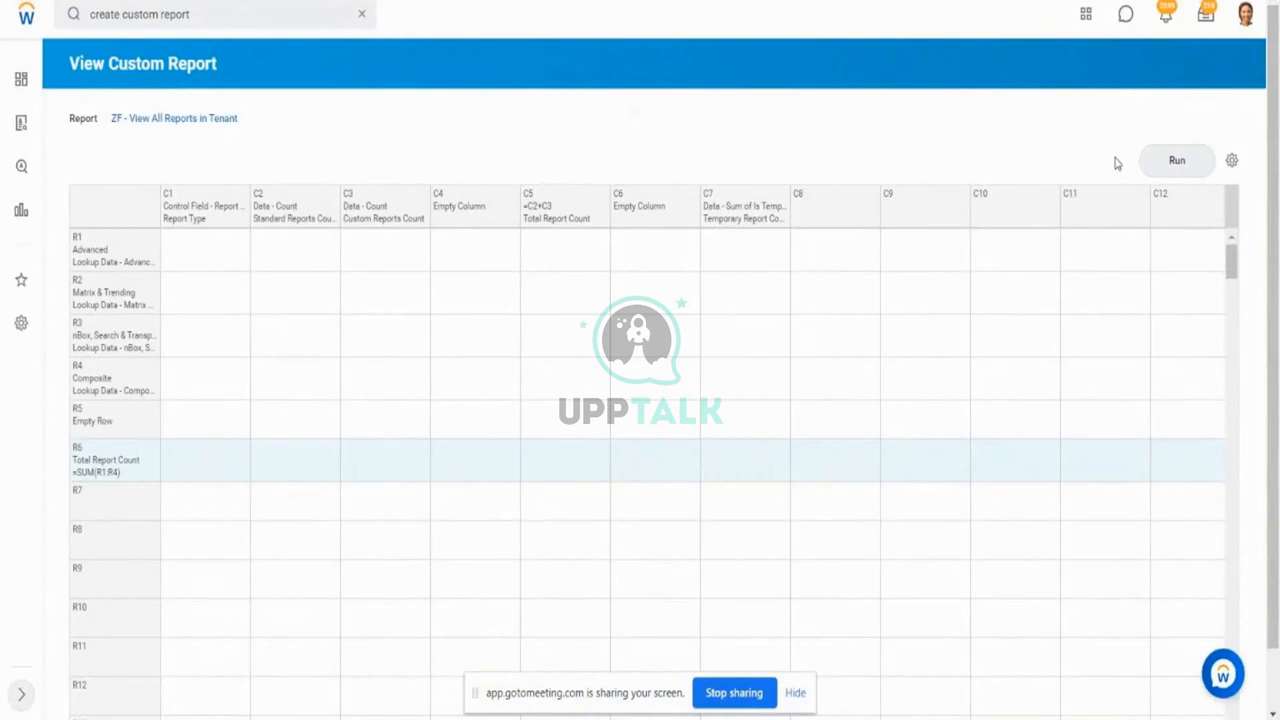
Step: Run the composite report, drill into the Composite row's Standard Reports Count, and close the detail list
{"action": "left_click", "coordinate": [1188, 166]}
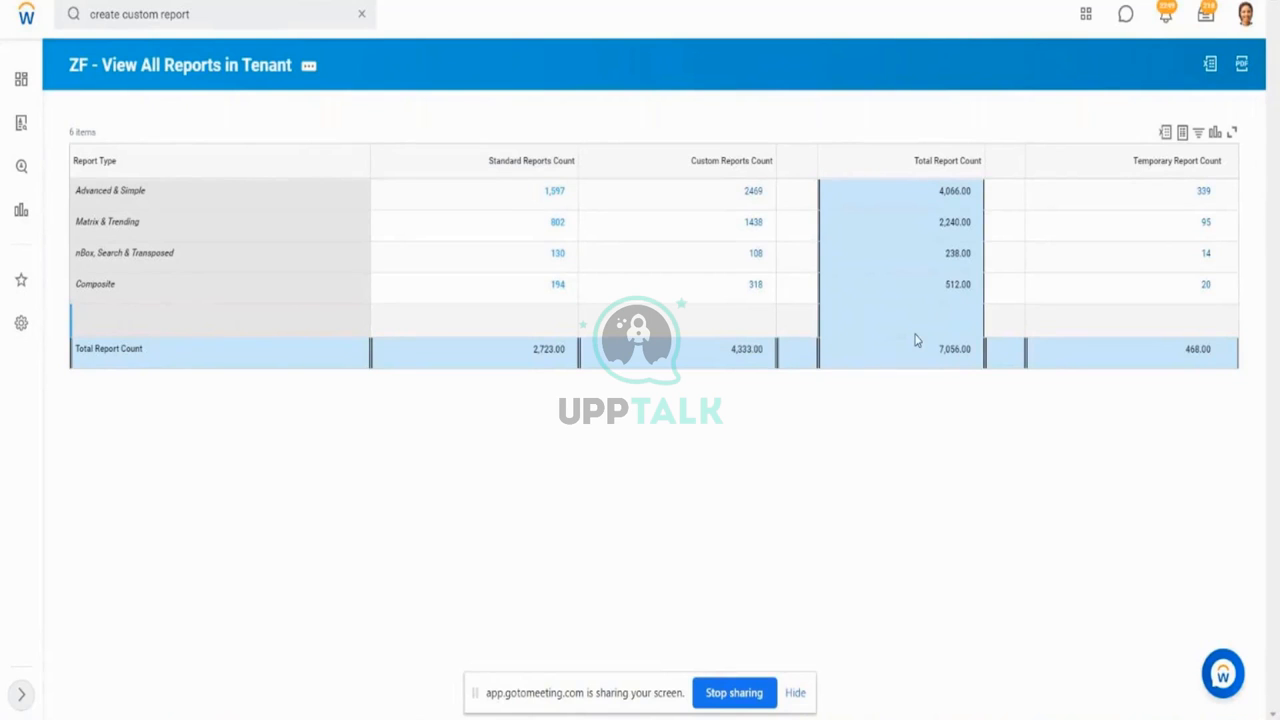
{"action": "left_click", "coordinate": [558, 286]}
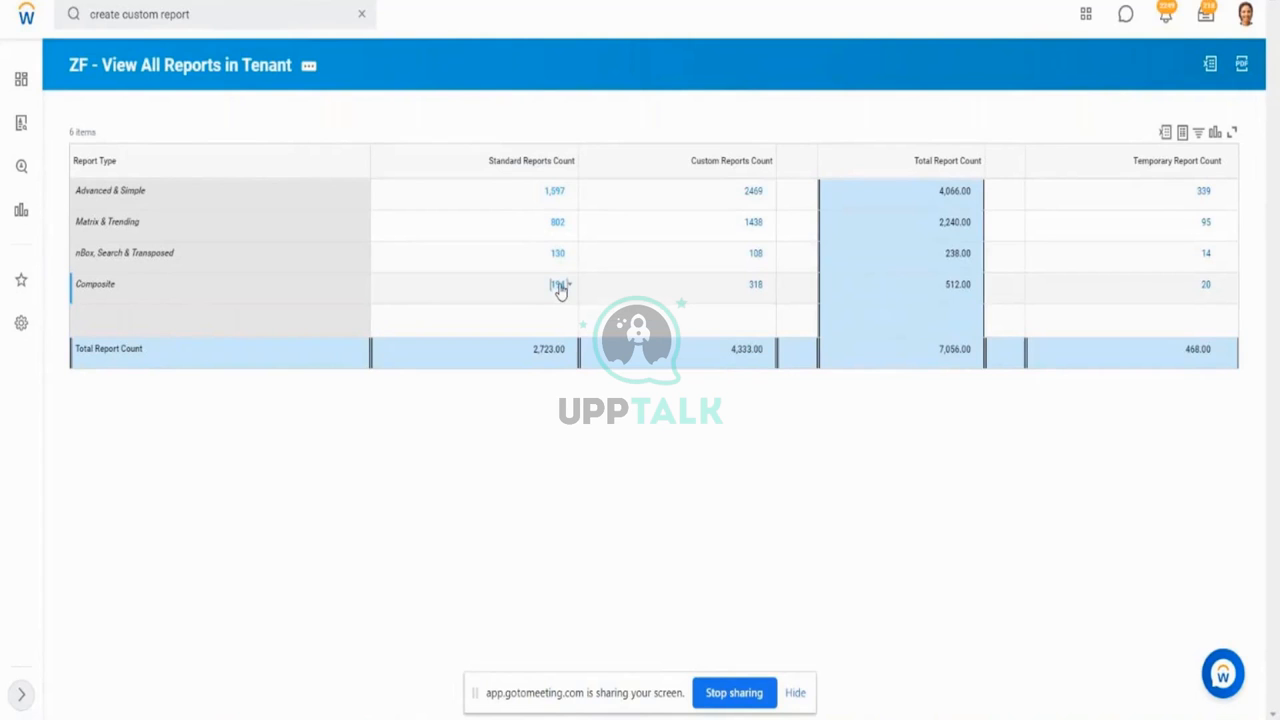
{"action": "left_click", "coordinate": [559, 286]}
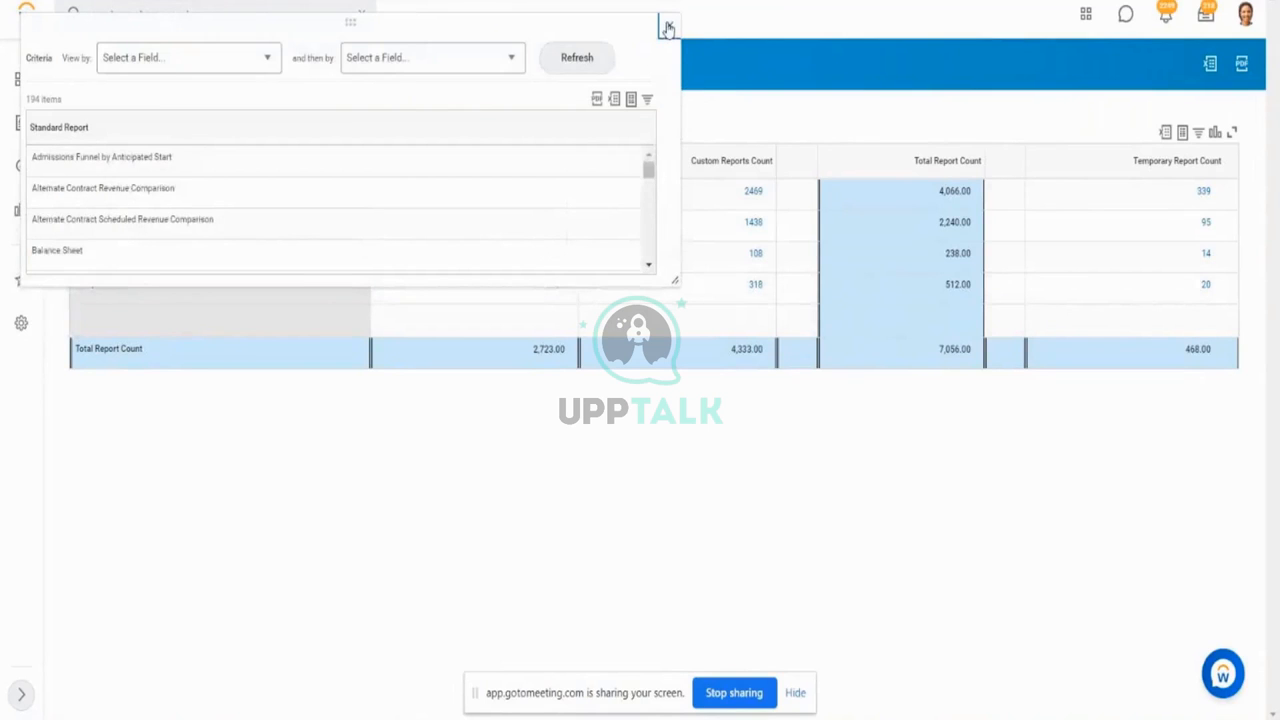
{"action": "left_click", "coordinate": [668, 28]}
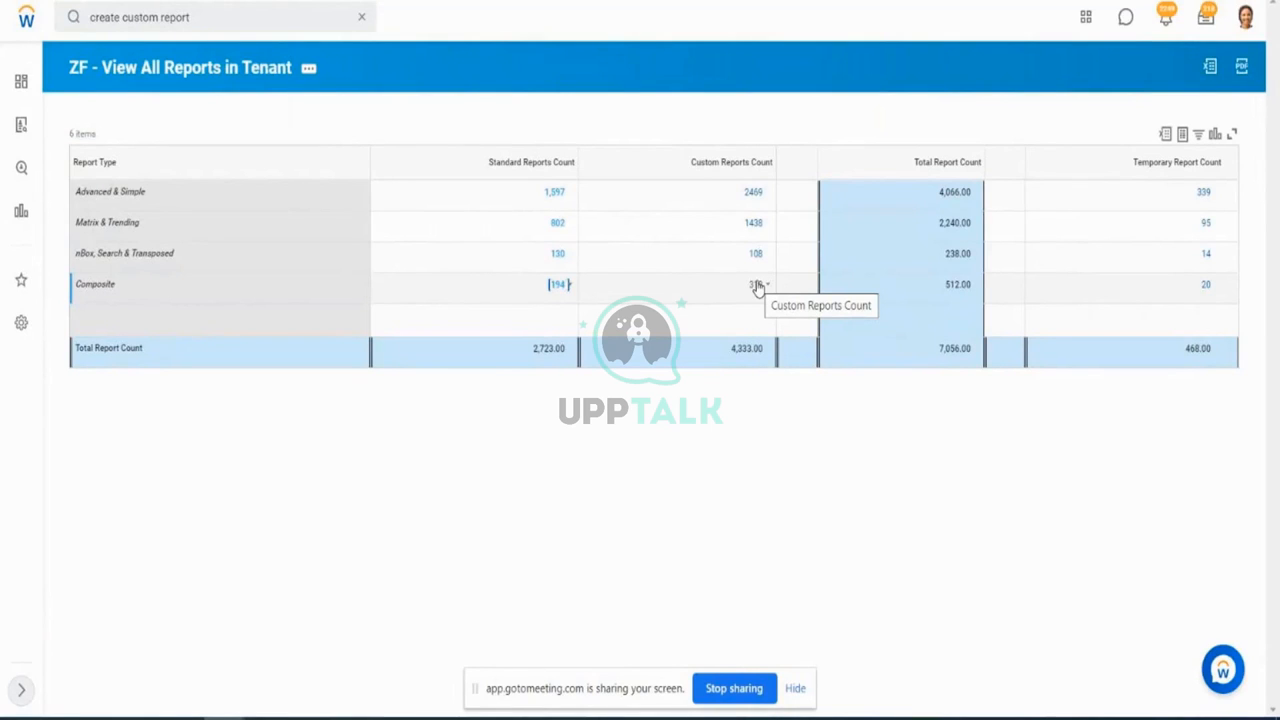
Step: Return to the report layout and examine the options for row R5 and its cell in column C2
{"action": "left_click", "coordinate": [255, 75]}
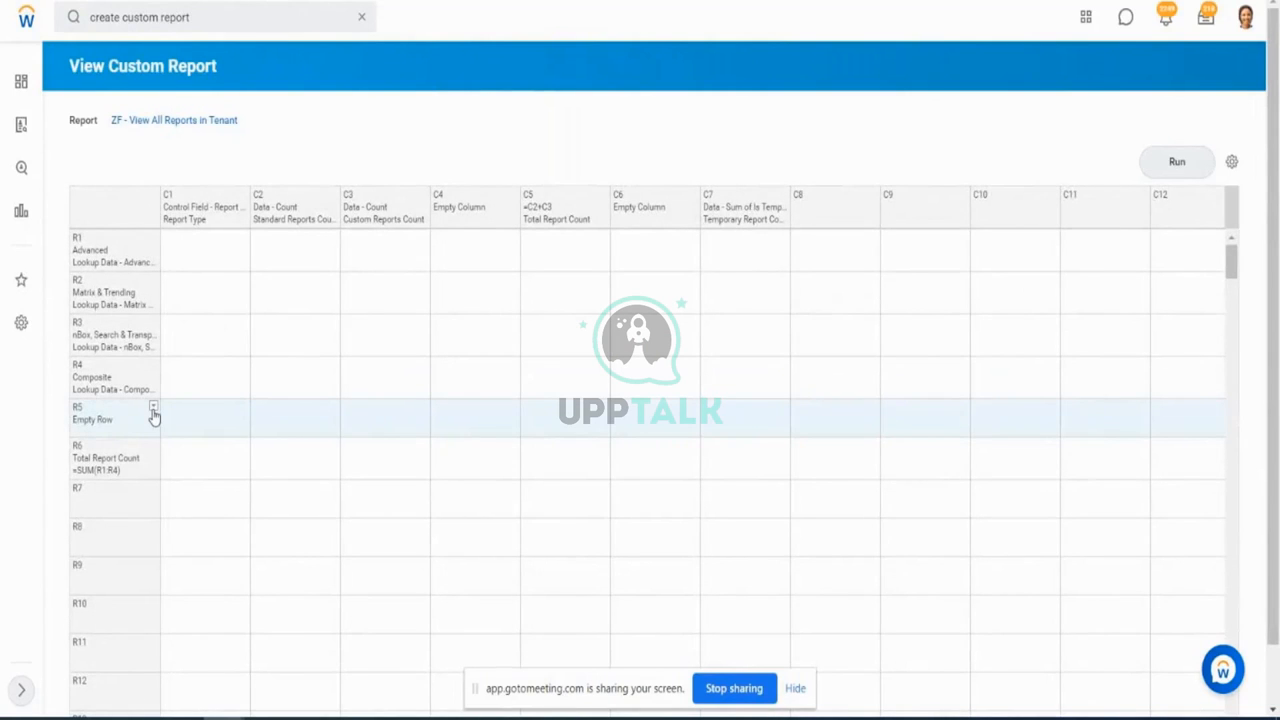
{"action": "left_click", "coordinate": [153, 409]}
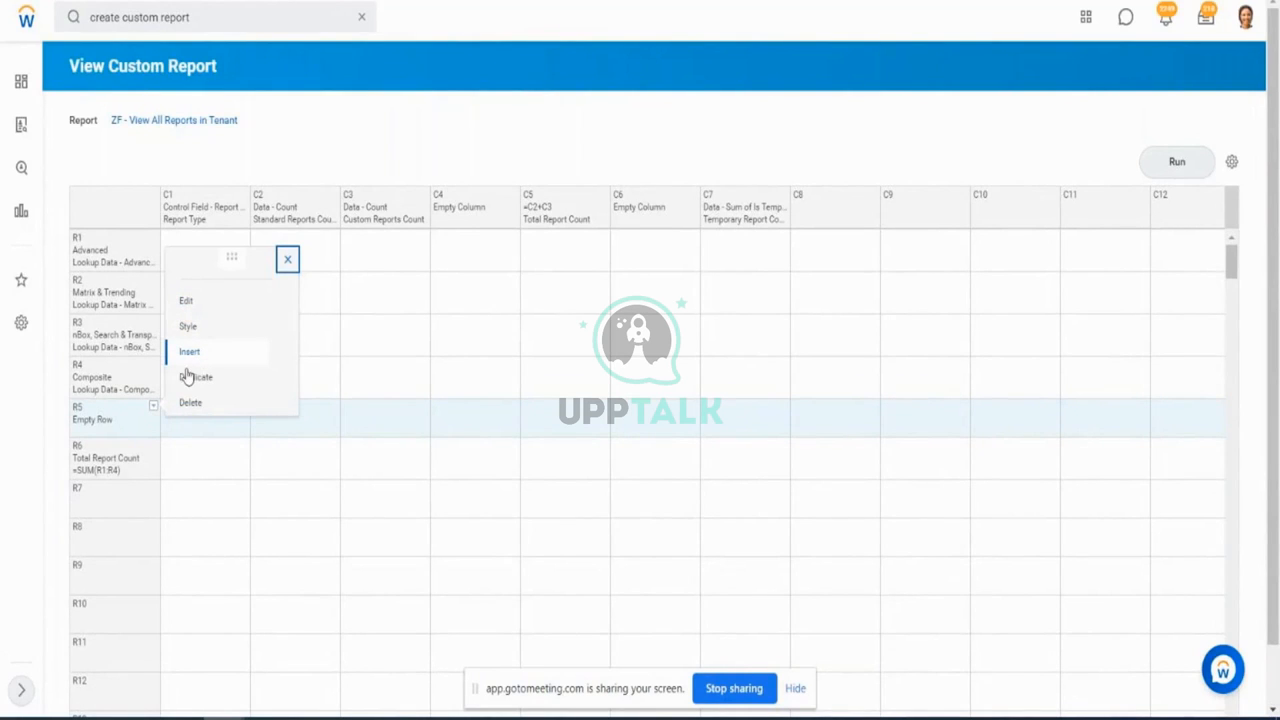
{"action": "left_click", "coordinate": [215, 423]}
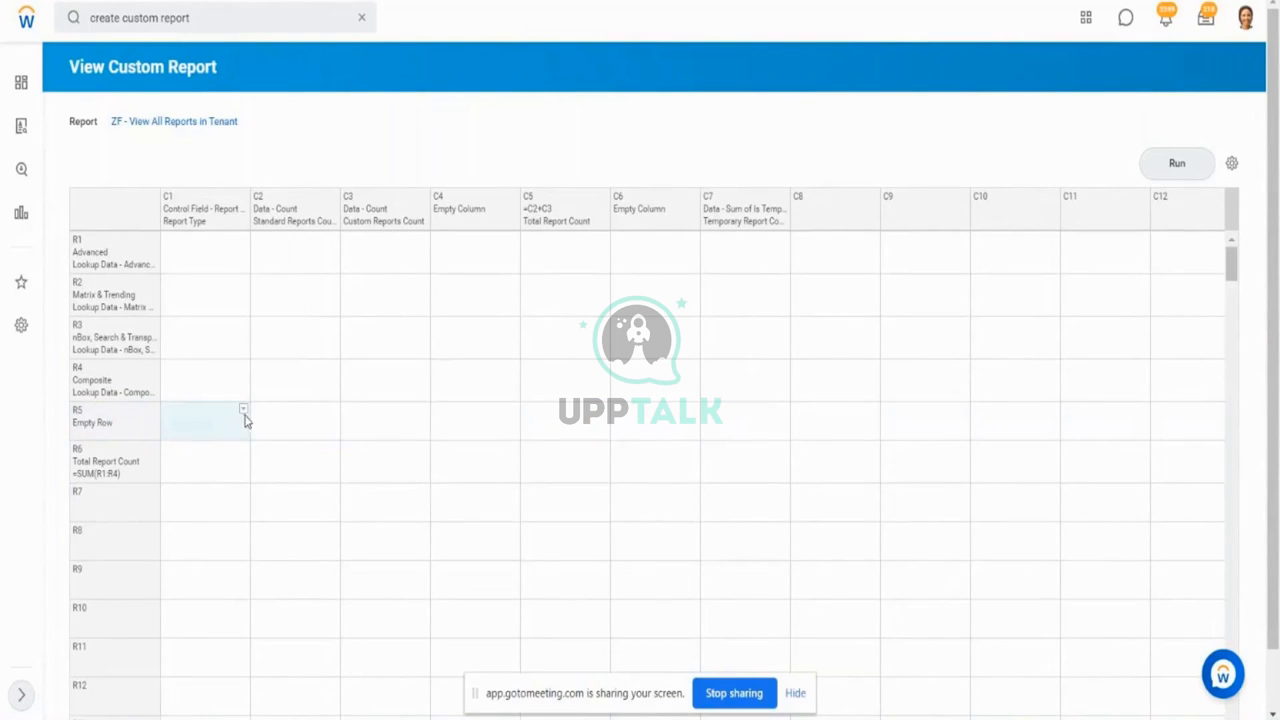
{"action": "left_click", "coordinate": [286, 418]}
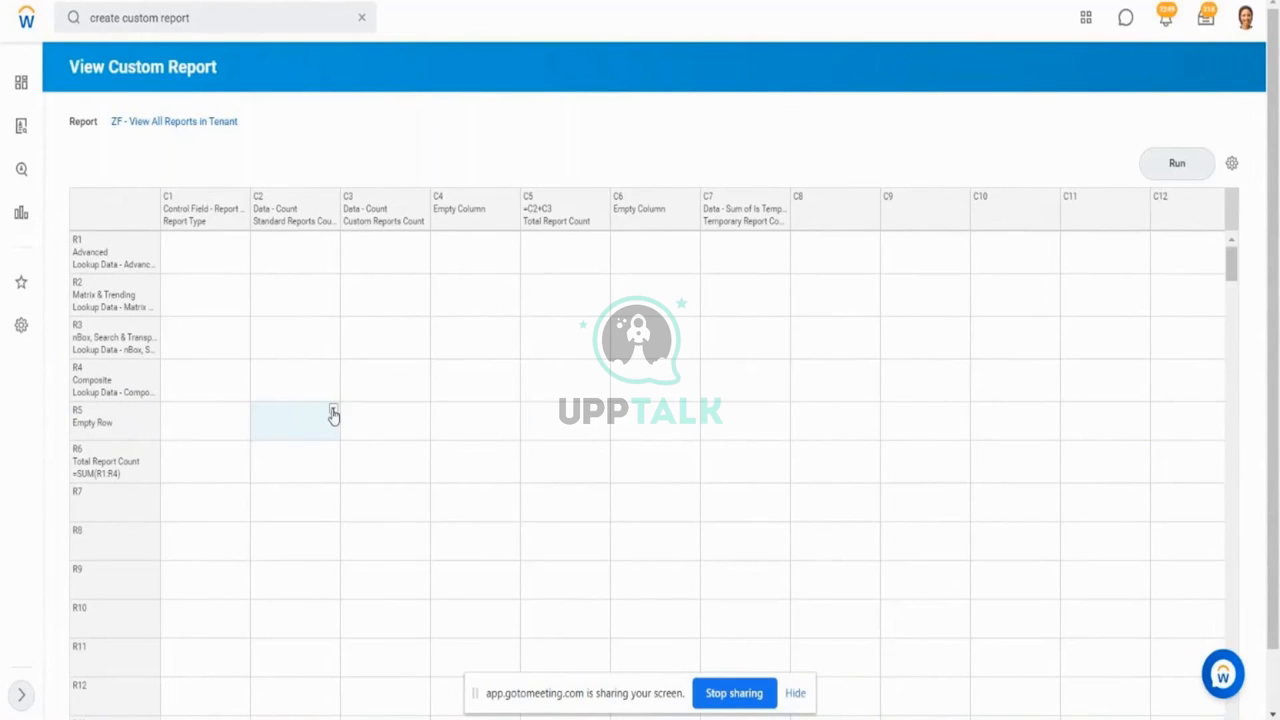
{"action": "left_click", "coordinate": [333, 412]}
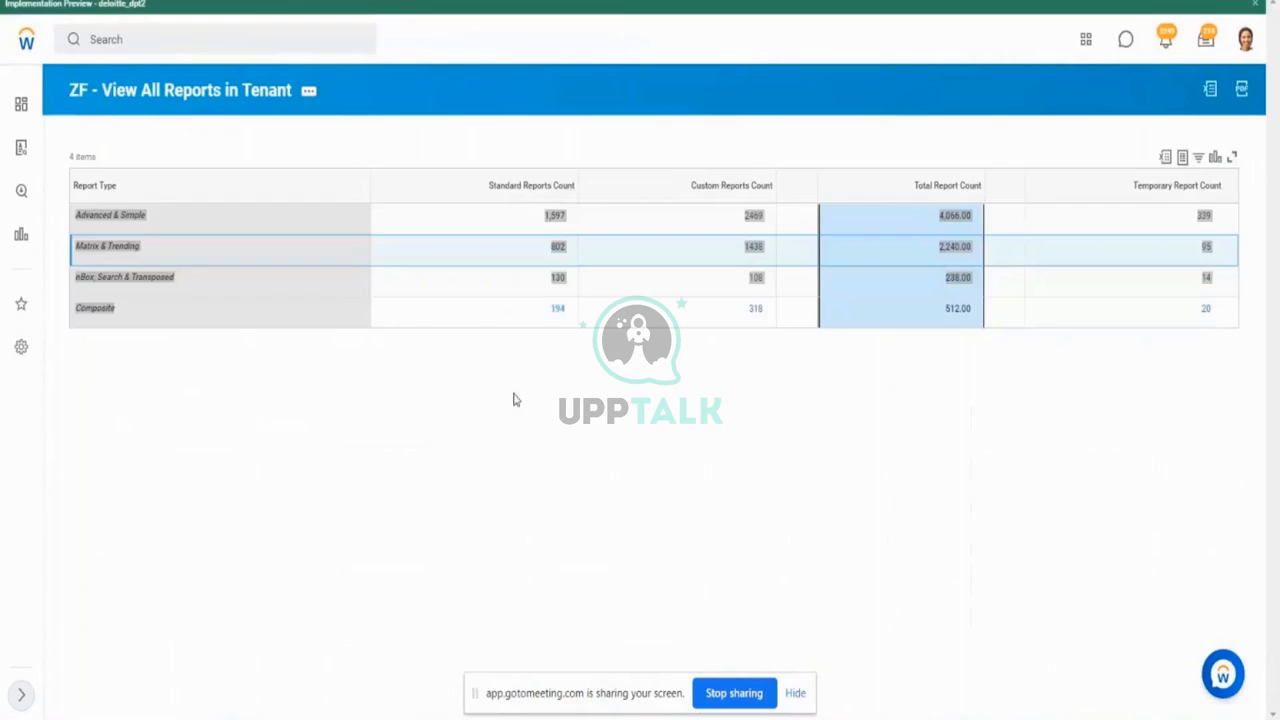
Step: Rerun ZF - View All Reports in Tenant in the other window to check the spacer and total rows, and return to the layout
{"action": "left_click", "coordinate": [311, 94]}
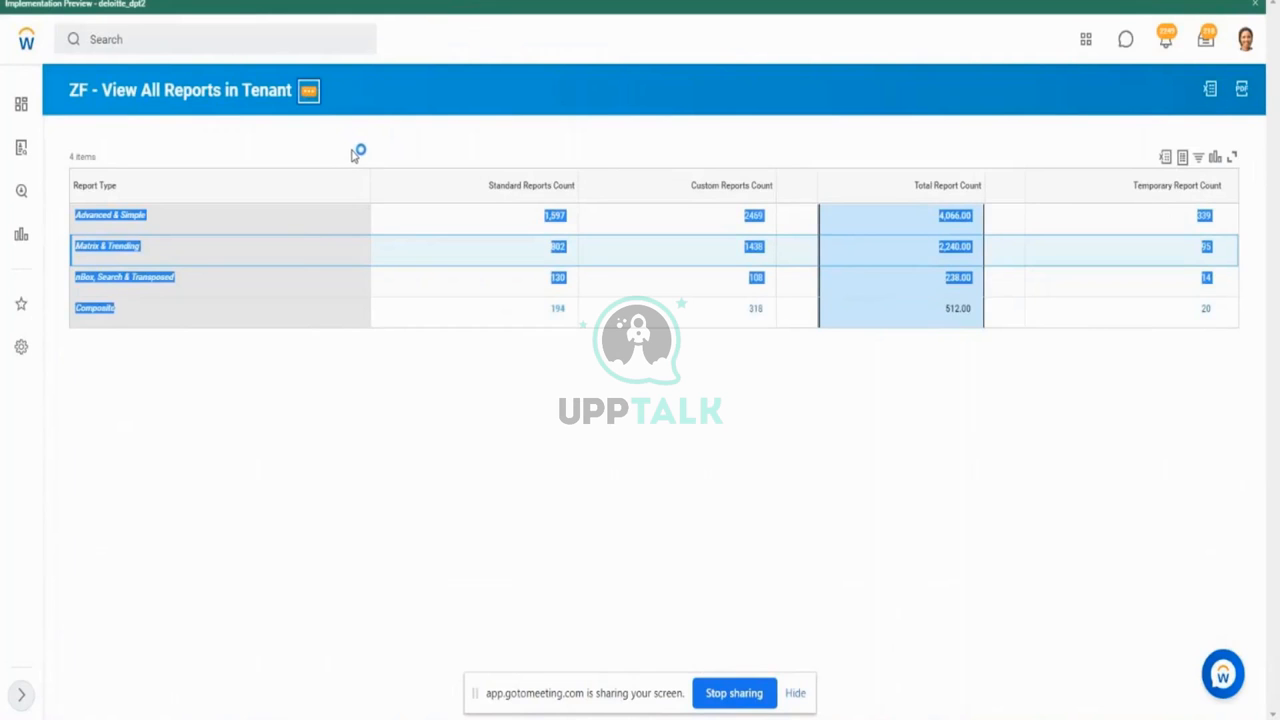
{"action": "mouse_move", "coordinate": [346, 149]}
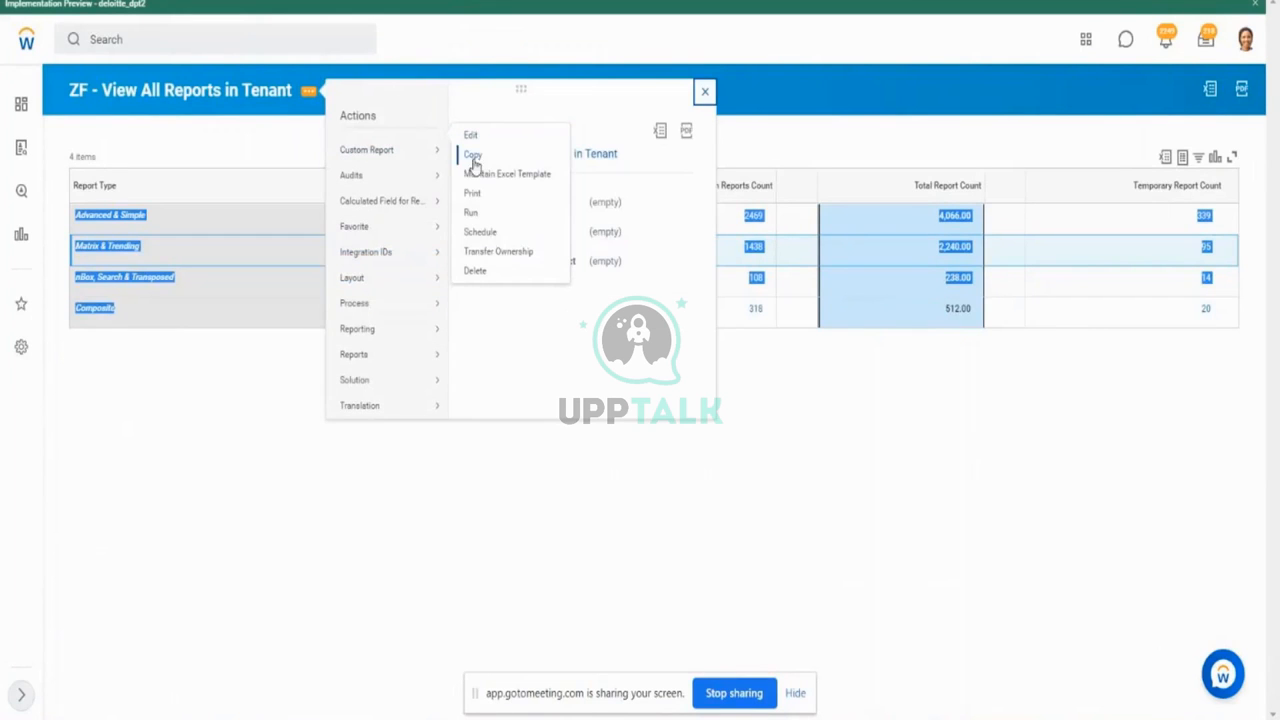
{"action": "left_click", "coordinate": [468, 216]}
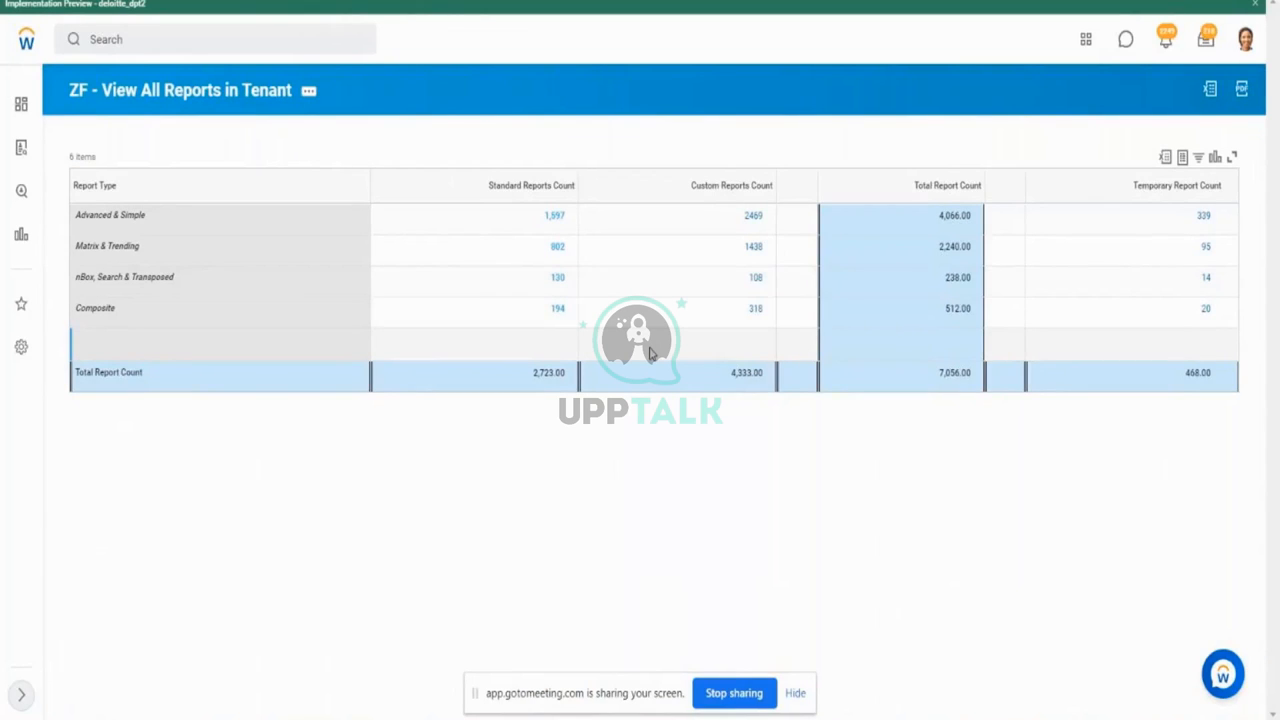
{"action": "key", "text": "alt+Tab"}
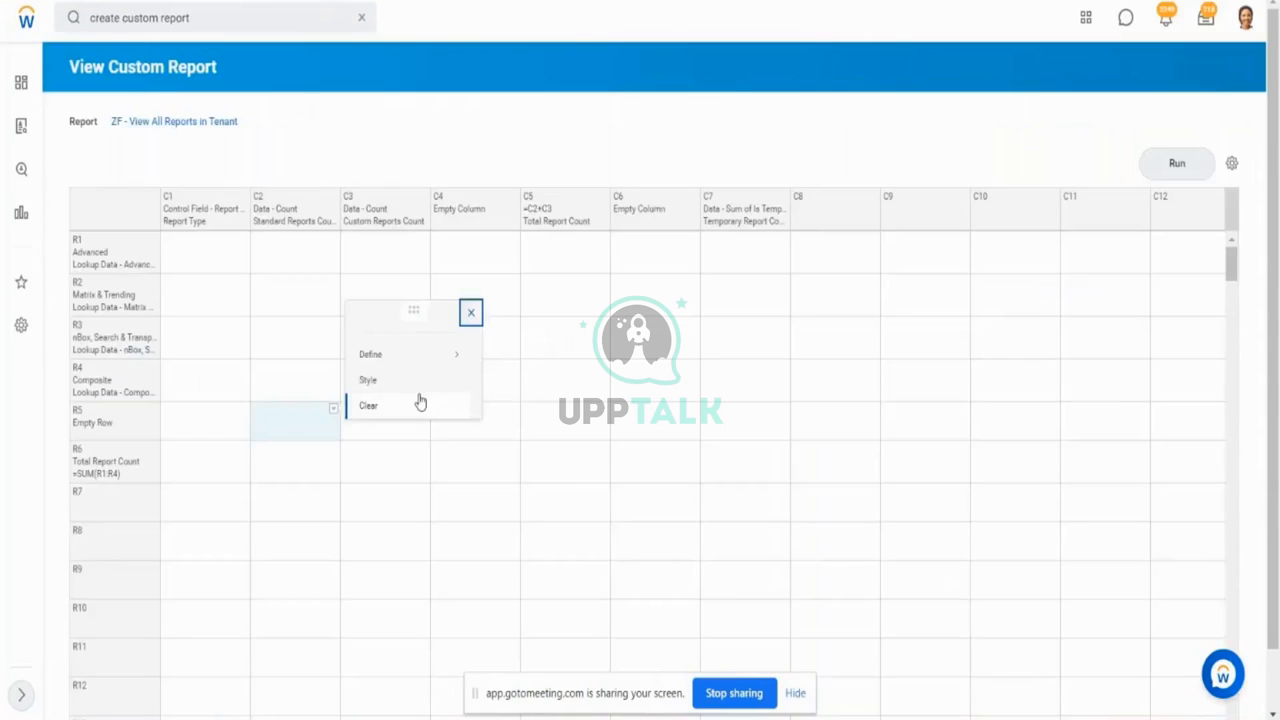
Step: Open a Conditional Format definition for the cell at row R5, column C2 (Standard Reports Count)
{"action": "left_click", "coordinate": [133, 420]}
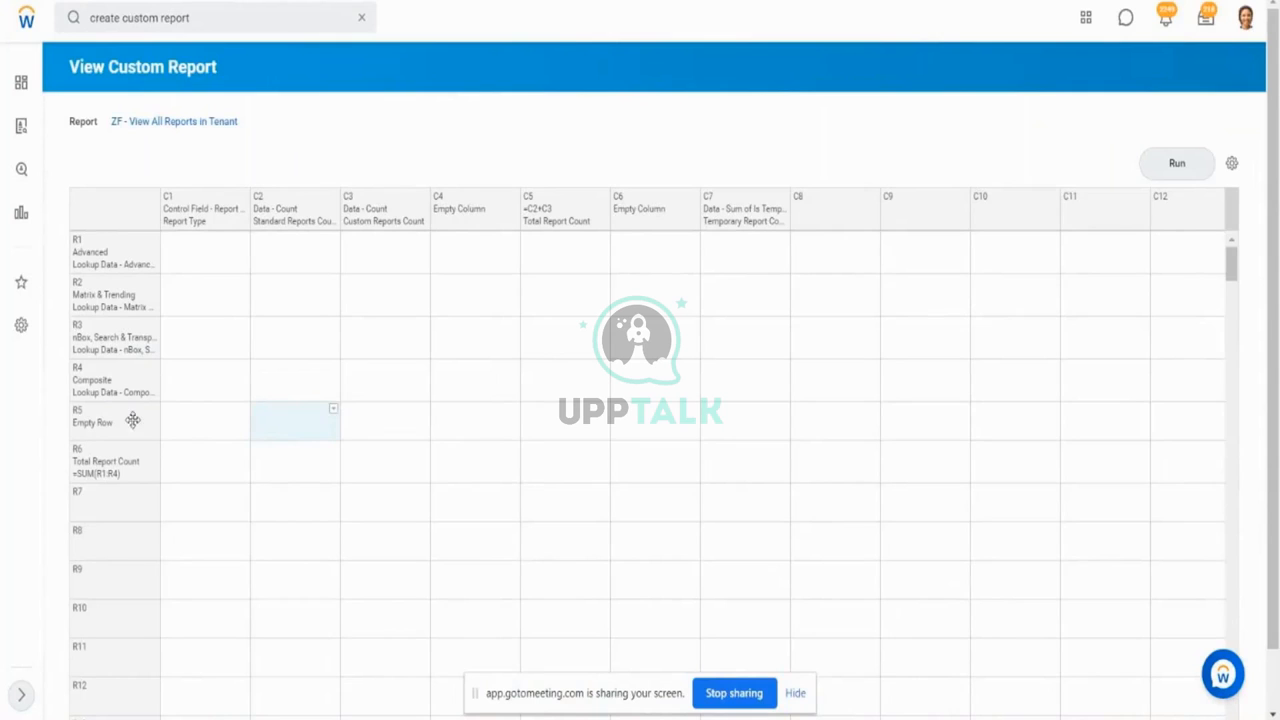
{"action": "left_click", "coordinate": [333, 412]}
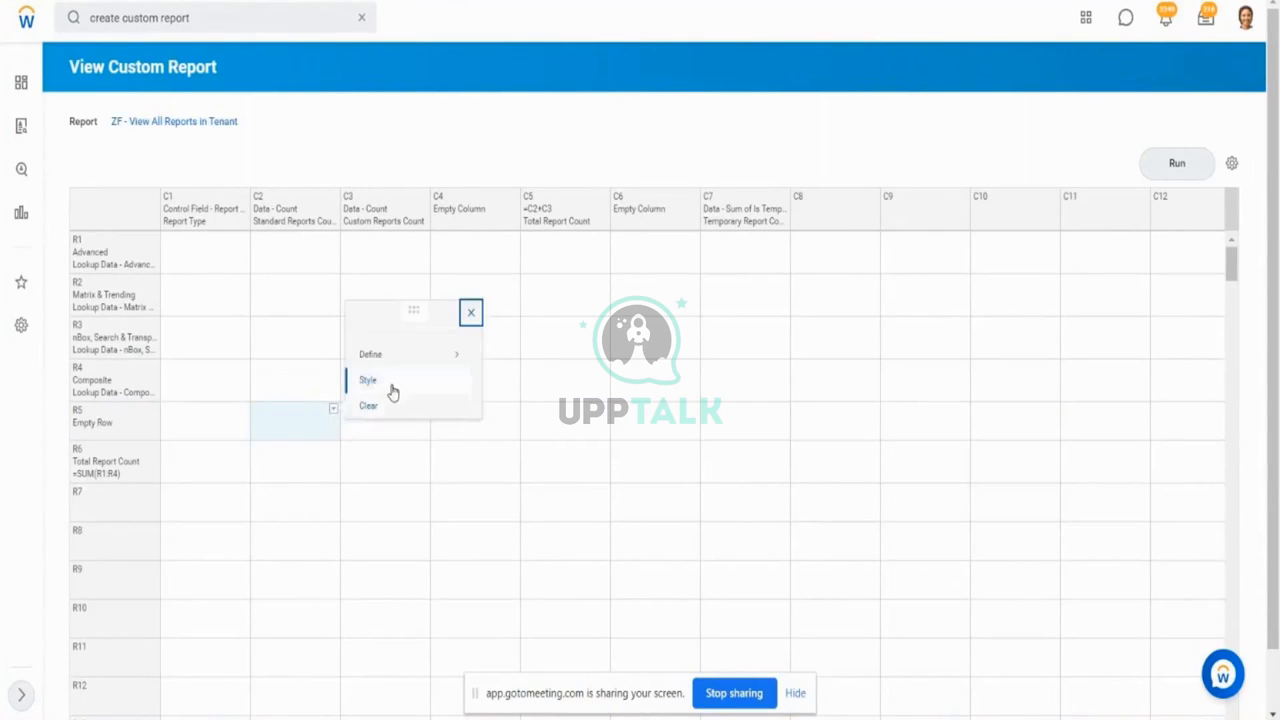
{"action": "mouse_move", "coordinate": [399, 368]}
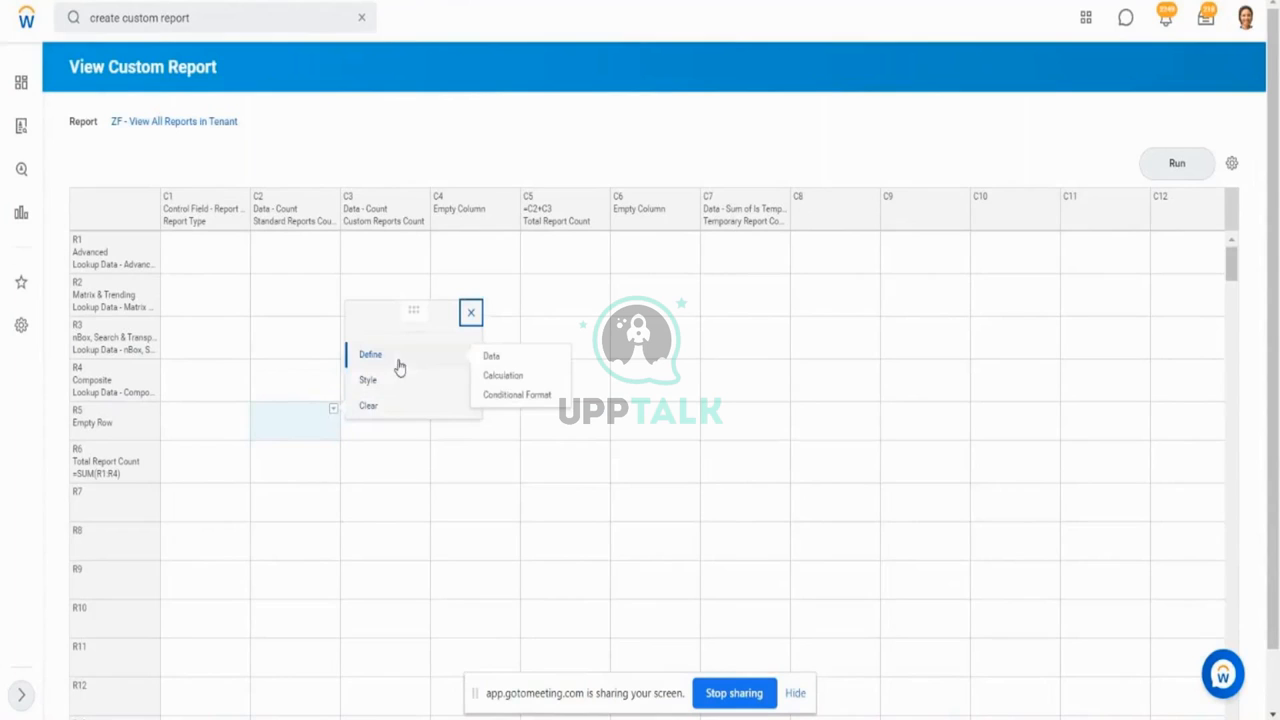
{"action": "left_click", "coordinate": [509, 402]}
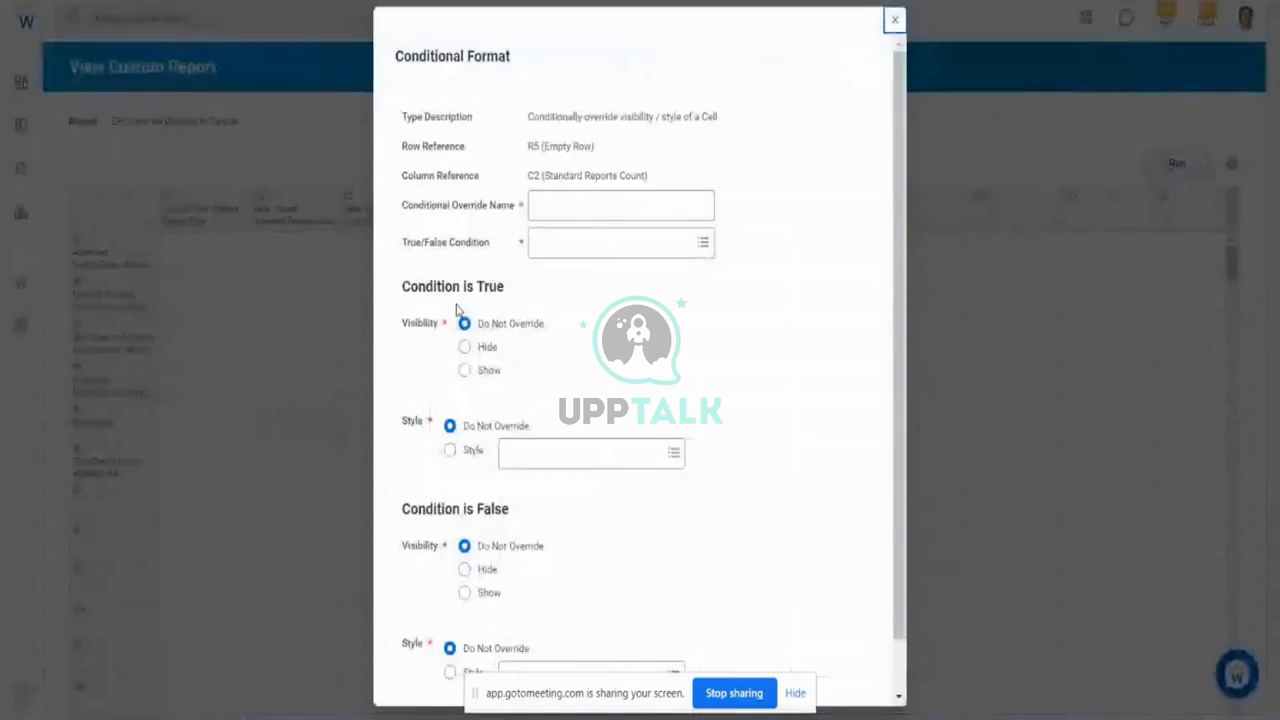
Step: Check the existing override conditions for the True/False Condition and start creating a new one
{"action": "left_click", "coordinate": [621, 250]}
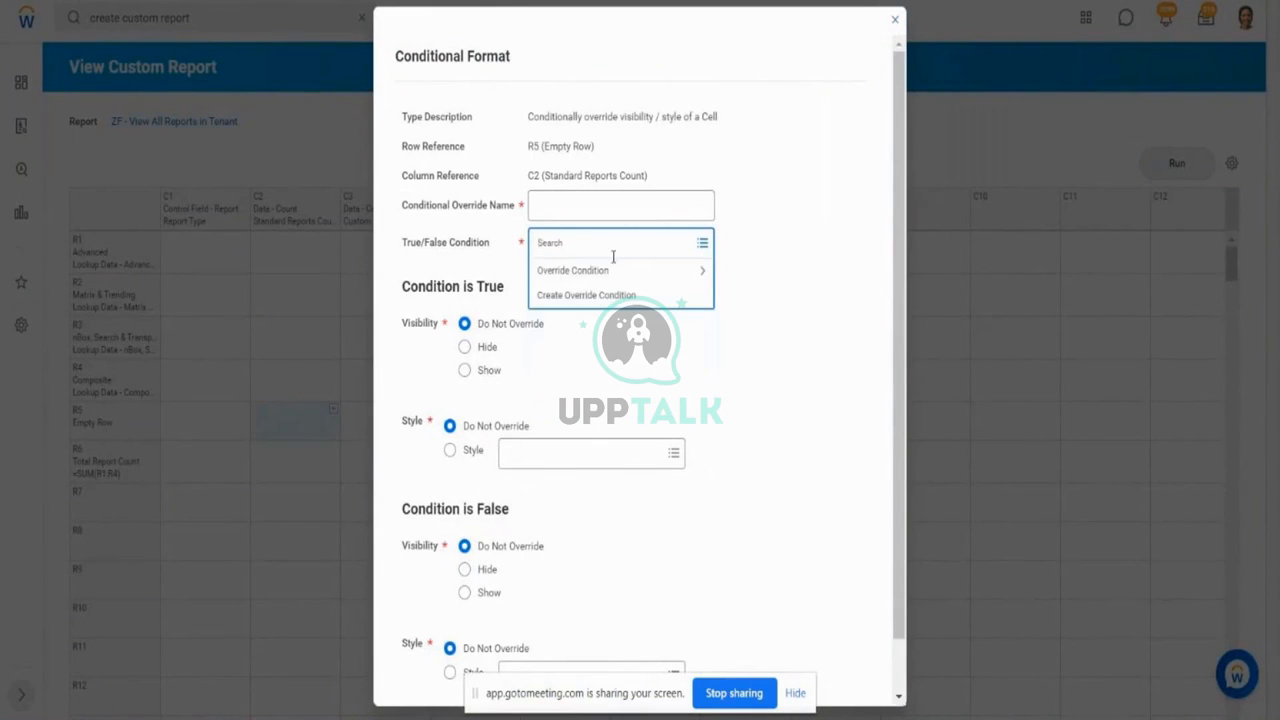
{"action": "left_click", "coordinate": [605, 272]}
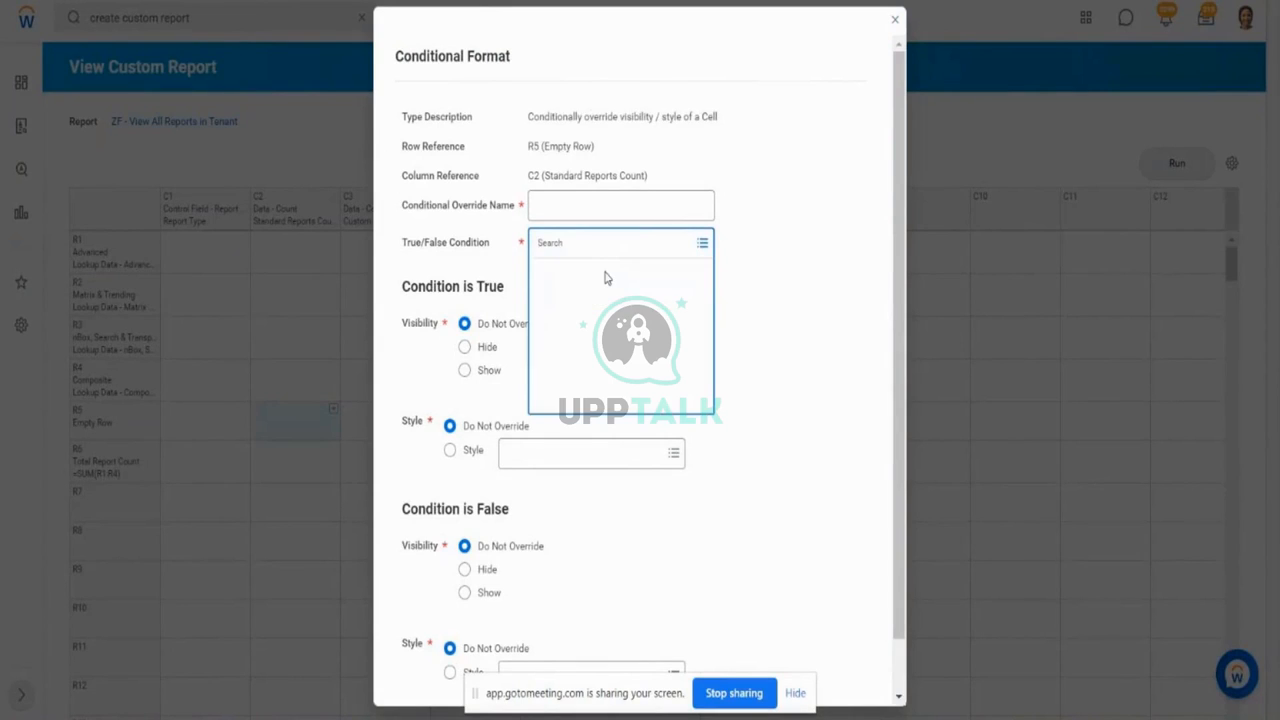
{"action": "left_click", "coordinate": [543, 273]}
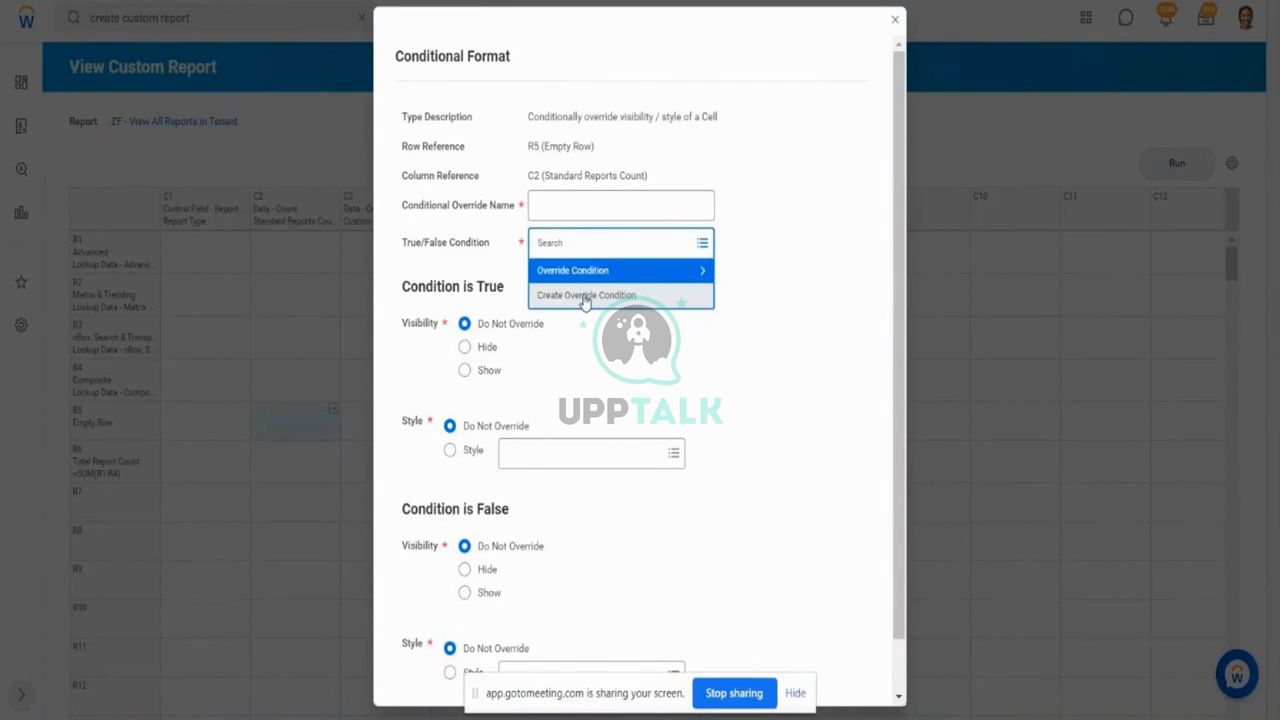
{"action": "left_click", "coordinate": [586, 300]}
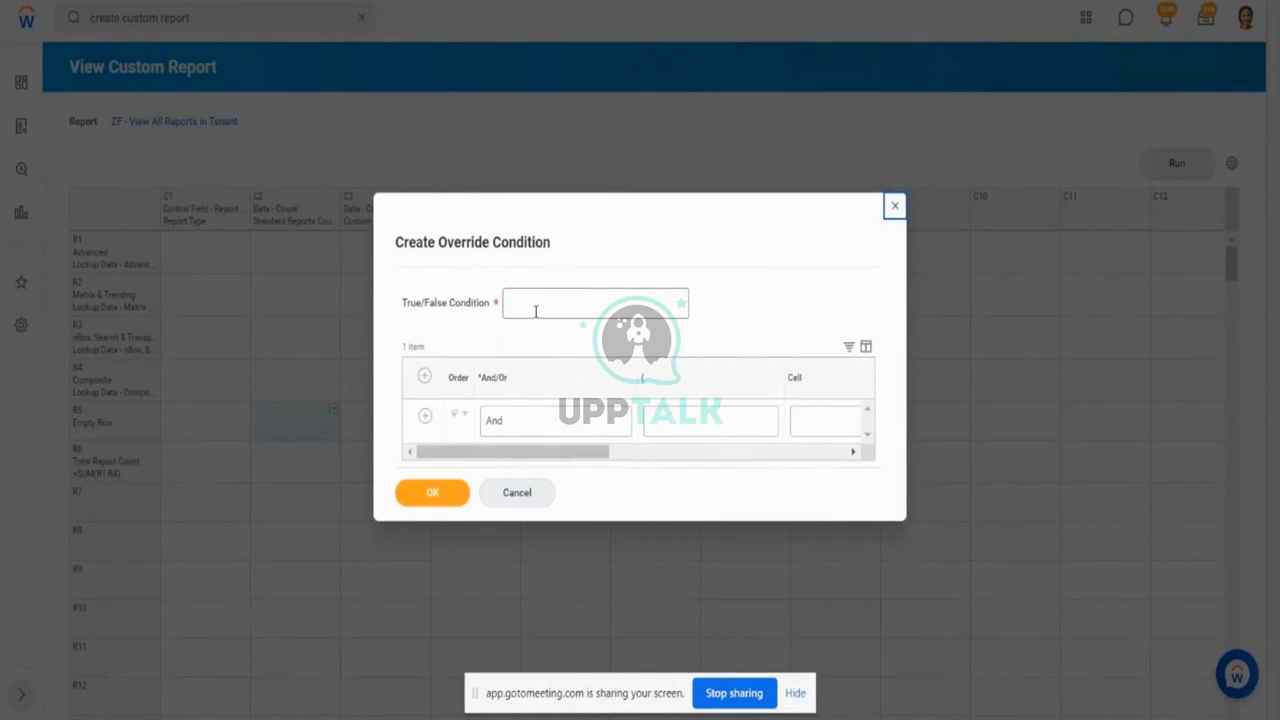
Step: Examine the override condition's fields and the cells it can reference, browsing all cells and the cells grouped by row
{"action": "left_click_drag", "start_coordinate": [565, 455], "coordinate": [708, 452]}
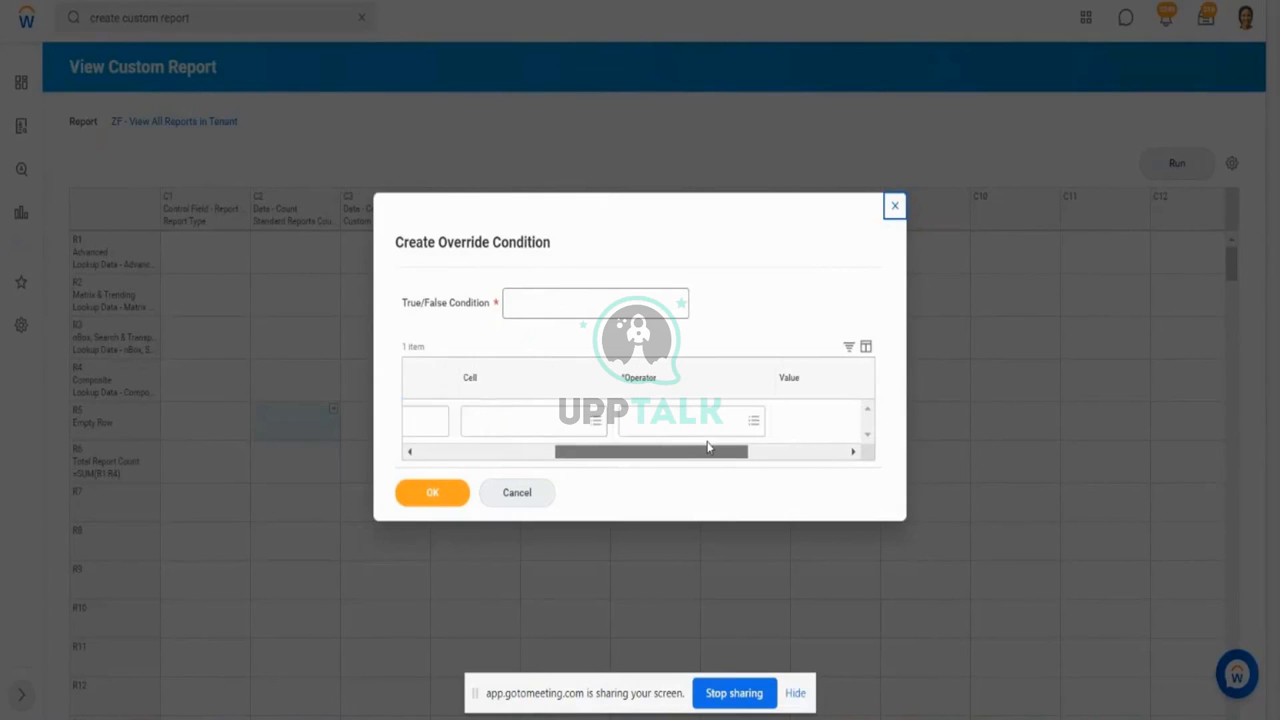
{"action": "left_click_drag", "start_coordinate": [575, 465], "coordinate": [518, 466]}
{"action": "left_click", "coordinate": [768, 424]}
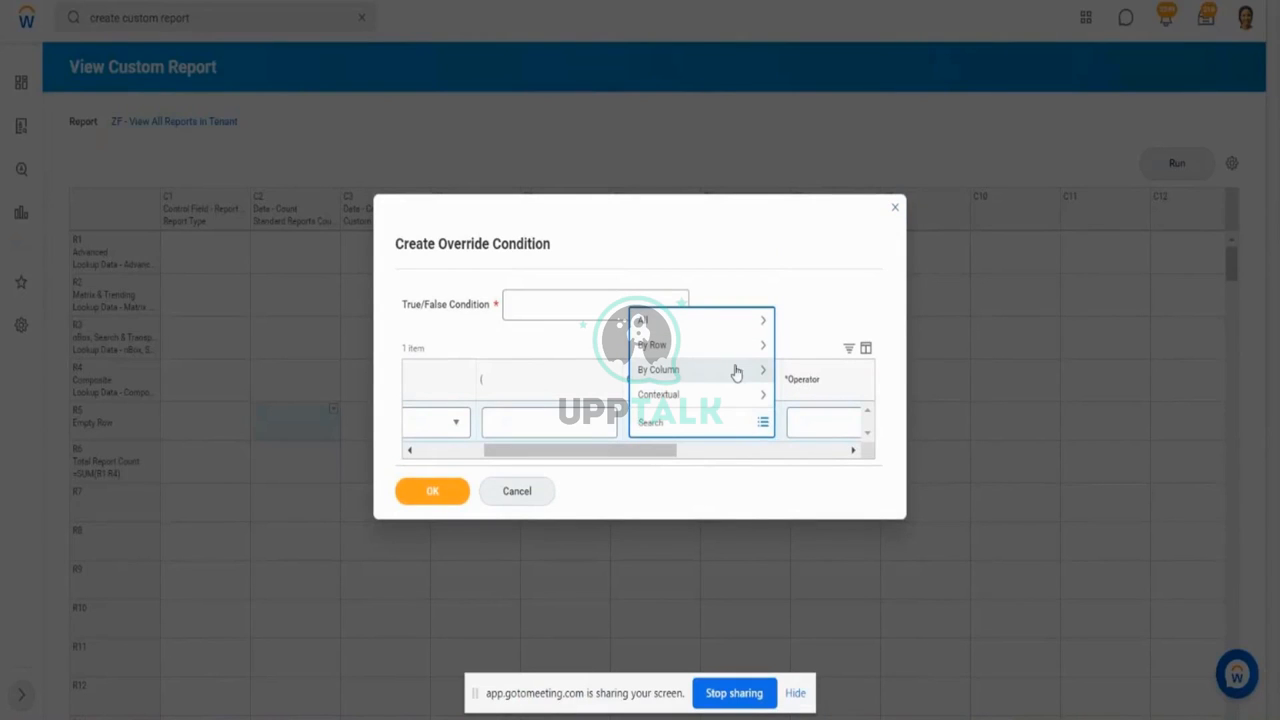
{"action": "left_click", "coordinate": [757, 319]}
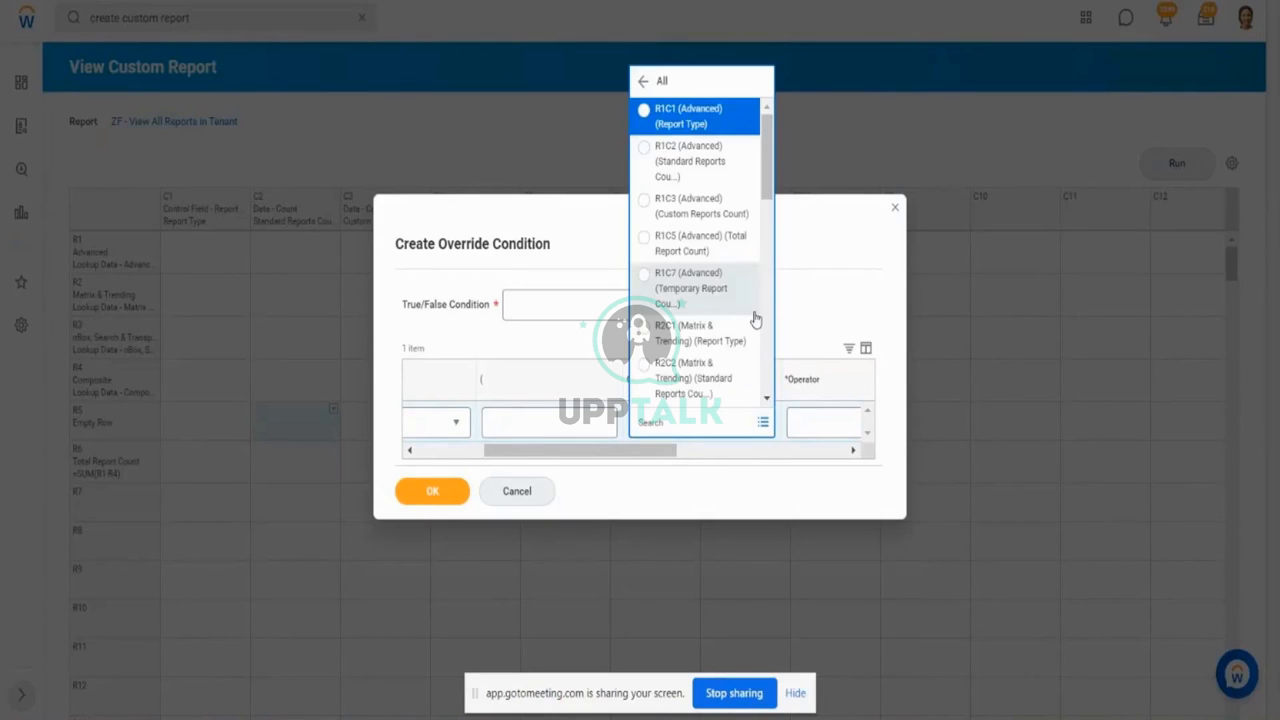
{"action": "left_click", "coordinate": [644, 81]}
{"action": "left_click", "coordinate": [667, 342]}
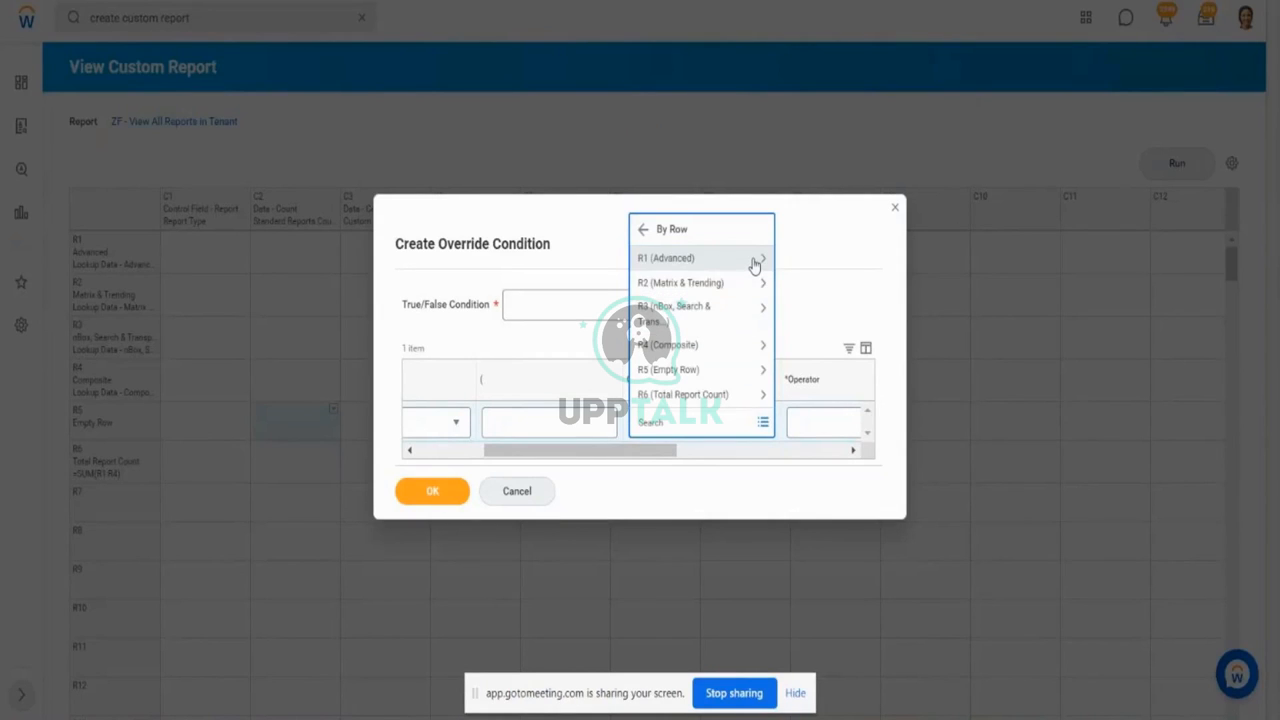
{"action": "left_click", "coordinate": [755, 262]}
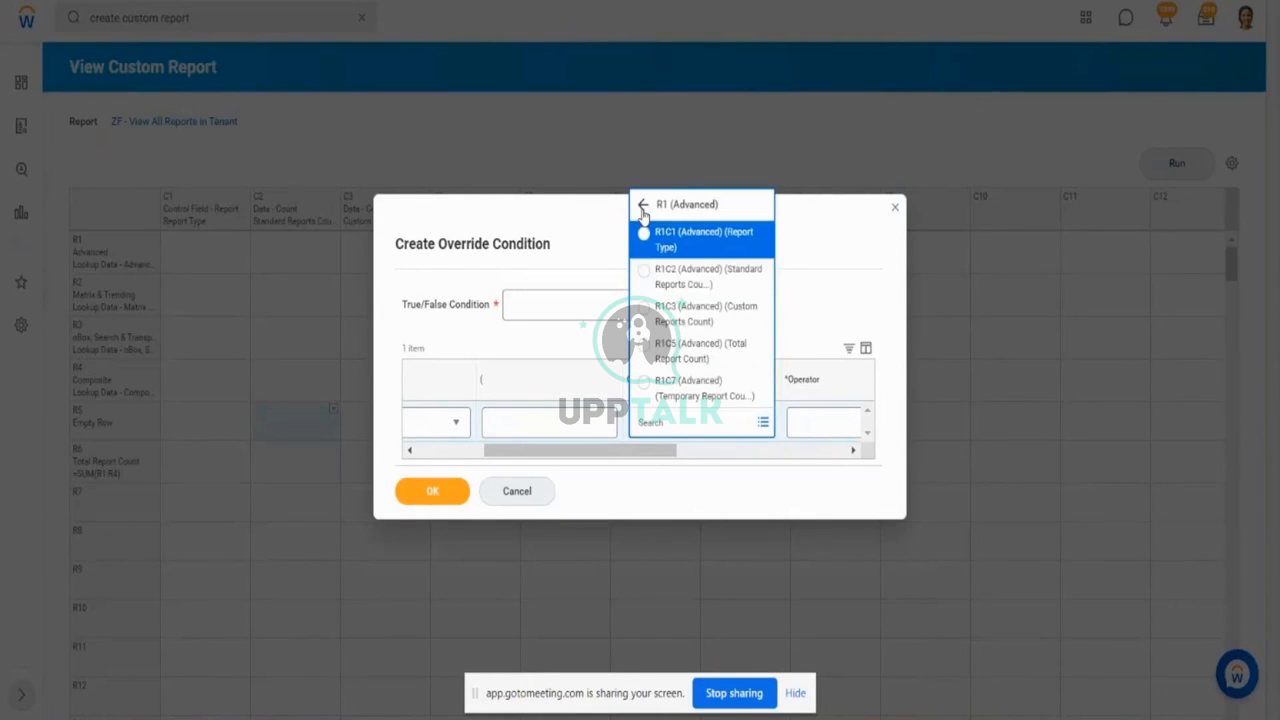
{"action": "left_click", "coordinate": [643, 210]}
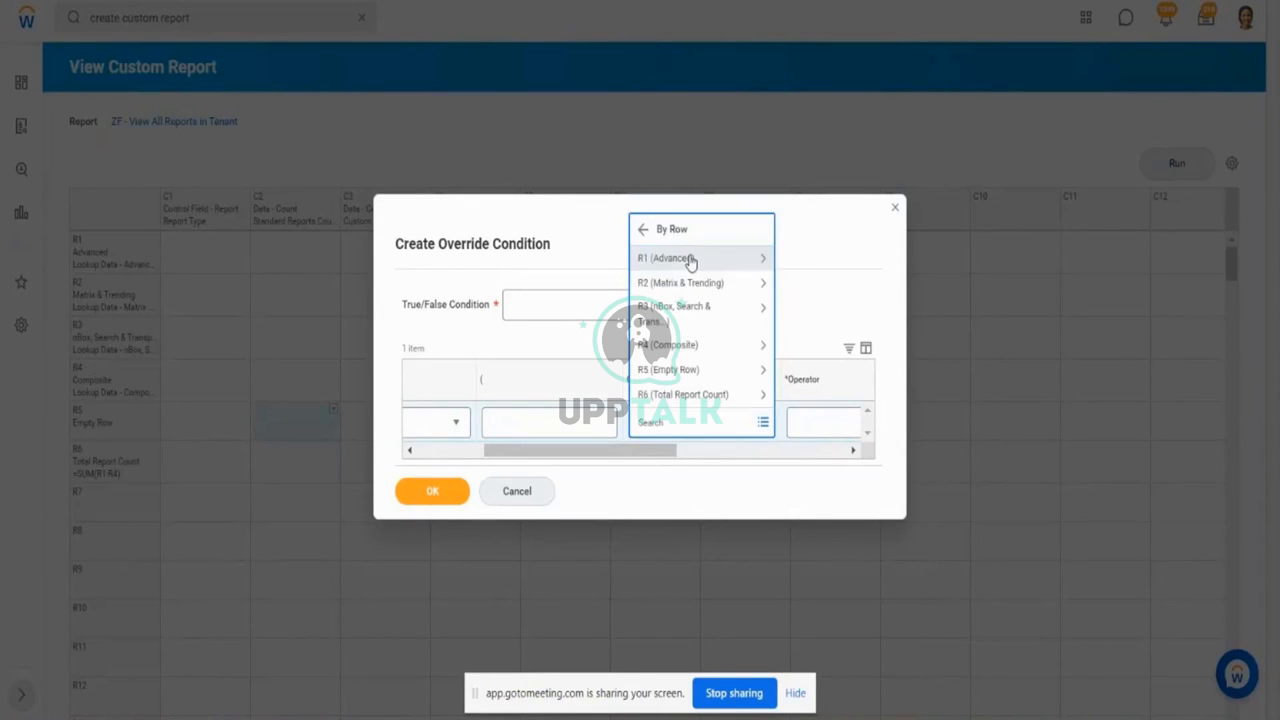
{"action": "left_click", "coordinate": [644, 230]}
Step: Set the condition to evaluate cell R4C2 (Composite, Standard Reports Count) with the operator greater than
{"action": "left_click", "coordinate": [694, 372]}
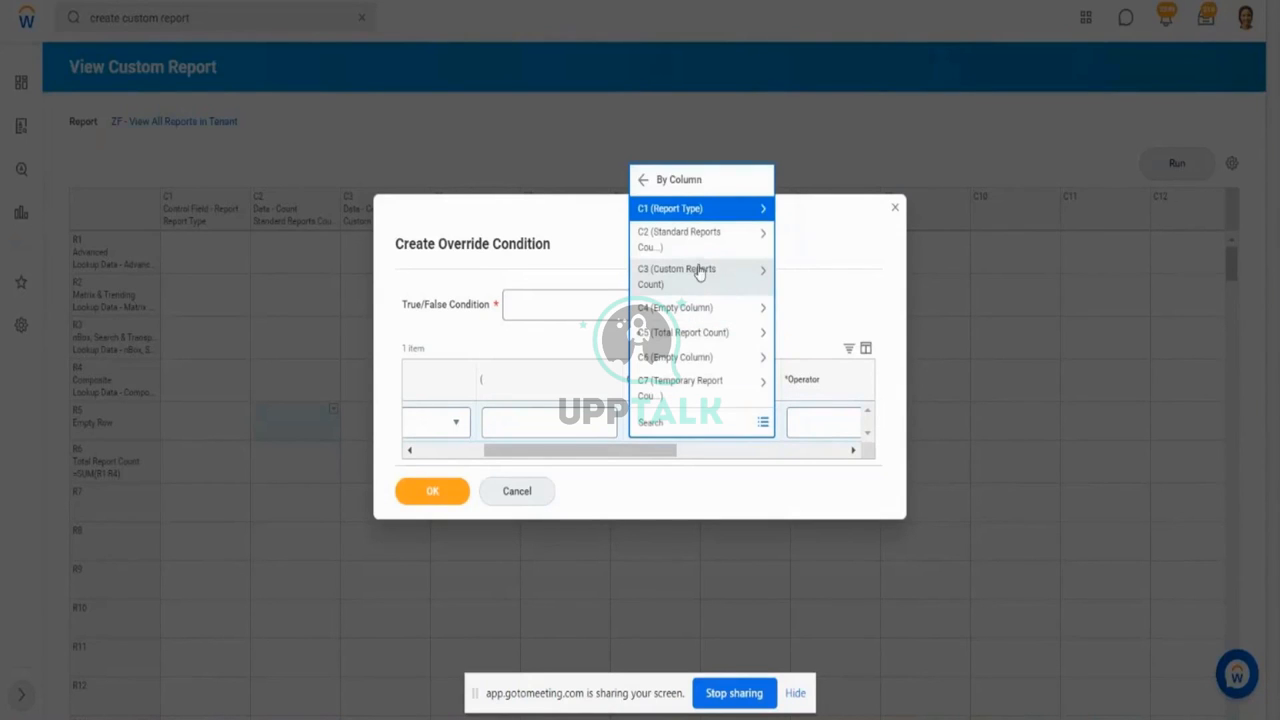
{"action": "left_click", "coordinate": [716, 240]}
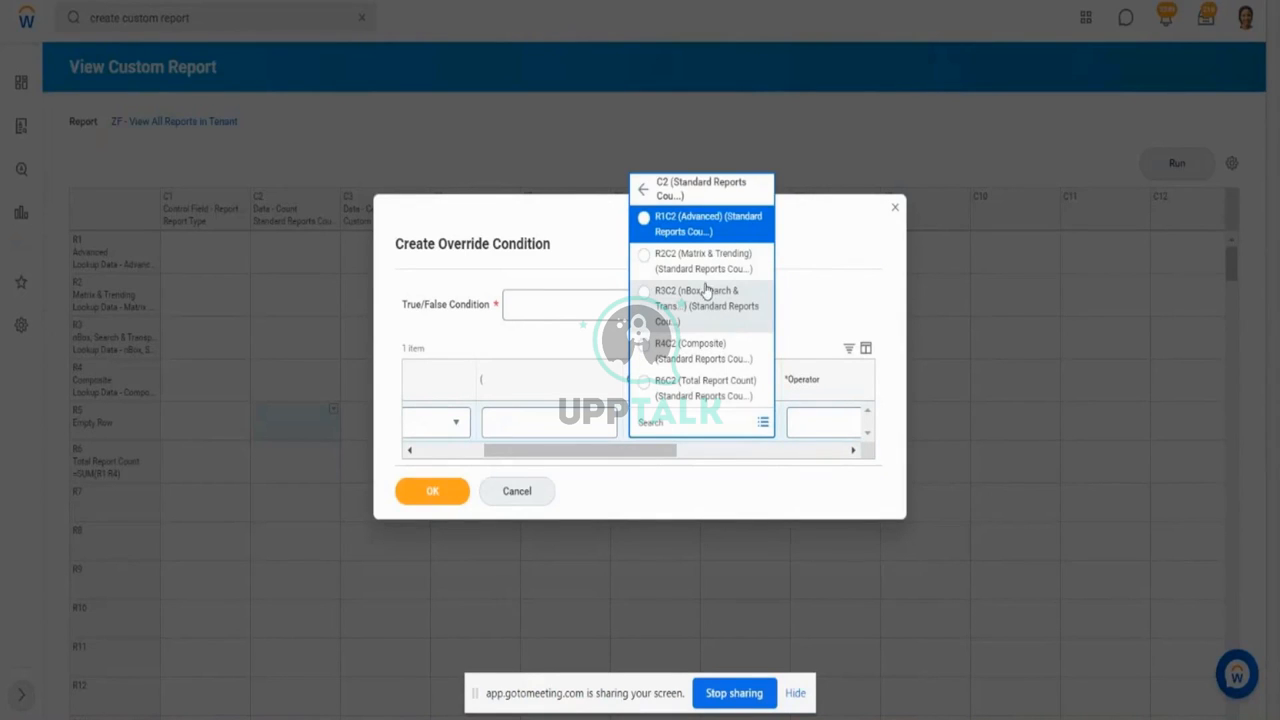
{"action": "left_click", "coordinate": [677, 352]}
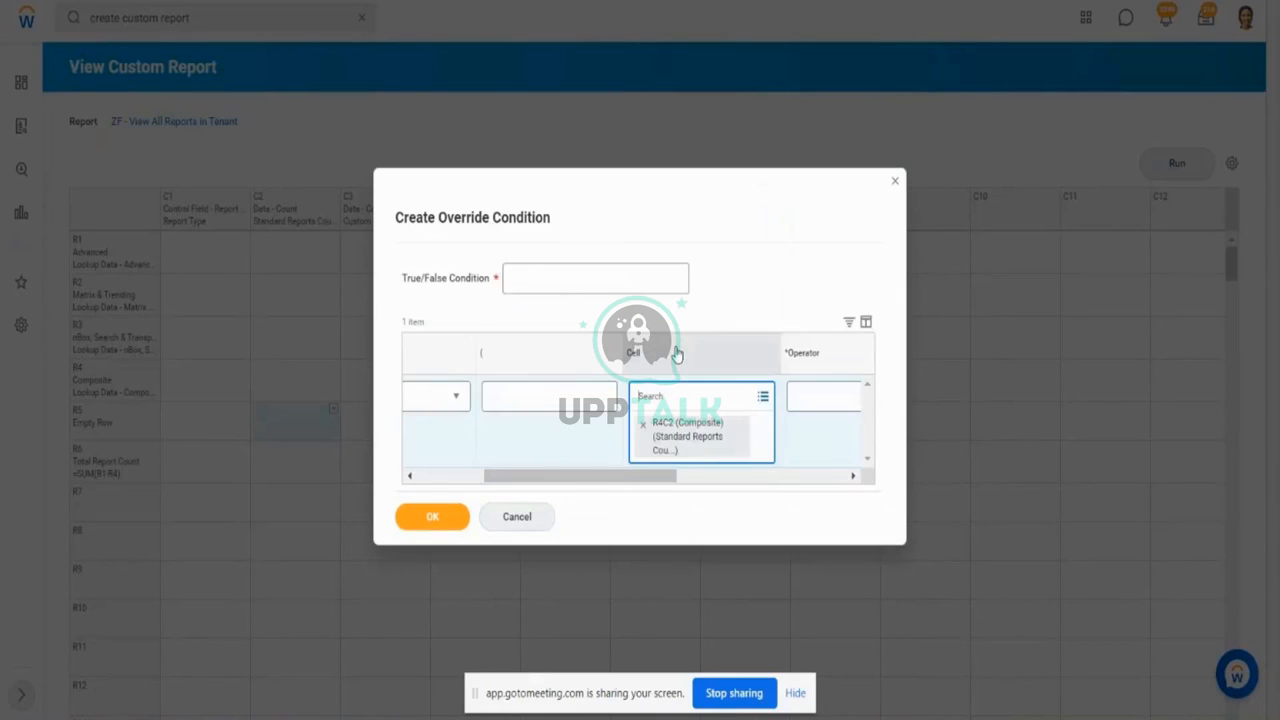
{"action": "left_click_drag", "start_coordinate": [667, 475], "coordinate": [748, 468]}
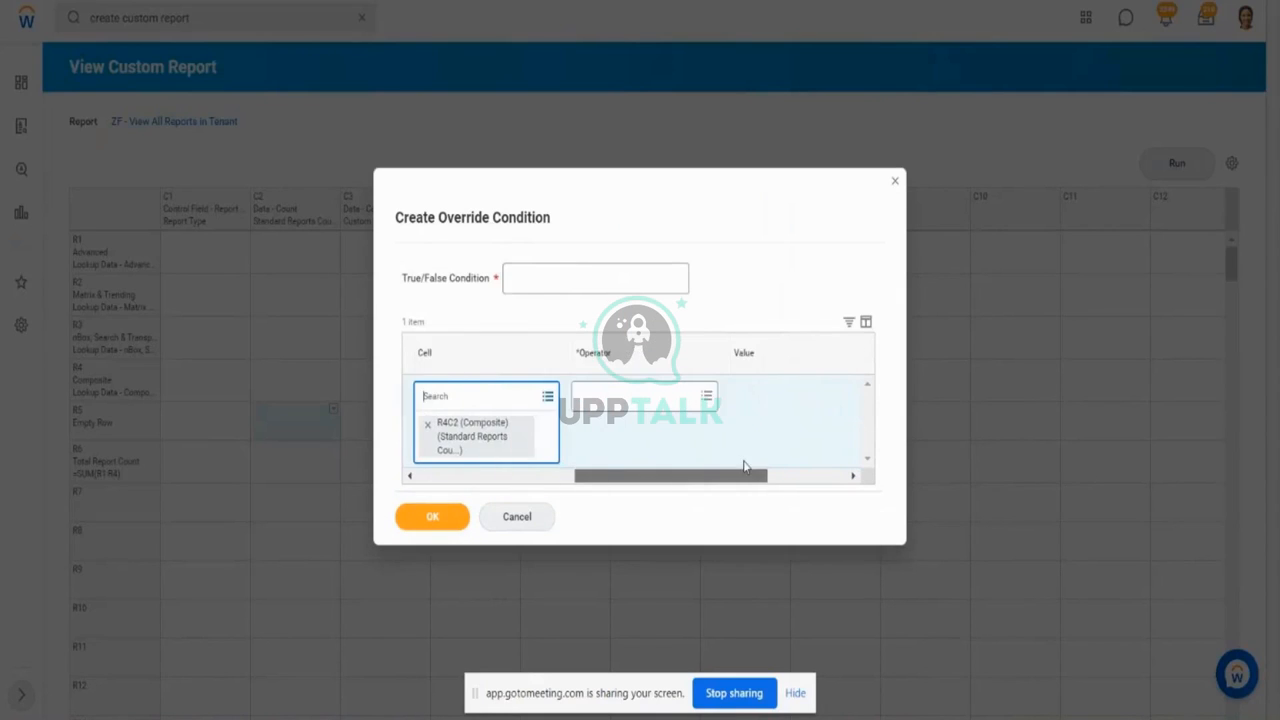
{"action": "left_click", "coordinate": [695, 396]}
{"action": "left_click", "coordinate": [693, 408]}
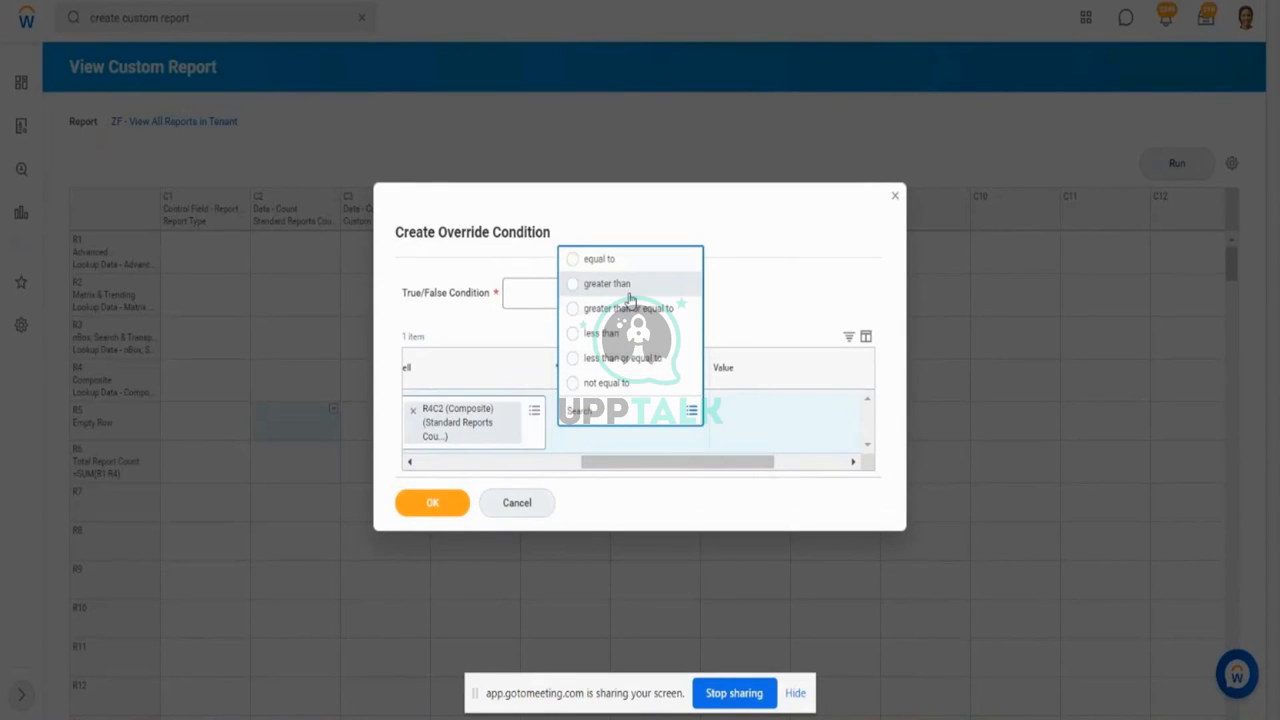
{"action": "left_click", "coordinate": [628, 285]}
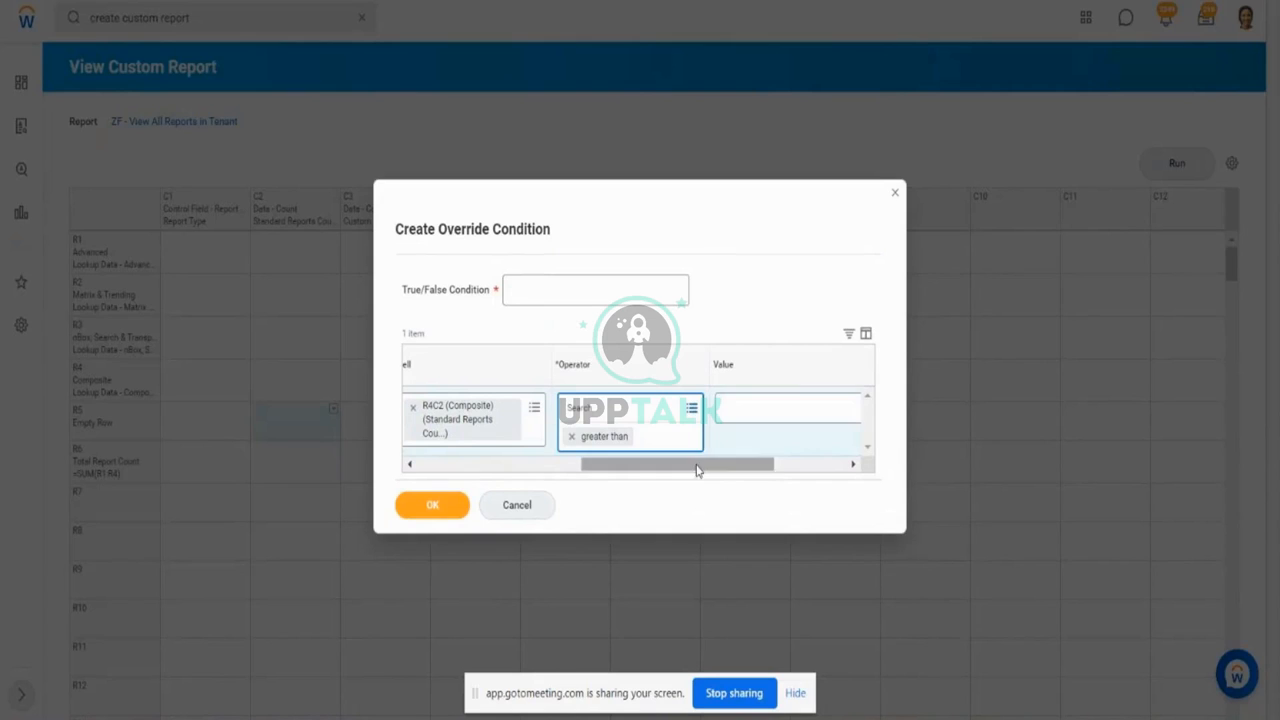
Step: Name the override condition "Composite Report Count is > than 0" and save it
{"action": "left_click_drag", "start_coordinate": [697, 470], "coordinate": [493, 461]}
{"action": "left_click", "coordinate": [568, 288]}
{"action": "type", "text": "Co"}
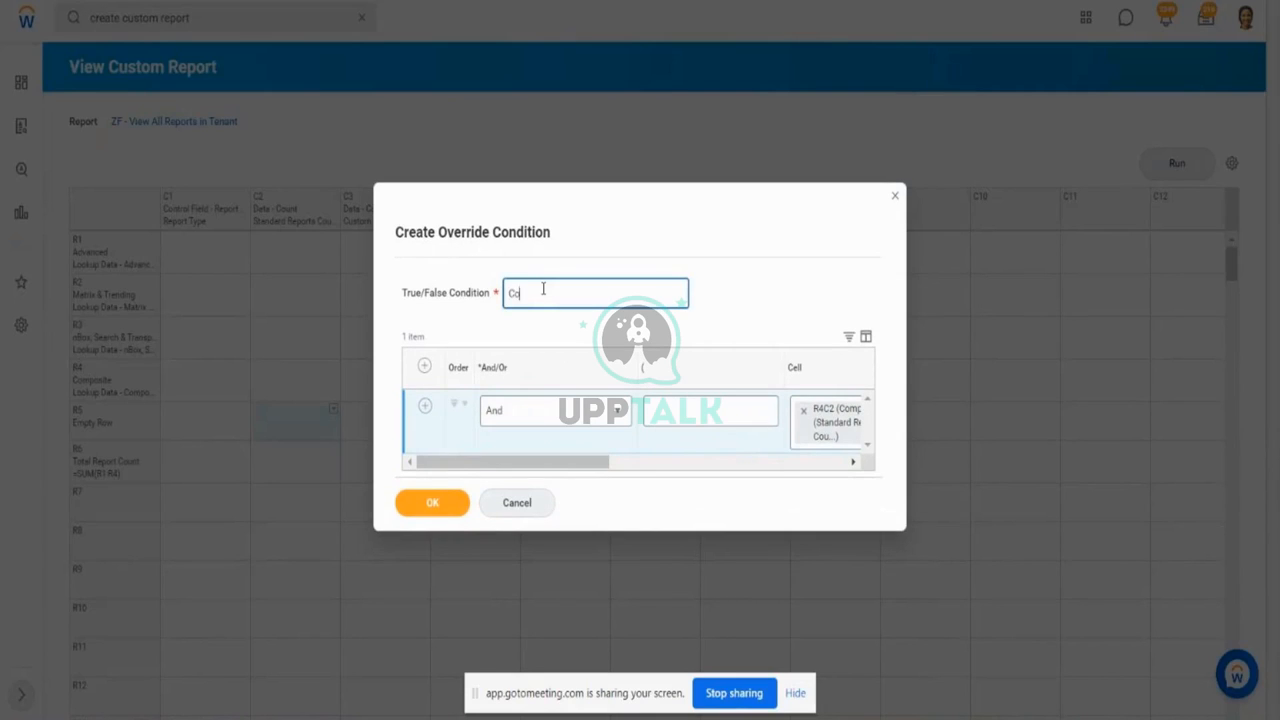
{"action": "type", "text": "mposite Report Count is > than ("}
{"action": "left_click", "coordinate": [437, 506]}
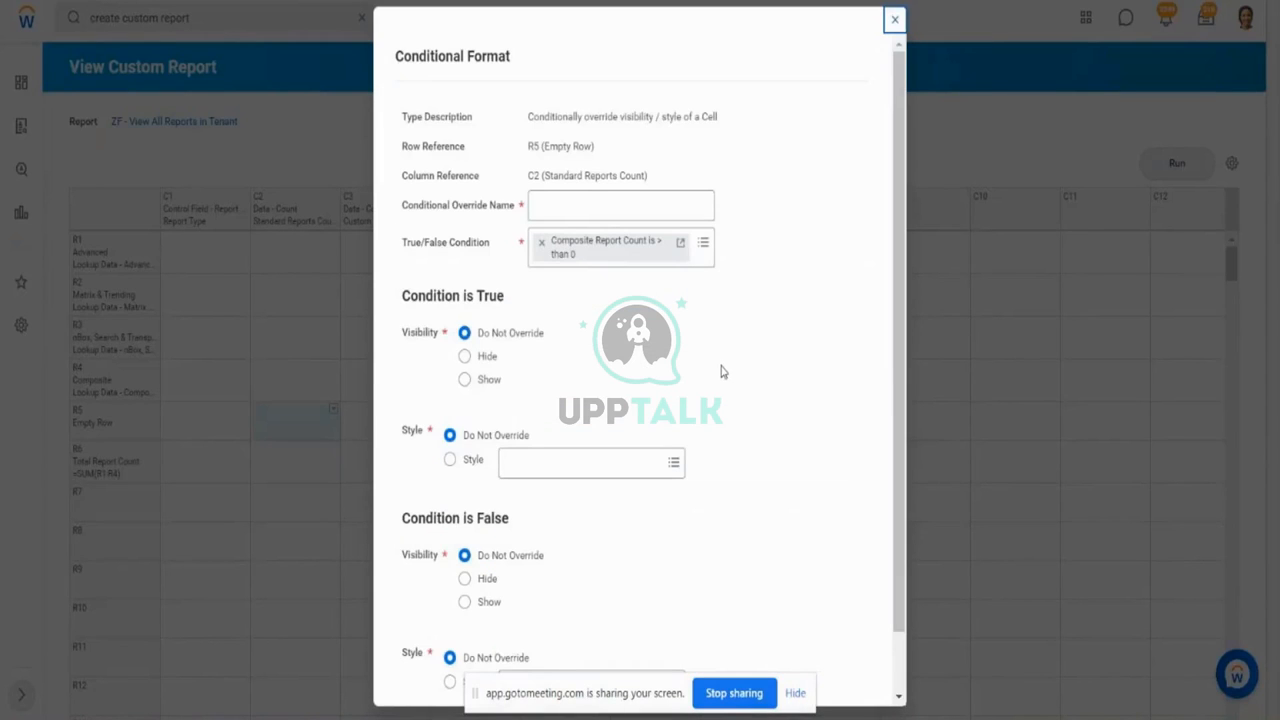
Step: Override the style with the Workday style Grey Bold Underline when the condition is true
{"action": "left_click_drag", "start_coordinate": [898, 371], "coordinate": [906, 450]}
{"action": "left_click", "coordinate": [582, 400]}
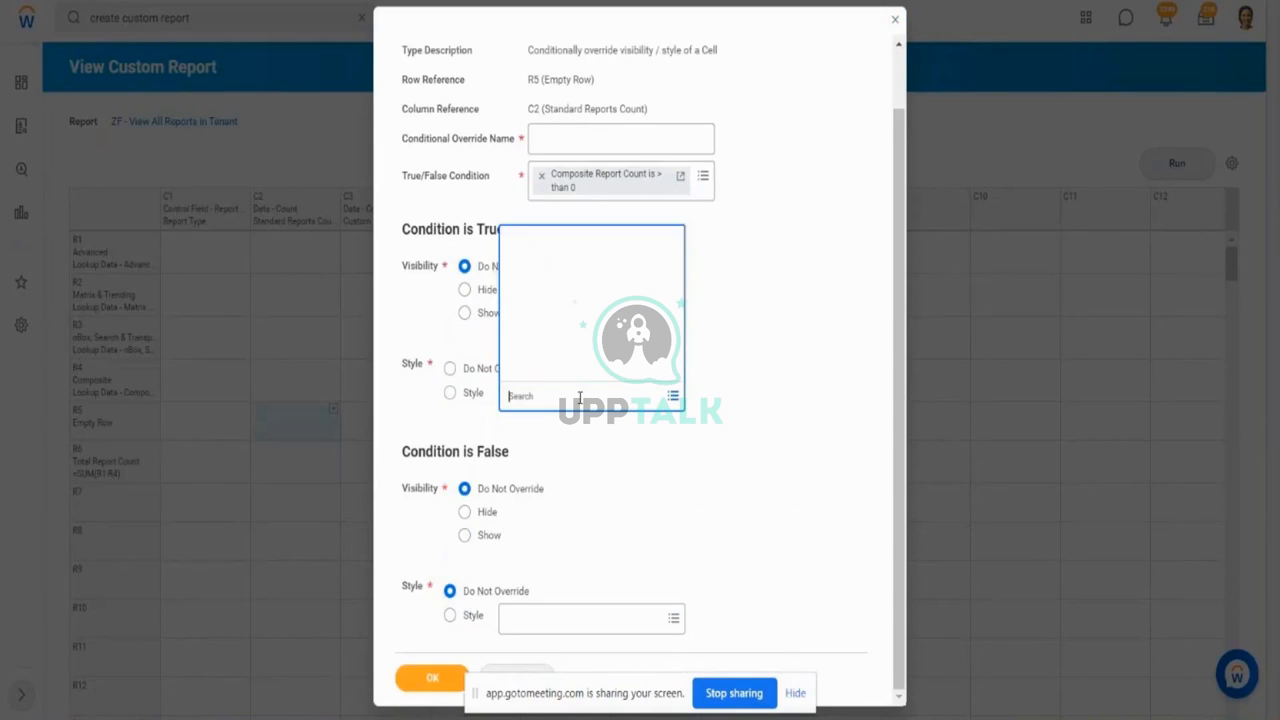
{"action": "left_click", "coordinate": [580, 323]}
{"action": "left_click_drag", "start_coordinate": [678, 139], "coordinate": [682, 295]}
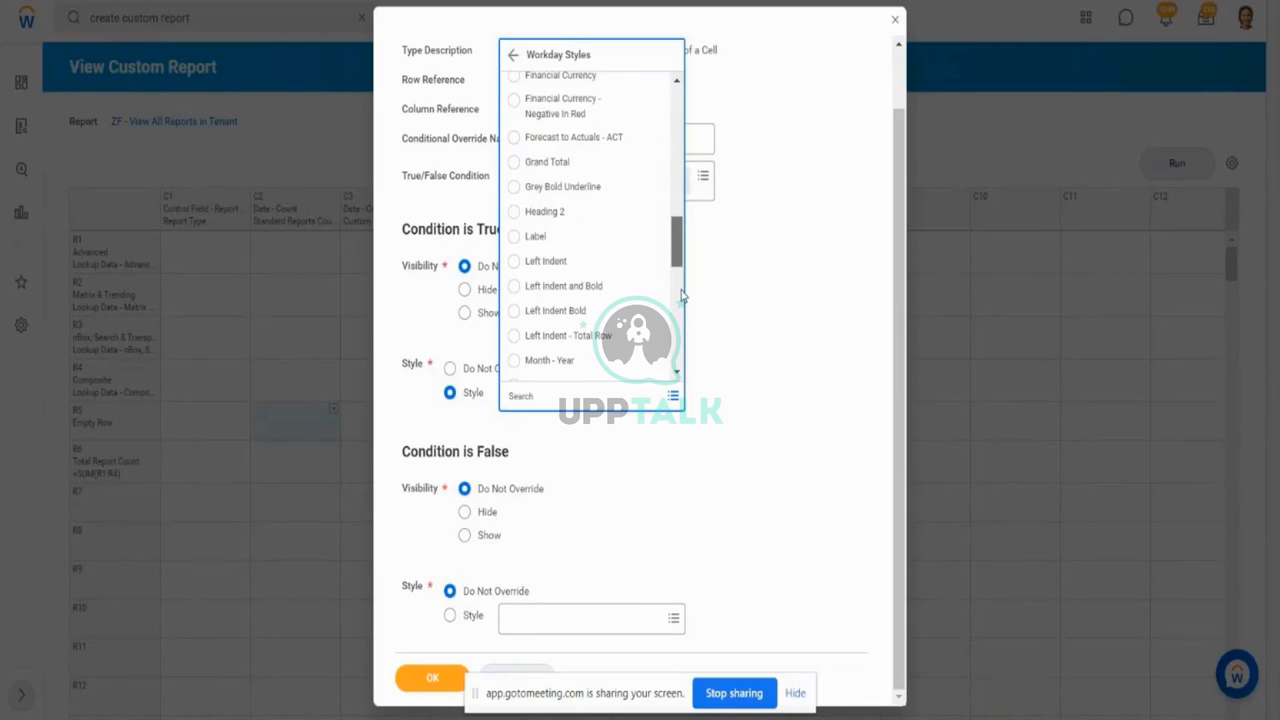
{"action": "left_click", "coordinate": [577, 200]}
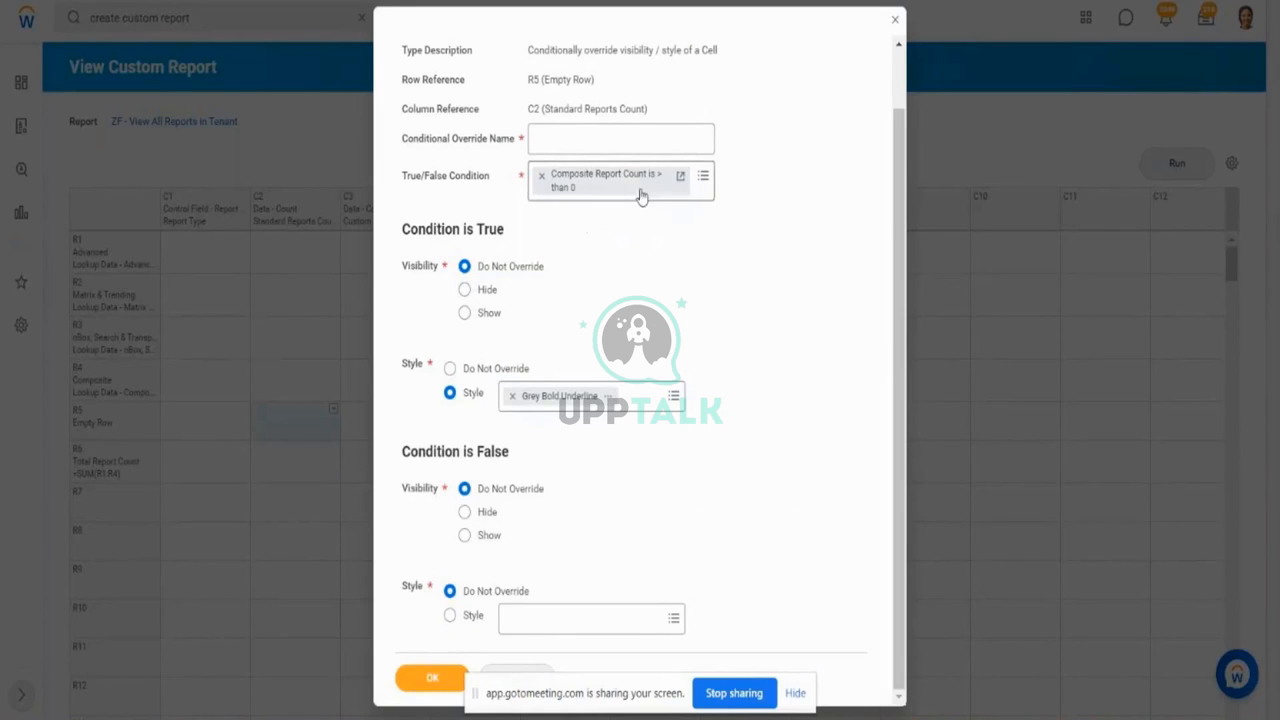
Step: Name the conditional override "Comp Report count is > 0" and review the visibility and style settings for the true condition
{"action": "left_click", "coordinate": [574, 140]}
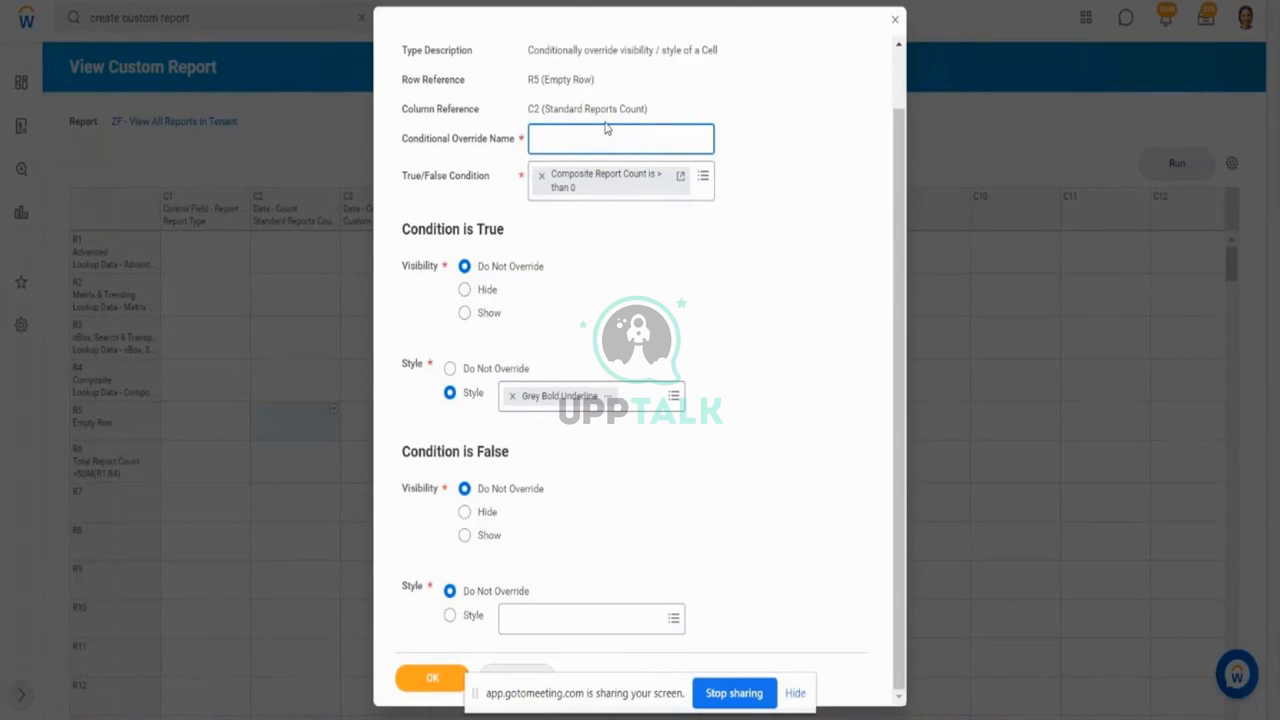
{"action": "type", "text": "Comp Report count is > 0"}
{"action": "left_click_drag", "start_coordinate": [416, 266], "coordinate": [438, 266]}
{"action": "left_click_drag", "start_coordinate": [544, 268], "coordinate": [496, 268]}
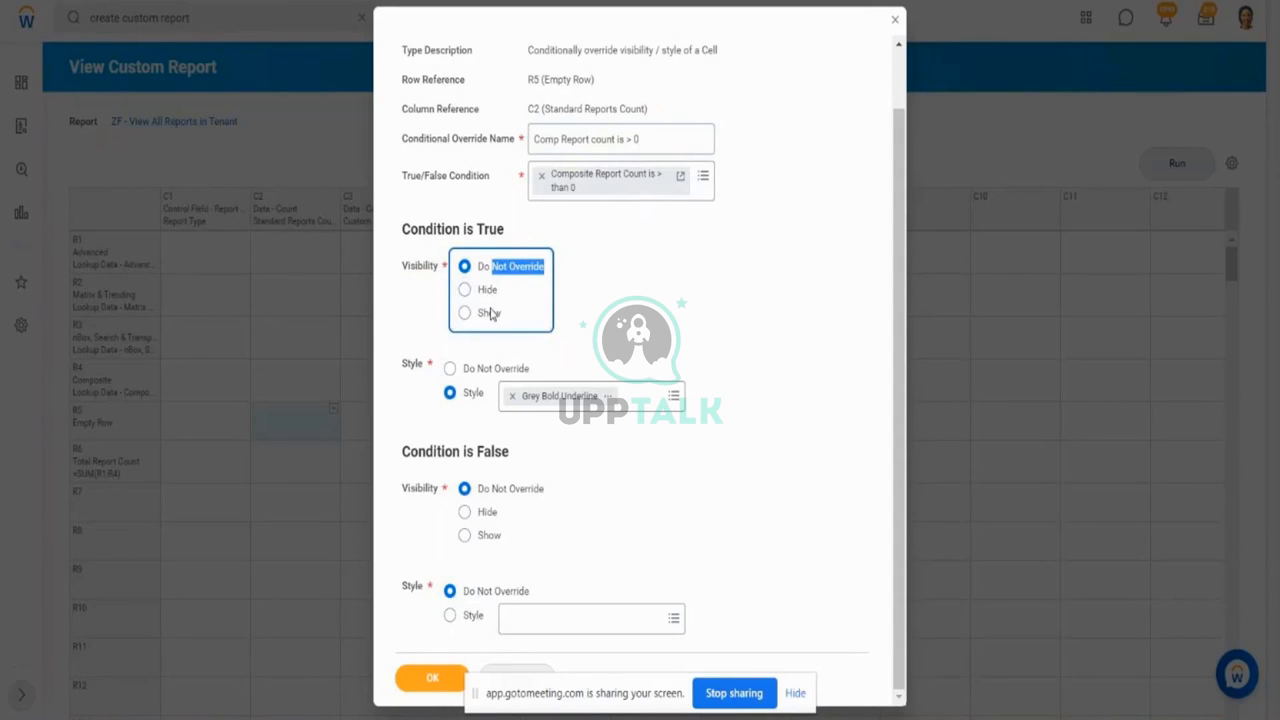
{"action": "left_click", "coordinate": [407, 368]}
{"action": "left_click_drag", "start_coordinate": [405, 367], "coordinate": [427, 362]}
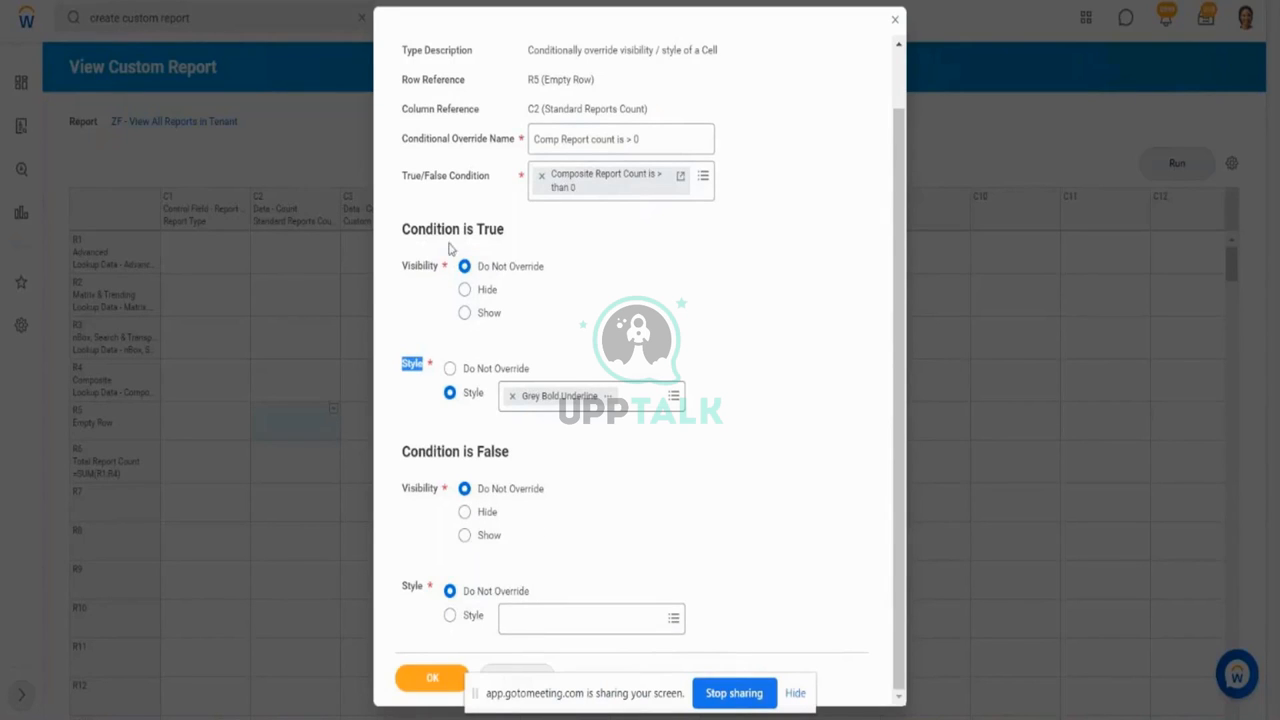
{"action": "left_click_drag", "start_coordinate": [424, 231], "coordinate": [463, 234]}
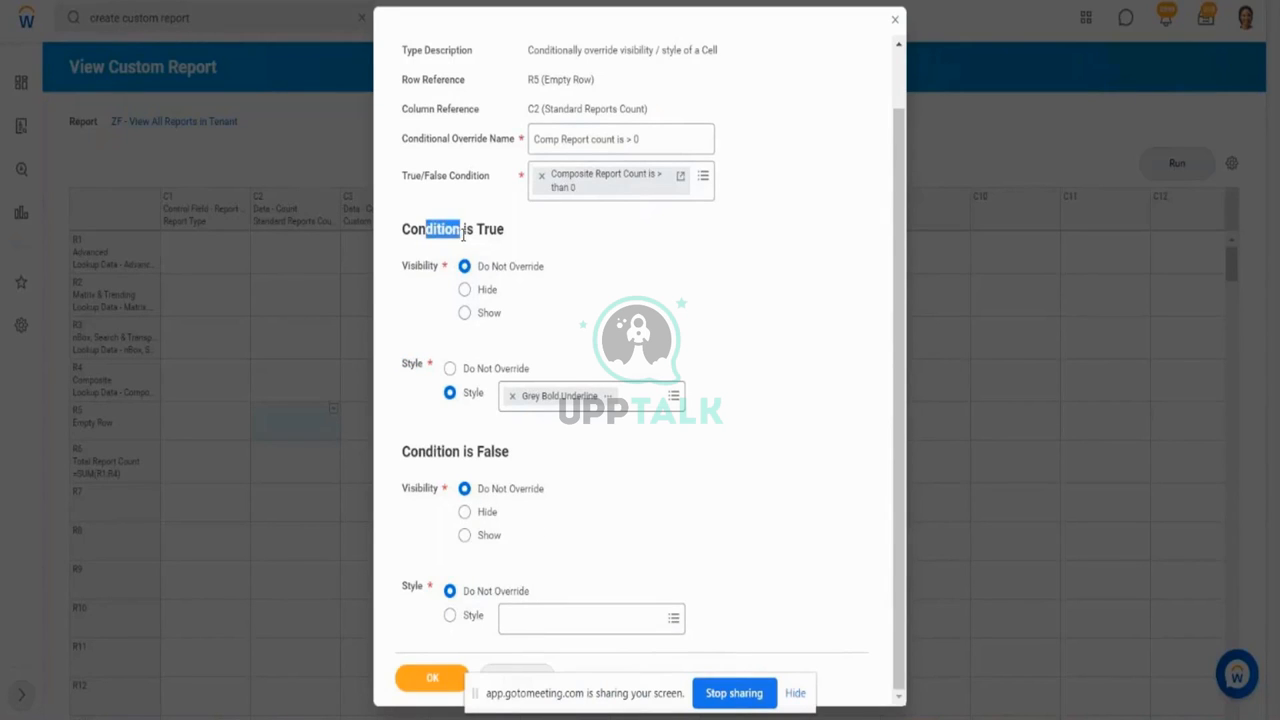
Step: Check the style choices for the false condition, keep Do Not Override, and save the conditional format
{"action": "left_click", "coordinate": [518, 619]}
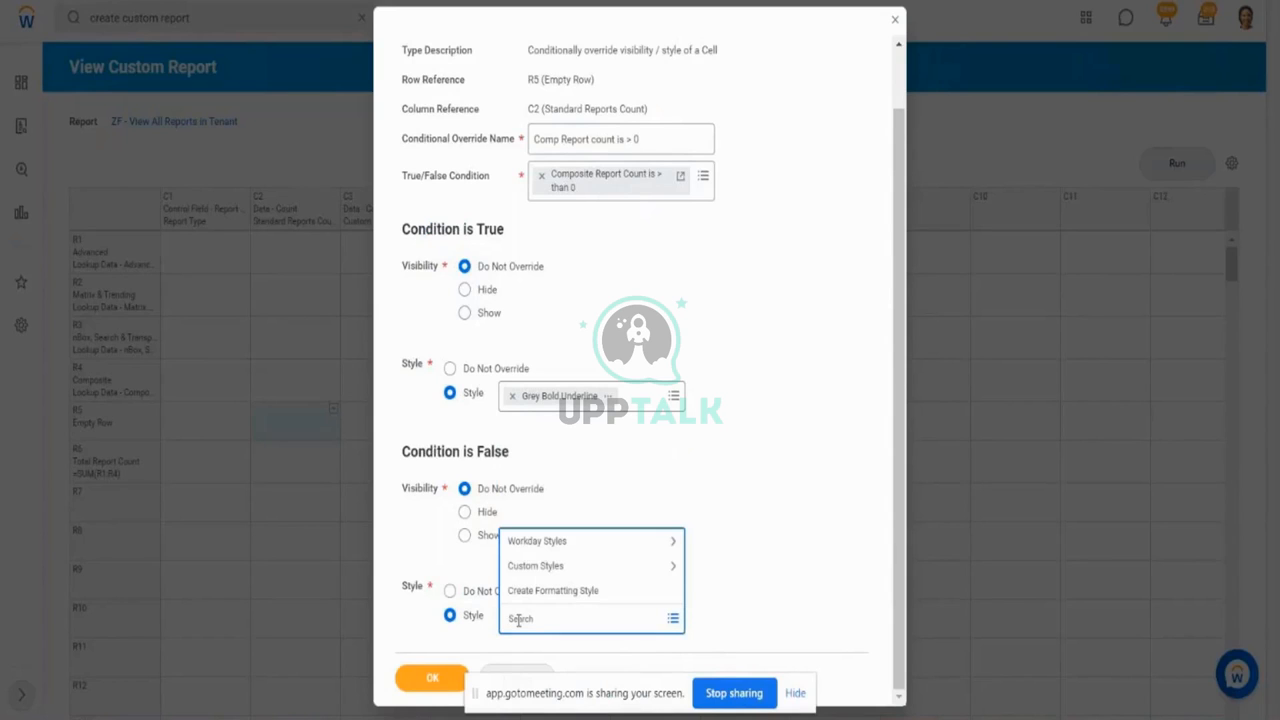
{"action": "left_click", "coordinate": [463, 591]}
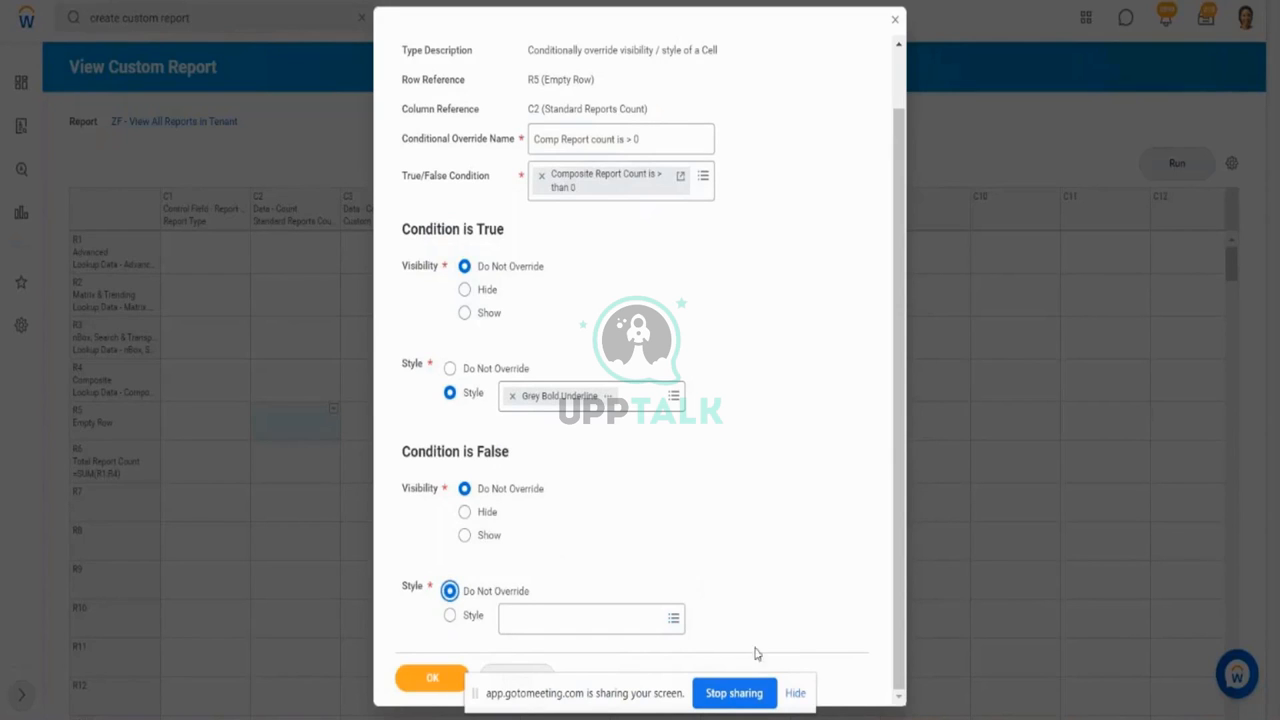
{"action": "left_click", "coordinate": [431, 679]}
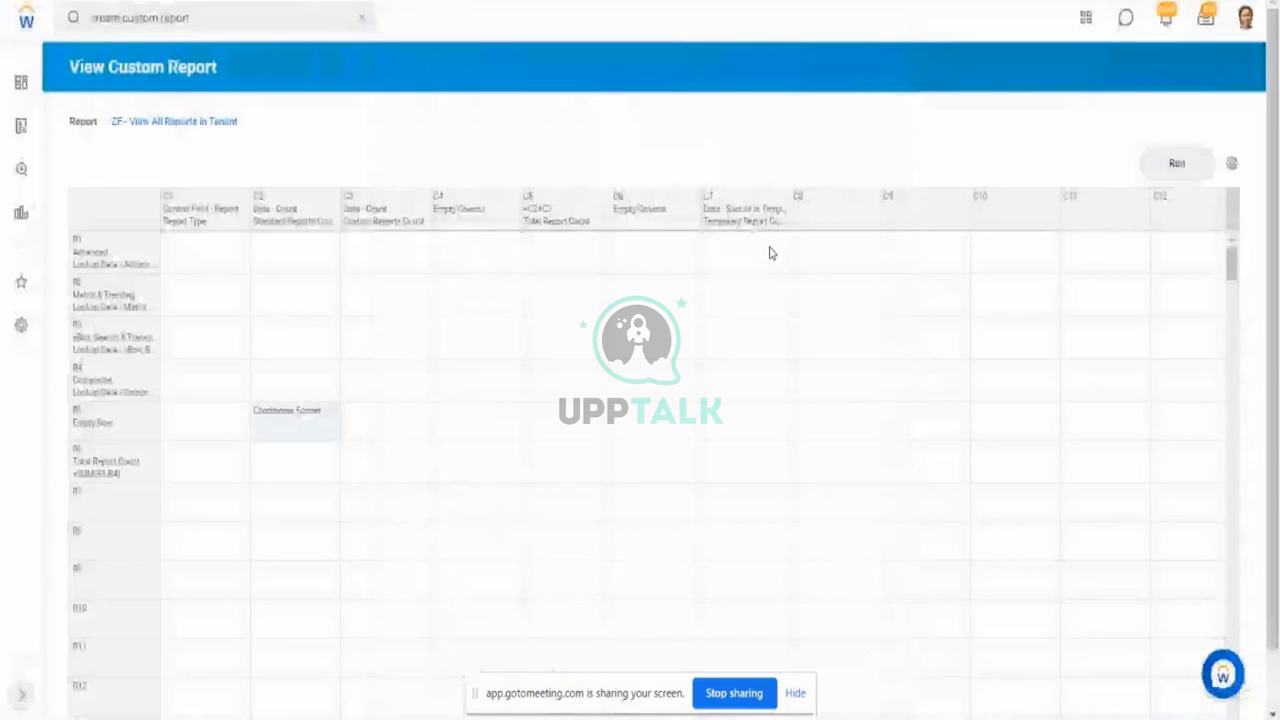
Step: Run the report and compare its output with the earlier results in the other window
{"action": "left_click", "coordinate": [1185, 170]}
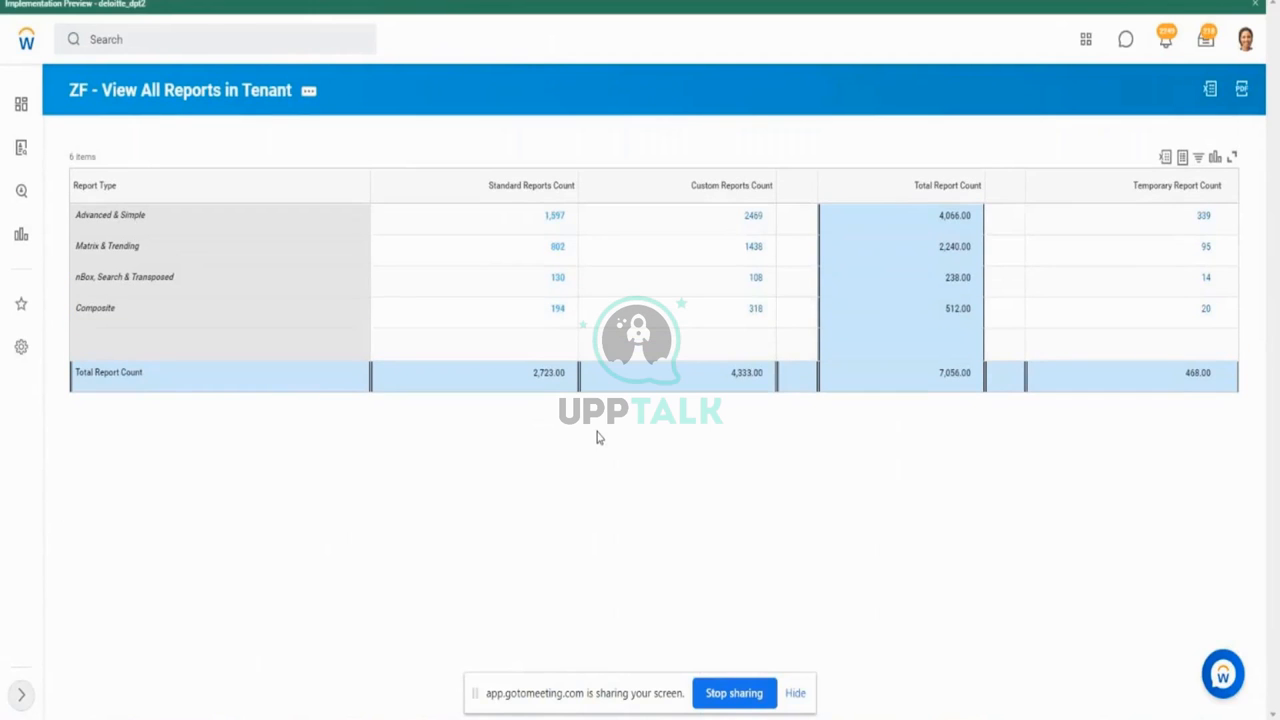
{"action": "key", "text": "alt+Tab"}
{"action": "key", "text": "alt+Tab"}
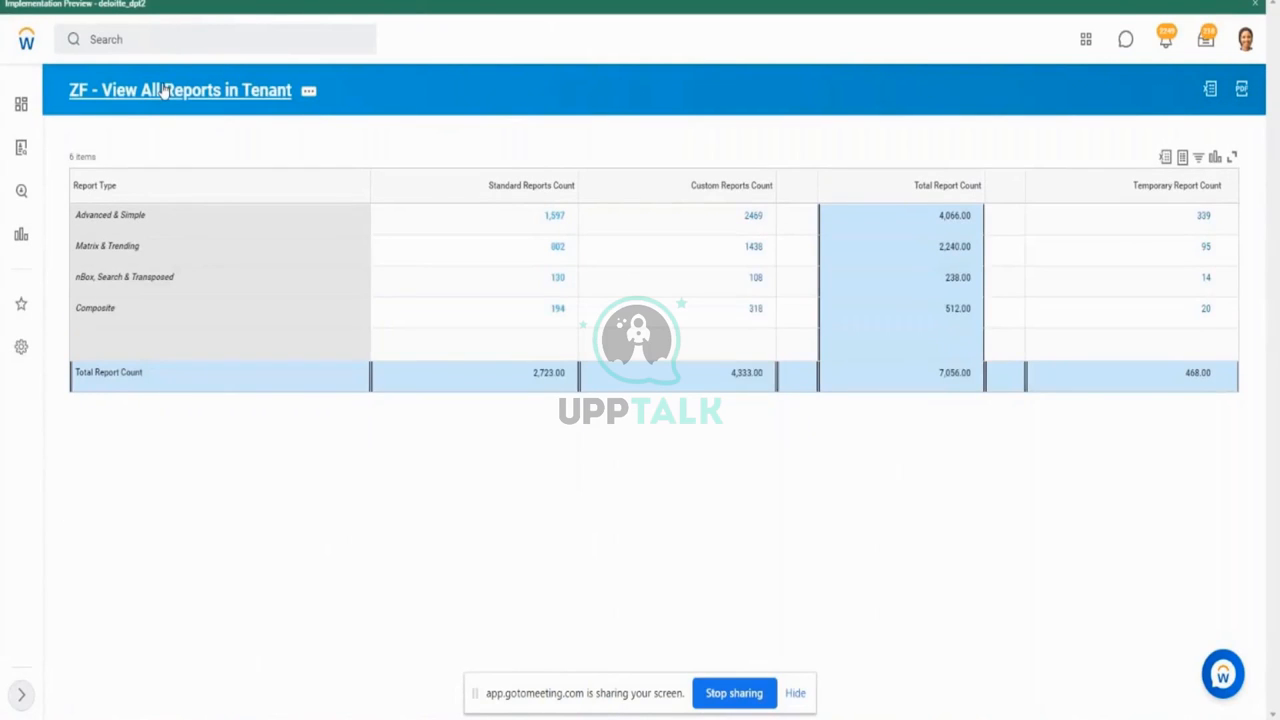
Step: Open the report layout in the second window and bring up the conditional format of cell R5C2 for editing
{"action": "left_click", "coordinate": [457, 246]}
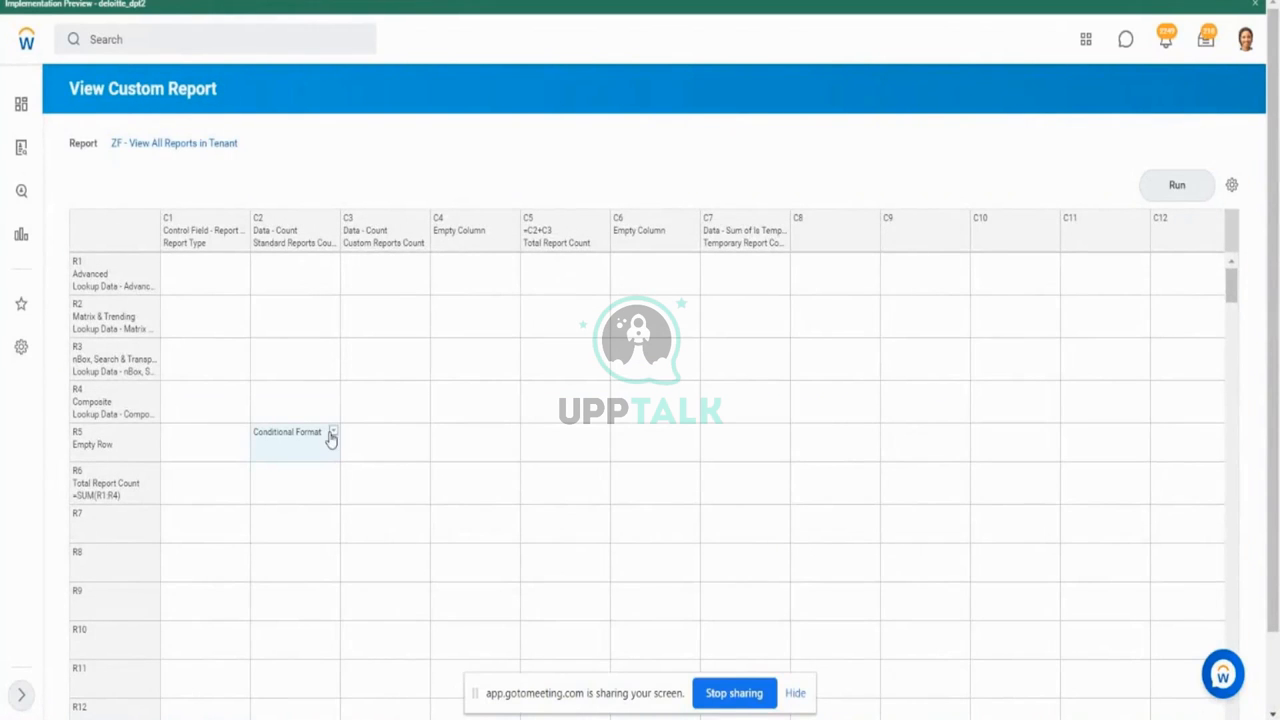
{"action": "left_click", "coordinate": [332, 435]}
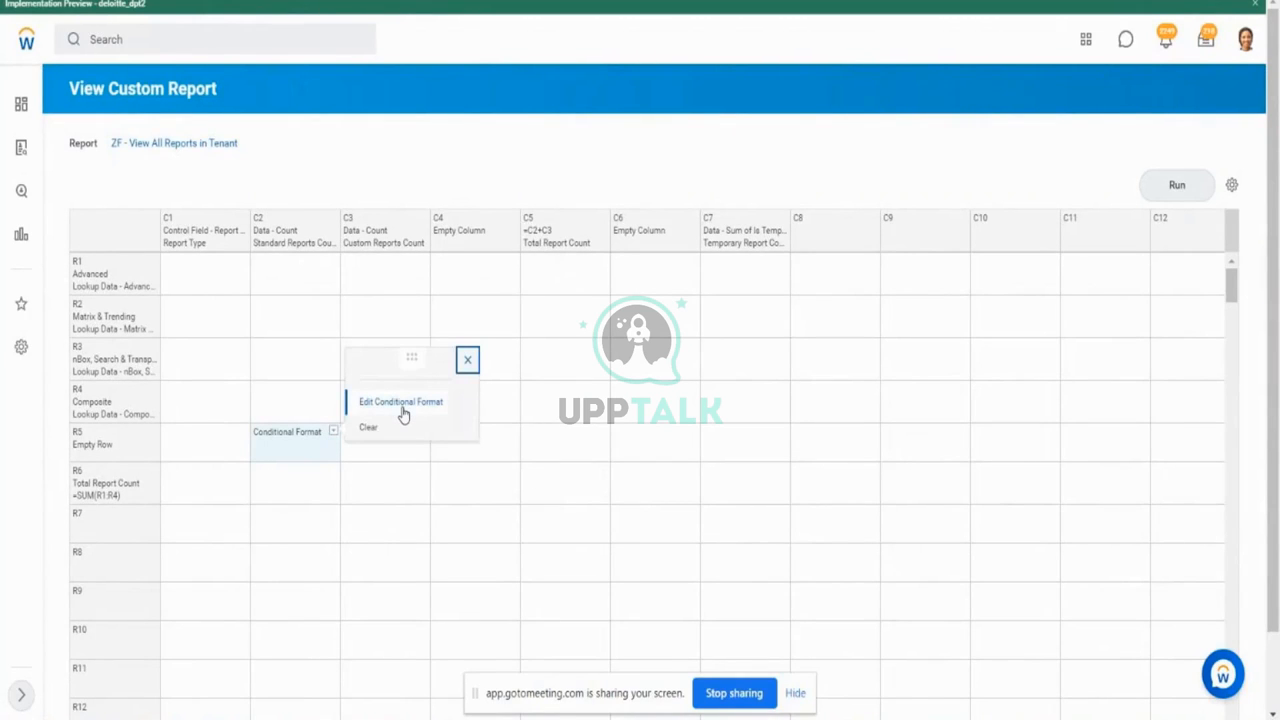
{"action": "left_click", "coordinate": [403, 414]}
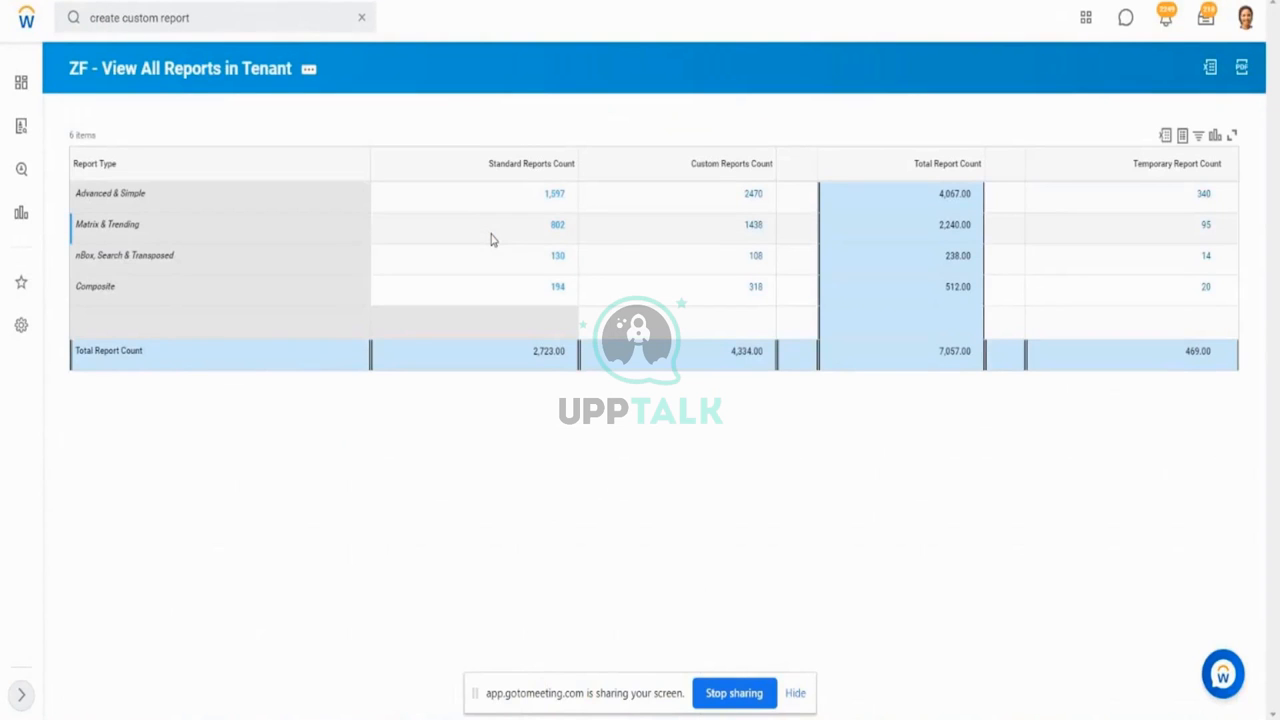
{"action": "key", "text": "alt+Tab"}
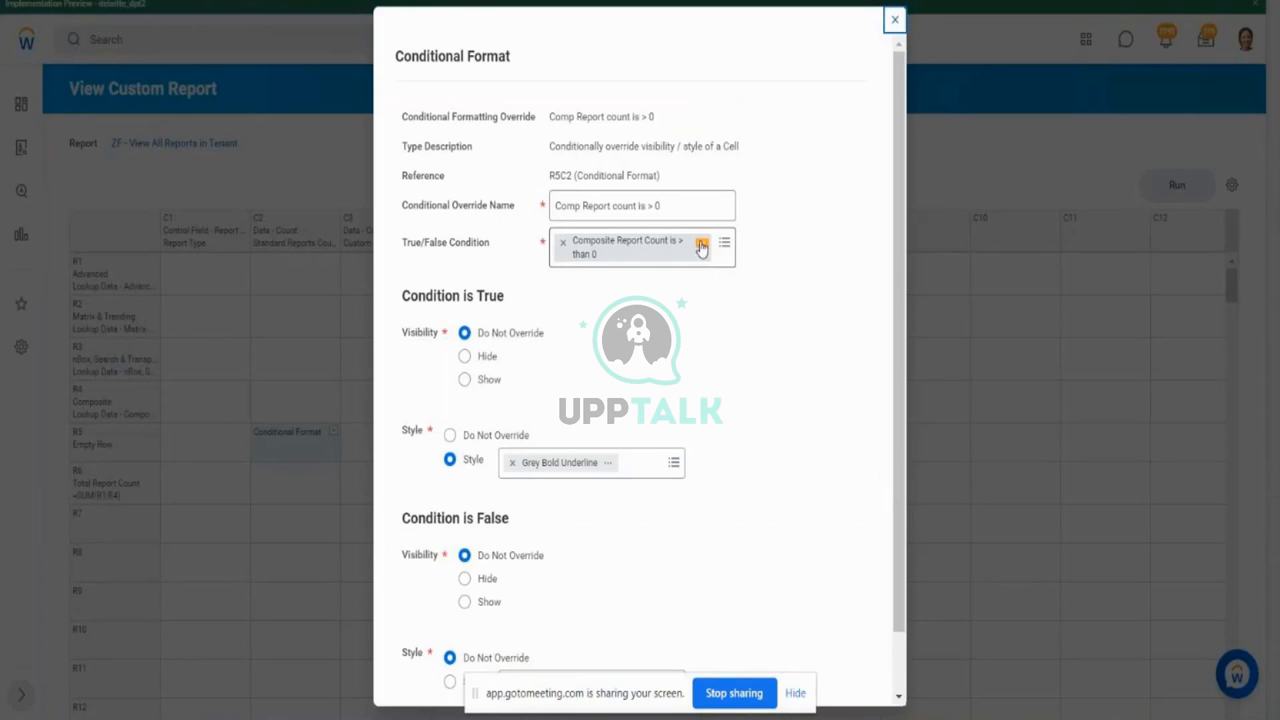
Step: Review the override condition's cell, operator and value, and compare its cell reference with the Composite row in the layout
{"action": "left_click", "coordinate": [701, 245]}
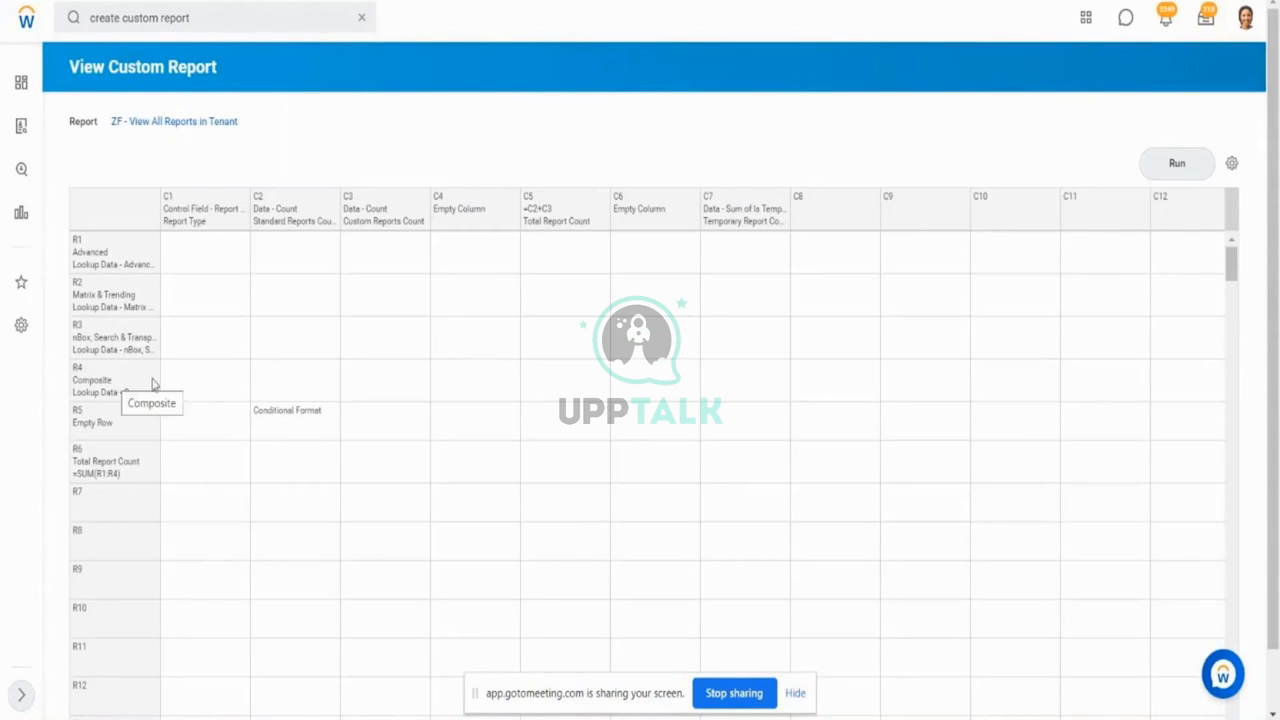
{"action": "left_click", "coordinate": [281, 381]}
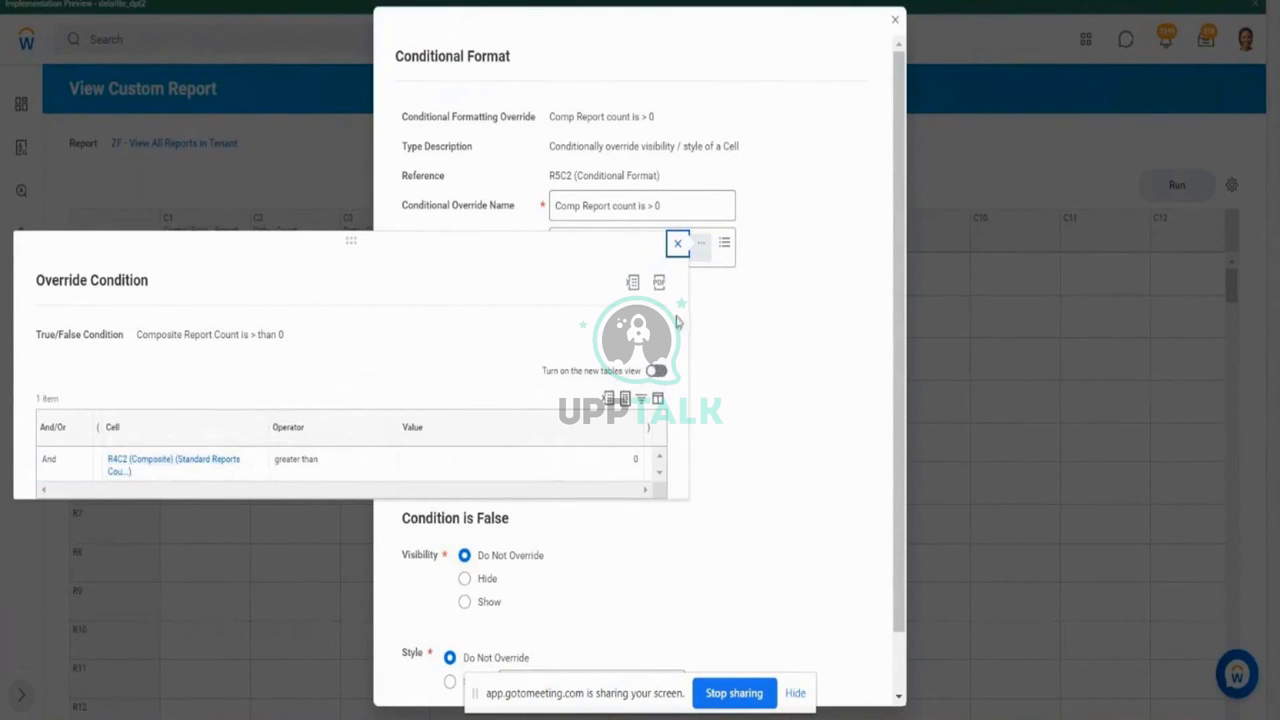
{"action": "double_click", "coordinate": [766, 310]}
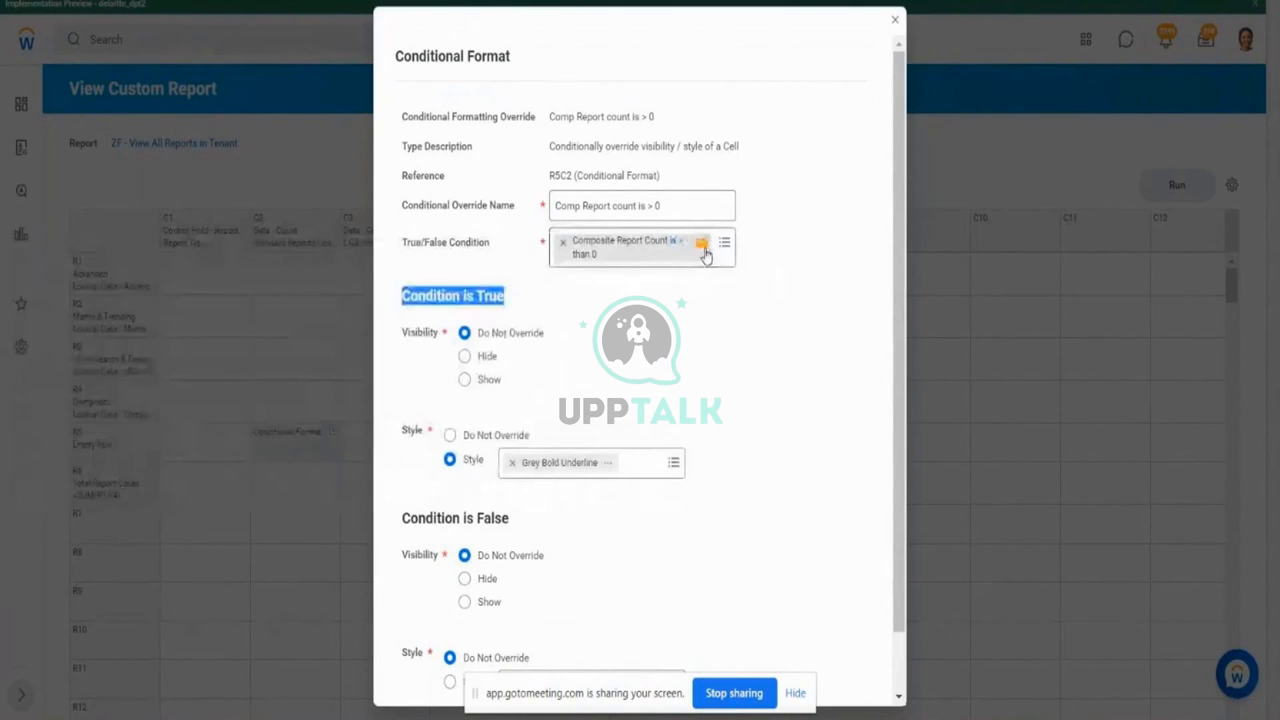
{"action": "left_click", "coordinate": [704, 250]}
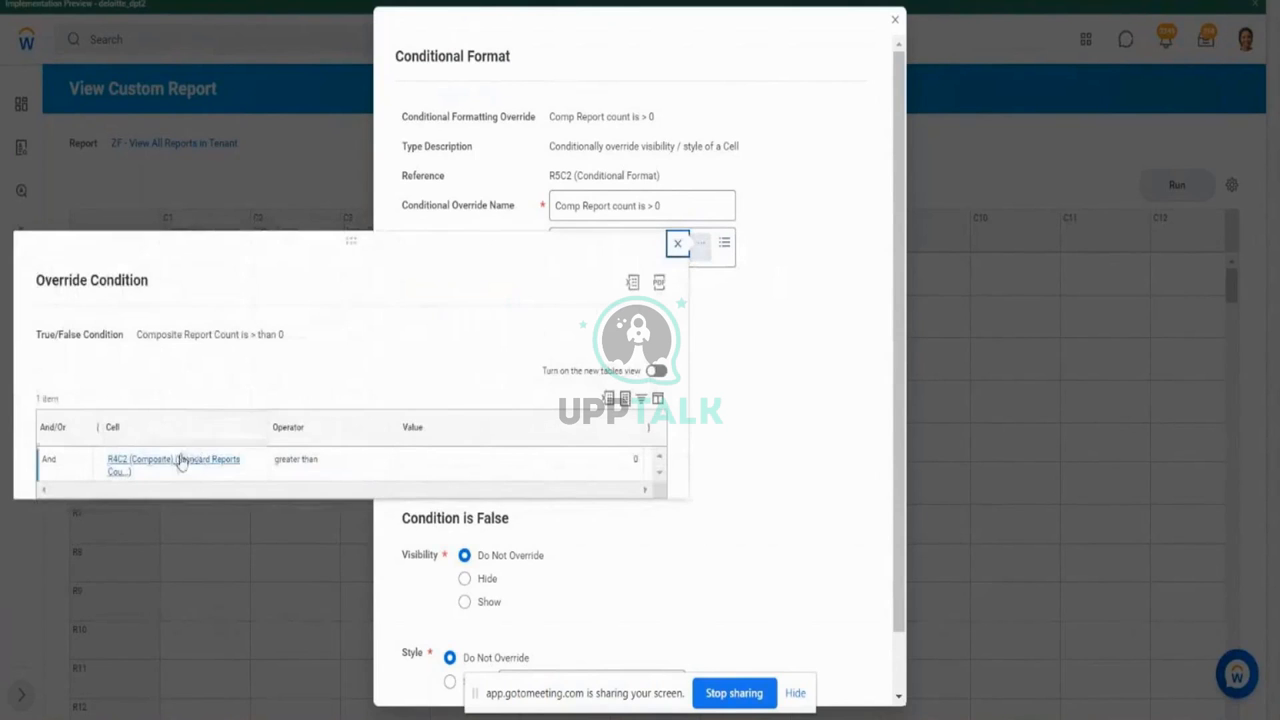
{"action": "left_click", "coordinate": [723, 323]}
Step: Clear the true/false condition of the R5C2 conditional format, try to create a new override condition by column, and close the format
{"action": "left_click", "coordinate": [558, 243]}
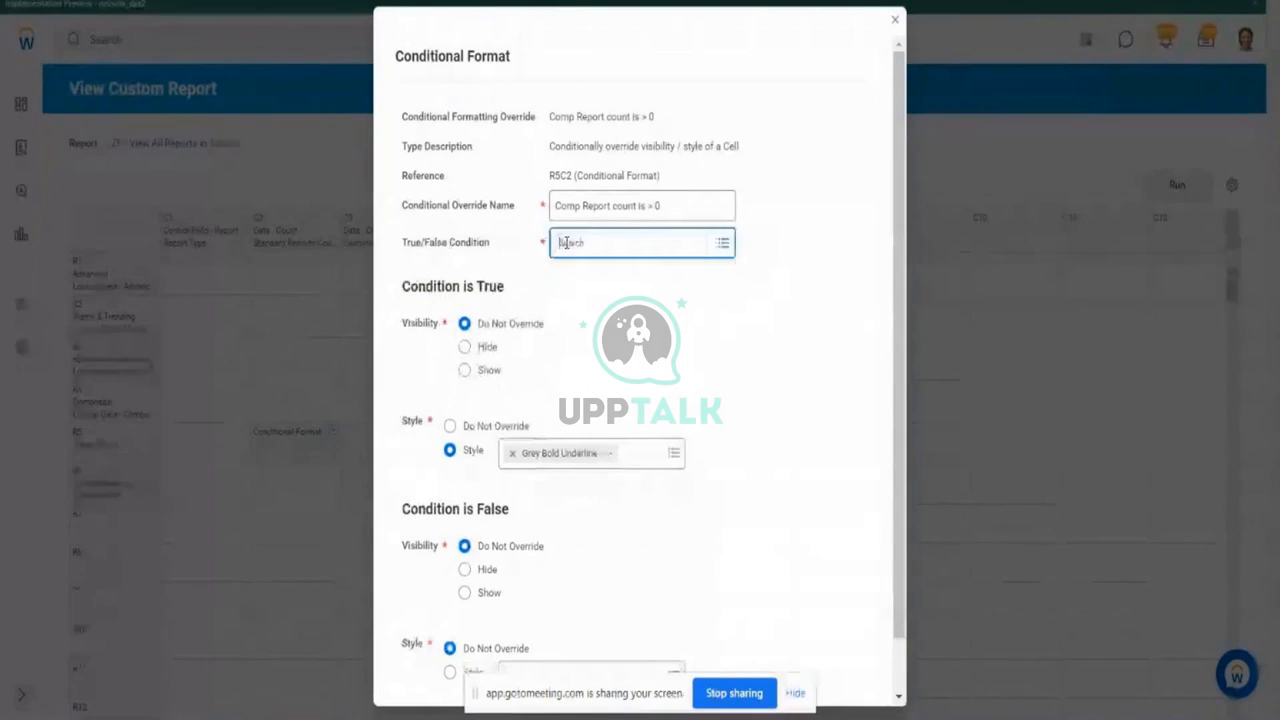
{"action": "left_click", "coordinate": [563, 243]}
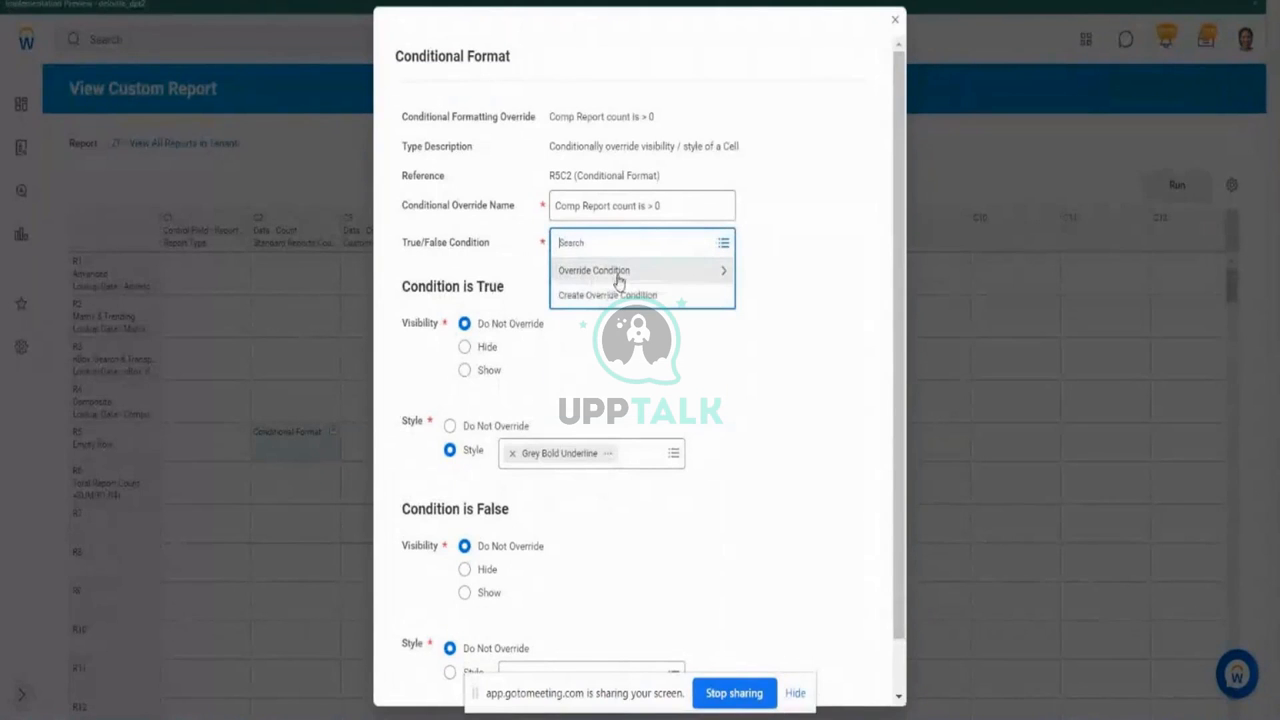
{"action": "left_click", "coordinate": [626, 295]}
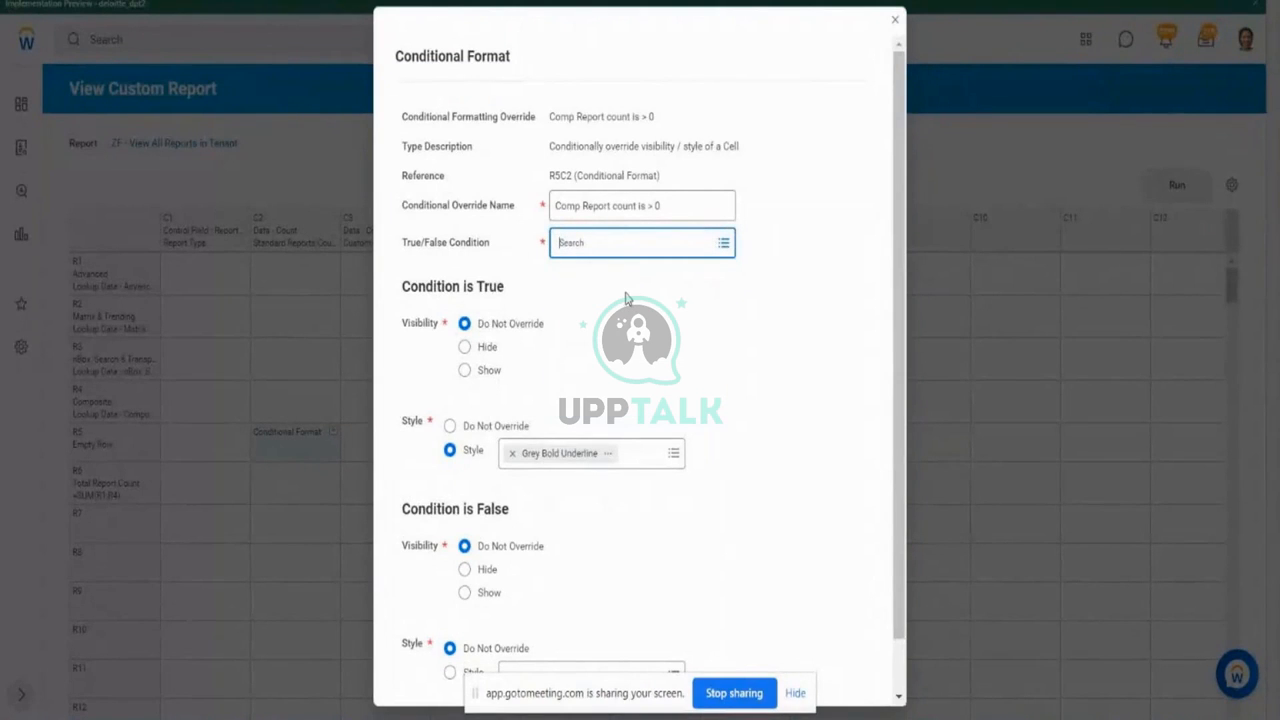
{"action": "left_click_drag", "start_coordinate": [500, 457], "coordinate": [642, 457]}
{"action": "left_click", "coordinate": [575, 420]}
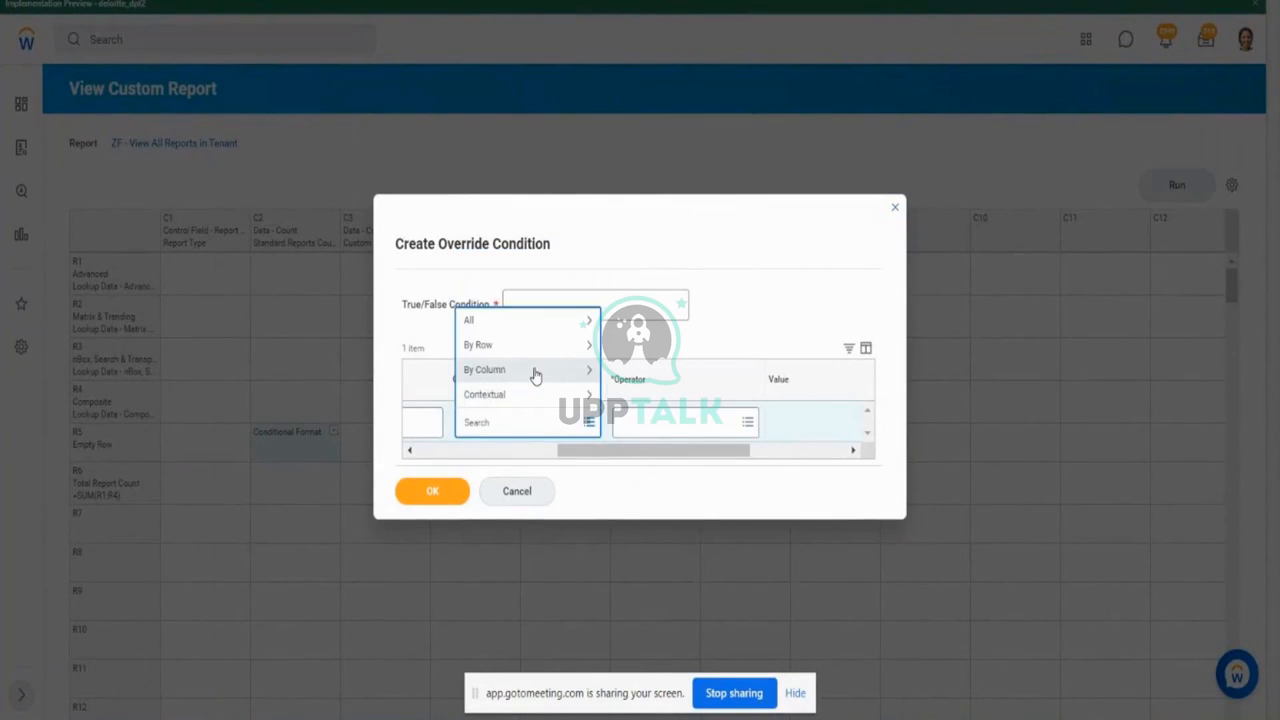
{"action": "left_click", "coordinate": [894, 212]}
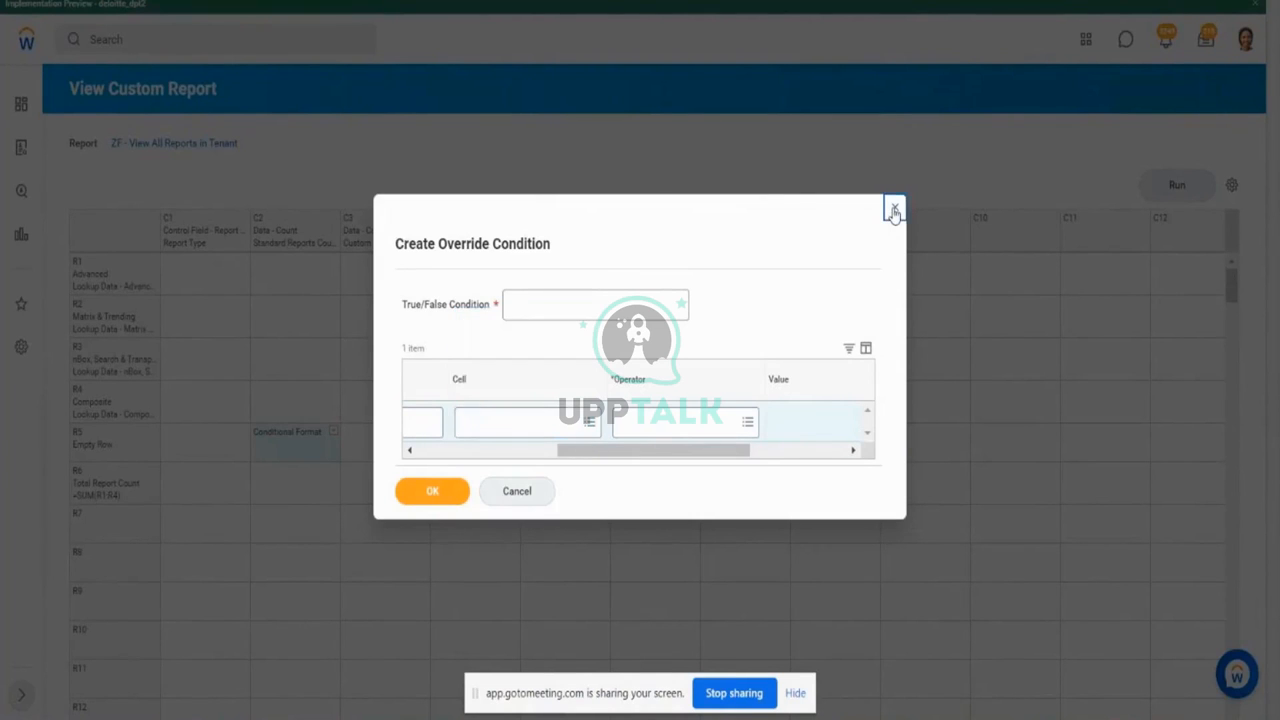
{"action": "left_click", "coordinate": [894, 212]}
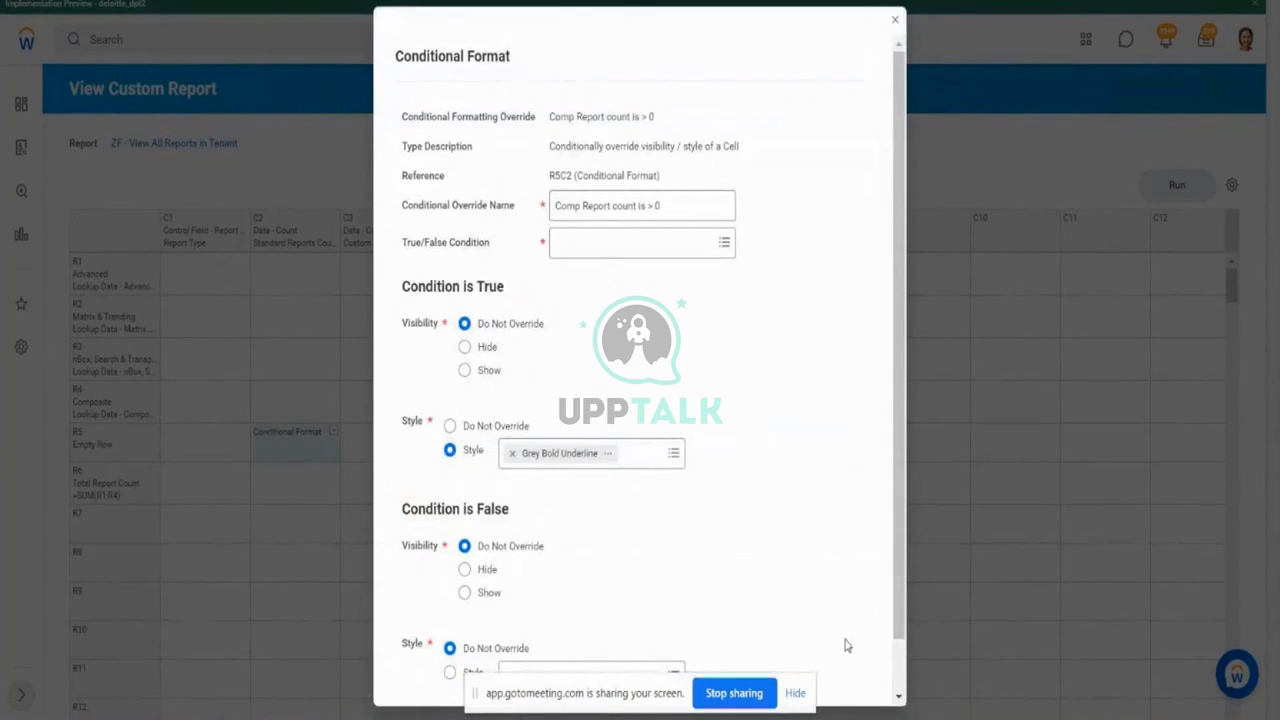
{"action": "scroll", "coordinate": [903, 678], "scroll_direction": "down", "scroll_amount": 2}
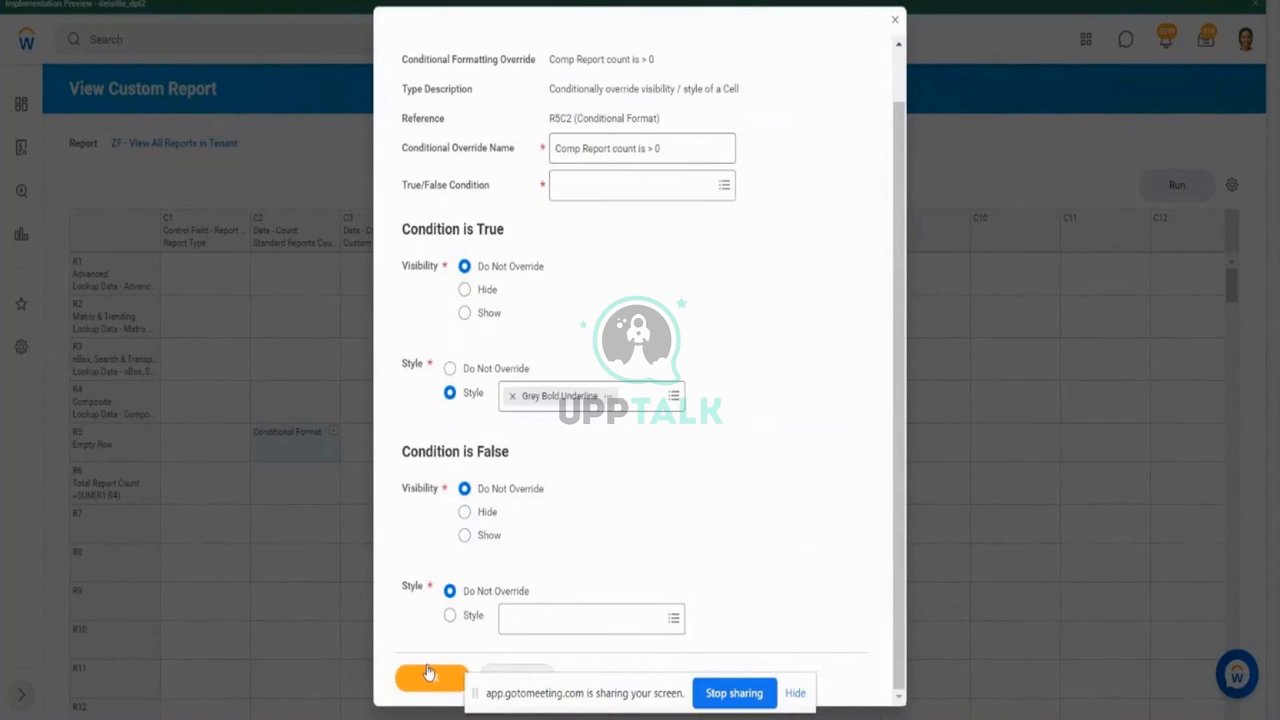
{"action": "left_click", "coordinate": [434, 679]}
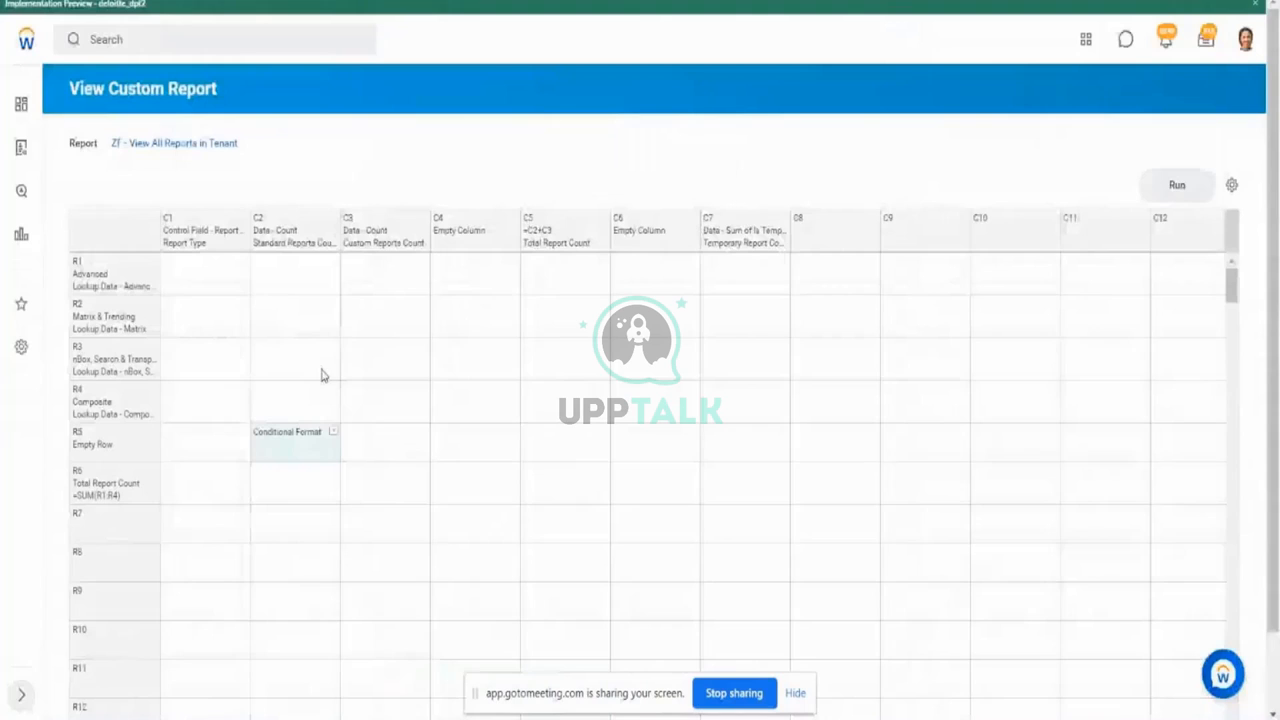
Step: Start defining a conditional format for cell R4C2, the Composite row's Standard Reports Count
{"action": "left_click", "coordinate": [332, 392]}
{"action": "mouse_move", "coordinate": [405, 343]}
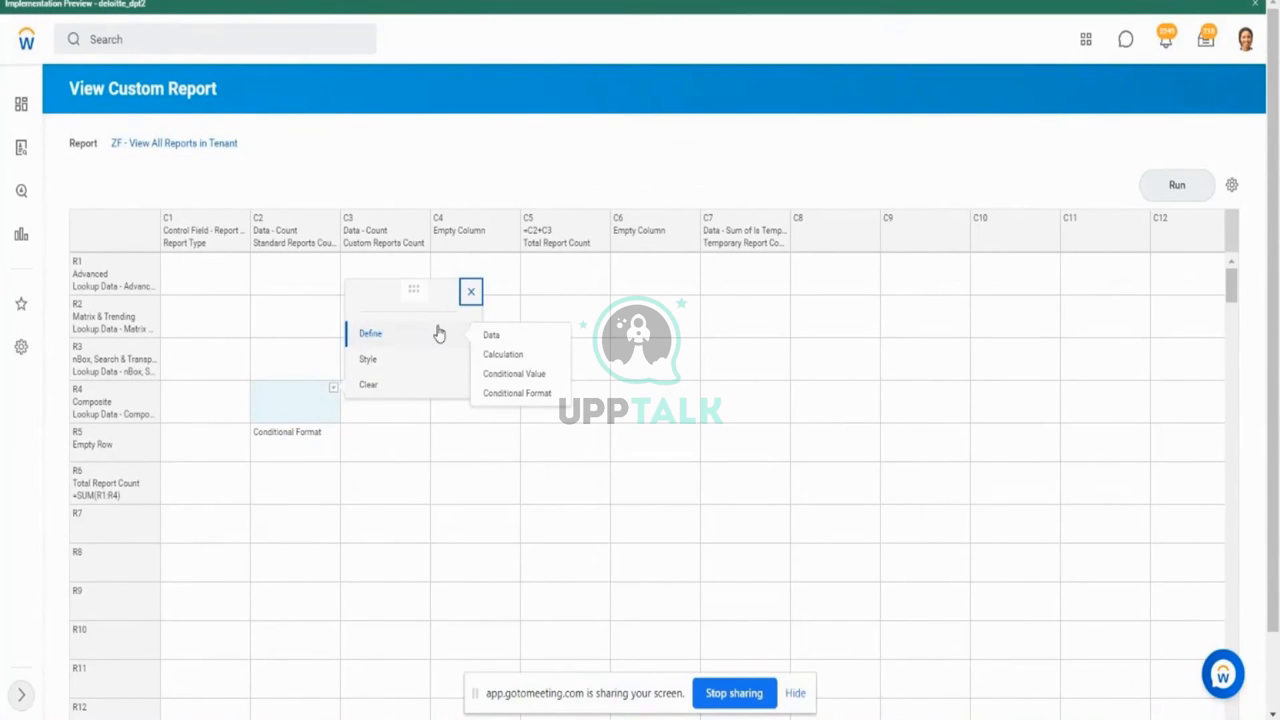
{"action": "left_click", "coordinate": [293, 458]}
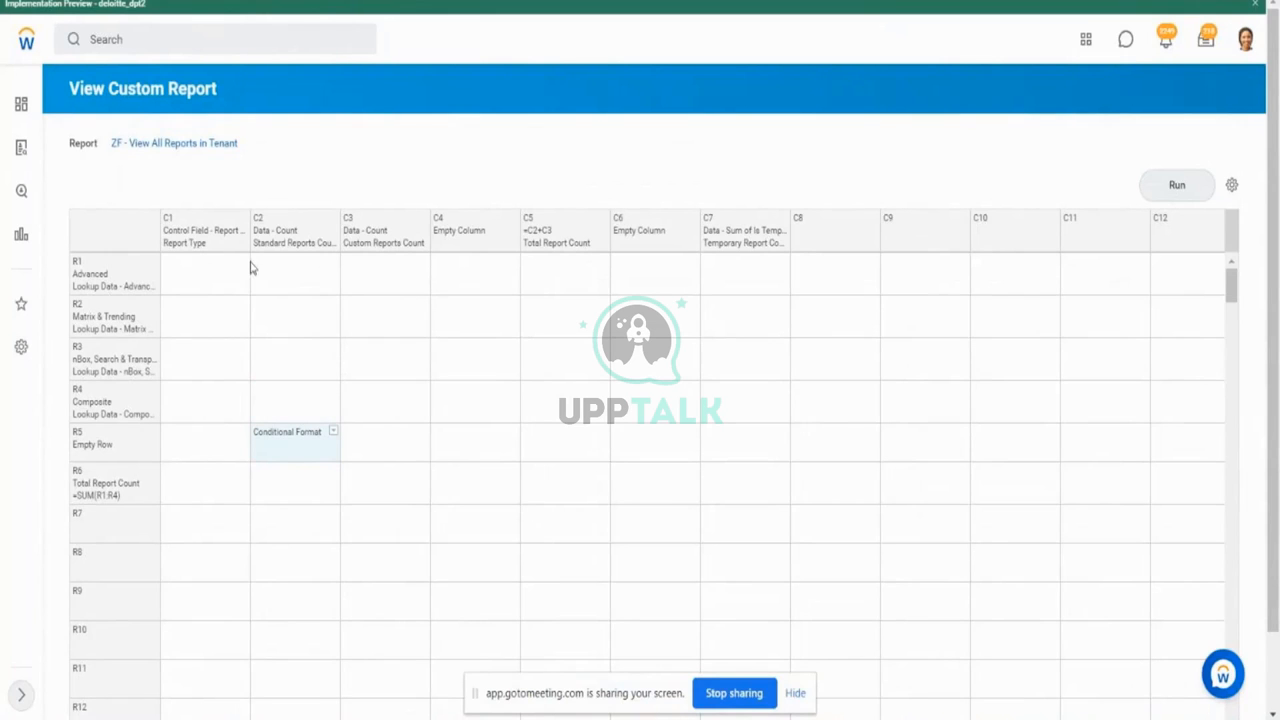
{"action": "left_click", "coordinate": [298, 403]}
{"action": "left_click", "coordinate": [336, 388]}
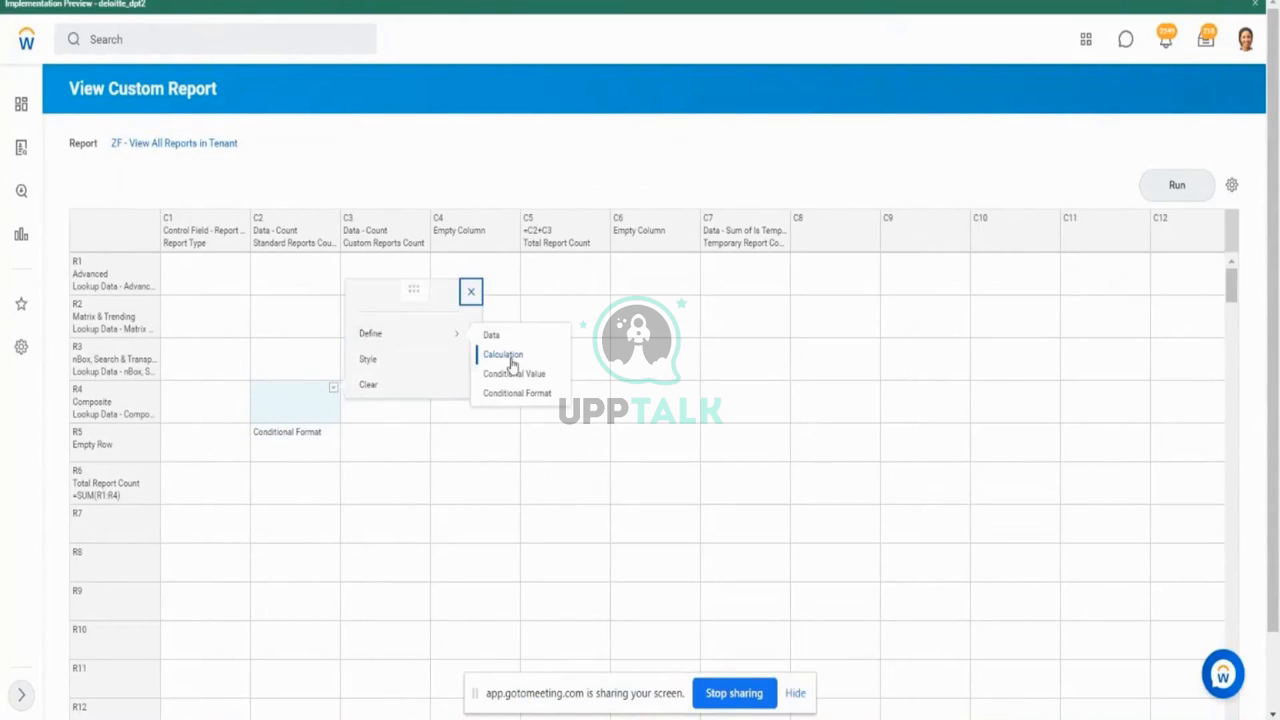
{"action": "left_click", "coordinate": [518, 394]}
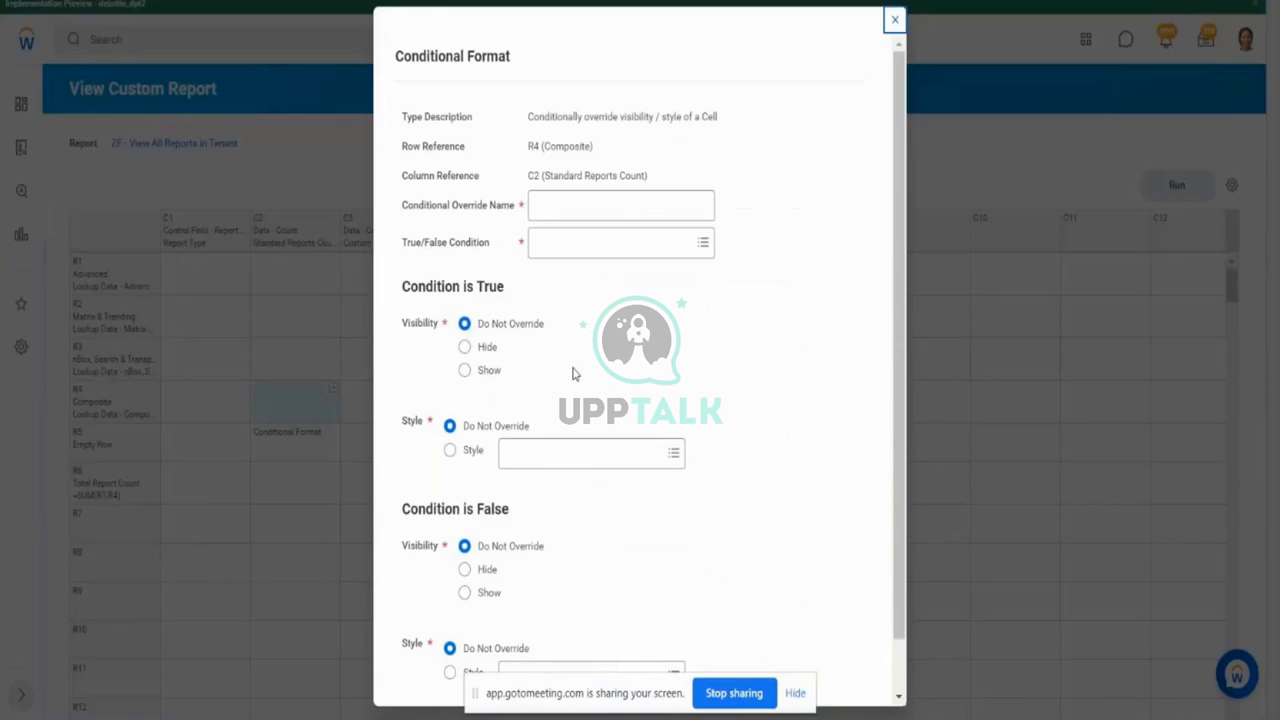
Step: Try the existing "Composite Report Count is > than 0" as the true/false condition, and clear it again
{"action": "left_click", "coordinate": [580, 248]}
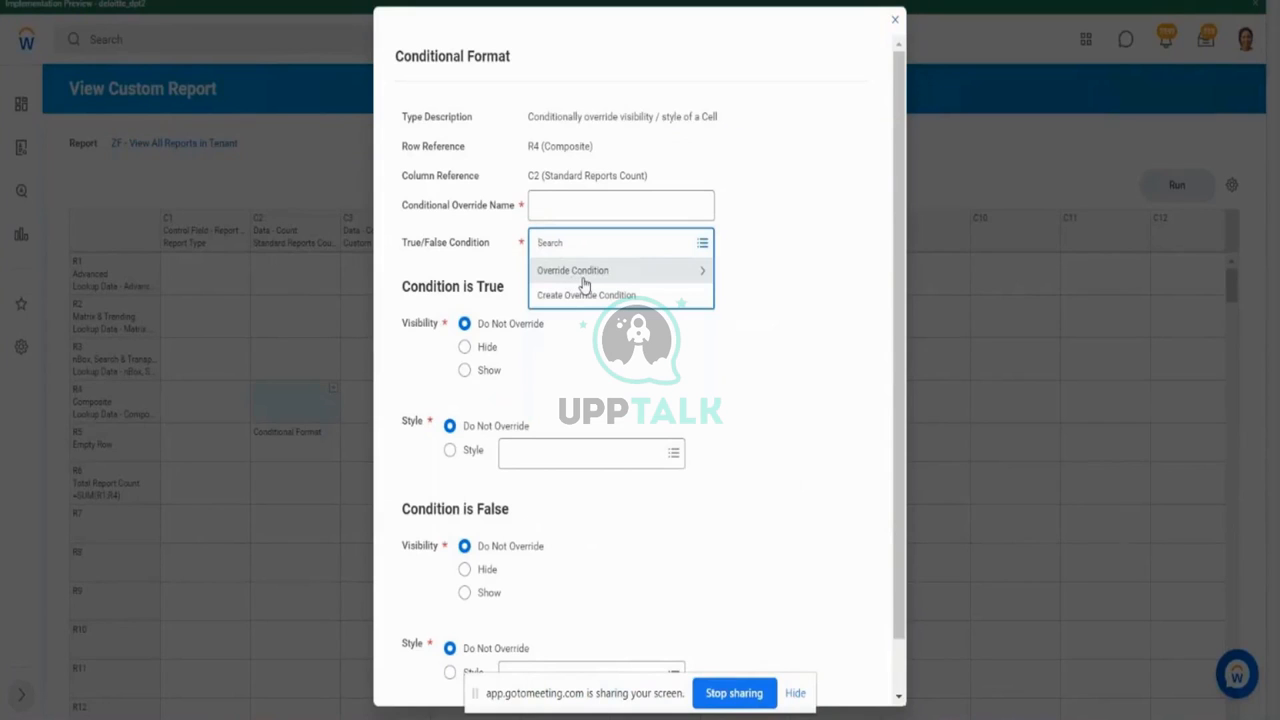
{"action": "left_click", "coordinate": [582, 284]}
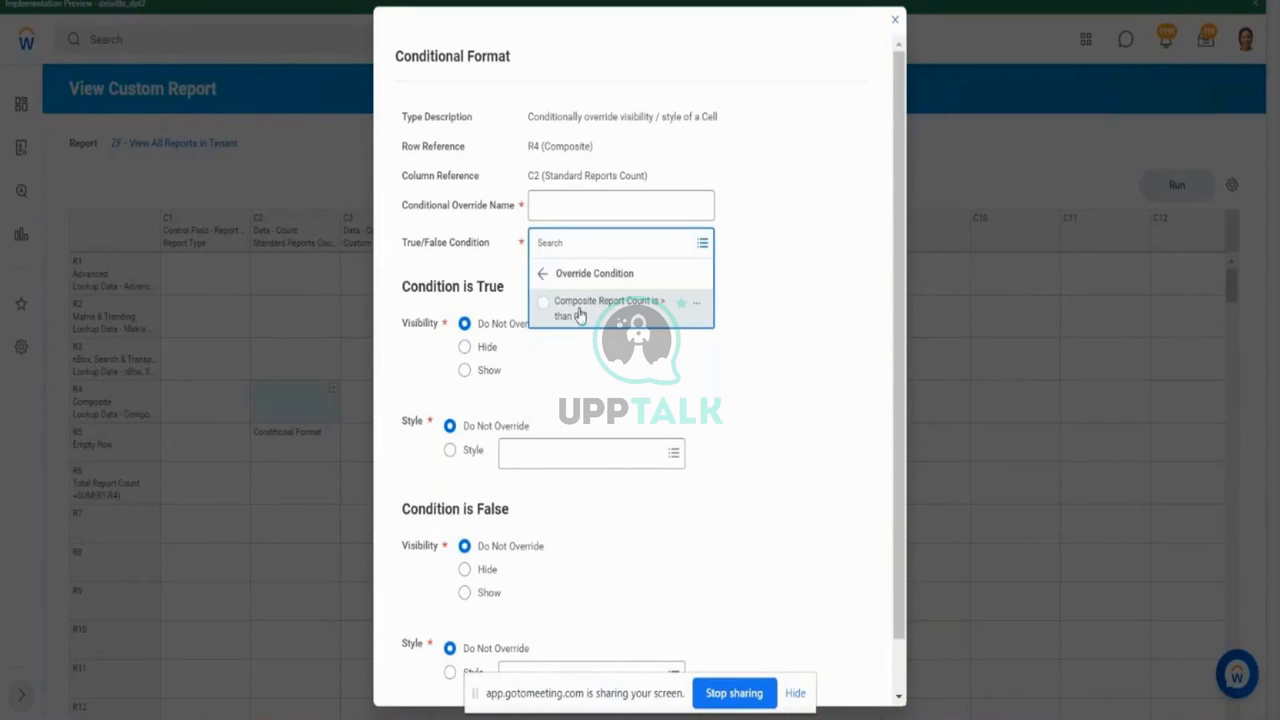
{"action": "left_click", "coordinate": [578, 314]}
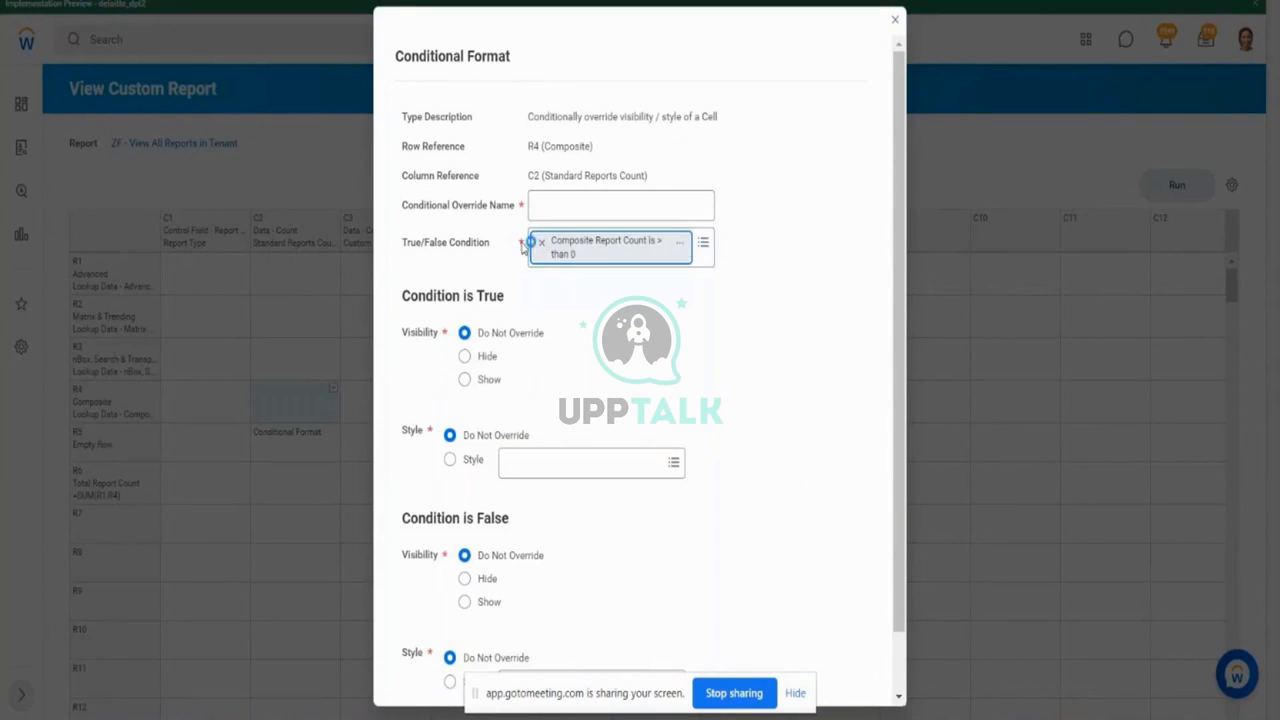
{"action": "left_click", "coordinate": [542, 244]}
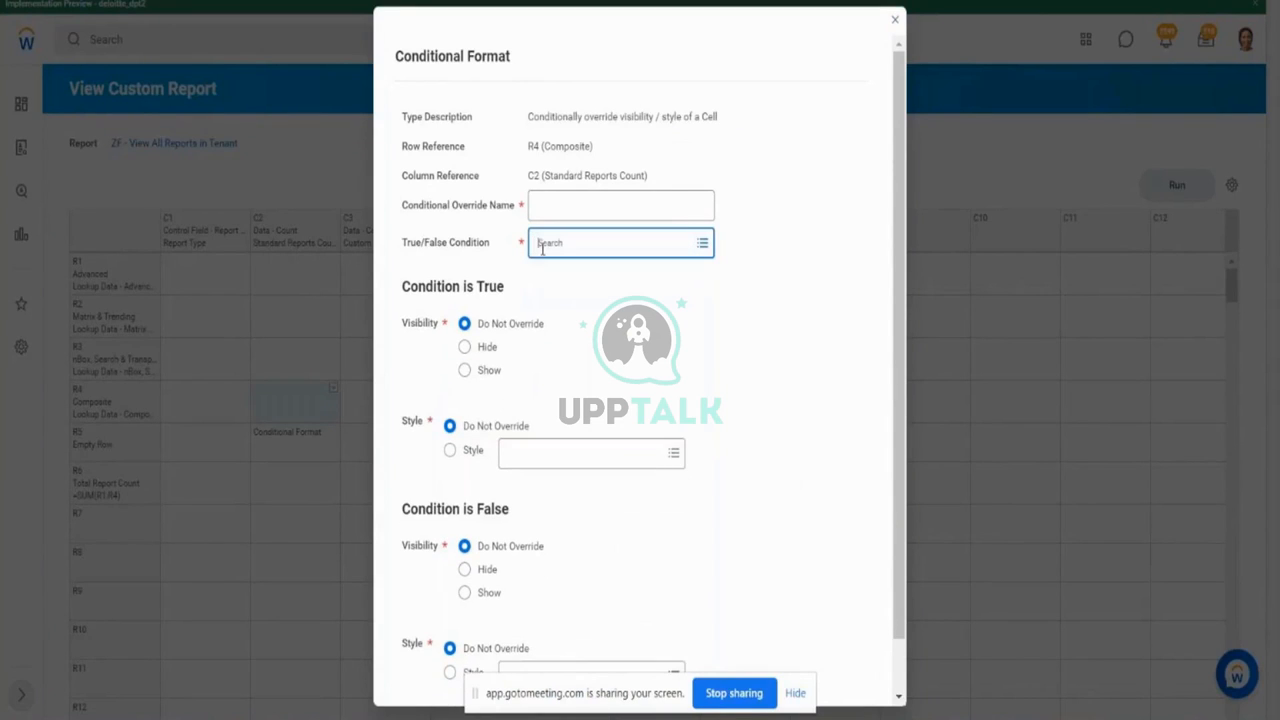
Step: Start a new override condition for the R4C2 format and choose R1C1 (Advanced) (Report Type) as its cell
{"action": "left_click", "coordinate": [542, 248]}
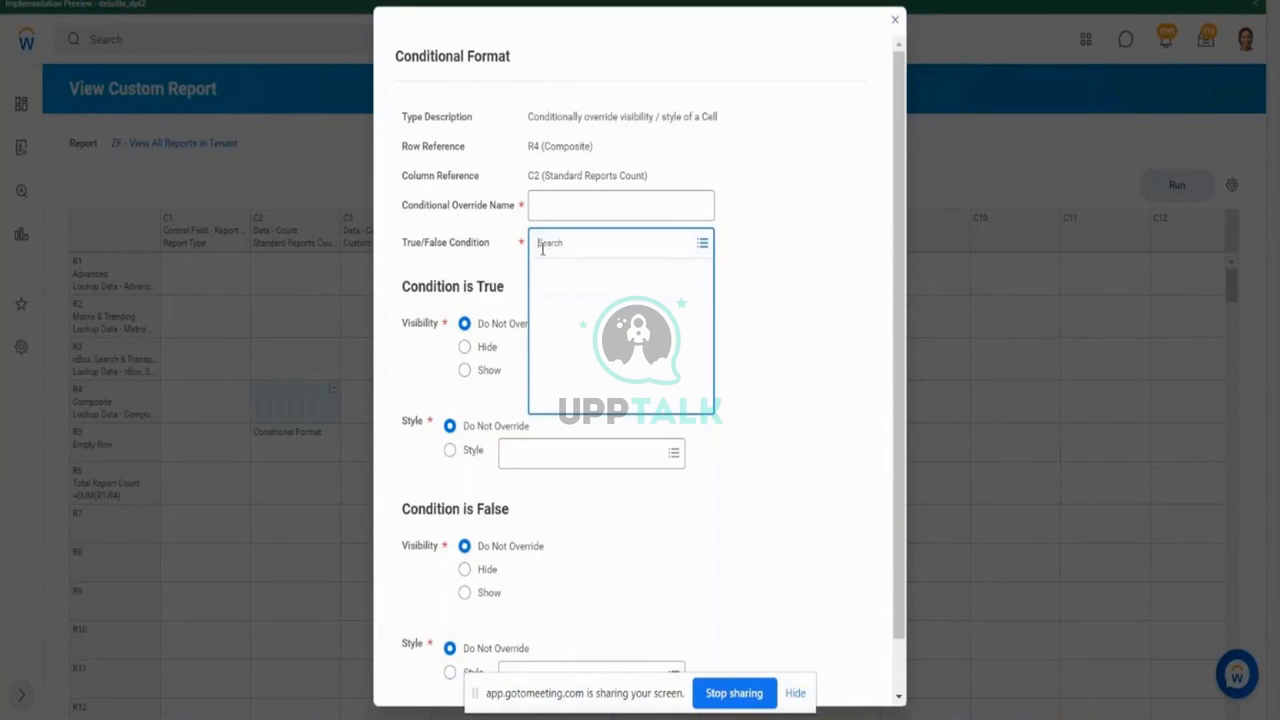
{"action": "left_click", "coordinate": [573, 302]}
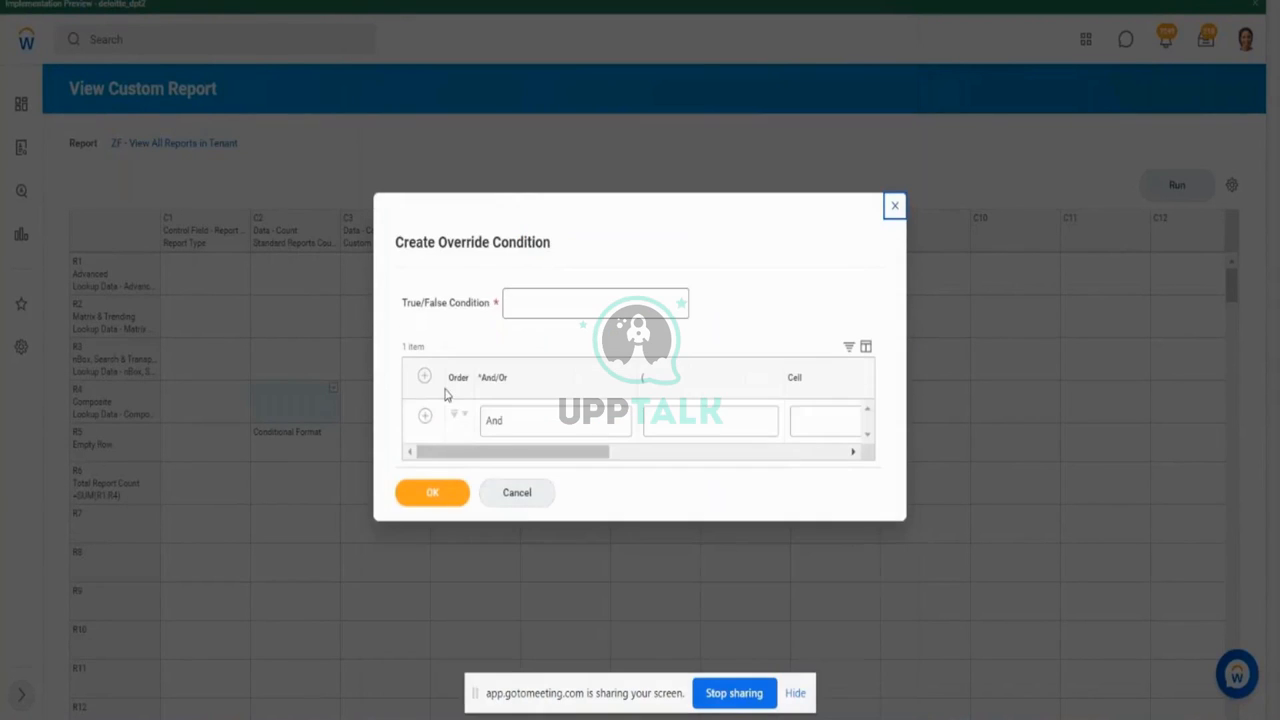
{"action": "left_click_drag", "start_coordinate": [532, 456], "coordinate": [620, 456]}
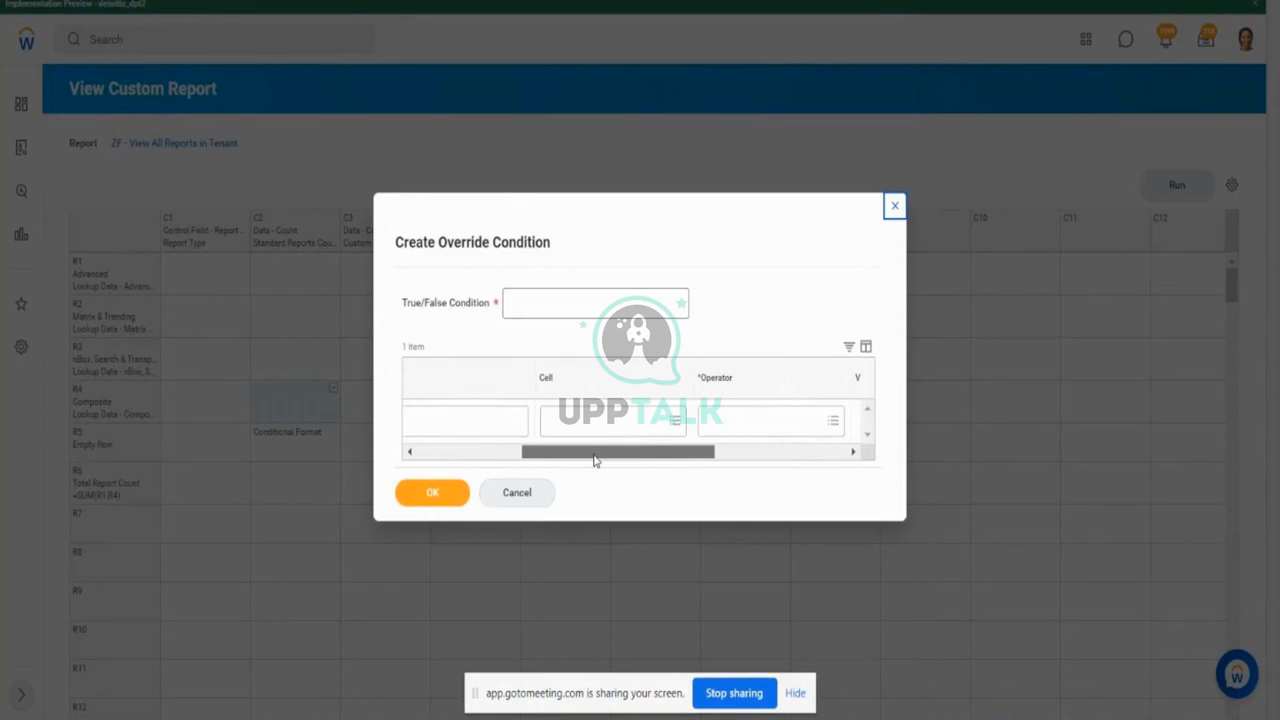
{"action": "left_click", "coordinate": [674, 428]}
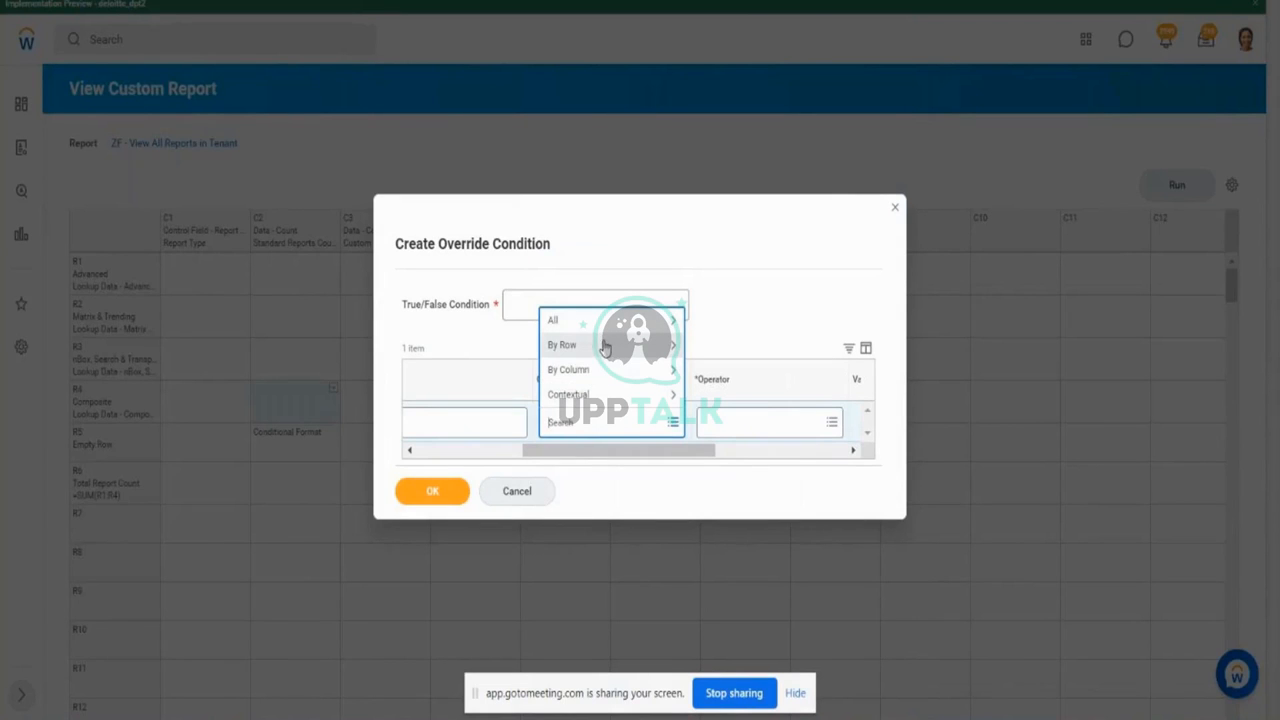
{"action": "left_click", "coordinate": [585, 378]}
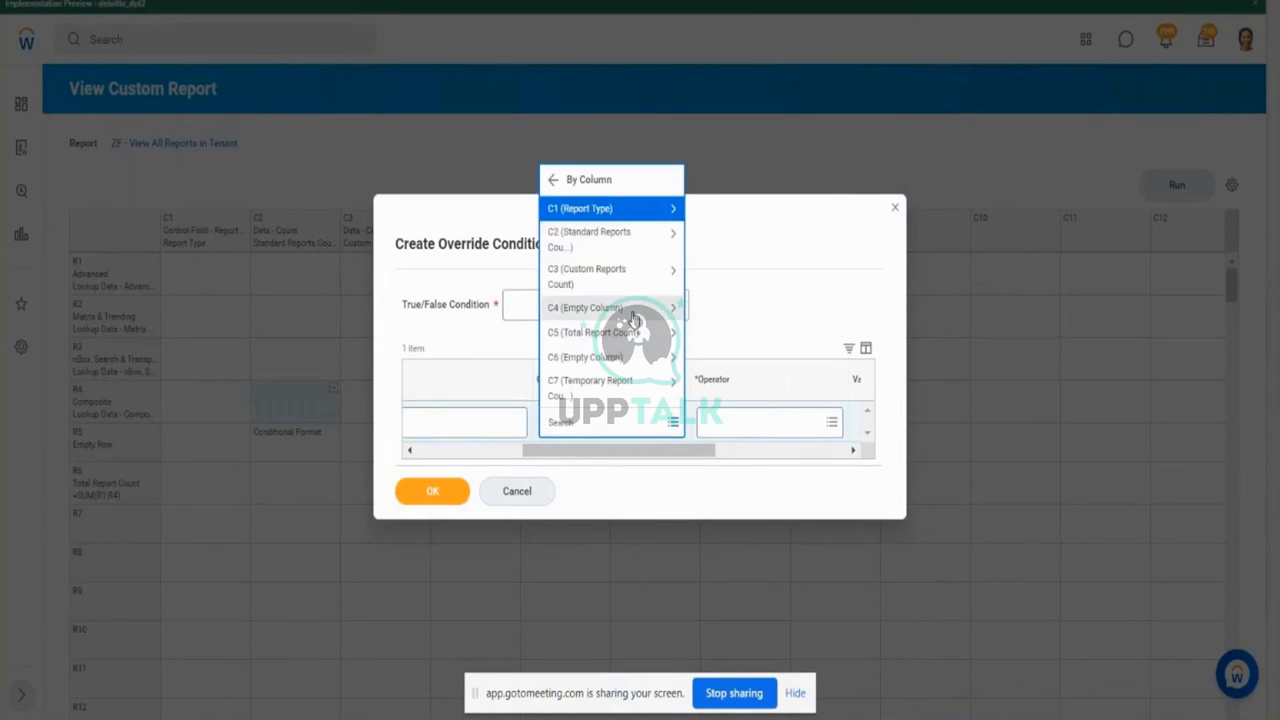
{"action": "left_click", "coordinate": [604, 210]}
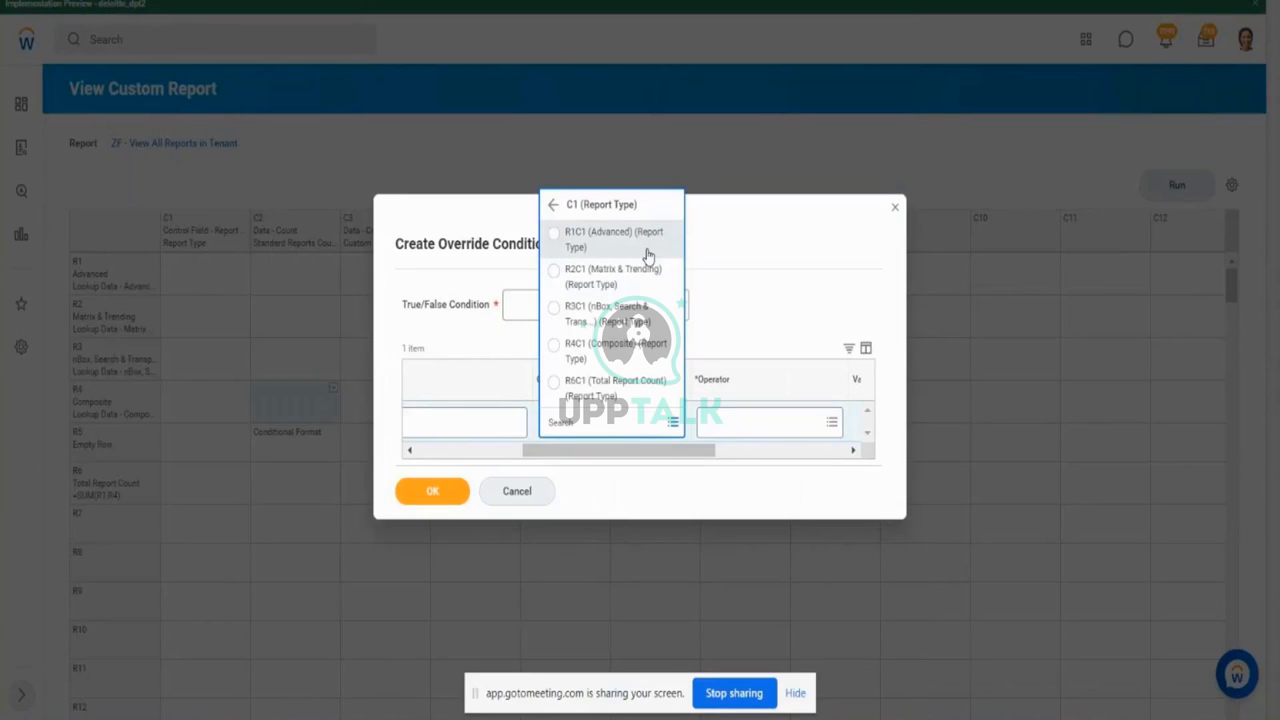
{"action": "left_click", "coordinate": [647, 256]}
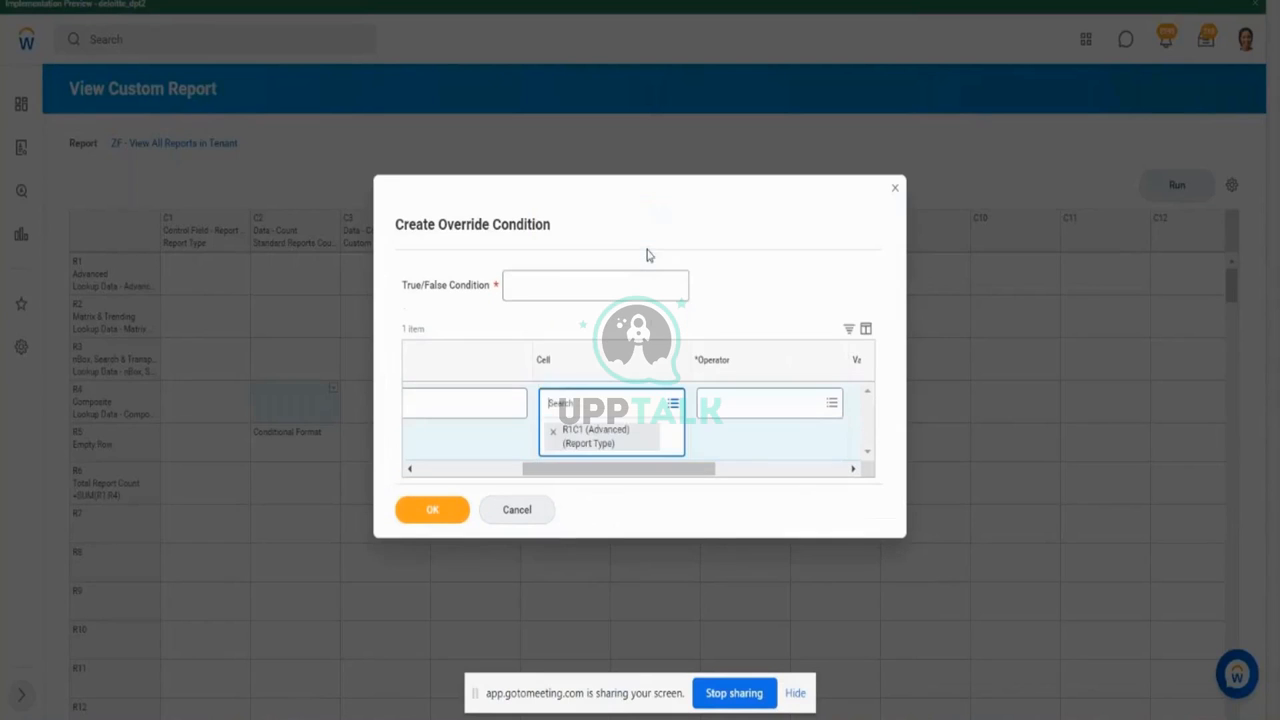
Step: Set the operator to "any in the selection list" and look over the value and operator choices for the R1C1 condition
{"action": "left_click_drag", "start_coordinate": [598, 472], "coordinate": [670, 468]}
{"action": "left_click", "coordinate": [667, 405]}
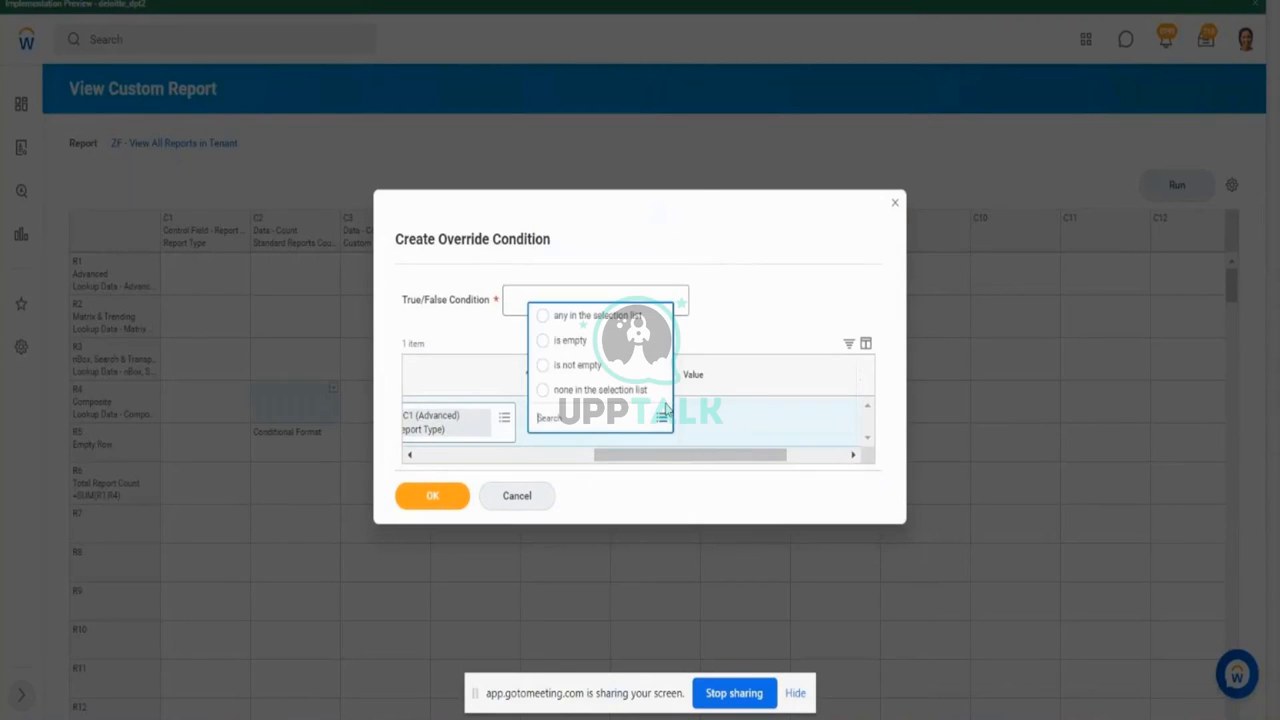
{"action": "left_click", "coordinate": [628, 322]}
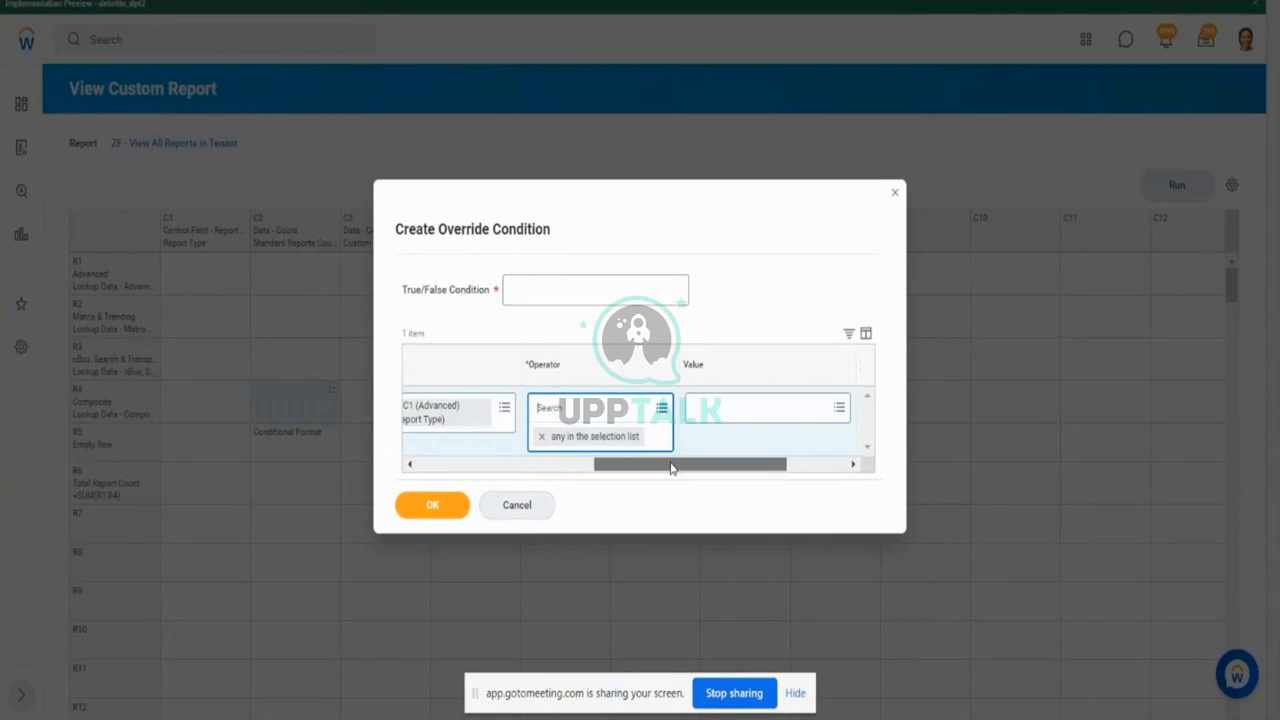
{"action": "left_click", "coordinate": [715, 414]}
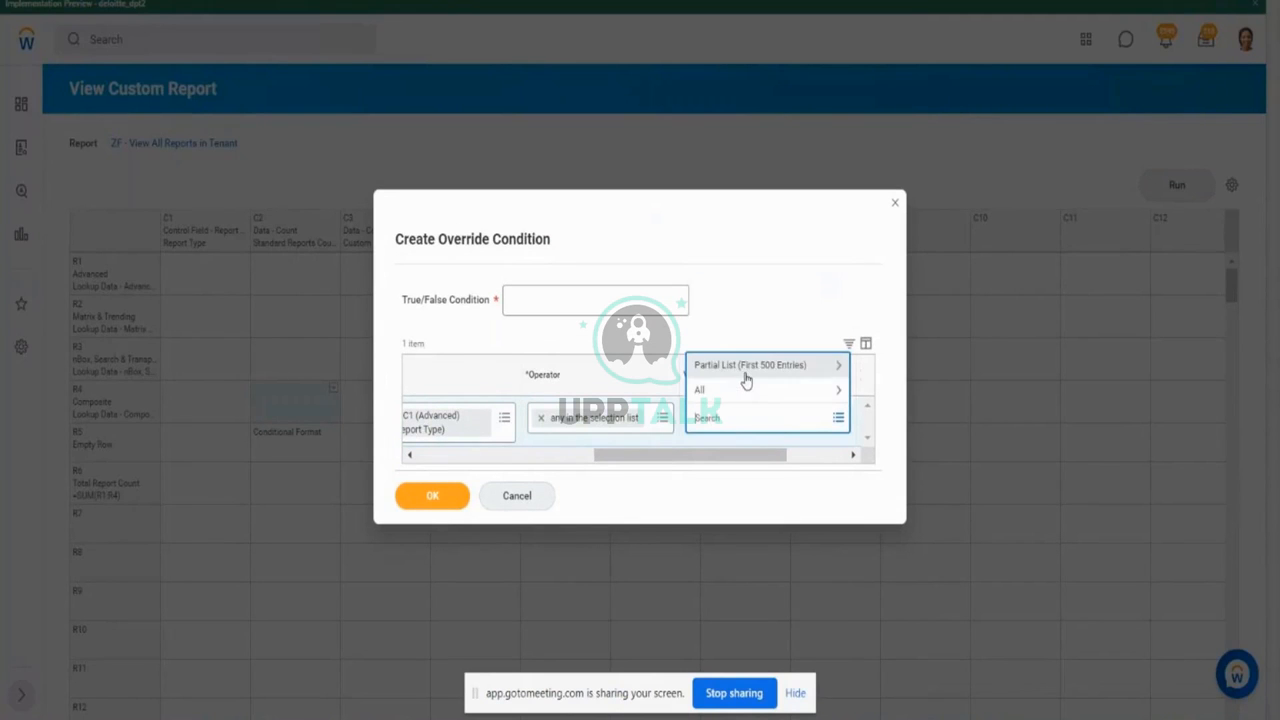
{"action": "left_click", "coordinate": [664, 419]}
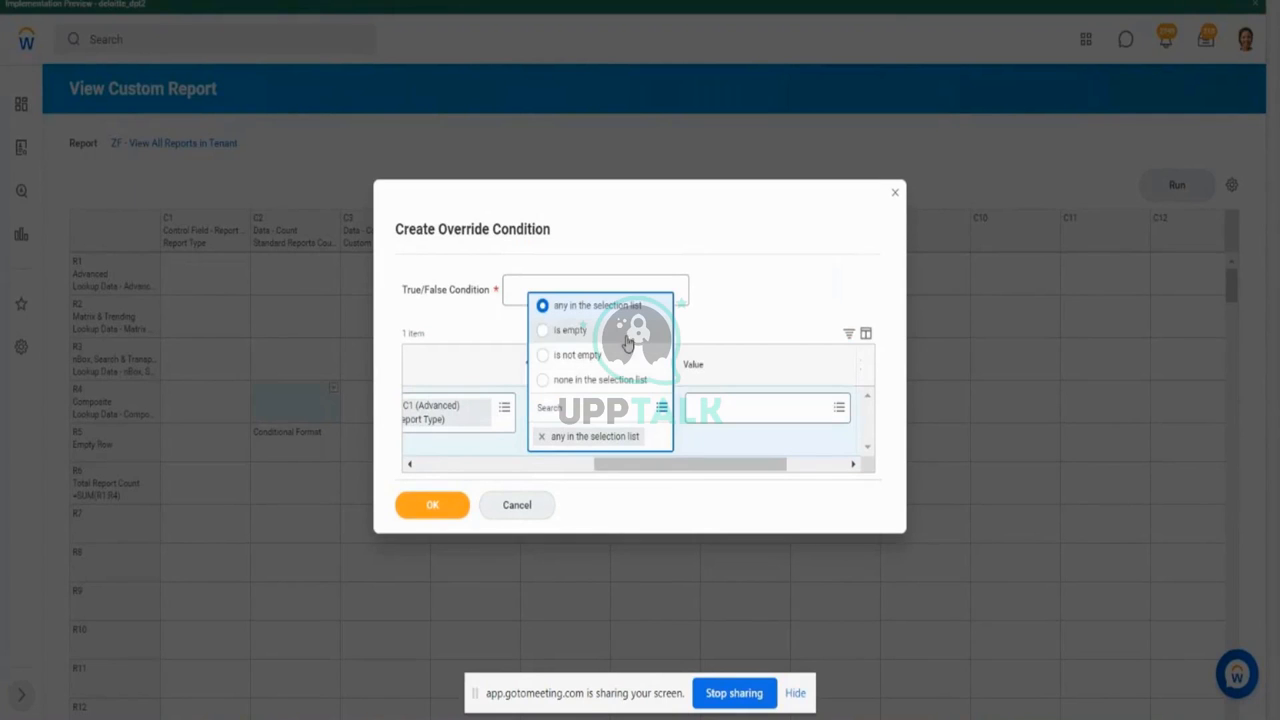
Step: Change the override condition's cell to R4C2, the Composite row's Standard Reports Count
{"action": "left_click", "coordinate": [468, 465]}
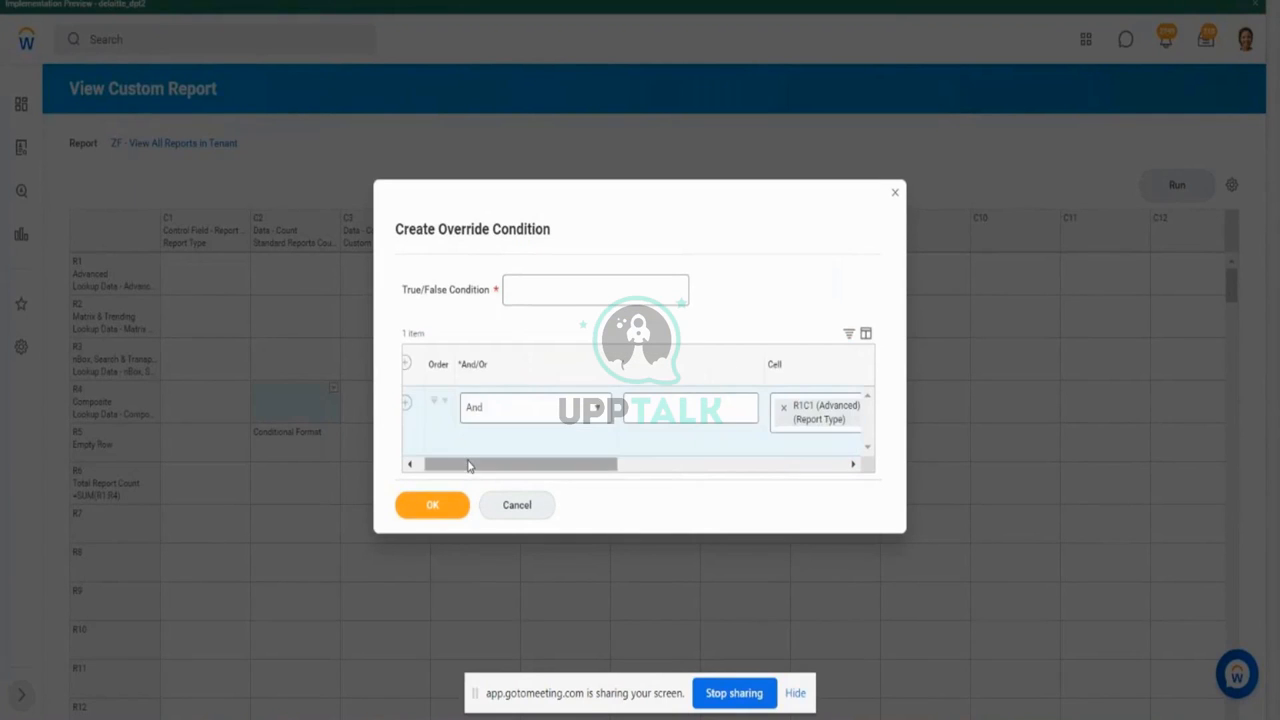
{"action": "left_click", "coordinate": [788, 421]}
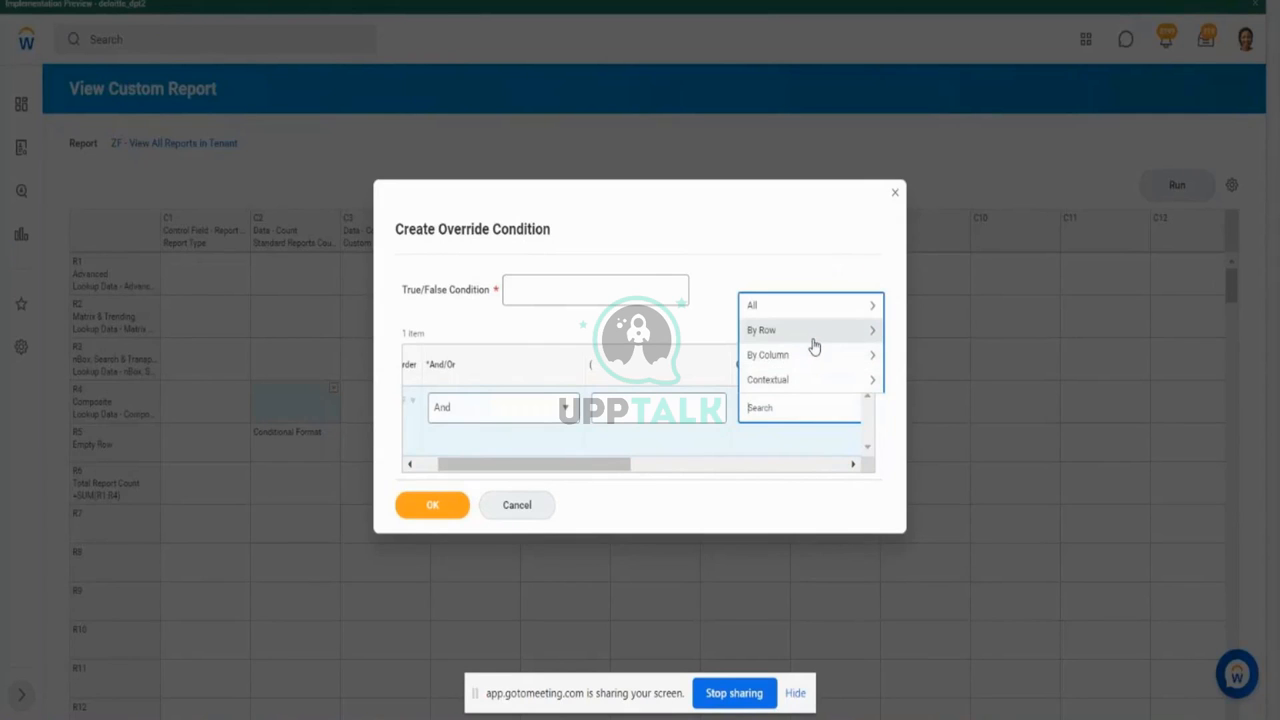
{"action": "left_click", "coordinate": [813, 336]}
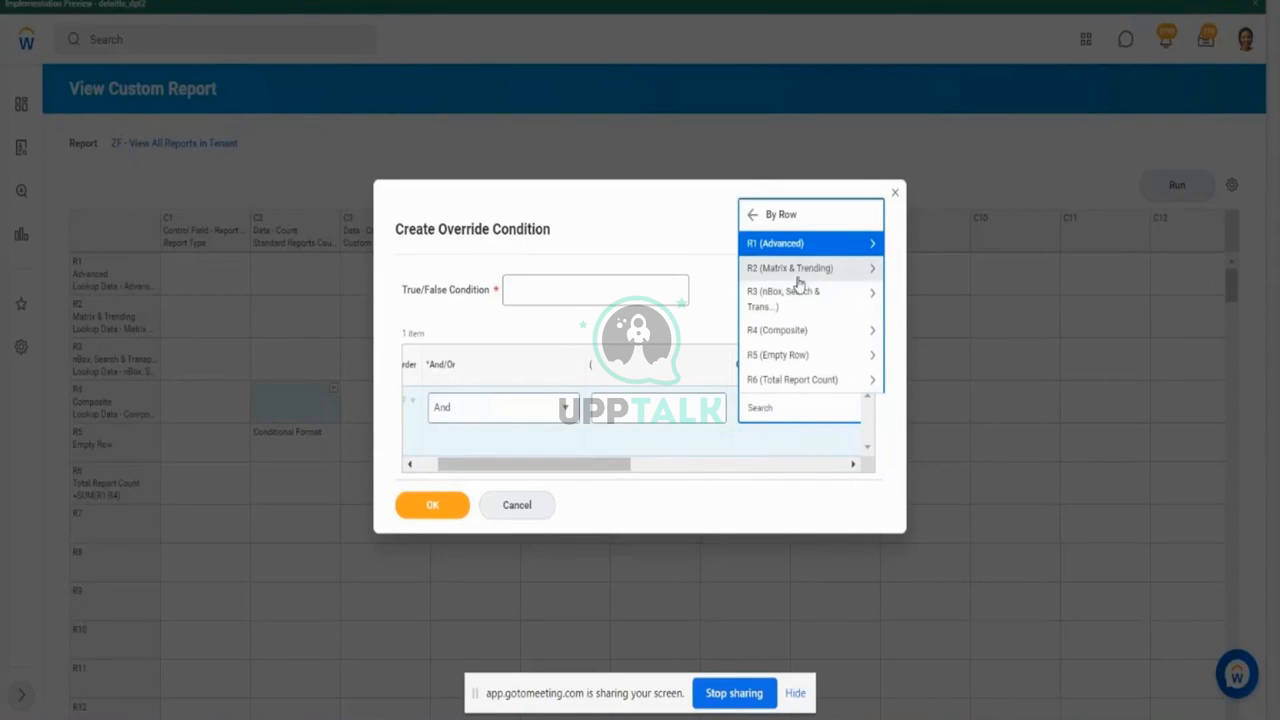
{"action": "left_click", "coordinate": [789, 331]}
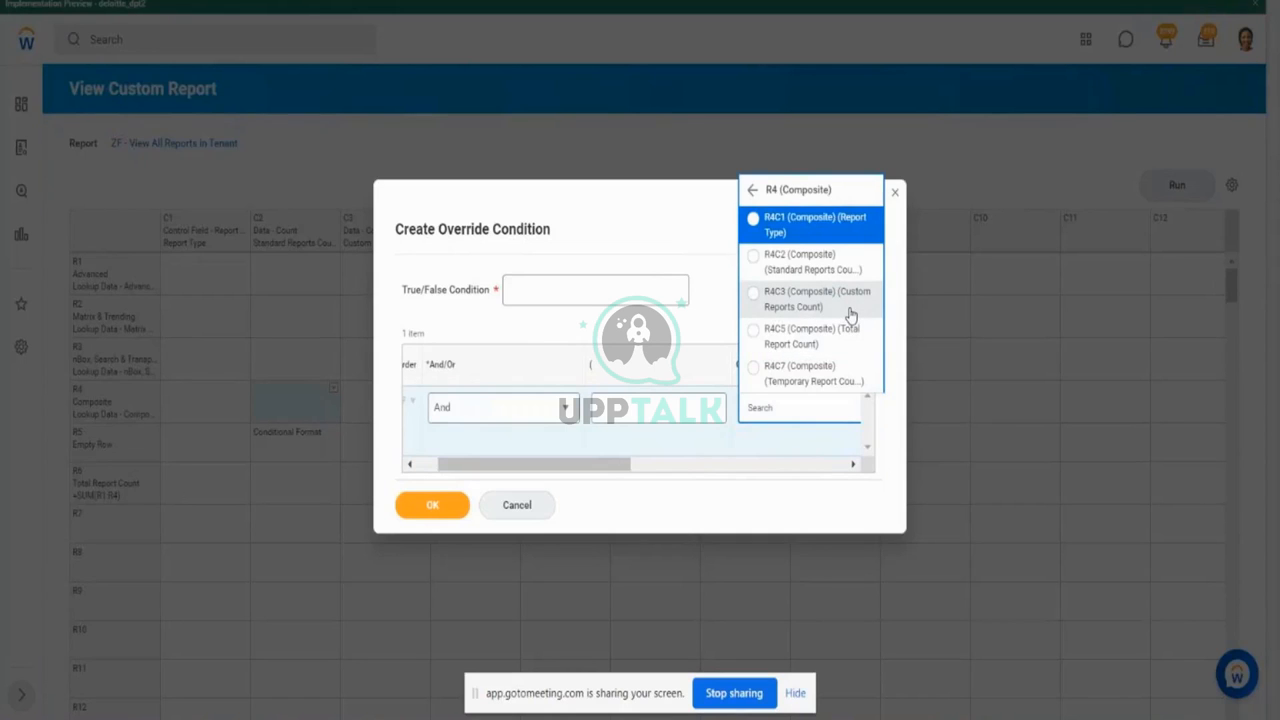
{"action": "left_click", "coordinate": [790, 266]}
Step: Set the R4C2 override condition to greater than 0, name it "Comp Report Count > 0" and save it
{"action": "left_click_drag", "start_coordinate": [606, 480], "coordinate": [729, 486]}
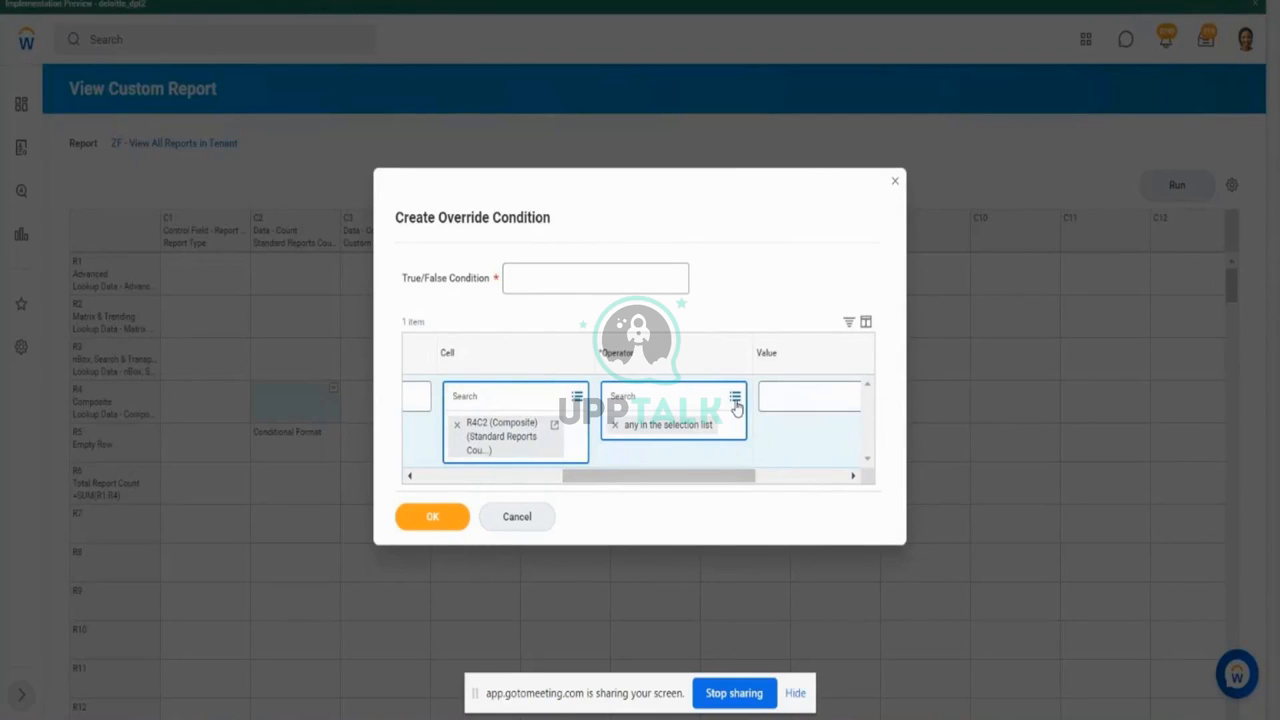
{"action": "left_click", "coordinate": [736, 405]}
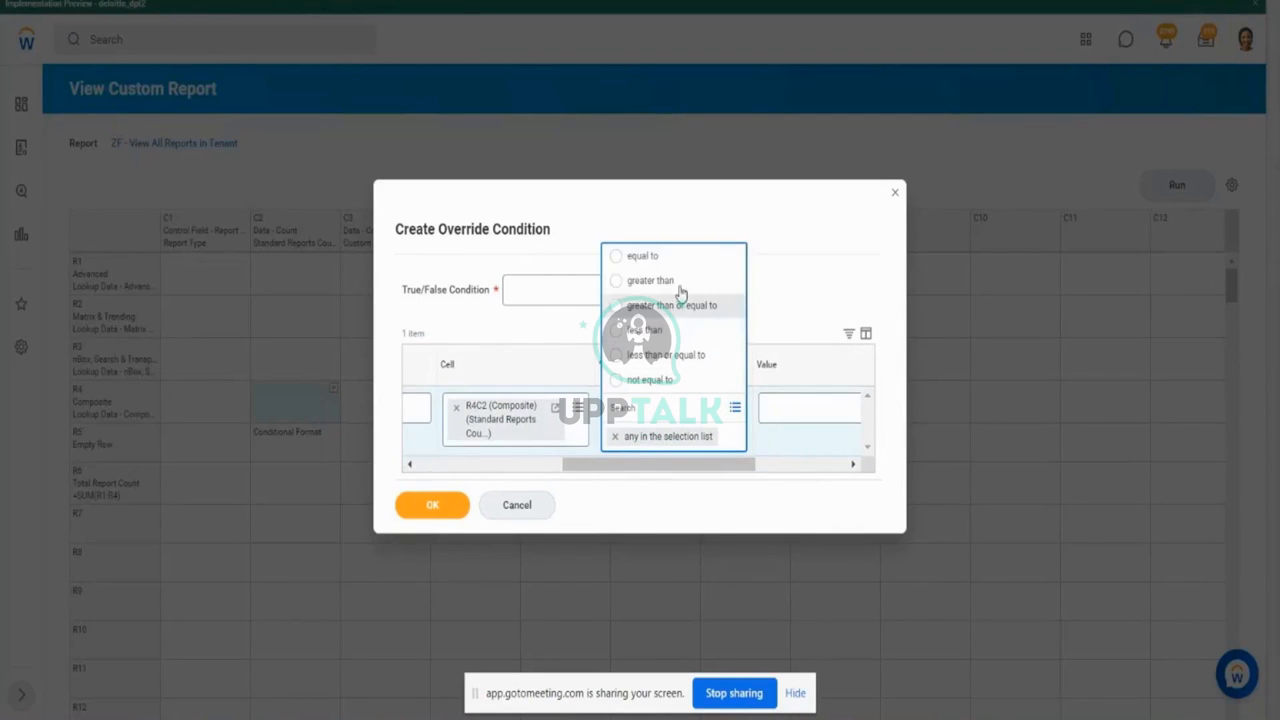
{"action": "left_click", "coordinate": [650, 281]}
{"action": "left_click", "coordinate": [848, 414]}
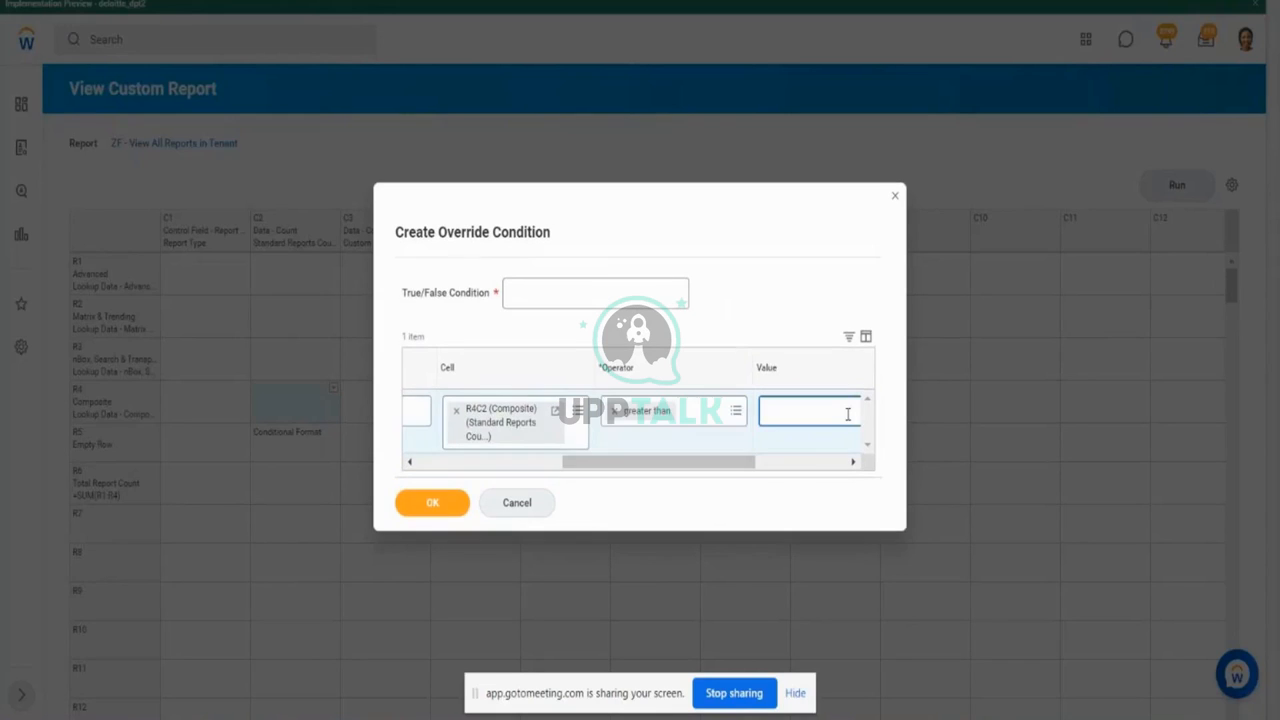
{"action": "left_click", "coordinate": [603, 297]}
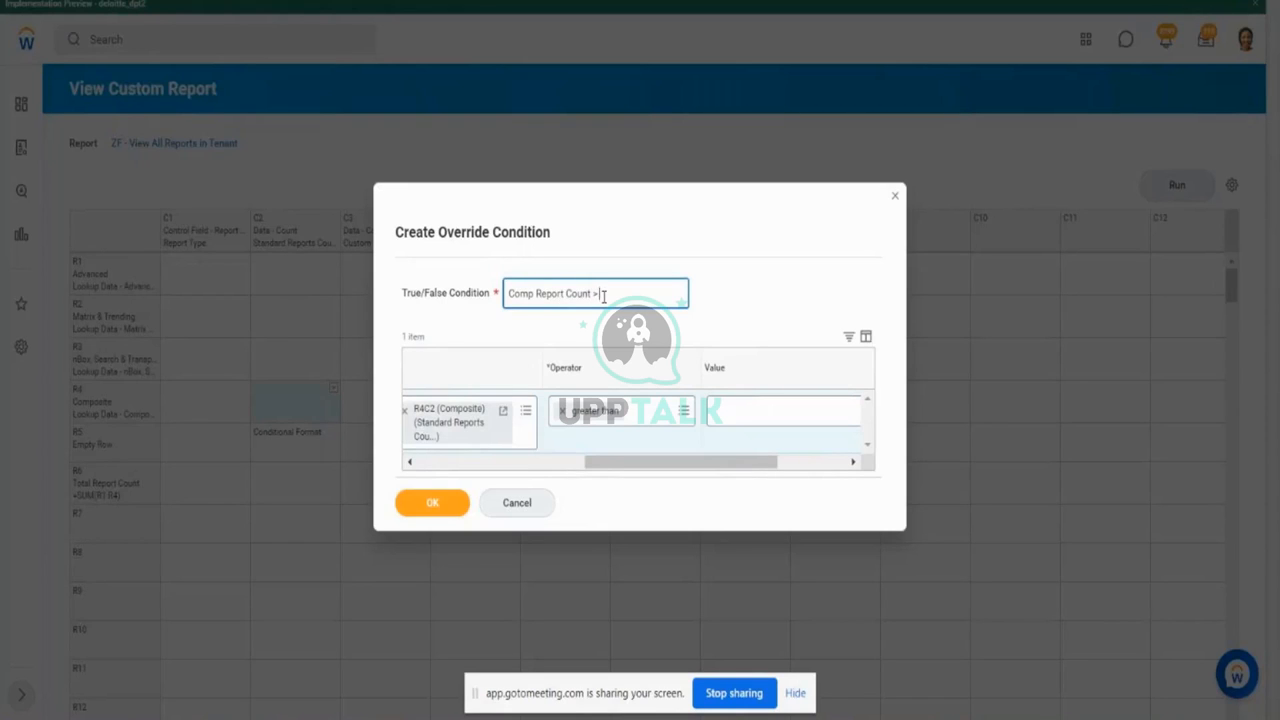
{"action": "left_click_drag", "start_coordinate": [618, 297], "coordinate": [478, 290]}
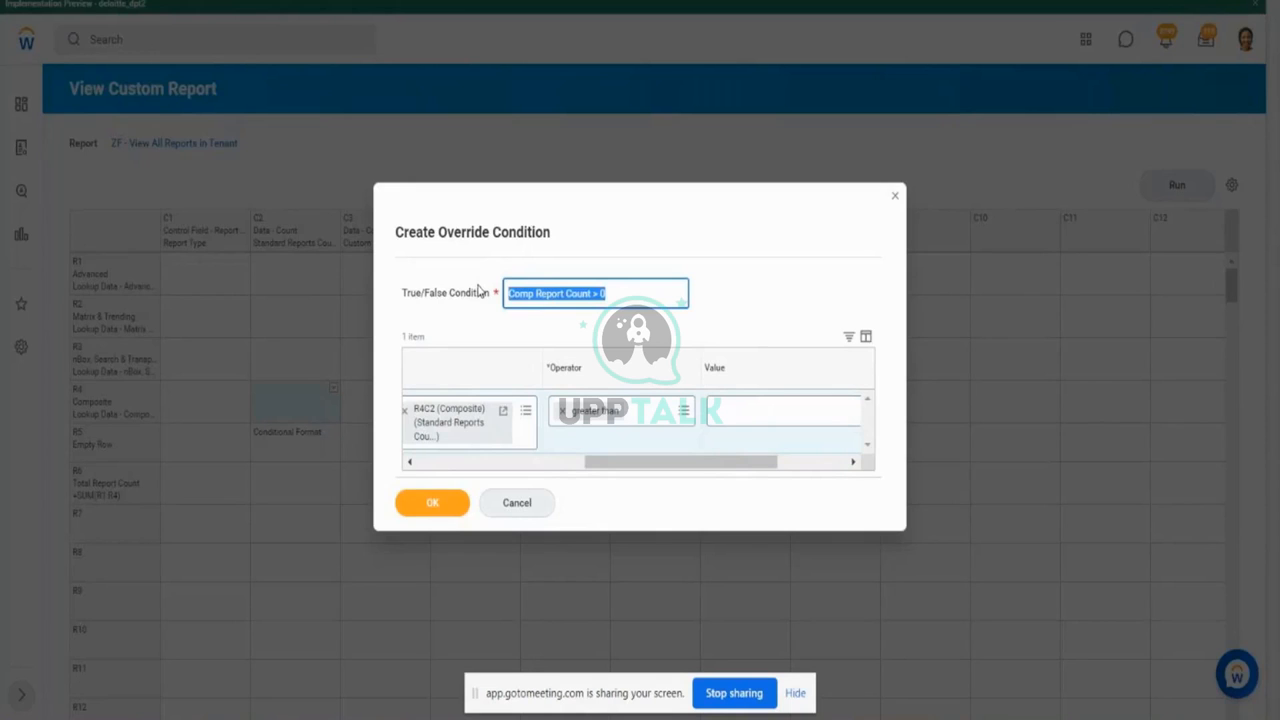
{"action": "left_click", "coordinate": [440, 512]}
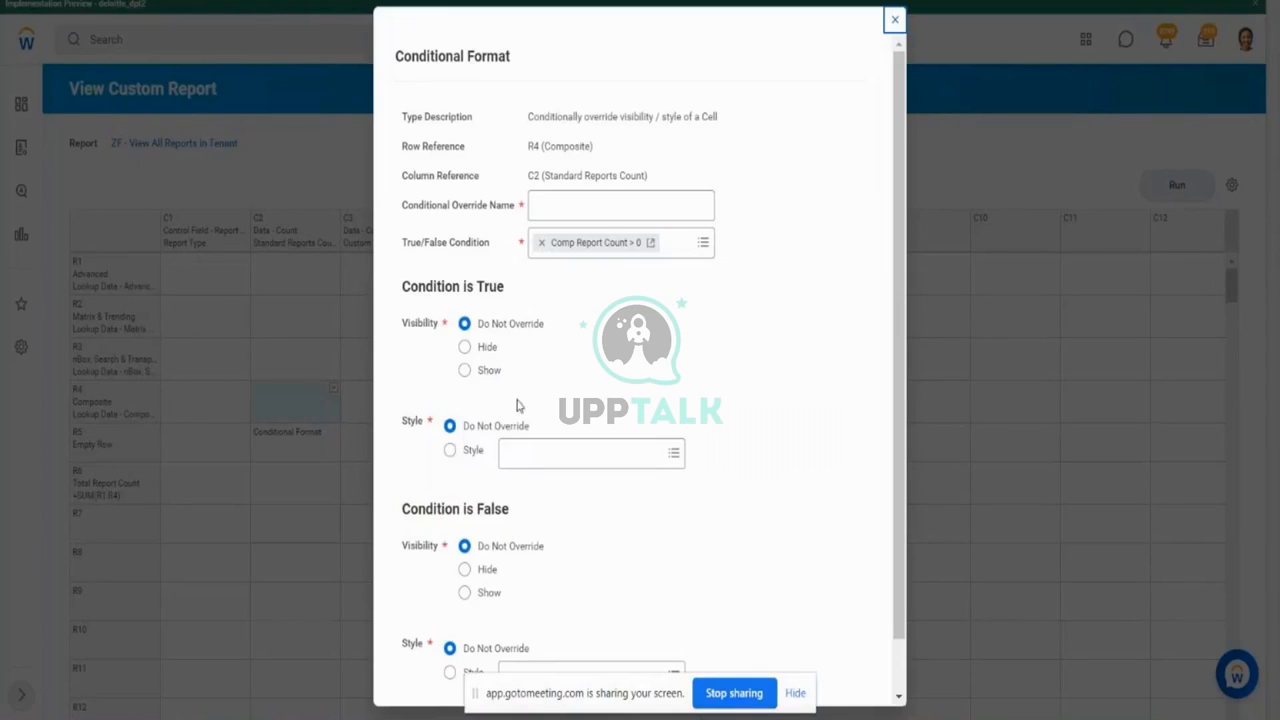
Step: Set the style for the true condition to the Workday style Grey Bold Underline
{"action": "left_click", "coordinate": [512, 452]}
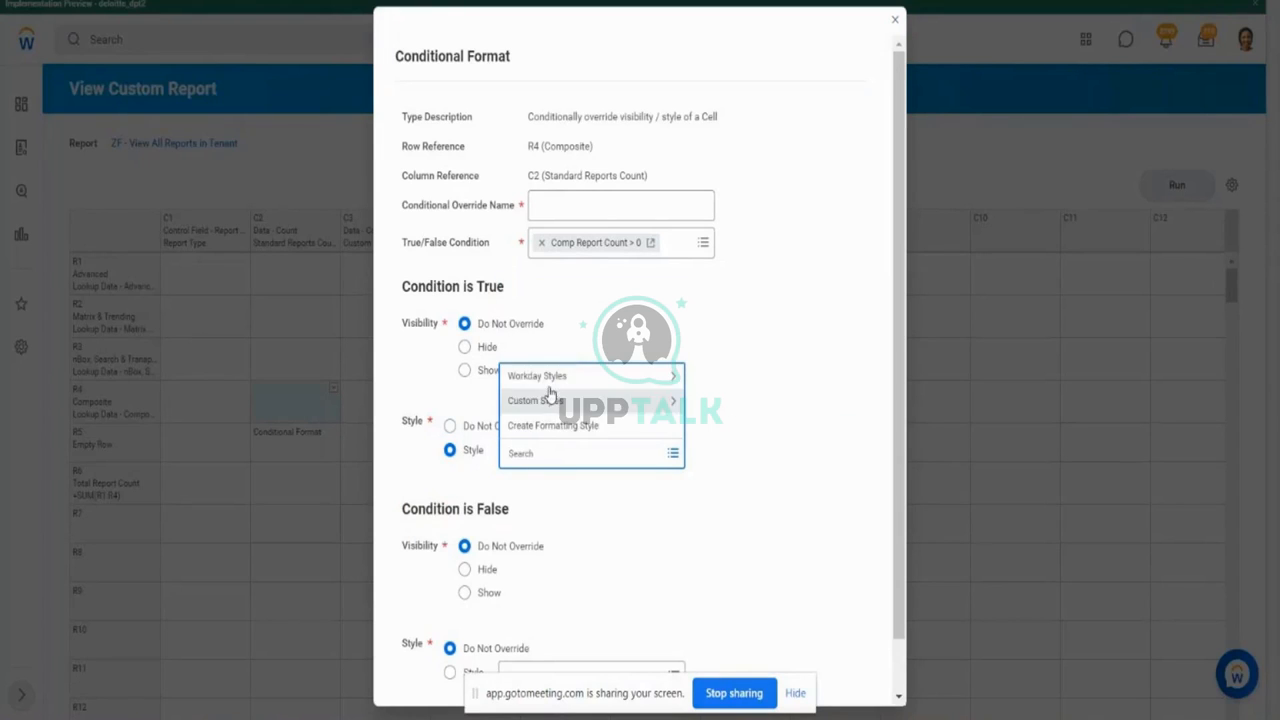
{"action": "left_click", "coordinate": [557, 378]}
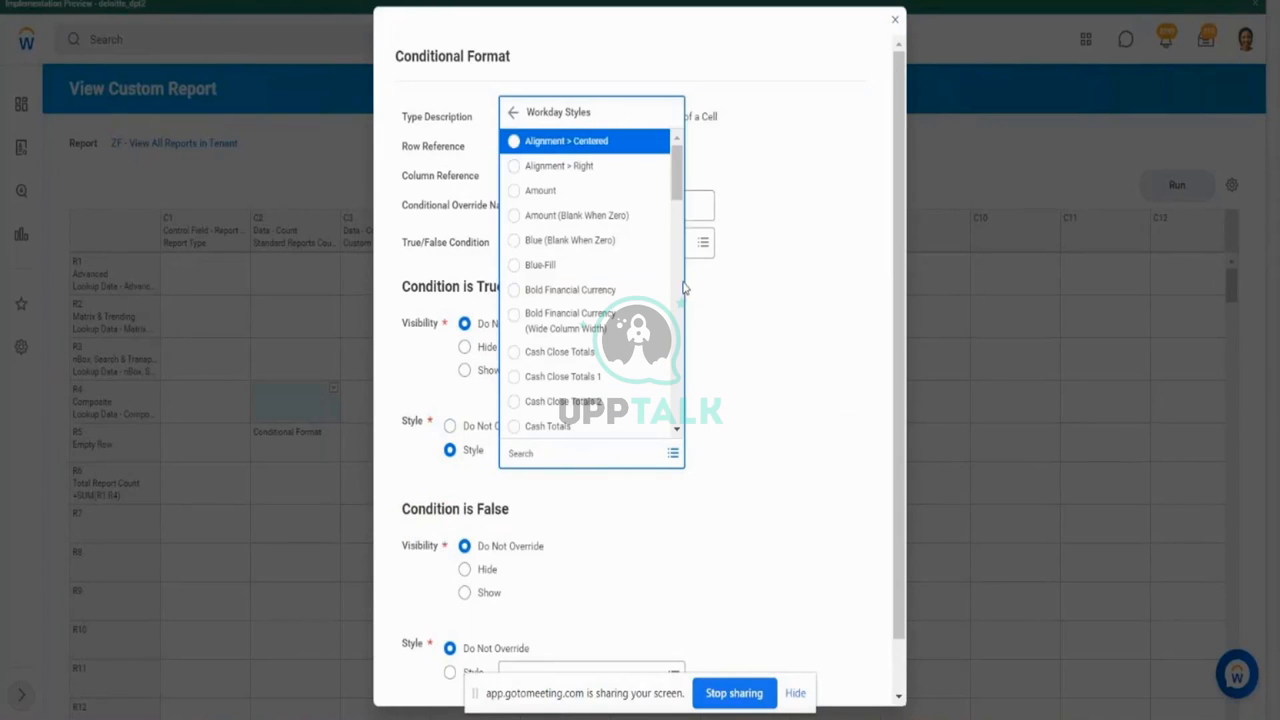
{"action": "left_click_drag", "start_coordinate": [677, 185], "coordinate": [695, 470]}
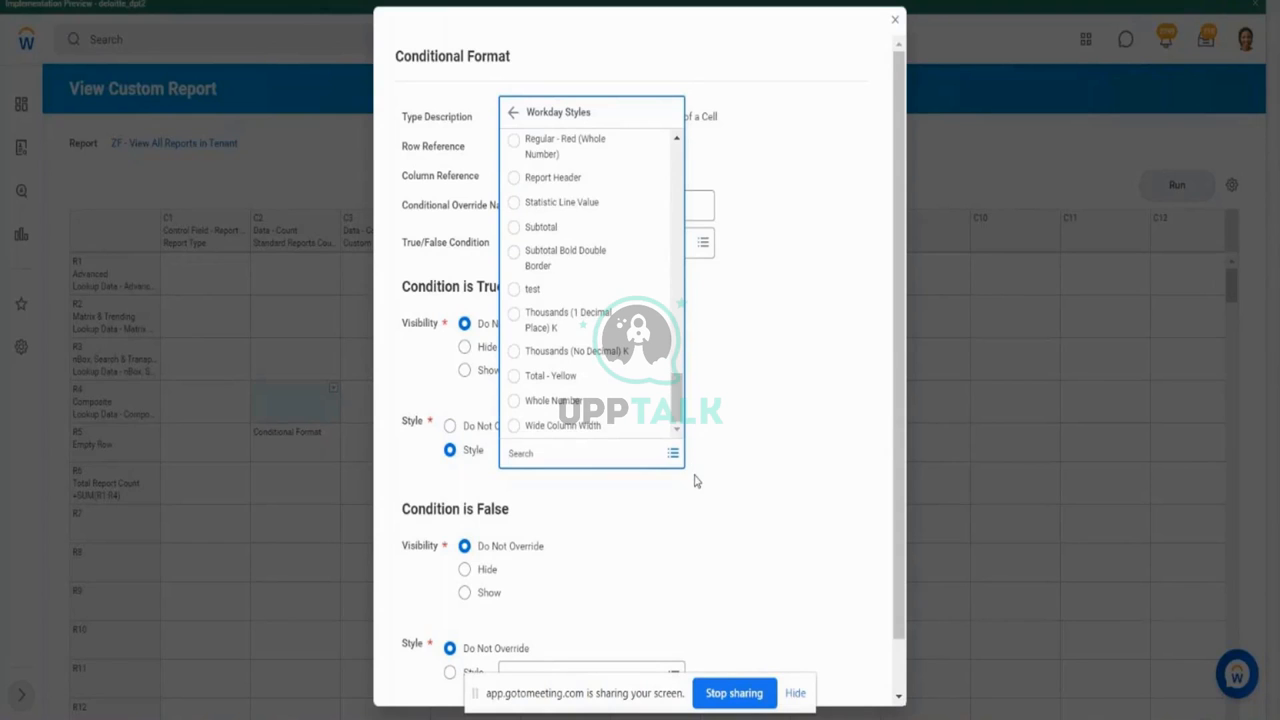
{"action": "left_click_drag", "start_coordinate": [679, 408], "coordinate": [679, 310]}
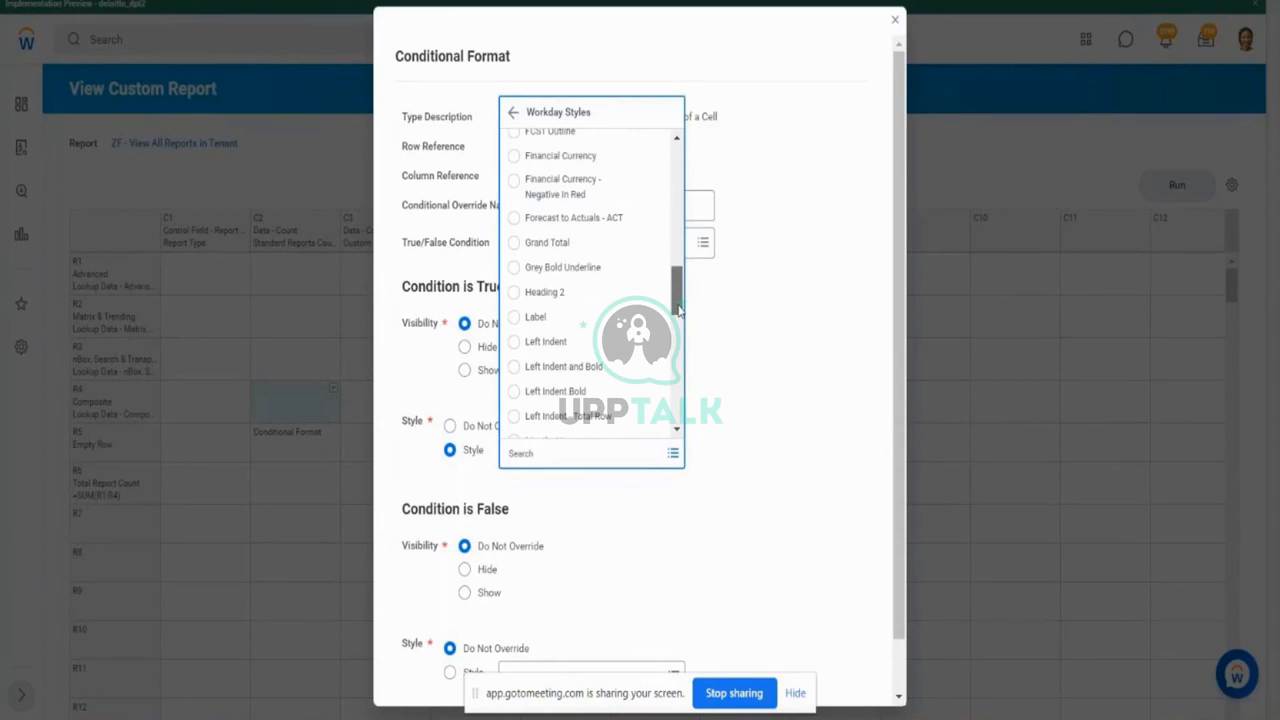
{"action": "left_click", "coordinate": [594, 274]}
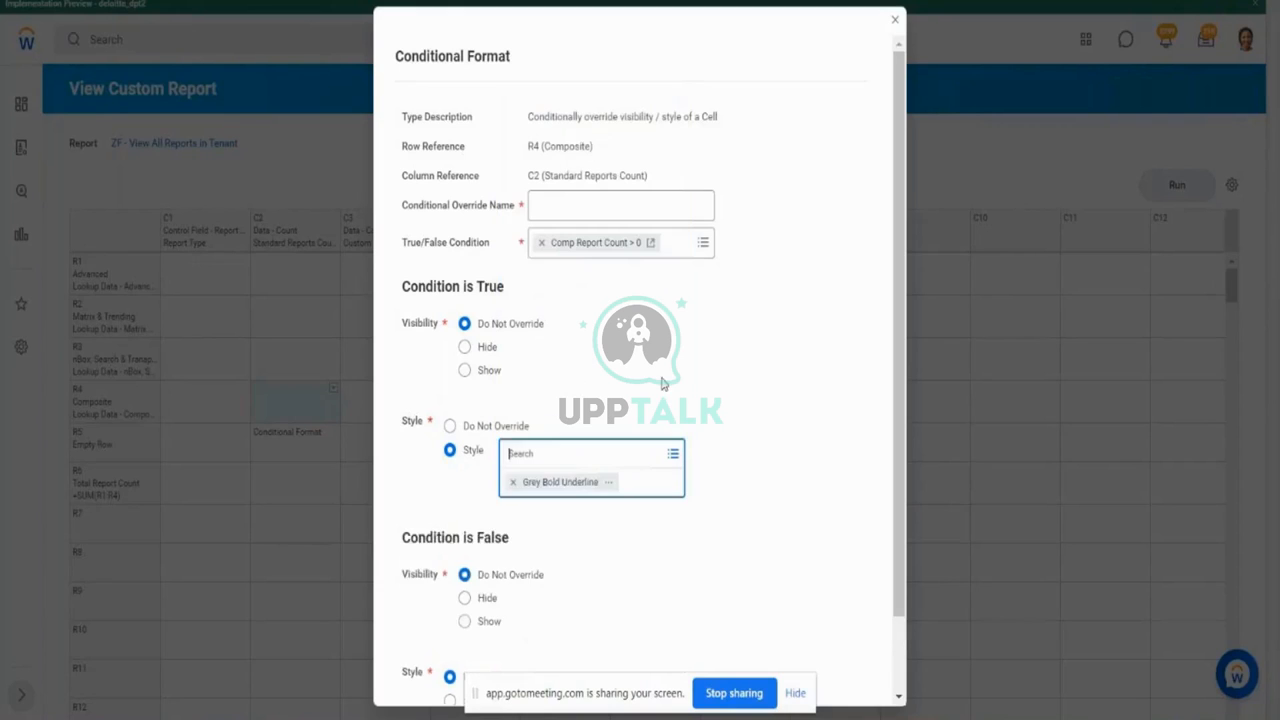
Step: Set the style for the false condition to the Workday style Left Indent Bold
{"action": "scroll", "coordinate": [900, 670], "scroll_direction": "down", "scroll_amount": 1}
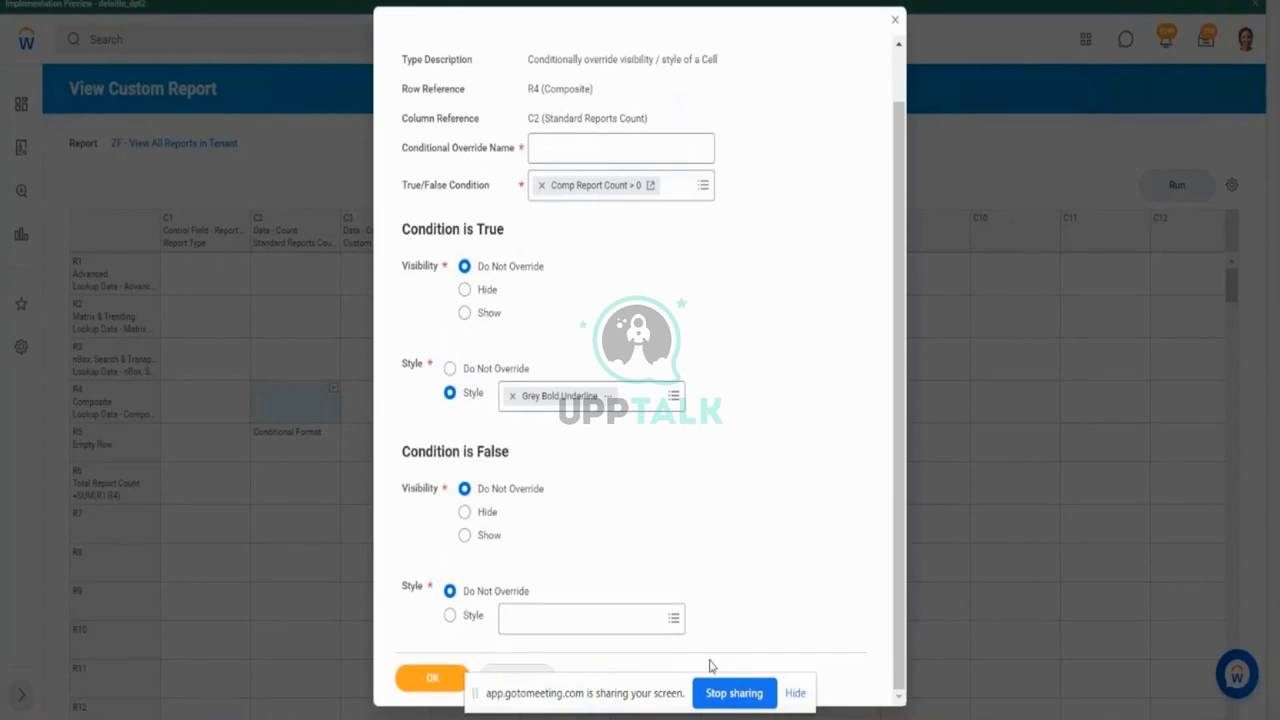
{"action": "left_click", "coordinate": [677, 630]}
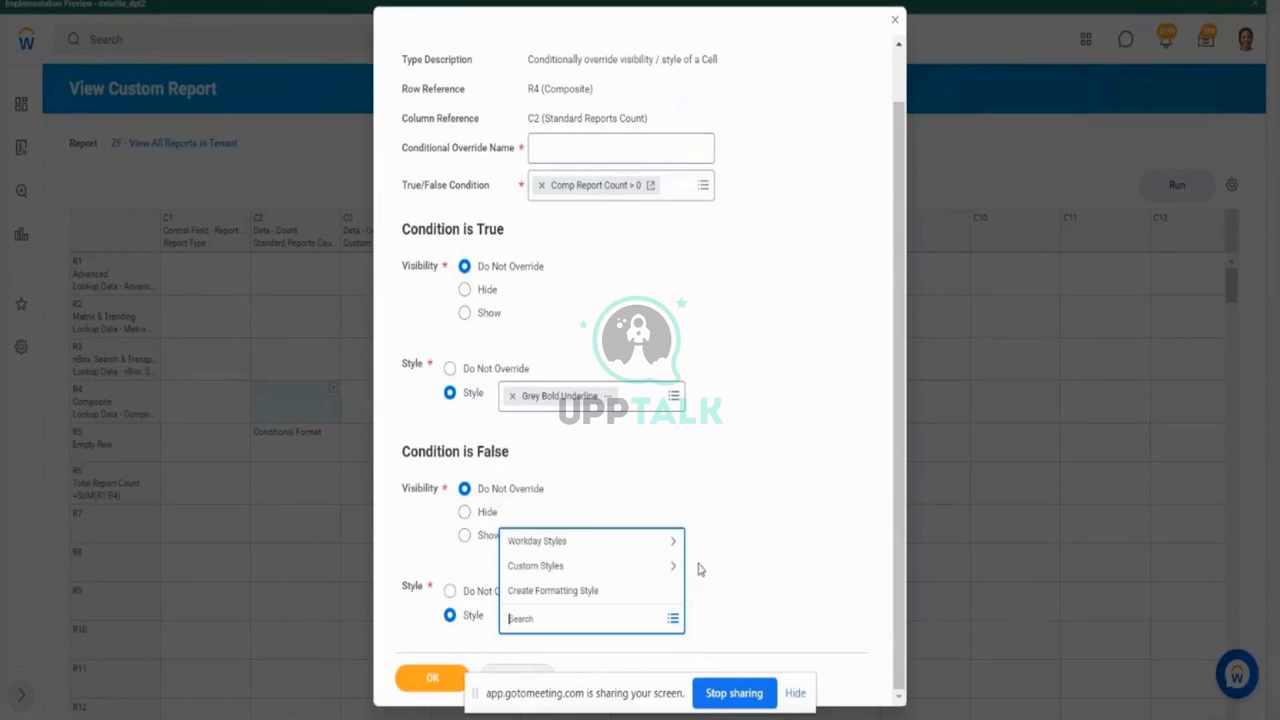
{"action": "left_click", "coordinate": [605, 550]}
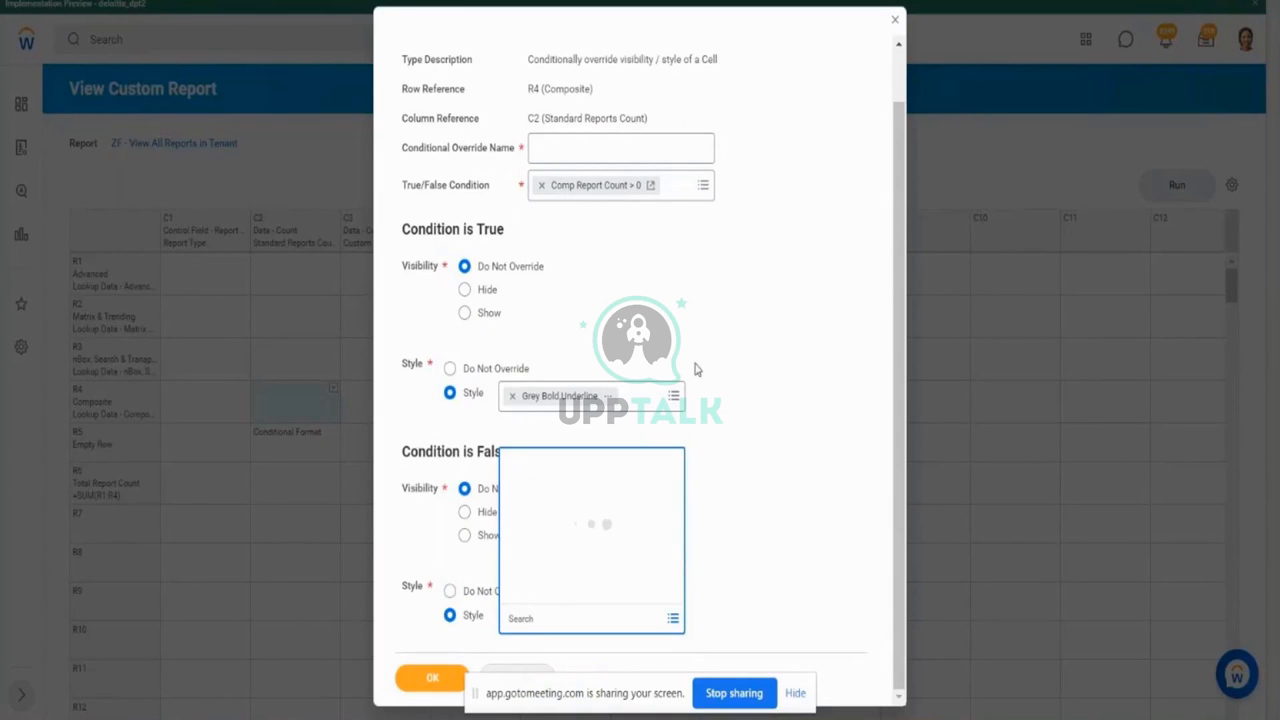
{"action": "left_click_drag", "start_coordinate": [680, 340], "coordinate": [689, 537]}
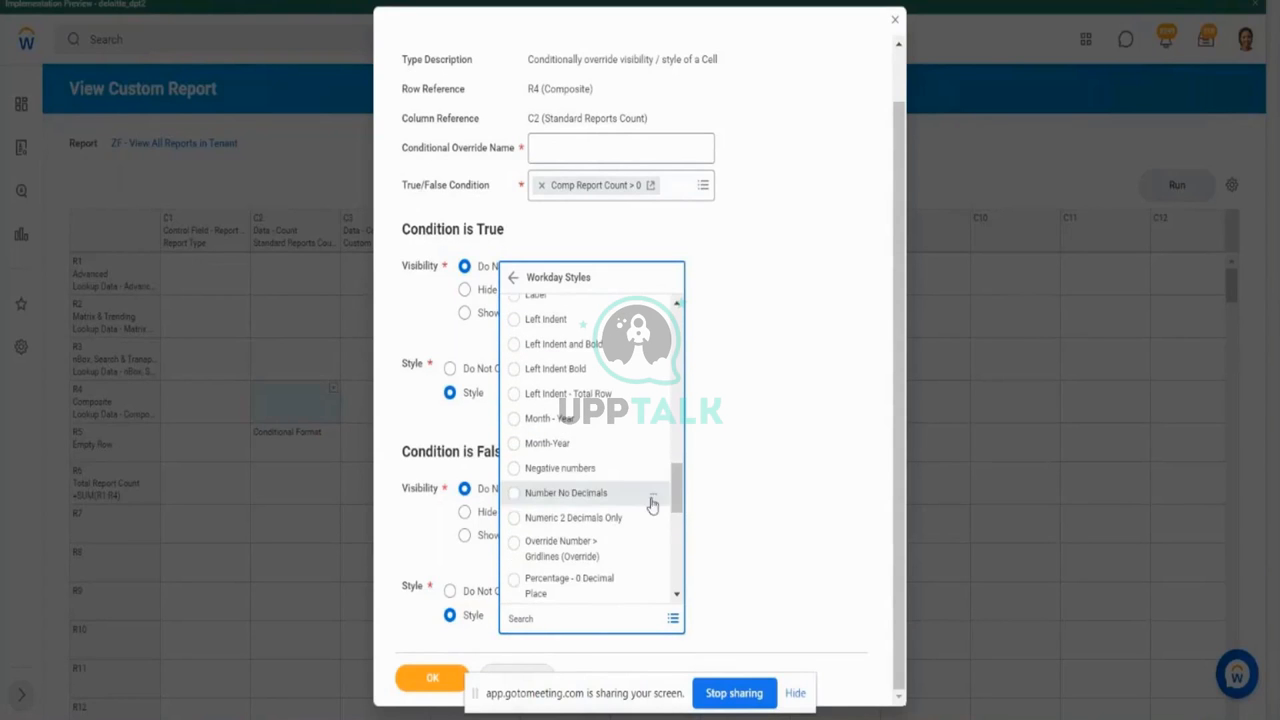
{"action": "left_click", "coordinate": [577, 372]}
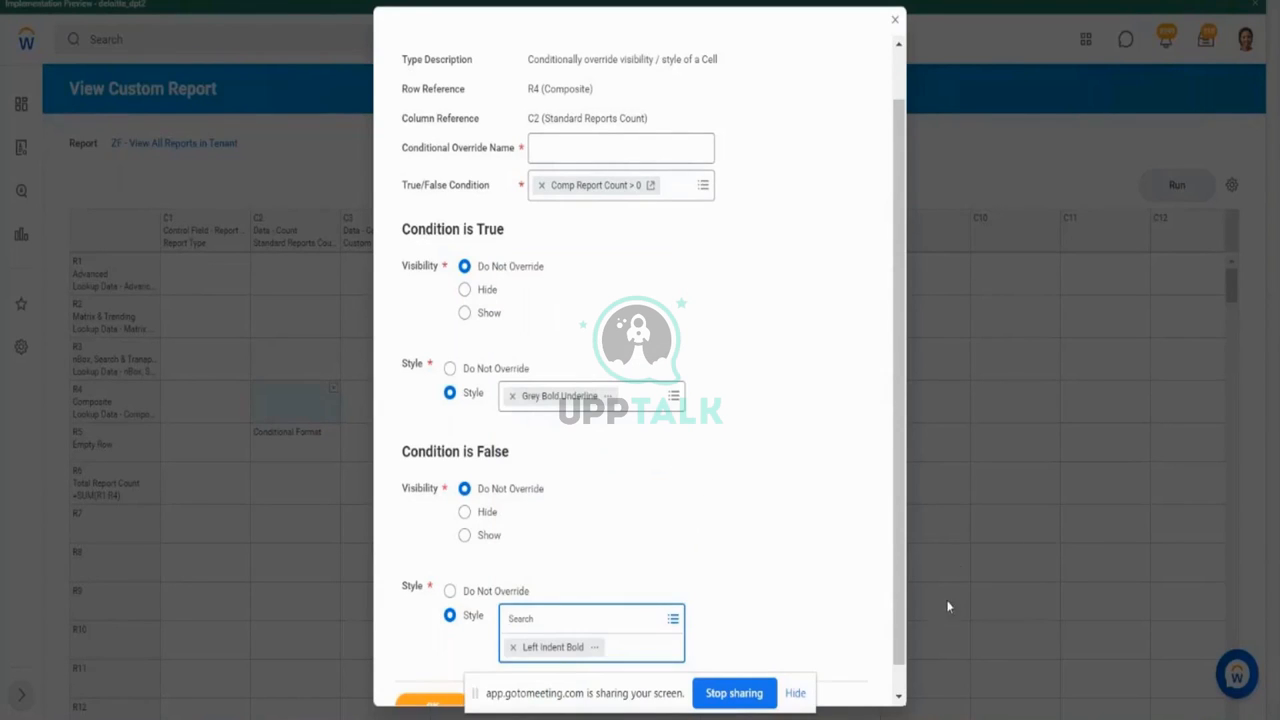
Step: Name the conditional override "Comp Report Count > 0" and save the R4C2 conditional format
{"action": "scroll", "coordinate": [900, 678], "scroll_direction": "down", "scroll_amount": 1}
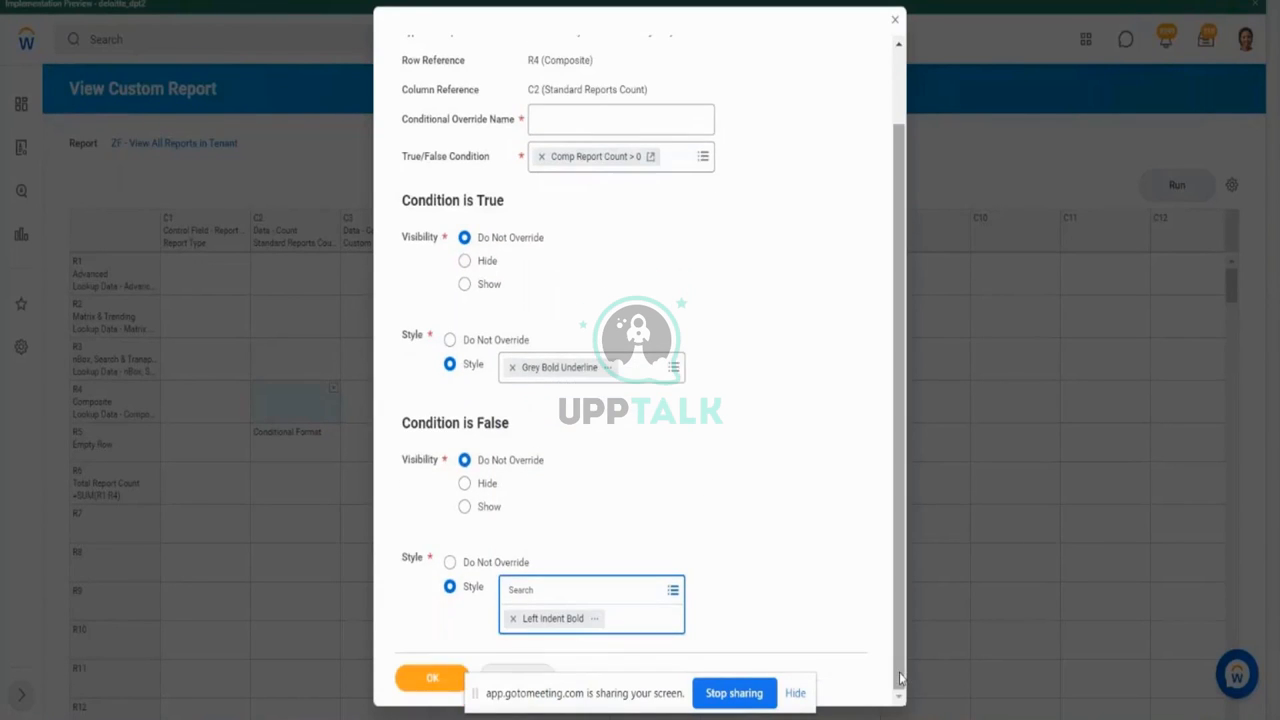
{"action": "left_click", "coordinate": [432, 682]}
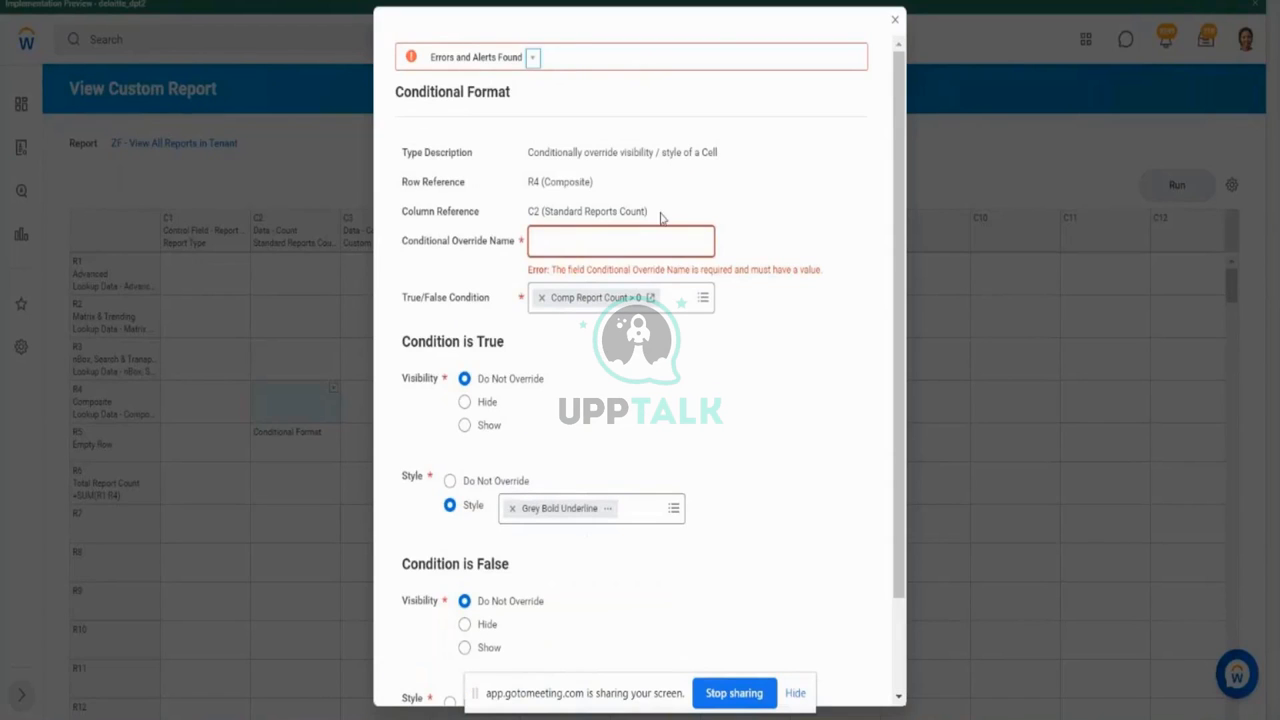
{"action": "left_click", "coordinate": [625, 243]}
{"action": "type", "text": "Comp Report Count > 0"}
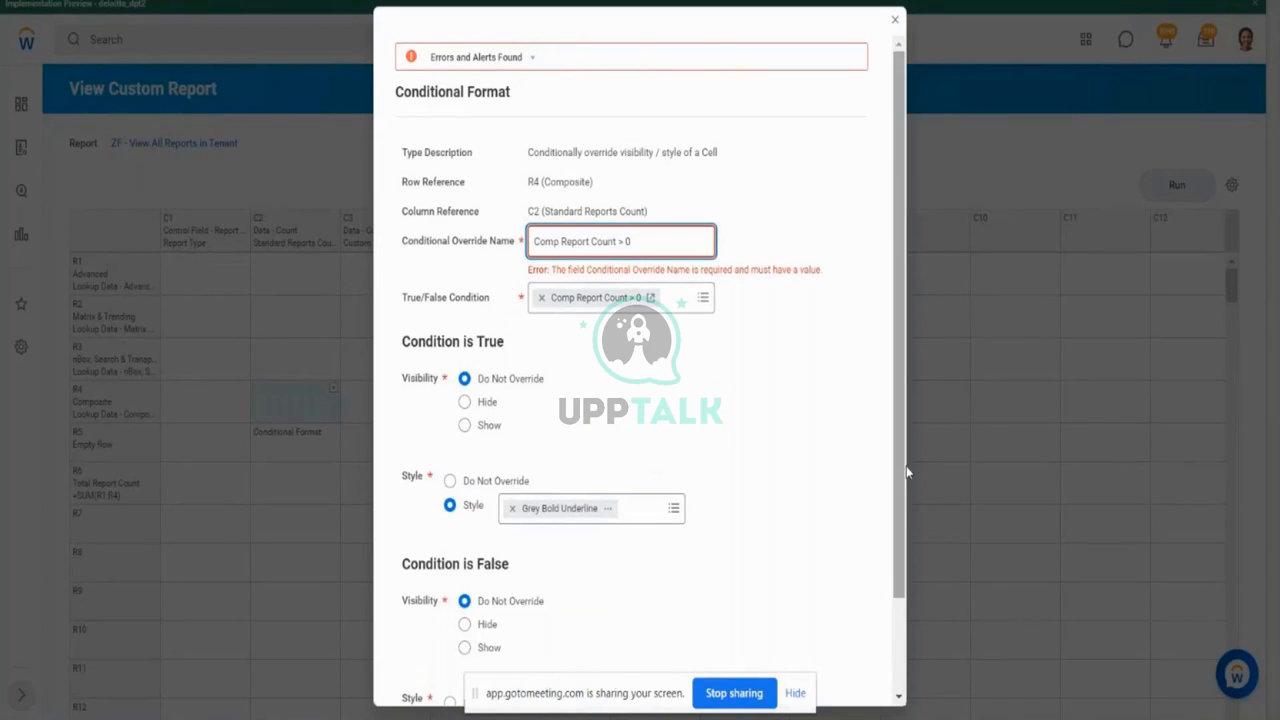
{"action": "scroll", "coordinate": [917, 557], "scroll_direction": "down", "scroll_amount": 1}
{"action": "scroll", "coordinate": [917, 557], "scroll_direction": "down", "scroll_amount": 3}
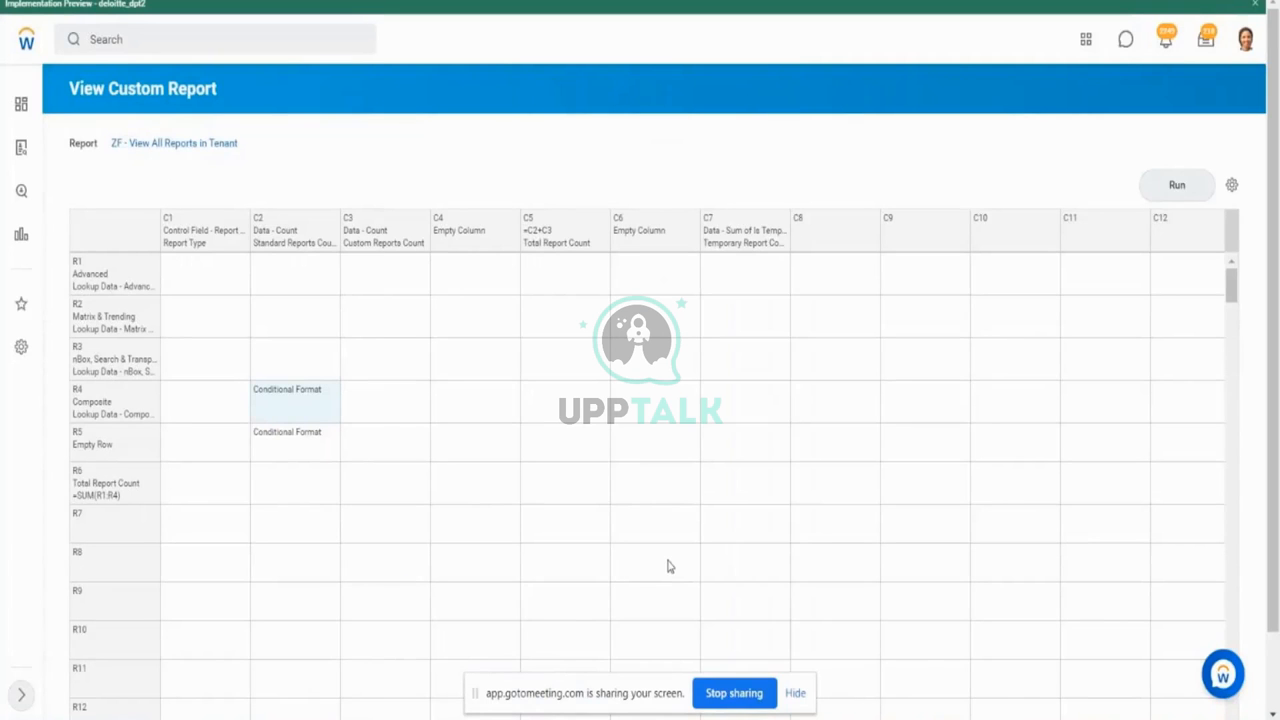
Step: Run the report, then reopen the R4C2 conditional format and check its override condition
{"action": "left_click", "coordinate": [1180, 188]}
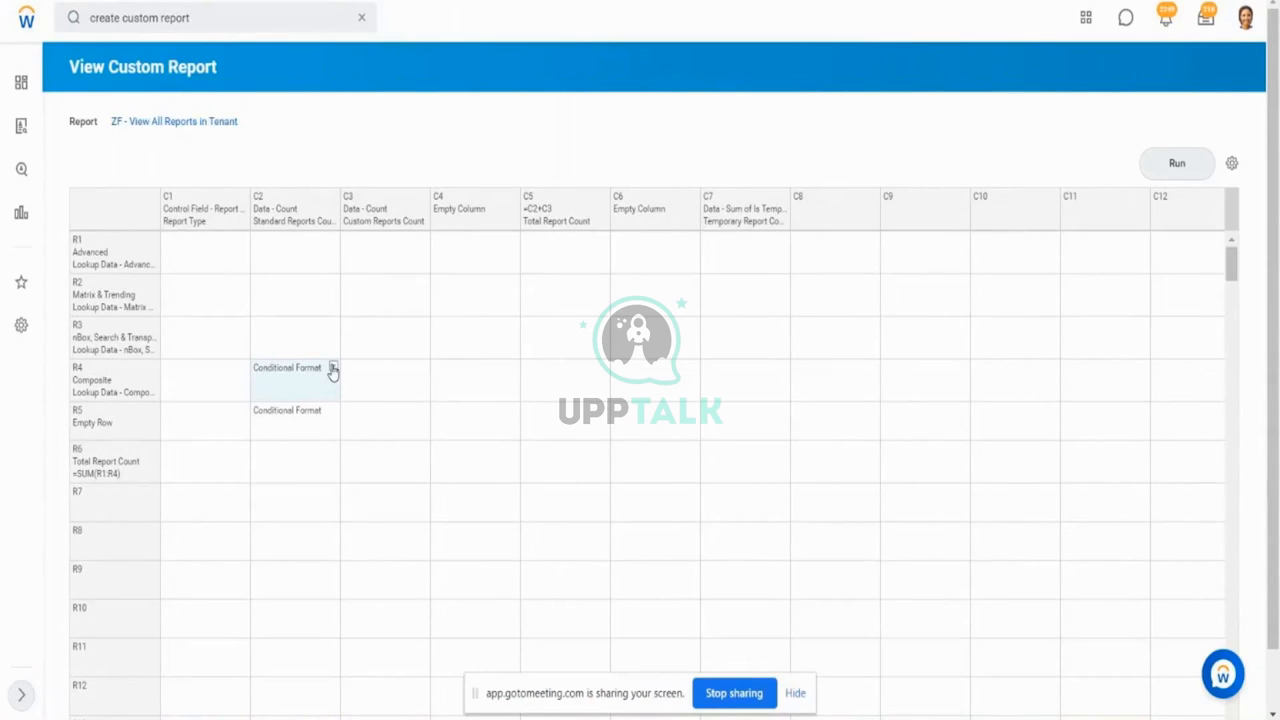
{"action": "left_click", "coordinate": [333, 368]}
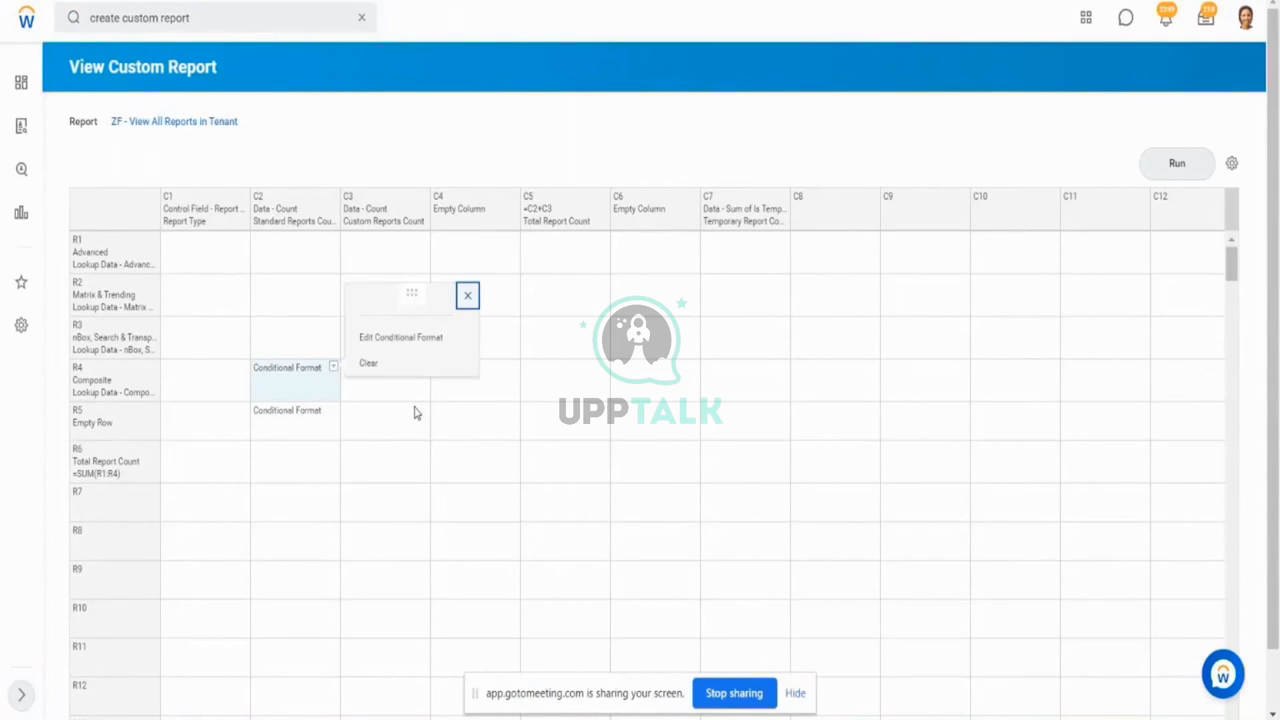
{"action": "left_click", "coordinate": [421, 340]}
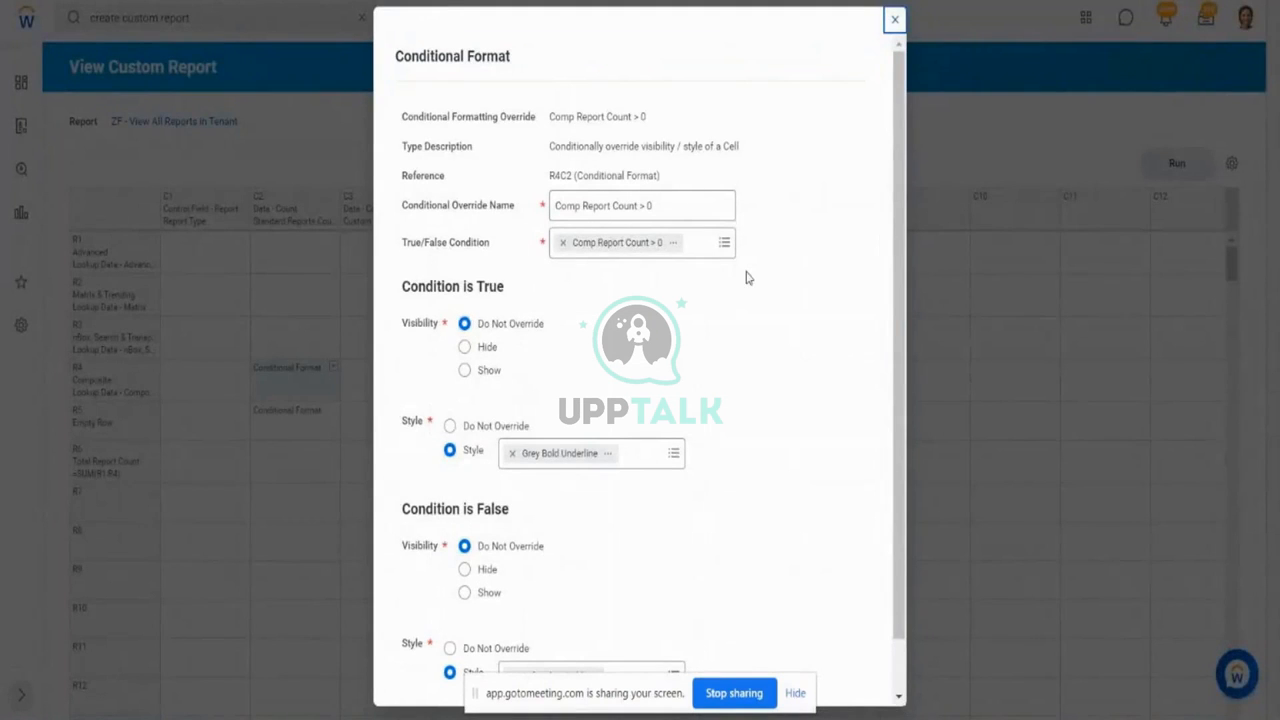
{"action": "left_click", "coordinate": [675, 244]}
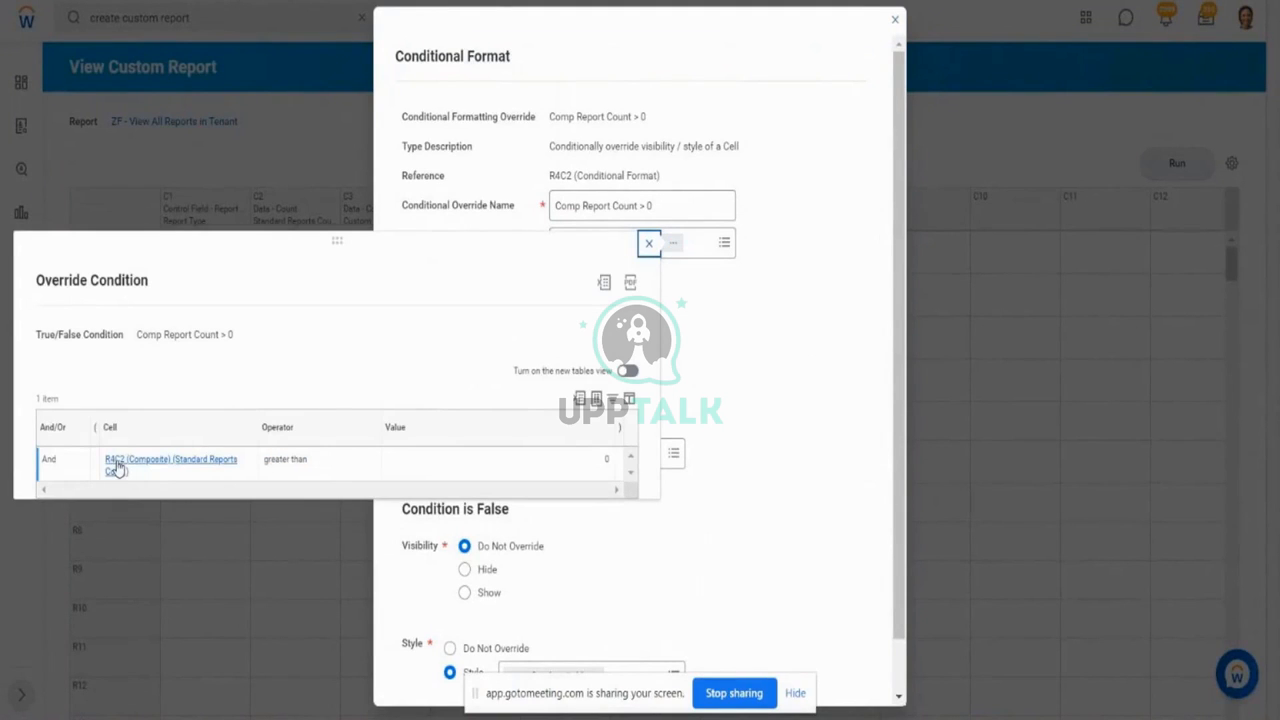
{"action": "left_click", "coordinate": [464, 230]}
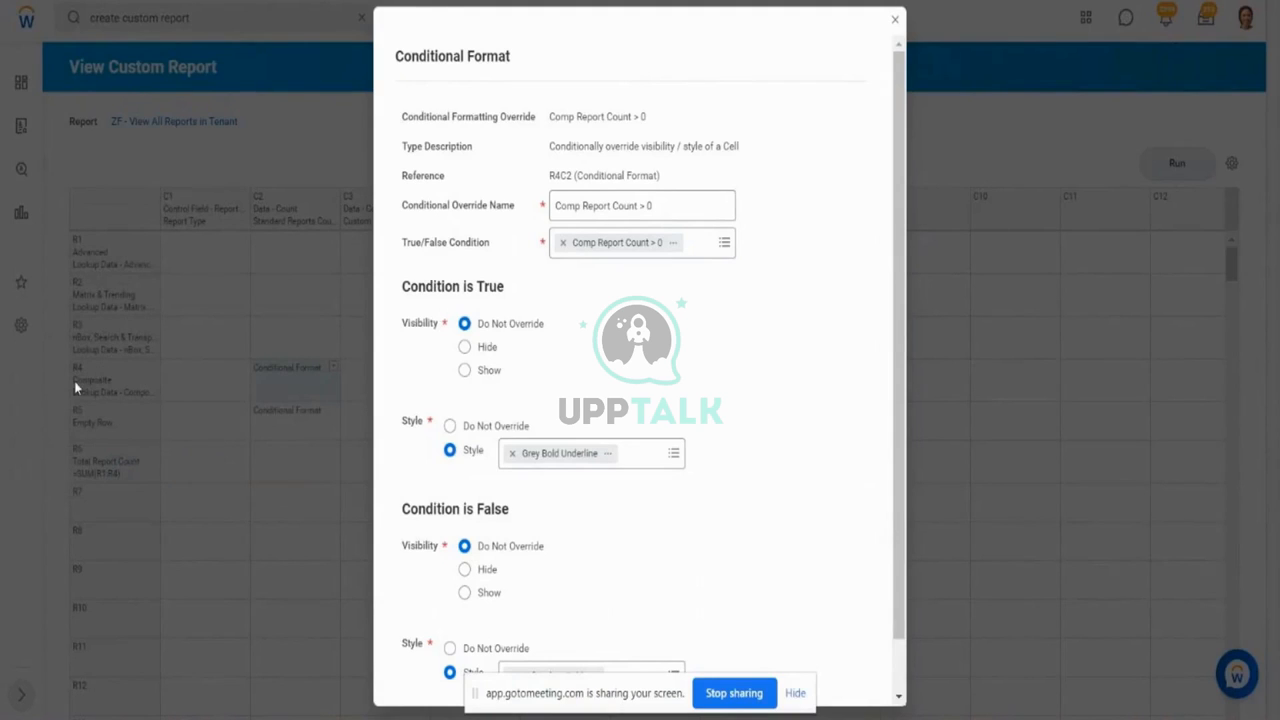
Step: Review the override condition's cell, operator and value and the format's true and false styles, and close the R4C2 format
{"action": "left_click", "coordinate": [674, 245]}
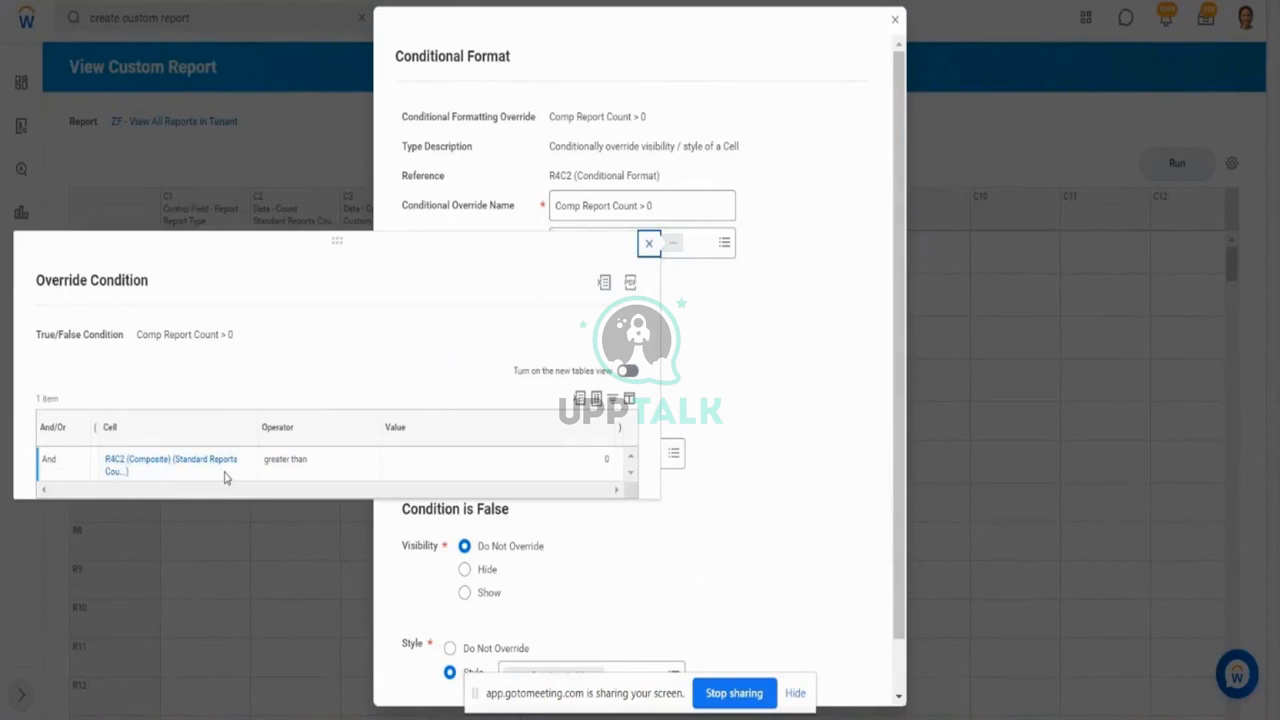
{"action": "left_click_drag", "start_coordinate": [316, 461], "coordinate": [267, 463]}
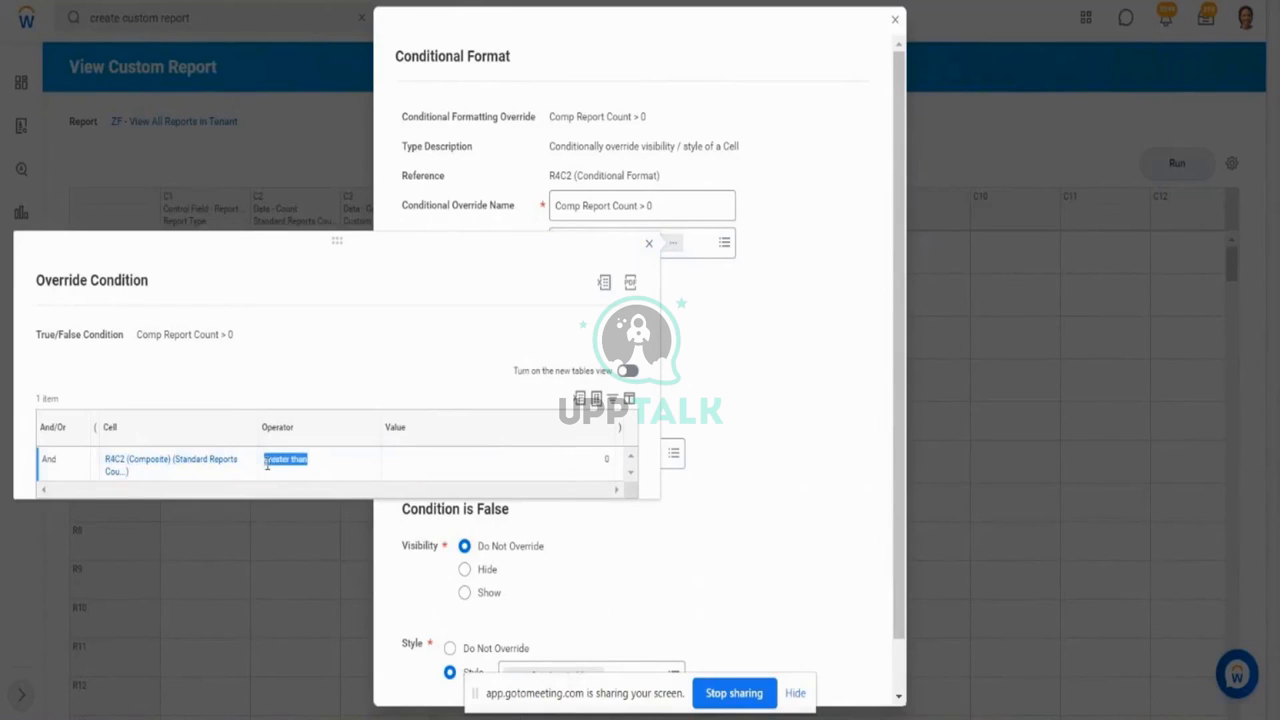
{"action": "left_click", "coordinate": [648, 245]}
{"action": "scroll", "coordinate": [897, 305], "scroll_direction": "down", "scroll_amount": 2}
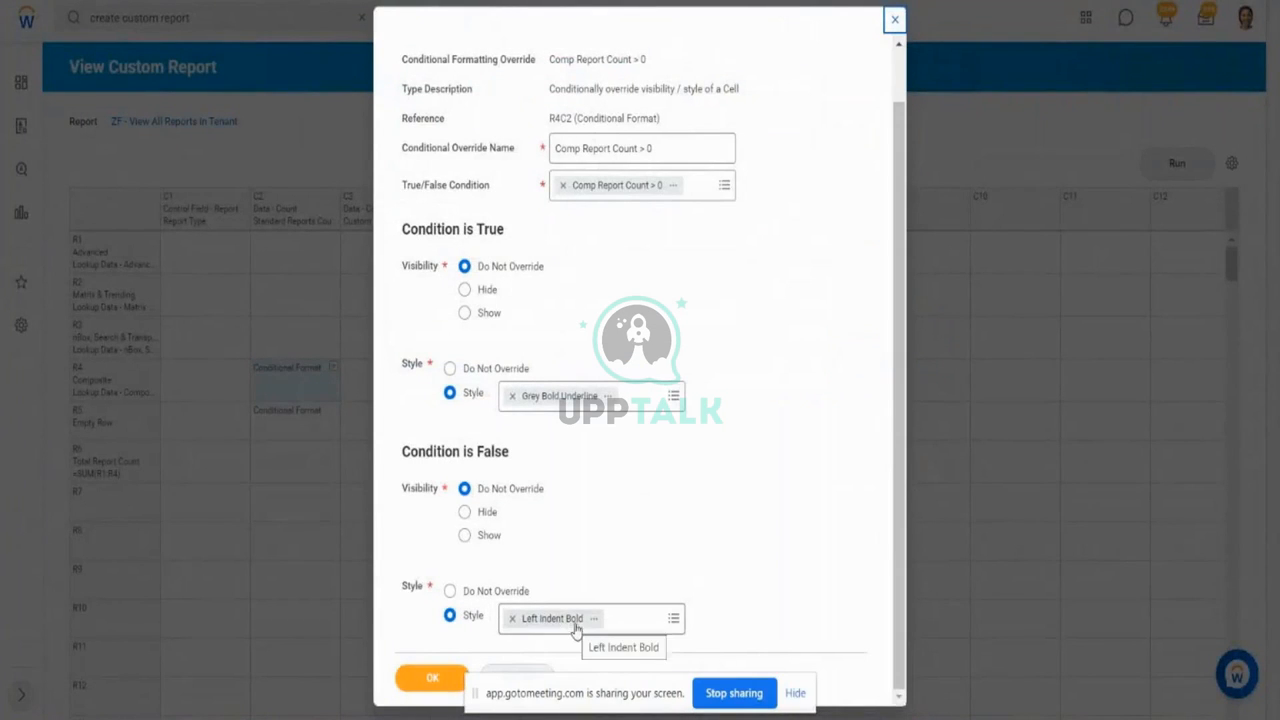
{"action": "left_click", "coordinate": [413, 680]}
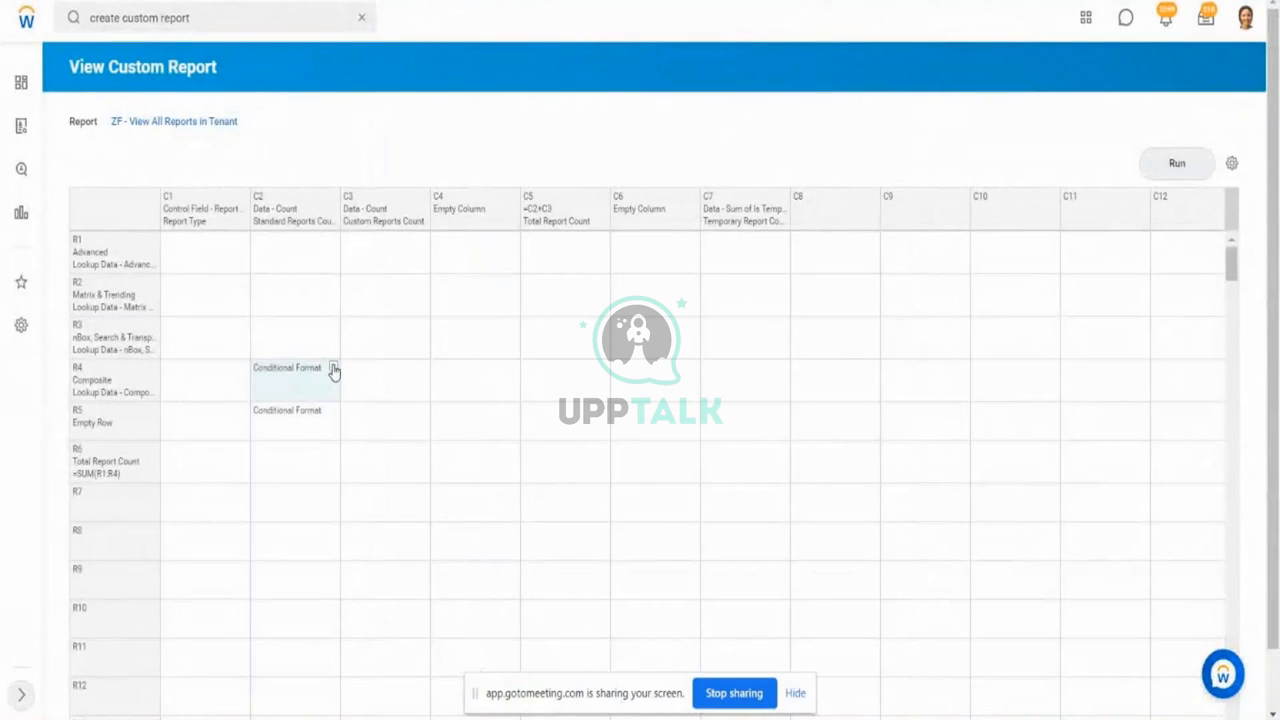
Step: Clear the R4C2 conditional format together with all override conditions and formatting overrides that reference it
{"action": "left_click", "coordinate": [334, 369]}
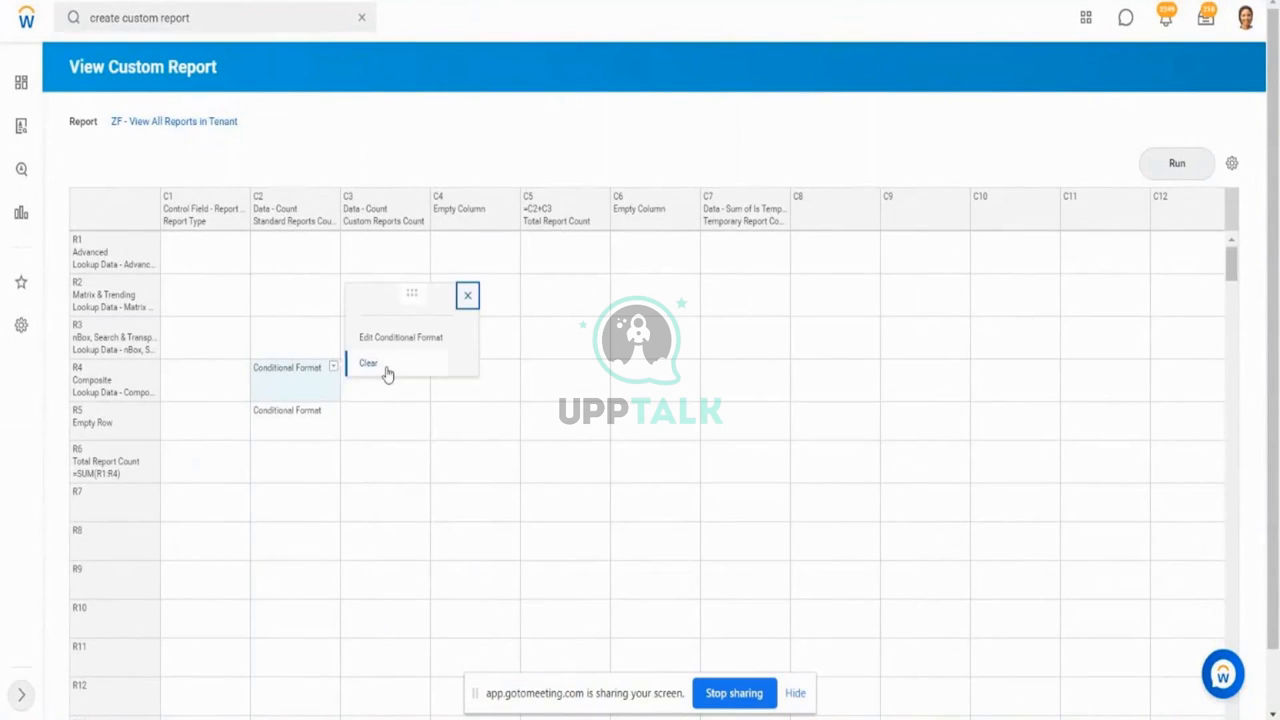
{"action": "left_click", "coordinate": [387, 373]}
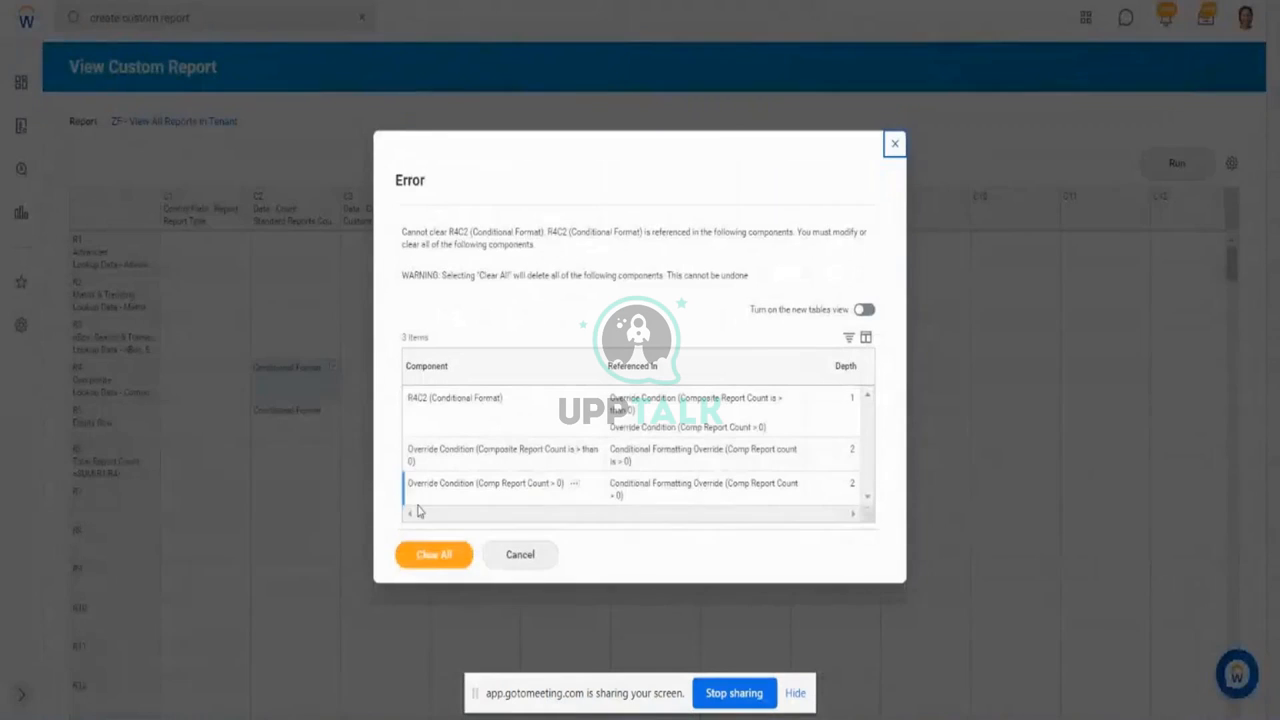
{"action": "left_click", "coordinate": [433, 556]}
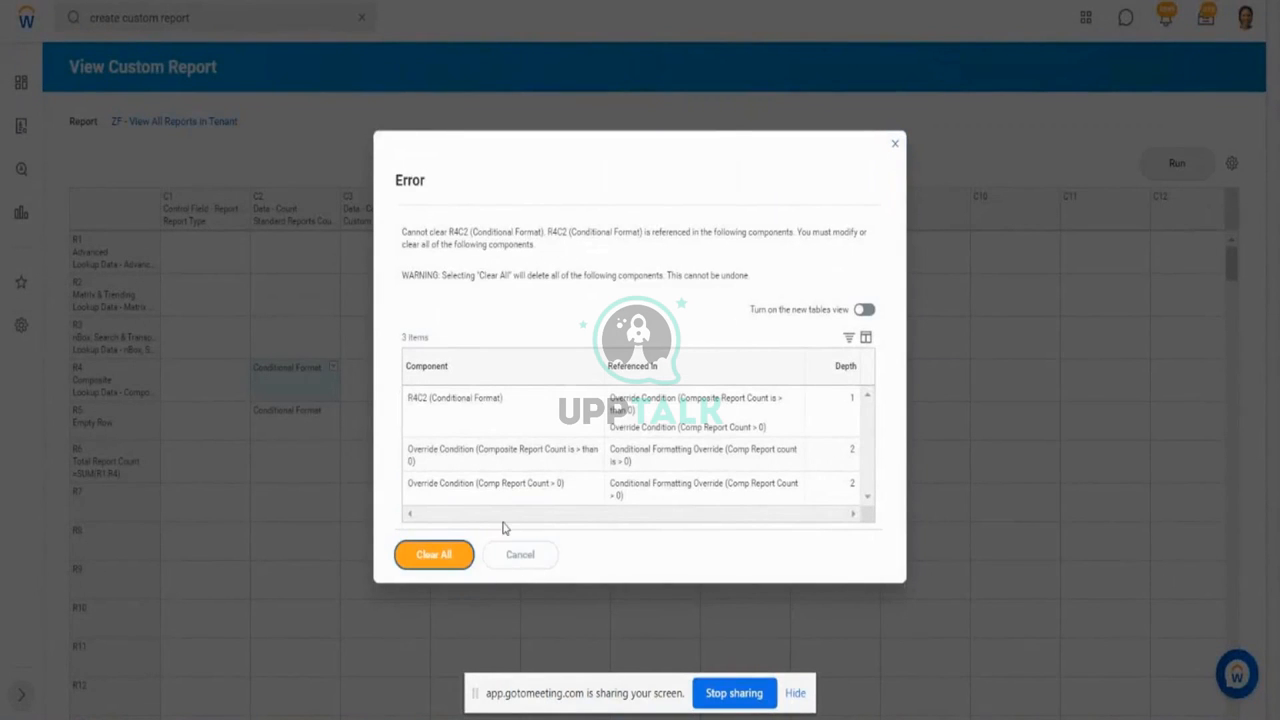
{"action": "left_click", "coordinate": [437, 516]}
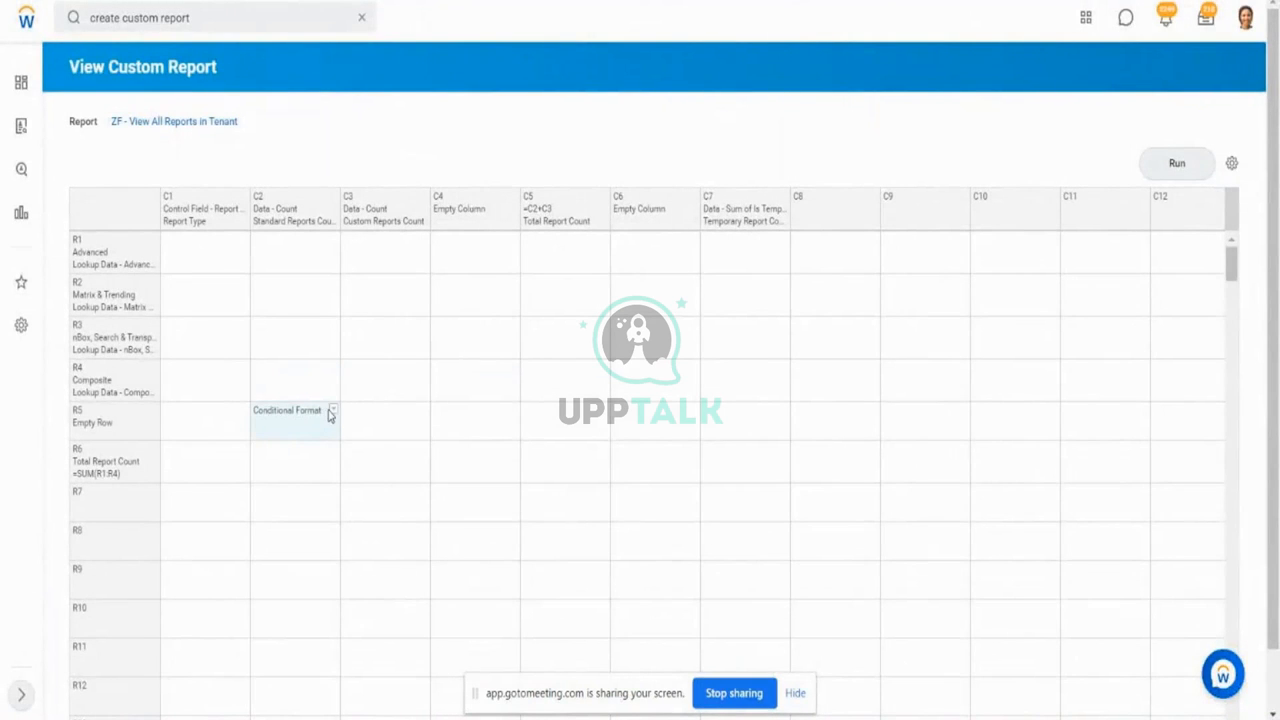
Step: Examine the sub report, data item and filter settings in the data definition for cell R5C2, and close it without defining anything
{"action": "left_click", "coordinate": [332, 411]}
{"action": "mouse_move", "coordinate": [391, 364]}
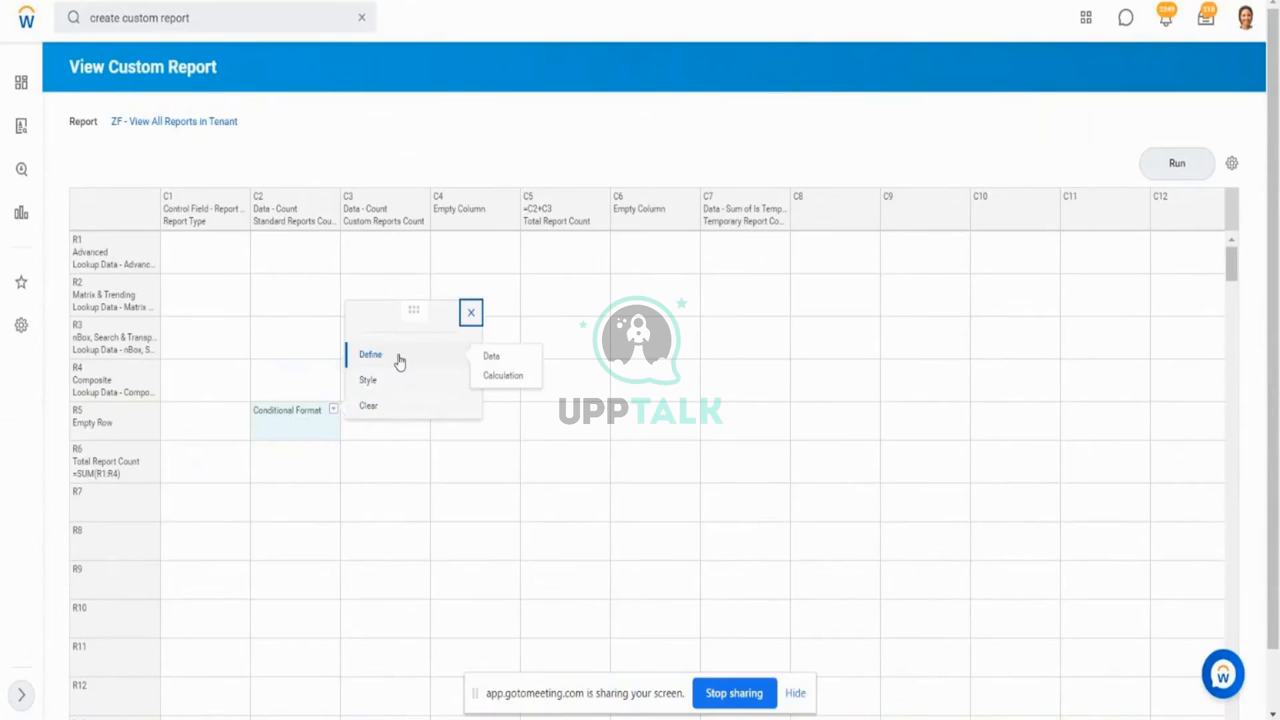
{"action": "left_click", "coordinate": [399, 361]}
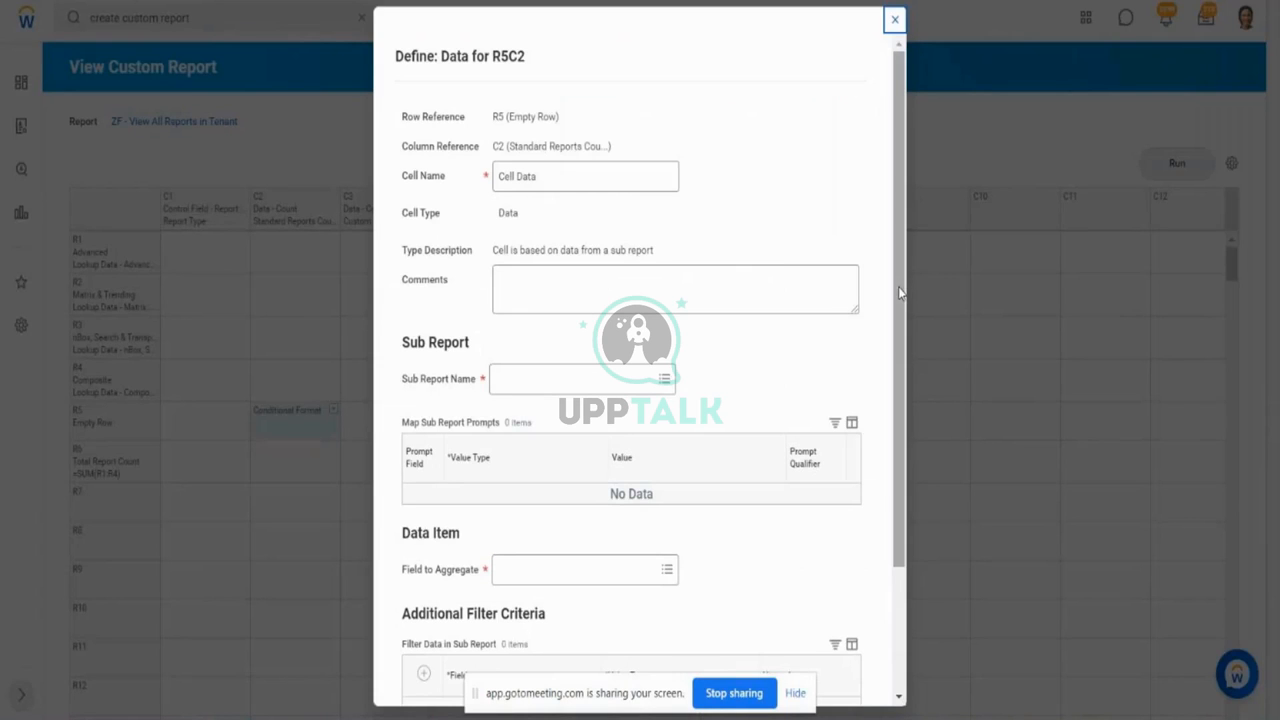
{"action": "left_click_drag", "start_coordinate": [899, 292], "coordinate": [909, 425]}
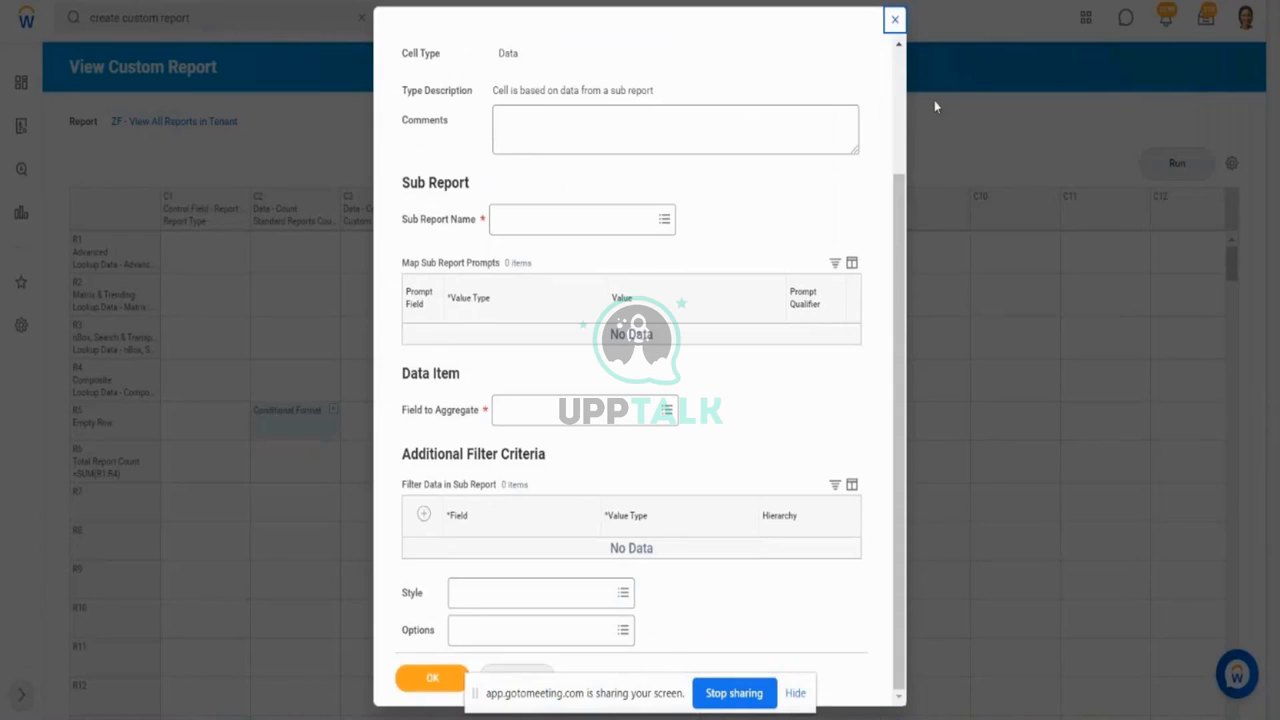
{"action": "left_click", "coordinate": [894, 24]}
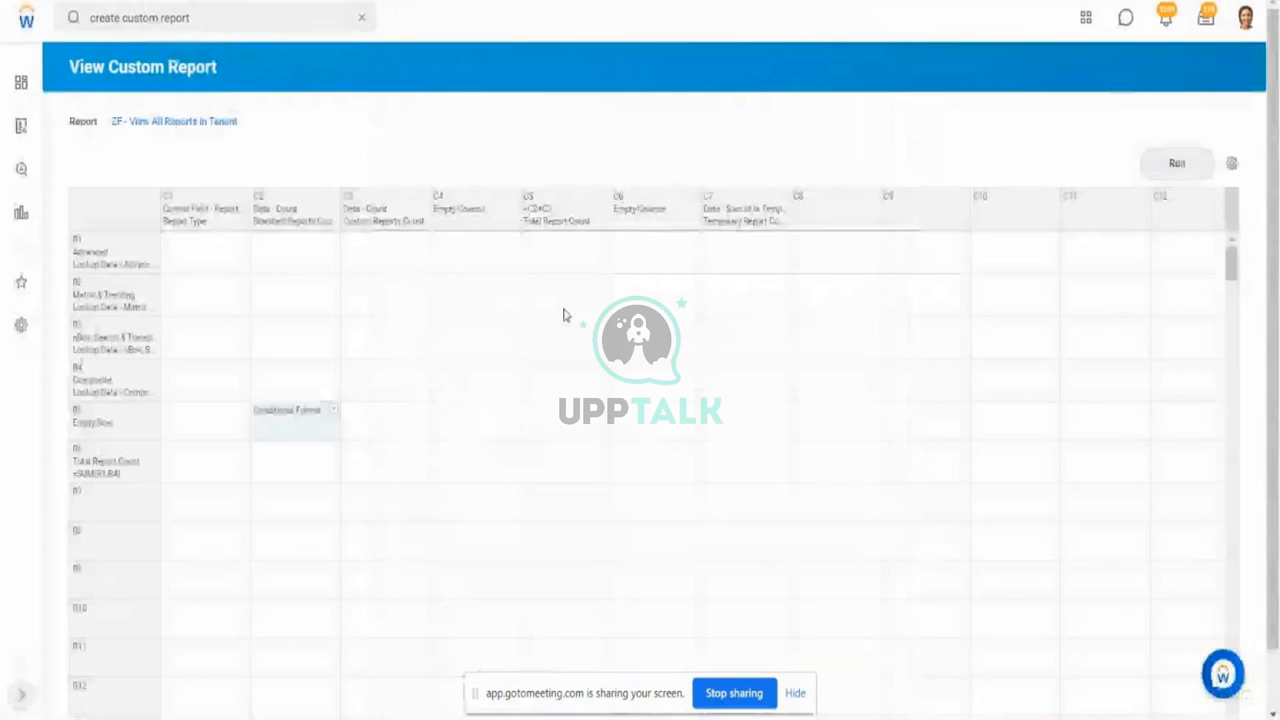
Step: Clear the conditional format from cell R5C2 in the empty row
{"action": "left_click", "coordinate": [333, 411]}
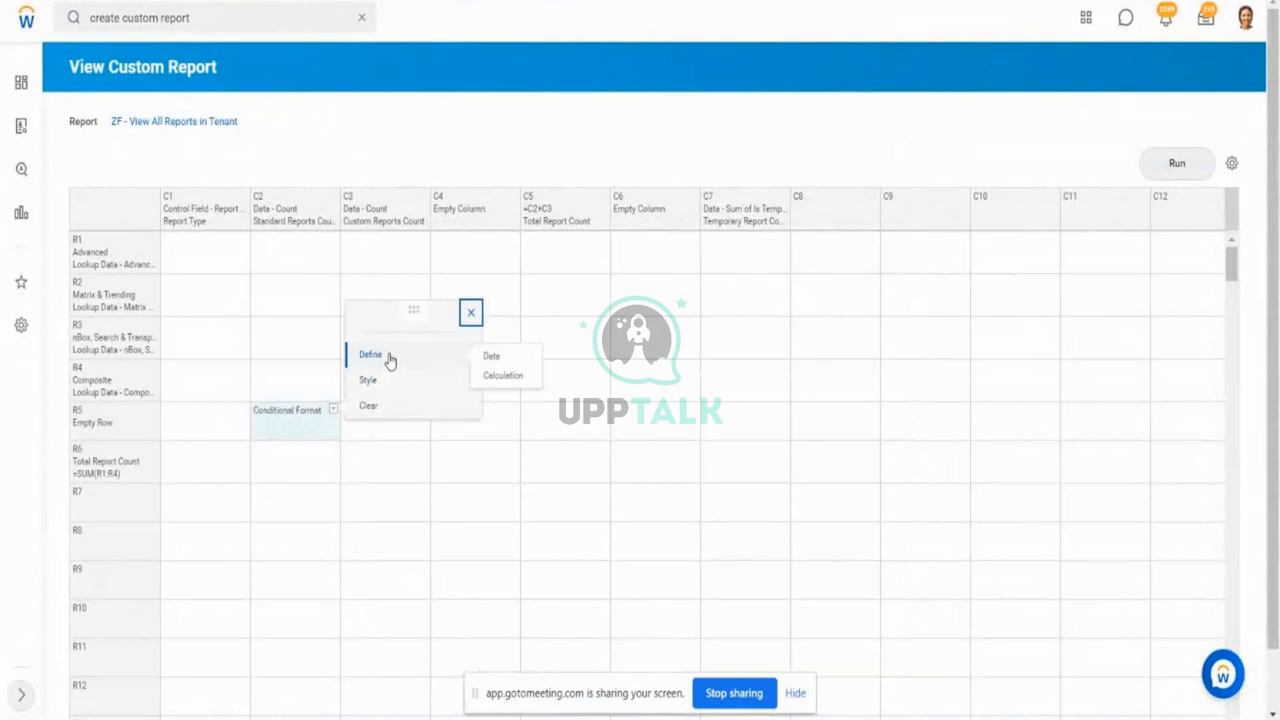
{"action": "mouse_move", "coordinate": [391, 352]}
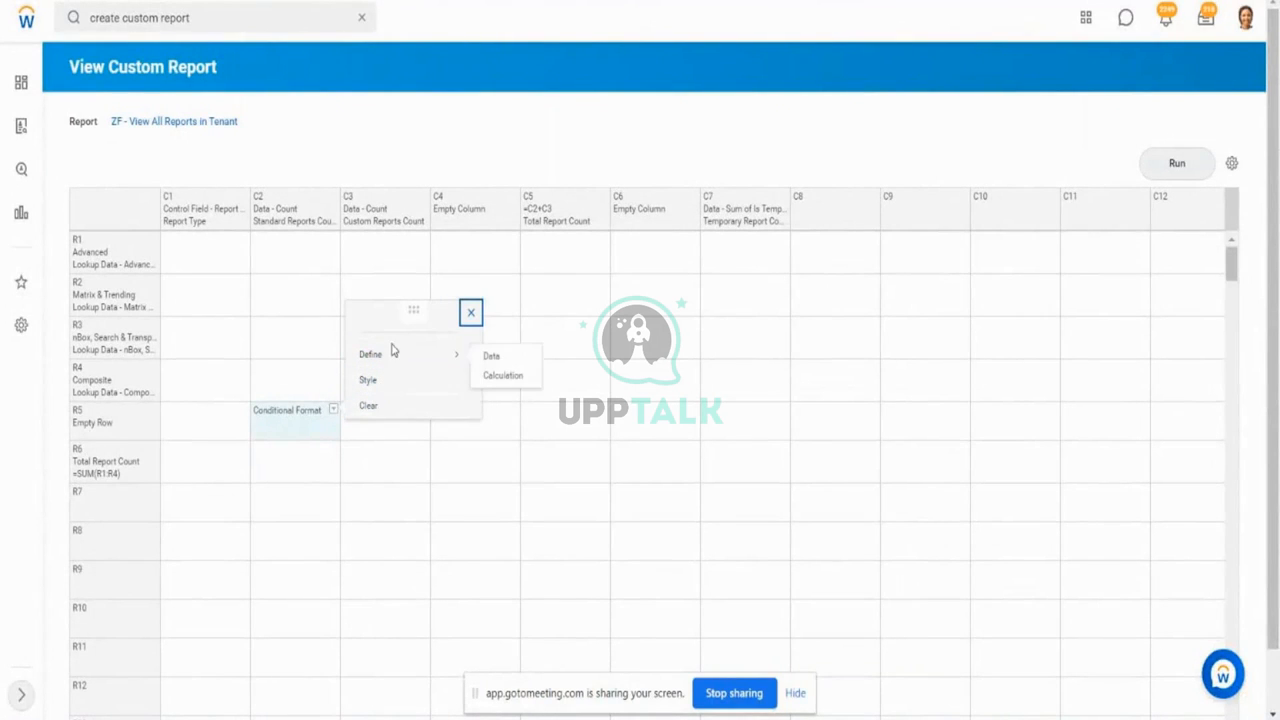
{"action": "left_click", "coordinate": [369, 410]}
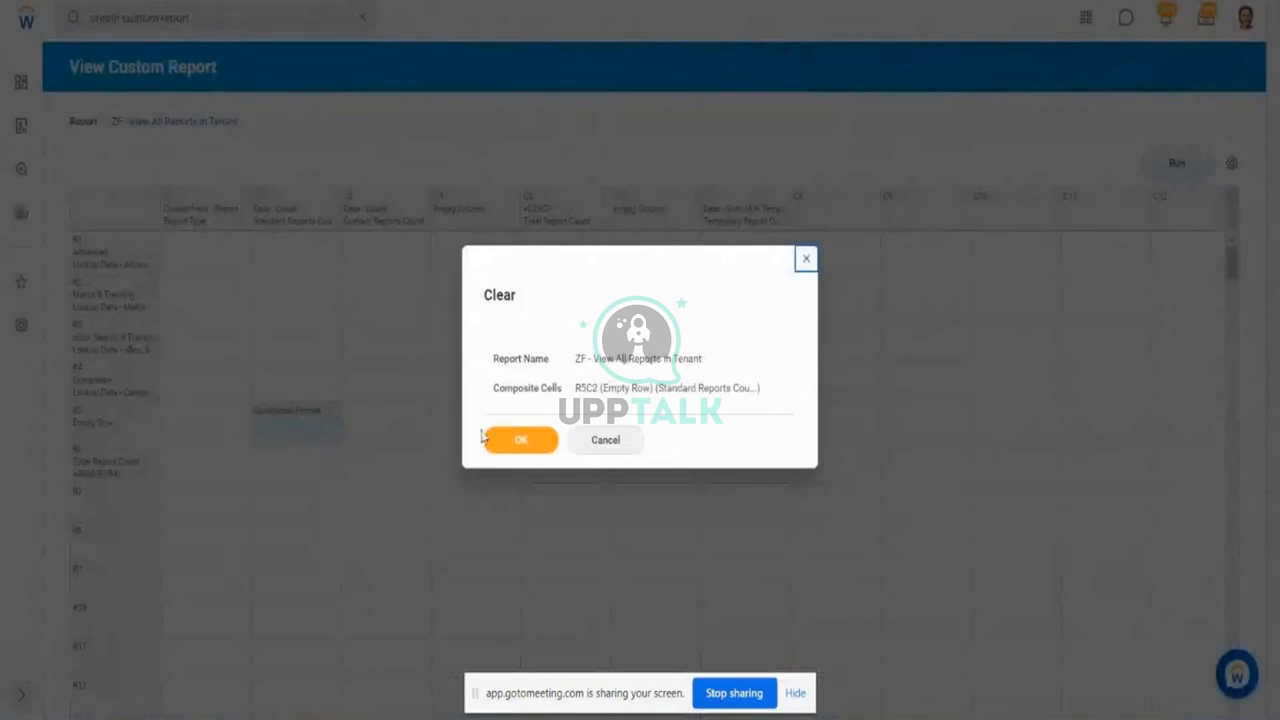
{"action": "left_click", "coordinate": [520, 442]}
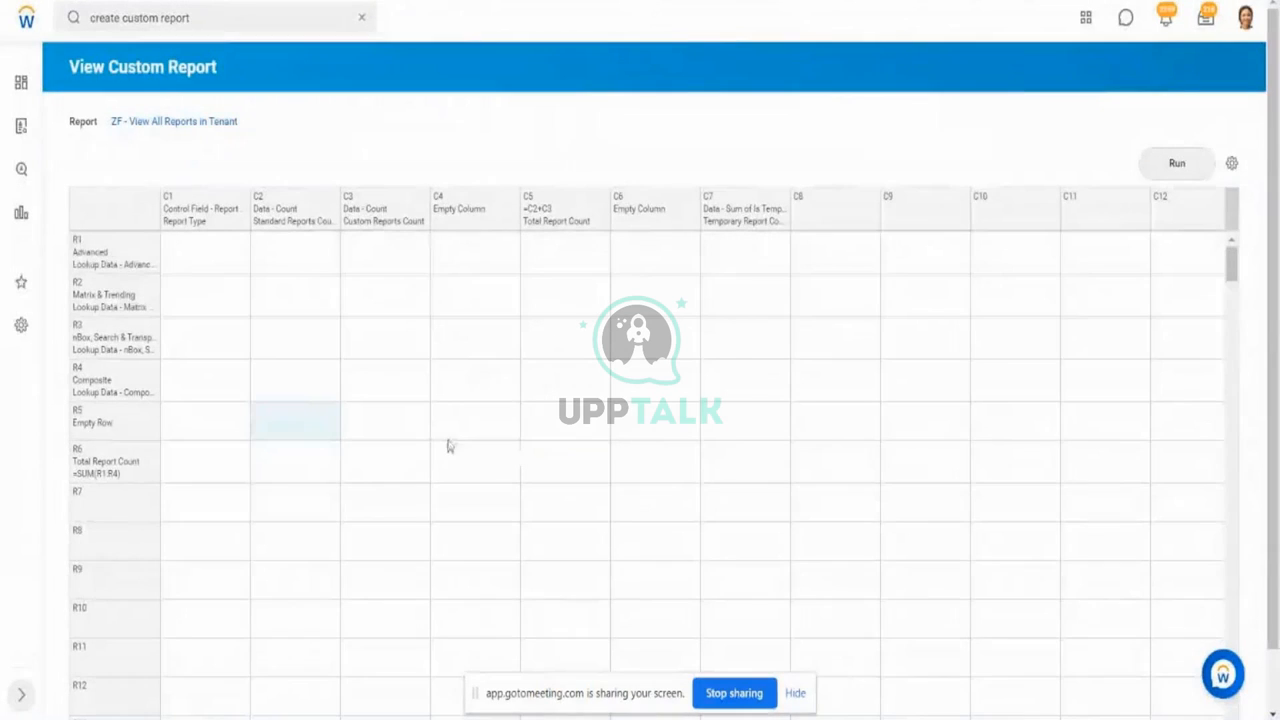
Step: Check which override conditions a new conditional format on R5C2 offers, close it without saving, and run the report
{"action": "left_click", "coordinate": [334, 409]}
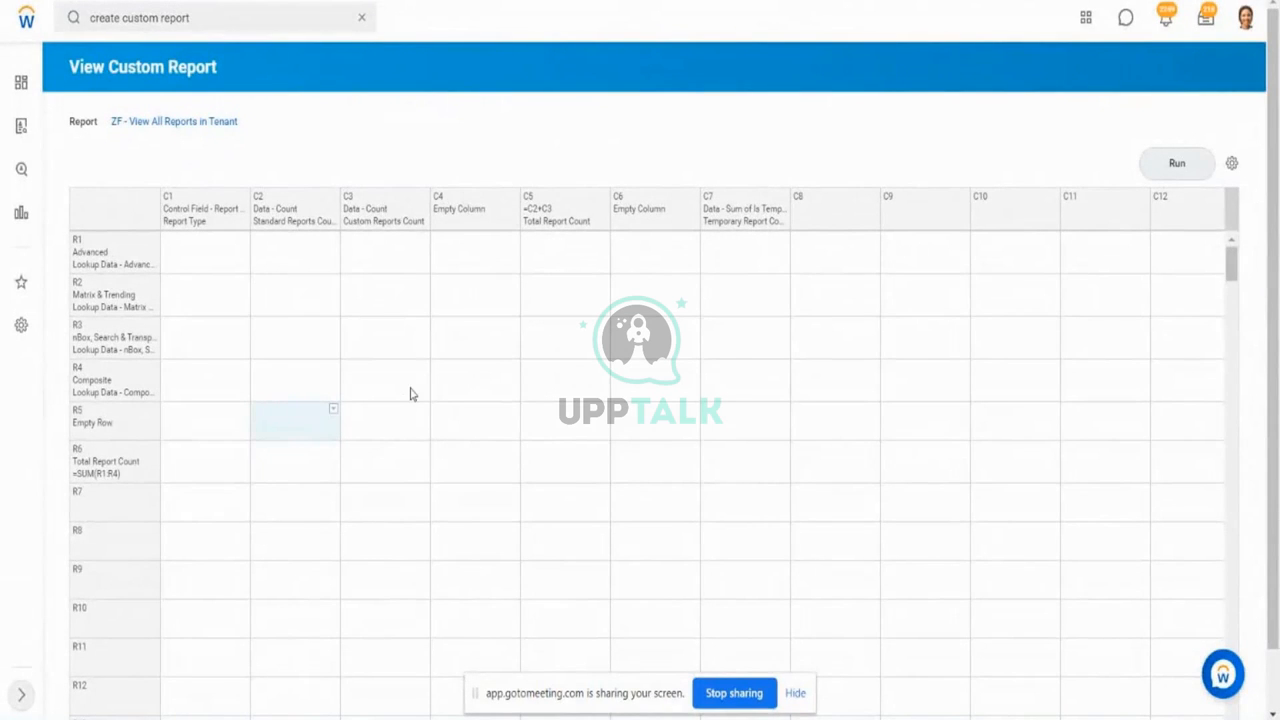
{"action": "mouse_move", "coordinate": [403, 360]}
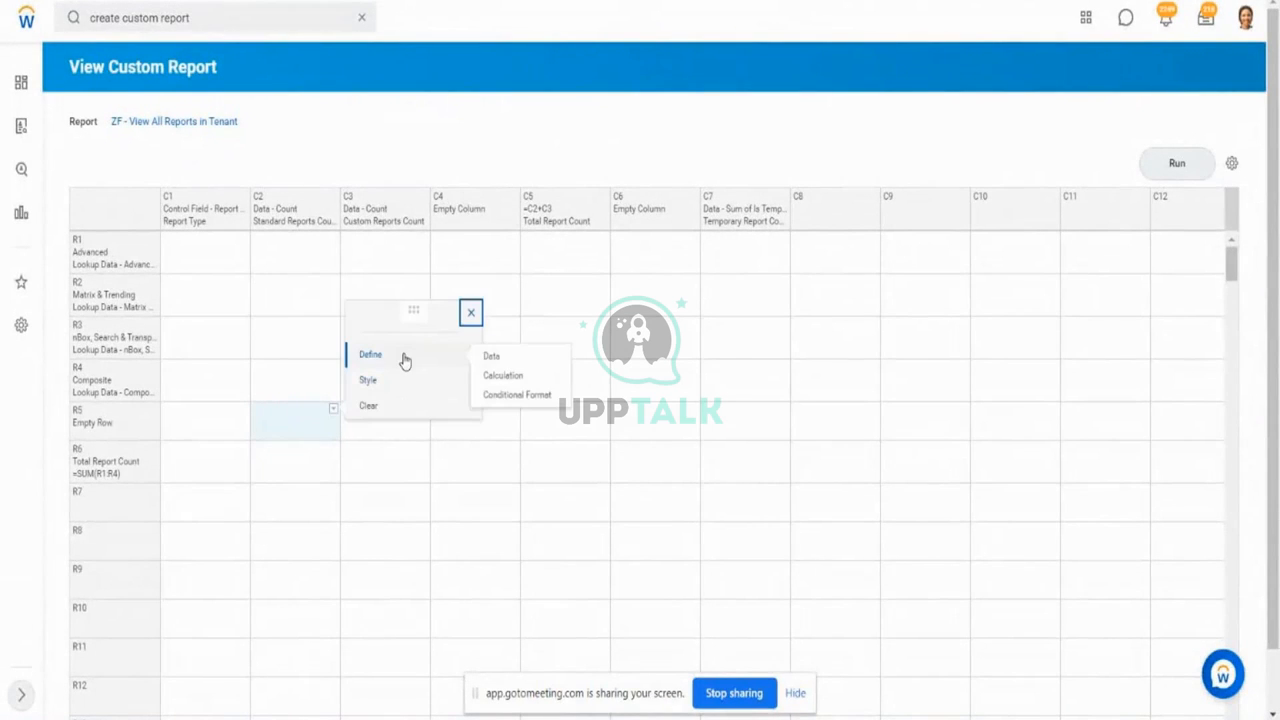
{"action": "left_click", "coordinate": [517, 397]}
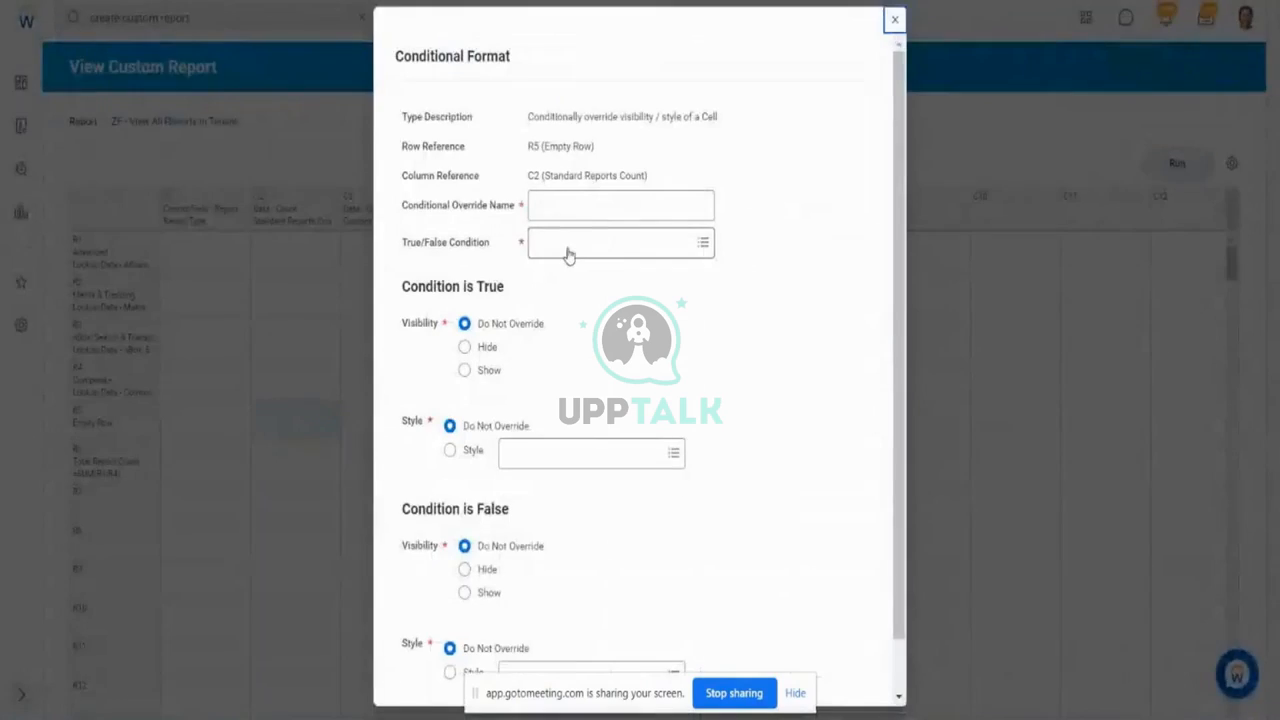
{"action": "left_click", "coordinate": [573, 248]}
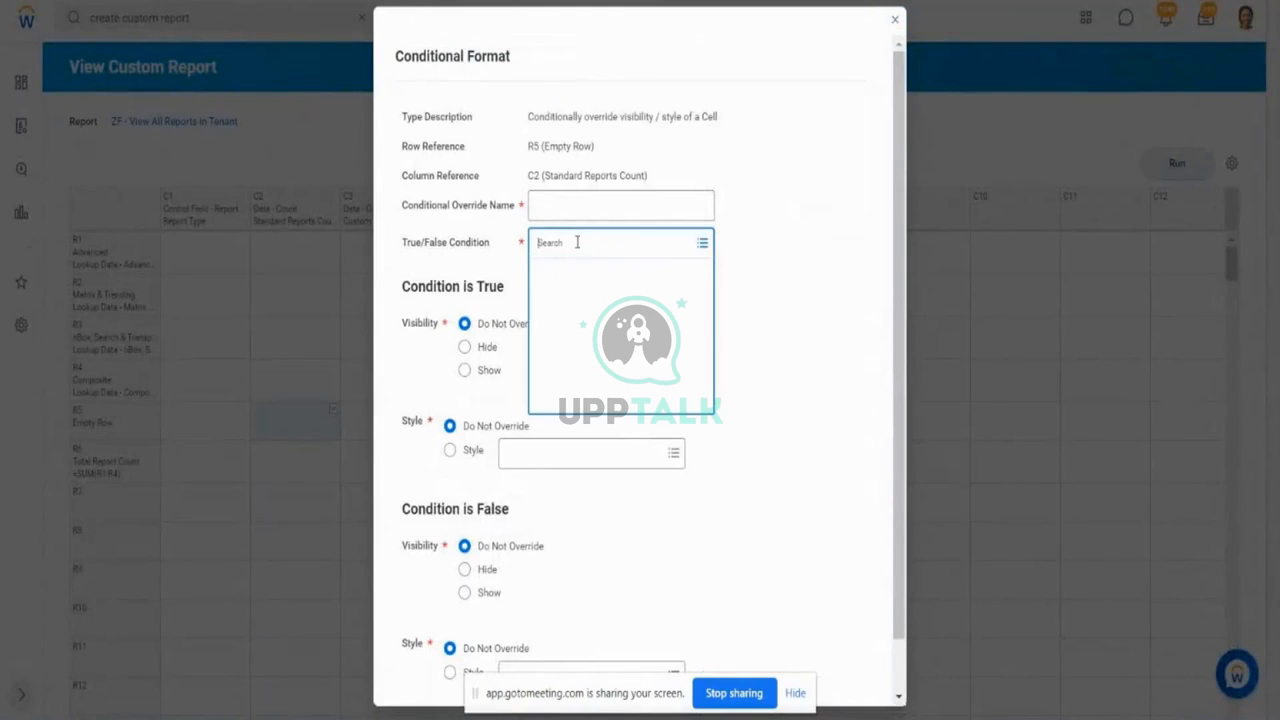
{"action": "left_click", "coordinate": [645, 276]}
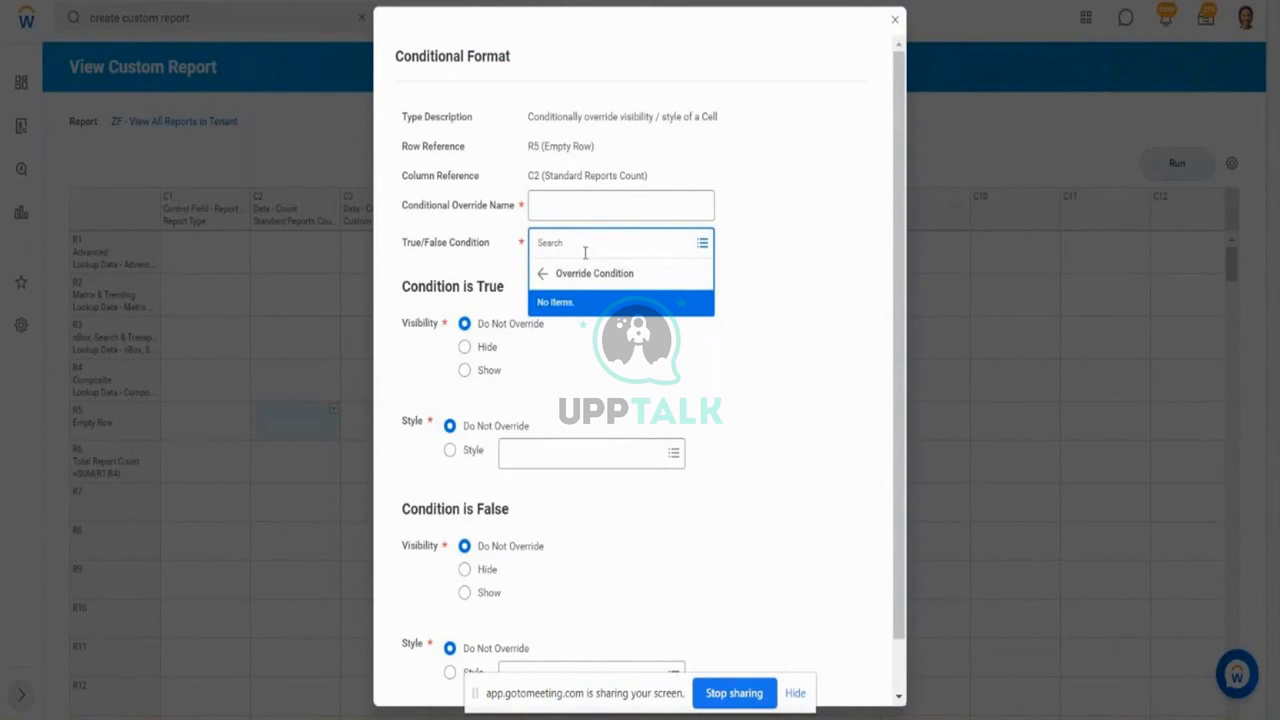
{"action": "left_click", "coordinate": [896, 21]}
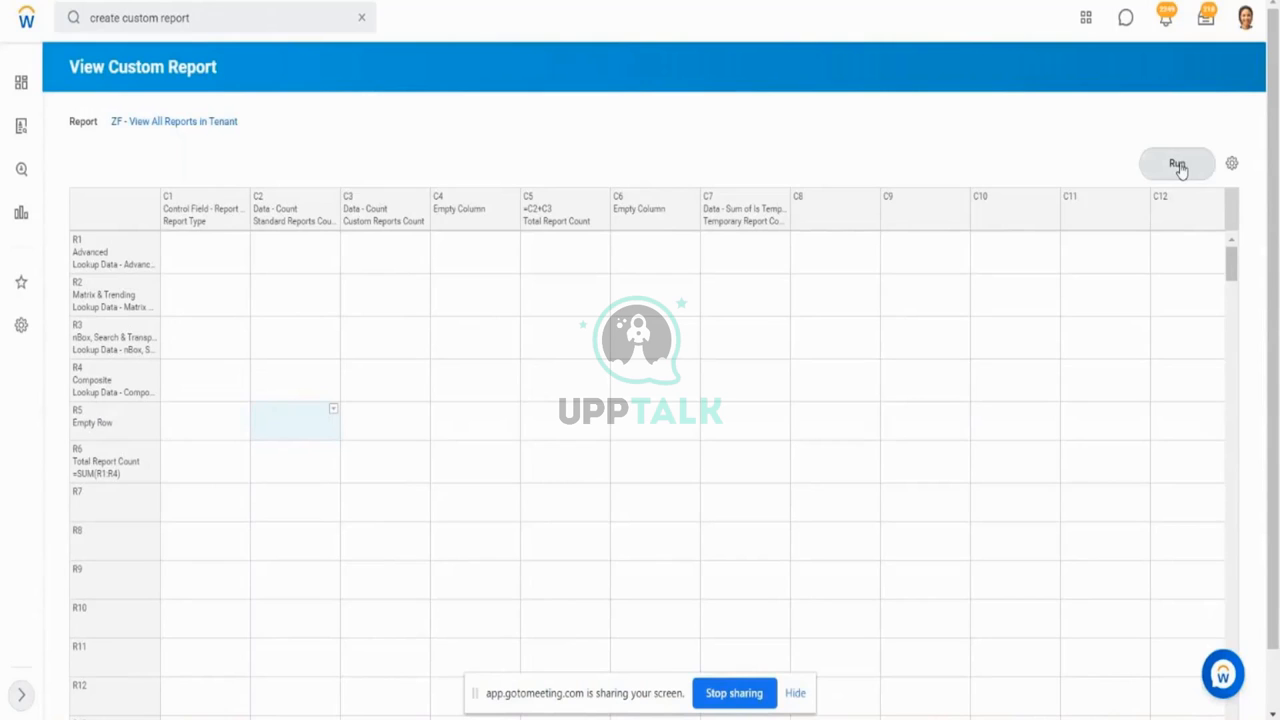
{"action": "left_click", "coordinate": [1177, 163]}
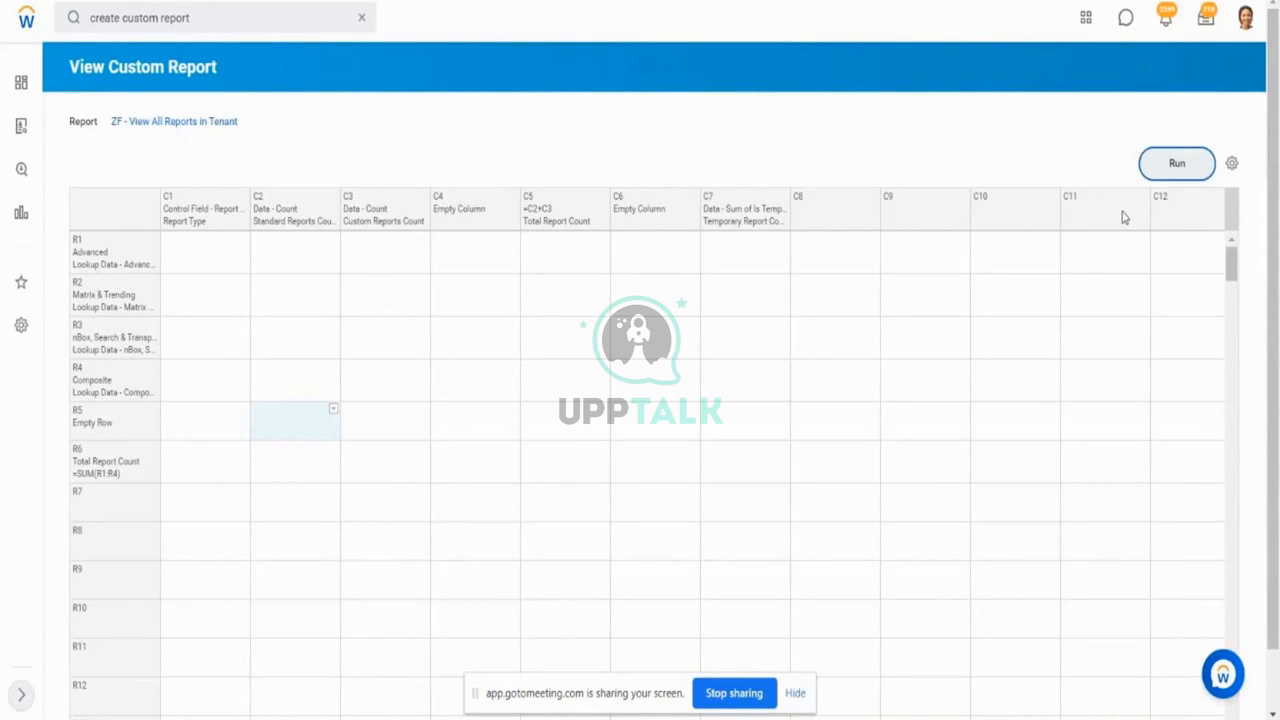